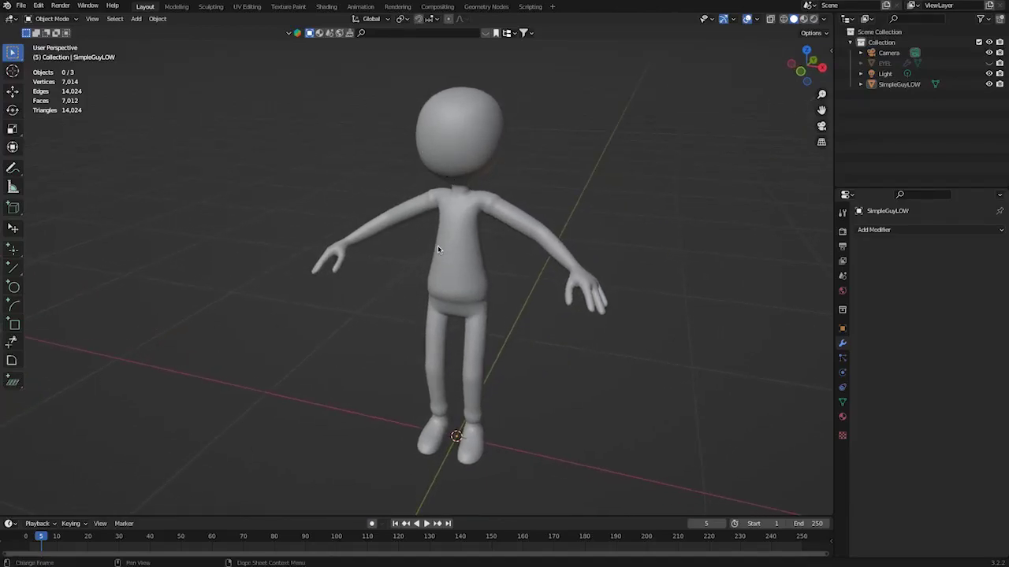
Step: Show the mesh data properties of the SimpleGuyLOW object, including its vertex groups
alt+middle_drag(444, 275, 434, 323)
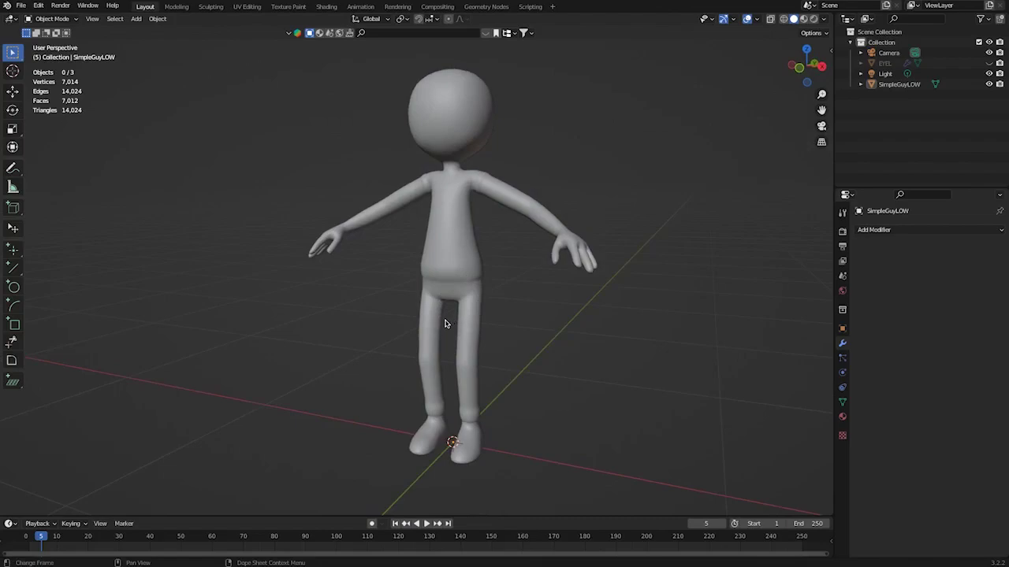
middle_drag(445, 324, 453, 335)
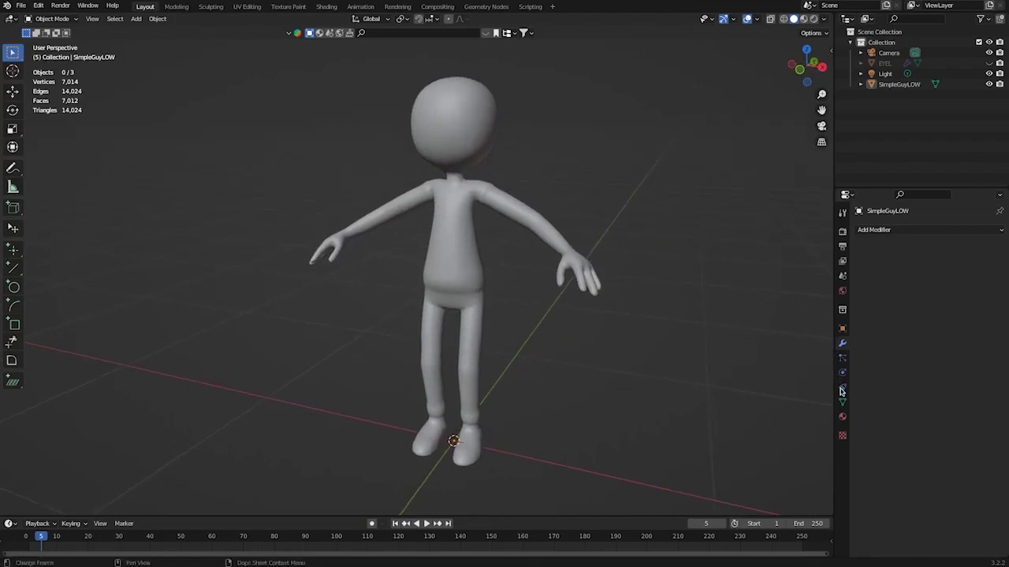
click(842, 359)
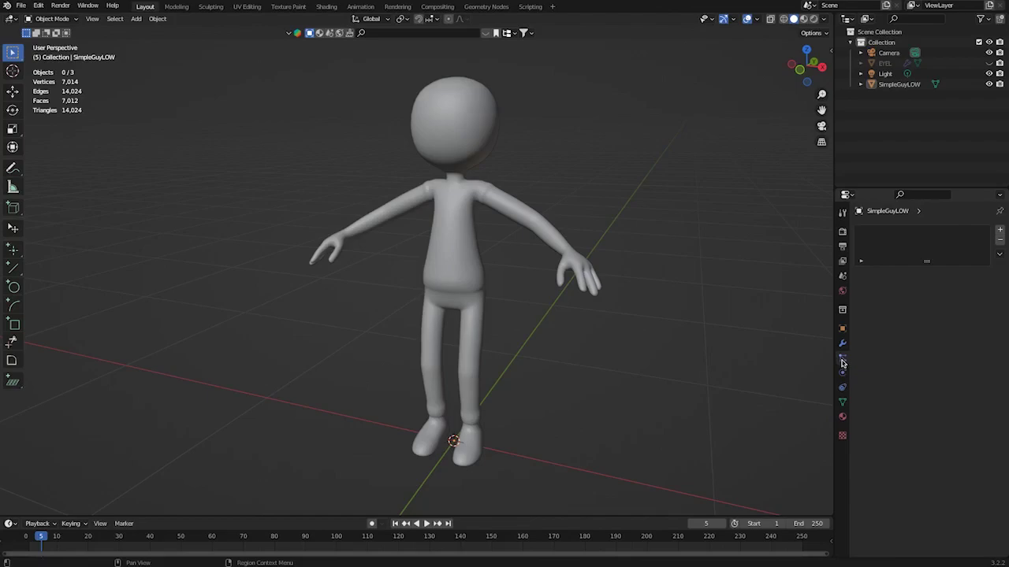
click(843, 402)
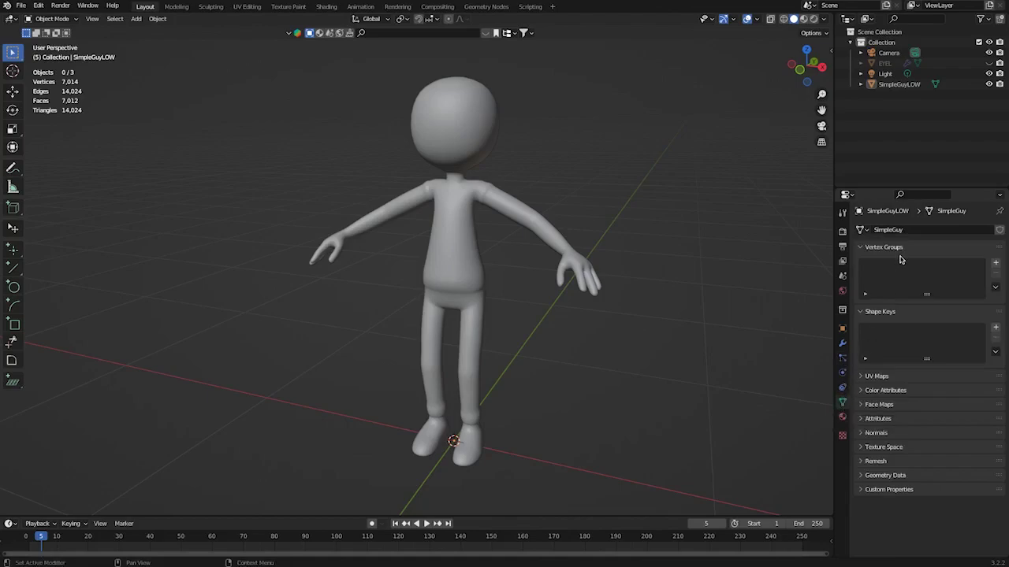
Step: Enter Edit Mode on the SimpleGuyLOW character and select the four faces at the crown of the head
middle_drag(436, 413, 480, 202)
click(424, 149)
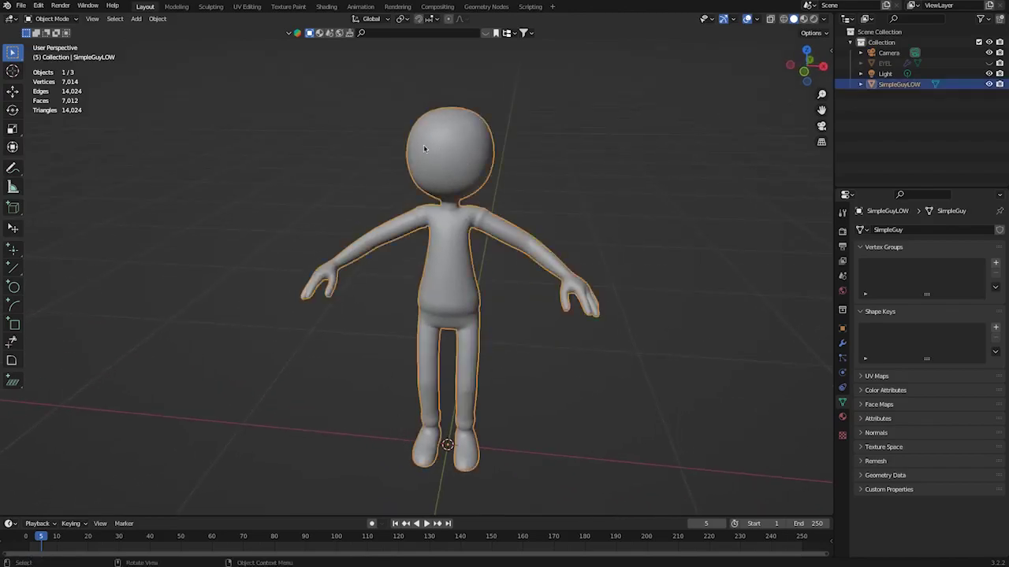
key(Tab)
middle_drag(451, 243, 473, 248)
click(438, 249)
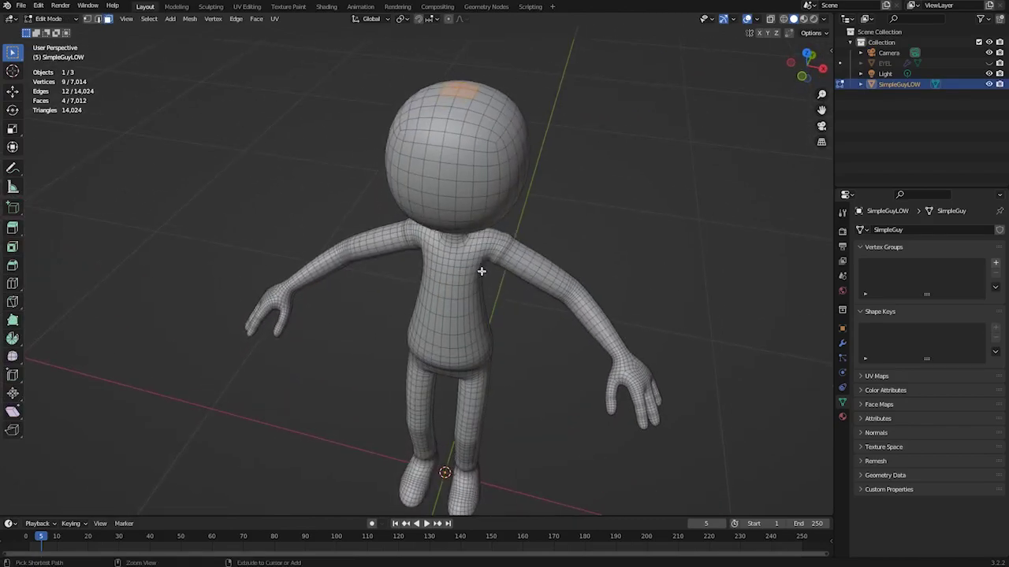
Step: Expand the face selection from the crown over the whole head down to the base of the neck
key(ctrl+KP_Add)
key(ctrl+KP_Add)
key(ctrl+KP_Add)
key(ctrl+KP_Add)
key(ctrl+KP_Add)
key(ctrl+KP_Add)
key(ctrl+KP_Add)
key(ctrl+KP_Add)
key(ctrl+KP_Add)
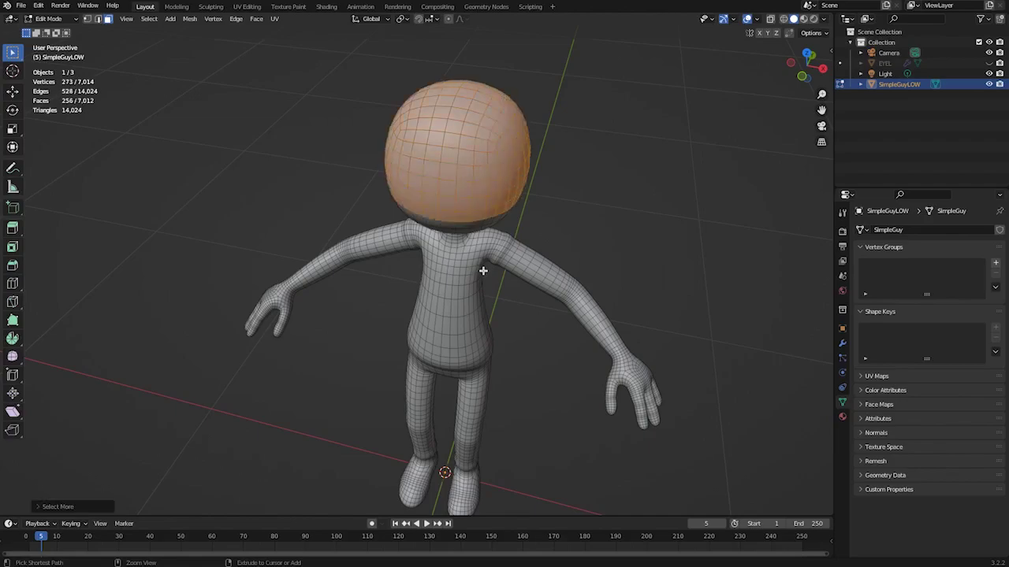
key(ctrl+KP_Add)
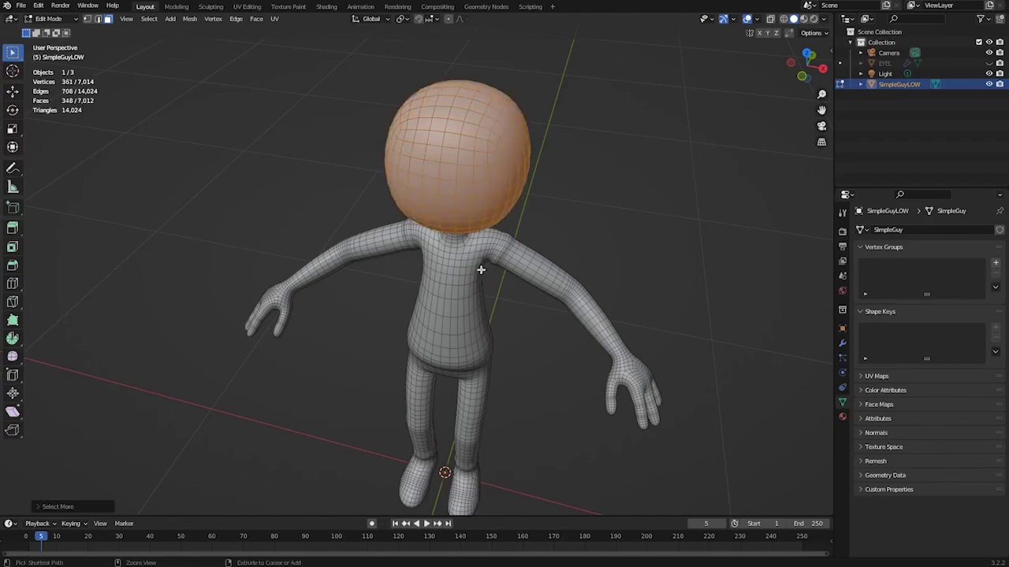
middle_drag(482, 270, 513, 249)
key(ctrl+KP_Add)
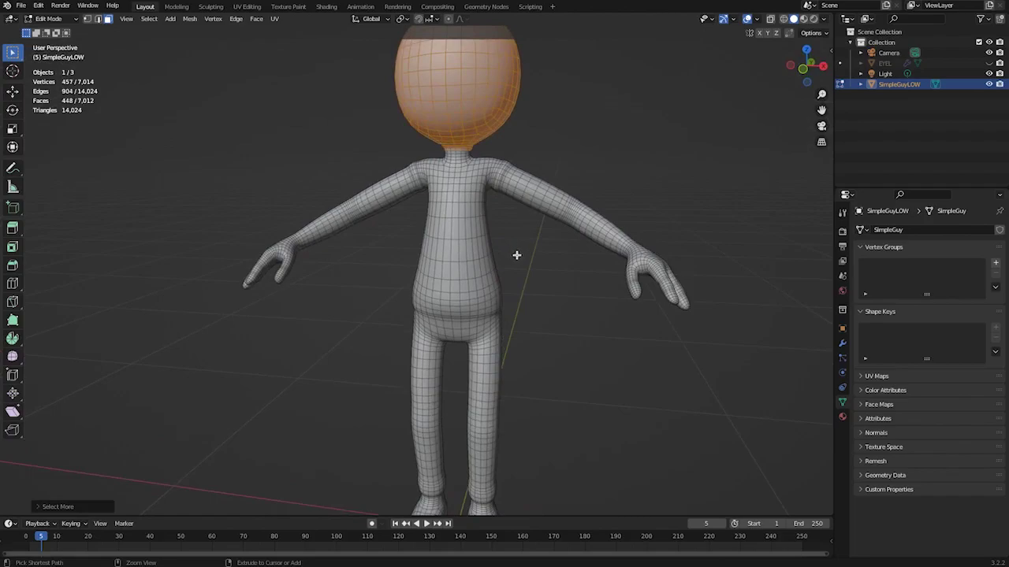
key(ctrl+KP_Add)
middle_drag(518, 255, 499, 277)
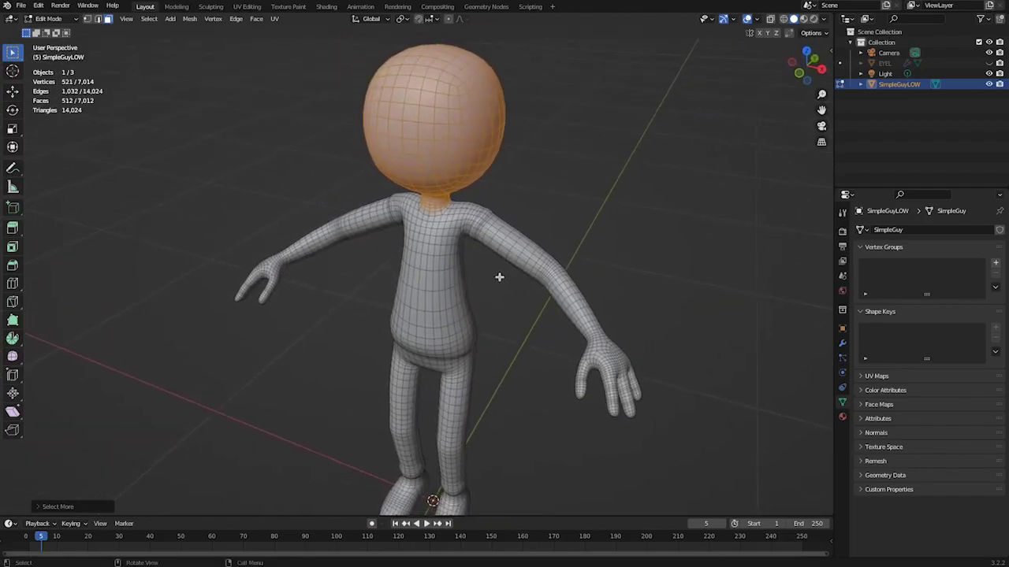
Step: Create a vertex group named Head and assign the selected head and neck faces to it
click(994, 263)
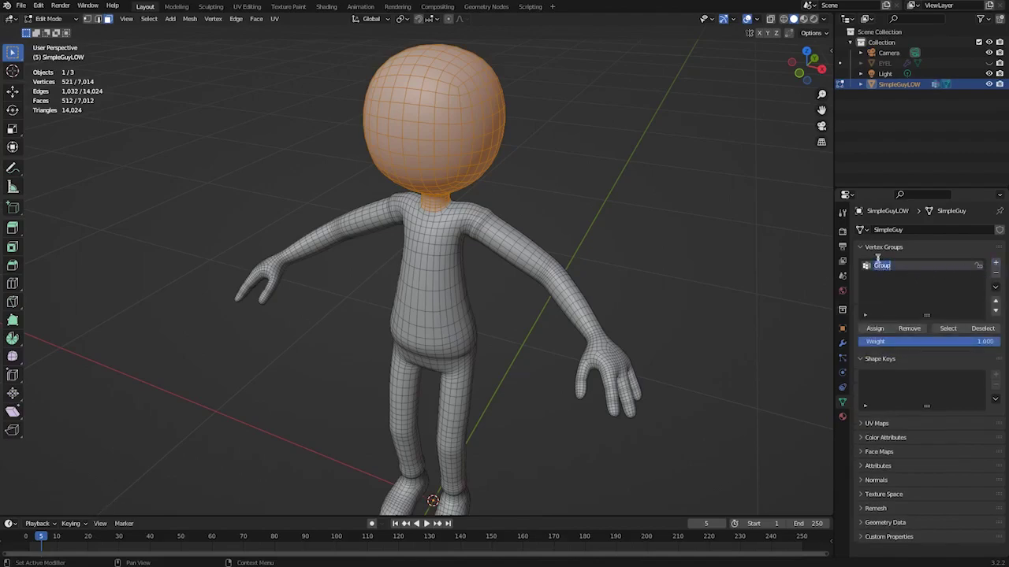
text(Head)
click(700, 282)
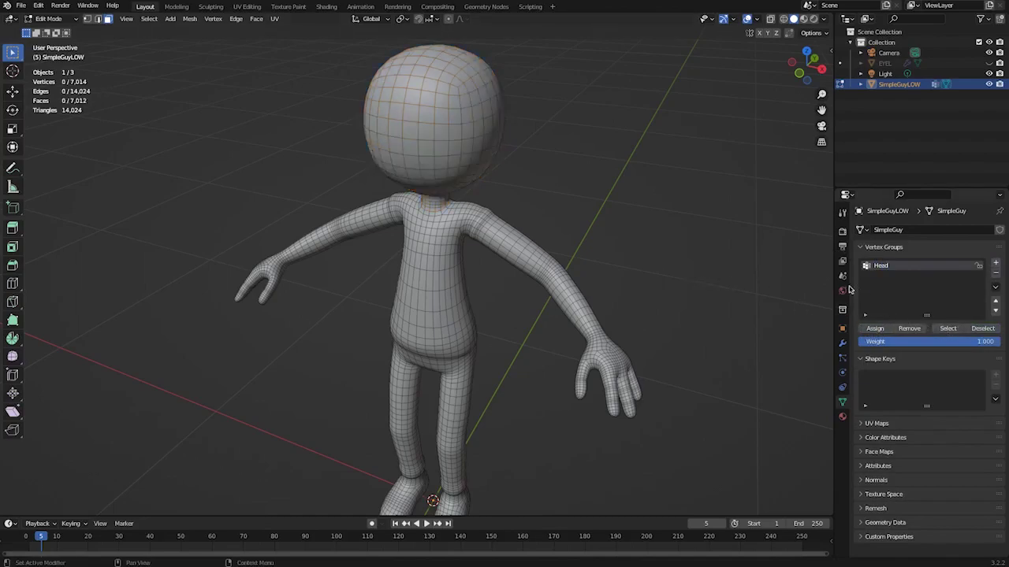
Step: Select the faces of the Head vertex group and hide them
click(948, 329)
click(979, 330)
click(948, 329)
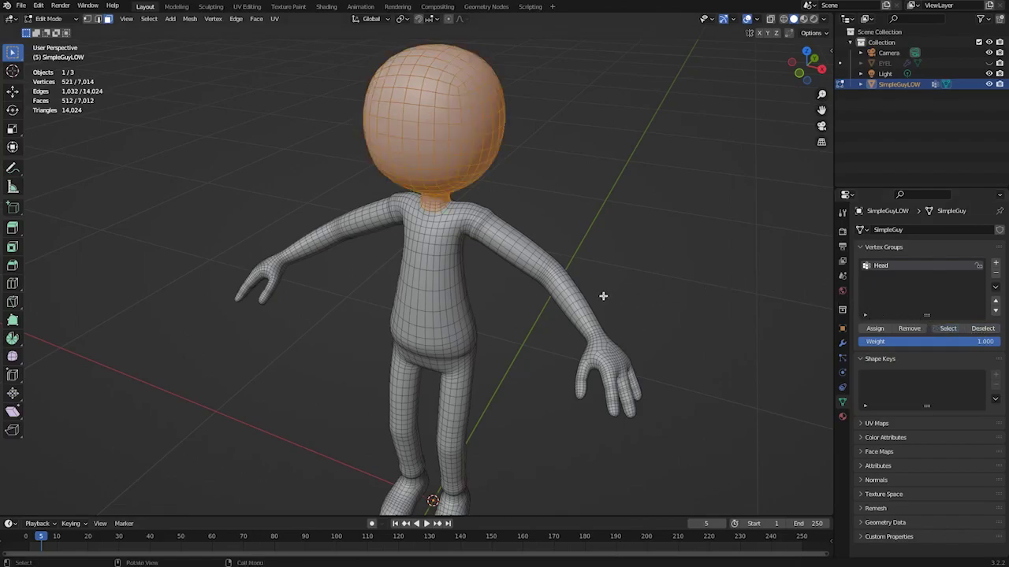
key(h)
Step: Box-select the character's right hand through the mesh with X-ray turned on
middle_drag(590, 304, 573, 295)
scroll(626, 343, down, 2)
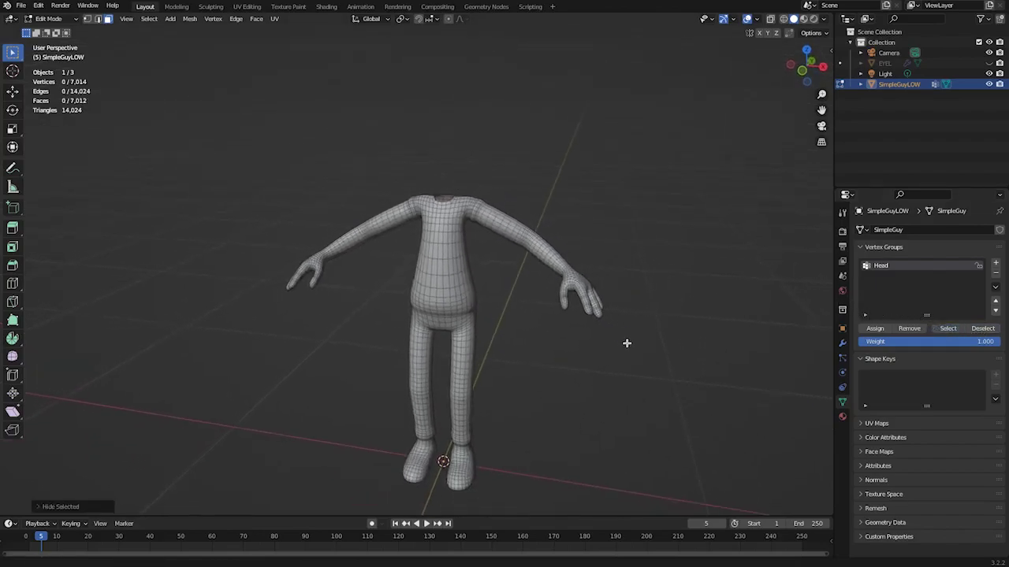
middle_drag(627, 343, 563, 299)
scroll(563, 299, up, 4)
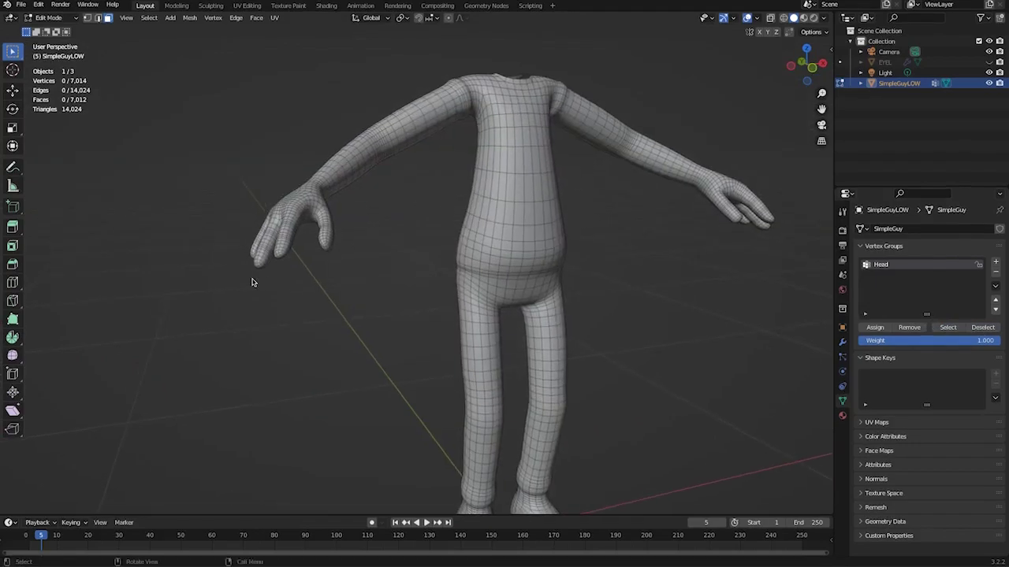
middle_drag(262, 276, 235, 237)
drag(200, 184, 326, 311)
click(770, 18)
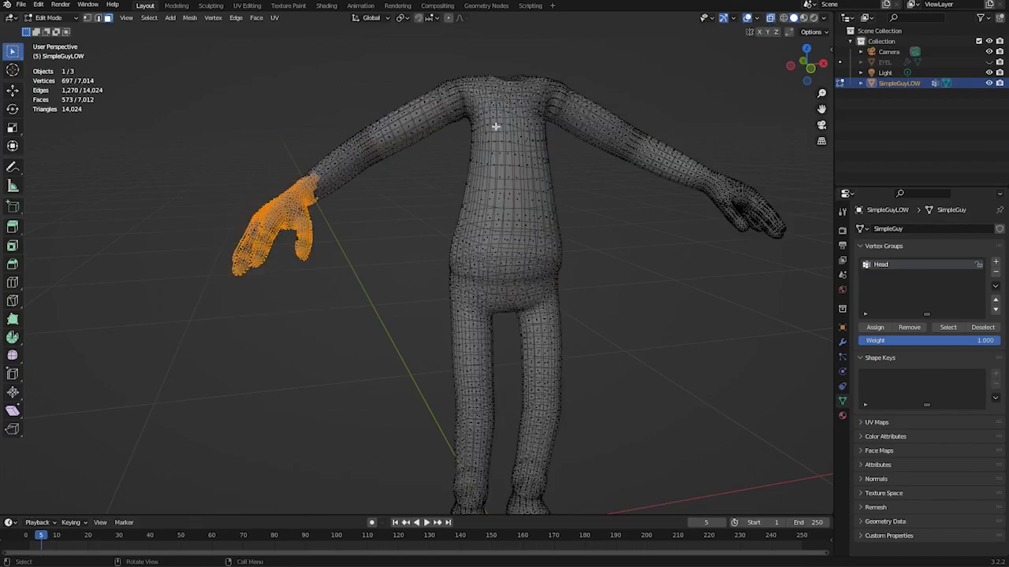
click(181, 171)
drag(178, 154, 322, 311)
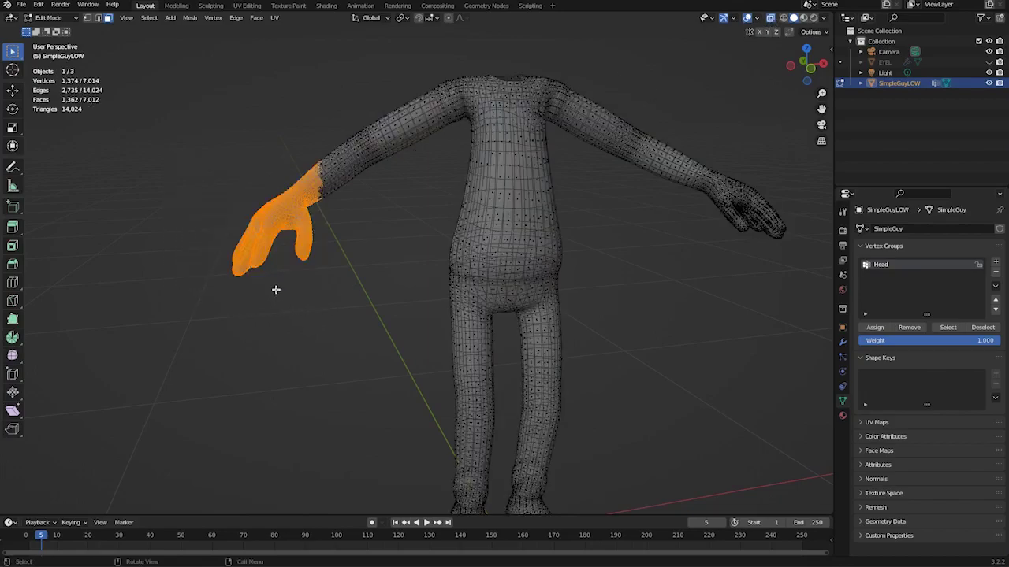
Step: Expand the right-hand selection up the arm to just below the shoulder and delete those faces
key(ctrl+KP_Add)
key(ctrl+KP_Add)
key(ctrl+KP_Add)
key(ctrl+KP_Add)
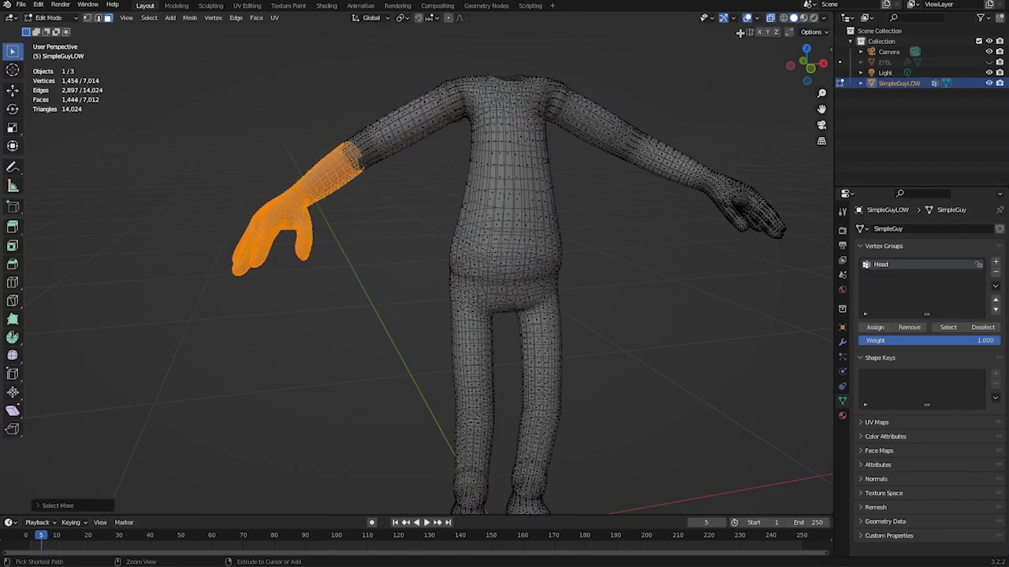
key(alt+z)
key(ctrl+KP_Add)
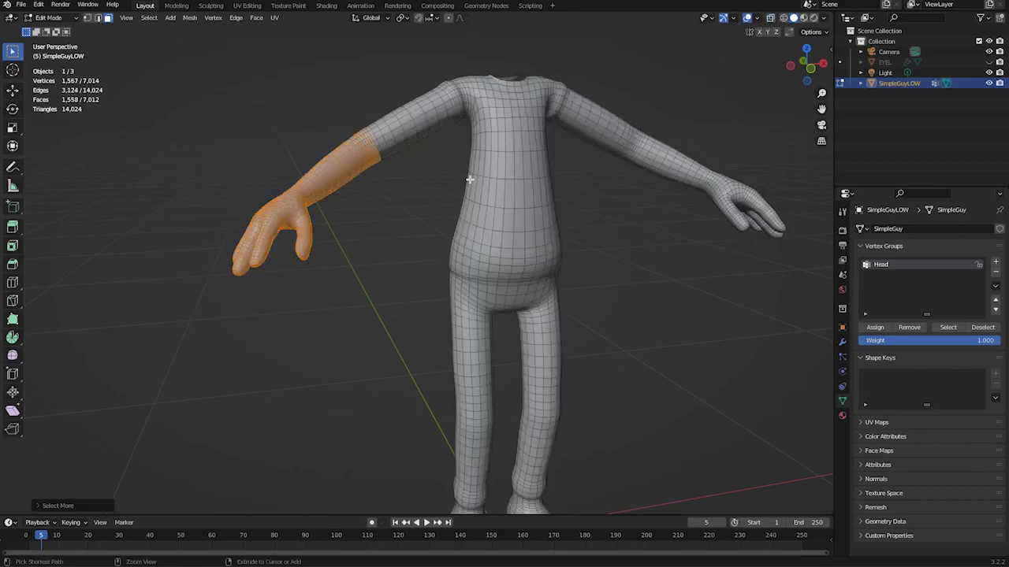
key(ctrl+KP_Add)
key(ctrl+KP_Add)
key(ctrl+KP_Add)
key(ctrl+KP_Add)
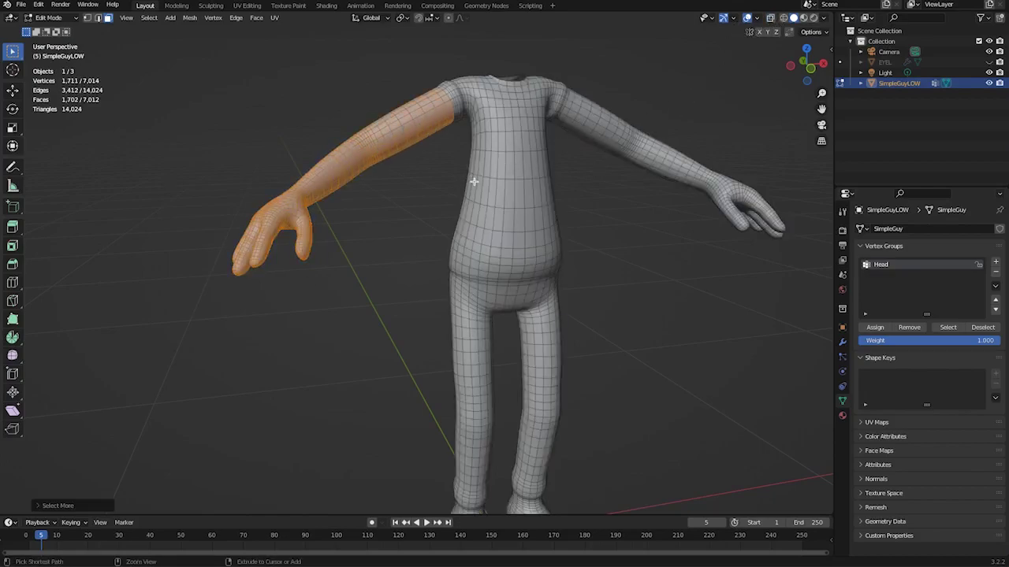
middle_drag(474, 181, 354, 197)
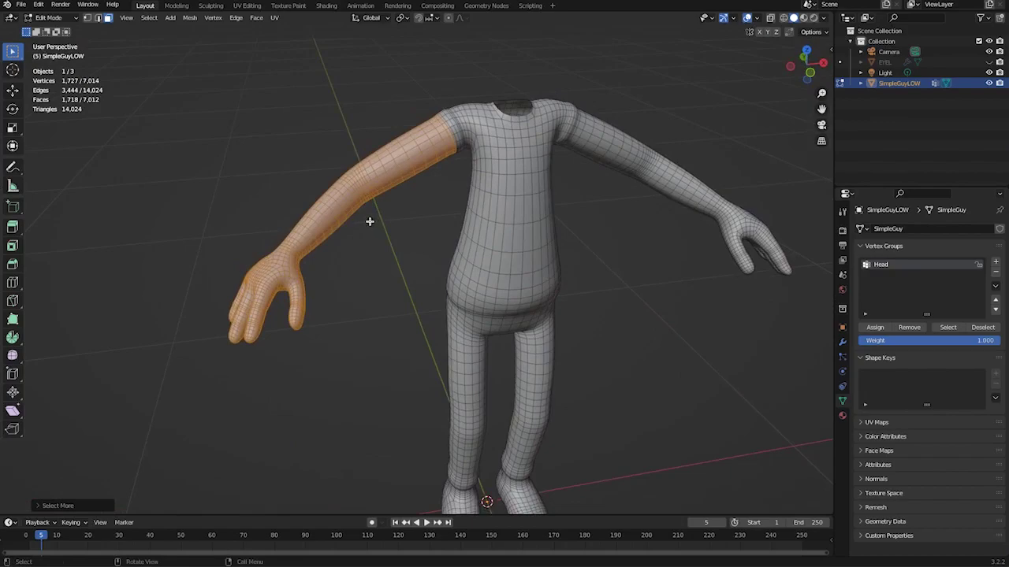
key(x)
click(370, 225)
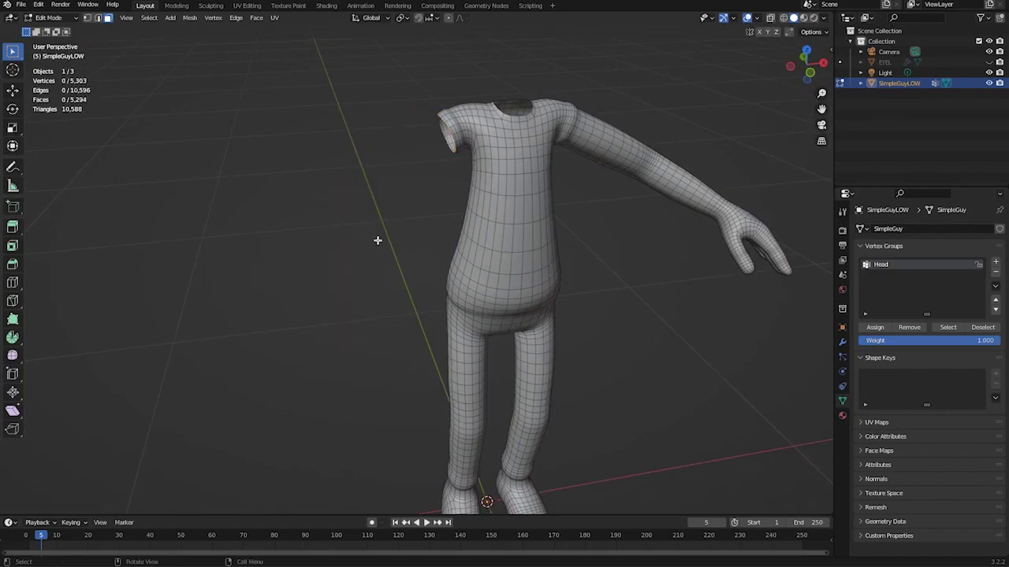
Step: Select the character's whole right foot up to the ankle, through the mesh in front view, and delete it
shift+middle_drag(378, 240, 349, 180)
ctrl+middle_drag(389, 383, 403, 327)
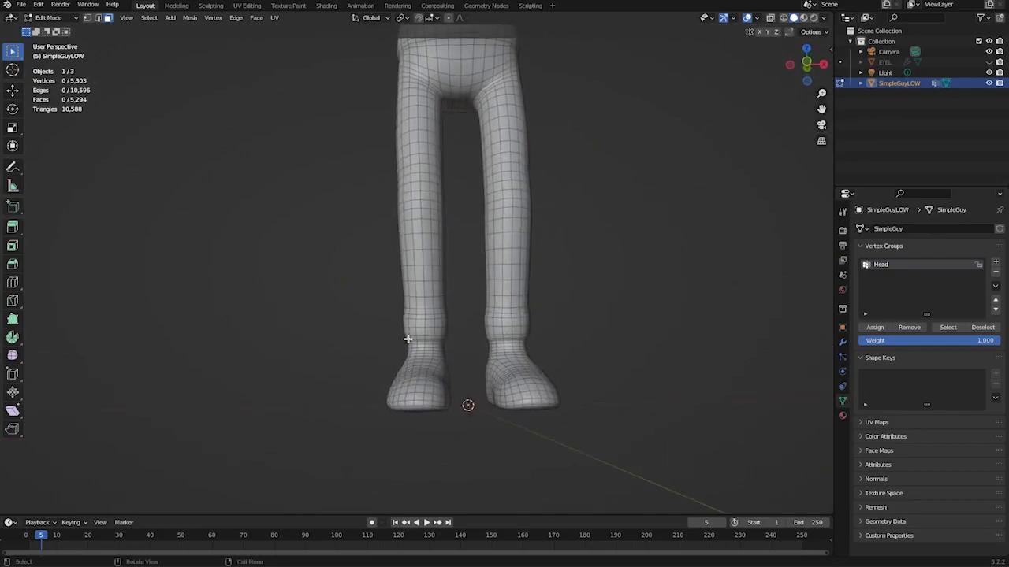
key(KP_1)
click(769, 18)
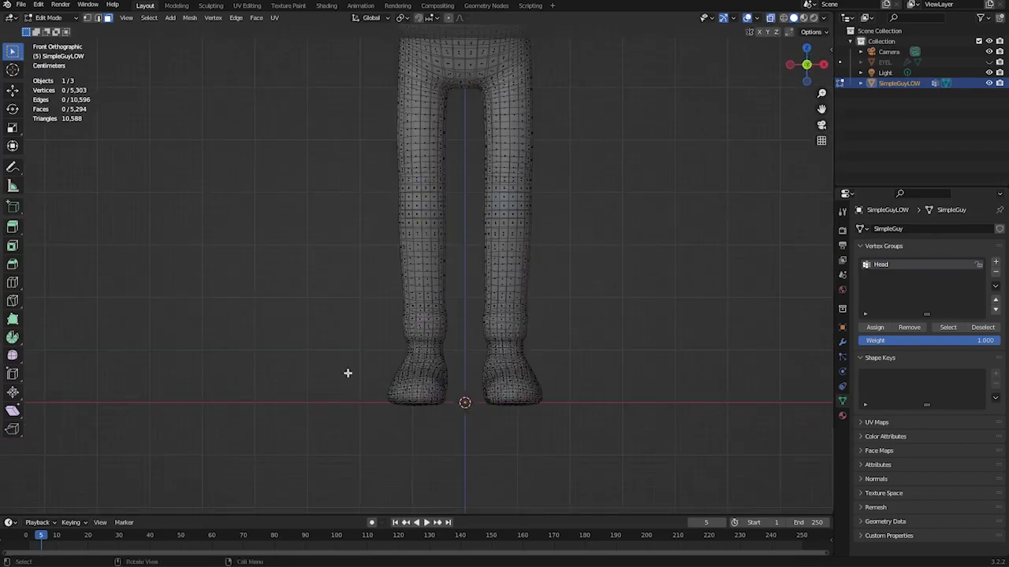
drag(353, 351, 453, 426)
key(alt+z)
key(ctrl+KP_Add)
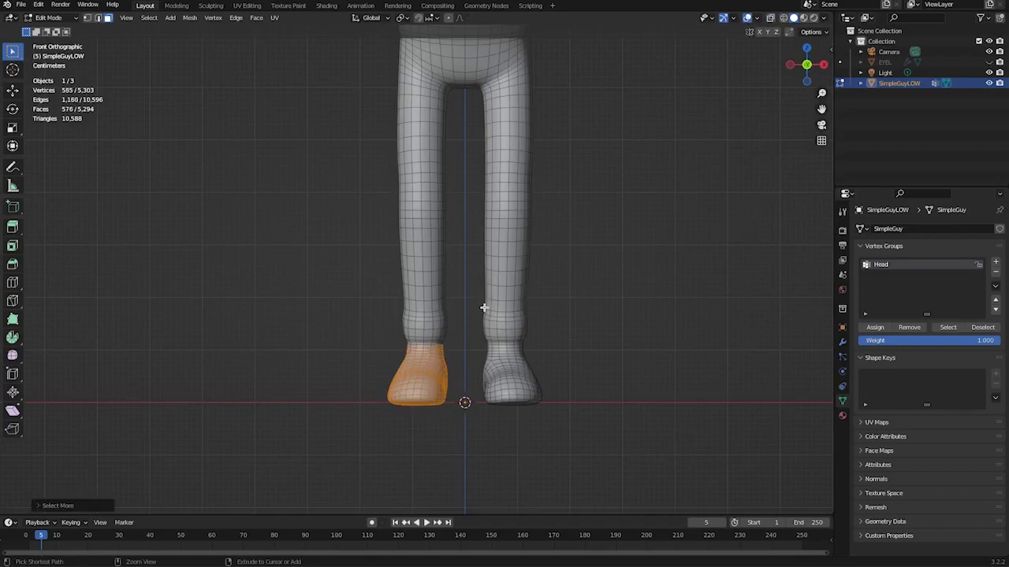
key(h)
Step: Select the tip faces of the thumb and all three fingers on the remaining left hand
middle_drag(483, 307, 310, 289)
scroll(384, 243, up, 5)
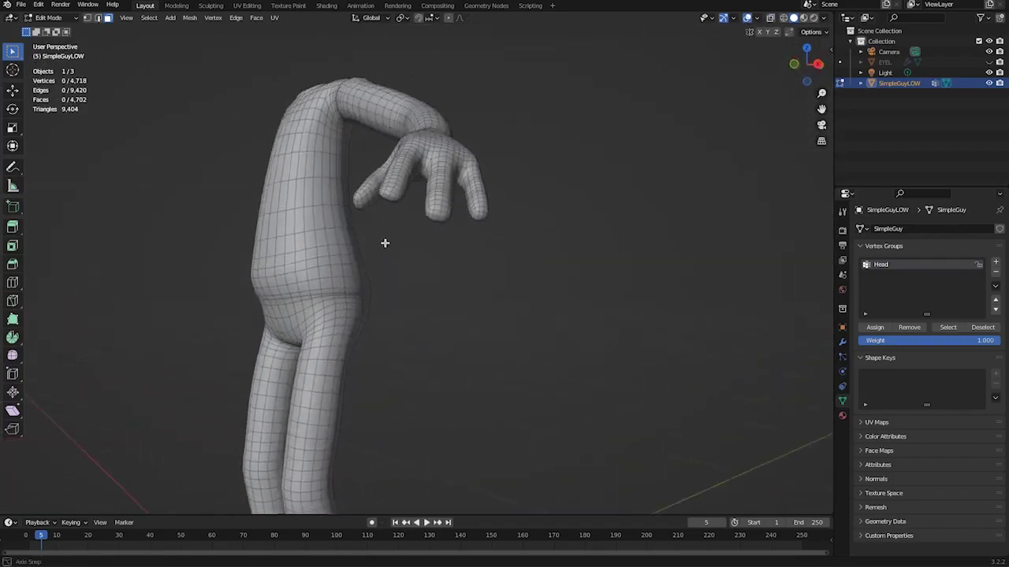
scroll(385, 243, up, 3)
middle_drag(385, 243, 390, 225)
click(418, 181)
key(ctrl+KP_Add)
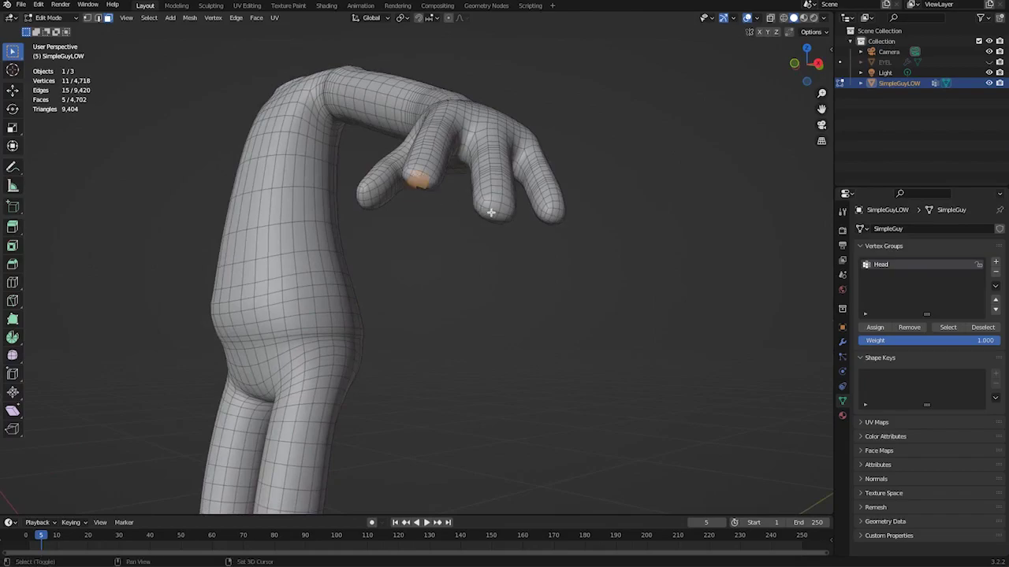
shift+click(555, 217)
key(ctrl+KP_Add)
middle_drag(389, 205, 466, 197)
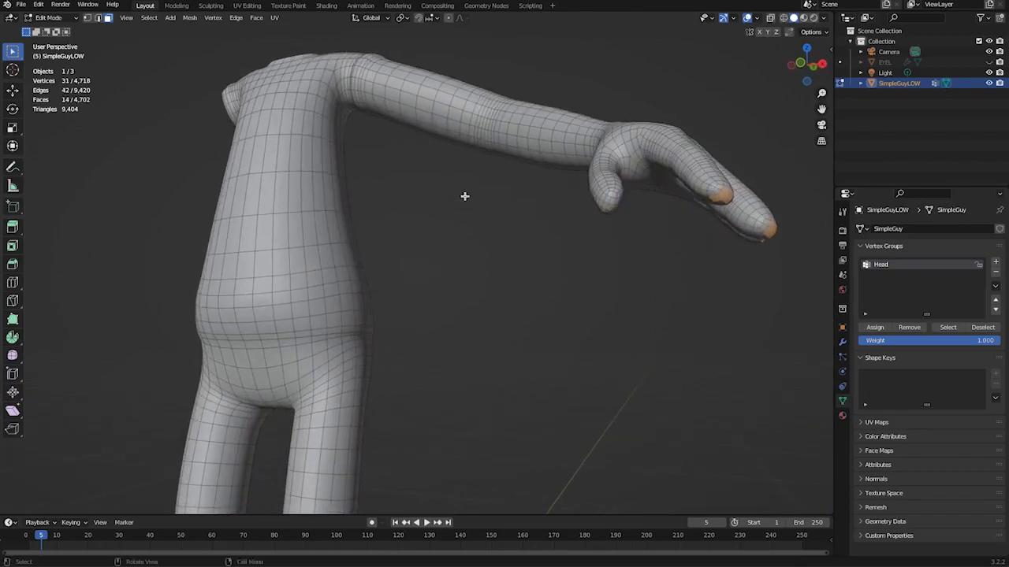
middle_drag(610, 213, 494, 220)
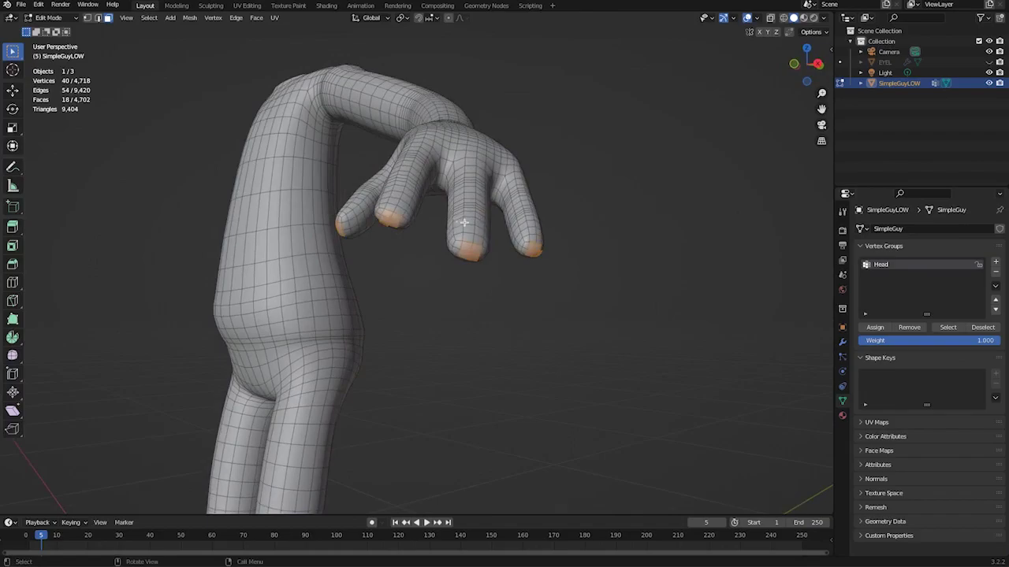
Step: Expand the selection from the fingertips over the entire left hand up to the wrist
key(ctrl+KP_Add)
key(ctrl+KP_Add)
key(ctrl+KP_Add)
key(ctrl+KP_Add)
key(ctrl+KP_Add)
key(ctrl+KP_Add)
key(ctrl+KP_Add)
key(ctrl+KP_Add)
key(ctrl+KP_Add)
key(ctrl+KP_Add)
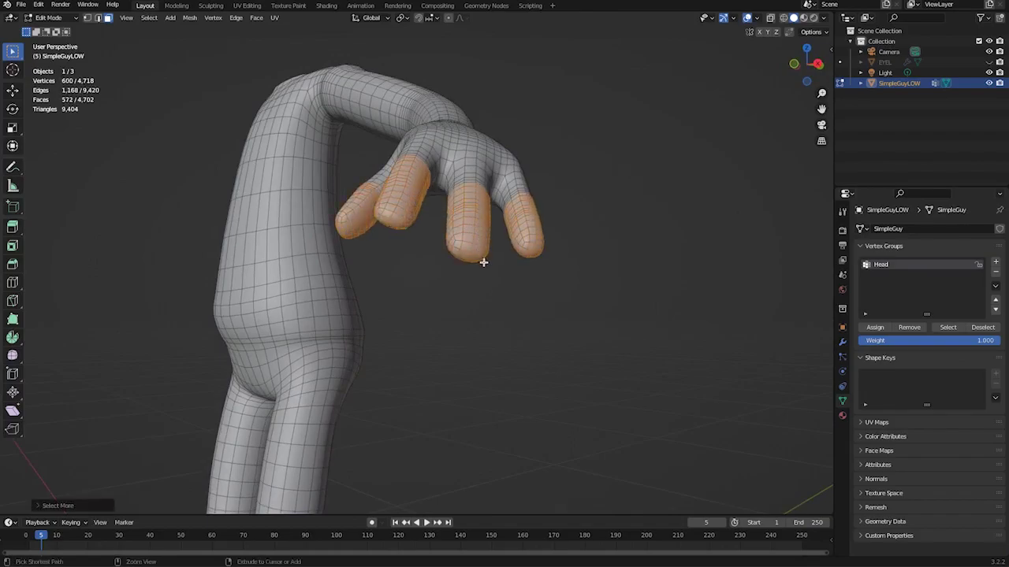
key(ctrl+KP_Add)
middle_drag(487, 264, 599, 252)
Step: Create a vertex group named Hands, assign the selected hand faces to it and hide the hand
click(995, 262)
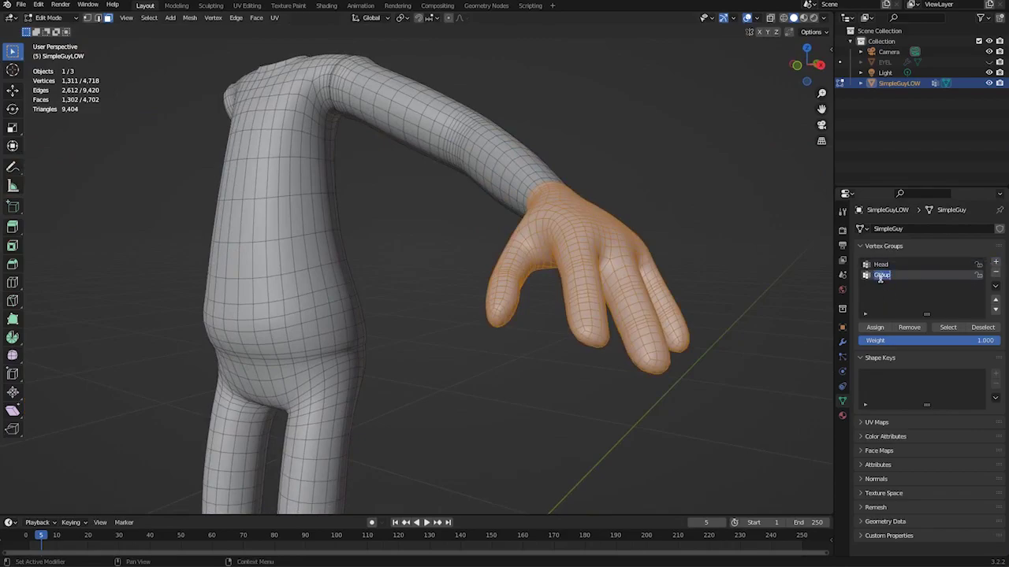
text(Hands)
click(877, 329)
key(h)
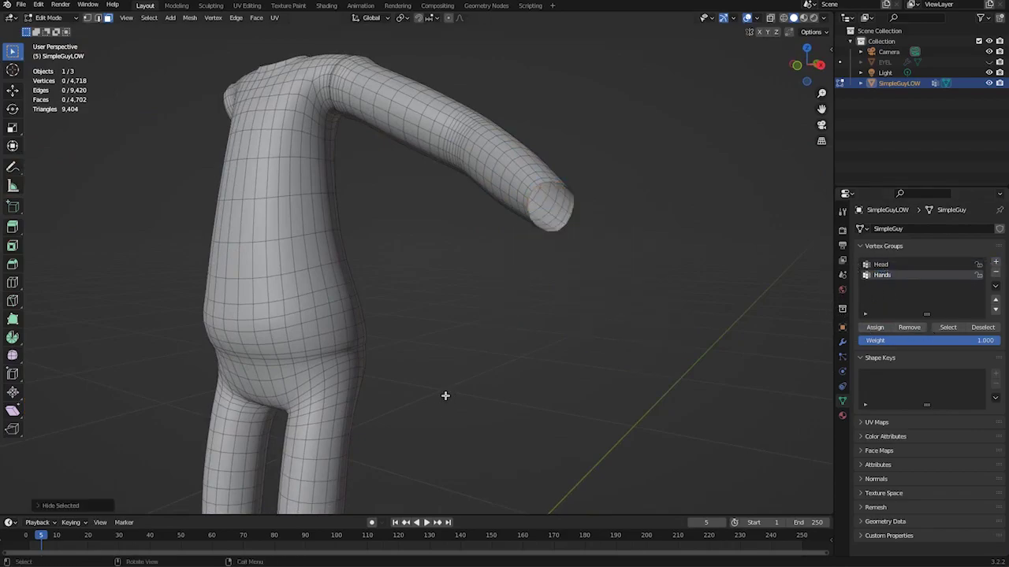
Step: Select the face loop at the left wrist and expand the selection up the arm to just below the shoulder
middle_drag(446, 397, 459, 399)
ctrl+click(547, 306)
key(ctrl+KP_Add)
key(ctrl+KP_Add)
key(ctrl+KP_Add)
key(ctrl+KP_Add)
key(ctrl+KP_Add)
key(ctrl+KP_Add)
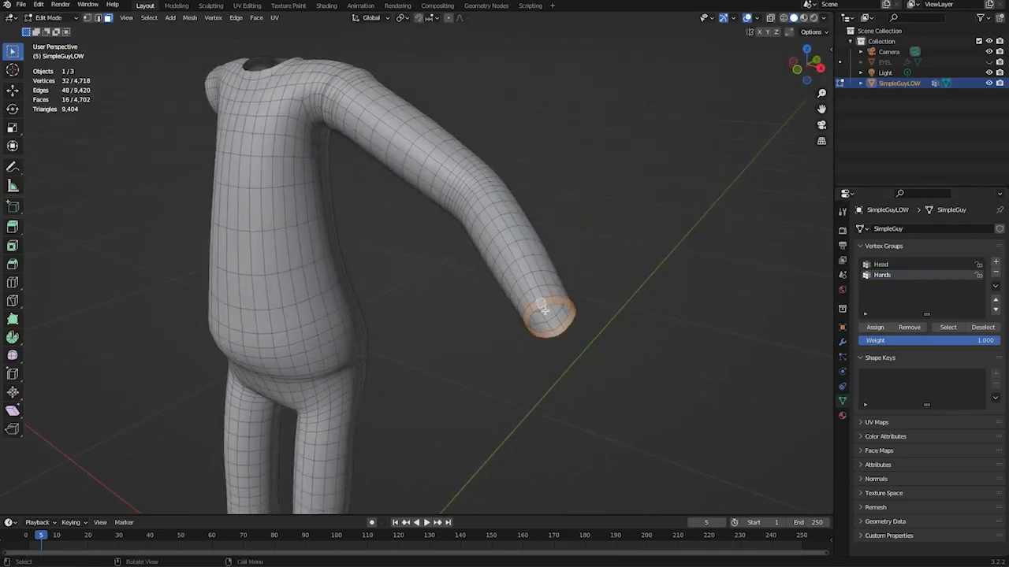
key(ctrl+KP_Add)
key(ctrl+KP_Add)
key(ctrl+KP_Add)
key(ctrl+KP_Add)
key(ctrl+KP_Add)
key(ctrl+KP_Add)
key(ctrl+KP_Add)
key(ctrl+KP_Add)
key(ctrl+KP_Add)
key(ctrl+KP_Add)
key(ctrl+KP_Add)
key(ctrl+KP_Add)
key(ctrl+KP_Add)
key(ctrl+KP_Add)
key(ctrl+KP_Add)
key(ctrl+KP_Add)
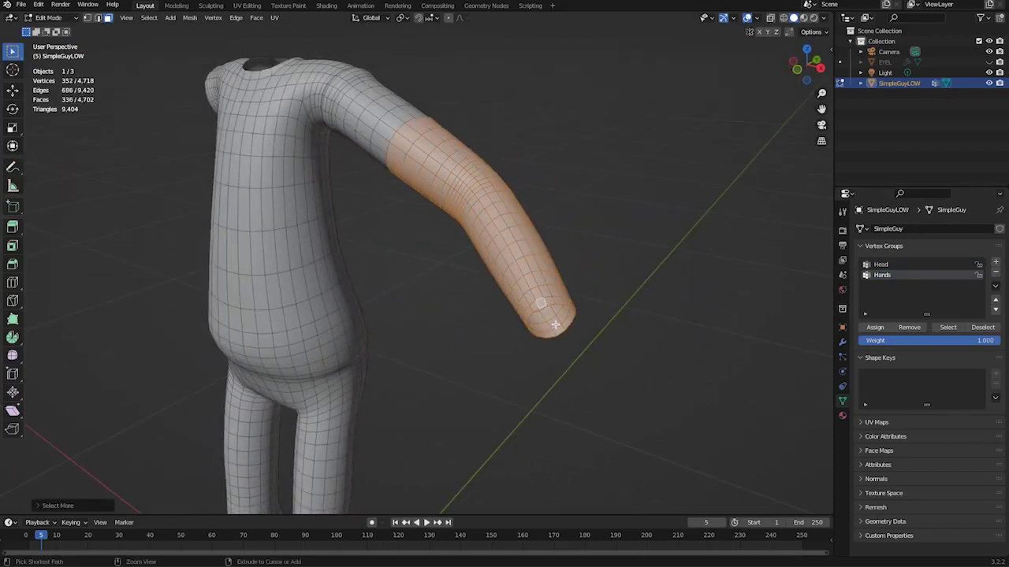
Step: Create a vertex group named Arms, assign the selected arm faces to it and hide the arm
click(993, 262)
double_click(869, 287)
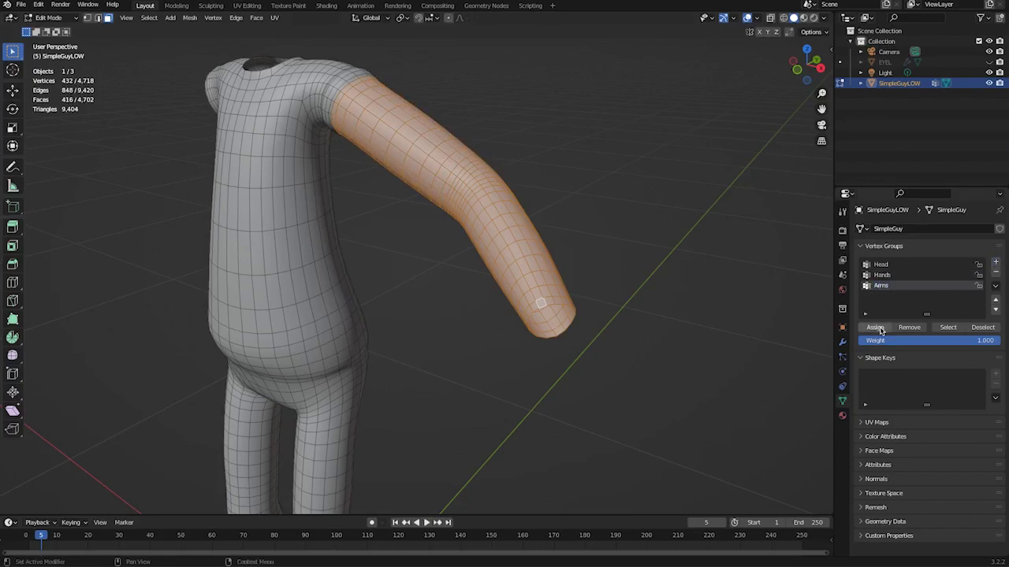
key(h)
Step: Select the face loop around the belly and expand the selection over the torso from the shoulders to the shirt hem
middle_drag(365, 376, 428, 309)
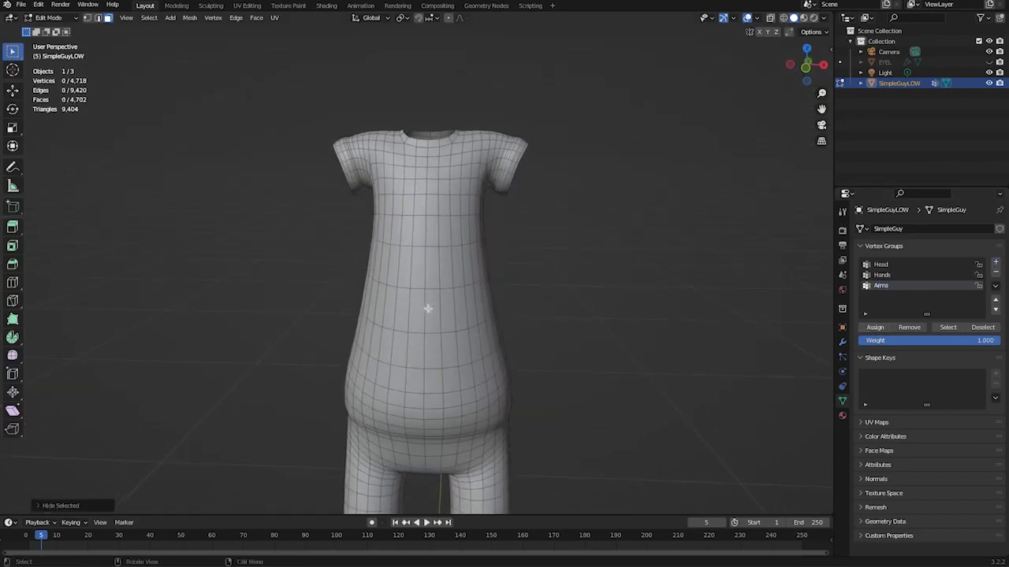
shift+click(419, 313)
shift+click(432, 317)
alt+click(428, 311)
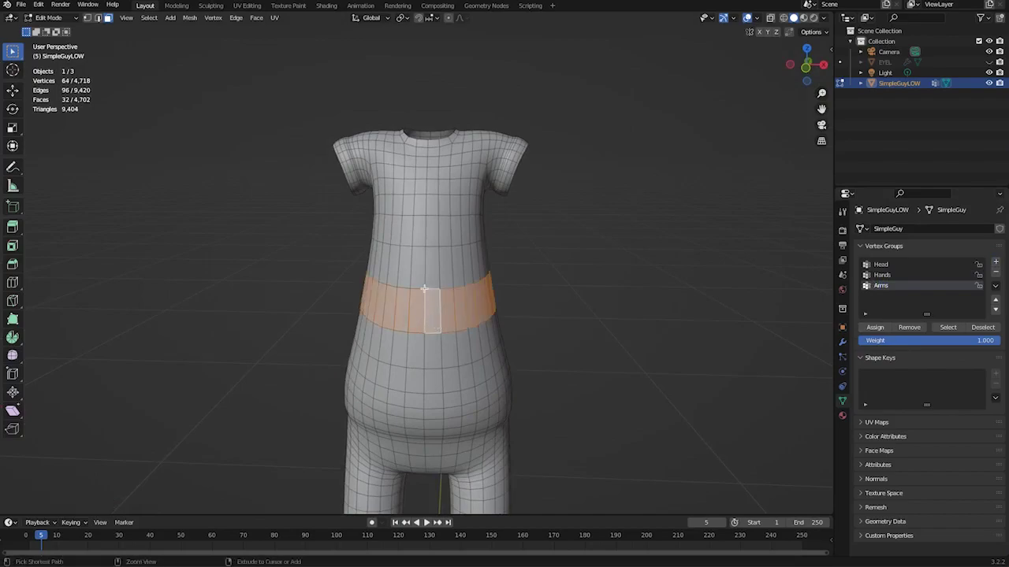
key(ctrl+KP_Add)
key(ctrl+KP_Add)
key(ctrl+KP_Add)
key(ctrl+KP_Add)
key(ctrl+KP_Add)
key(ctrl+KP_Add)
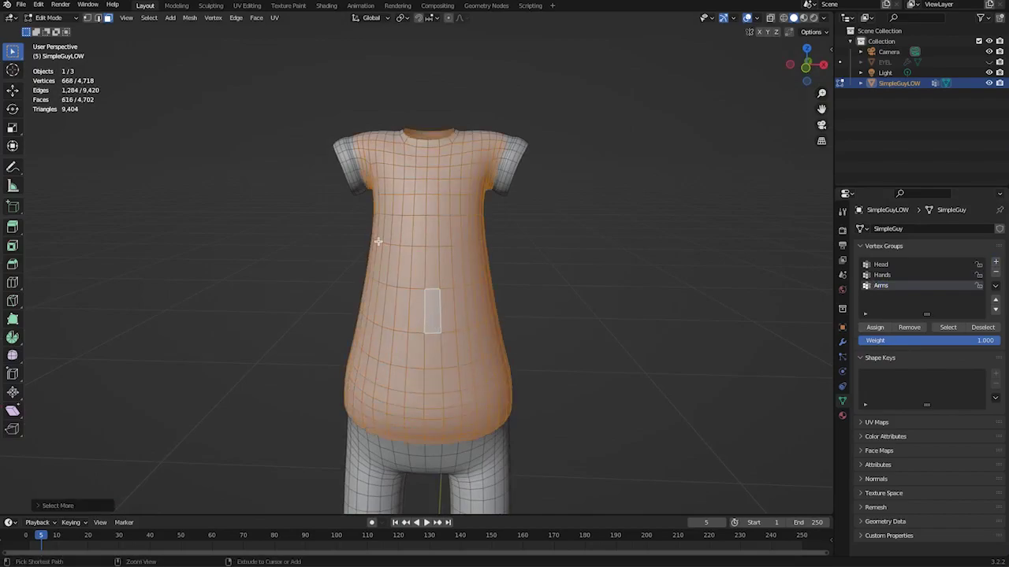
Step: Add both short sleeves to the torso selection with see-through display on, including their hidden back faces
middle_drag(378, 242, 406, 363)
click(770, 17)
shift+drag(291, 106, 377, 215)
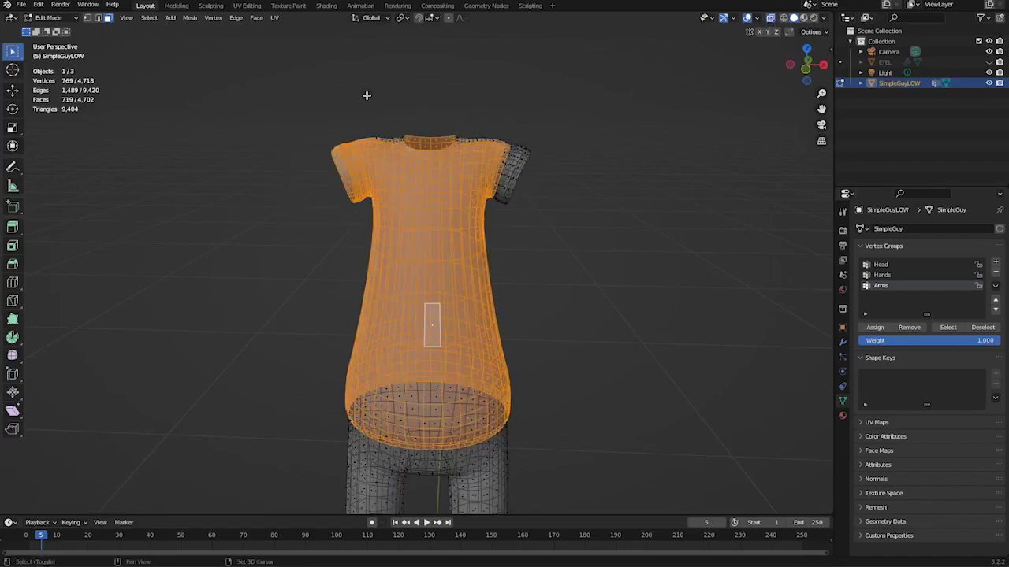
shift+drag(365, 94, 528, 205)
middle_drag(528, 205, 461, 254)
Step: Create a vertex group named Tshirt, assign the selected shirt faces to it and hide them
click(770, 18)
click(995, 262)
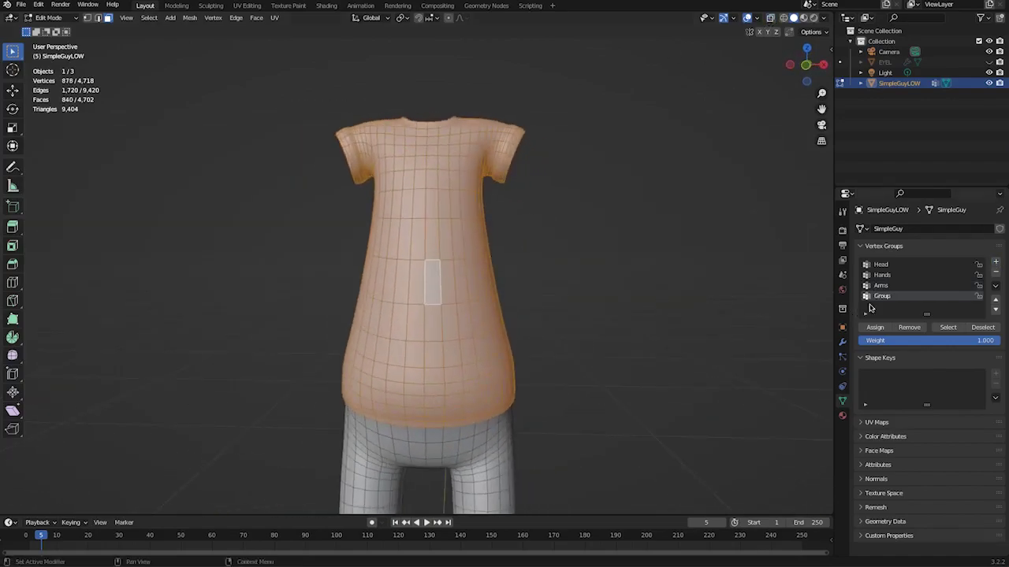
text(Tshirth)
Step: Select a face on the sole of the remaining foot and expand the selection over the whole shoe up to the ankle
middle_drag(344, 308, 497, 288)
click(497, 290)
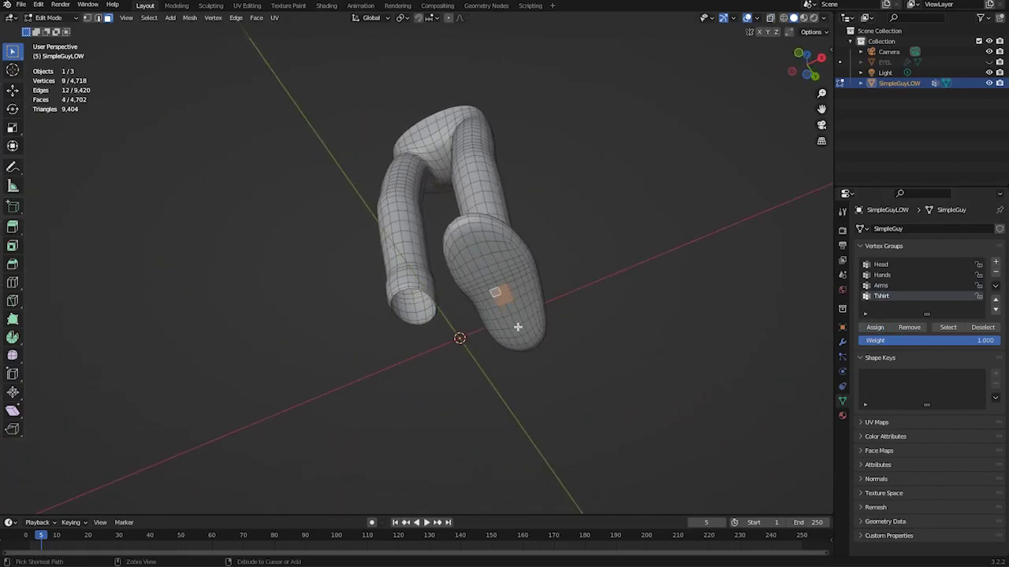
key(ctrl+KP_Add)
key(ctrl+KP_Add)
key(ctrl+KP_Add)
key(ctrl+KP_Add)
key(ctrl+KP_Add)
key(ctrl+KP_Add)
middle_drag(523, 336, 599, 378)
key(ctrl+KP_Add)
Step: Create a vertex group named Shoes, assign the selected foot faces to it and hide the foot
click(995, 262)
double_click(882, 307)
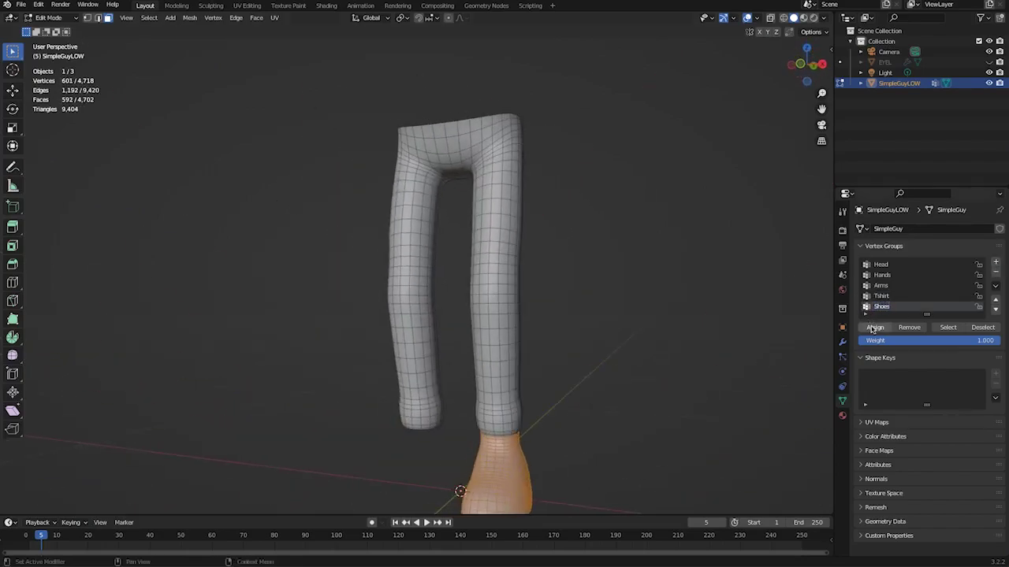
key(h)
Step: Select all remaining leg and hip faces and assign them to a new vertex group named Trousers
mouse_move(563, 385)
middle_down()
mouse_move(513, 401)
mouse_move(552, 402)
middle_up()
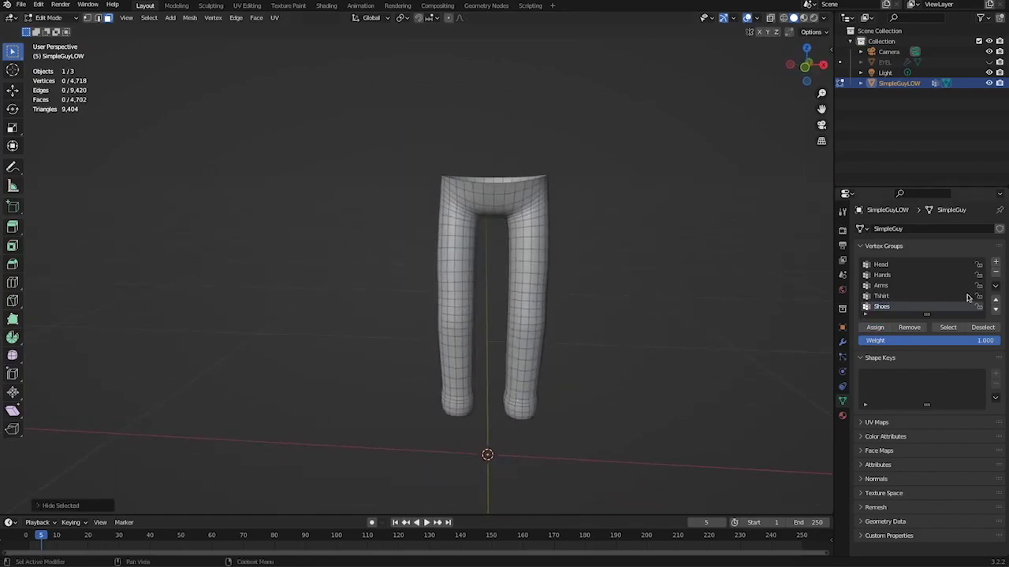
key(a)
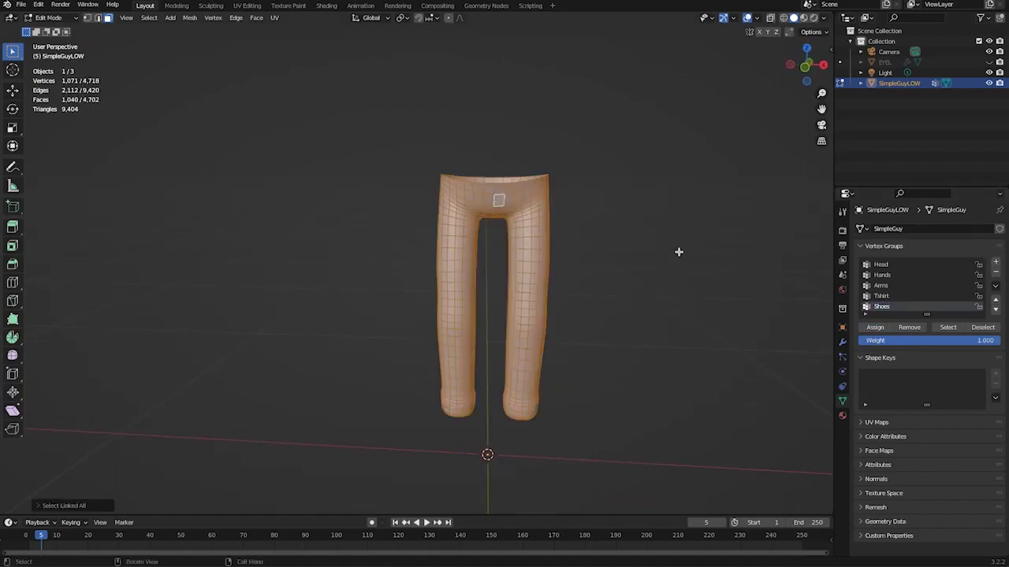
click(996, 262)
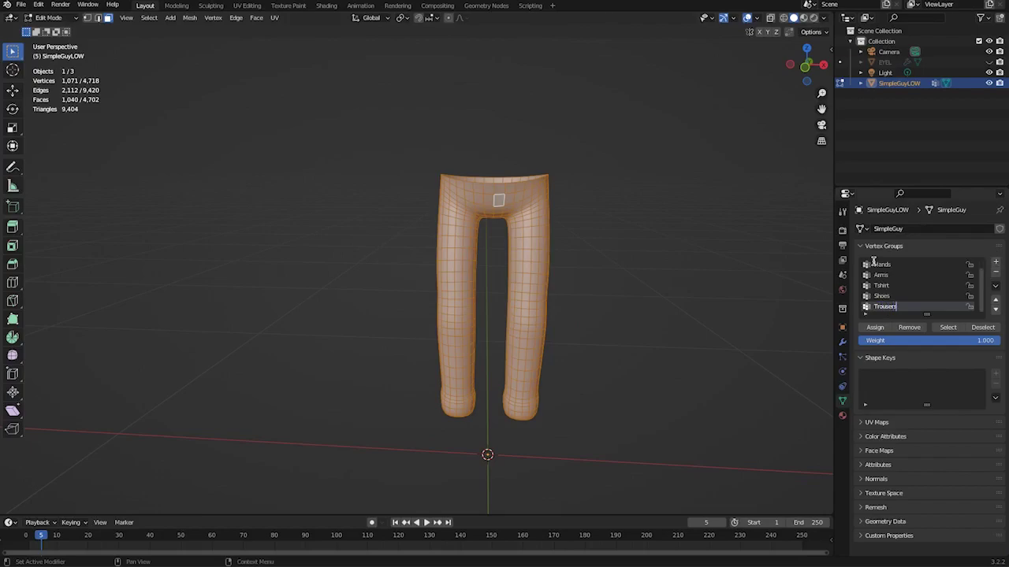
click(866, 327)
Step: Test-select the Trousers group, and reveal all hidden body parts with nothing left selected
key(alt+a)
click(949, 327)
key(alt+a)
key(alt+h)
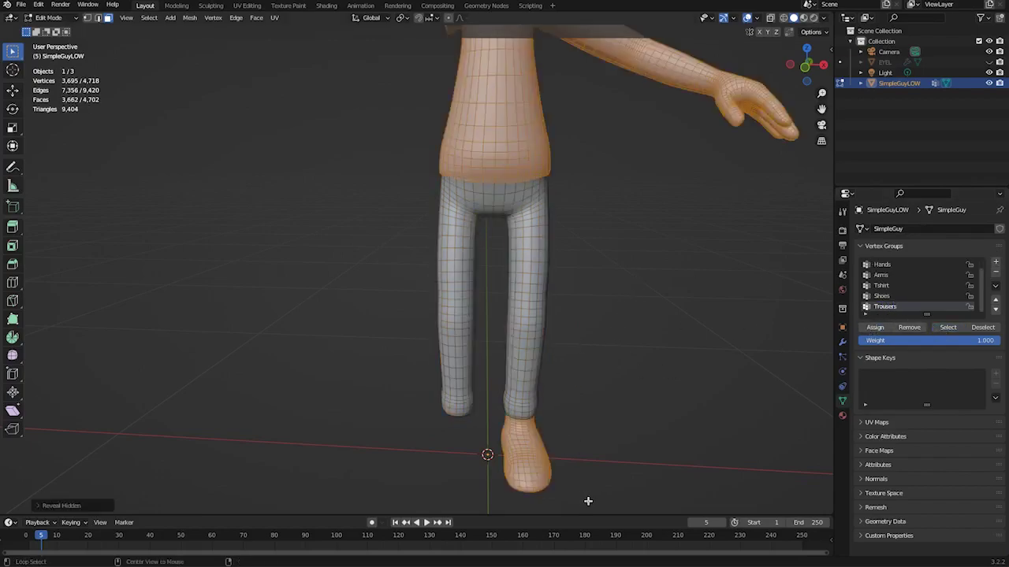
scroll(554, 439, down, 2)
key(alt+a)
Step: Check which faces belong to the Trousers group on the full character and clear the selection
middle_drag(554, 439, 331, 347)
click(948, 327)
key(alt+a)
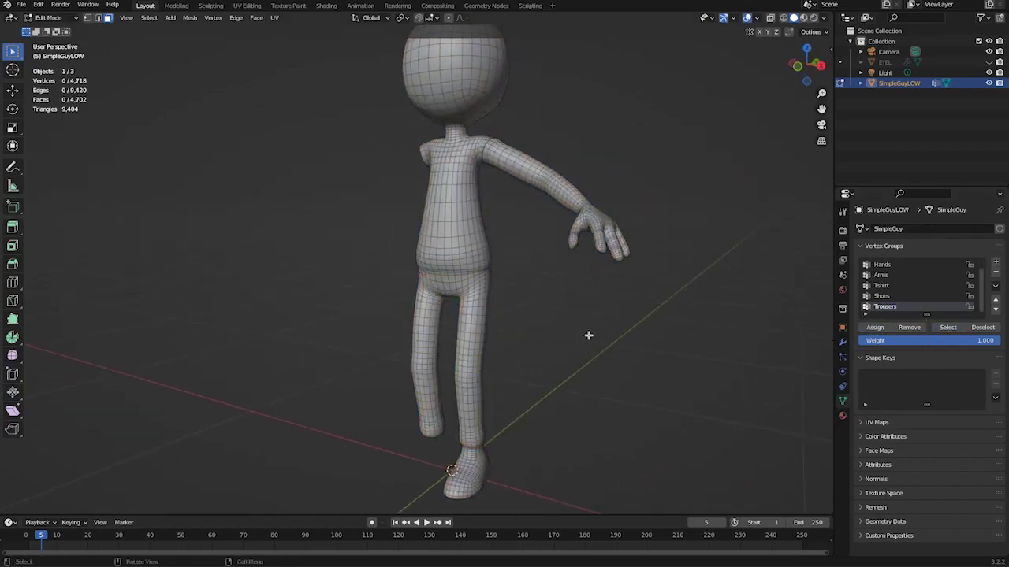
middle_drag(588, 336, 522, 319)
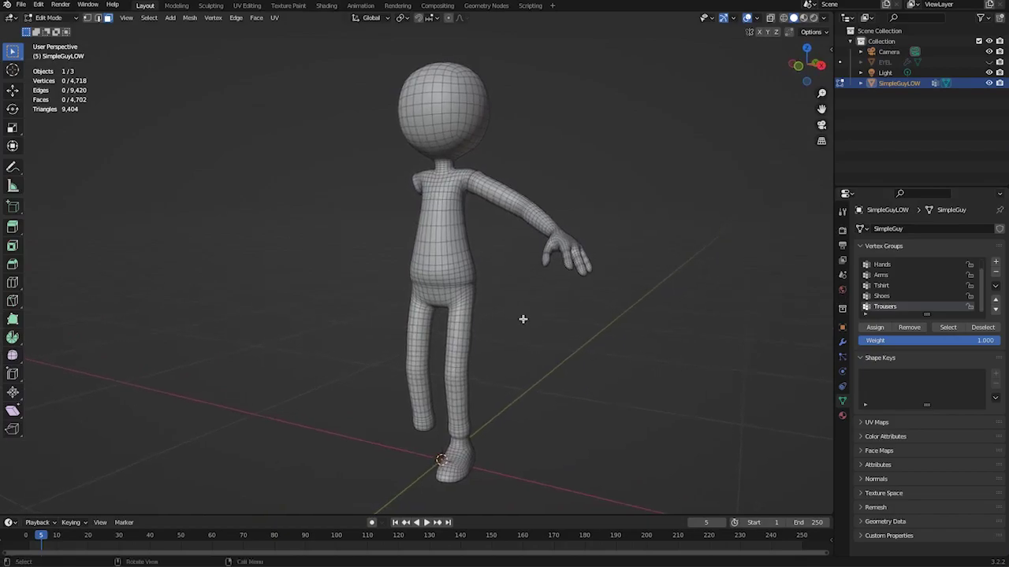
middle_drag(481, 245, 664, 291)
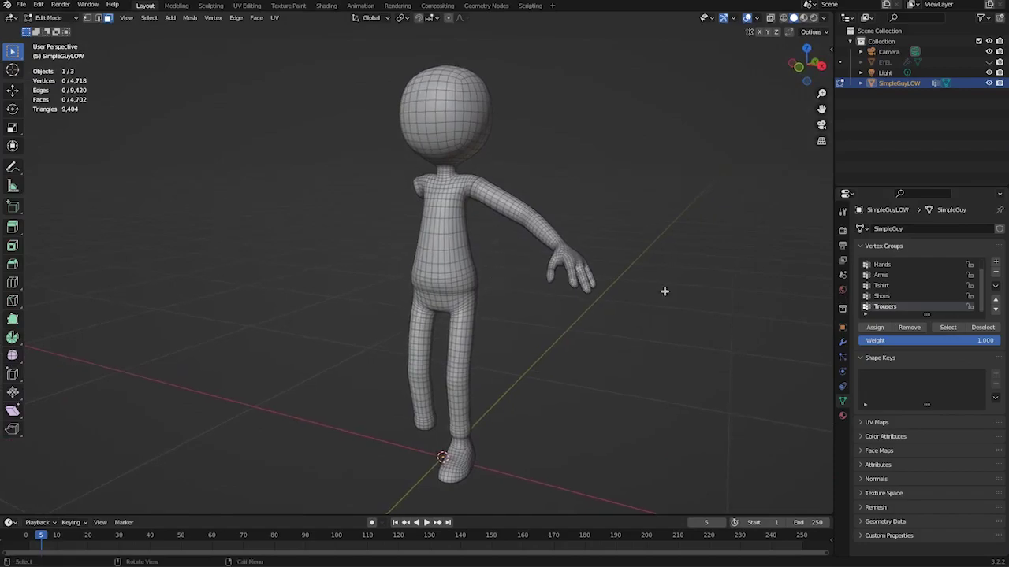
Step: Select the faces of the Head vertex group and isolate the head by hiding the unselected geometry
scroll(981, 298, up, 1)
click(897, 265)
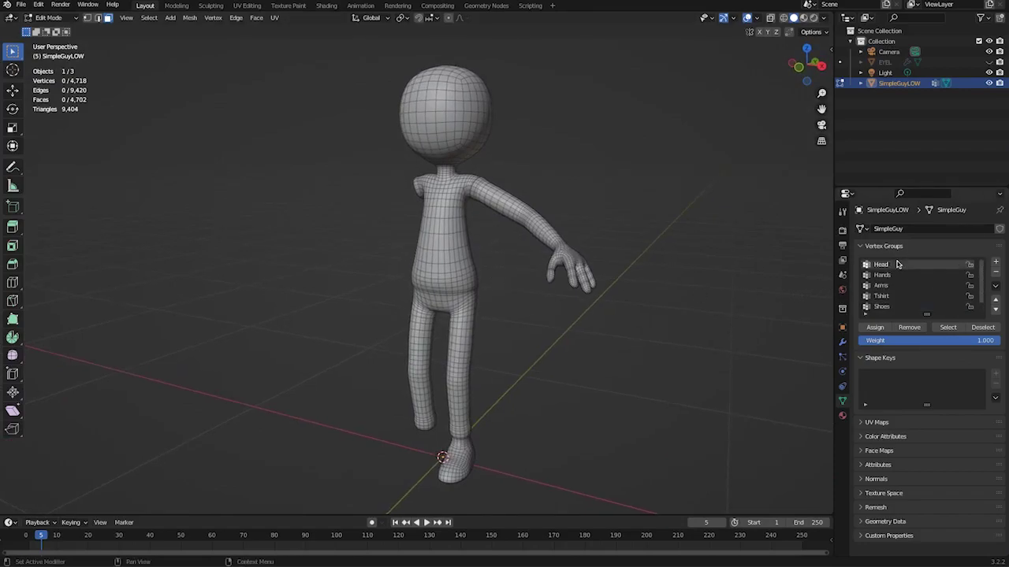
click(949, 329)
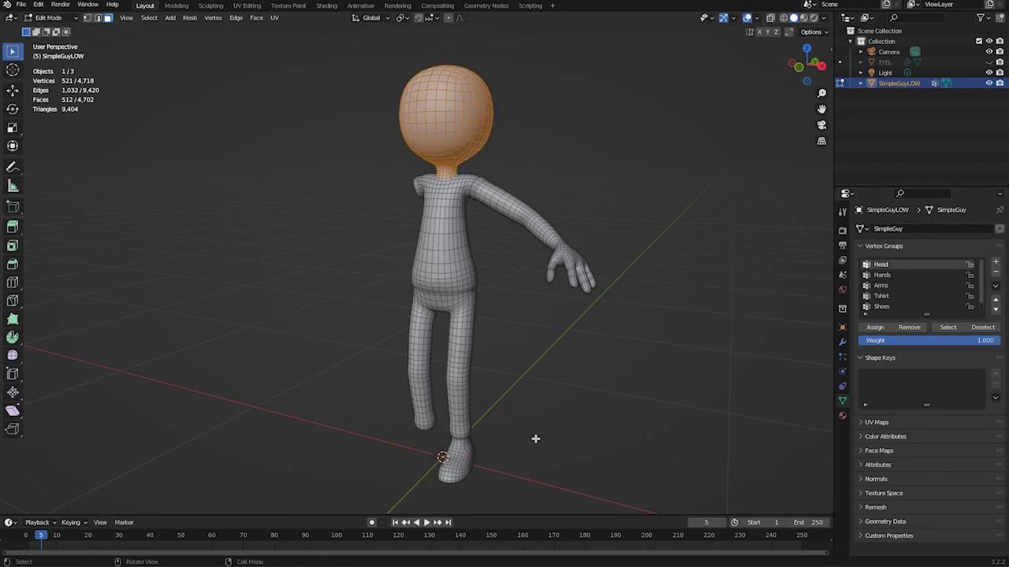
key(shift+h)
shift+middle_drag(384, 273, 399, 392)
ctrl+middle_drag(443, 320, 364, 254)
middle_drag(426, 279, 371, 286)
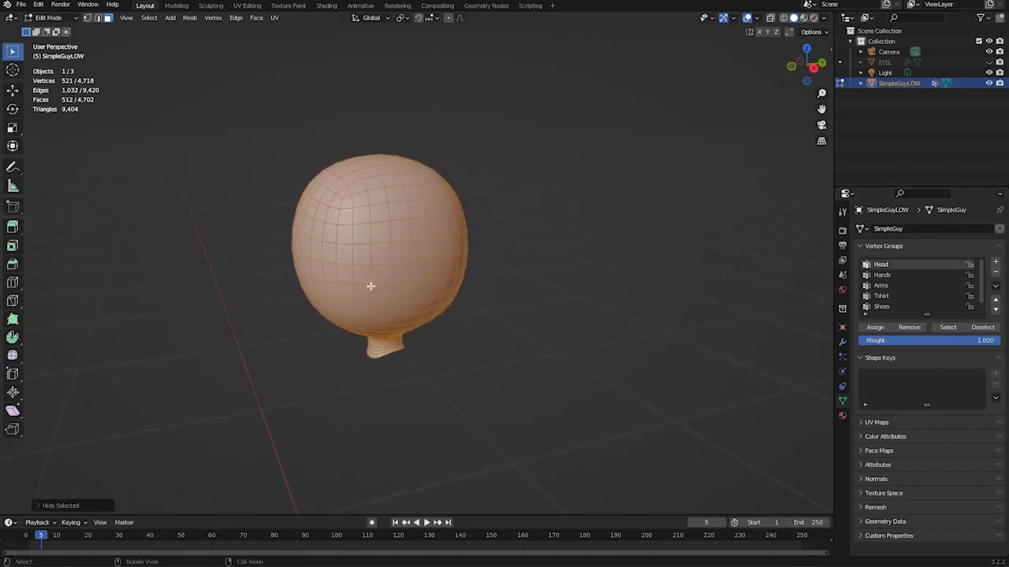
middle_drag(414, 228, 544, 254)
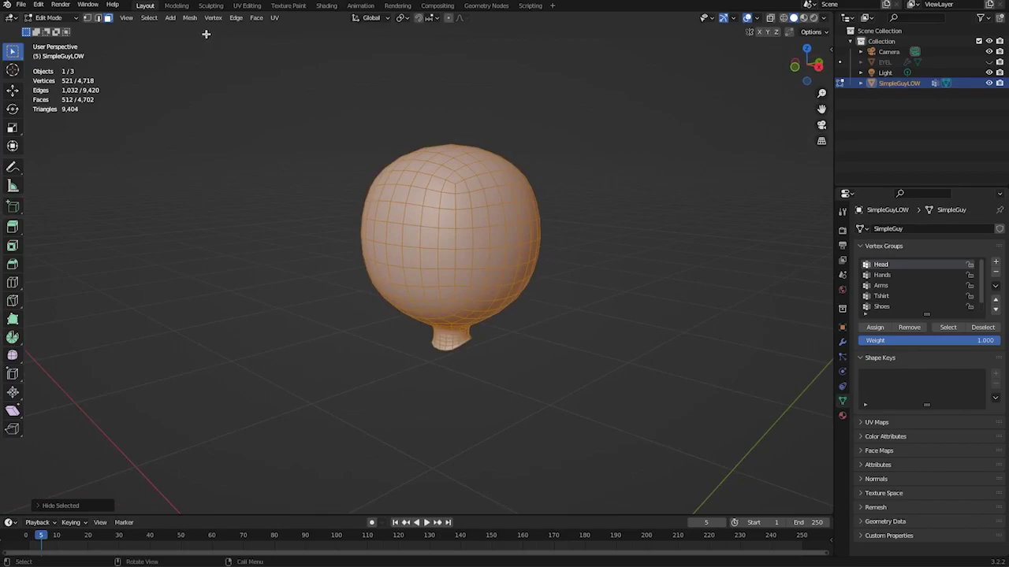
Step: Switch to the UV Editing workspace and delete the existing UVMap from the character mesh
click(244, 7)
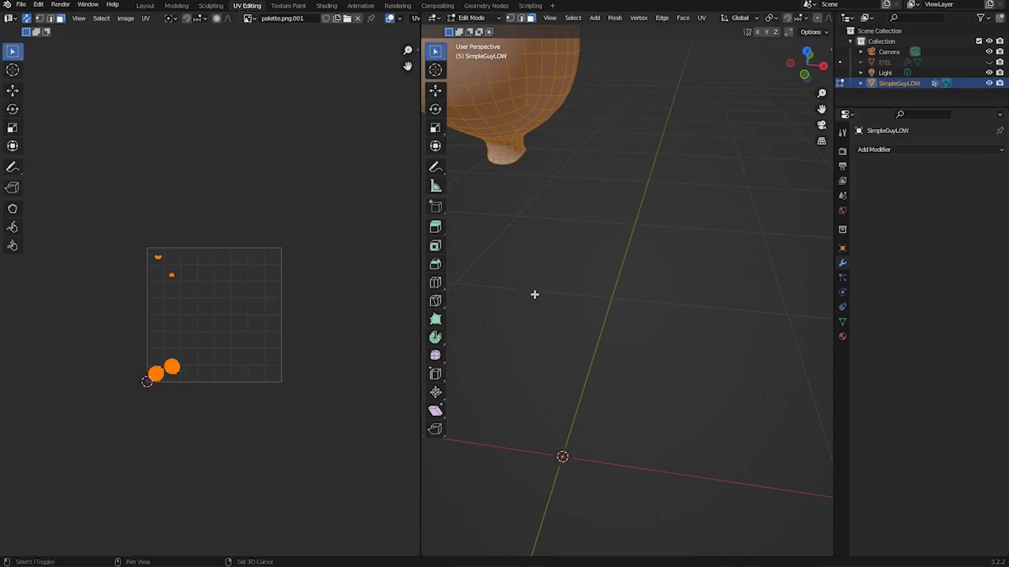
middle_drag(535, 294, 608, 421)
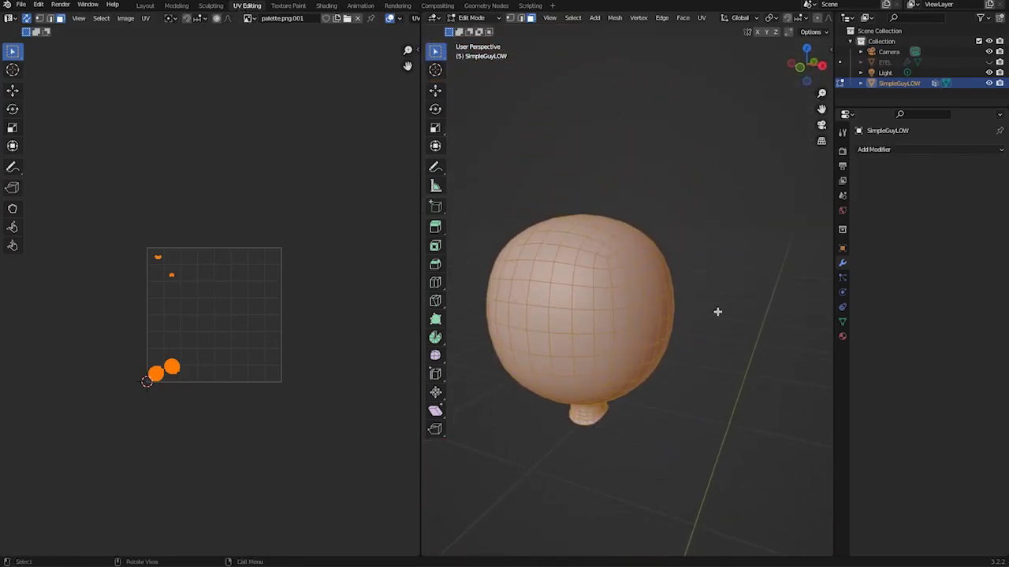
drag(100, 191, 281, 464)
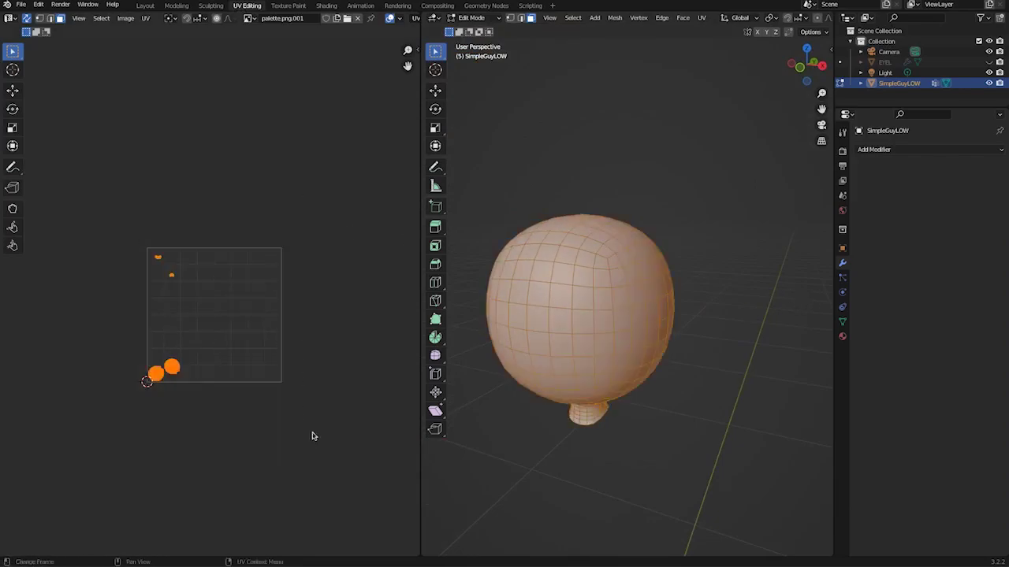
click(841, 279)
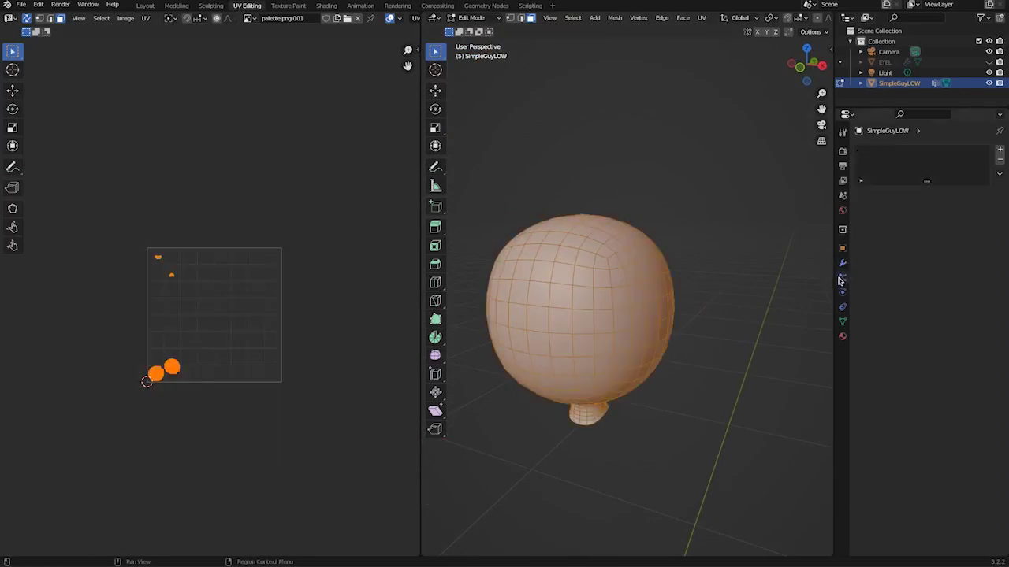
click(841, 323)
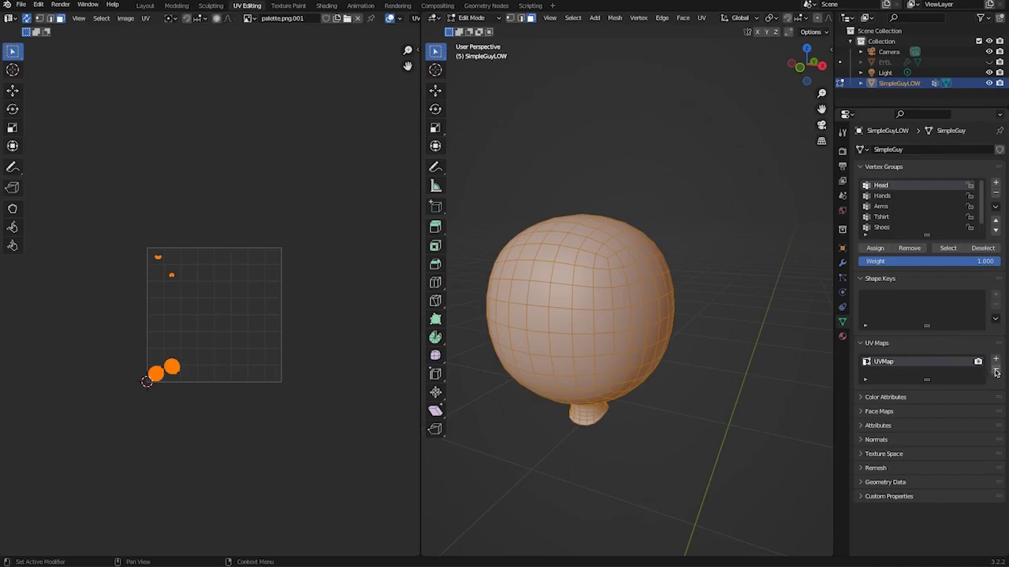
click(996, 372)
ctrl+middle_drag(287, 316, 94, 142)
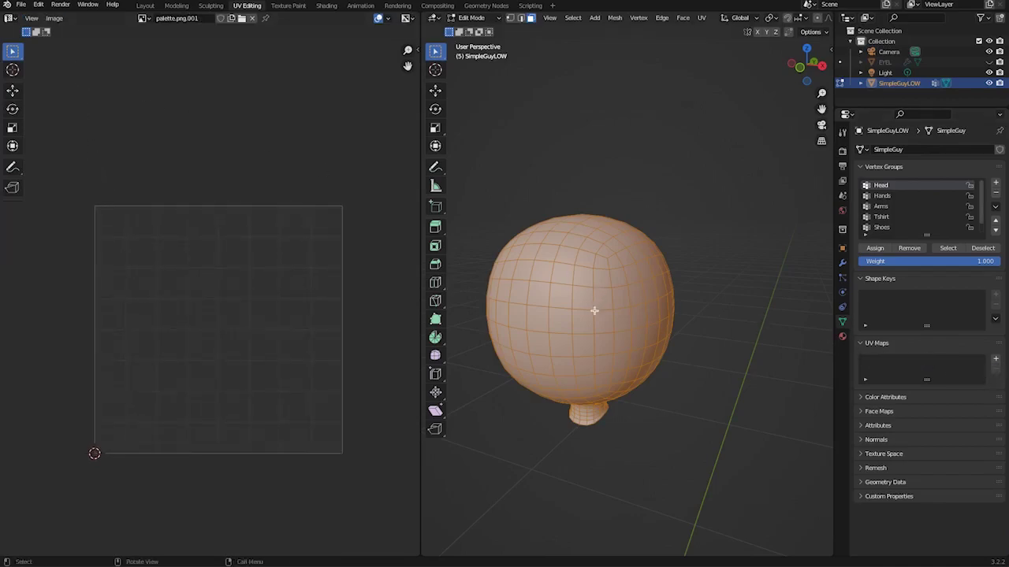
Step: Change to edge selection mode and deselect the whole head
mouse_move(597, 308)
middle_down()
mouse_move(665, 292)
mouse_move(581, 349)
mouse_move(550, 346)
middle_up()
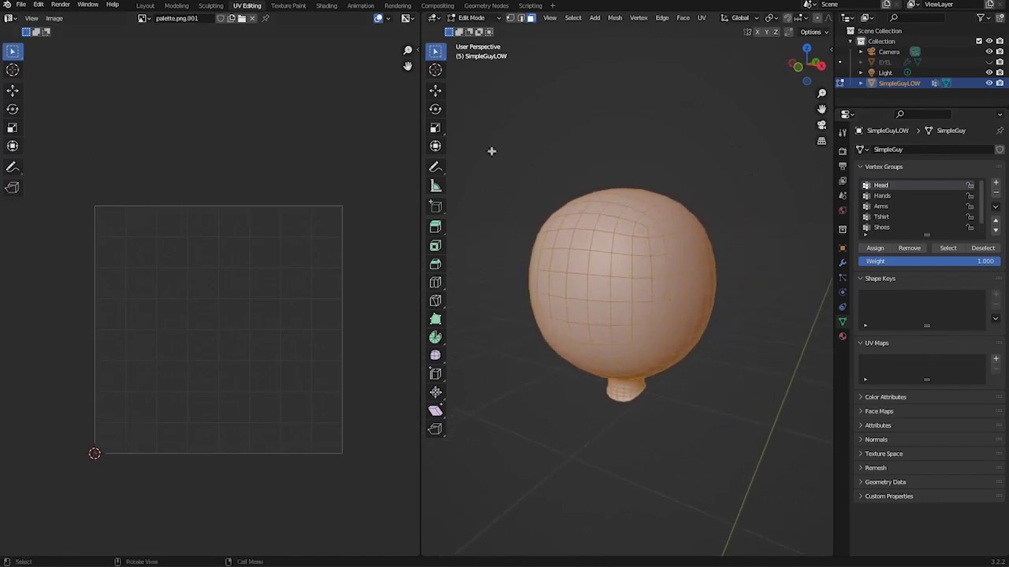
click(521, 18)
mouse_move(549, 159)
middle_down()
mouse_move(522, 155)
mouse_move(554, 150)
middle_up()
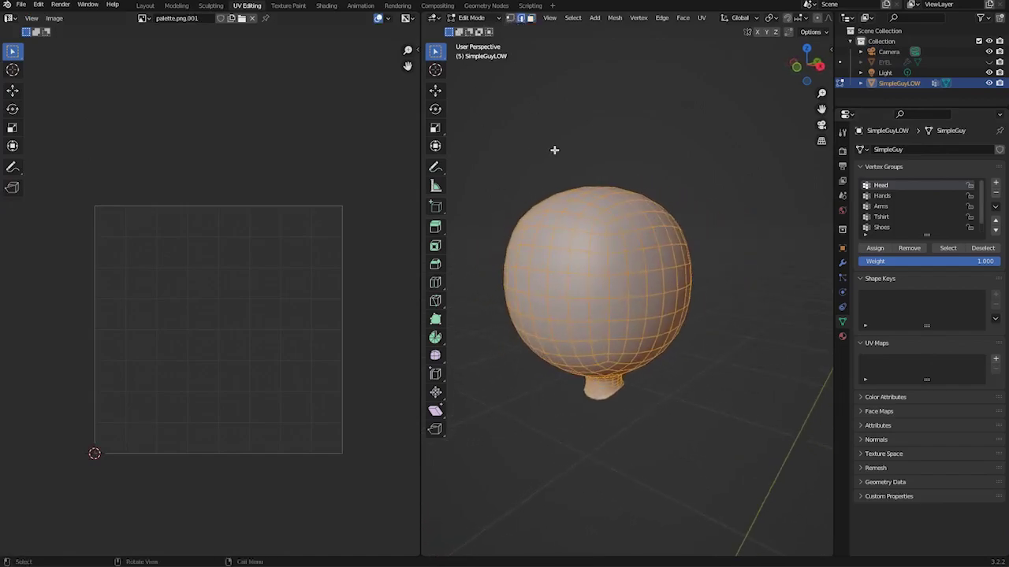
key(alt+a)
middle_drag(649, 252, 633, 256)
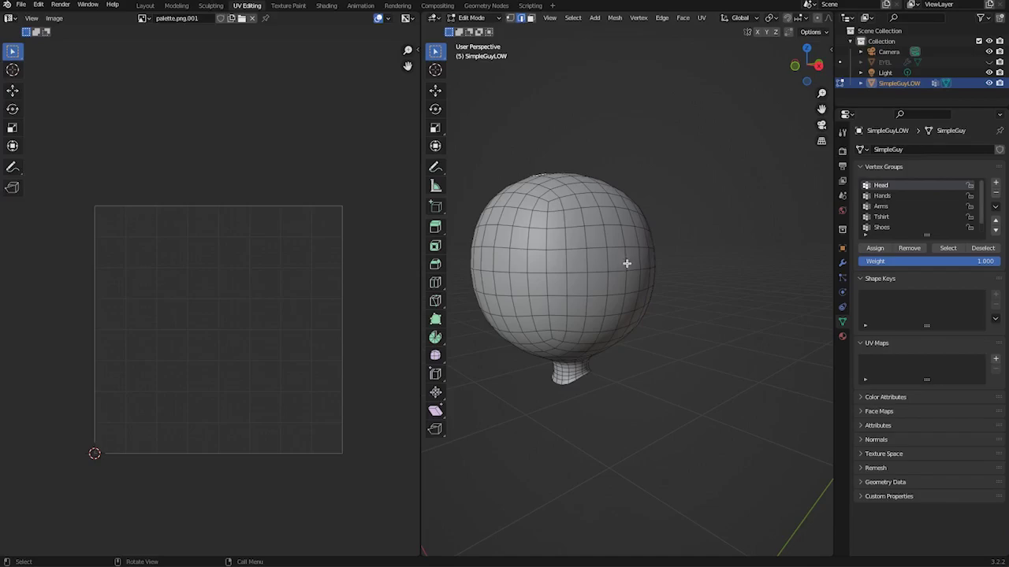
Step: Select a vertical edge path down the side of the head to the neck and mark it as a seam
ctrl+click(625, 262)
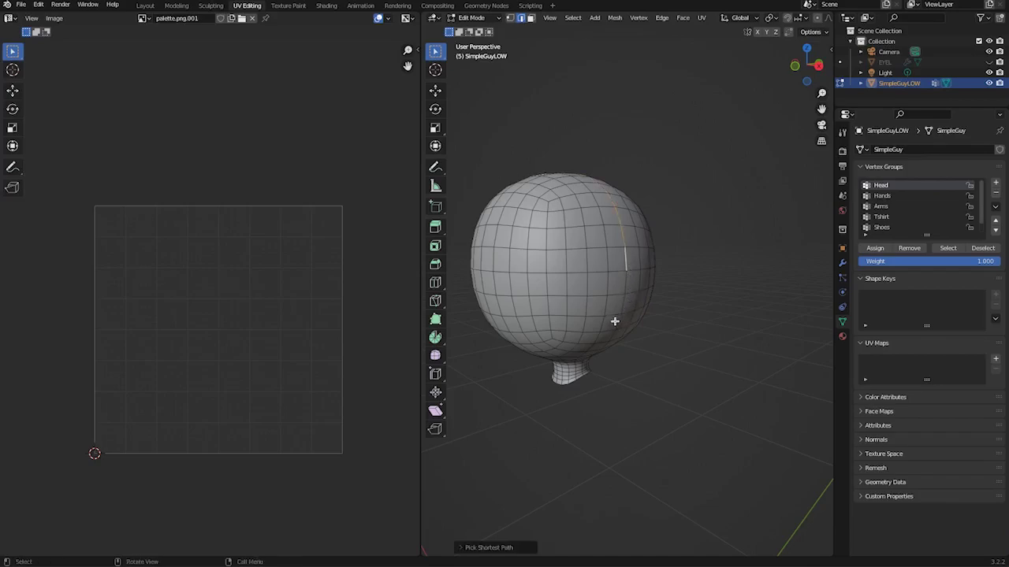
middle_drag(595, 302, 624, 328)
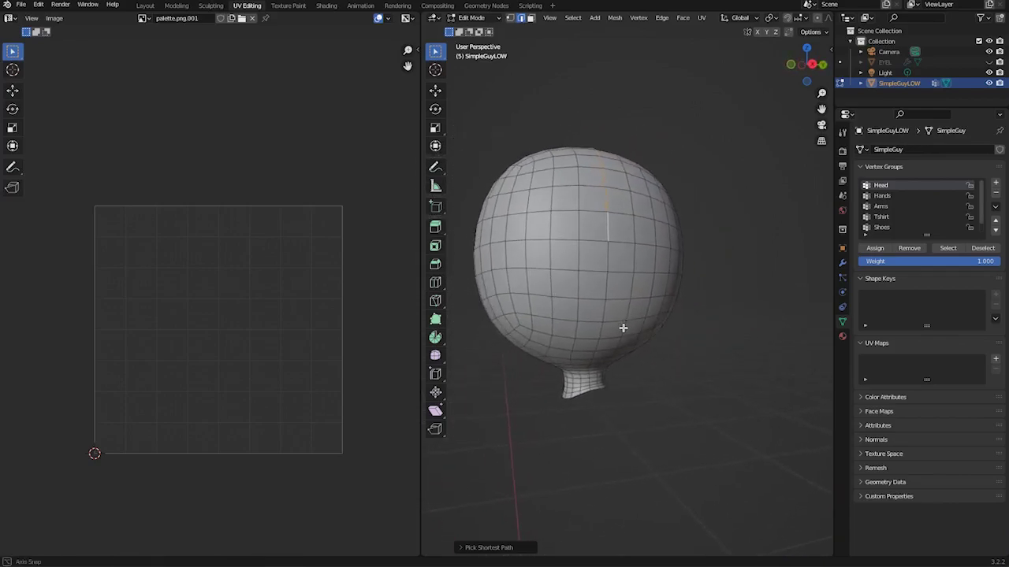
key(ctrl)
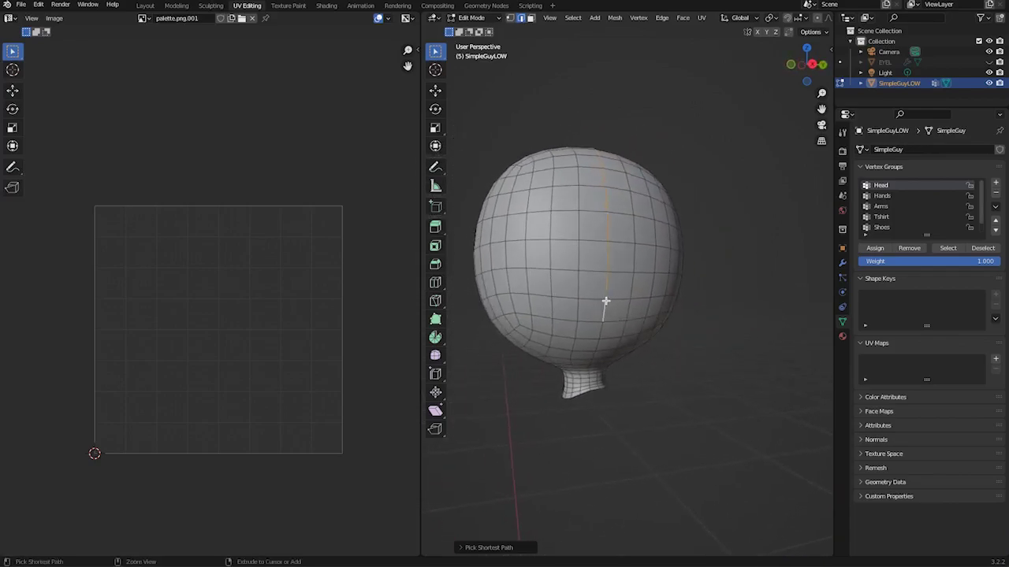
ctrl+click(607, 305)
click(628, 296)
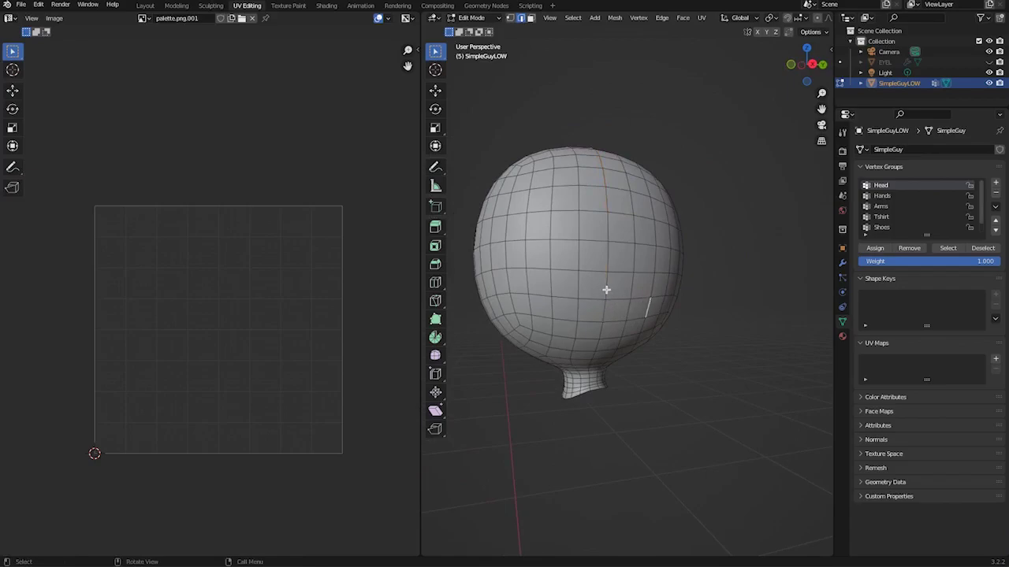
mouse_move(607, 290)
middle_down()
mouse_move(666, 313)
mouse_move(731, 318)
mouse_move(612, 302)
mouse_move(608, 266)
mouse_move(582, 320)
mouse_move(565, 302)
mouse_move(604, 310)
mouse_move(581, 295)
mouse_move(613, 292)
middle_up()
middle_drag(658, 255, 634, 124)
click(701, 18)
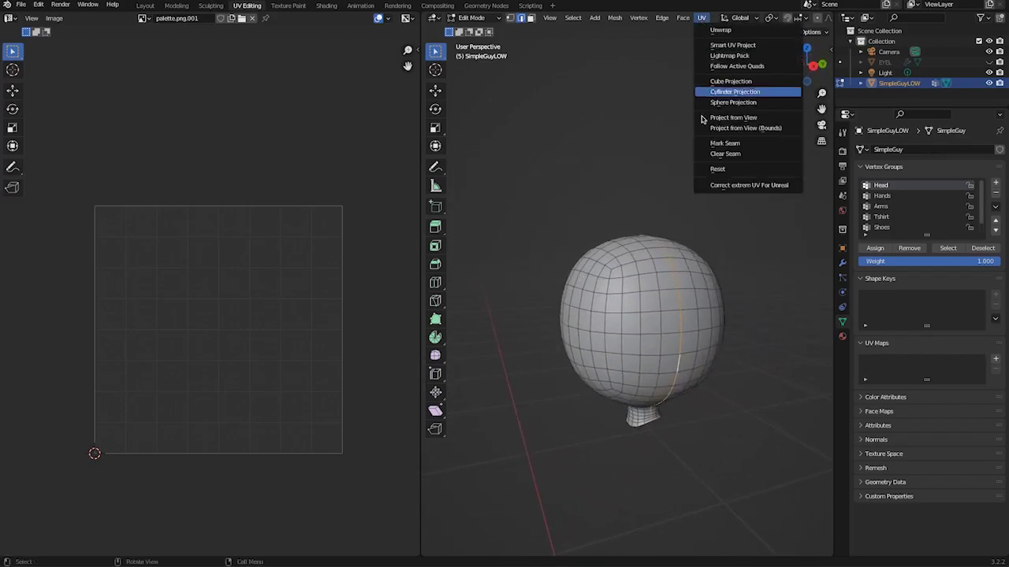
click(709, 138)
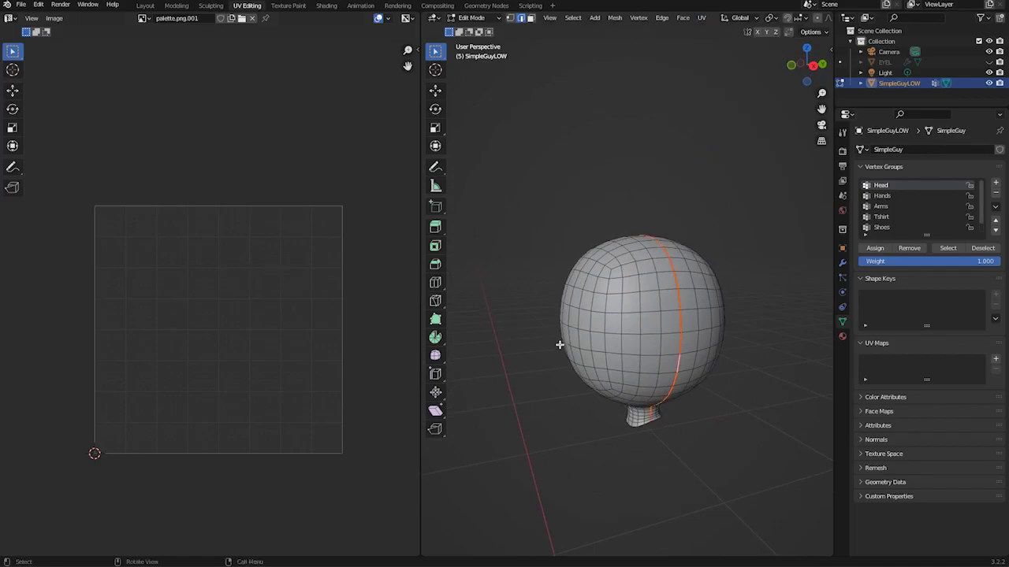
Step: Select the entire head and UV unwrap it along the marked seam
key(a)
click(701, 19)
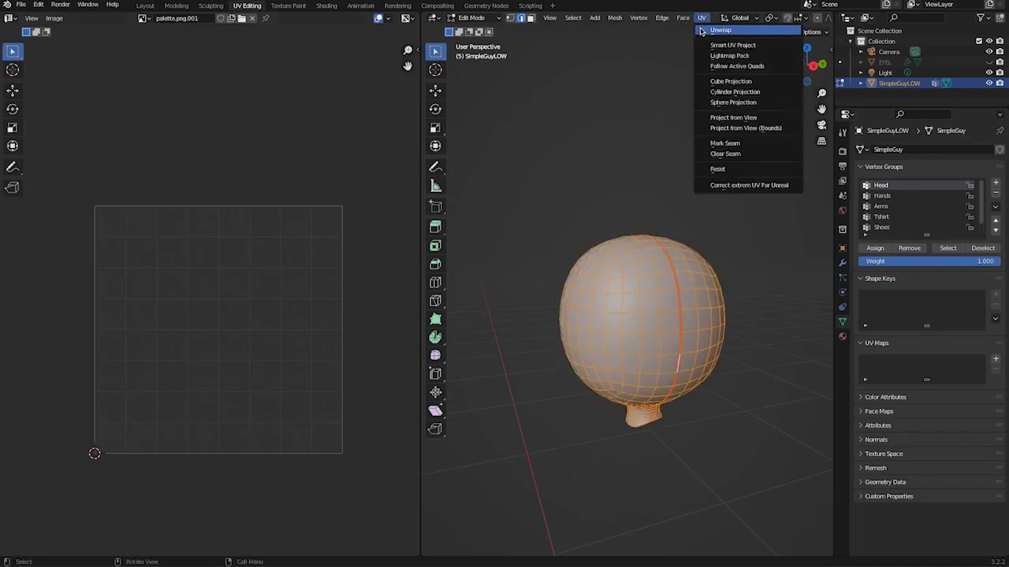
click(714, 32)
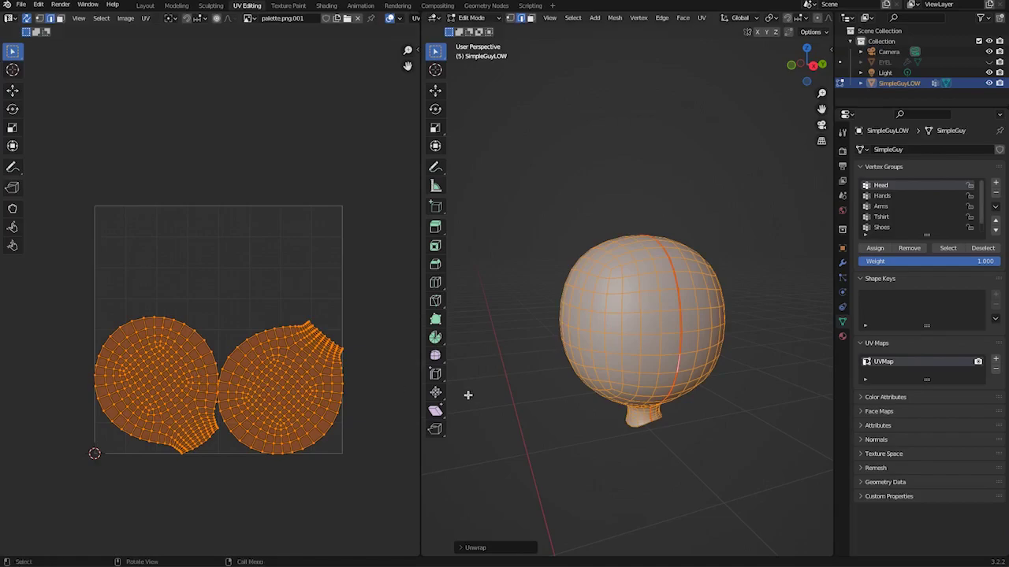
Step: Deselect the head, toggle UV sync selection off and back on, and set the UV editor to face selection mode
key(alt+a)
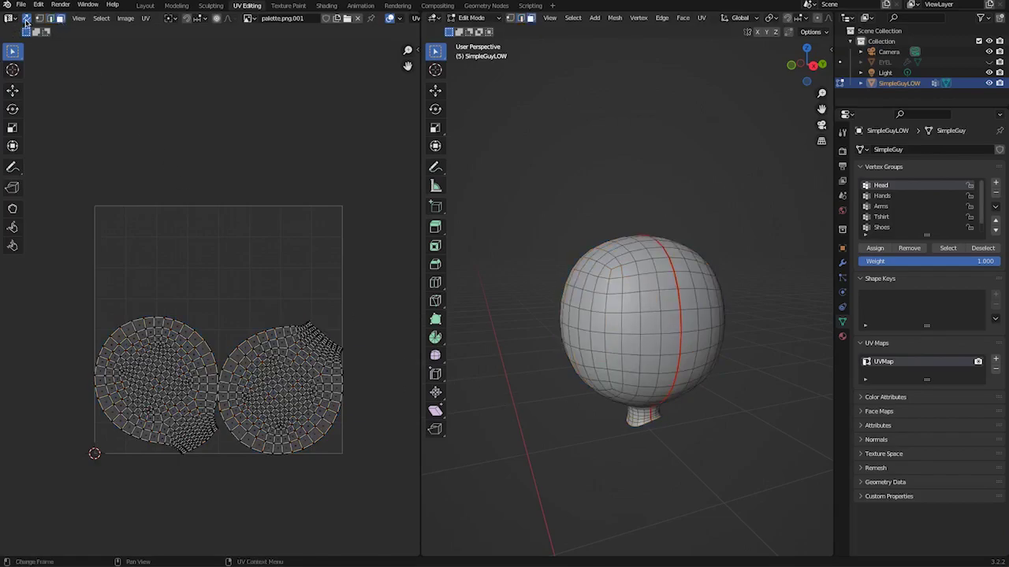
click(26, 18)
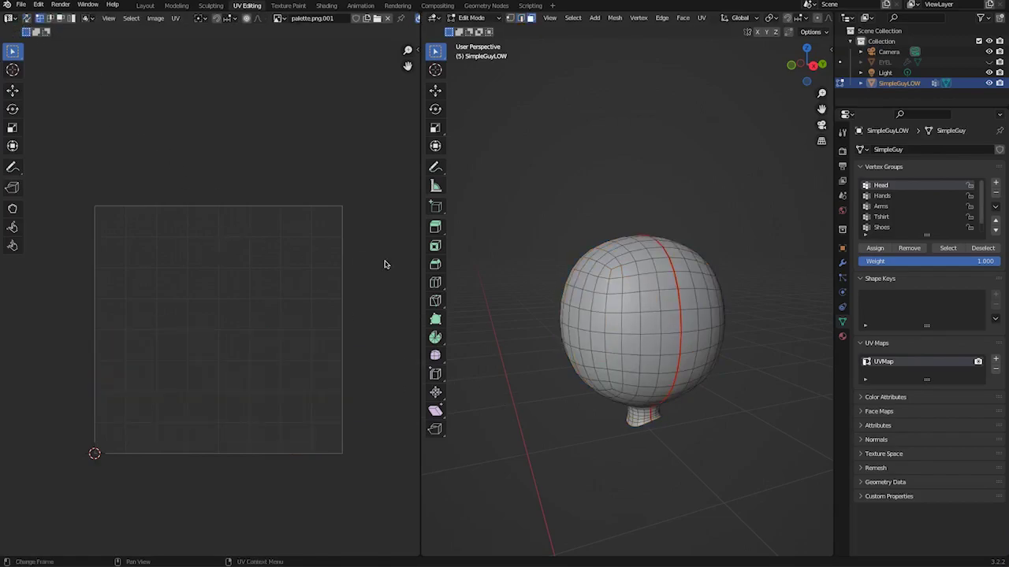
click(26, 18)
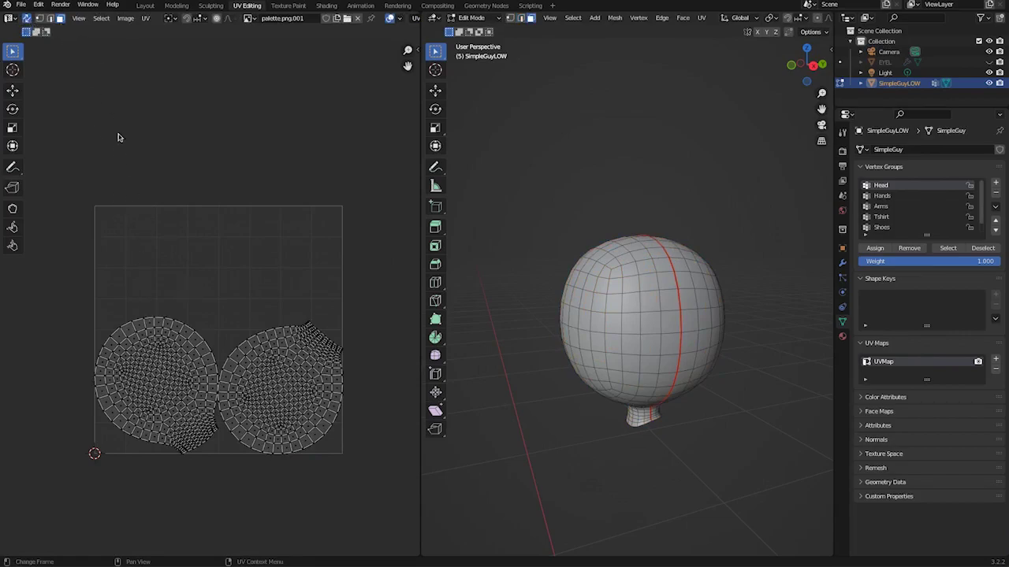
click(41, 18)
click(50, 19)
click(60, 19)
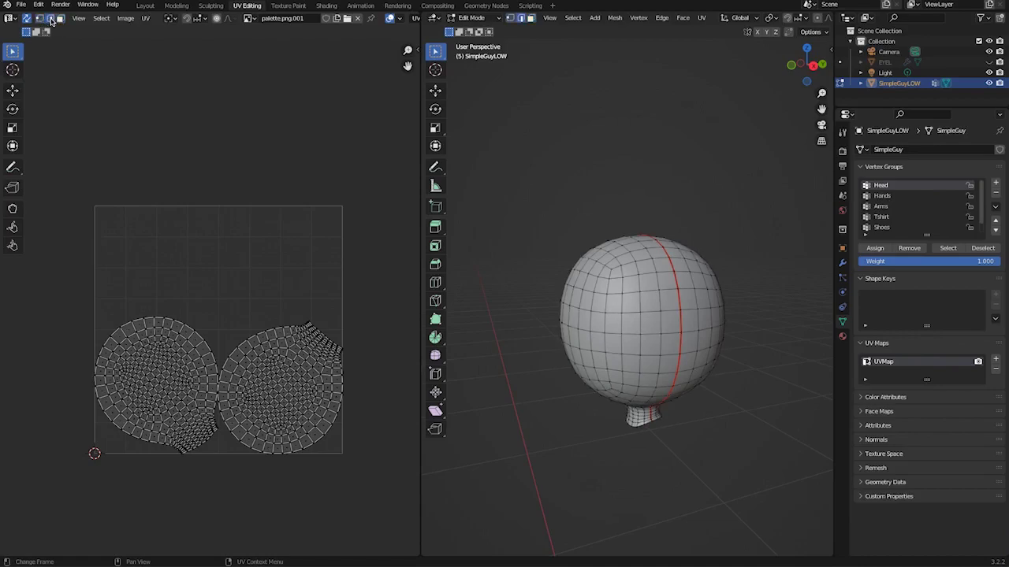
click(60, 19)
Step: Select faces in the first head UV island, extend to the whole linked island, and inspect the matching half on the model
drag(141, 357, 166, 395)
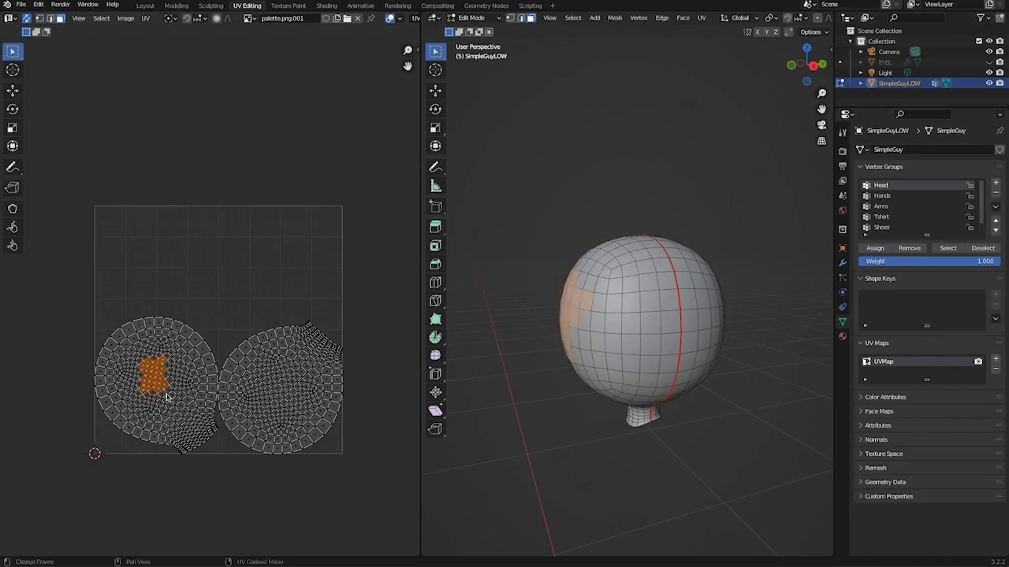
middle_drag(576, 411, 662, 410)
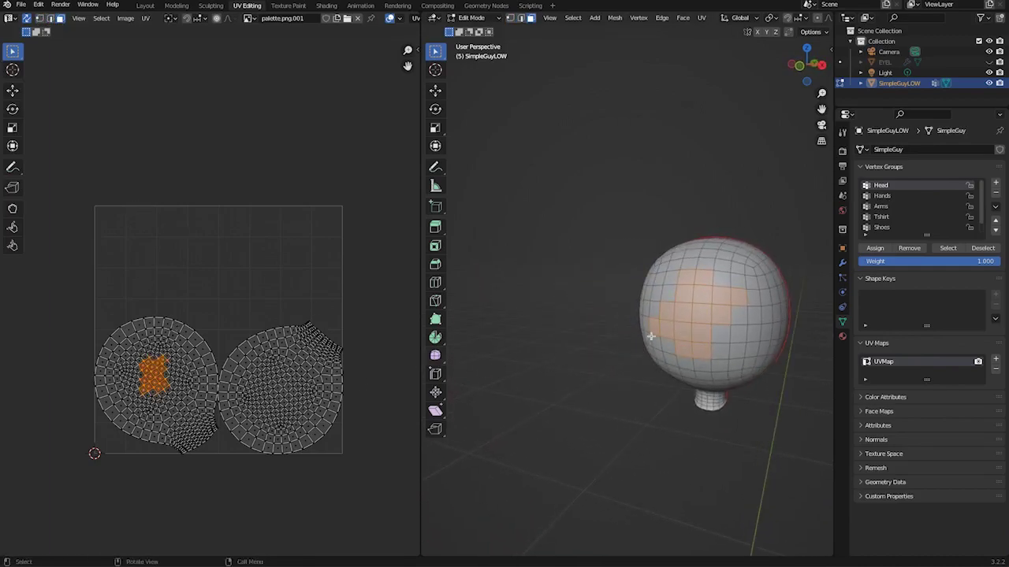
shift+drag(144, 351, 183, 401)
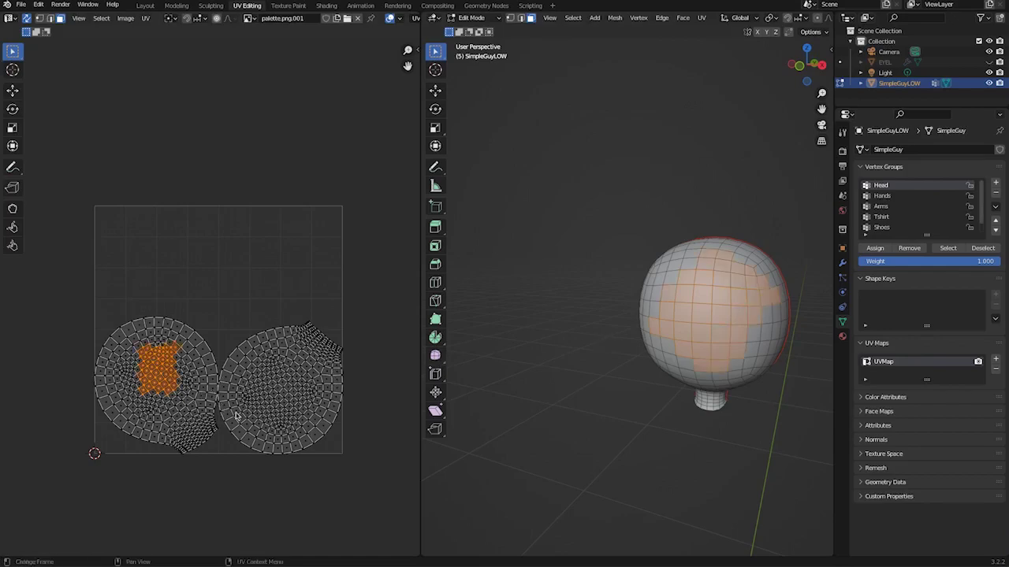
key(ctrl+l)
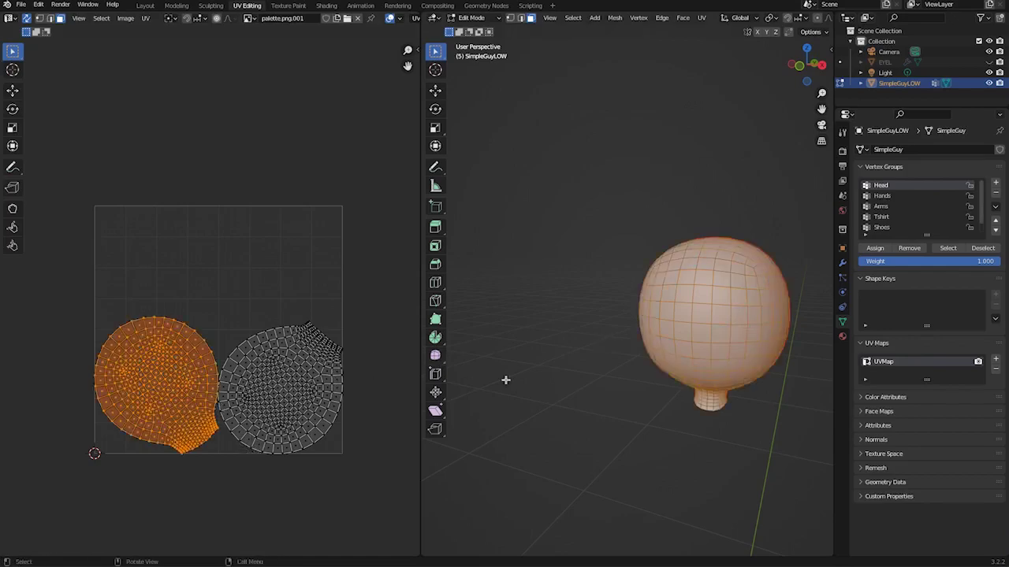
middle_drag(609, 375, 471, 443)
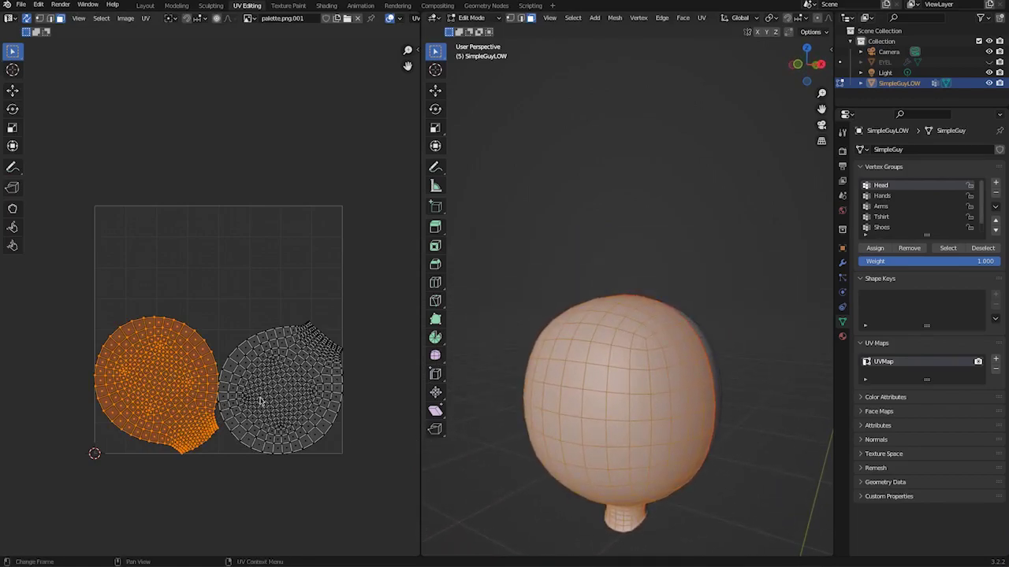
middle_drag(547, 383, 486, 374)
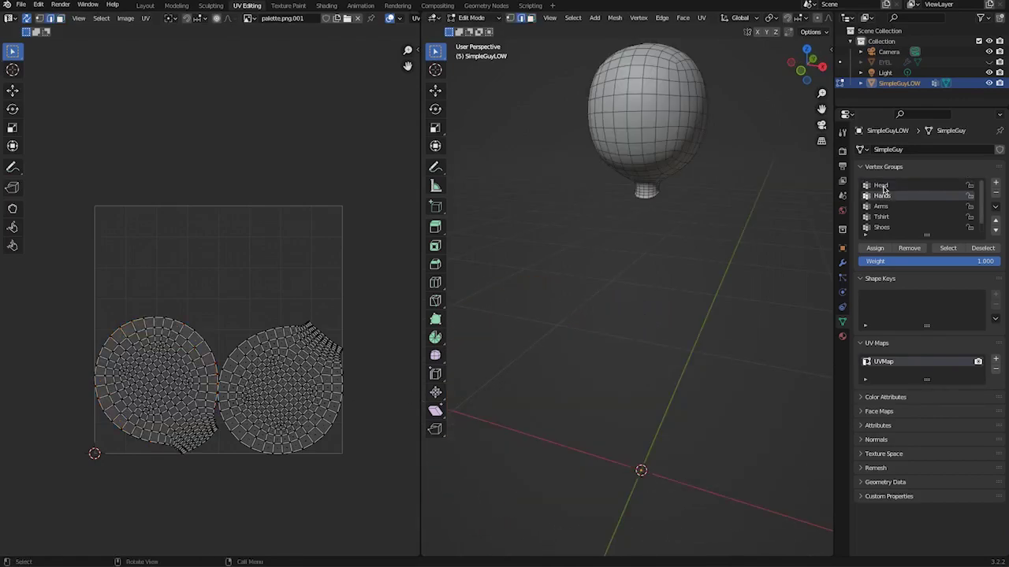
Step: Reveal the hidden body geometry of the character and clear the selection
click(885, 188)
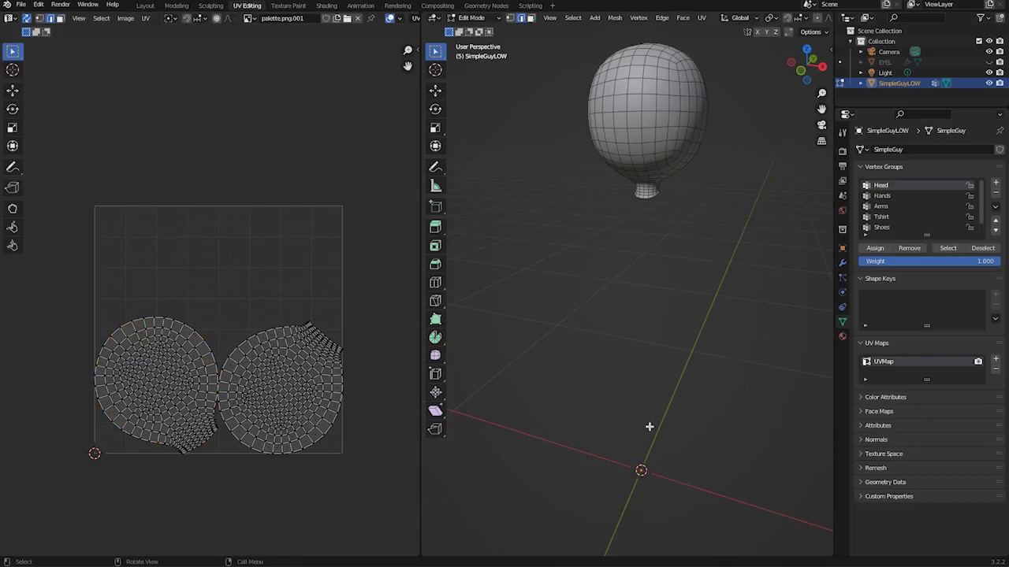
key(alt+h)
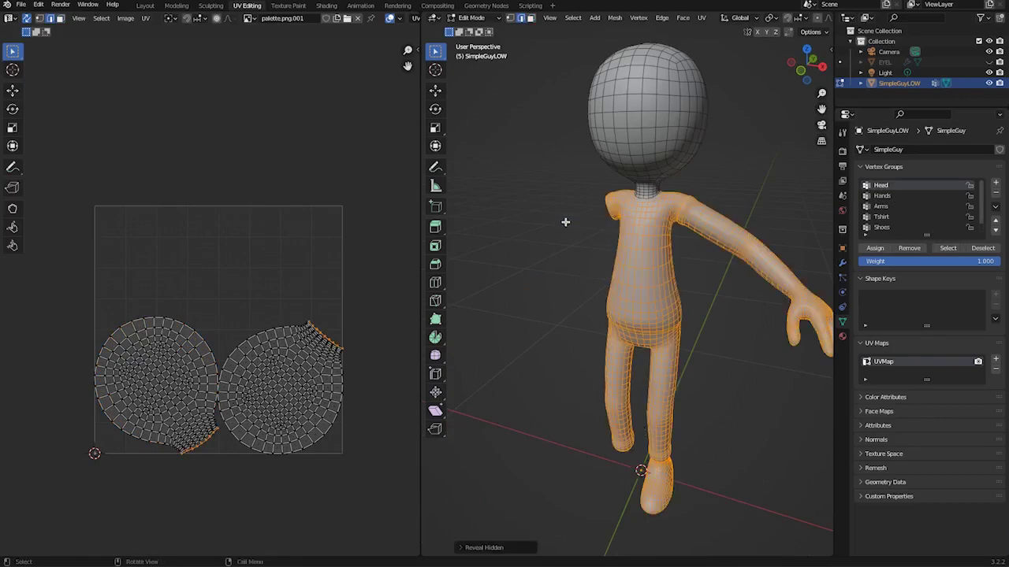
key(alt+a)
Step: Select the Hands vertex group and isolate the hand by hiding the unselected geometry
click(882, 195)
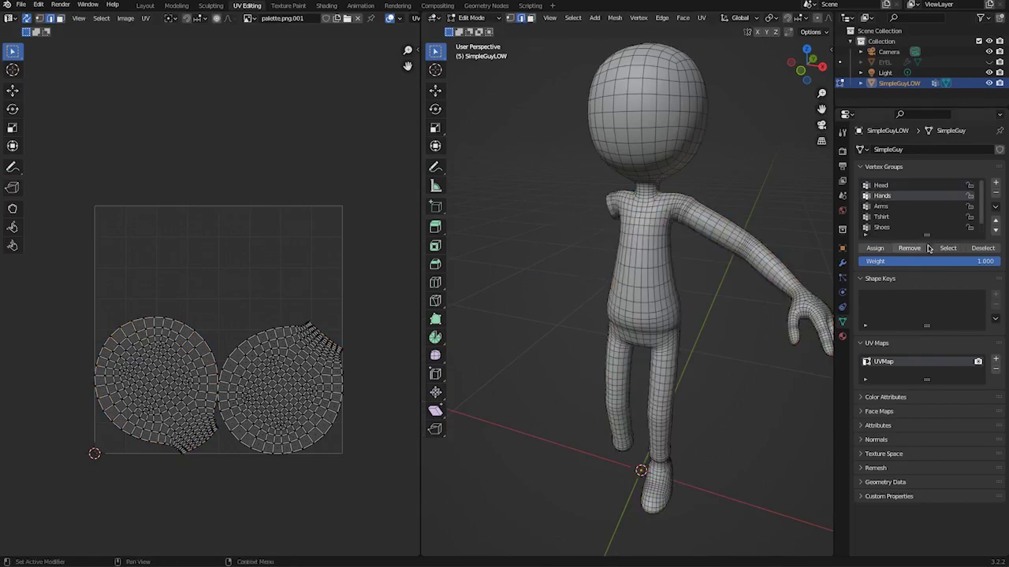
click(946, 248)
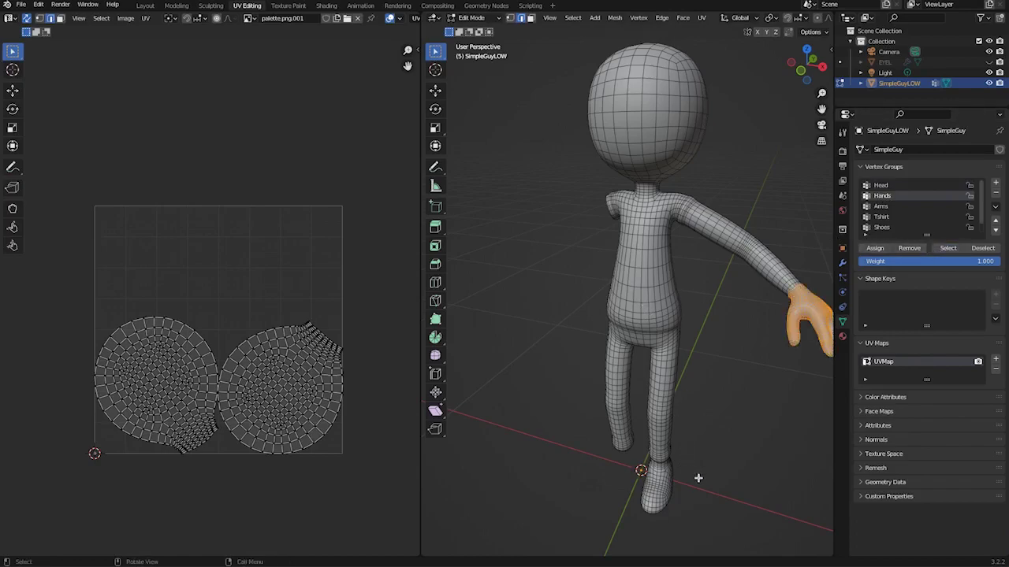
key(shift+h)
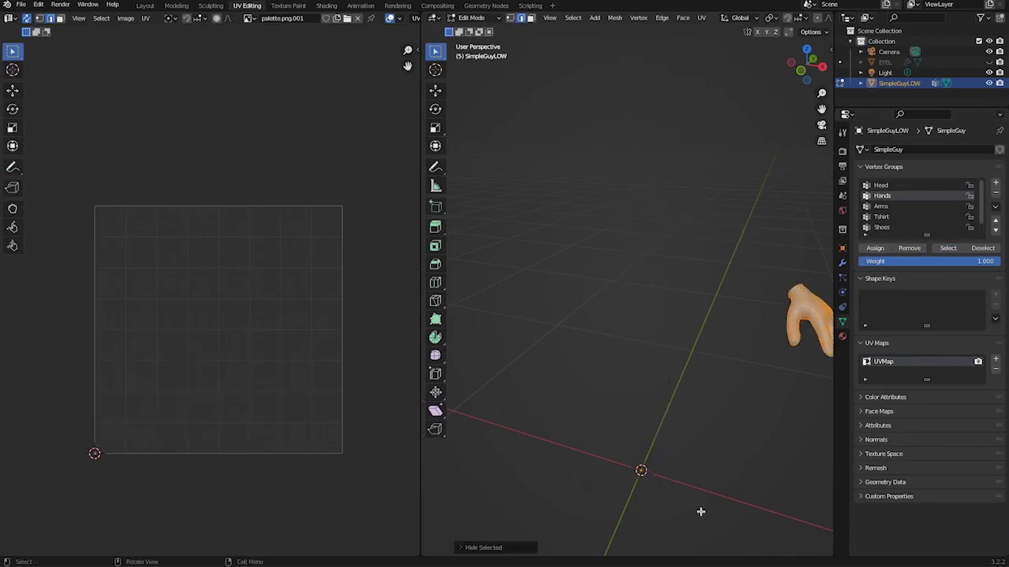
key(KP_Decimal)
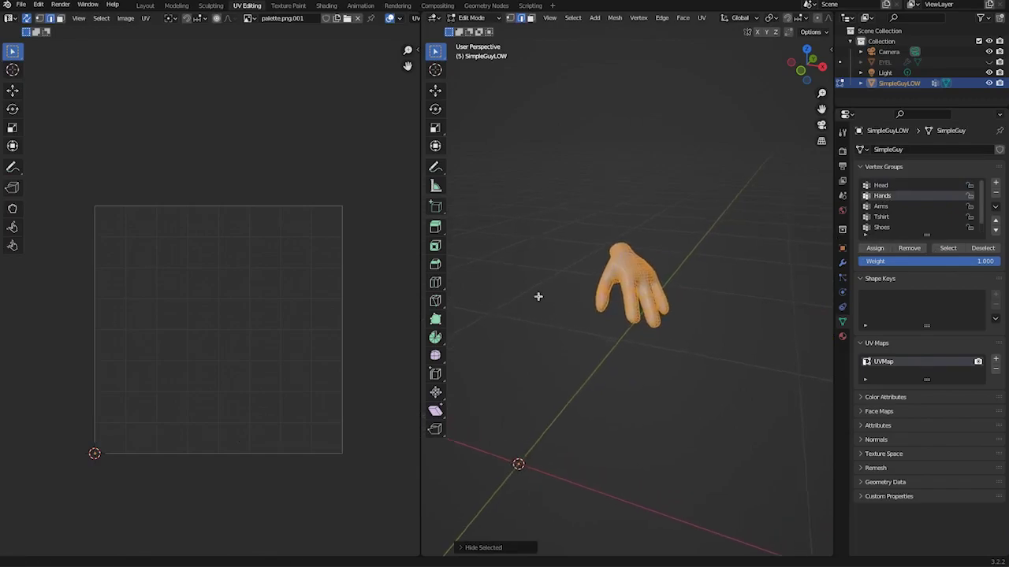
middle_drag(455, 236, 599, 251)
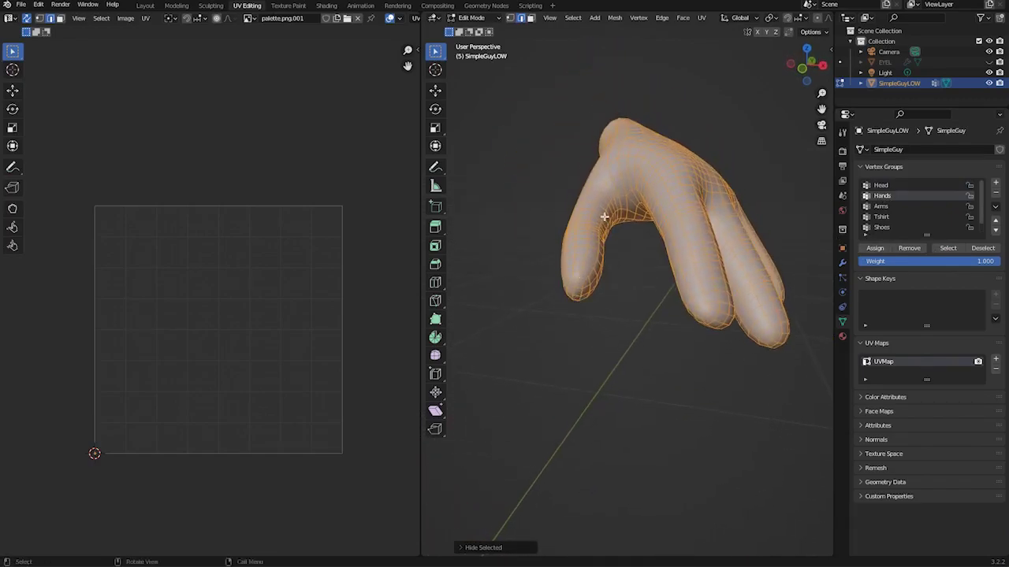
Step: Select an edge path running along the sides of the fingers and thumb and across the base of the palm
click(559, 205)
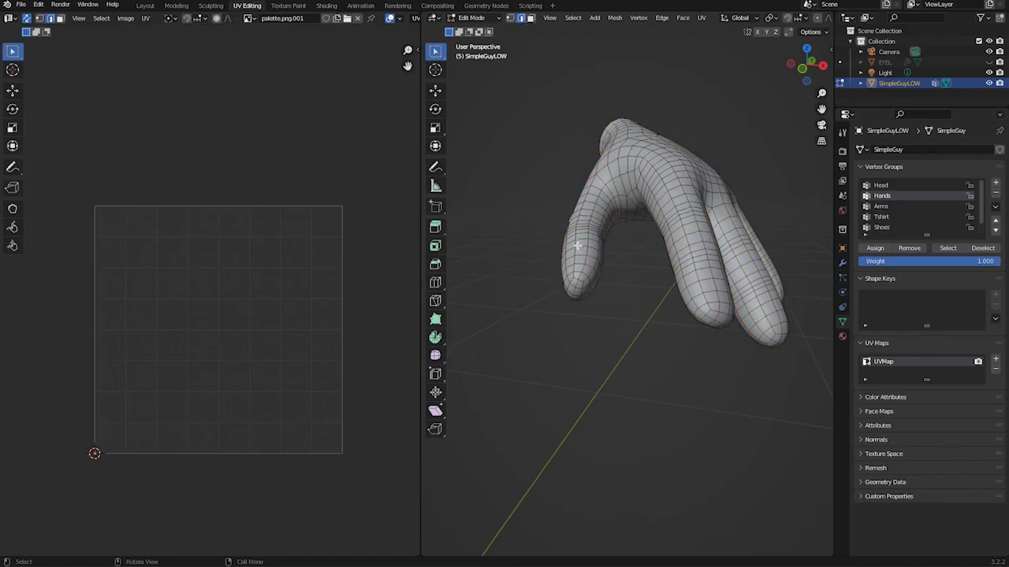
middle_drag(587, 252, 640, 255)
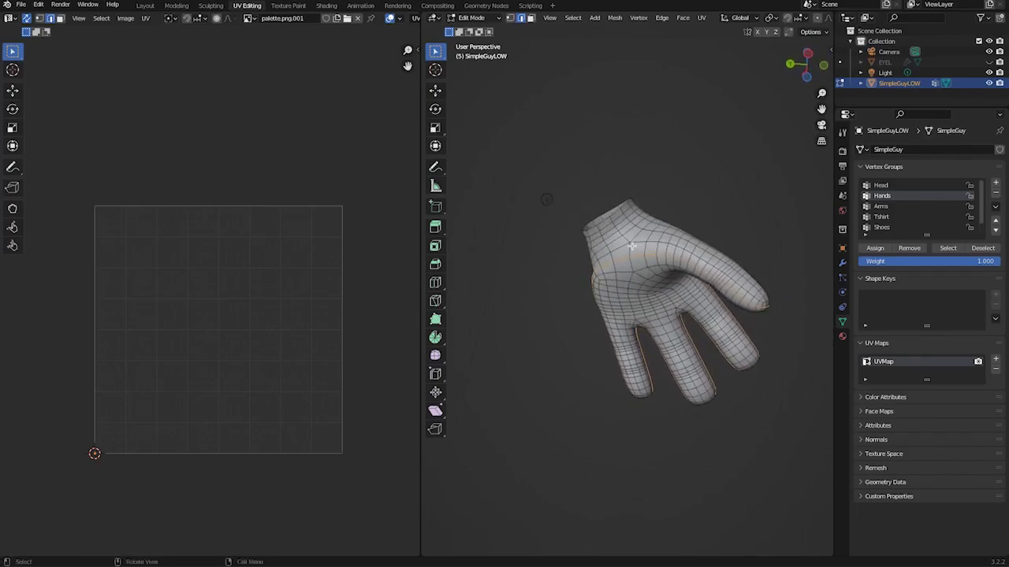
middle_drag(636, 250, 619, 236)
scroll(599, 222, up, 4)
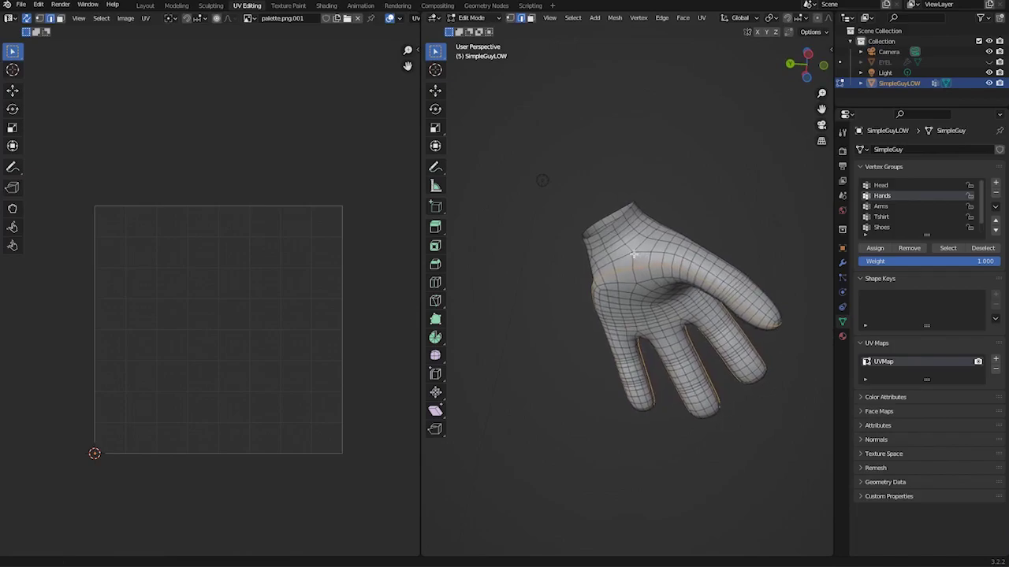
scroll(642, 264, down, 2)
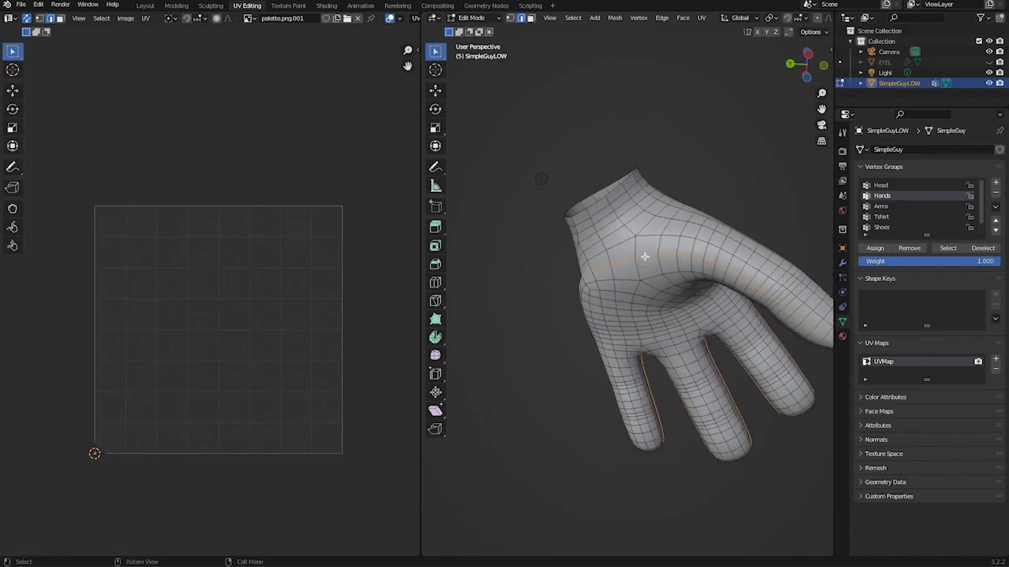
ctrl+click(645, 257)
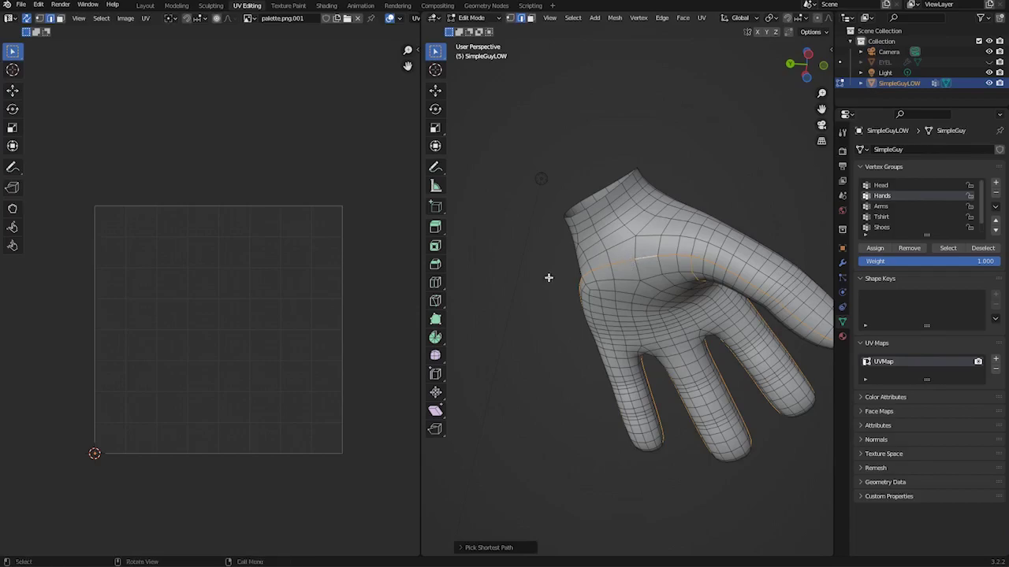
click(622, 255)
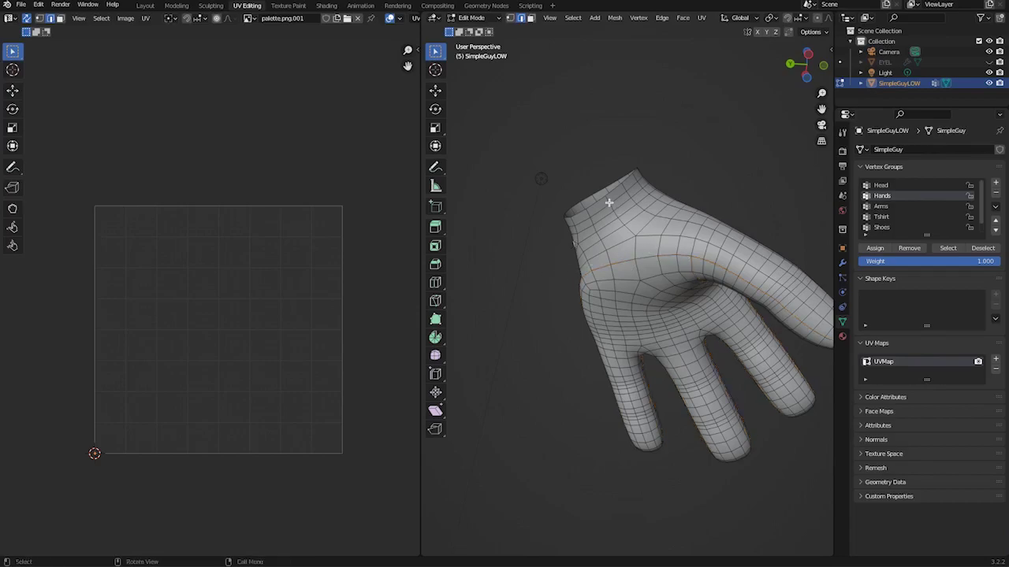
Step: Replace the palm section of the selection with an edge path from the base of the thumb up to the wrist opening
middle_drag(675, 274, 650, 317)
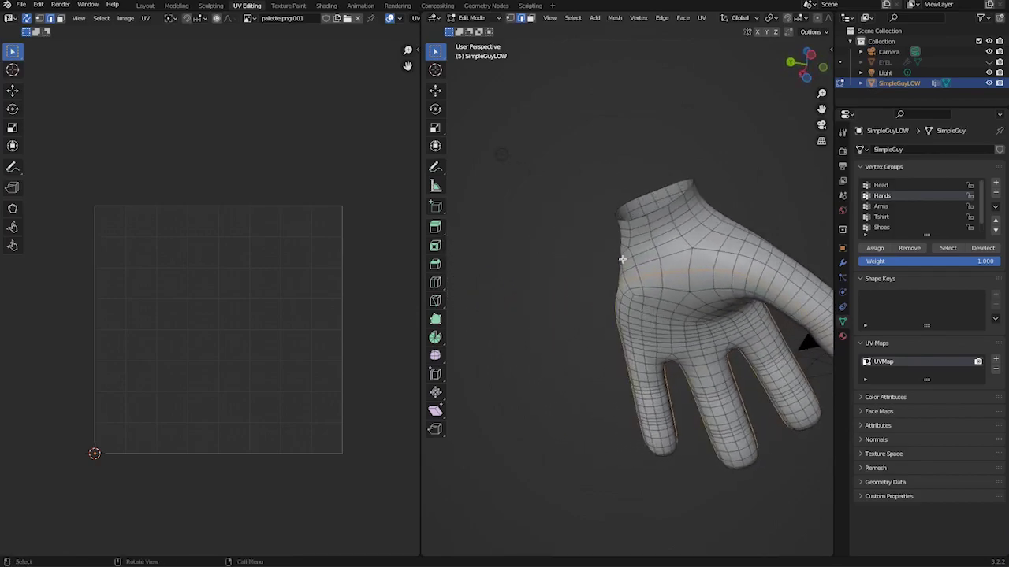
drag(679, 251, 714, 292)
shift+click(686, 243)
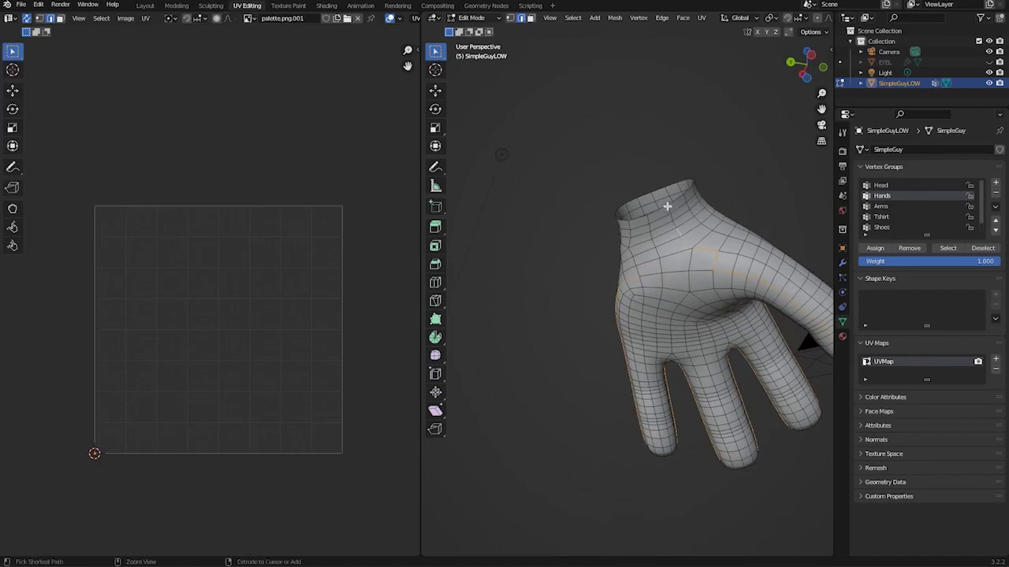
ctrl+click(670, 210)
Step: Extend the edge selection from the little-finger side of the palm up to the wrist opening
middle_drag(670, 210, 668, 236)
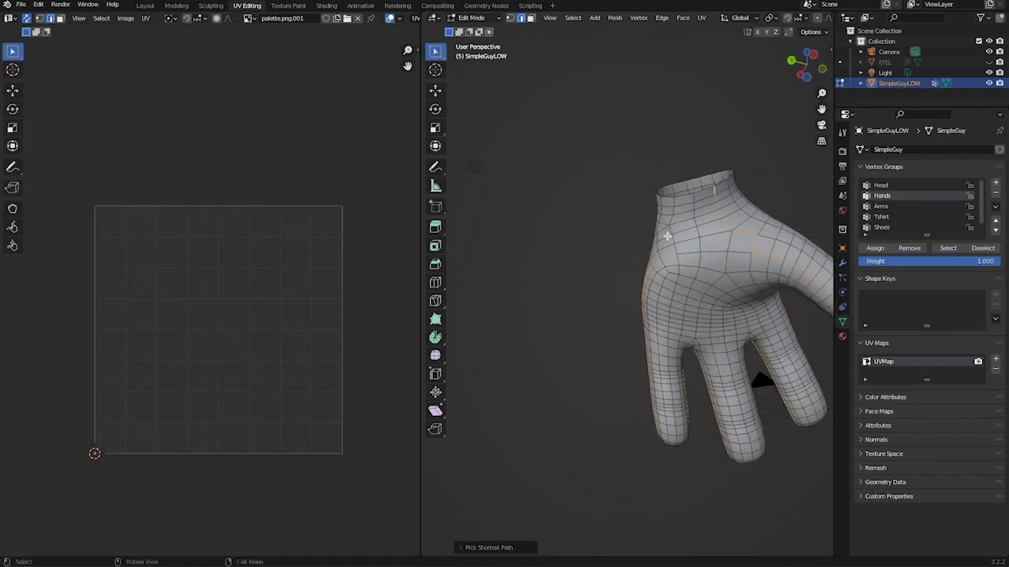
shift+click(675, 248)
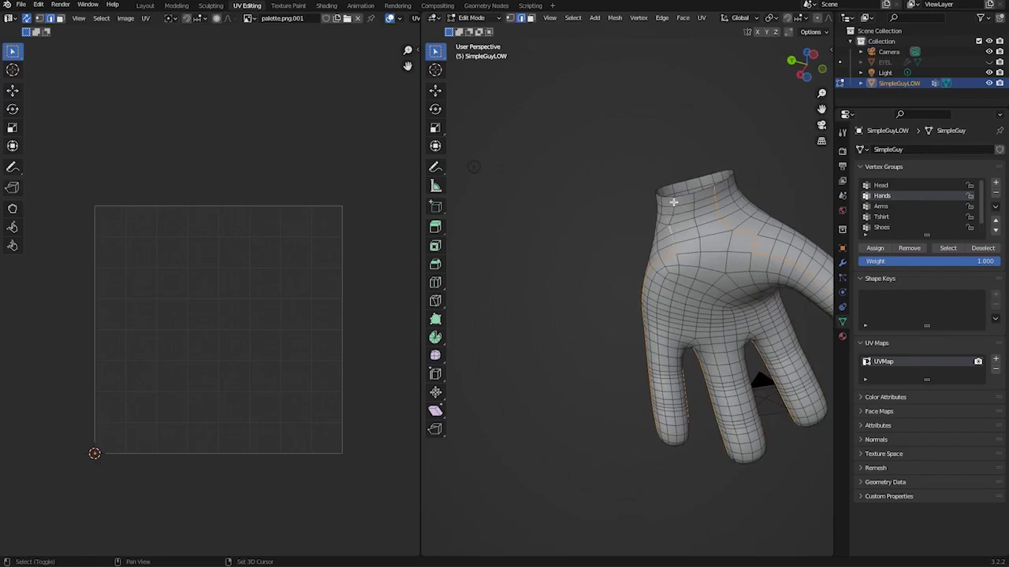
ctrl+click(675, 227)
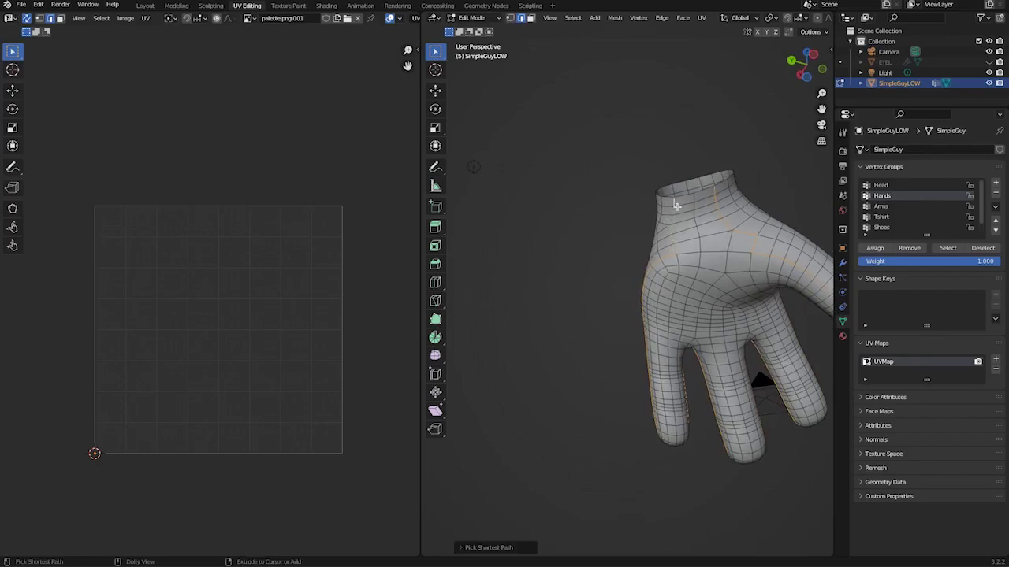
middle_drag(697, 260, 669, 273)
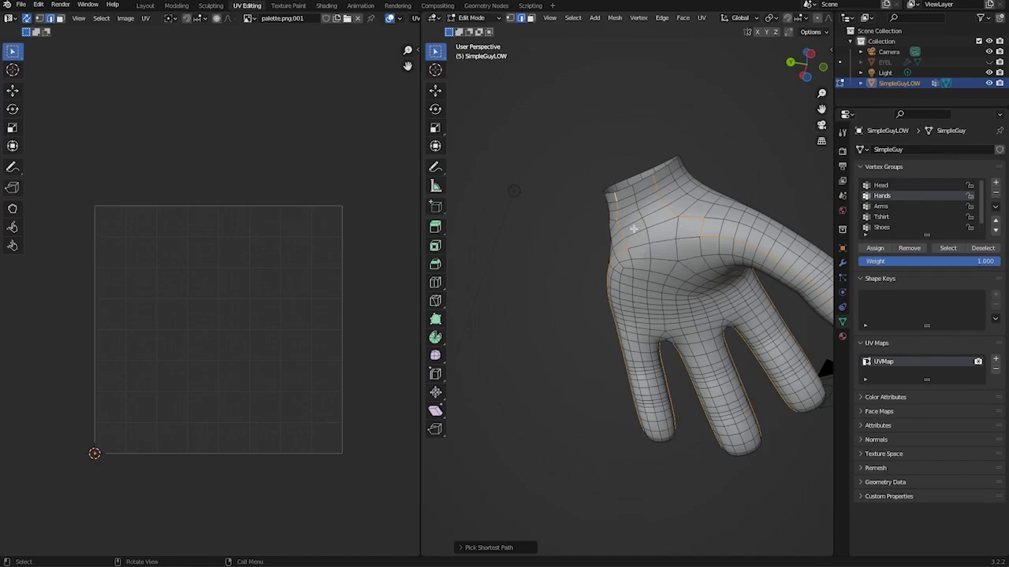
Step: Mark the selected edge path around the fingers and up to the wrist as a seam
middle_drag(646, 231, 651, 117)
click(701, 17)
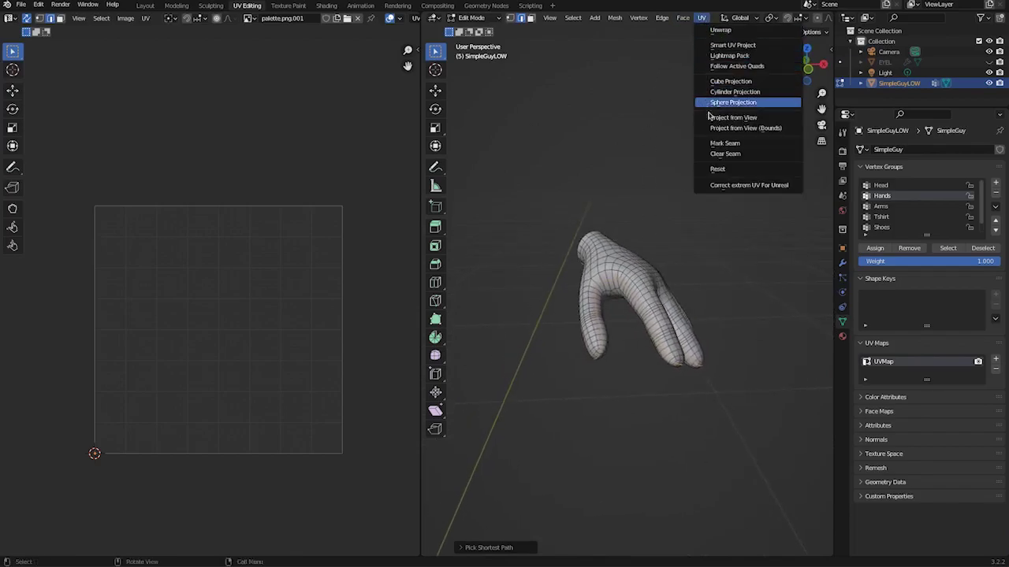
click(715, 148)
Step: Select the entire hand mesh and unwrap its UVs along the marked seams
middle_drag(658, 259, 591, 324)
shift+middle_drag(591, 323, 656, 117)
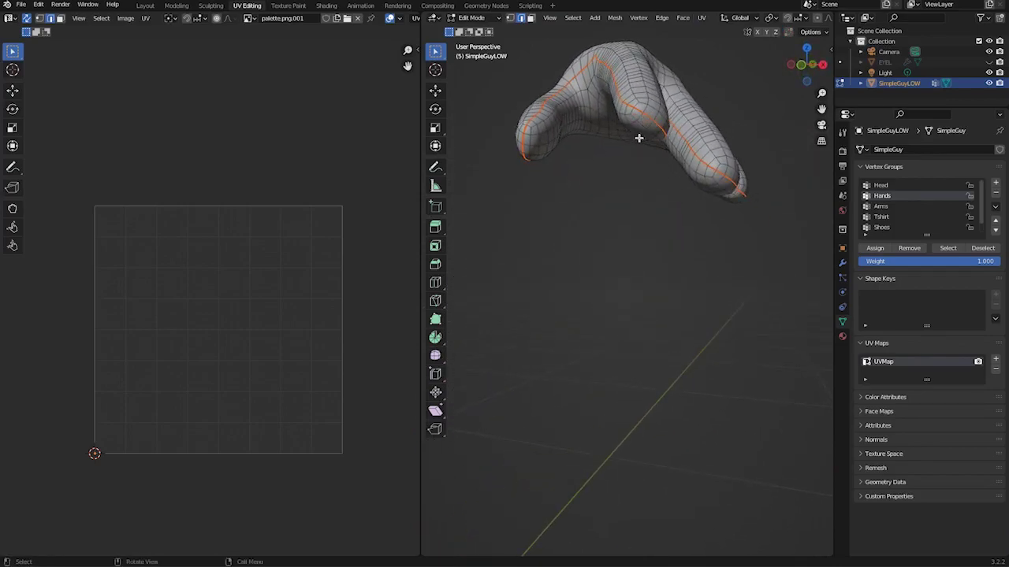
middle_drag(643, 121, 636, 272)
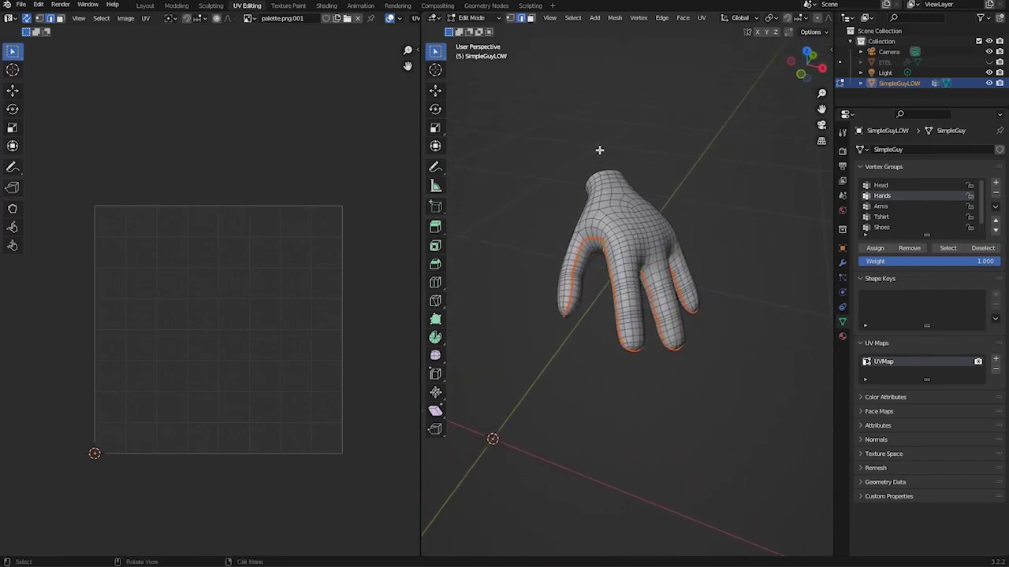
key(a)
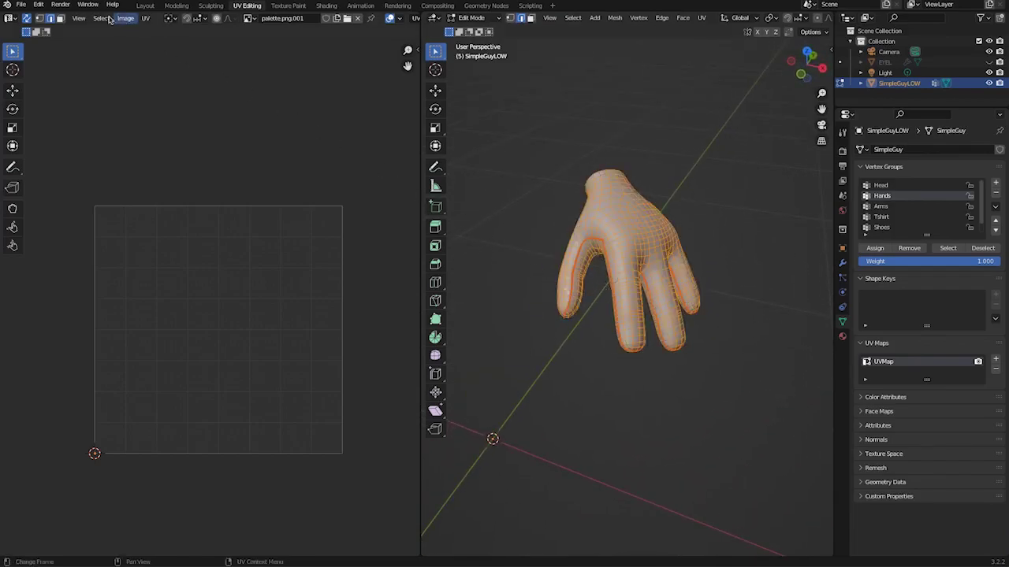
click(701, 18)
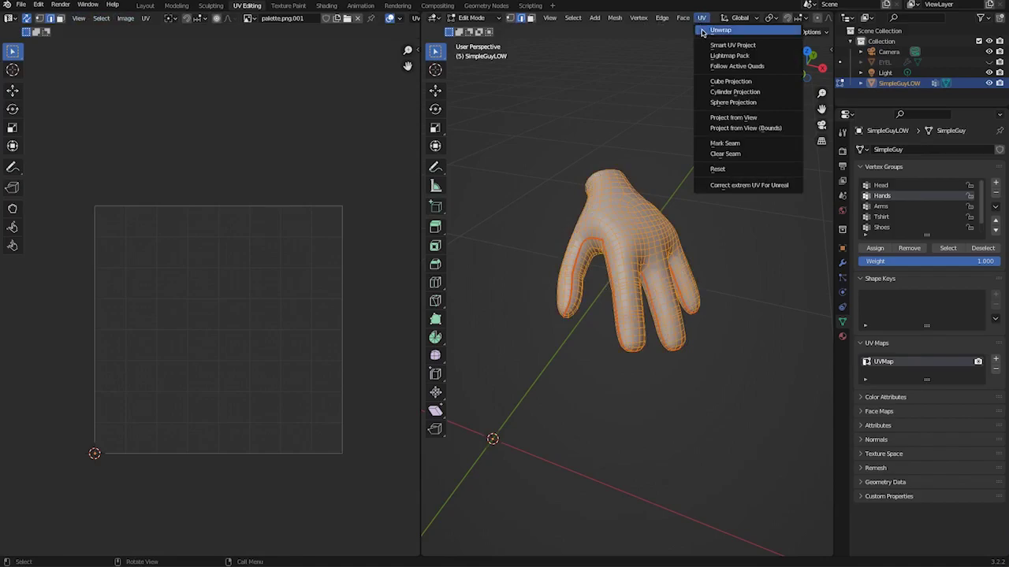
click(701, 30)
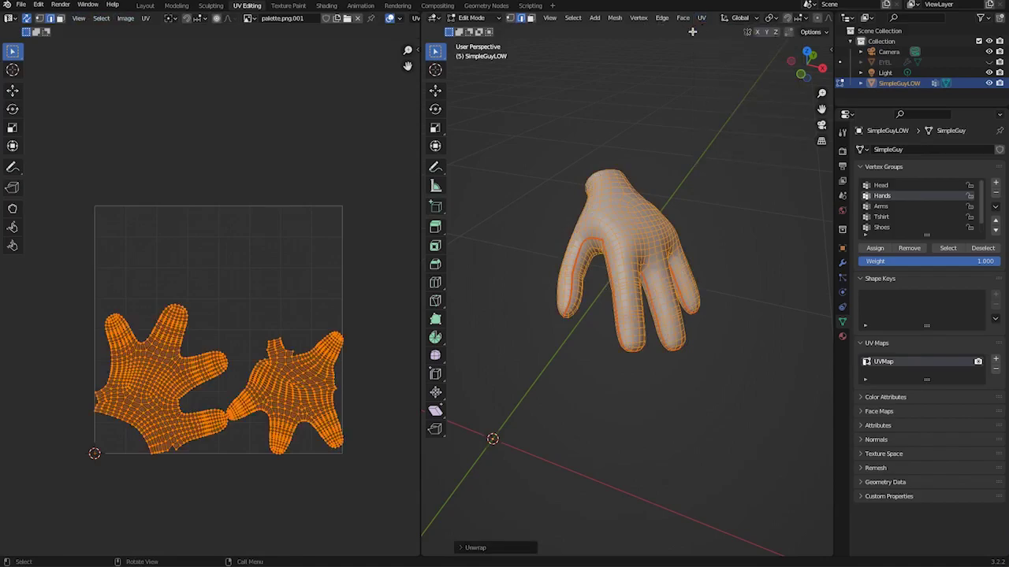
Step: Select the hand's UV islands and the Hands vertex group to inspect the unwrap, and clear the selection
click(309, 491)
drag(77, 288, 384, 495)
key(alt+a)
mouse_move(638, 397)
middle_down()
mouse_move(628, 408)
mouse_move(649, 410)
middle_up()
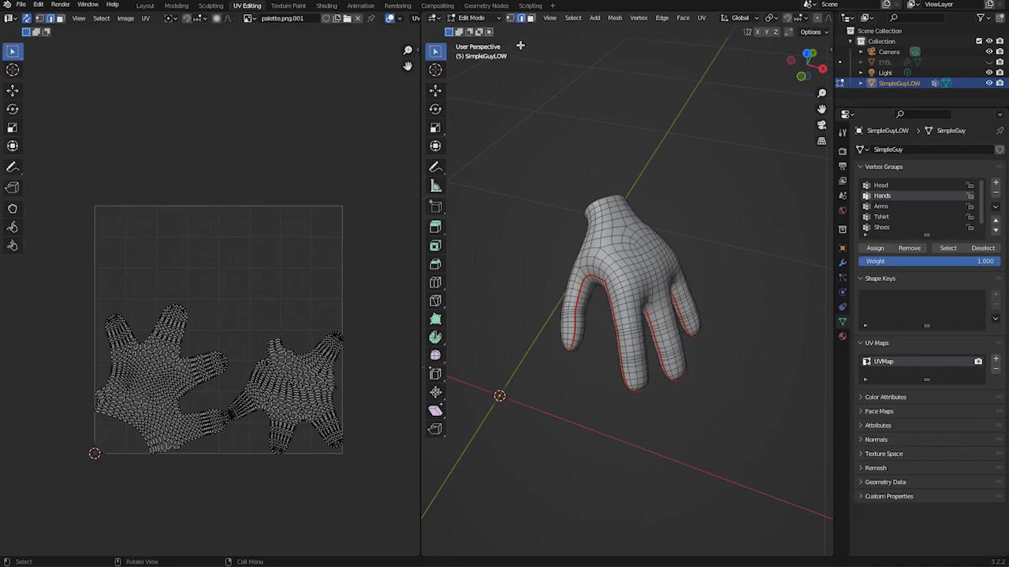
click(950, 249)
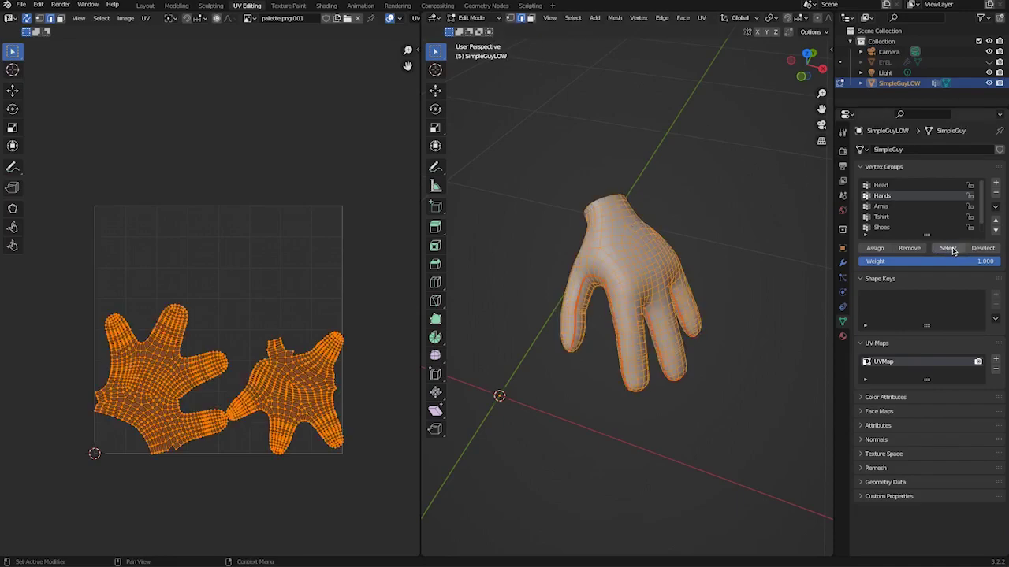
click(694, 222)
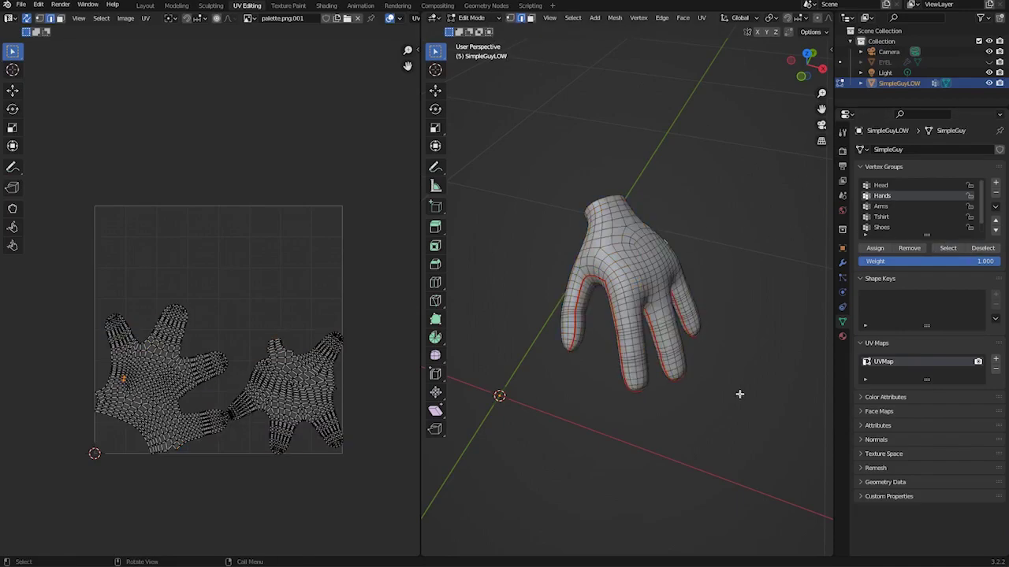
Step: Reveal the hidden geometry, isolate the Tshirt vertex group by hiding everything else, and clear the selection
key(alt+h)
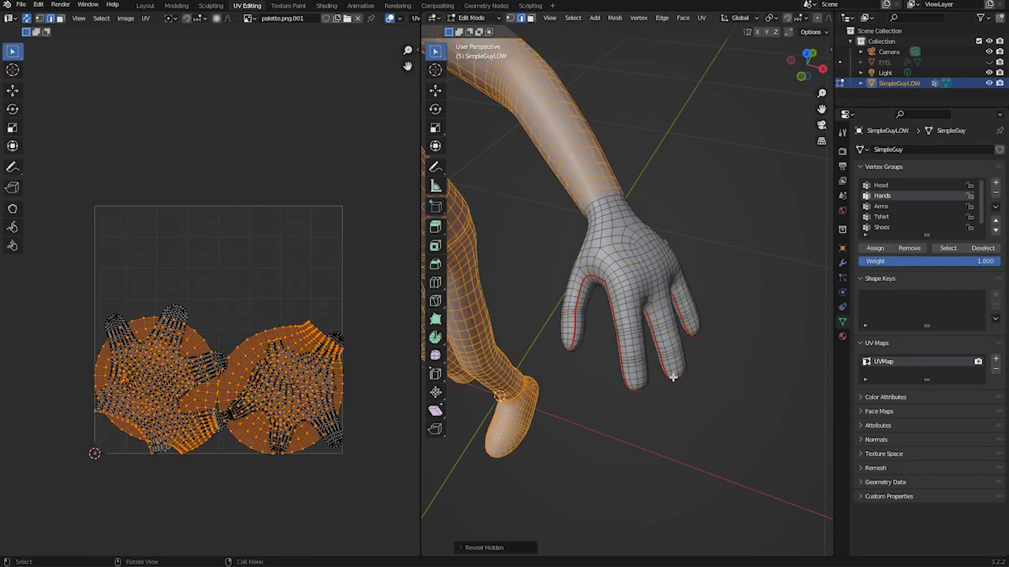
shift+middle_drag(662, 334, 831, 476)
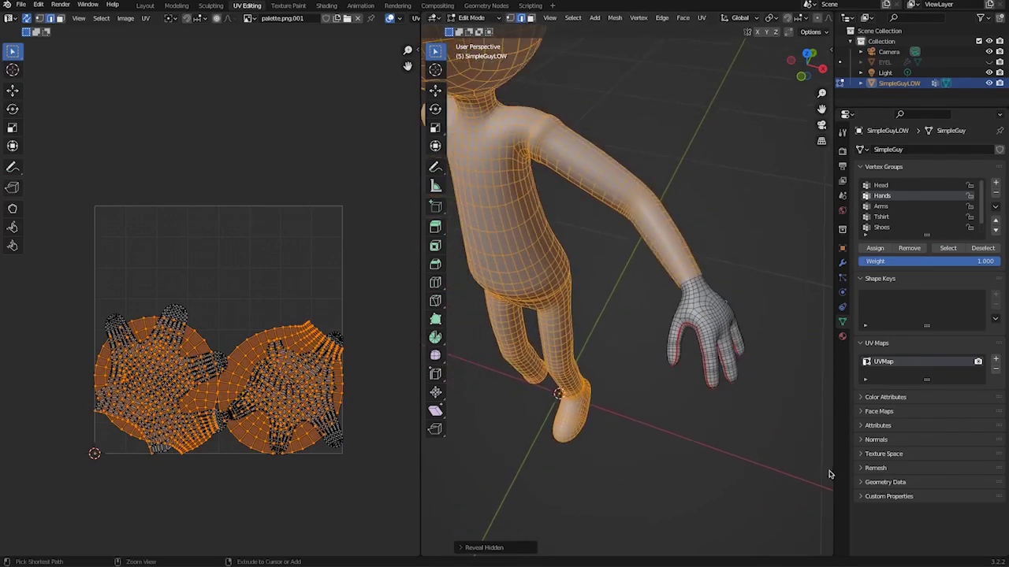
middle_drag(749, 402, 694, 339)
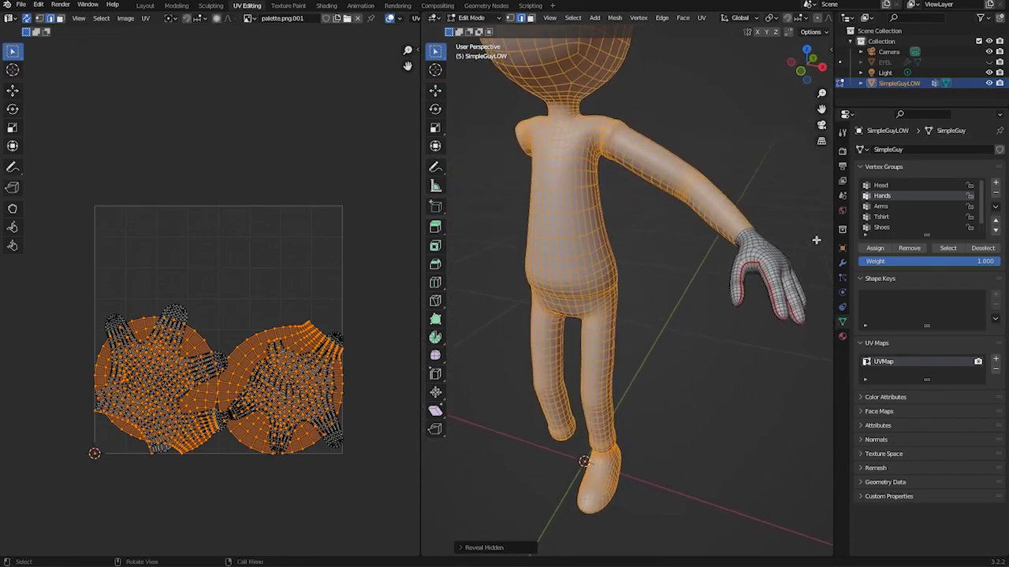
click(881, 217)
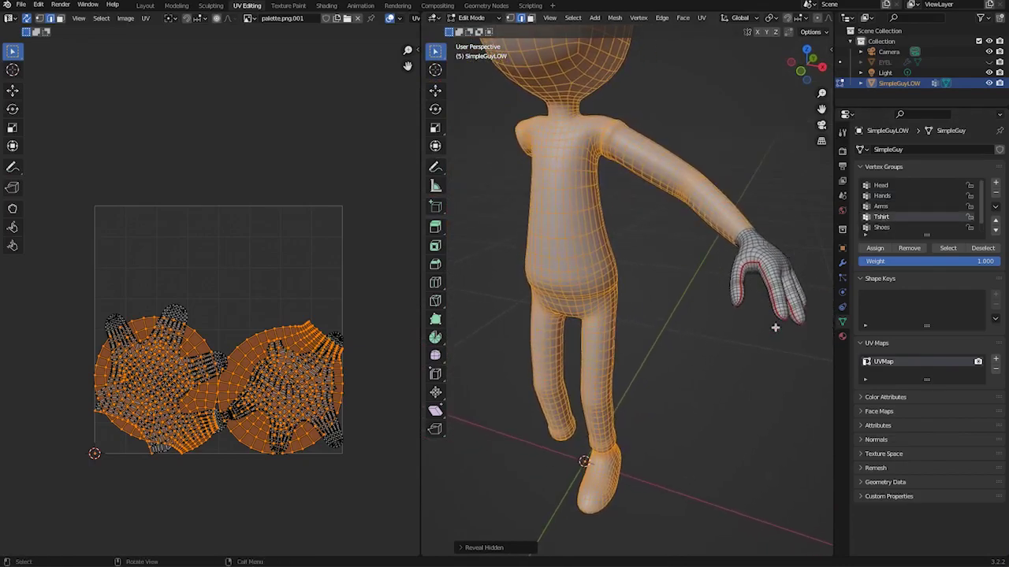
click(740, 383)
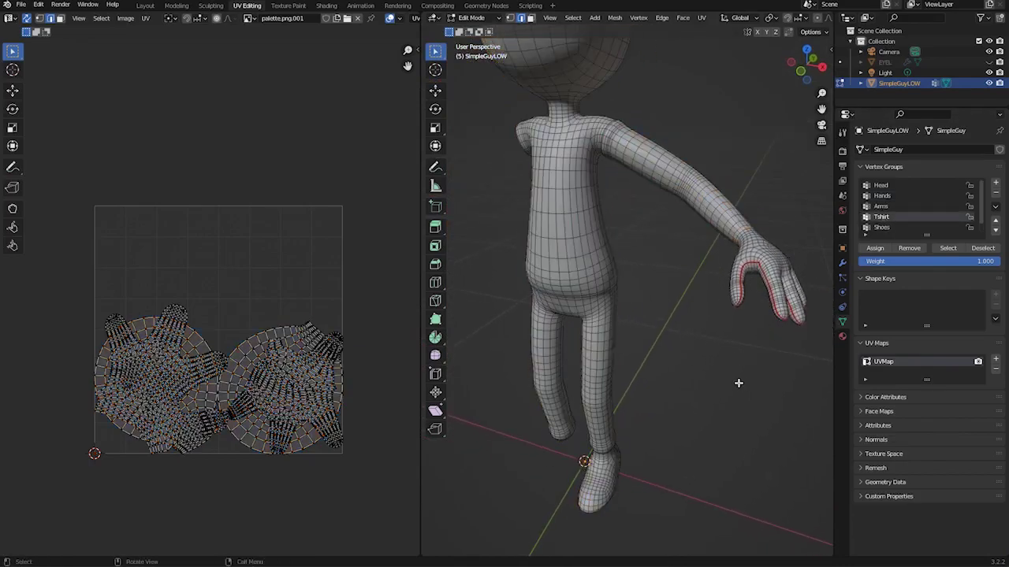
click(945, 249)
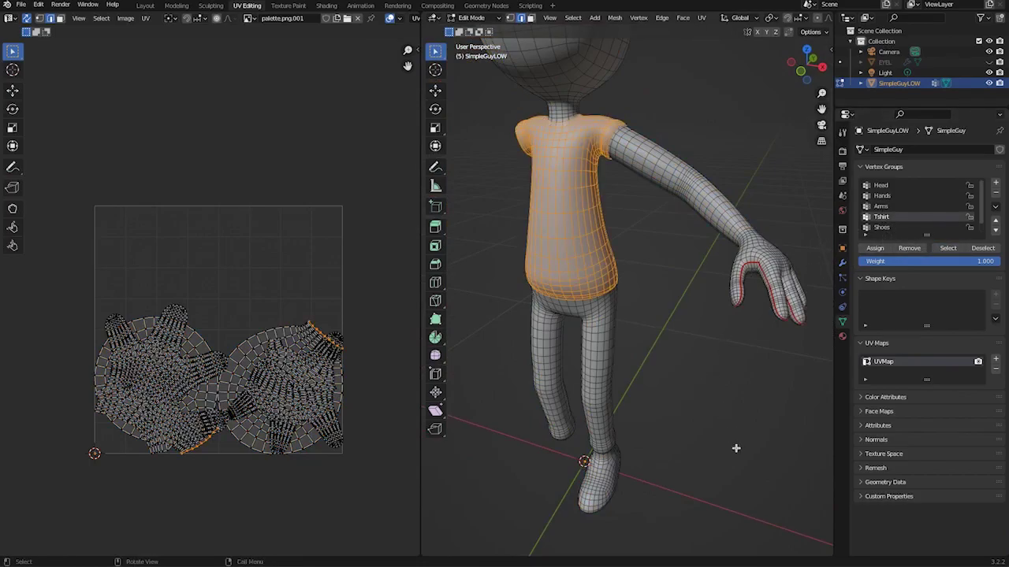
key(shift+h)
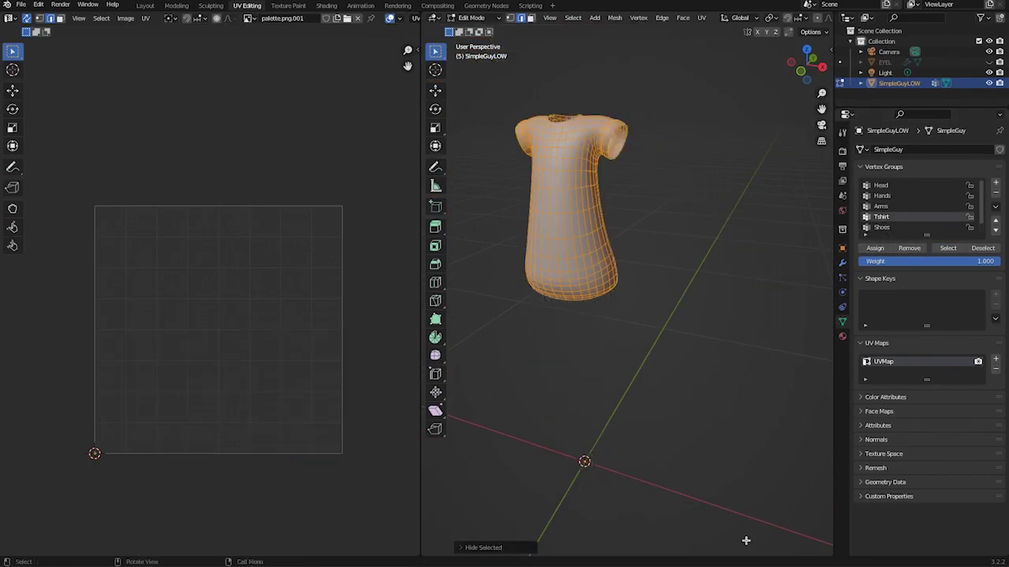
middle_drag(631, 315, 576, 263)
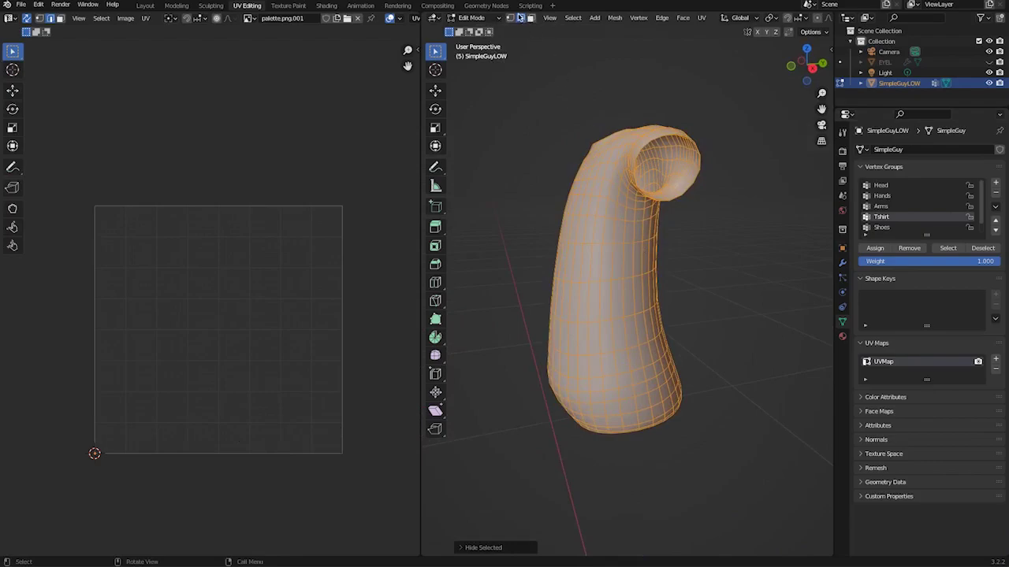
key(alt+a)
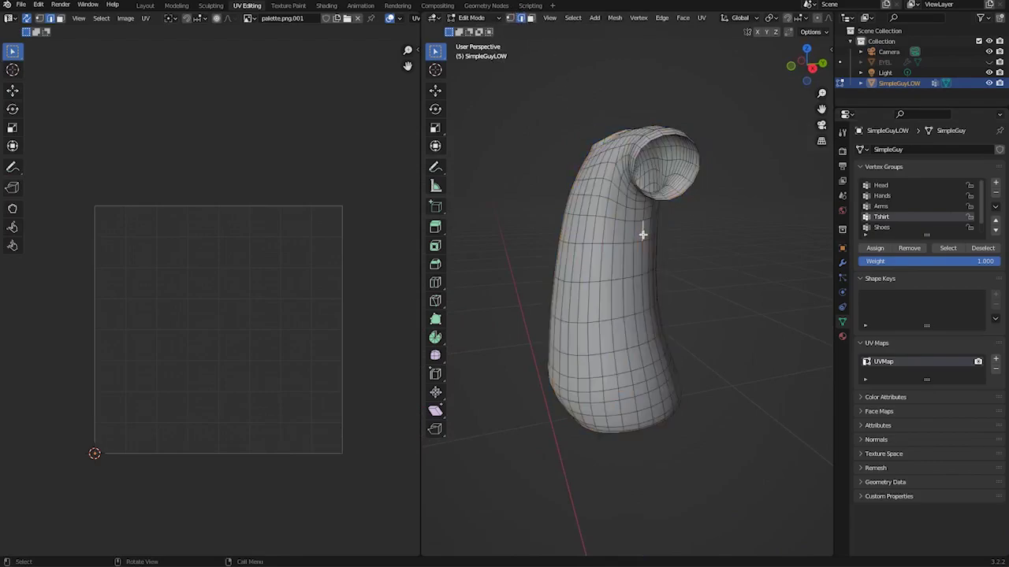
Step: Select the edge loops running along the shirt's sides and over its shoulders and mark them as seams
middle_drag(641, 230, 721, 231)
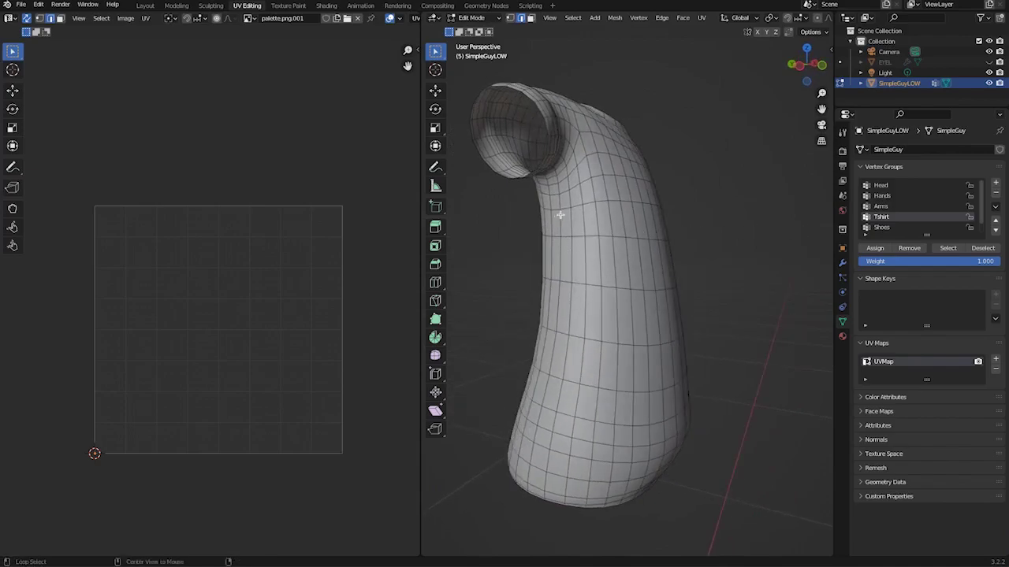
middle_drag(559, 202, 597, 264)
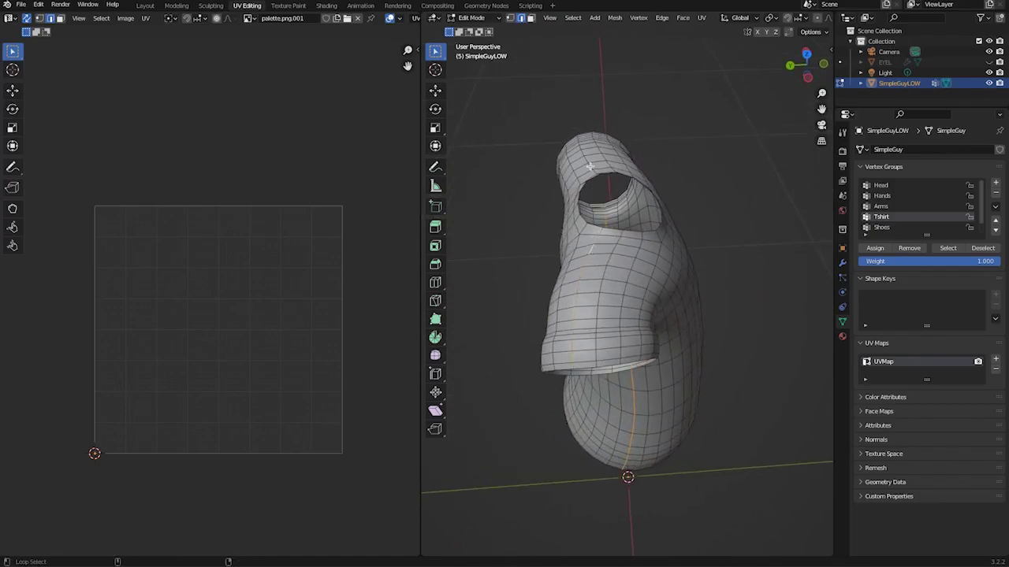
middle_drag(591, 168, 487, 166)
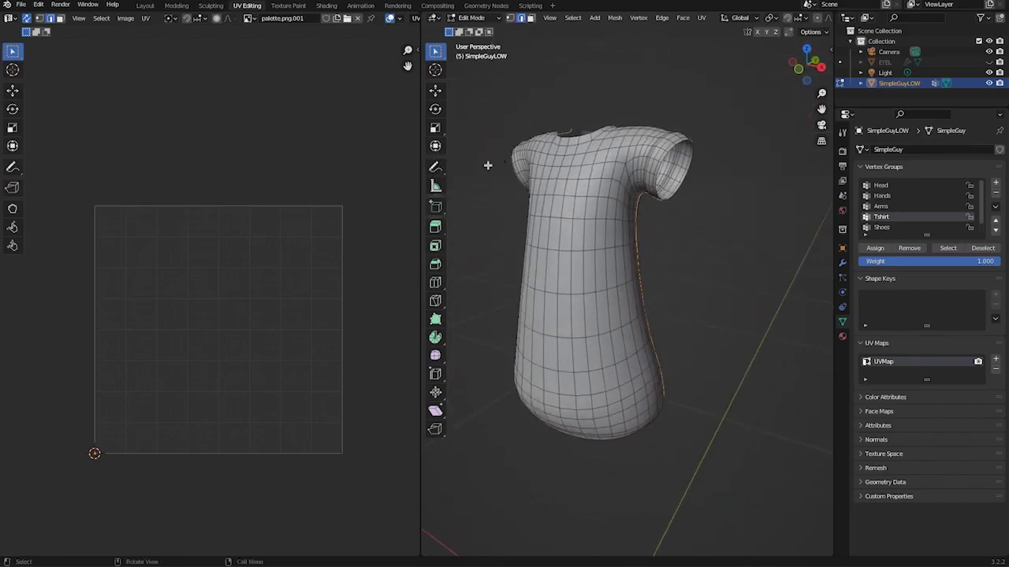
click(701, 18)
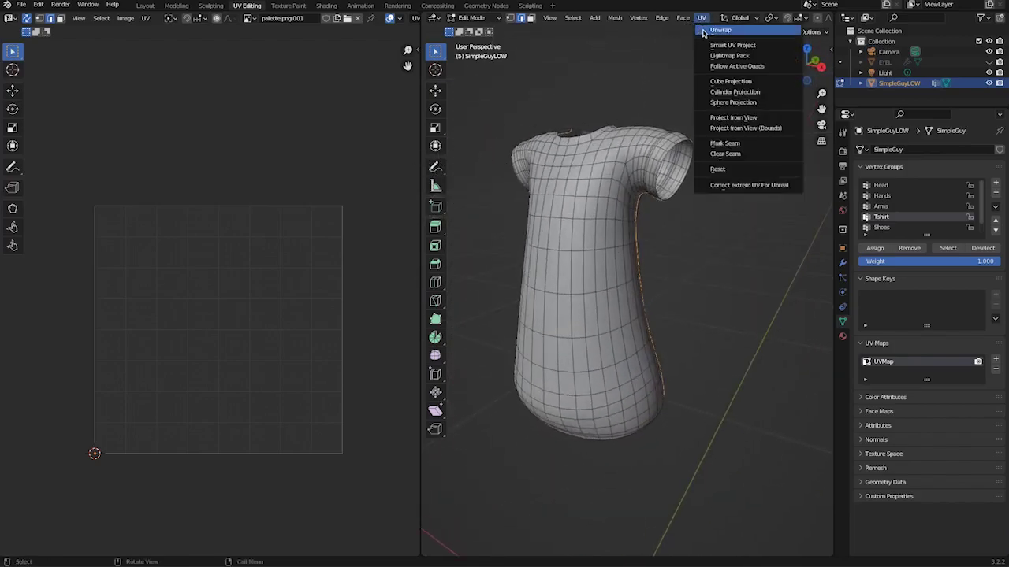
click(714, 130)
Step: Select the whole shirt mesh and unwrap its UVs
key(a)
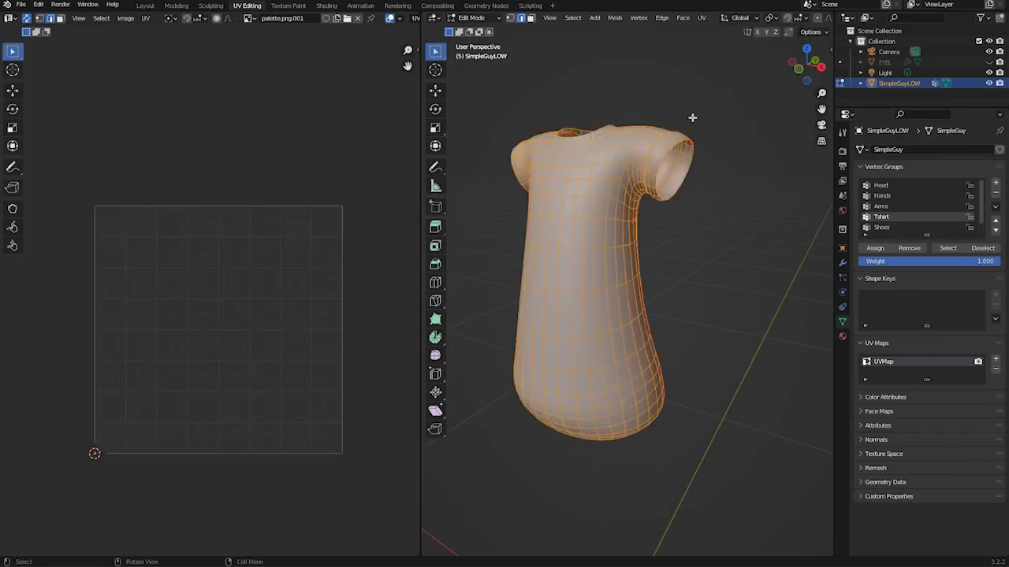
click(701, 19)
click(705, 33)
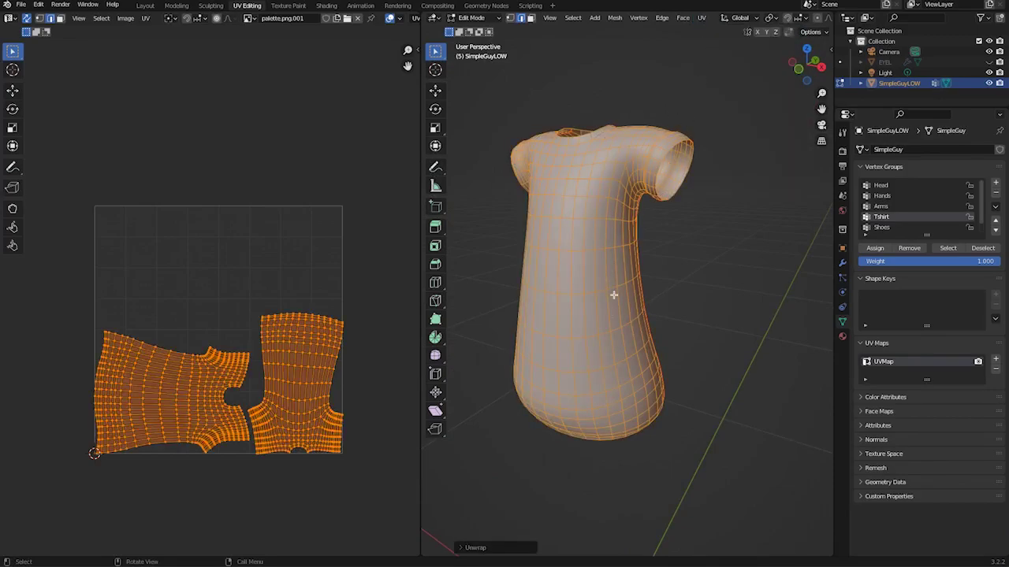
middle_drag(613, 295, 650, 362)
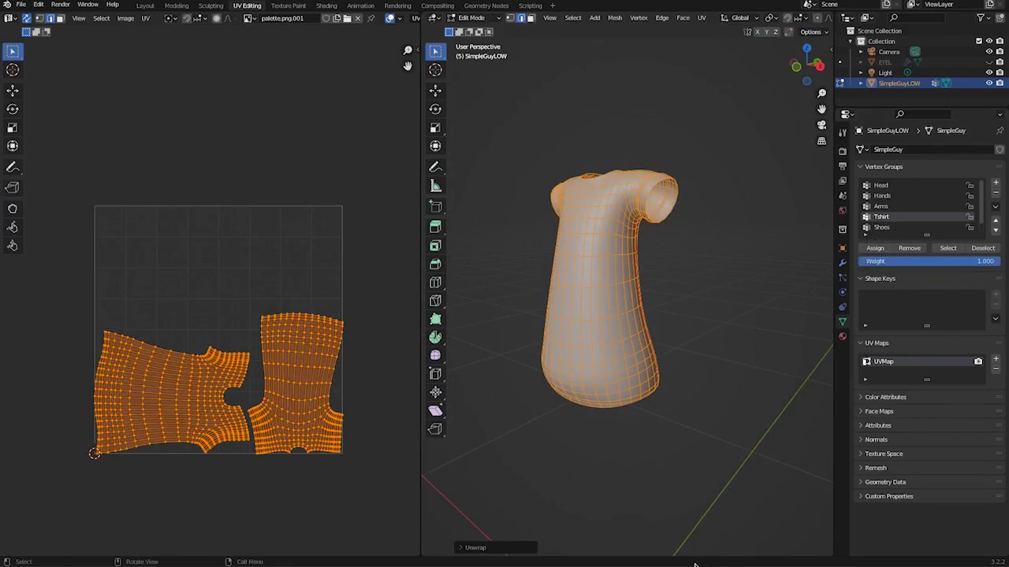
Step: Reveal the hidden geometry, isolate the Arms vertex group by hiding everything else, and clear the selection
key(alt+h)
click(905, 205)
click(706, 320)
click(947, 247)
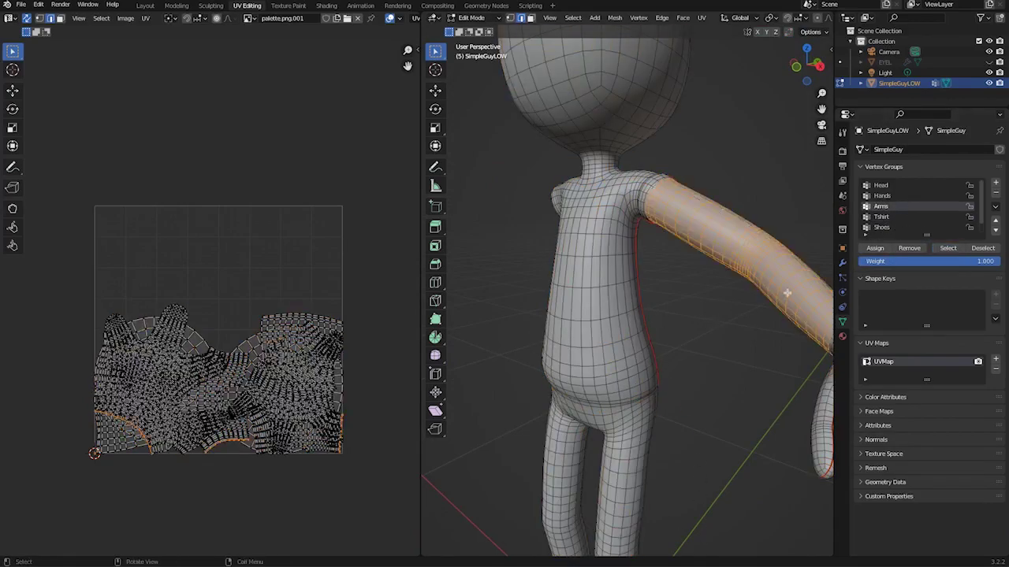
key(shift+h)
middle_drag(680, 442, 740, 255)
key(alt+a)
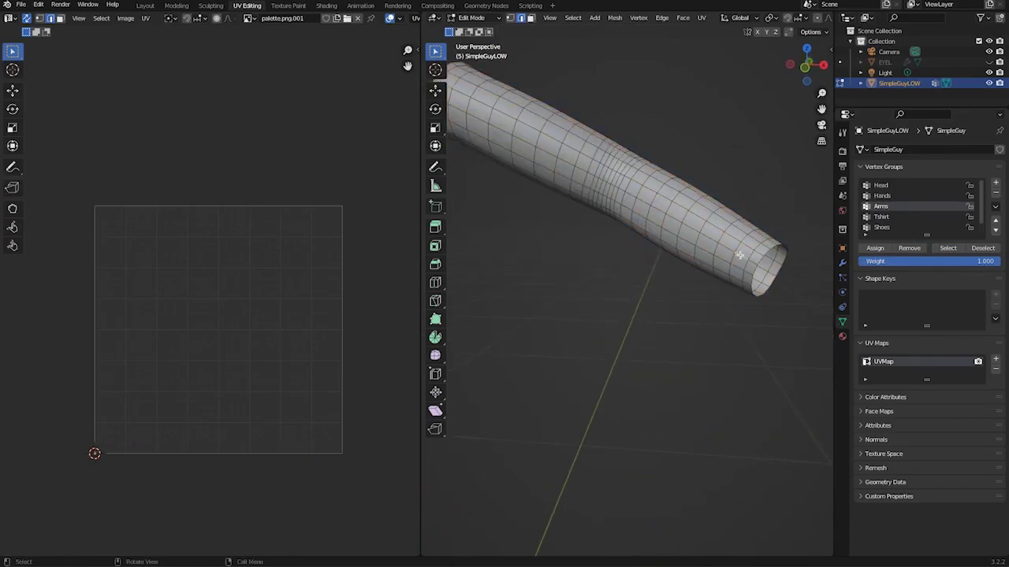
Step: Mark an edge loop along the length of the arm as a seam and unwrap the whole arm
alt+click(739, 253)
click(700, 17)
click(717, 143)
key(a)
click(700, 17)
click(717, 30)
middle_drag(694, 236, 677, 302)
Step: Reveal the hidden geometry, clear the selection, and isolate the Trousers vertex group by hiding everything else
key(alt+h)
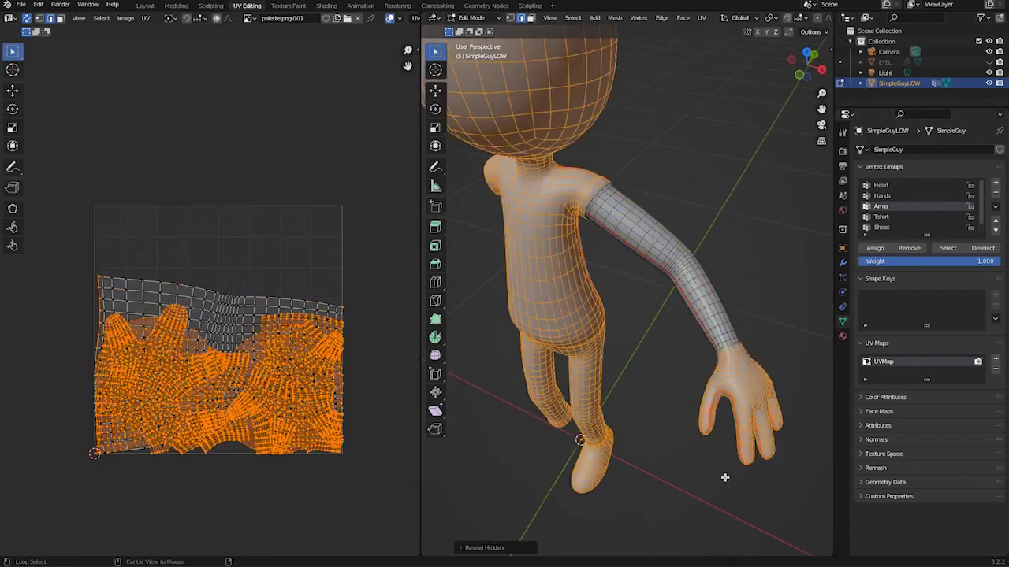
middle_drag(725, 476, 673, 354)
scroll(673, 354, up, 3)
key(alt+a)
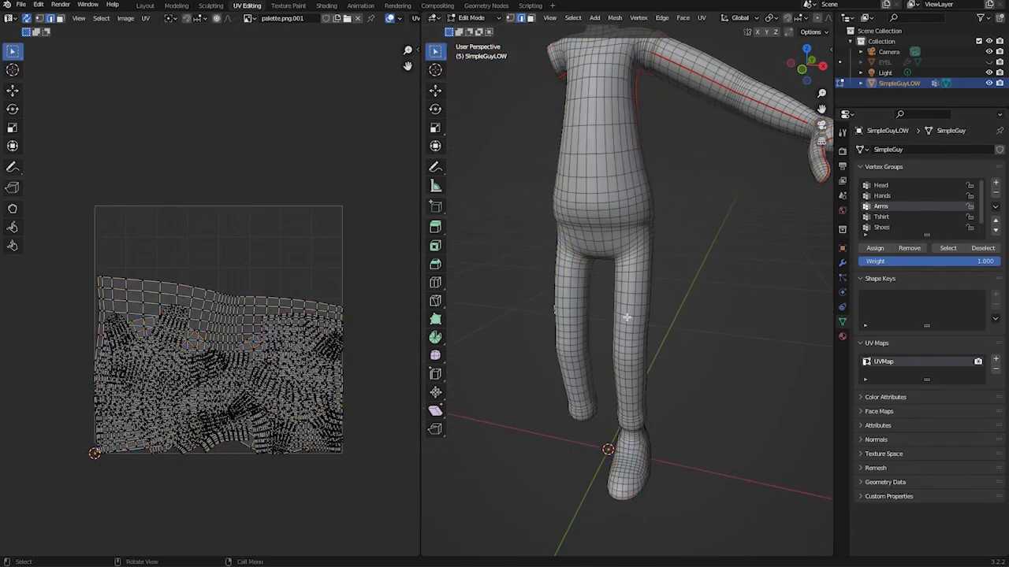
middle_drag(617, 299, 662, 272)
scroll(957, 219, down, 1)
click(923, 227)
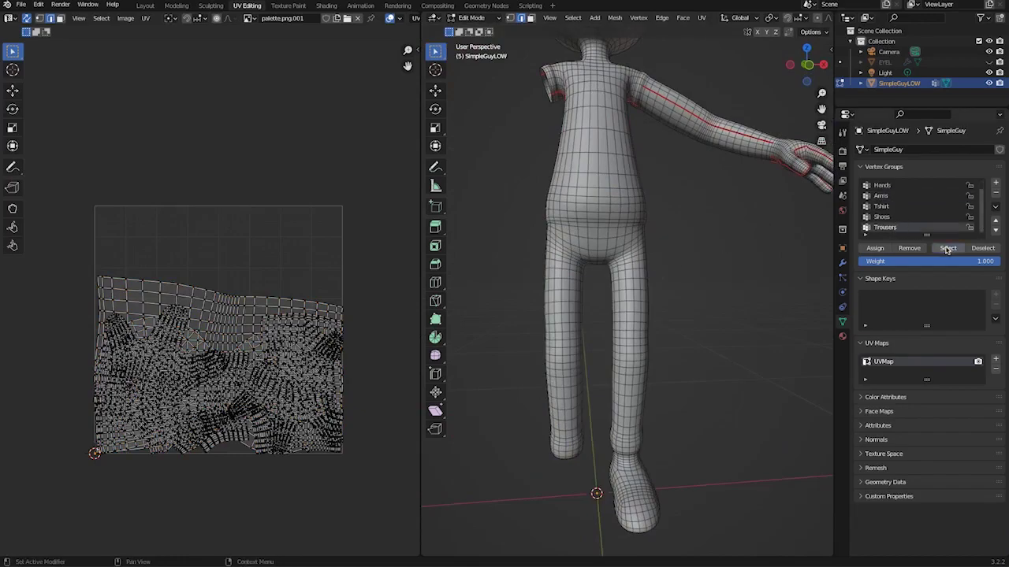
click(948, 248)
key(shift+h)
Step: Select the edge loops along the inner and outer sides of the trouser legs and mark them as seams
middle_drag(717, 363, 684, 365)
scroll(684, 365, up, 3)
middle_drag(620, 314, 653, 307)
alt+click(576, 260)
alt+shift+click(597, 187)
middle_drag(597, 187, 707, 167)
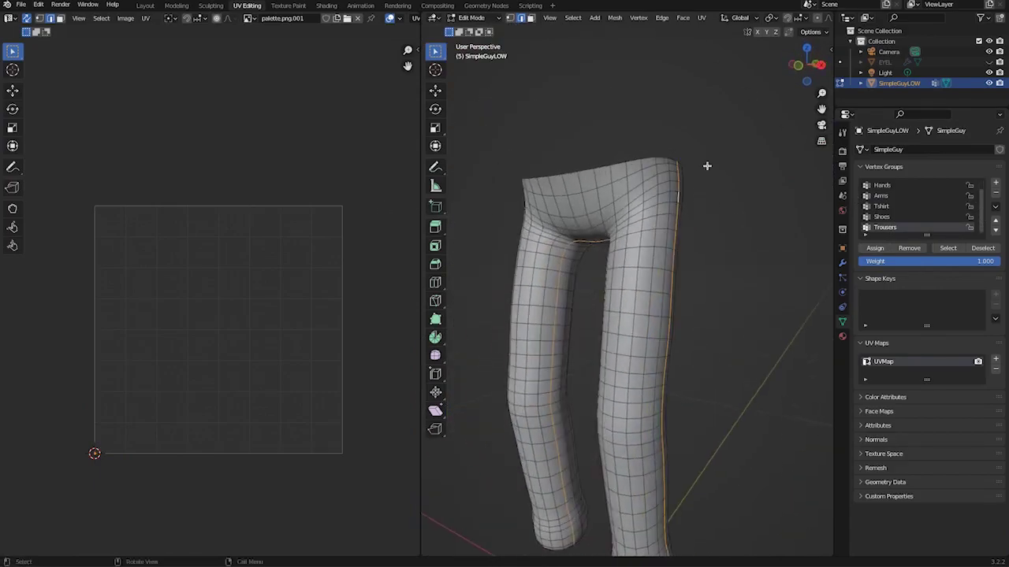
click(613, 22)
click(702, 17)
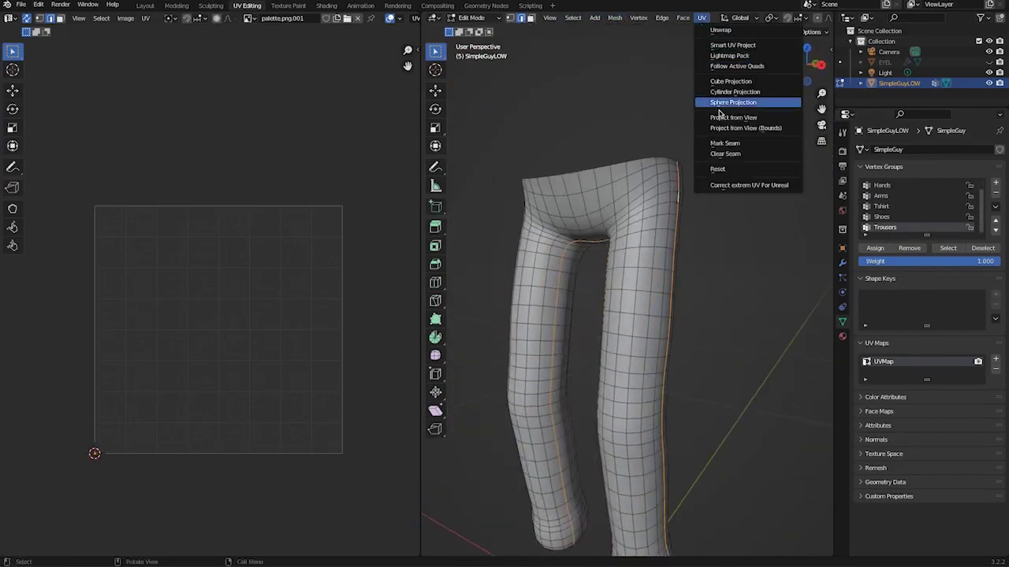
click(725, 144)
Step: Select the whole trousers mesh, unwrap its UVs, and clear the selection
middle_drag(725, 144, 662, 262)
key(a)
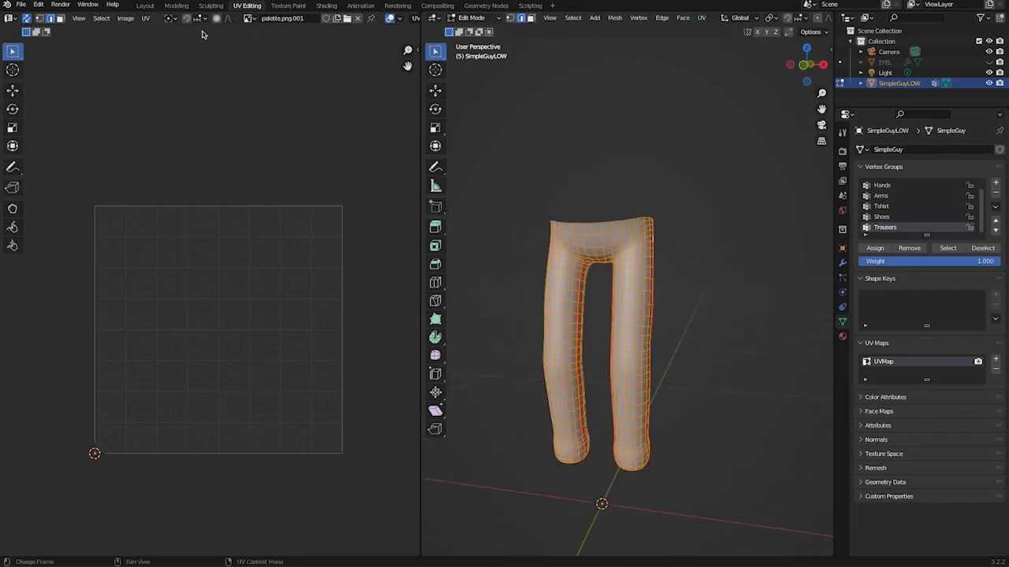
click(701, 17)
click(725, 32)
middle_drag(489, 279, 559, 281)
key(alt+a)
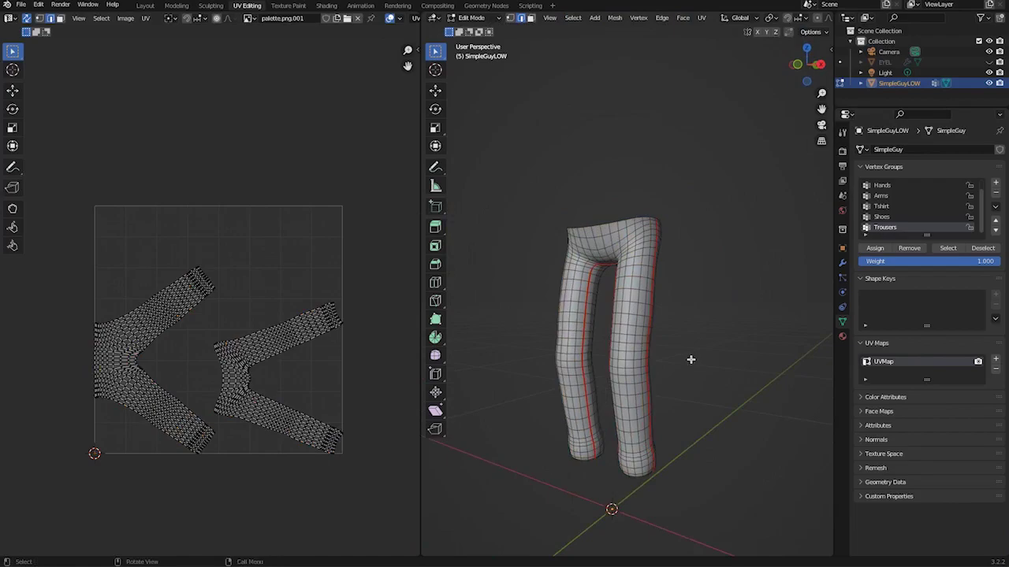
Step: Reveal the hidden geometry, isolate the Shoes vertex group by hiding everything else, and clear the selection
key(alt+h)
key(alt+a)
click(881, 217)
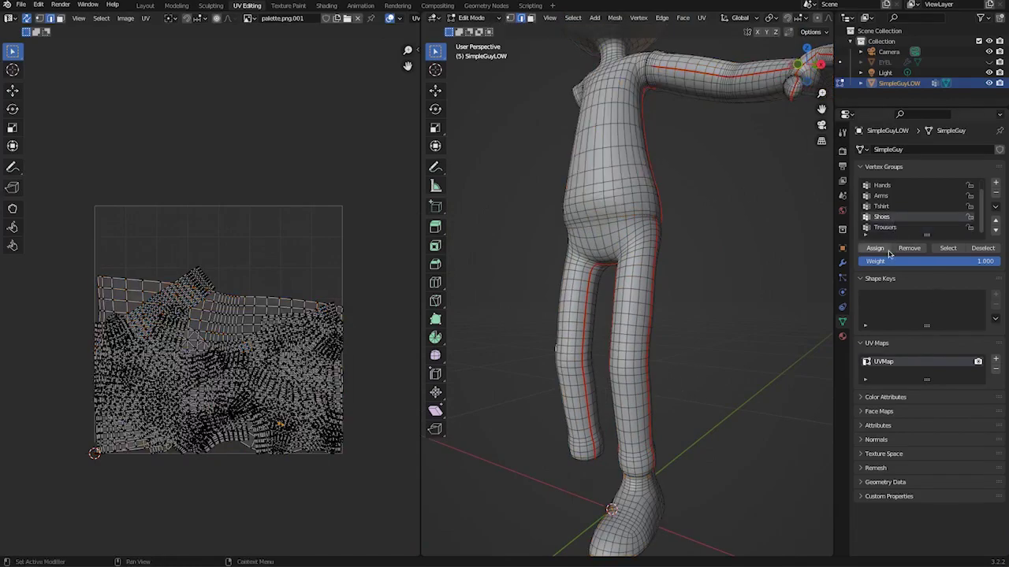
click(947, 247)
key(shift+h)
middle_drag(637, 397, 653, 250)
ctrl+middle_drag(646, 334, 599, 260)
middle_drag(599, 260, 567, 312)
click(611, 237)
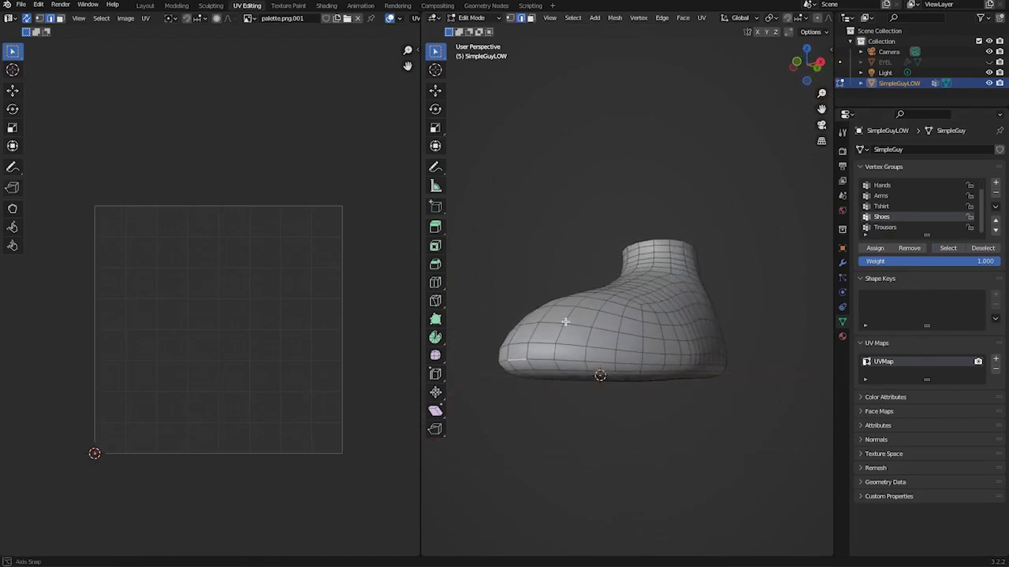
Step: Select the edge loop around the rim of the shoe's sole, mark it as a seam, and clear the selection
alt+click(542, 363)
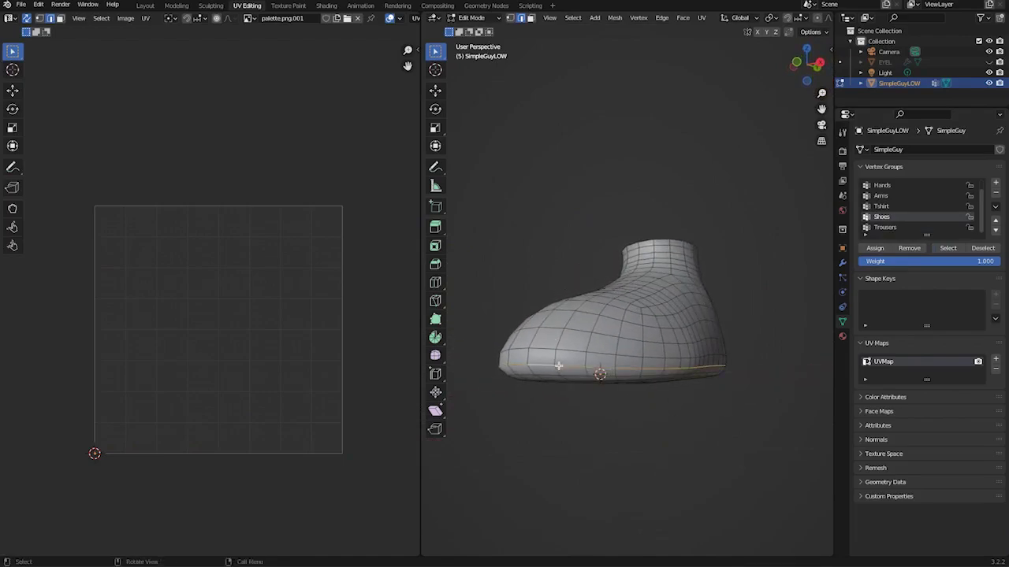
middle_drag(543, 364, 633, 287)
click(702, 18)
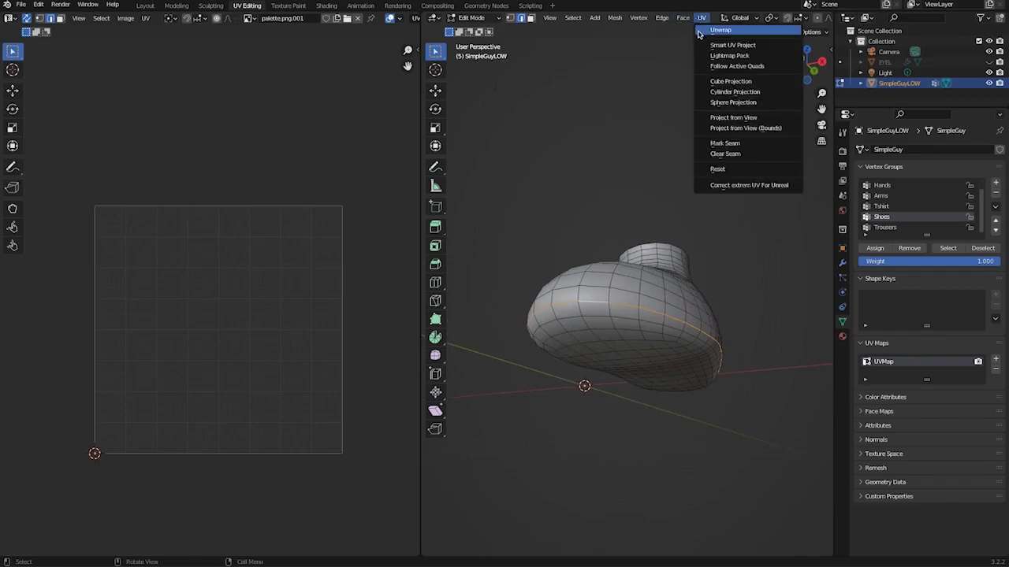
click(712, 143)
middle_drag(664, 333, 751, 364)
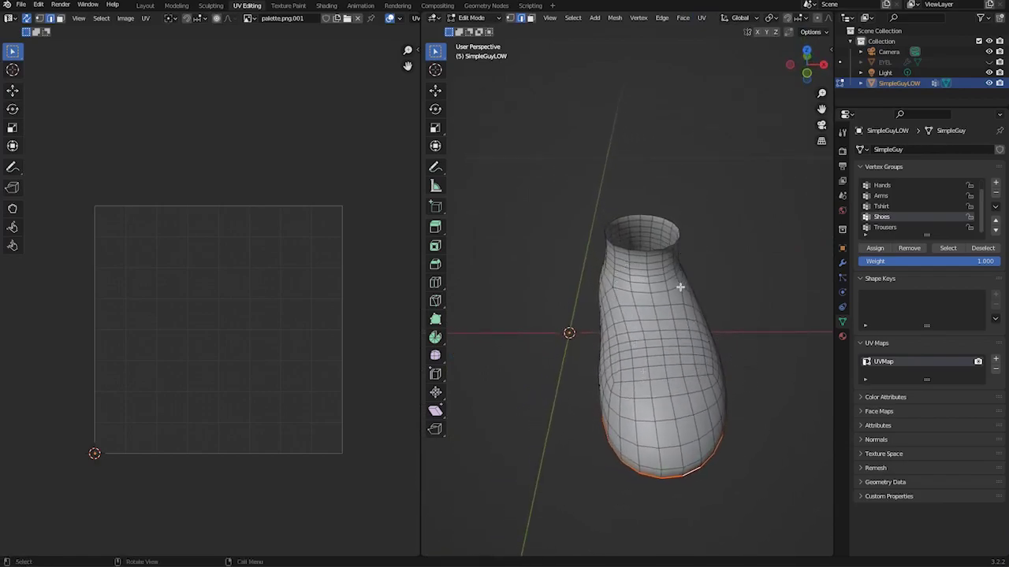
key(alt+a)
Step: Mark seams across the shoe's instep, back along both sides, and up the ankle to its rim
middle_drag(659, 331, 616, 411)
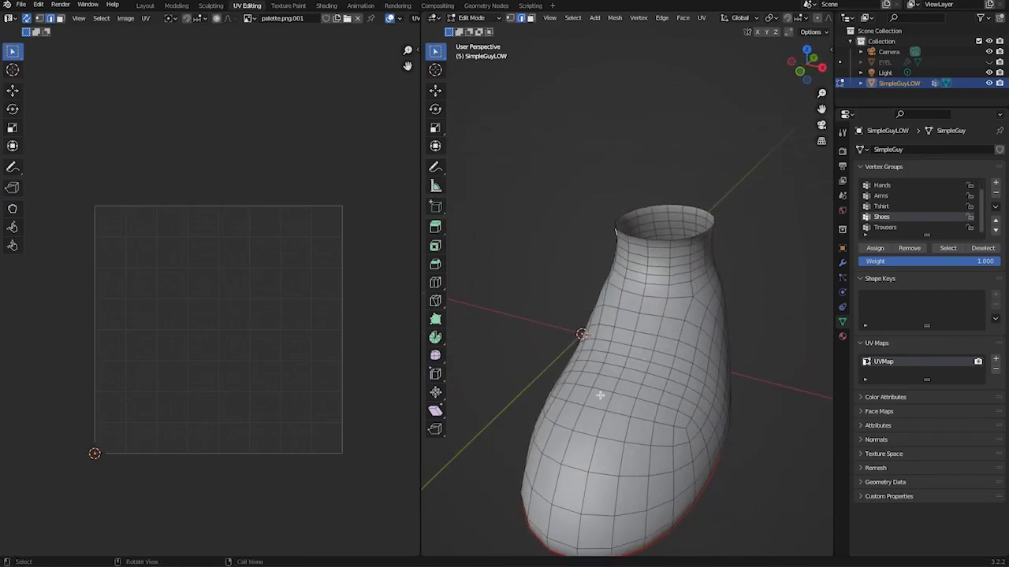
middle_drag(686, 425, 726, 357)
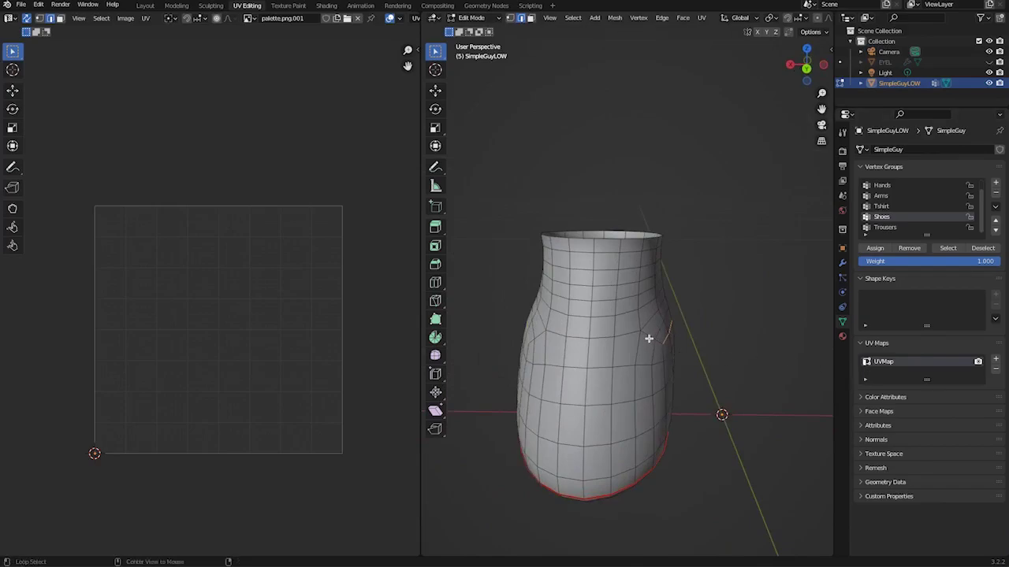
middle_drag(640, 320, 678, 299)
click(701, 17)
middle_drag(692, 126, 558, 358)
Step: Select the whole shoe, unwrap its UVs, and clear the selection
key(a)
click(701, 17)
click(713, 27)
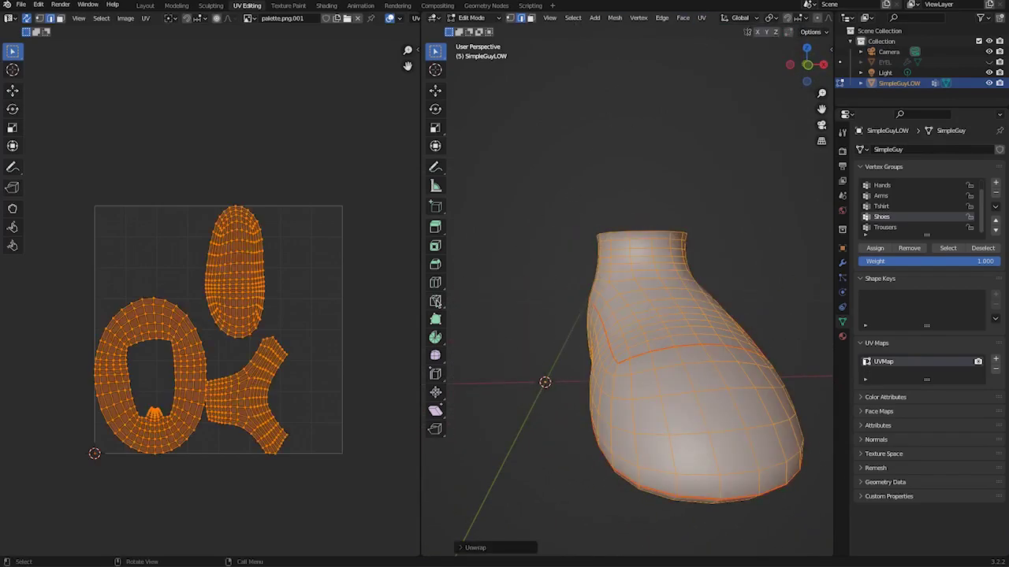
middle_drag(488, 325, 765, 347)
click(528, 180)
Step: Clear the seams that run up to the ankle rim on both sides of the shoe, then clear the selection
middle_drag(594, 321, 647, 318)
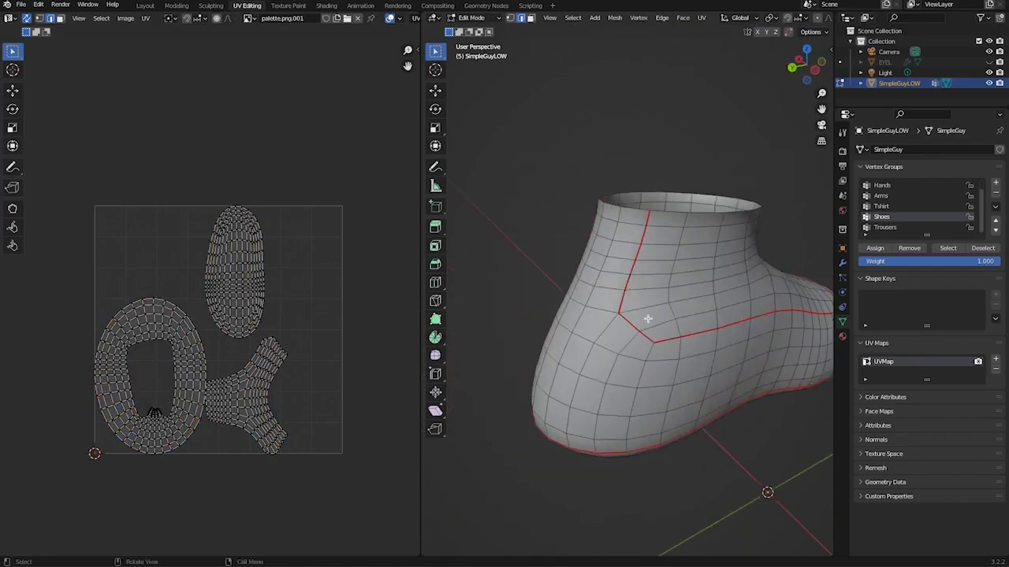
alt+shift+click(629, 298)
click(702, 17)
click(712, 155)
middle_drag(583, 229, 622, 229)
alt+shift+click(697, 209)
click(702, 17)
click(711, 154)
click(613, 236)
Step: Select the edges across the back of the heel and down its centre from ankle rim to sole, and mark them as seams
middle_drag(716, 279, 694, 260)
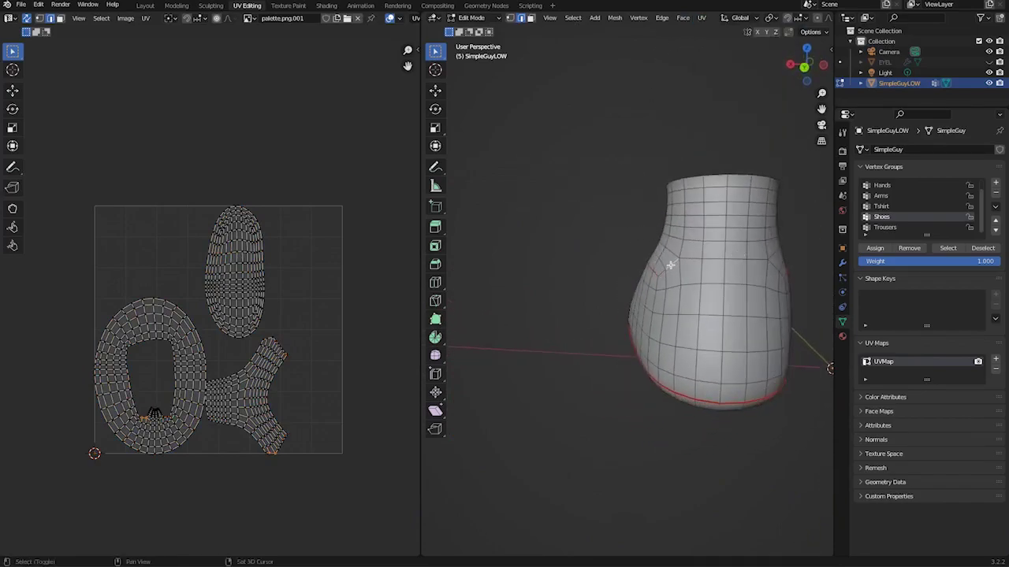
middle_drag(772, 266, 708, 264)
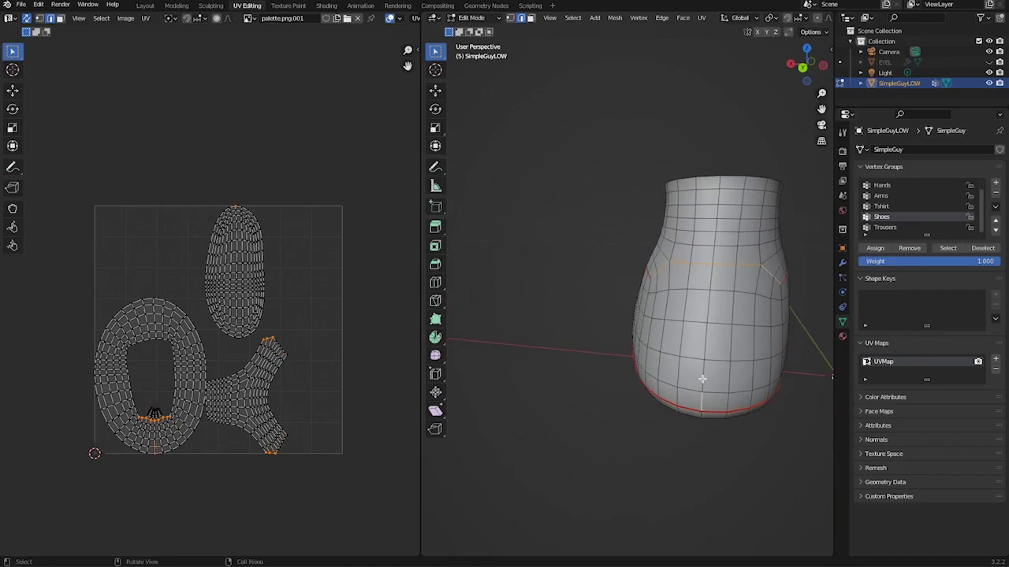
ctrl+click(714, 180)
middle_drag(714, 186, 644, 334)
click(700, 18)
click(713, 143)
Step: Unwrap the whole shoe again using the updated heel seams
key(a)
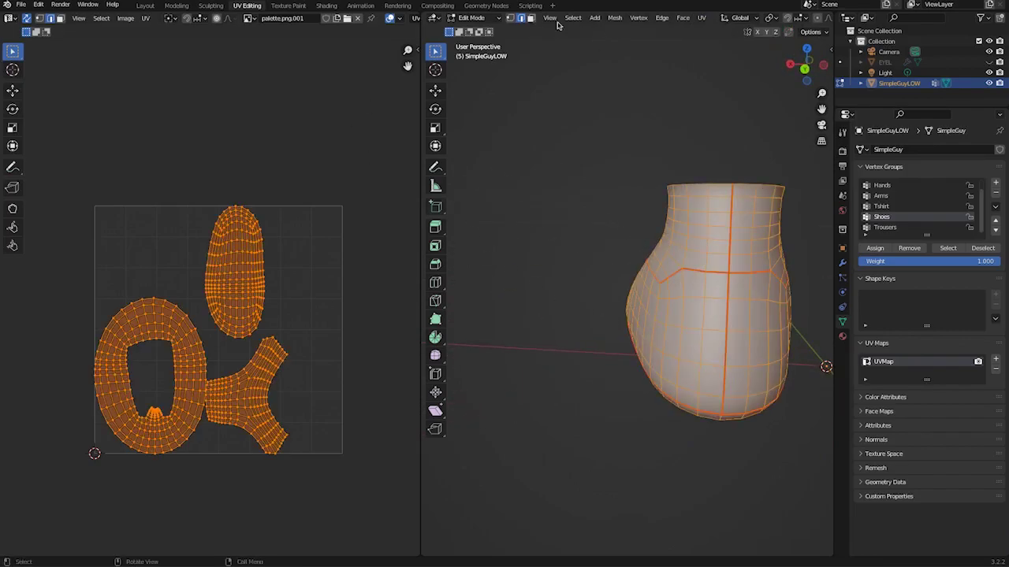
click(700, 18)
click(714, 32)
scroll(323, 399, down, 1)
middle_drag(322, 398, 343, 400)
middle_drag(702, 371, 462, 359)
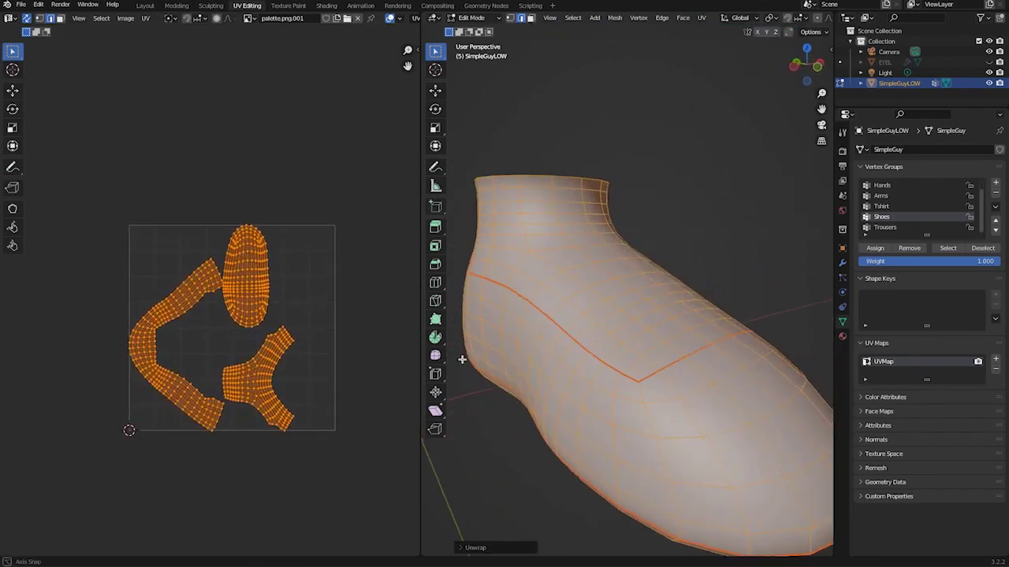
Step: Select individual shoe sections and UV areas to check which island each belongs to, then clear the selection
key(l)
middle_drag(622, 364, 416, 376)
drag(217, 350, 284, 407)
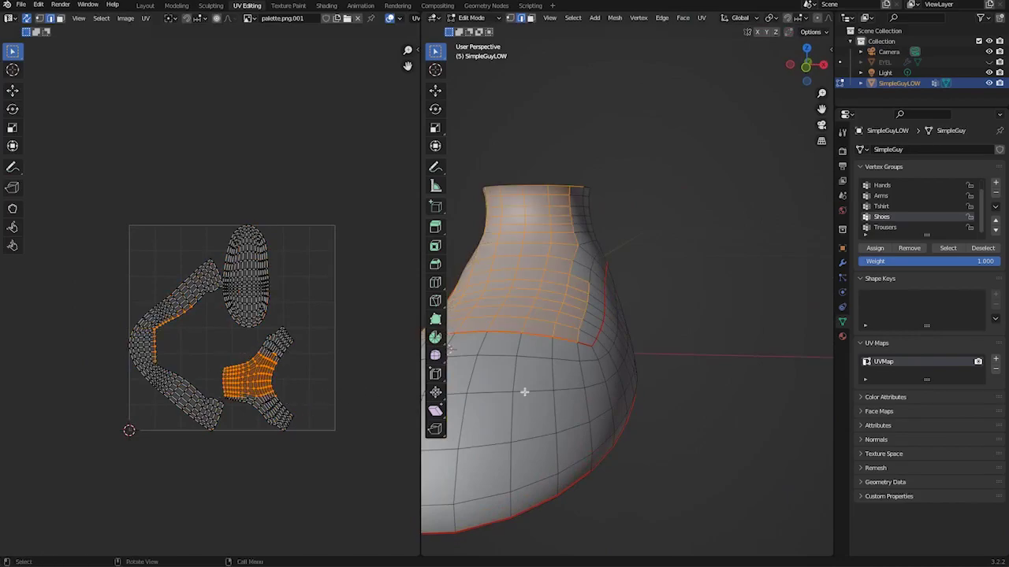
middle_drag(525, 392, 418, 392)
key(l)
middle_drag(575, 298, 586, 329)
key(alt+a)
scroll(586, 329, down, 3)
middle_drag(669, 401, 561, 358)
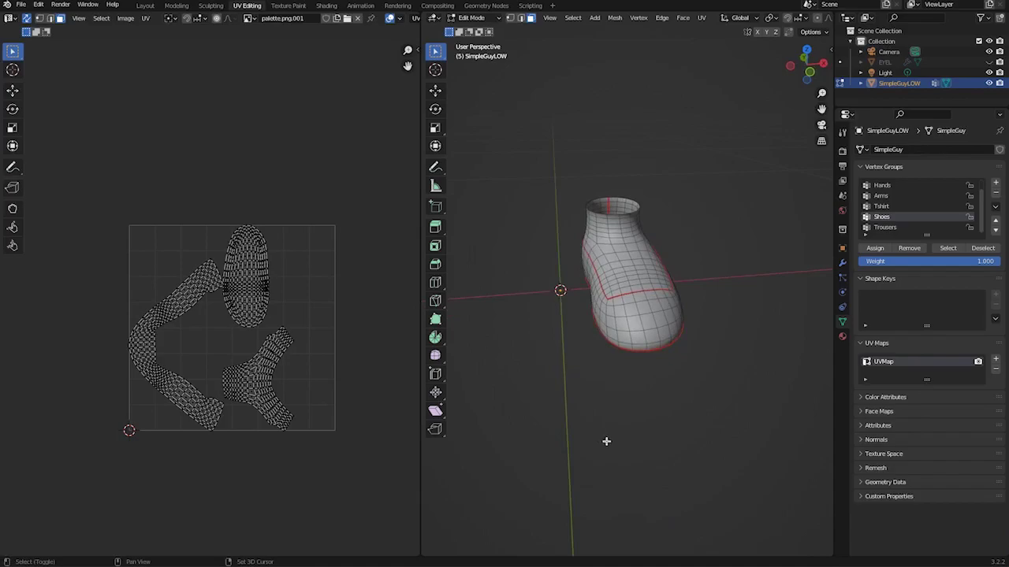
Step: Reveal all hidden parts of the character, clear the selection, and bring the full body into view
key(alt+h)
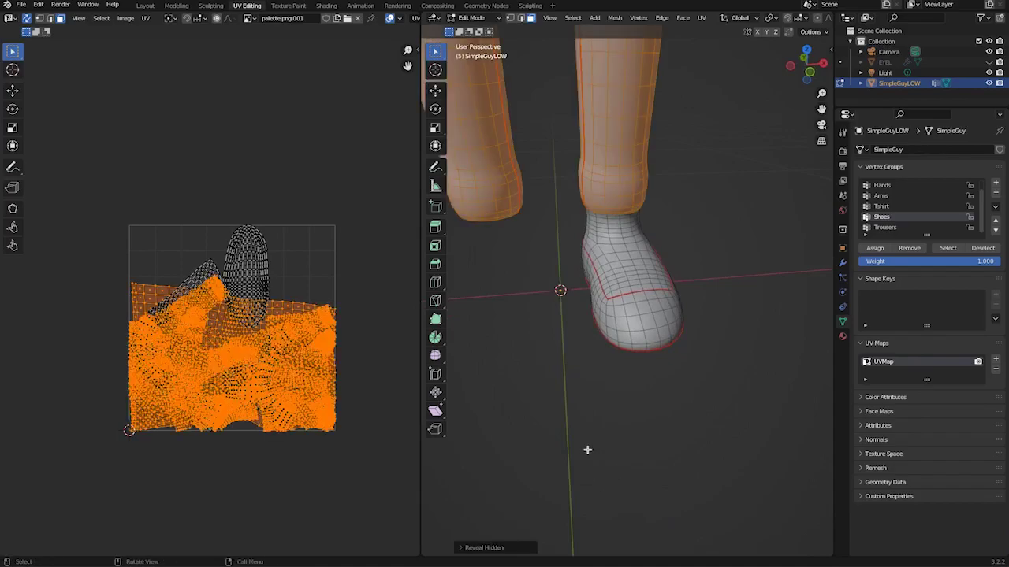
ctrl+middle_drag(610, 412, 671, 535)
key(alt+a)
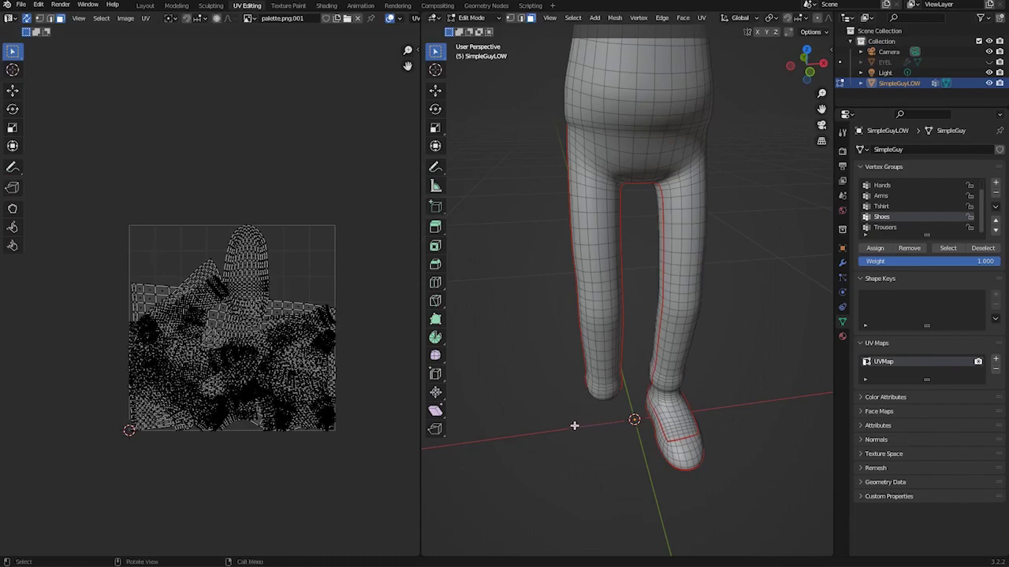
ctrl+middle_drag(575, 425, 686, 518)
middle_drag(630, 442, 581, 430)
shift+middle_drag(568, 386, 456, 358)
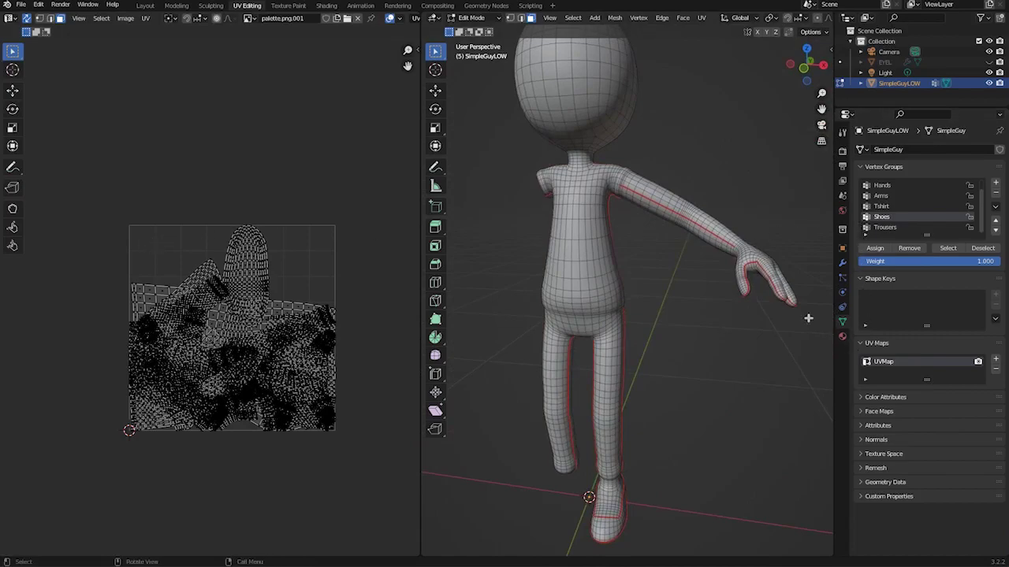
Step: Select the entire character mesh and pack all its UV islands into the UV square
key(a)
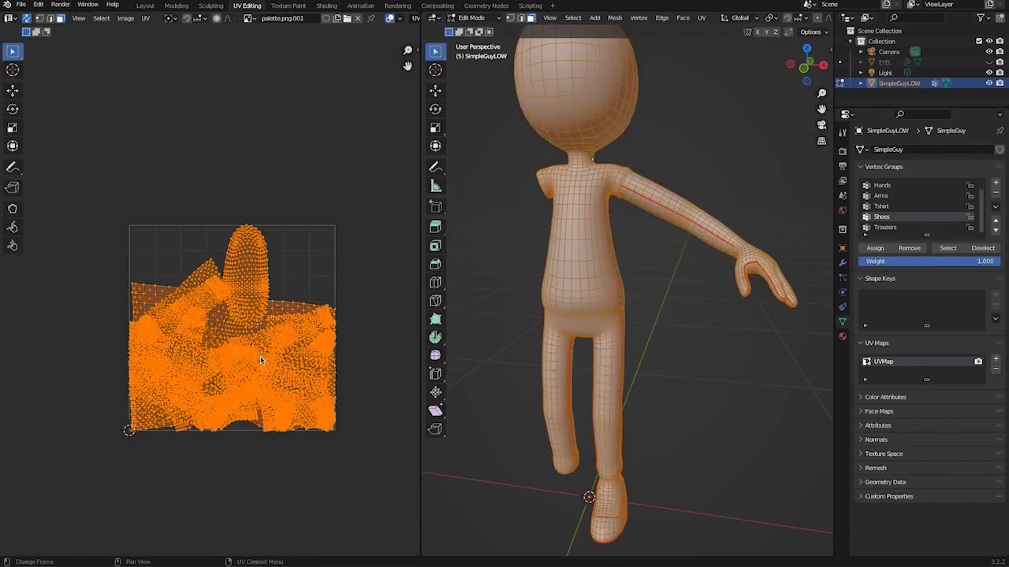
click(145, 18)
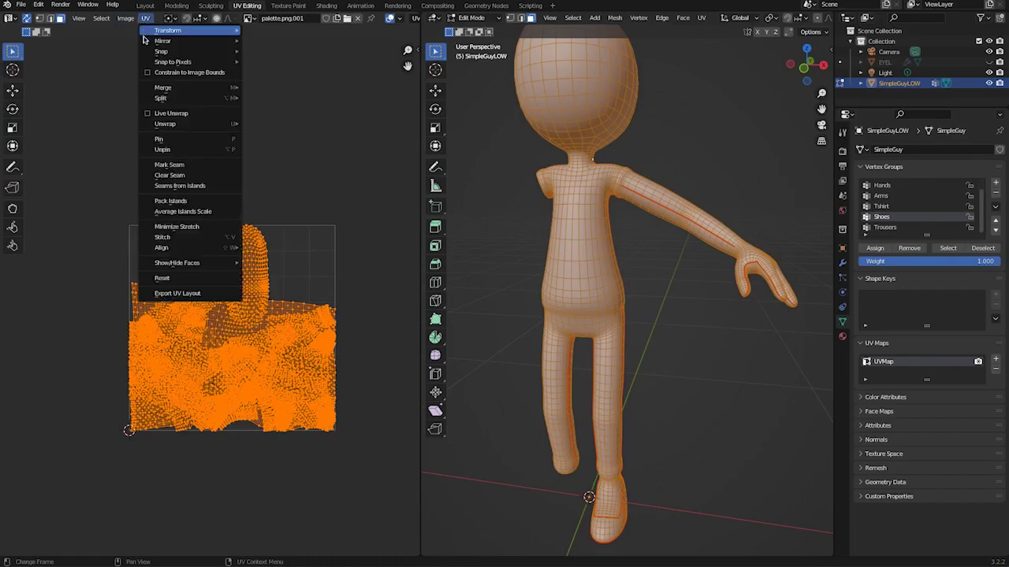
click(162, 202)
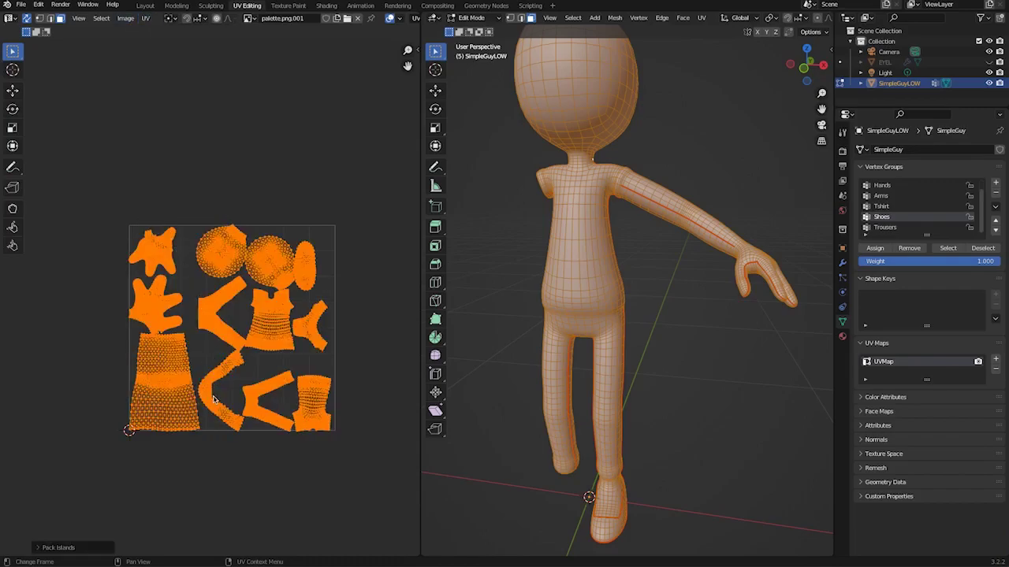
ctrl+middle_drag(213, 399, 207, 327)
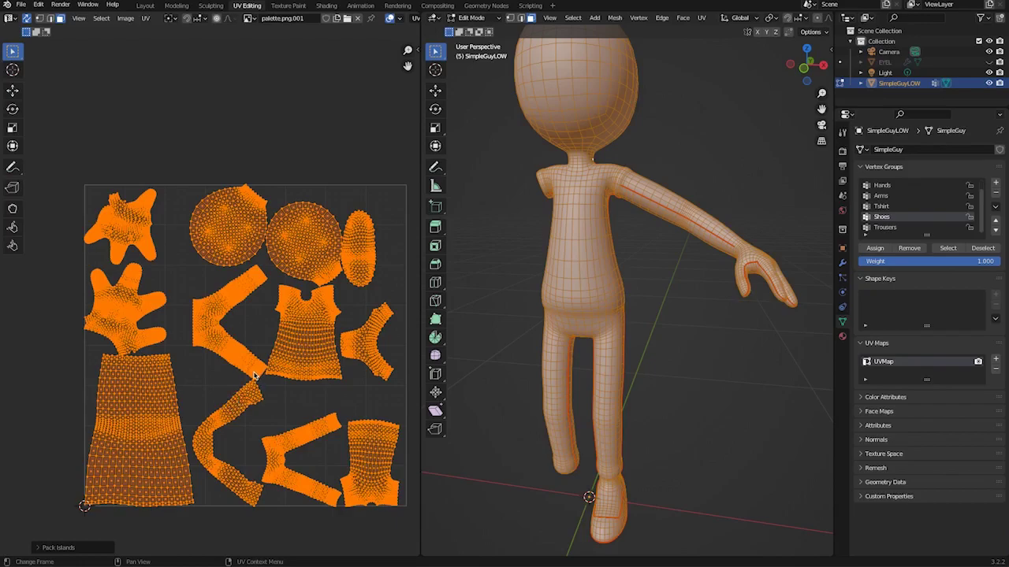
ctrl+middle_drag(254, 376, 197, 319)
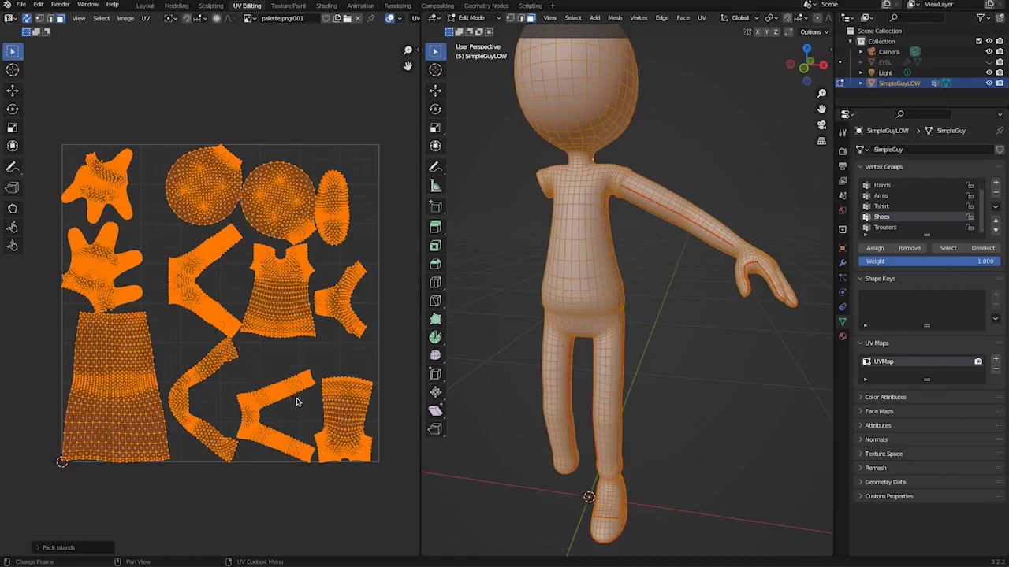
Step: Select faces inside the arm and head UV islands to compare their sizes with the matching areas on the model
click(116, 380)
drag(98, 361, 138, 416)
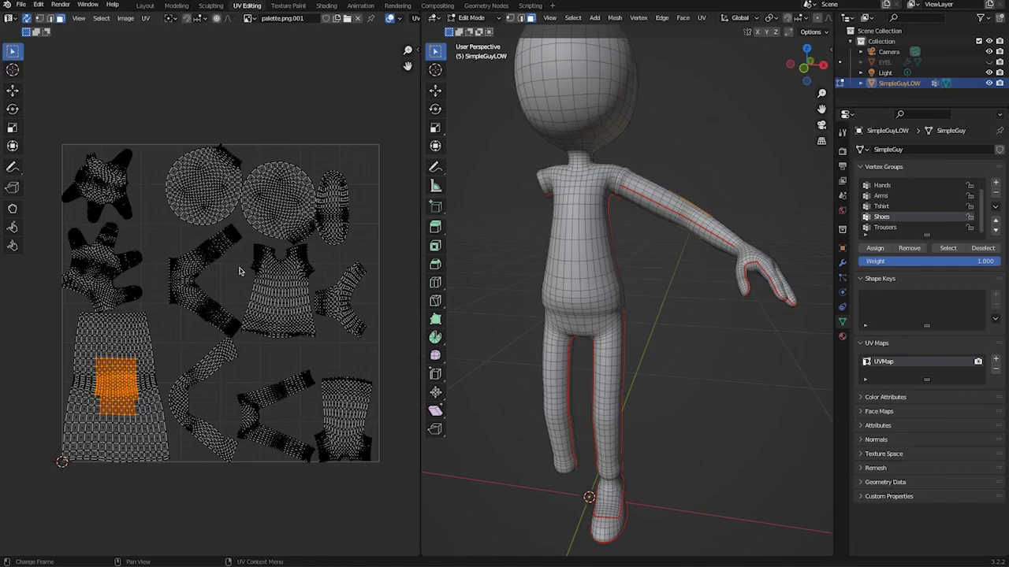
click(269, 206)
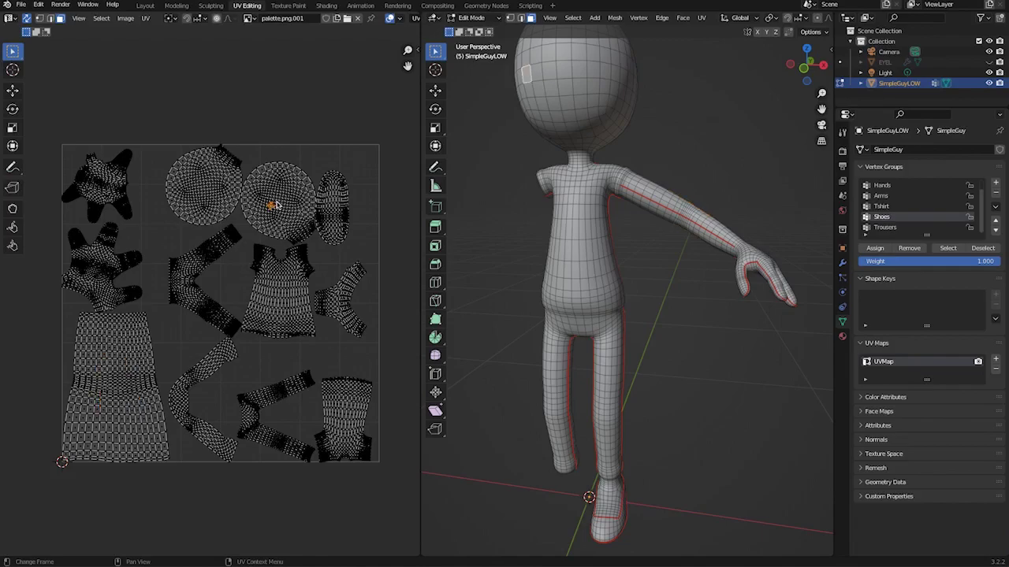
shift+middle_drag(291, 290, 302, 365)
shift+middle_drag(576, 337, 607, 411)
middle_drag(329, 358, 338, 369)
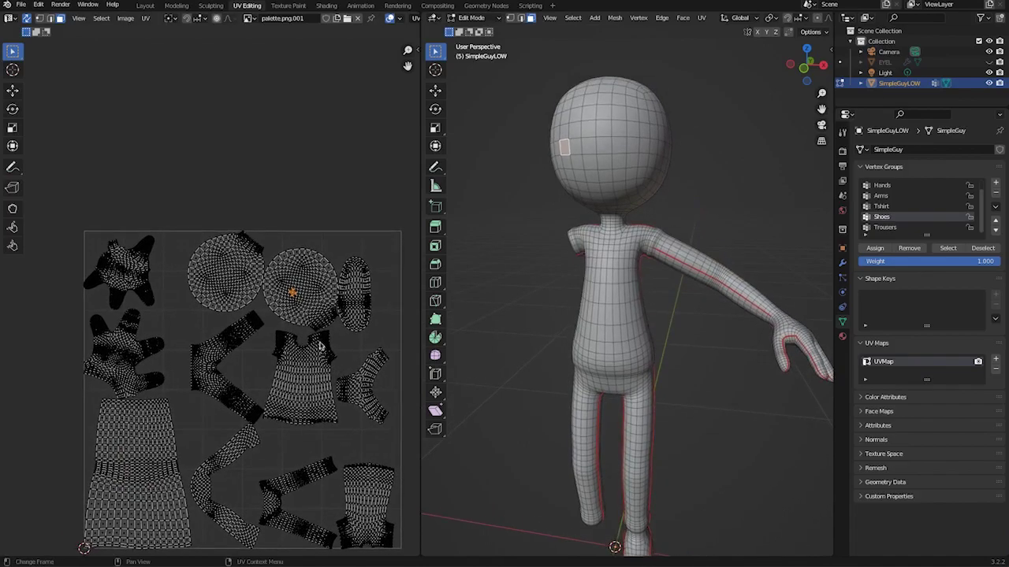
drag(290, 281, 315, 309)
scroll(290, 321, down, 3)
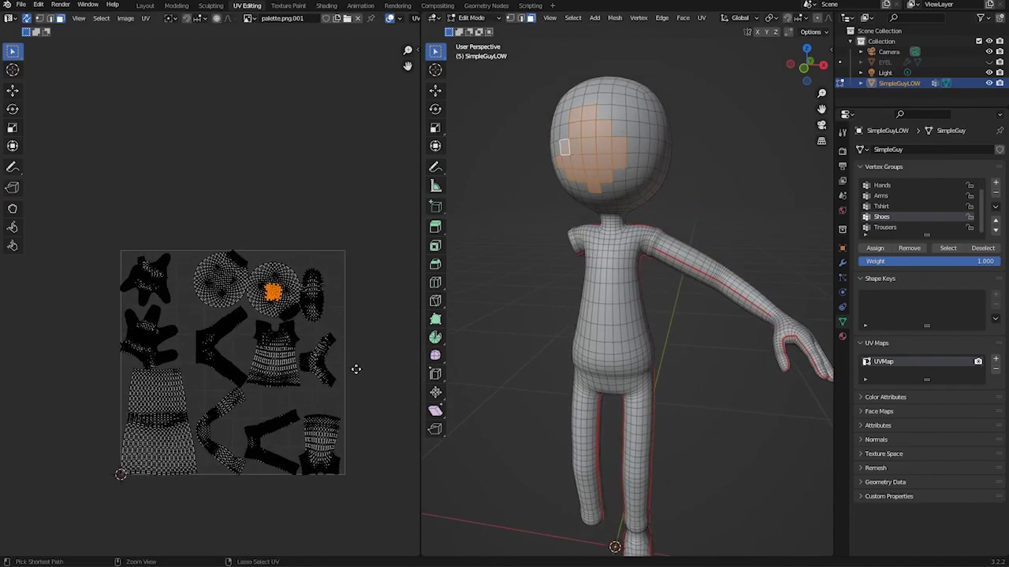
Step: Shrink the whole arm UV island to about half its size and place it above the UV square, with the Move tool active
drag(136, 348, 158, 392)
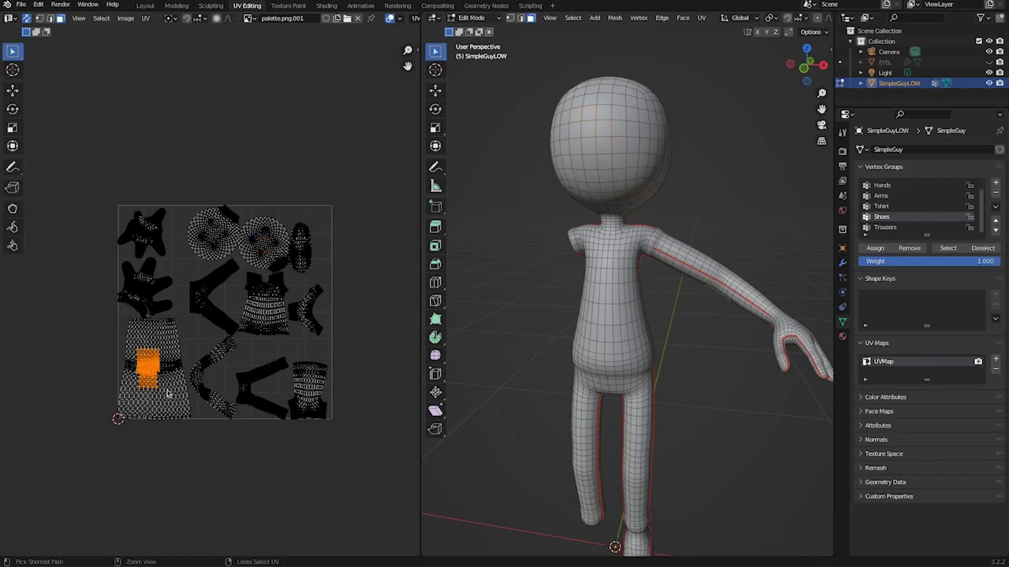
key(ctrl+l)
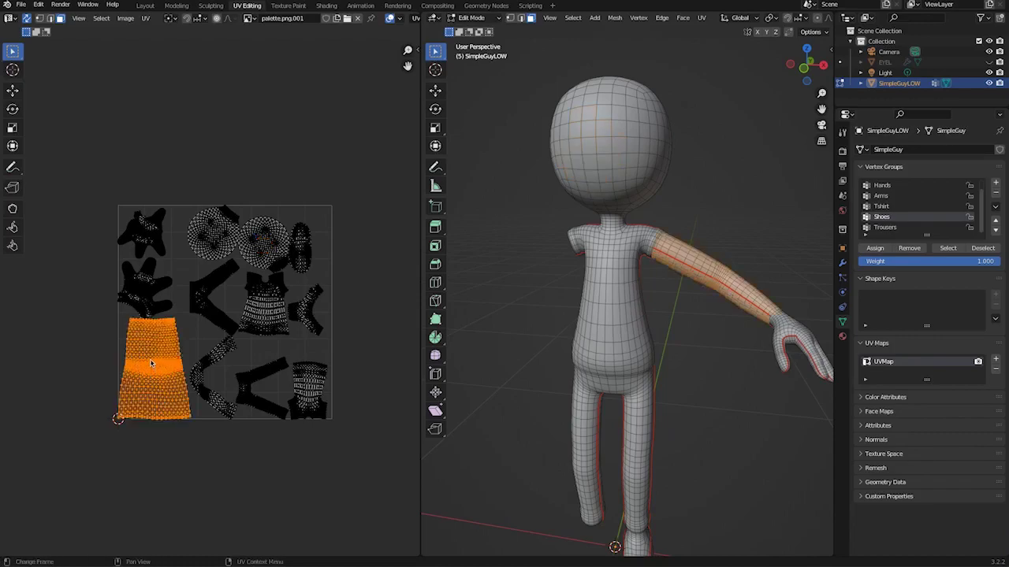
key(s)
drag(172, 327, 260, 117)
key(shift+space)
key(g)
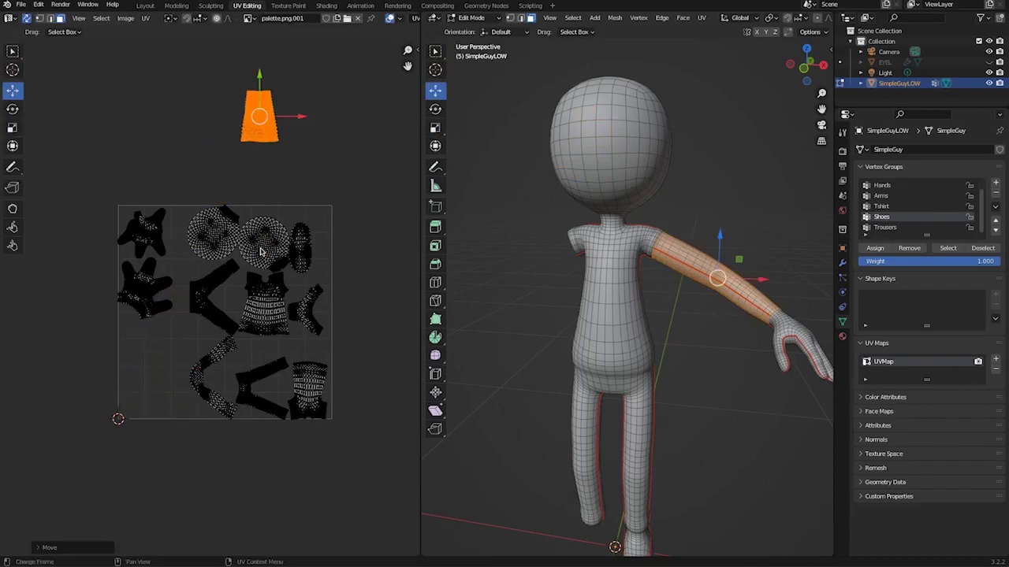
Step: Move the curved shoe-side UV island out above the UV square, by about 0.55 in X and 1.11 in Y
click(261, 251)
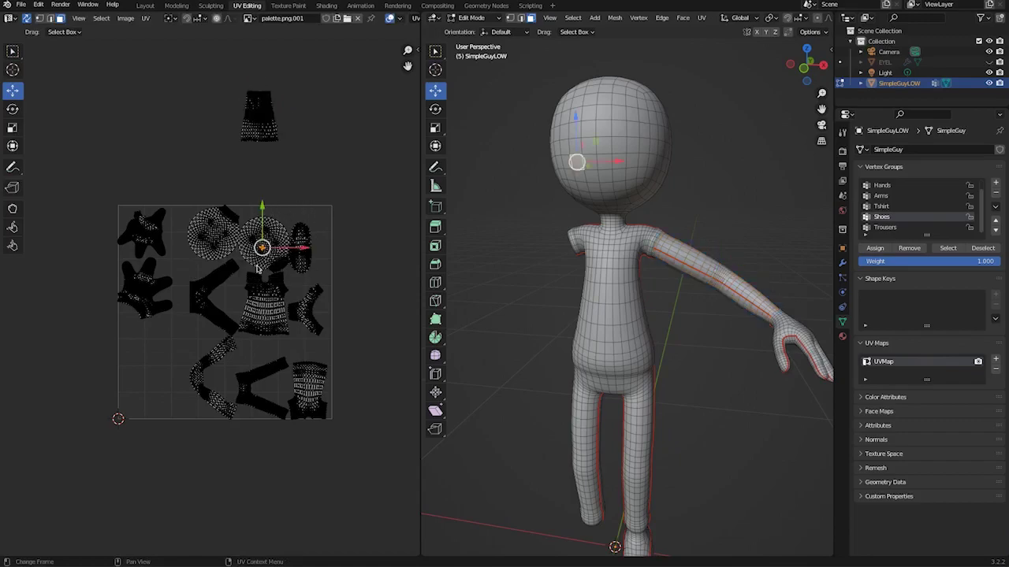
click(213, 357)
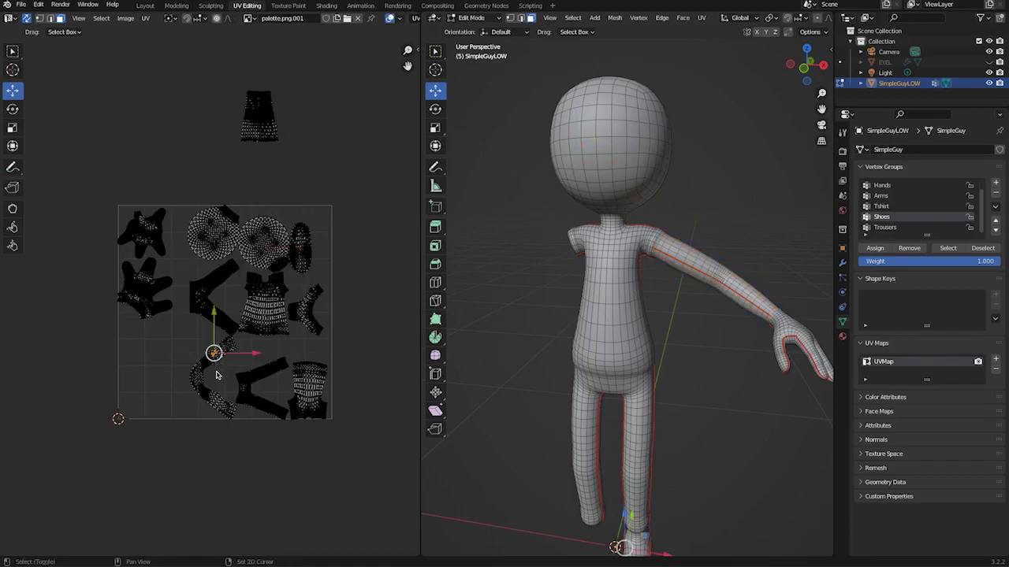
key(l)
click(209, 362)
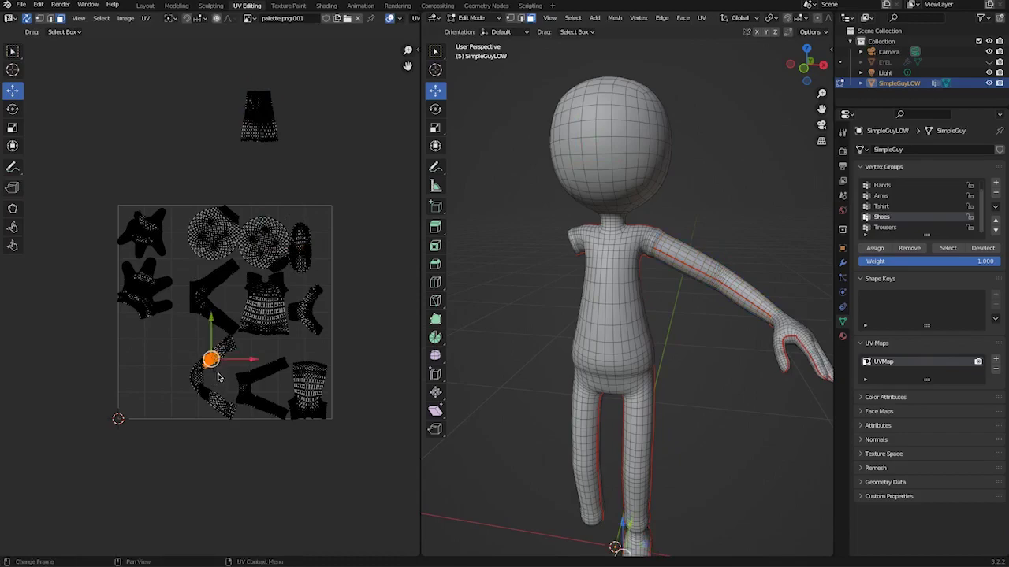
key(g)
click(219, 370)
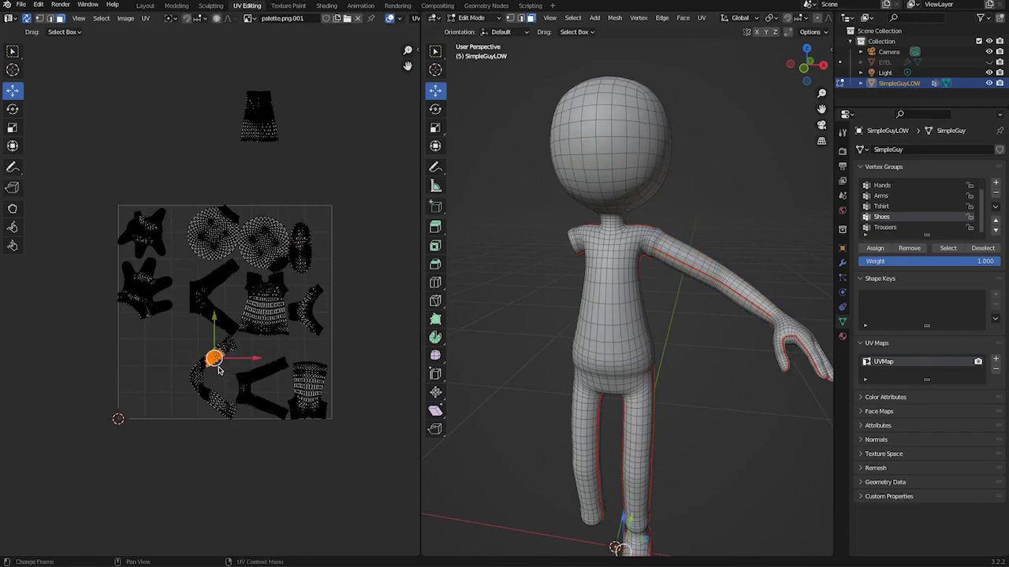
key(l)
key(g)
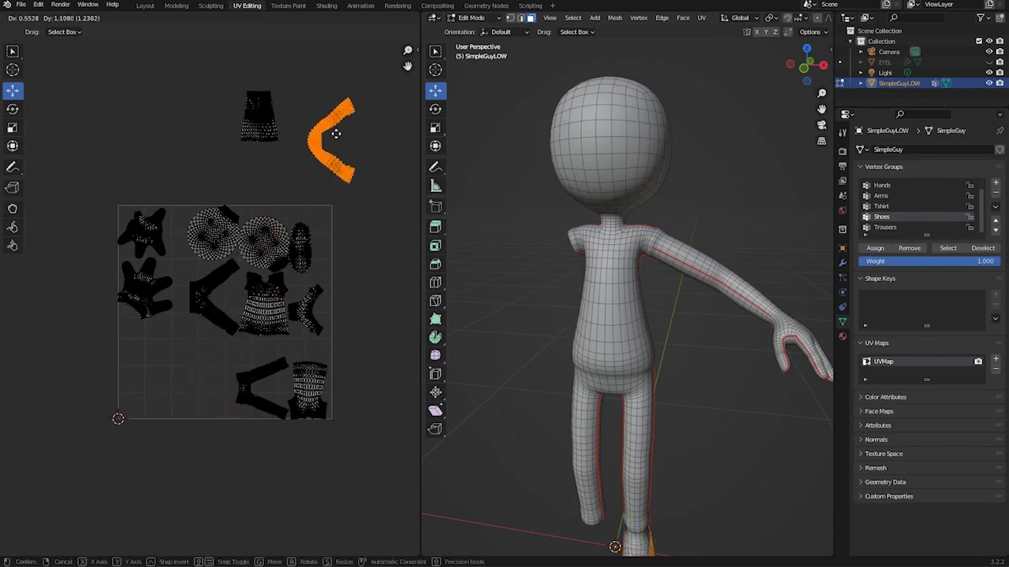
click(338, 135)
Step: Select each of the two hand UV islands in turn and move them out above the UV square
click(142, 291)
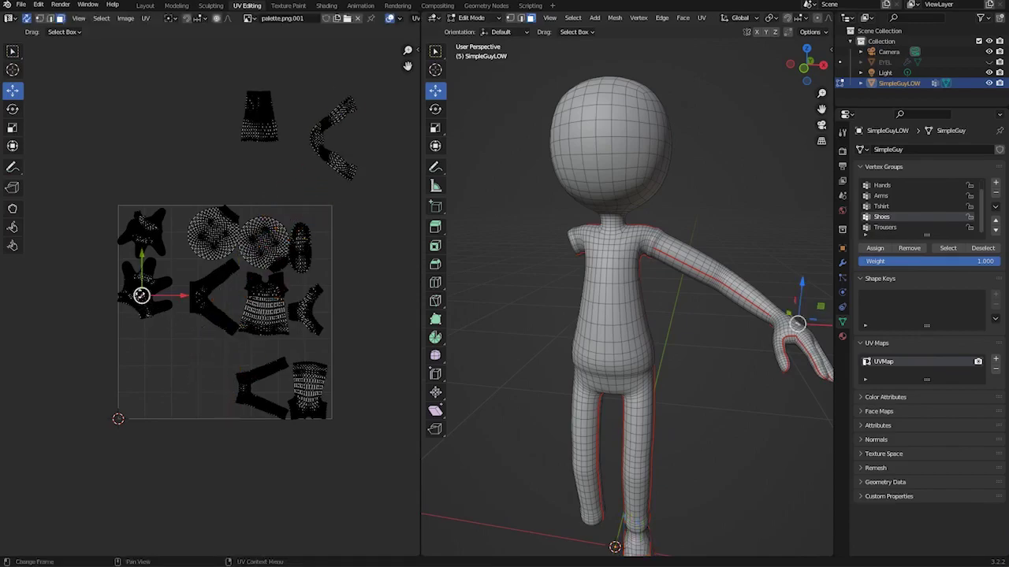
key(l)
drag(144, 288, 141, 116)
click(143, 232)
key(l)
drag(142, 233, 103, 168)
scroll(202, 288, up, 3)
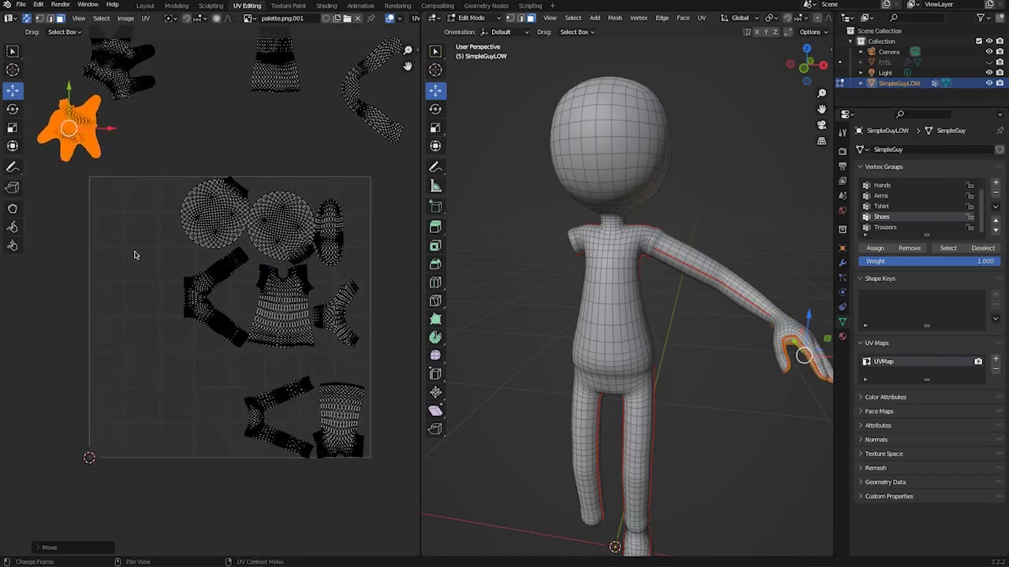
Step: Move each of the two trouser UV islands out of the UV square into the empty space above it
click(262, 305)
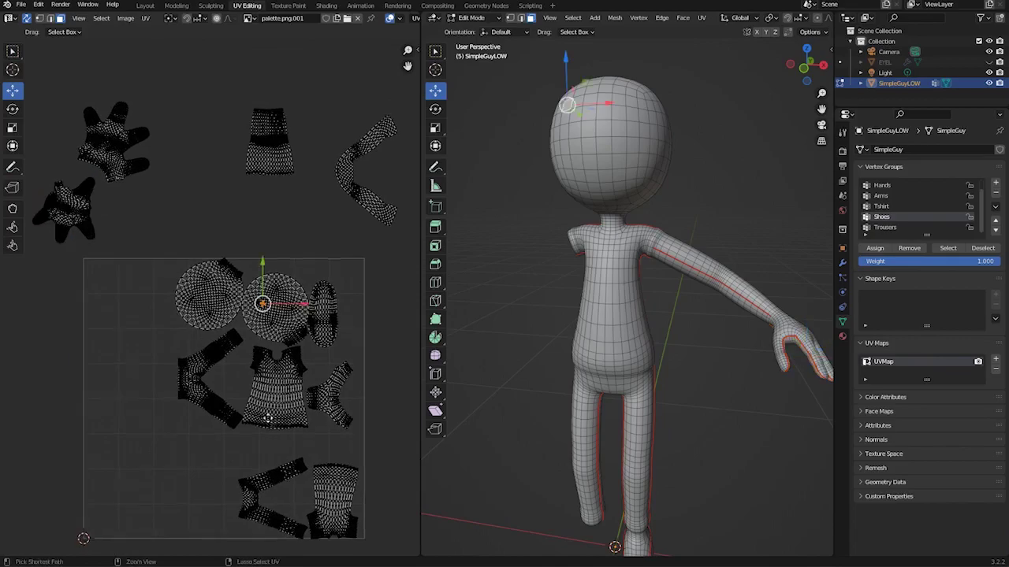
scroll(262, 347, down, 2)
click(199, 371)
key(ctrl+l)
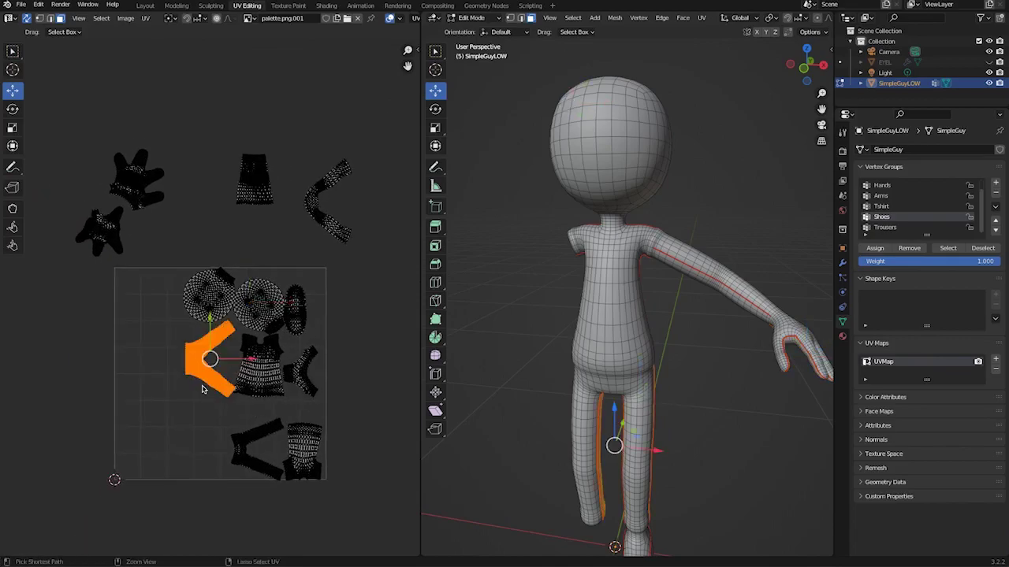
drag(210, 358, 201, 128)
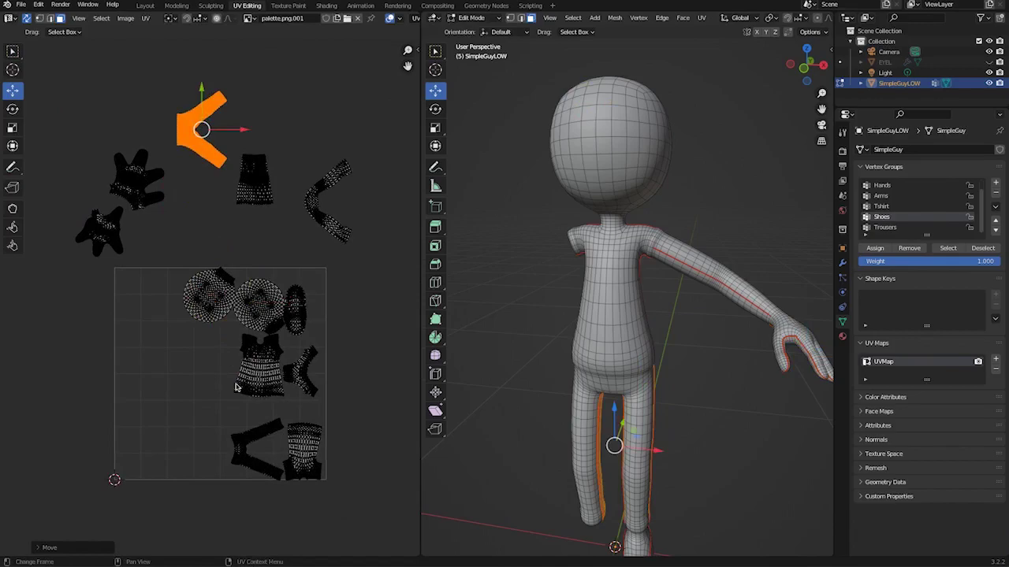
click(237, 447)
key(ctrl+l)
drag(257, 449, 282, 115)
Step: Move the whole back-of-head UV island out to just above the UV square
click(214, 308)
key(ctrl+l)
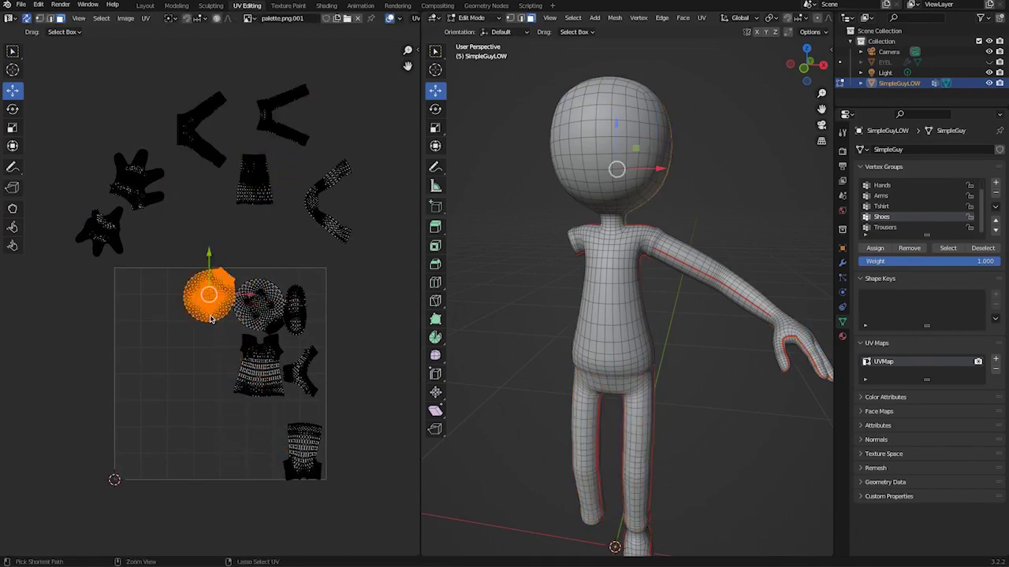
drag(214, 307, 213, 246)
Step: Move the front head UV island into the lower-left area of the UV square and rotate it upright, neck downward
click(257, 307)
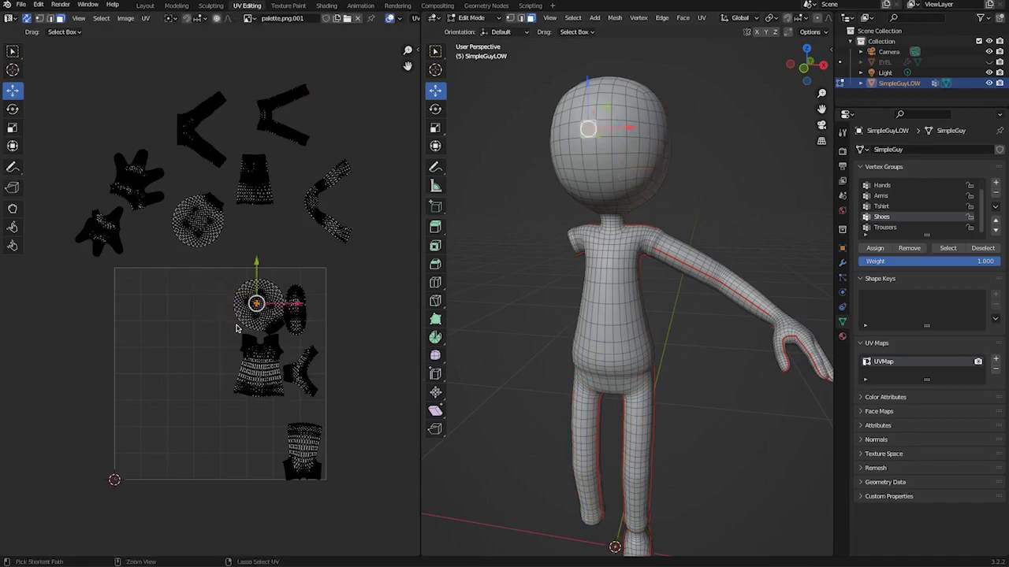
key(ctrl+l)
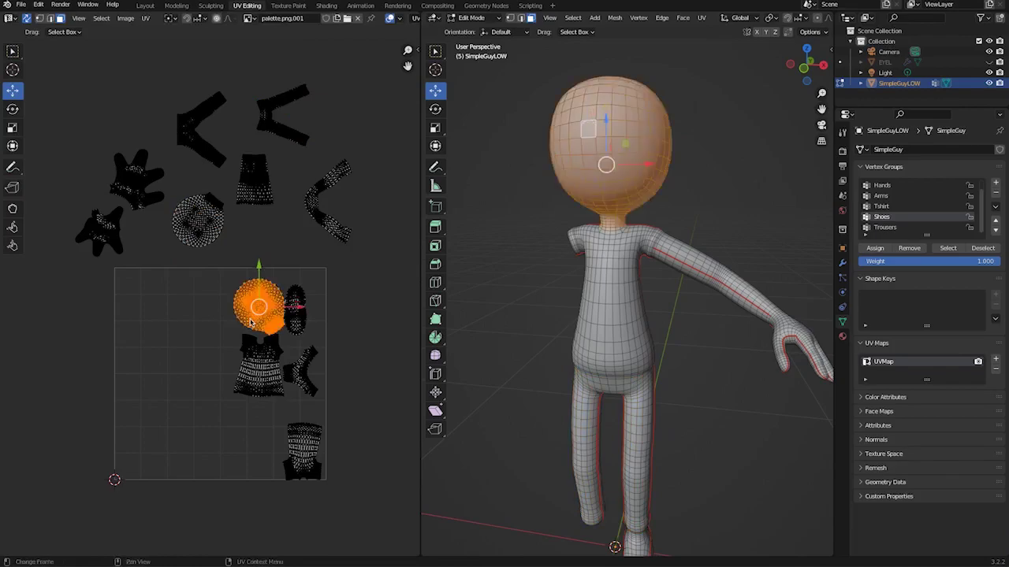
drag(256, 318, 165, 445)
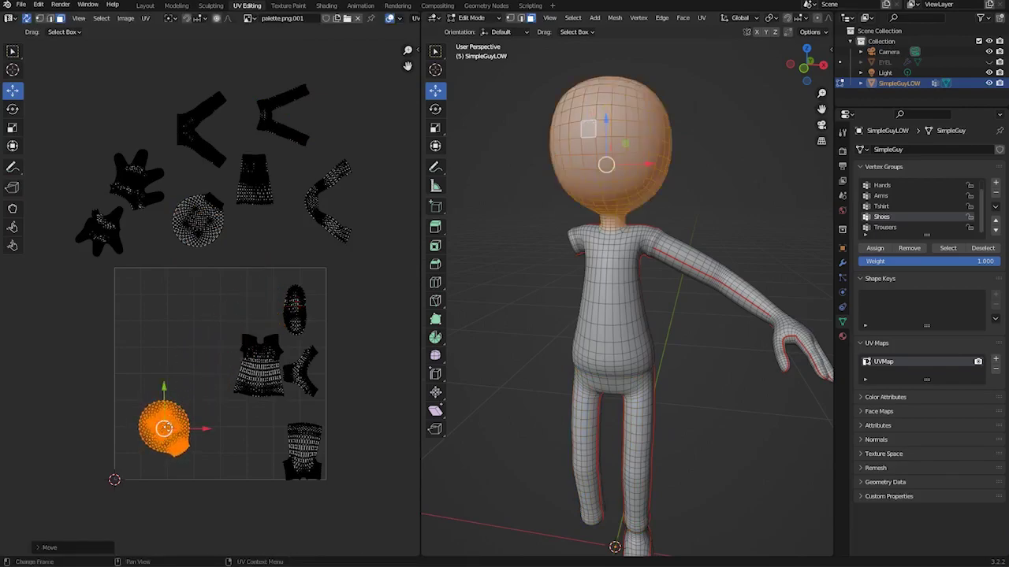
key(r)
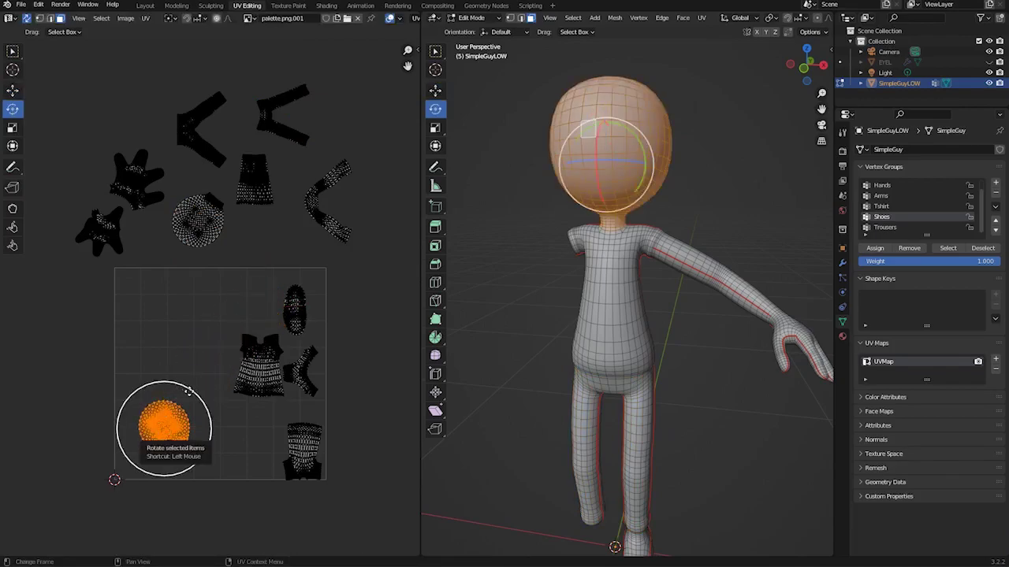
drag(189, 393, 200, 413)
Step: Enlarge the front head UV island to about 1.8 times its size and fit it into the UV square's lower-left corner
key(shift+space)
key(s)
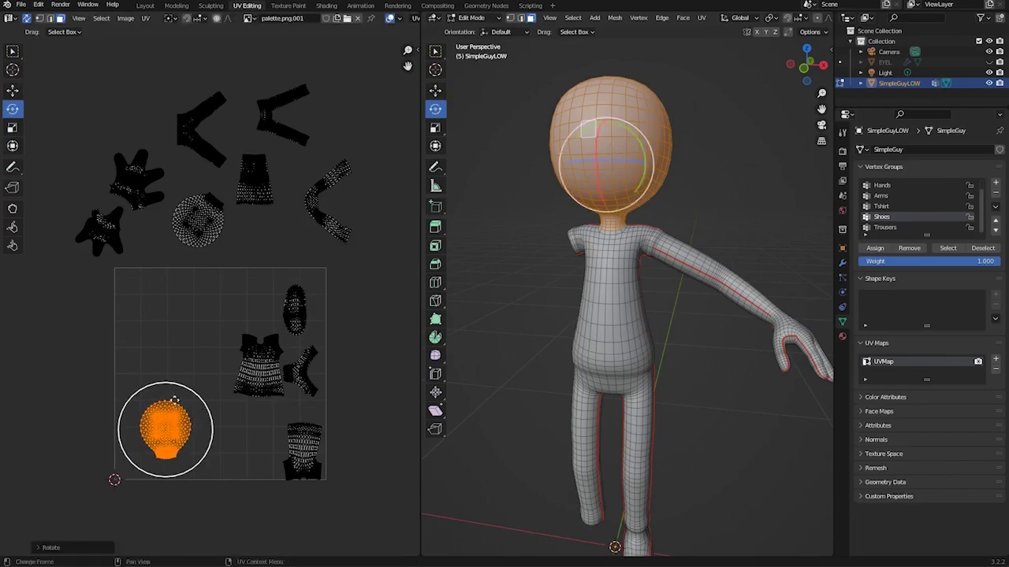
drag(187, 380, 224, 358)
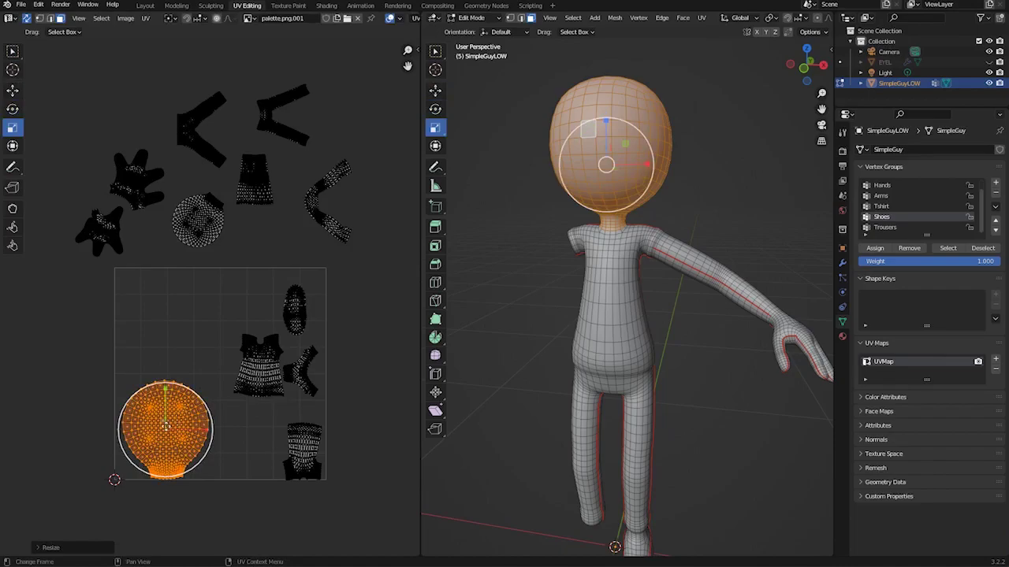
key(shift+space)
key(g)
drag(164, 428, 161, 423)
scroll(205, 418, up, 1)
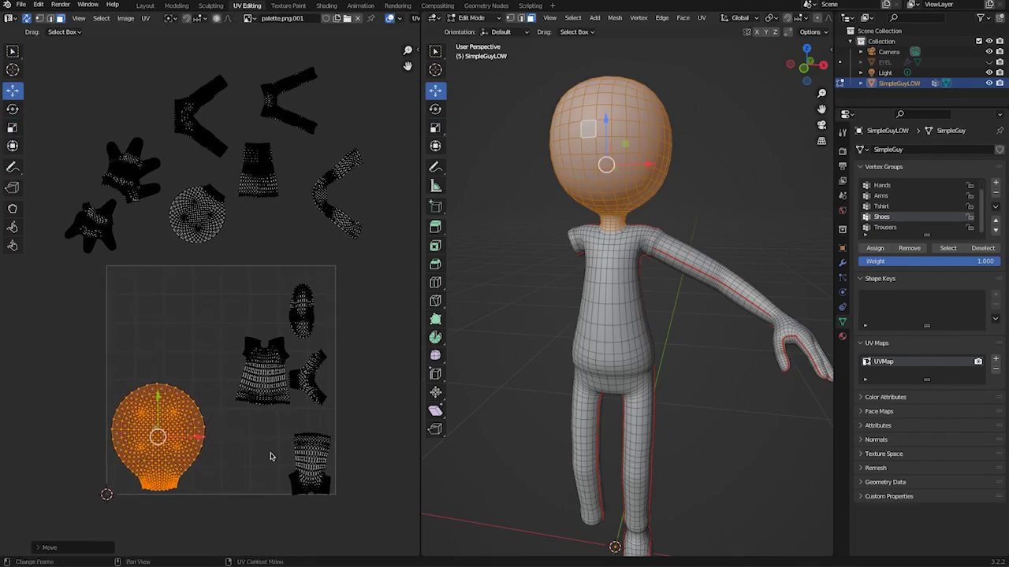
Step: Turn the back T-shirt UV island about 180° to stand upright in the lower-right corner, and place the front T-shirt island beside it
click(307, 467)
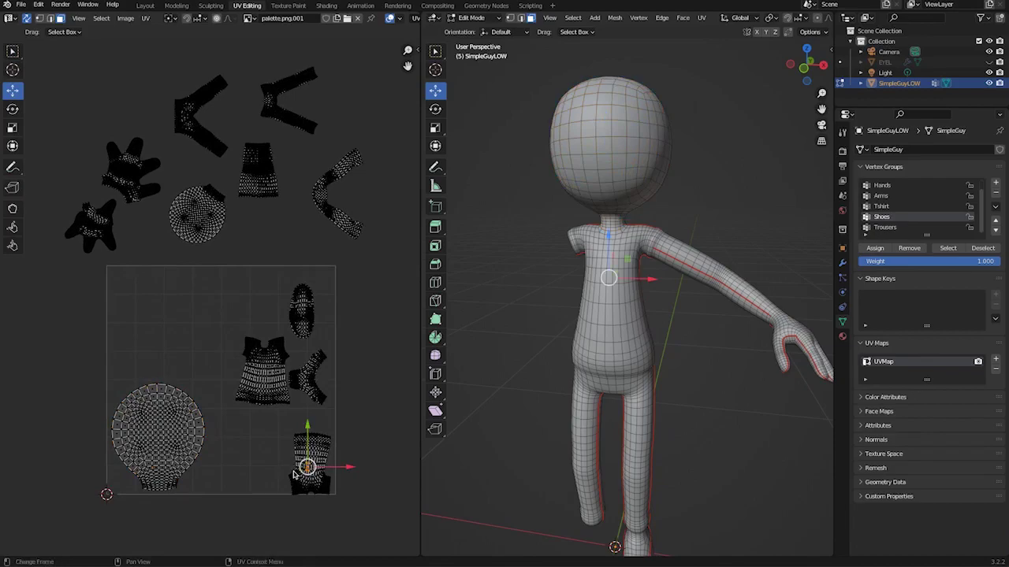
key(ctrl+l)
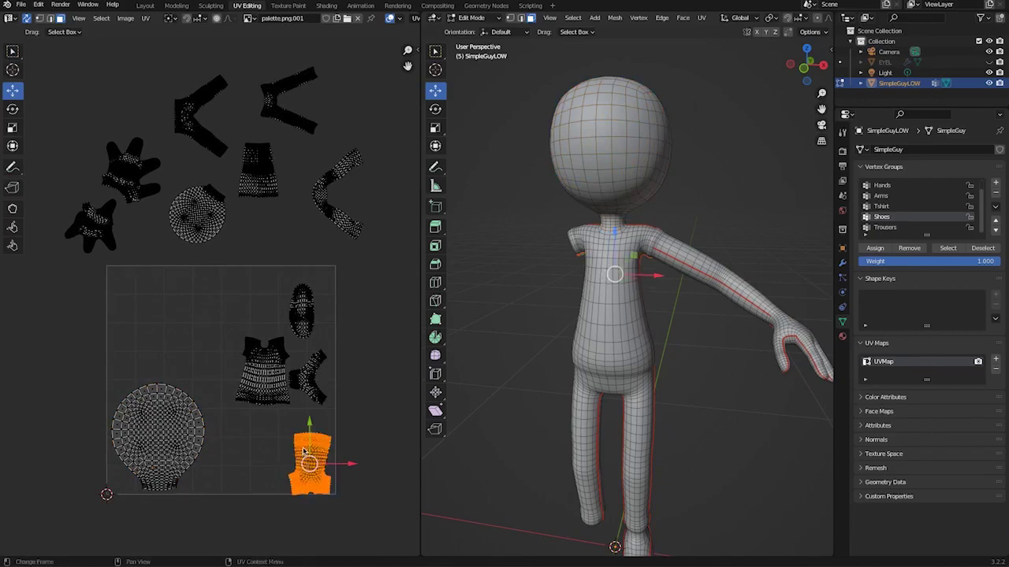
key(r)
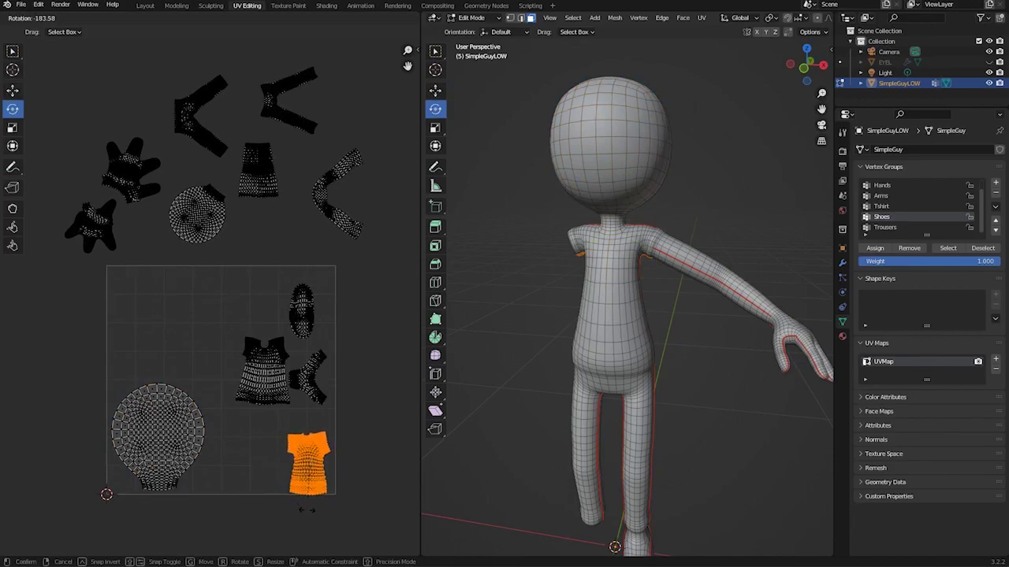
click(300, 486)
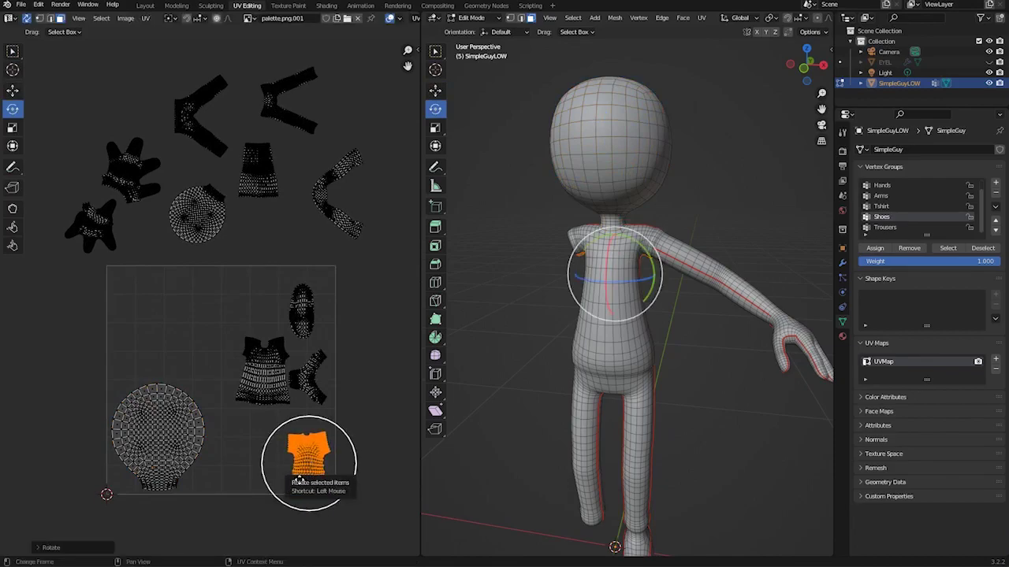
key(g)
drag(309, 464, 311, 459)
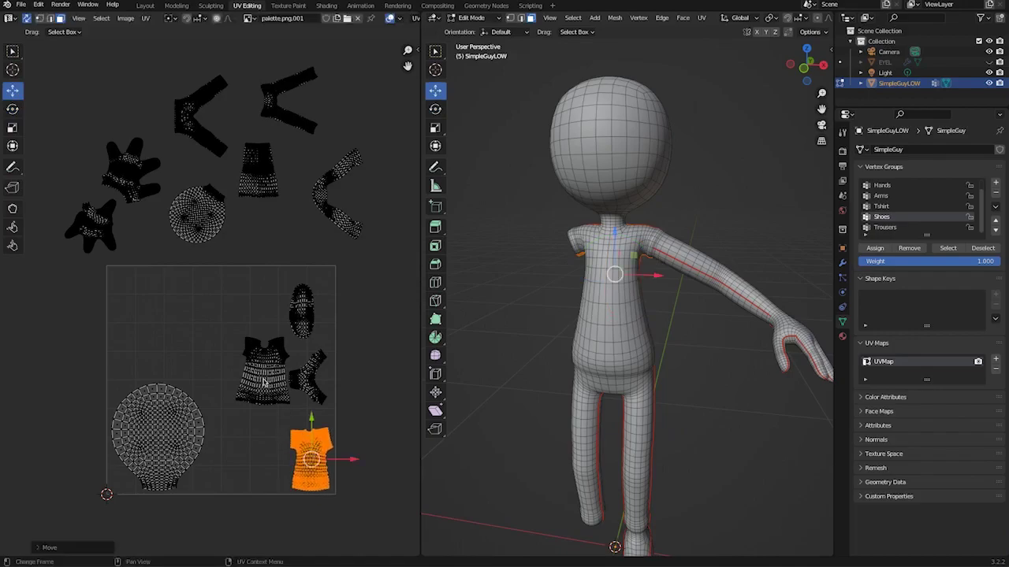
click(261, 379)
drag(261, 379, 260, 459)
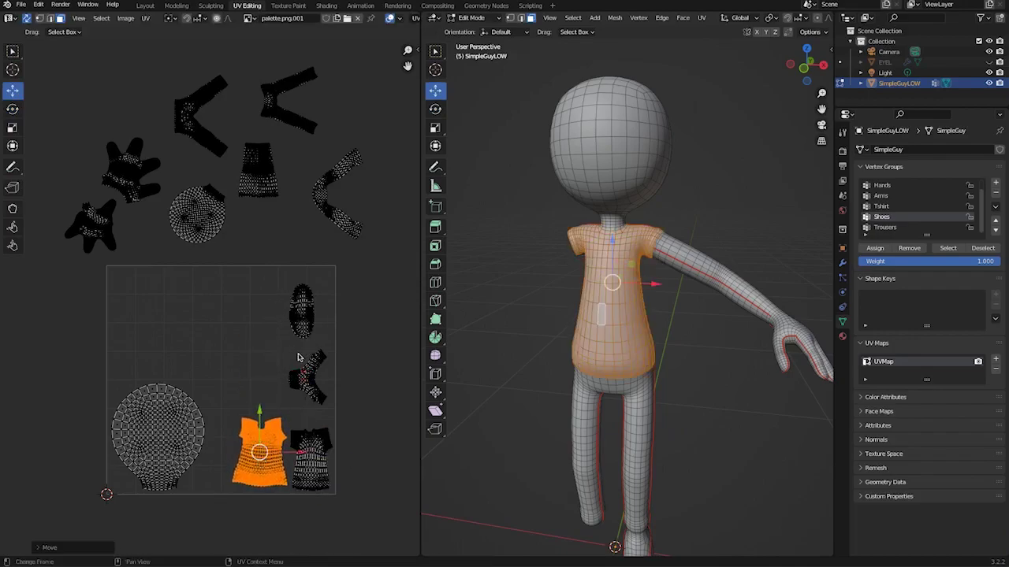
Step: Move the oval and the forked shoe UV islands closer to the right edge of the UV square
click(303, 378)
click(290, 311)
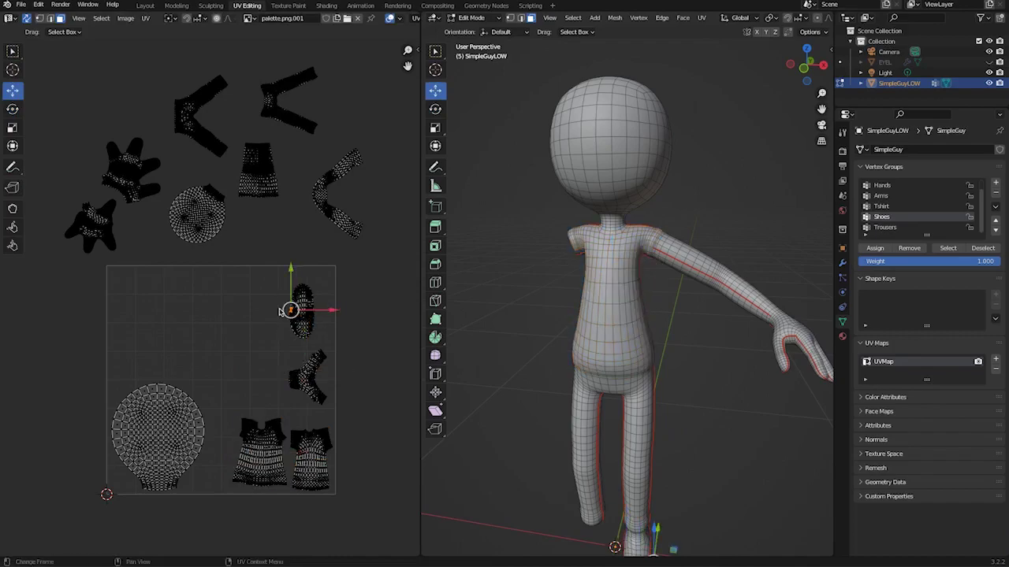
key(ctrl+l)
key(g)
click(296, 313)
click(308, 376)
key(ctrl+l)
drag(309, 374, 313, 367)
Step: Rotate the back-of-head UV island upright and place it inside the UV square directly above the large head island
click(205, 219)
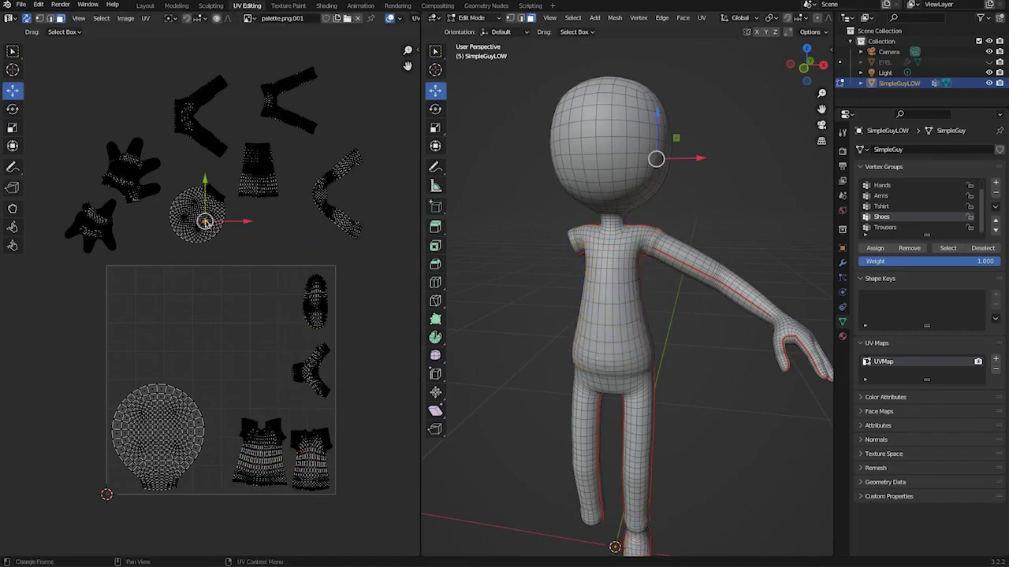
key(ctrl+l)
key(r)
drag(211, 175, 211, 250)
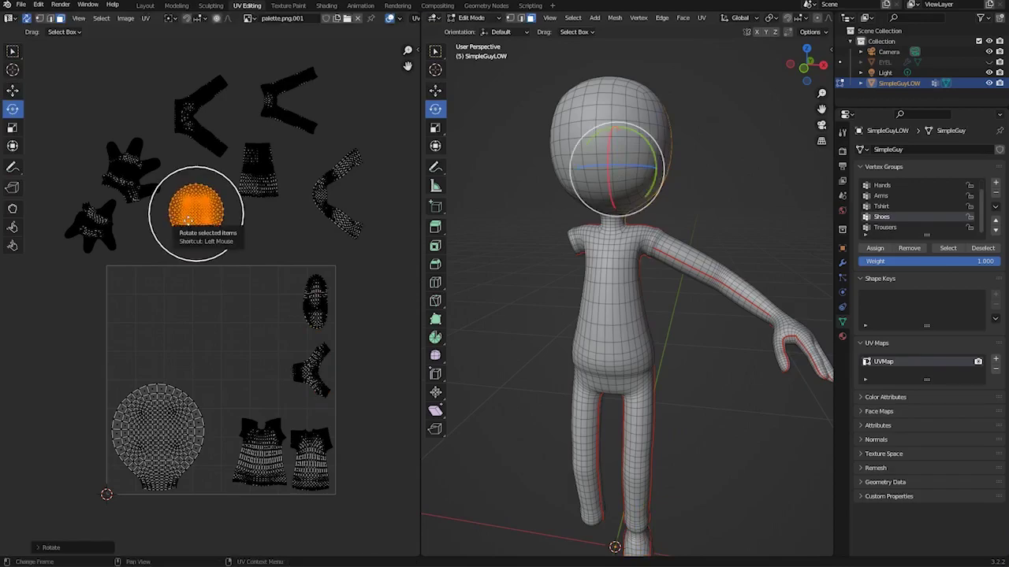
key(g)
drag(197, 213, 138, 344)
ctrl+middle_drag(150, 196, 151, 176)
middle_drag(151, 269, 152, 339)
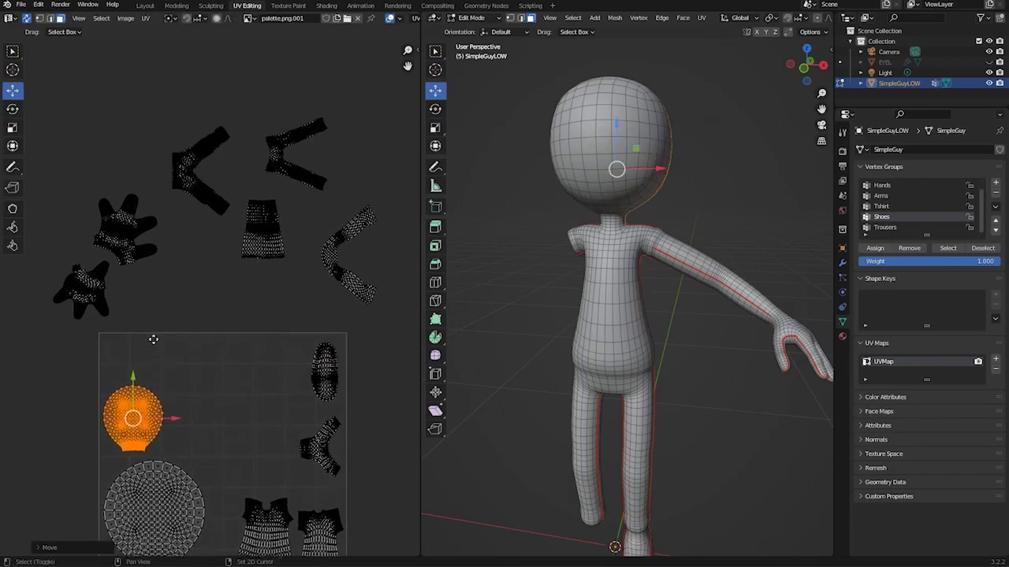
Step: Rotate the larger trouser UV island so its legs point down and place it above the front T-shirt island
click(194, 186)
key(ctrl+l)
key(r)
drag(237, 150, 209, 215)
key(g)
drag(203, 179, 238, 455)
click(238, 455)
Step: Rotate the remaining trouser UV island so its legs point down and place it beside the back-of-head island
click(295, 153)
key(l)
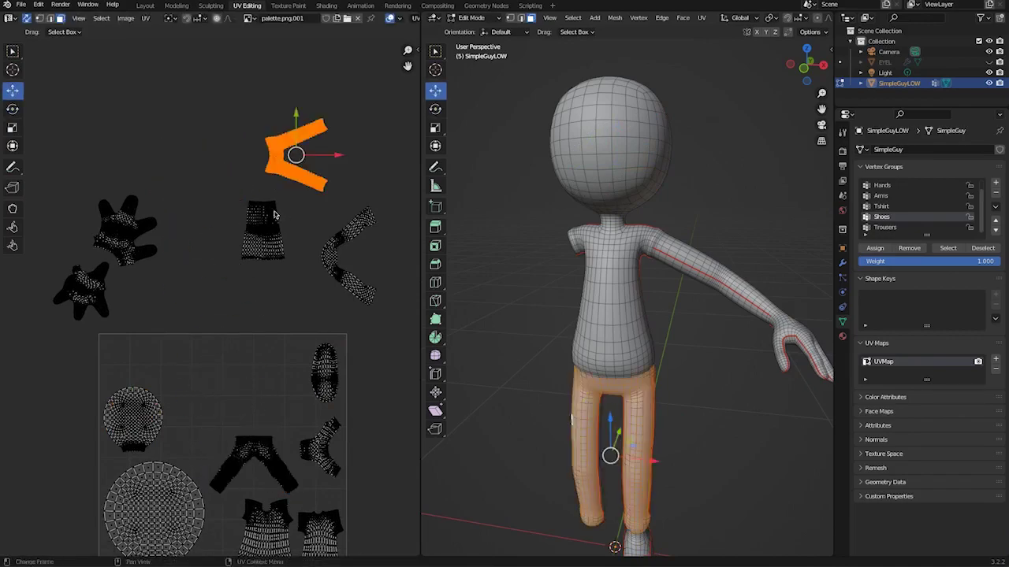
key(r)
key(g)
drag(336, 154, 194, 425)
Step: Select both hand UV islands, shrink and rotate them, and place them in the upper-left corner of the UV square
key(l)
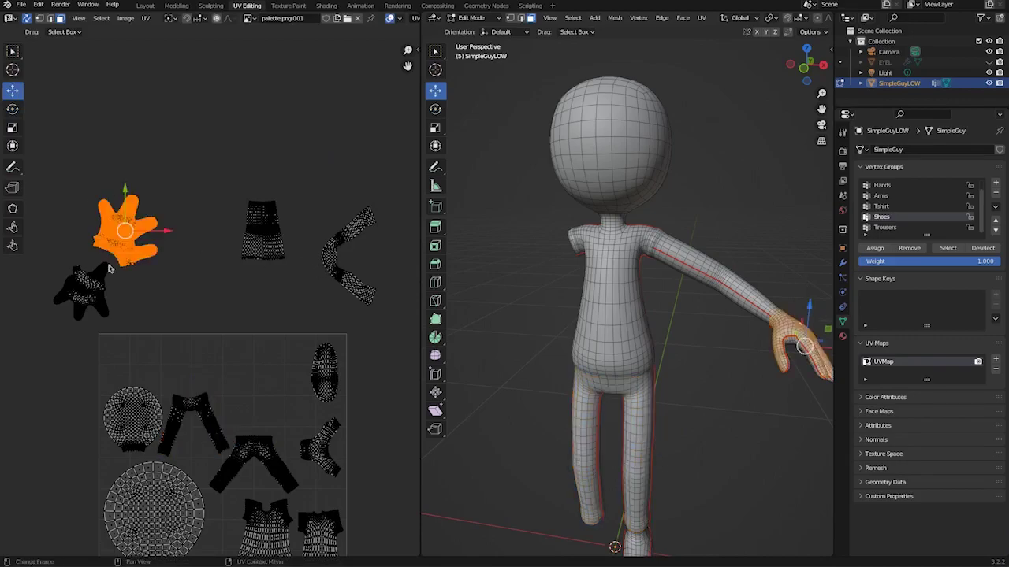
key(l)
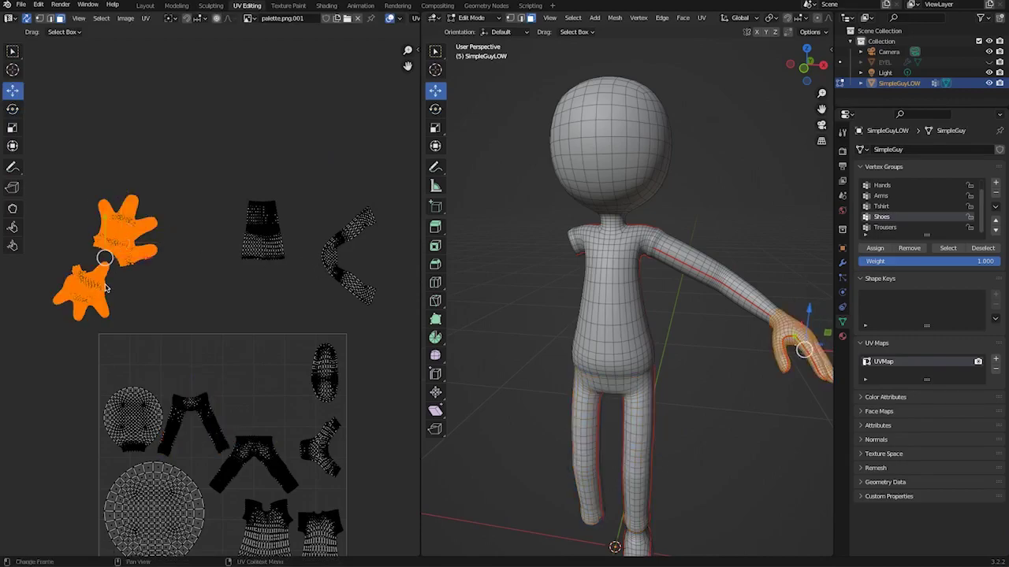
key(shift+space)
key(s)
key(g)
drag(114, 276, 138, 361)
key(r)
key(g)
Step: Move the arm UV island beside the shoe islands and the curved shoe-side island into the gap between the arm and hand islands
click(249, 246)
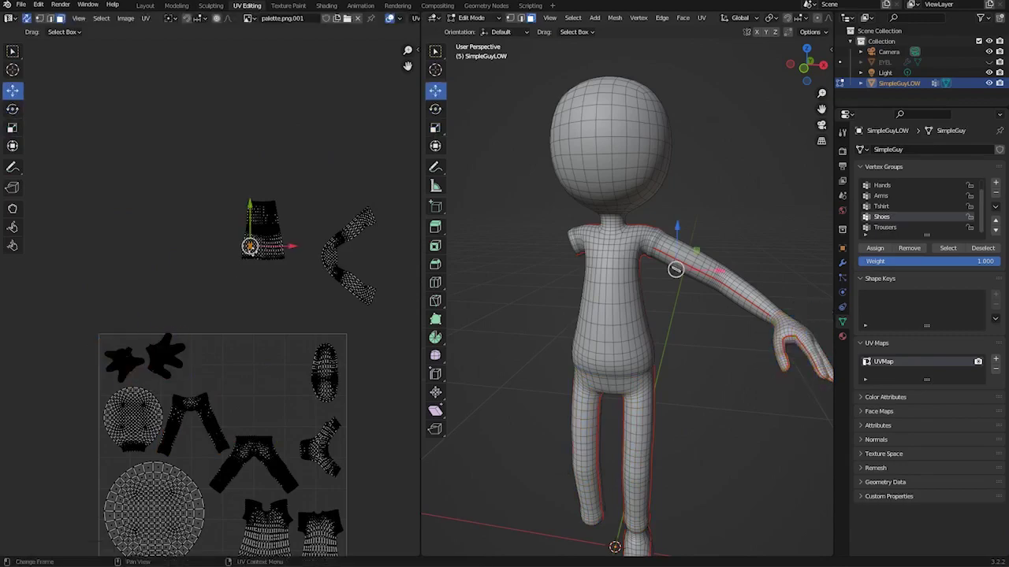
key(l)
drag(260, 236, 280, 402)
click(342, 284)
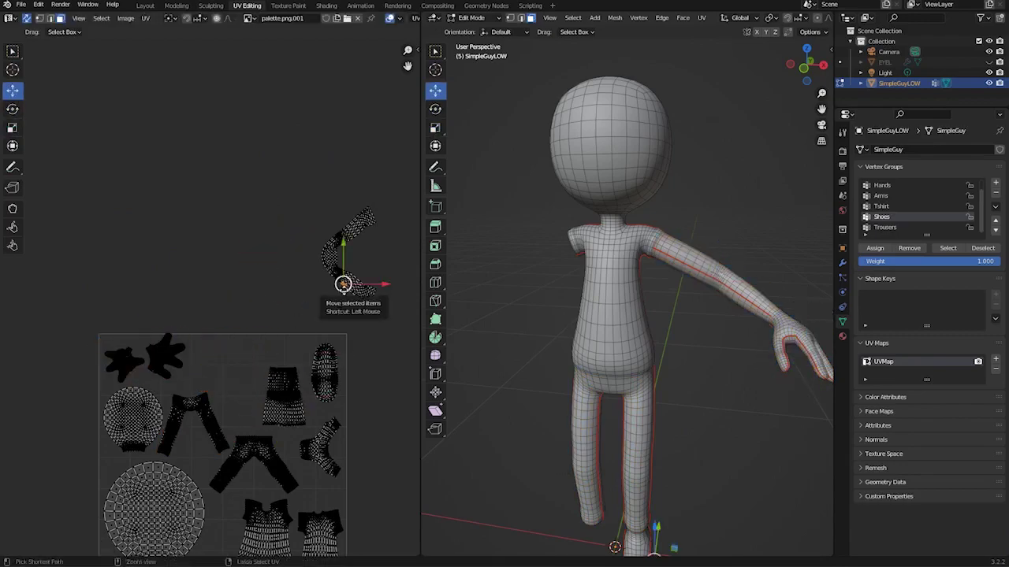
key(ctrl+l)
drag(341, 258, 225, 384)
scroll(224, 376, down, 2)
middle_drag(289, 299, 285, 236)
scroll(285, 237, up, 2)
Step: Display the material properties of SimpleguyMat and return the character to Object Mode
click(166, 114)
click(126, 19)
drag(79, 185, 359, 534)
click(730, 336)
click(842, 336)
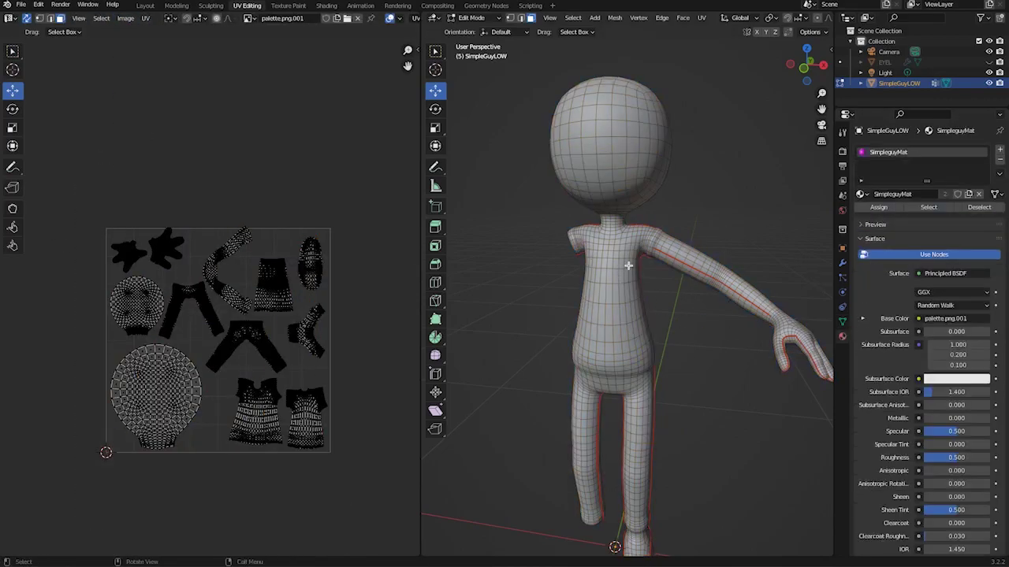
click(471, 17)
click(473, 24)
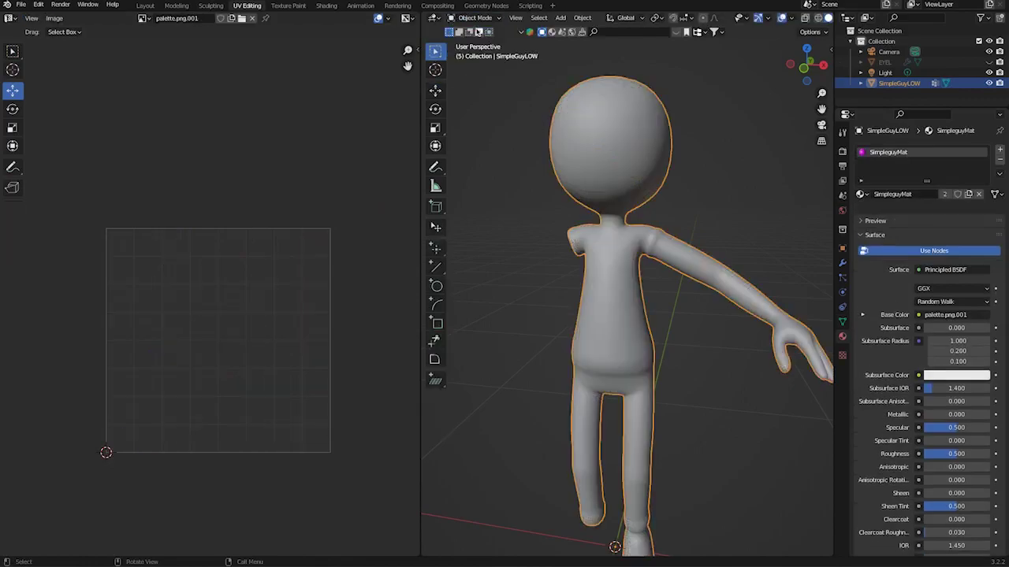
middle_drag(611, 284, 607, 311)
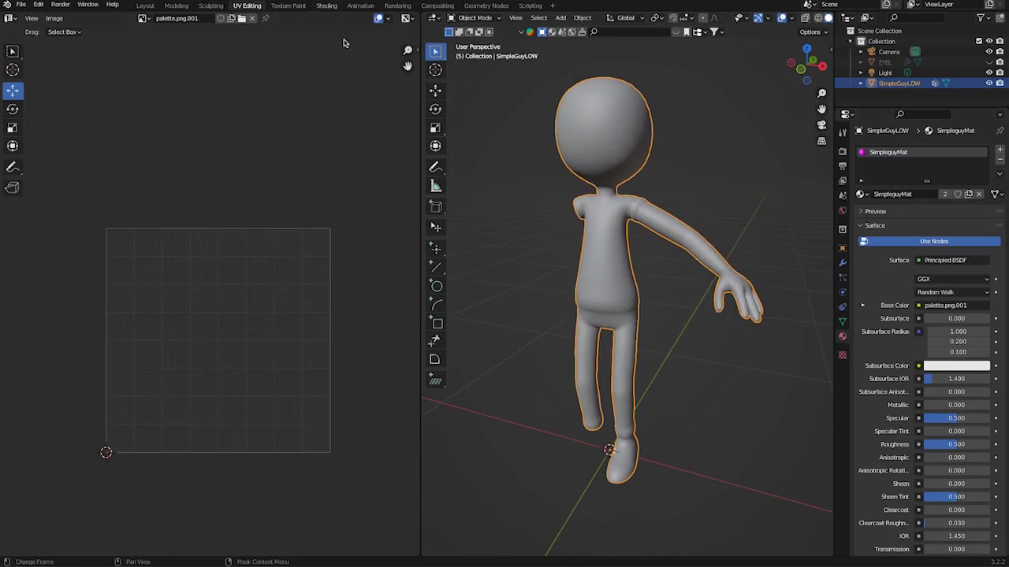
Step: In the Shading workspace, delete the Principled BSDF node and connect the palette.png.001 Color output to the Material Output's Surface
click(327, 6)
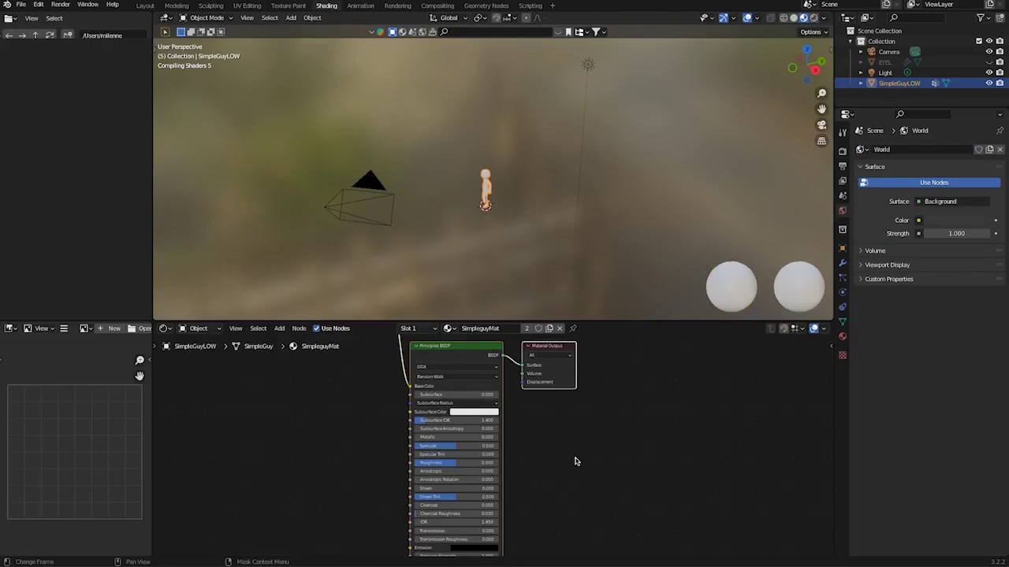
key(x)
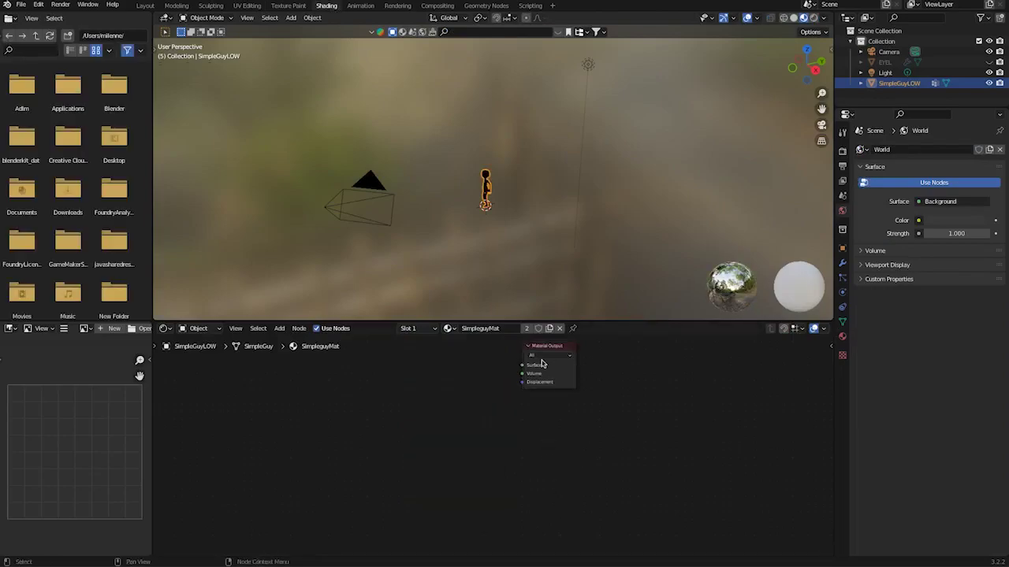
middle_drag(514, 413, 547, 541)
middle_drag(489, 487, 508, 482)
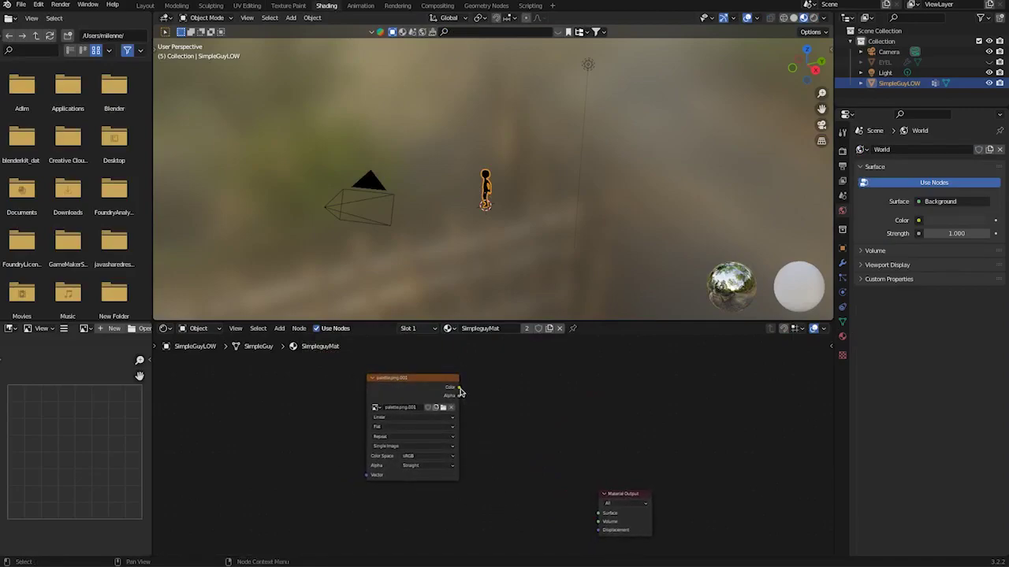
drag(459, 389, 599, 513)
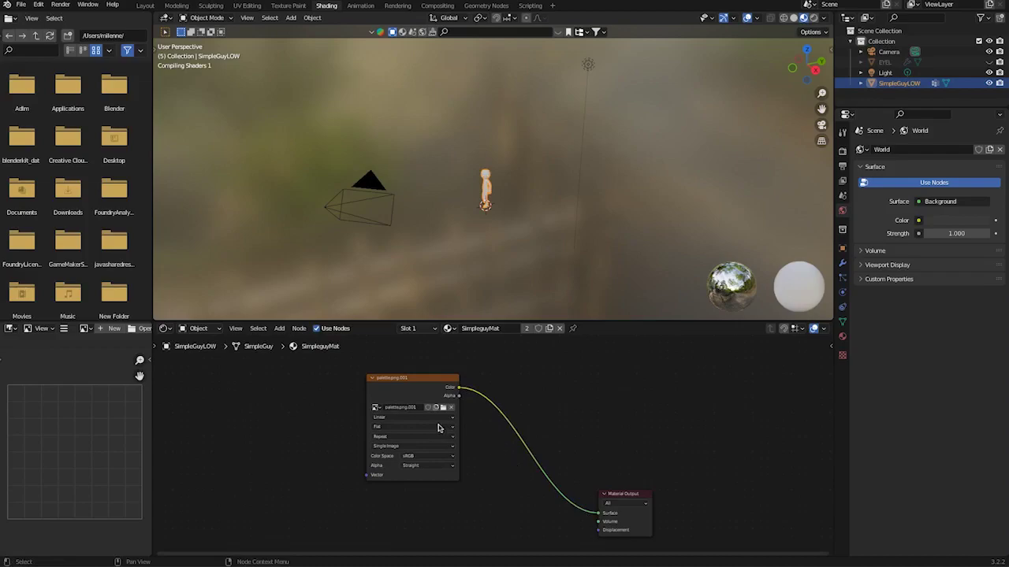
Step: Move the palette.png.001 image texture node closer to the Material Output node and view the character from the front
scroll(426, 417, up, 2)
drag(423, 358, 555, 409)
middle_drag(502, 224, 555, 226)
scroll(456, 198, up, 1)
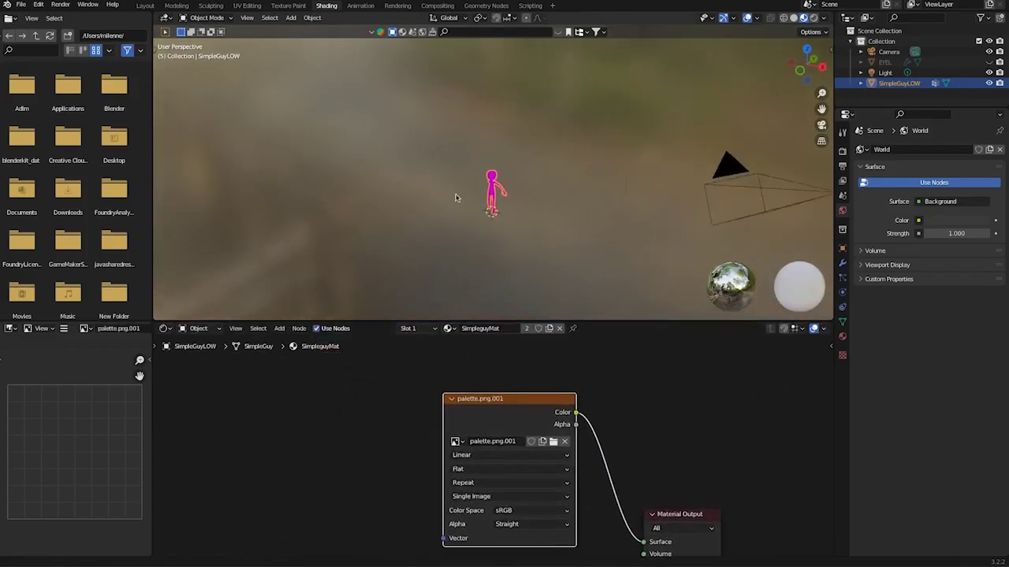
middle_drag(455, 198, 433, 198)
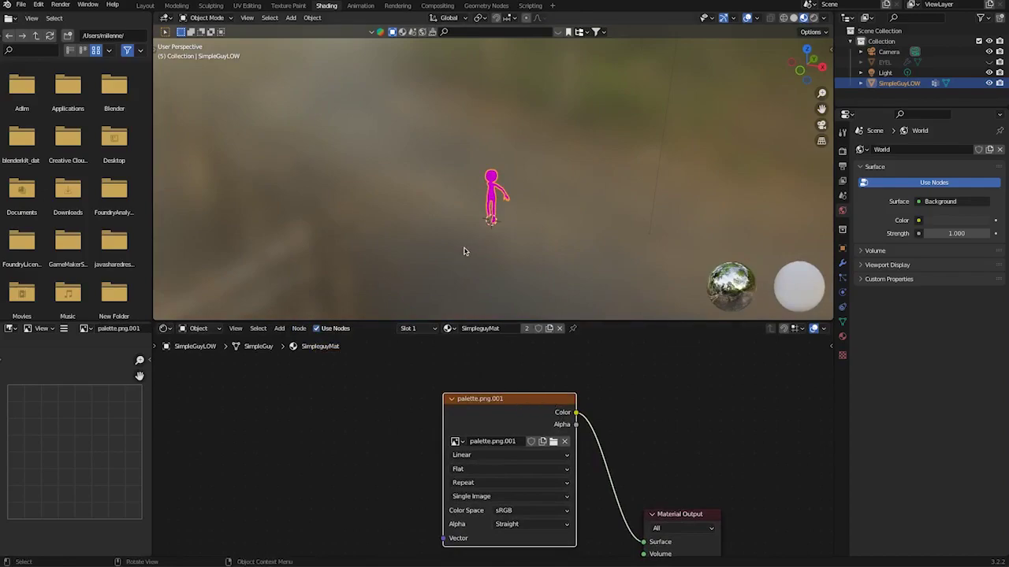
Step: Remove the SimpleguyMat material slot from the SimpleGuyLOW character and create a new material in its place
click(491, 219)
click(842, 337)
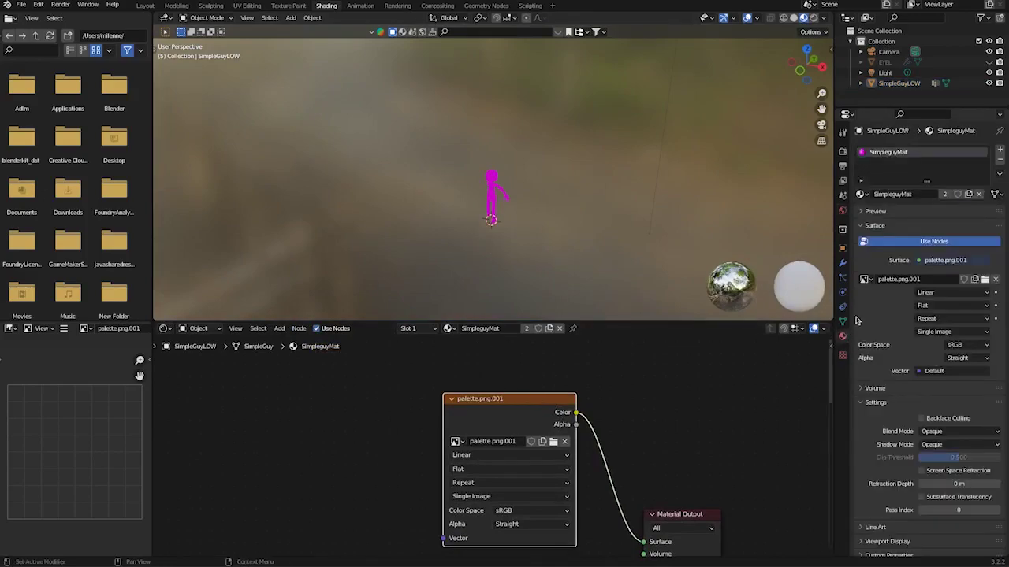
click(999, 159)
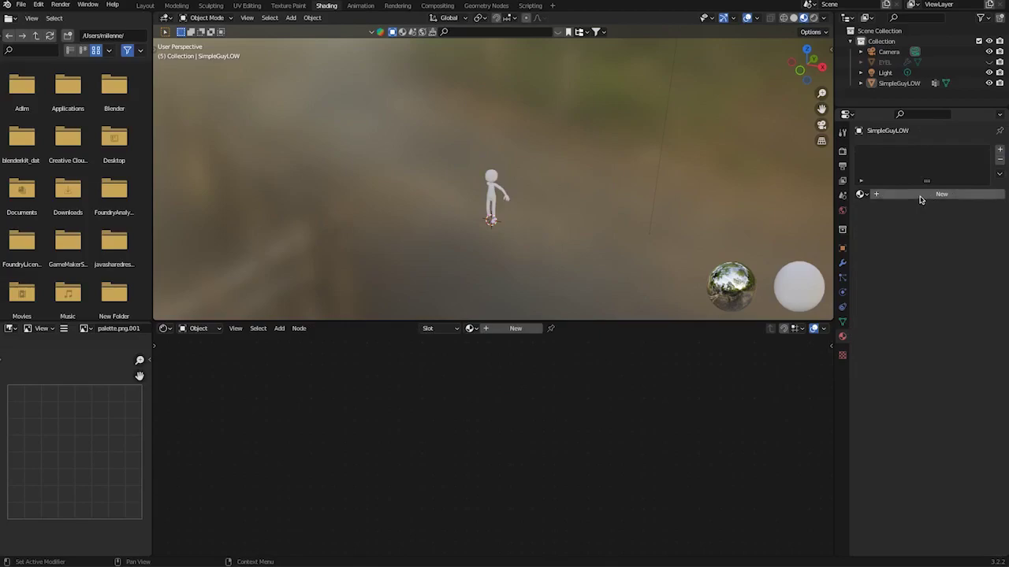
click(928, 197)
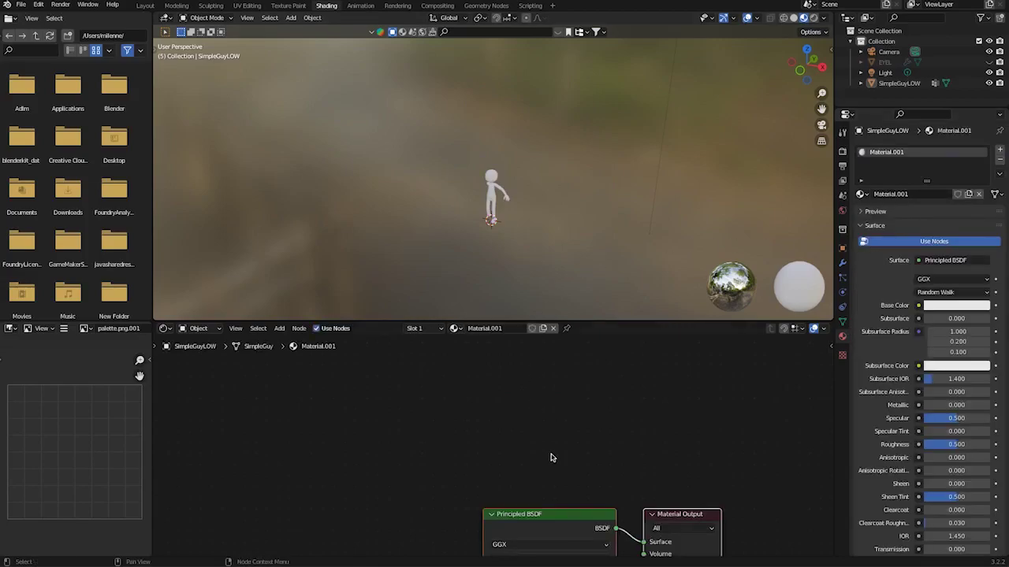
scroll(554, 385, down, 5)
drag(566, 385, 551, 365)
click(279, 328)
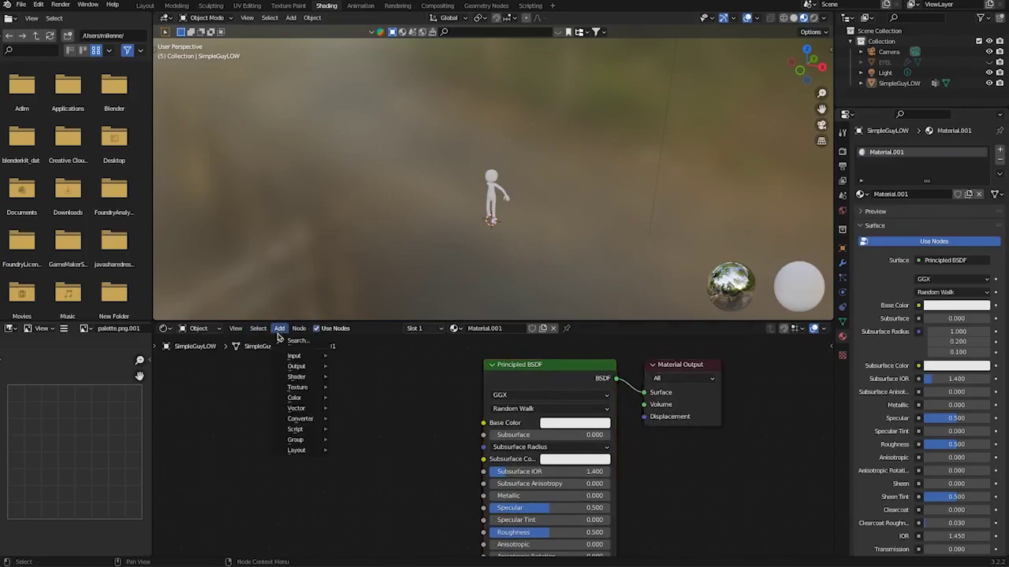
click(283, 341)
scroll(299, 339, down, 10)
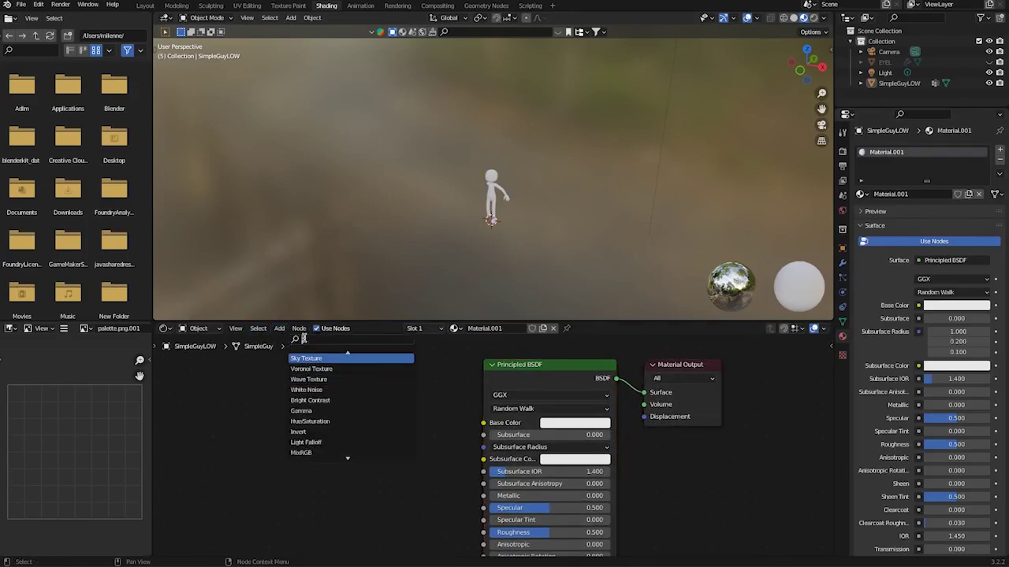
key(Escape)
Step: Add a Checker Texture node beside the Principled BSDF, connect its Color output to Base Color, and preview the material on the character
click(281, 329)
mouse_move(298, 387)
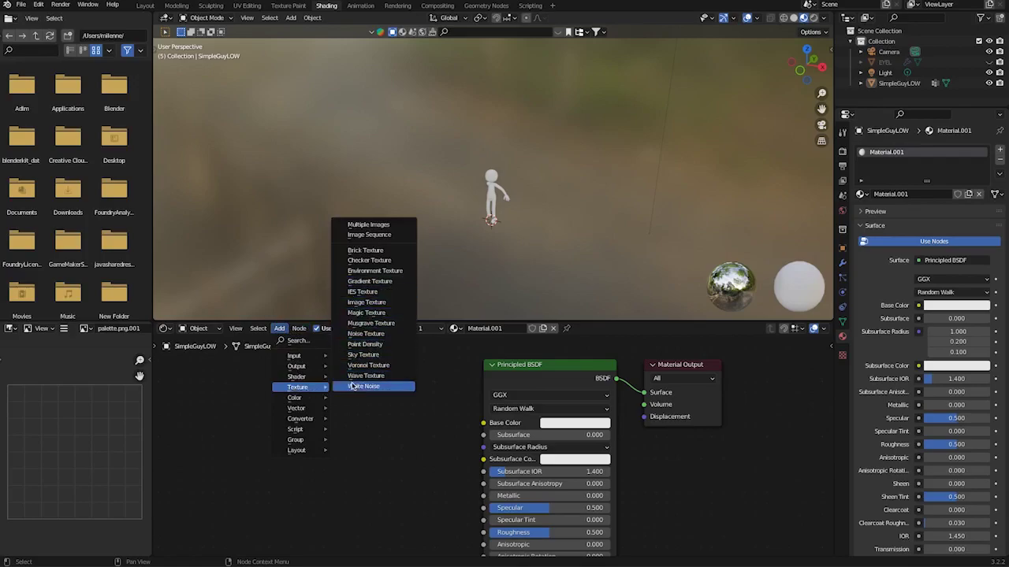
click(359, 260)
click(307, 401)
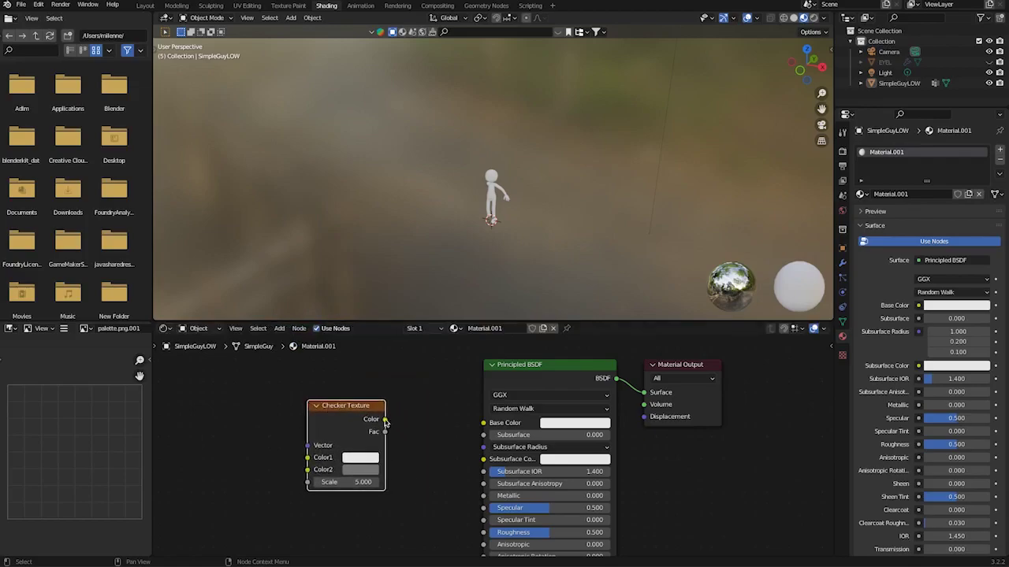
drag(385, 420, 483, 424)
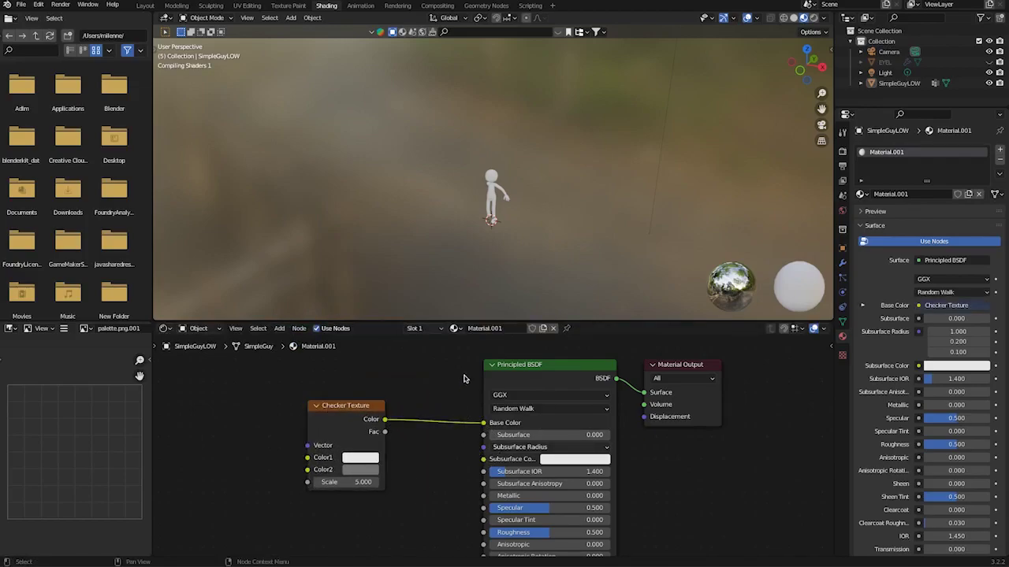
click(794, 17)
mouse_move(446, 185)
ctrl+middle_down()
mouse_move(375, 119)
mouse_move(410, 144)
ctrl+middle_up()
click(803, 17)
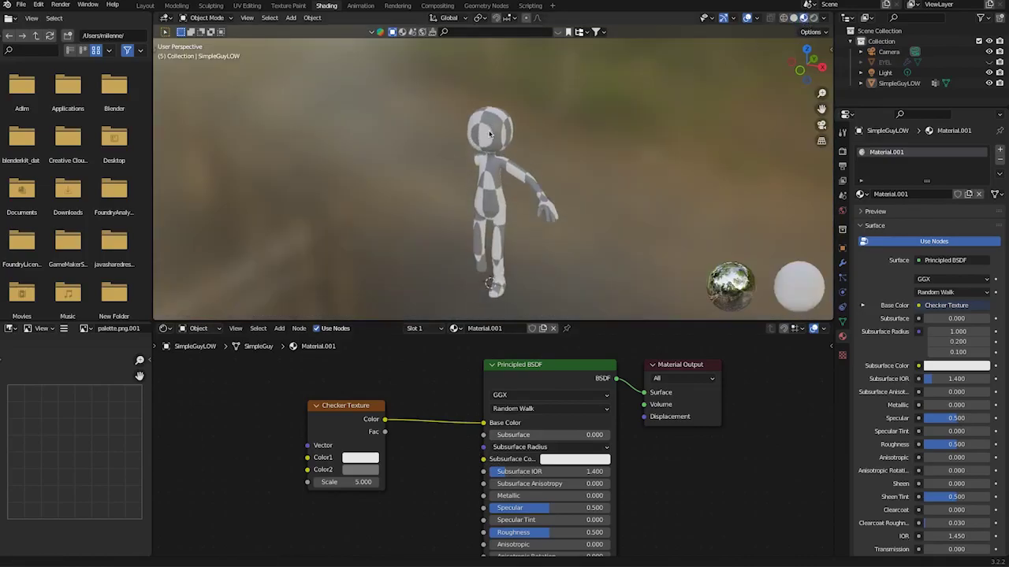
scroll(475, 175, up, 4)
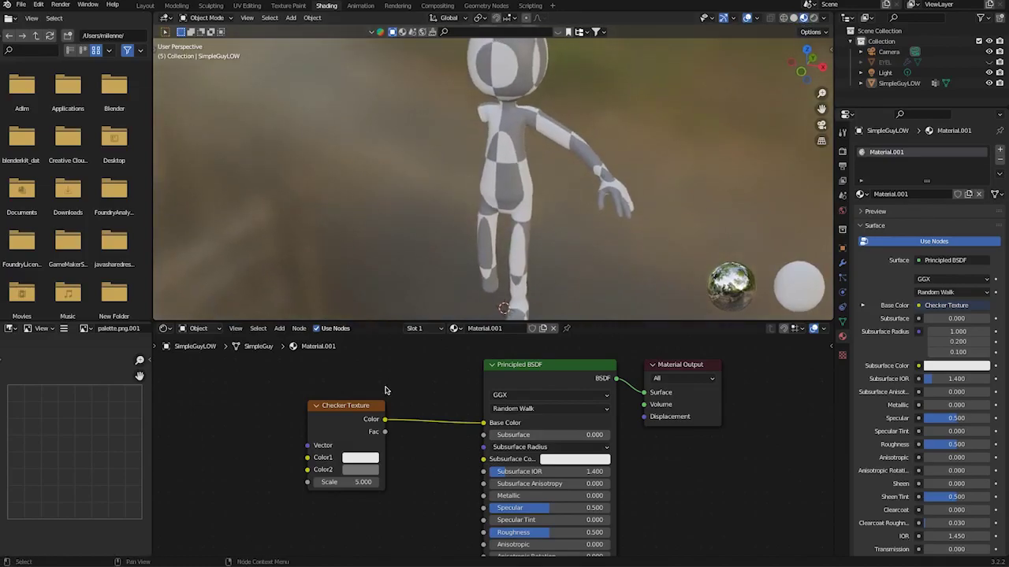
Step: Add a Texture Coordinate node ahead of the Checker Texture and connect its UV output to the checker's Vector input
mouse_move(353, 404)
mouse_down()
mouse_move(338, 392)
mouse_move(348, 406)
mouse_up()
mouse_move(356, 419)
middle_down()
mouse_move(391, 439)
mouse_move(350, 425)
mouse_move(358, 414)
middle_up()
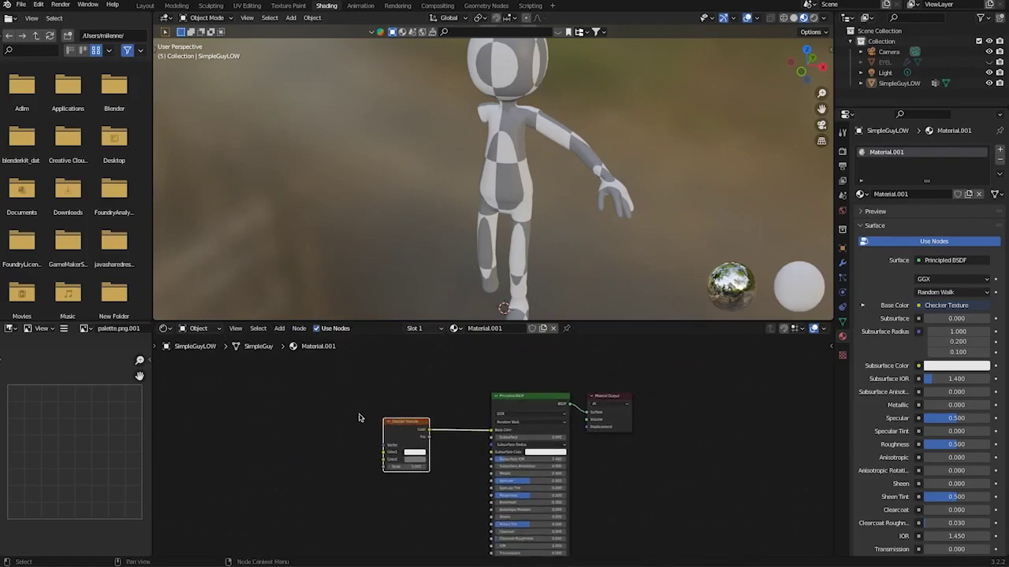
click(279, 328)
click(288, 347)
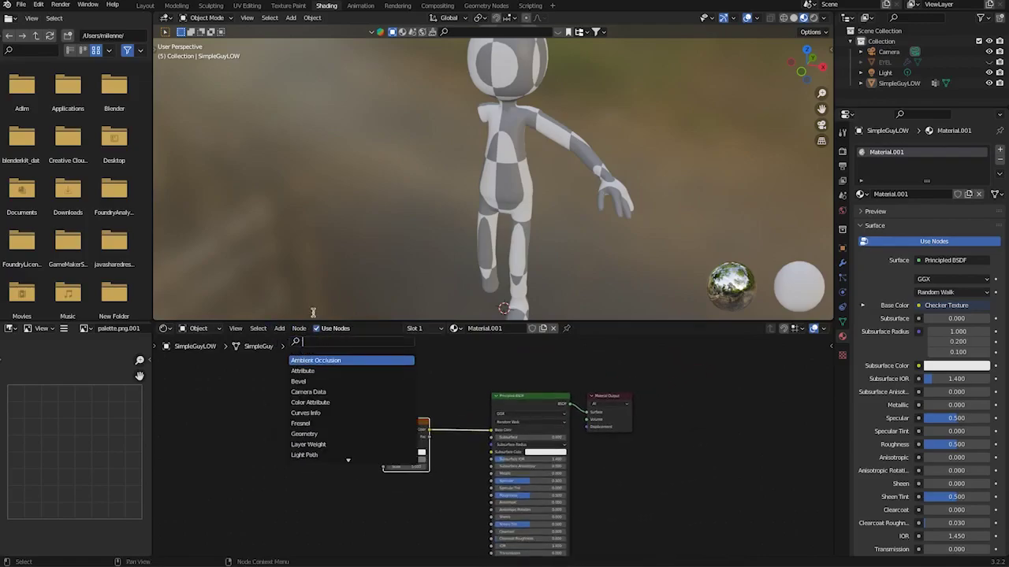
text(te)
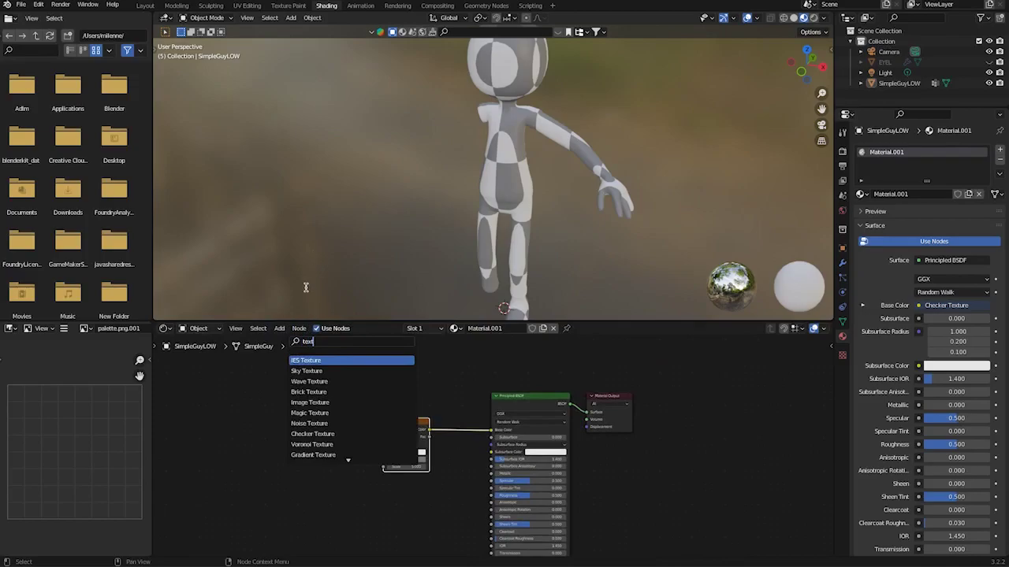
text(xture coo)
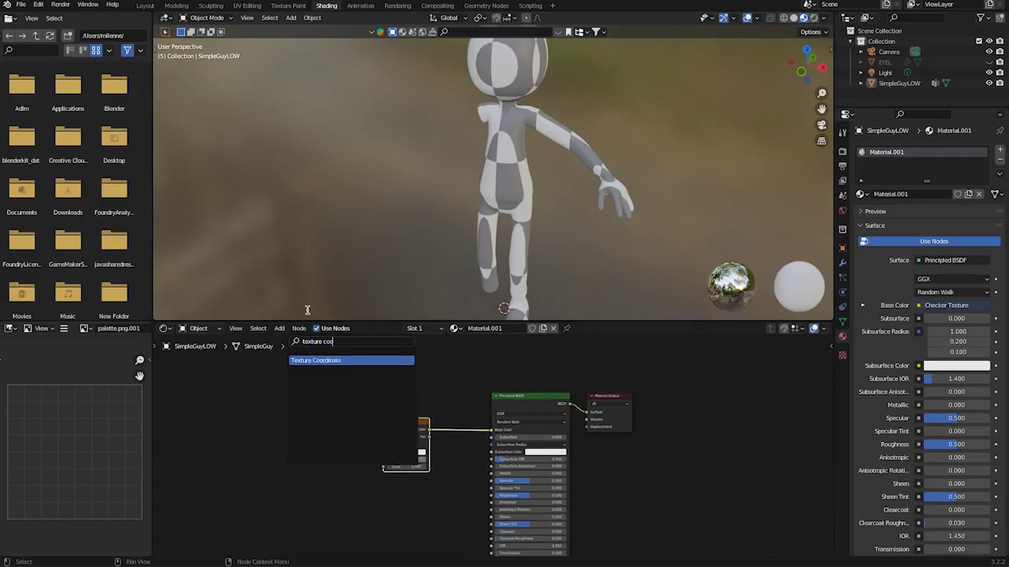
click(321, 361)
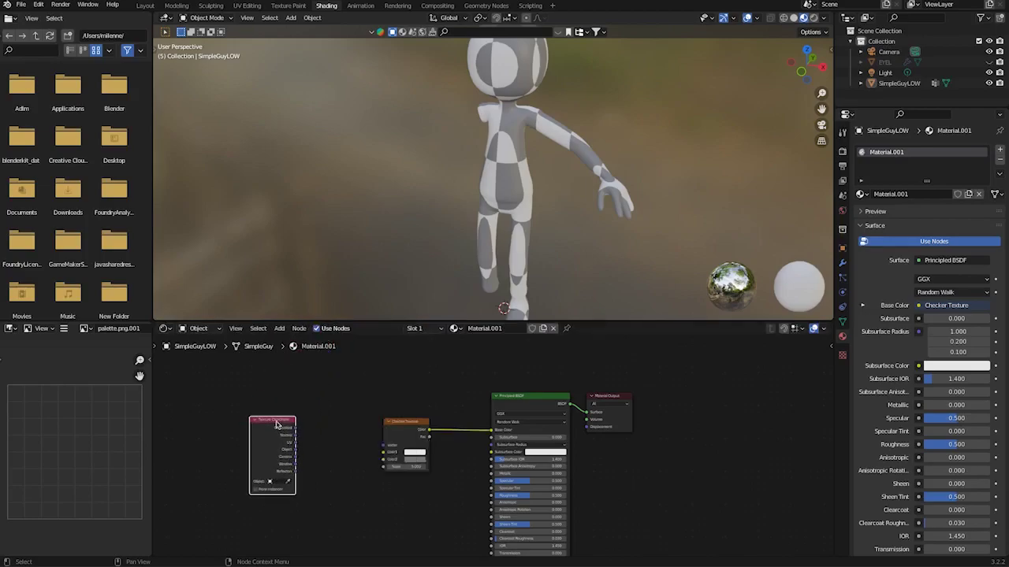
click(244, 404)
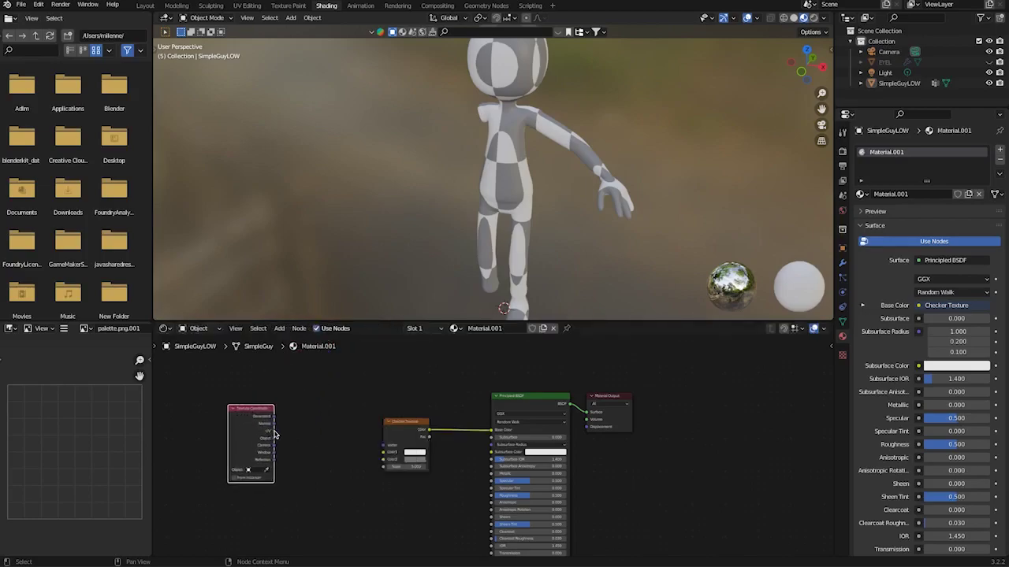
drag(273, 432, 384, 445)
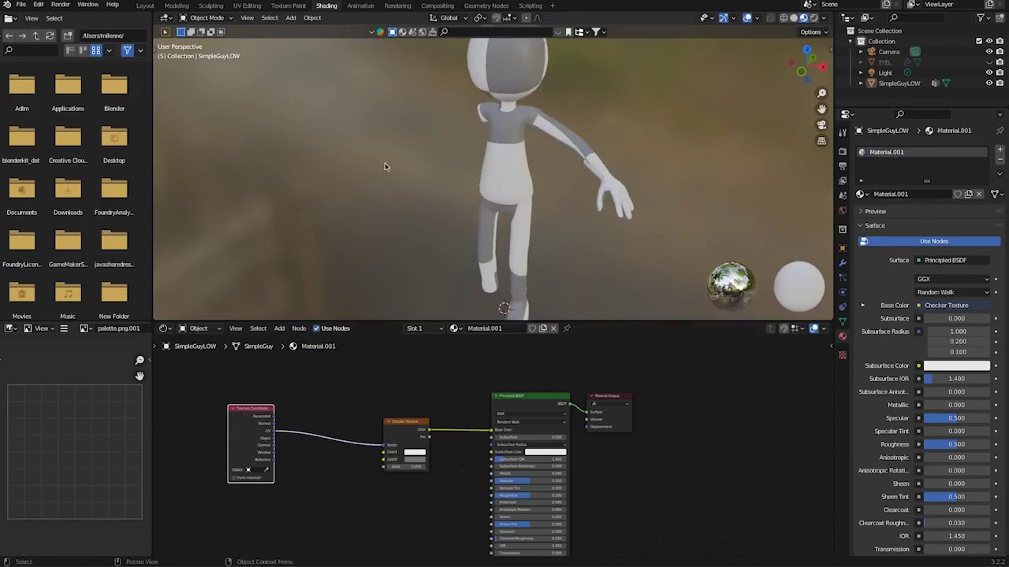
Step: Spread the Texture Coordinate and Checker Texture nodes apart and insert a Mapping node on the link between them
scroll(407, 166, down, 3)
middle_drag(407, 167, 410, 271)
drag(258, 409, 216, 412)
drag(409, 426, 424, 421)
click(279, 327)
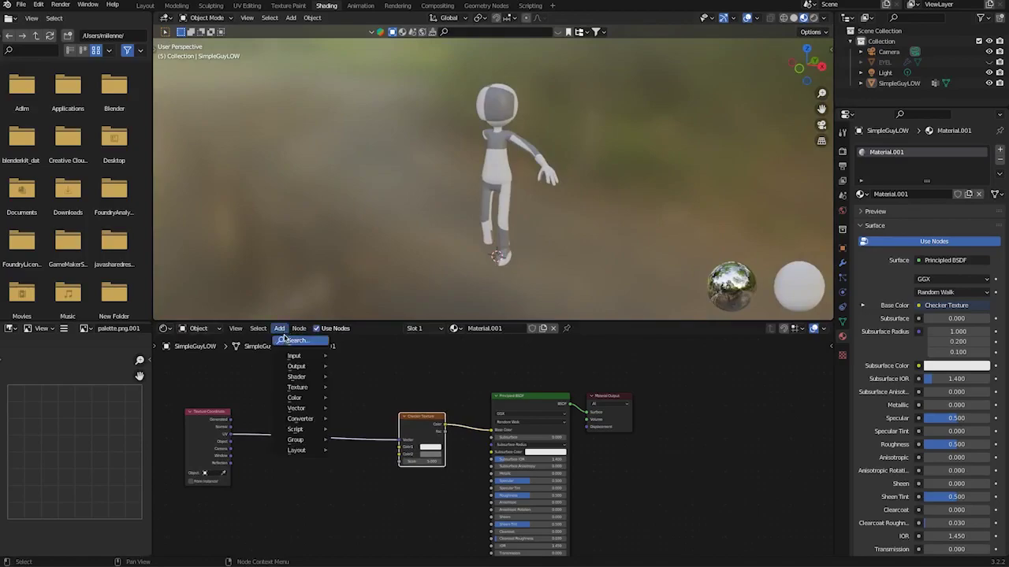
click(295, 345)
text(mapping)
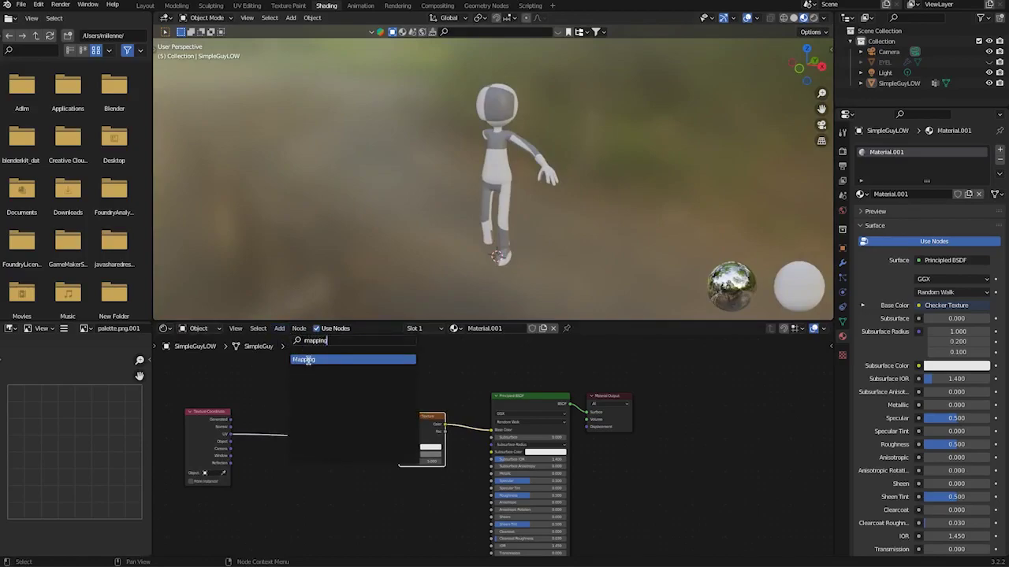
click(307, 359)
click(272, 430)
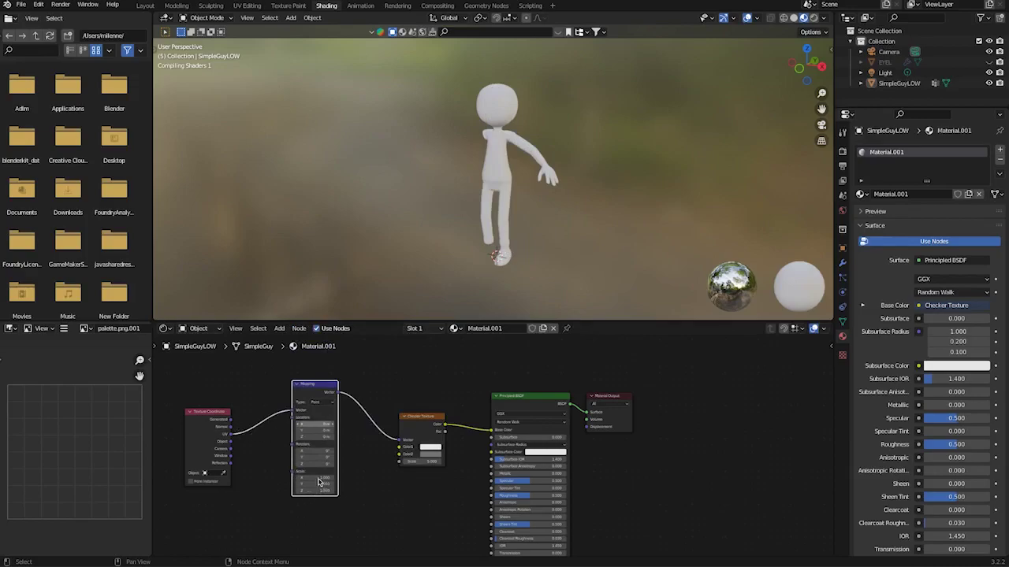
Step: Set the Mapping node's X, Y and Z scale to 5
click(323, 479)
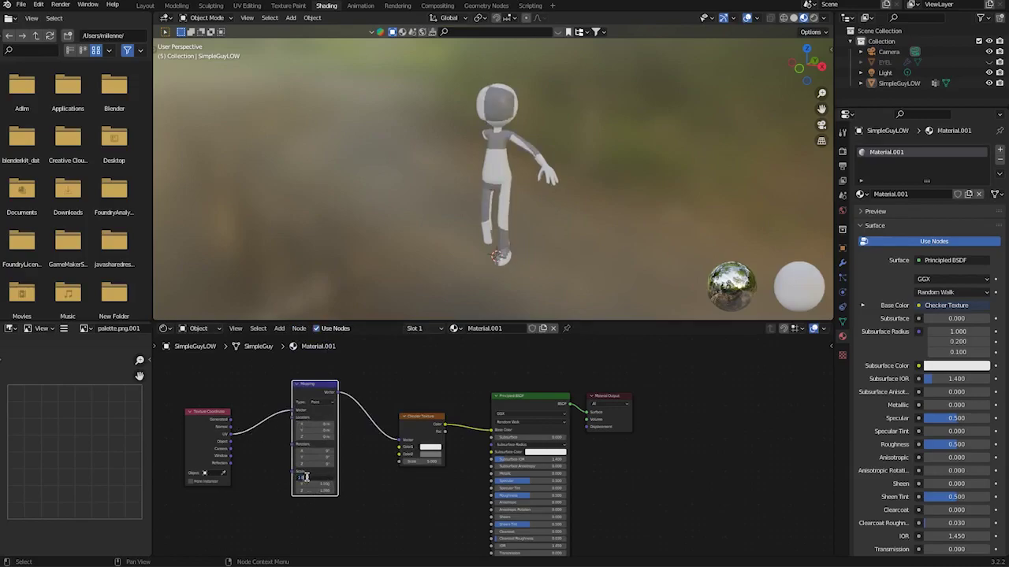
text(5)
key(Return)
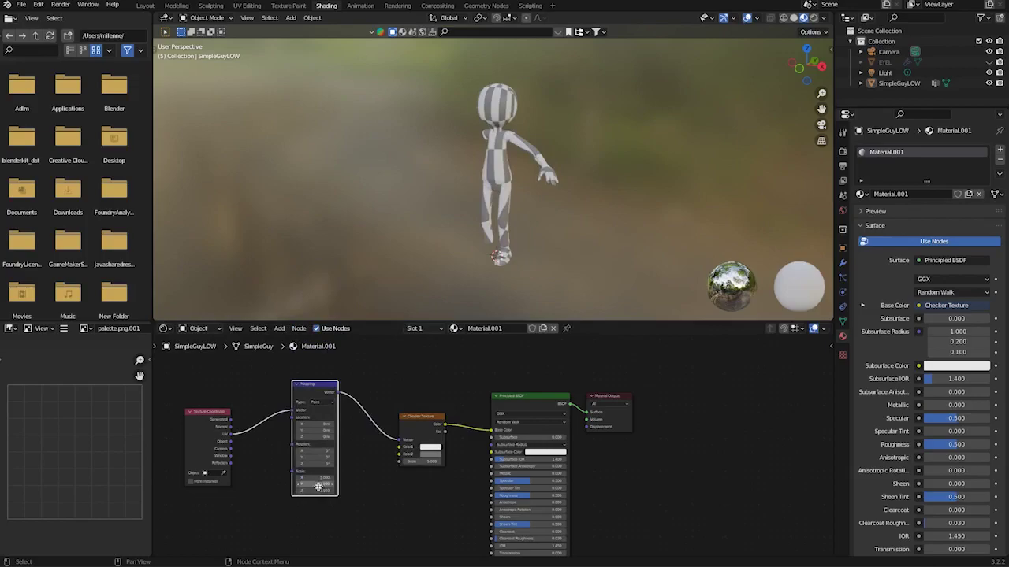
click(319, 487)
text(5)
key(Return)
click(318, 491)
text(5)
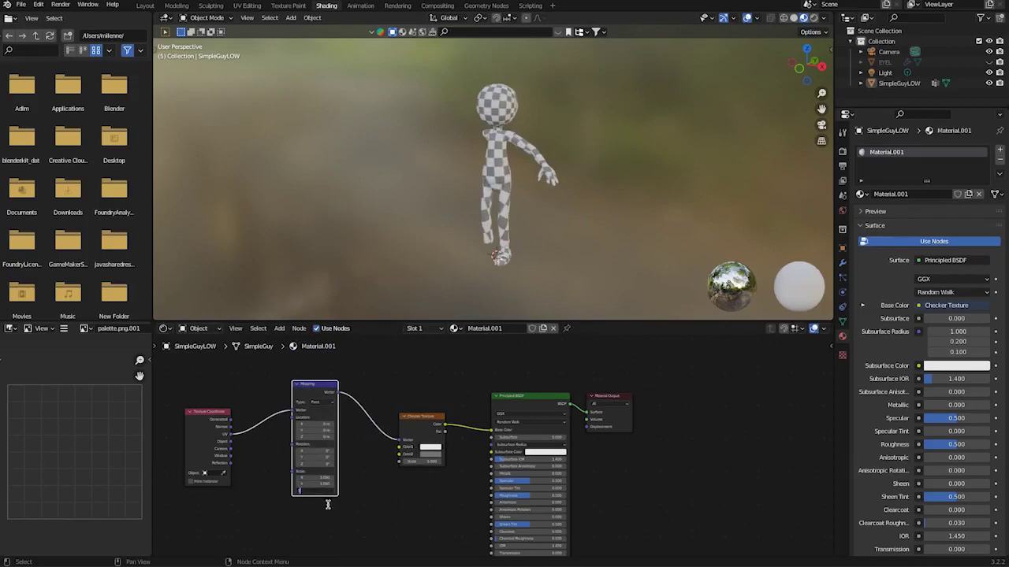
key(Return)
click(327, 507)
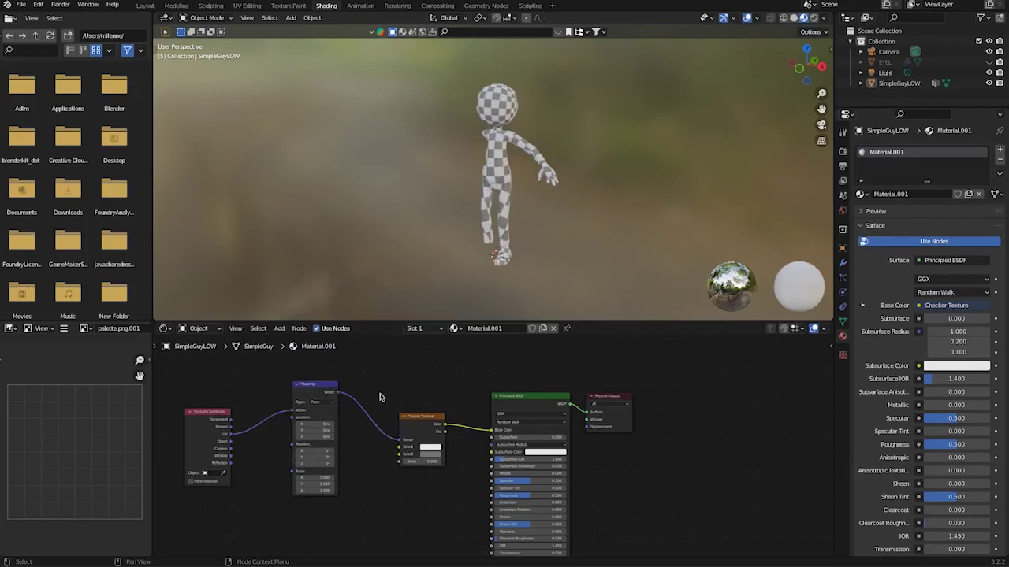
Step: Switch to the UV Editing workspace and display the character there in material preview shading, widening the 3D view temporarily
middle_drag(482, 199, 414, 190)
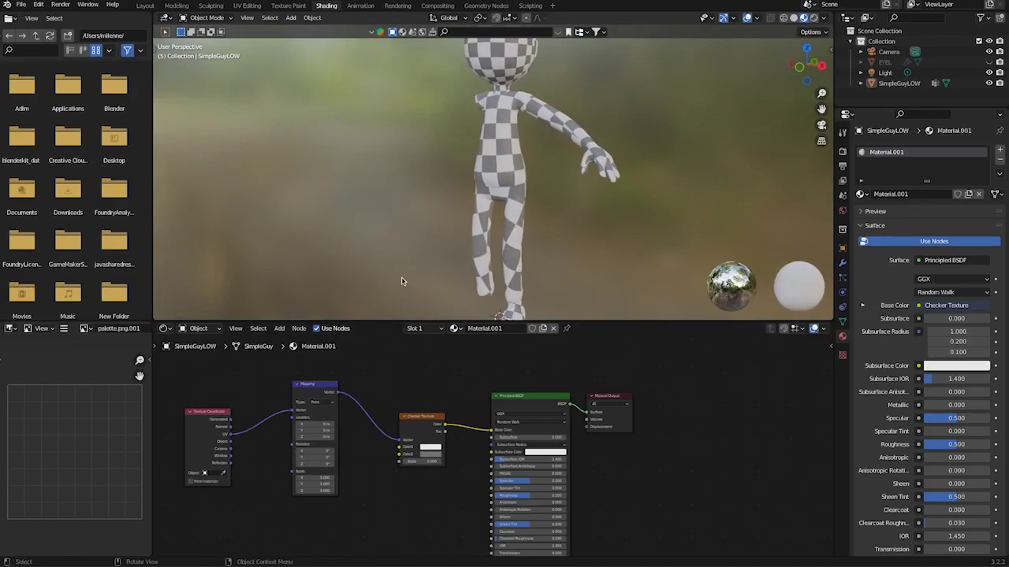
click(246, 5)
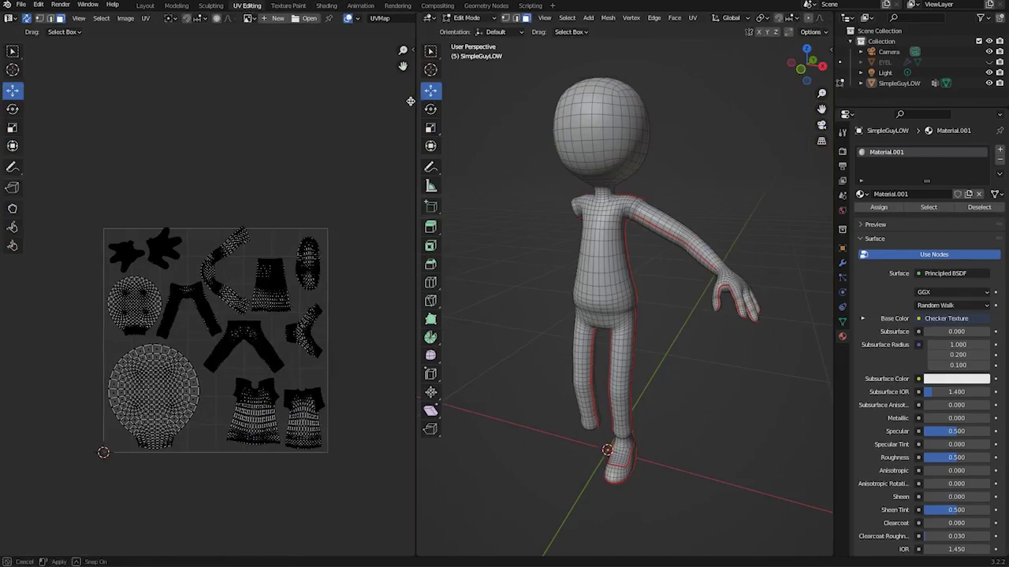
drag(421, 100, 306, 102)
click(820, 17)
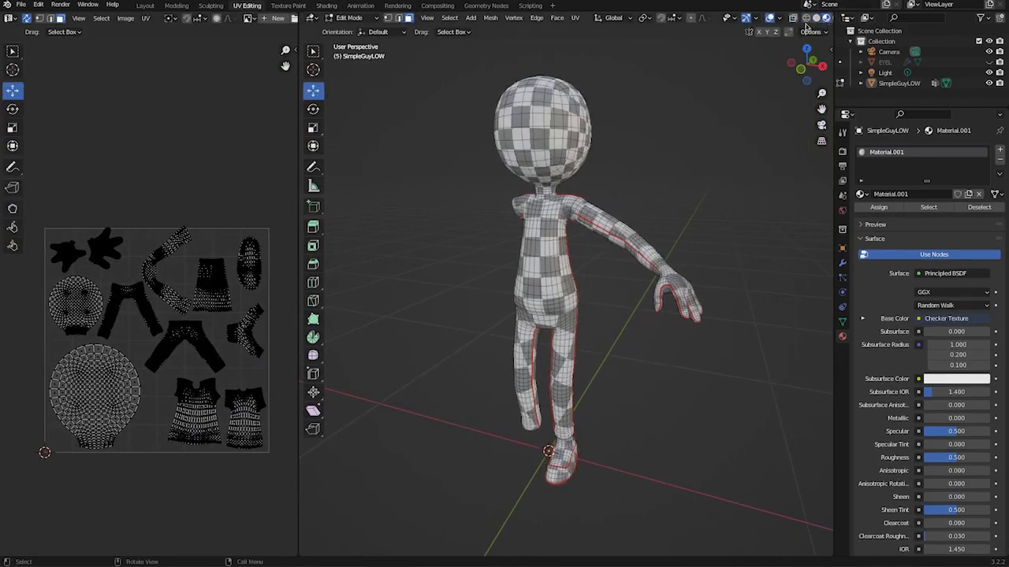
drag(301, 137, 403, 137)
ctrl+middle_drag(587, 282, 544, 286)
scroll(574, 310, down, 3)
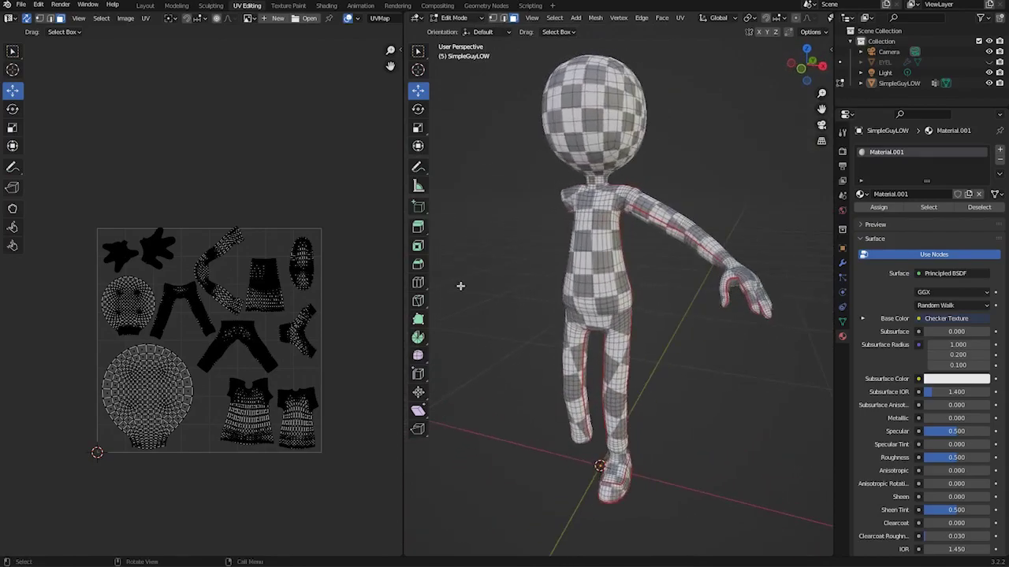
Step: Select all of the character's faces and run Minimize Stretch on their UV islands
key(a)
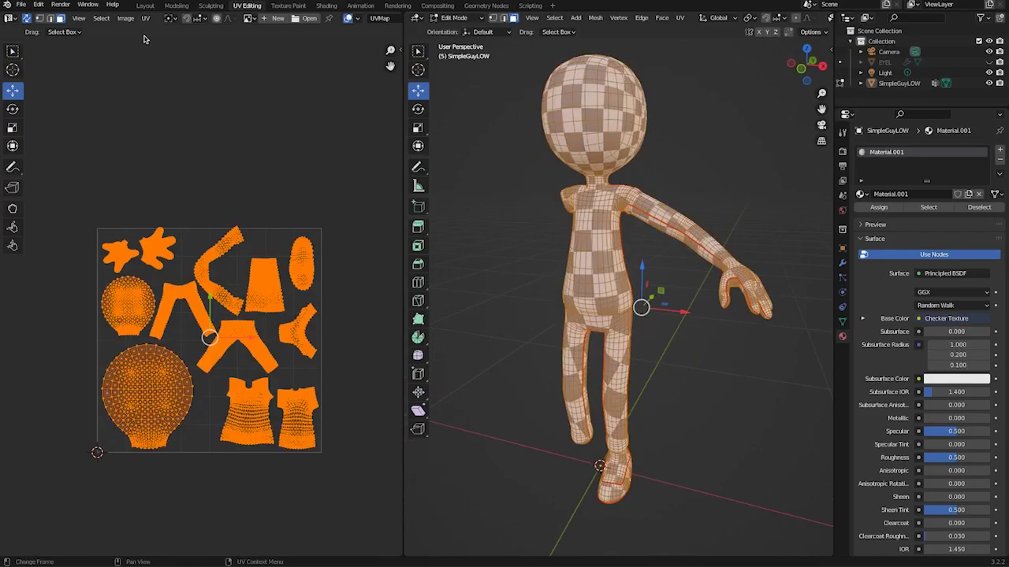
click(125, 18)
mouse_move(103, 19)
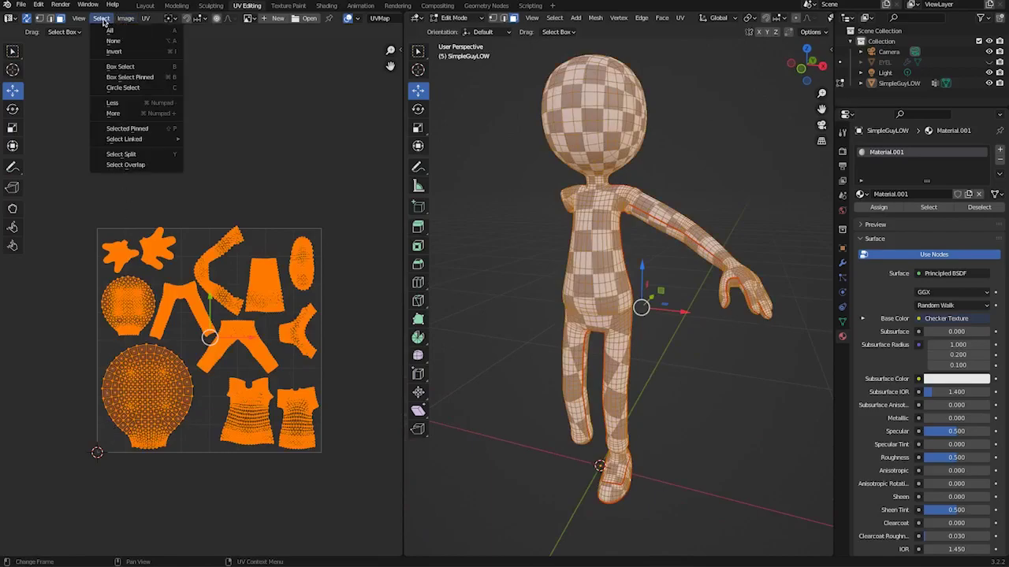
mouse_move(145, 25)
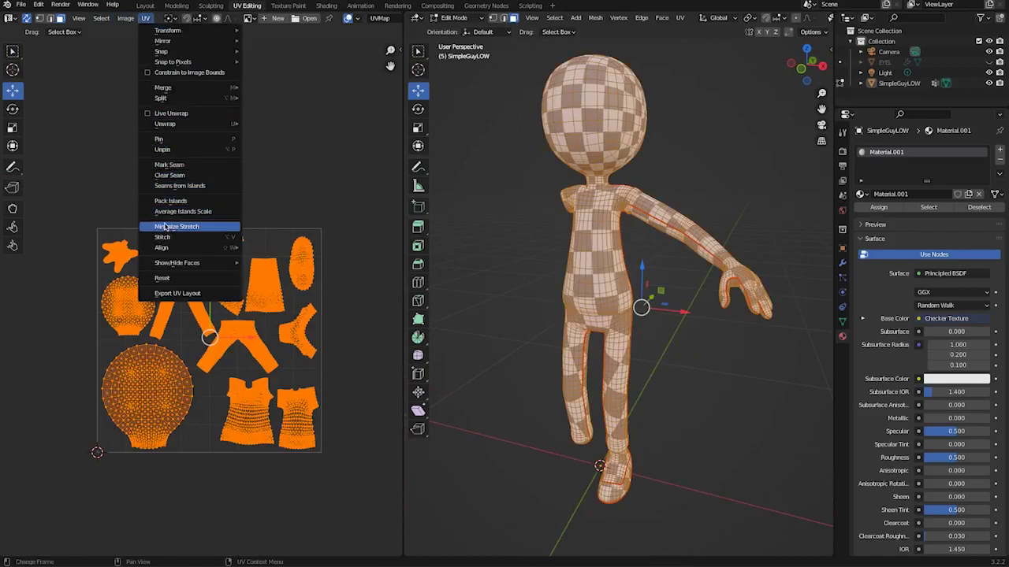
click(169, 229)
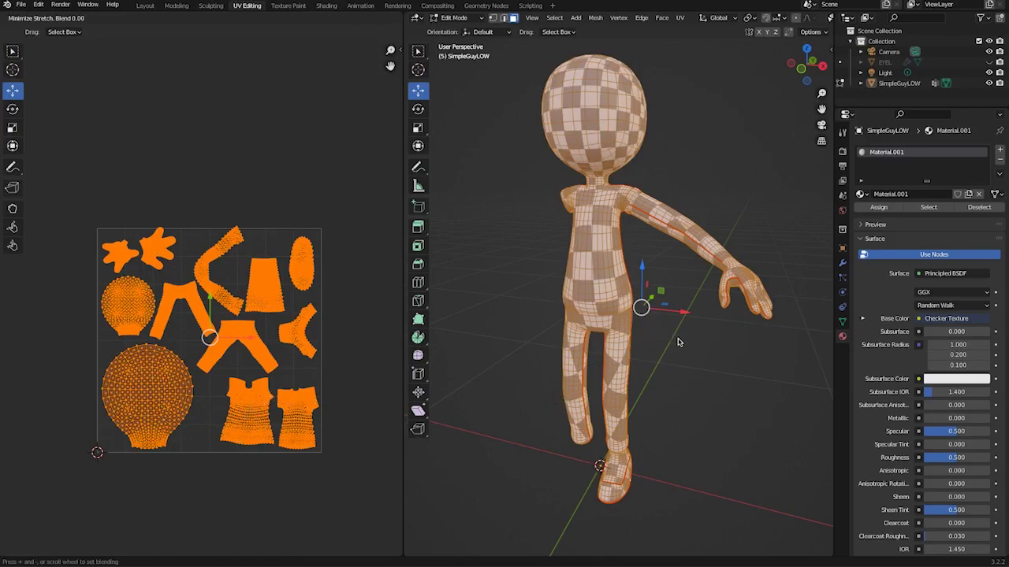
click(683, 347)
mouse_move(684, 346)
middle_down()
mouse_move(659, 368)
mouse_move(536, 344)
mouse_move(671, 355)
middle_up()
Step: Set the Minimize Stretch iterations to 775 and inspect the checker pattern around the character
click(66, 547)
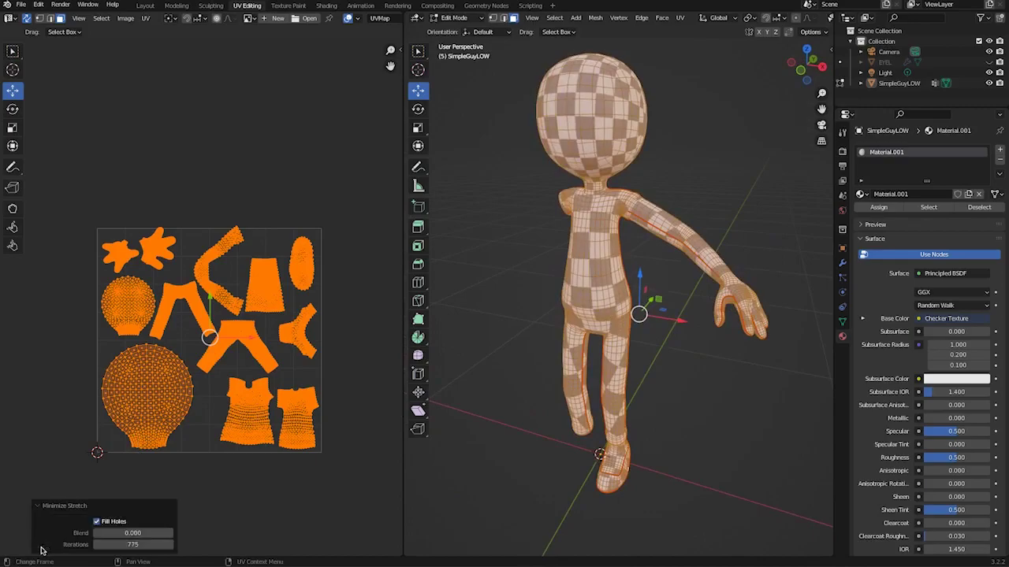
click(133, 543)
text(775)
key(Return)
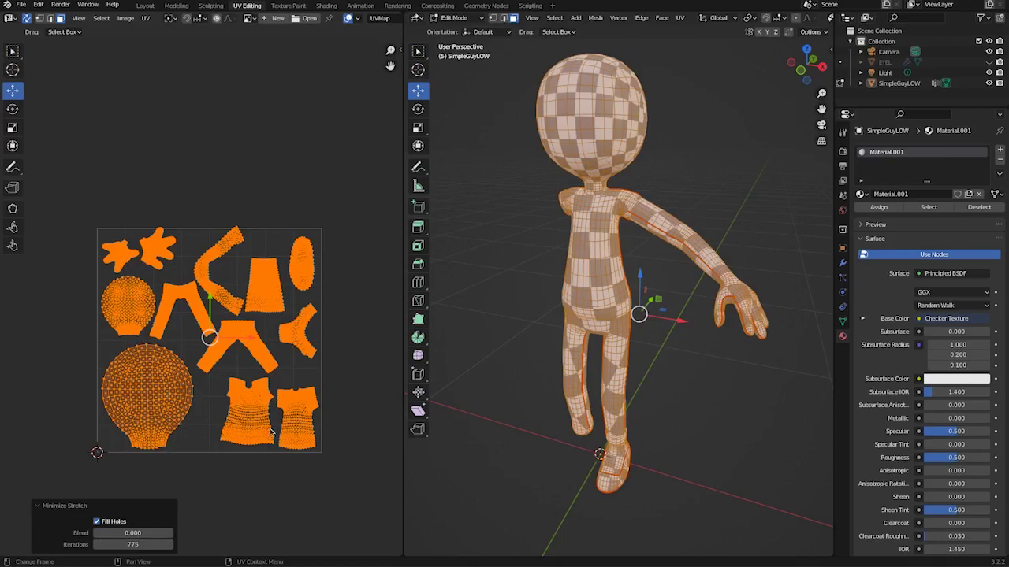
middle_drag(635, 295, 756, 298)
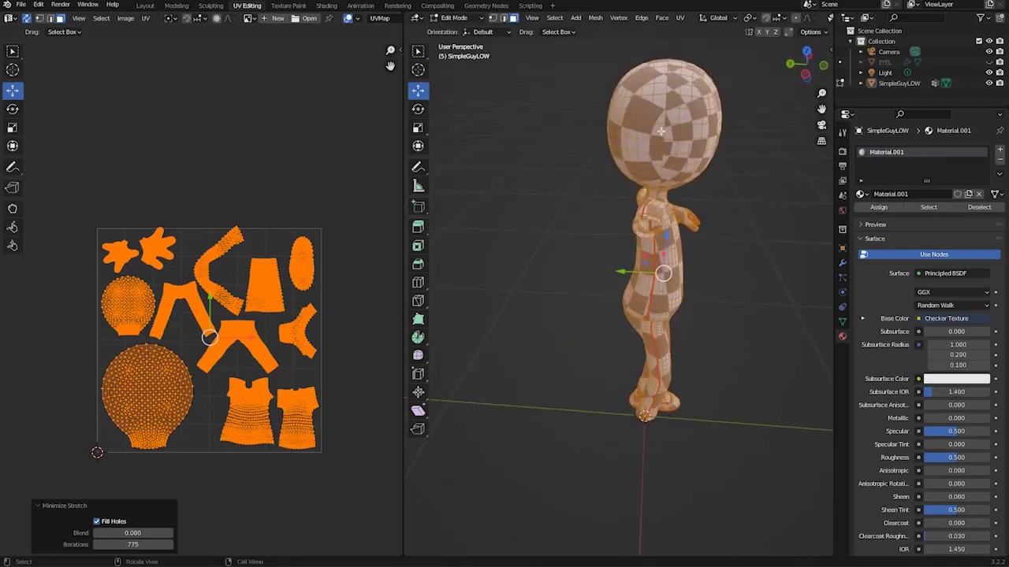
Step: Inspect the checker pattern on the character's head, shoulder and torso for remaining UV stretching
scroll(522, 210, up, 3)
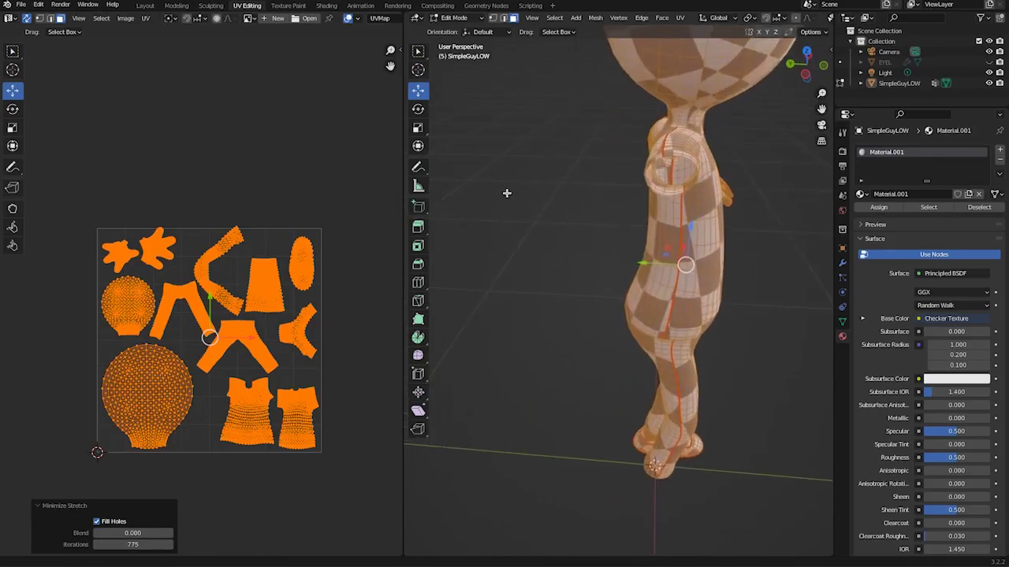
shift+middle_drag(506, 194, 556, 272)
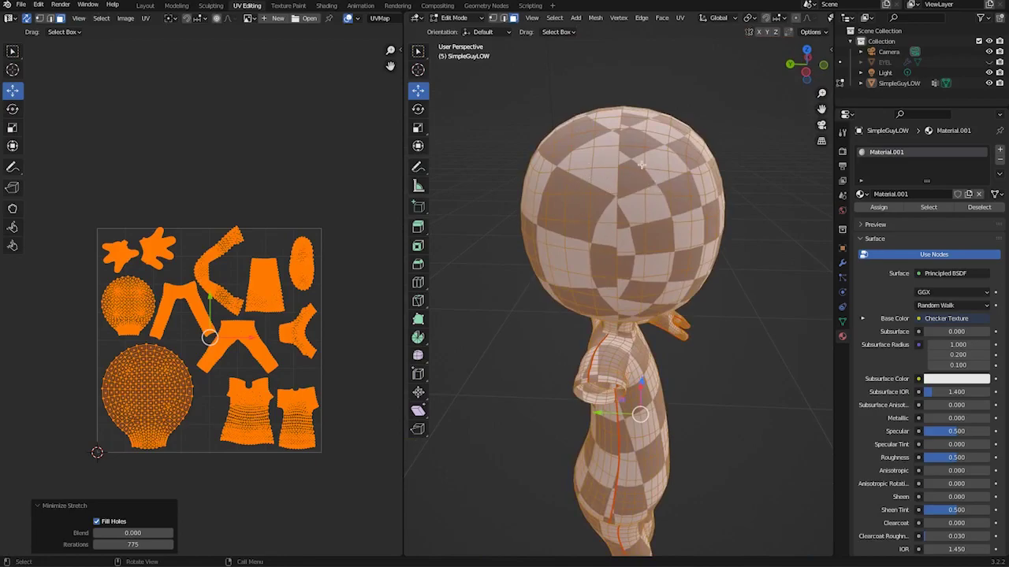
middle_drag(592, 223, 599, 197)
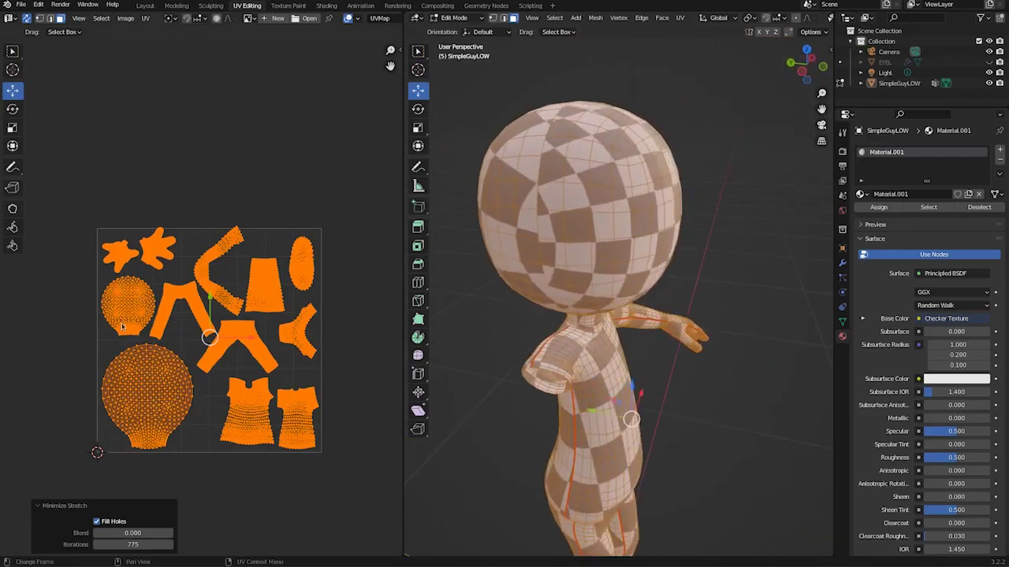
middle_drag(600, 370, 622, 414)
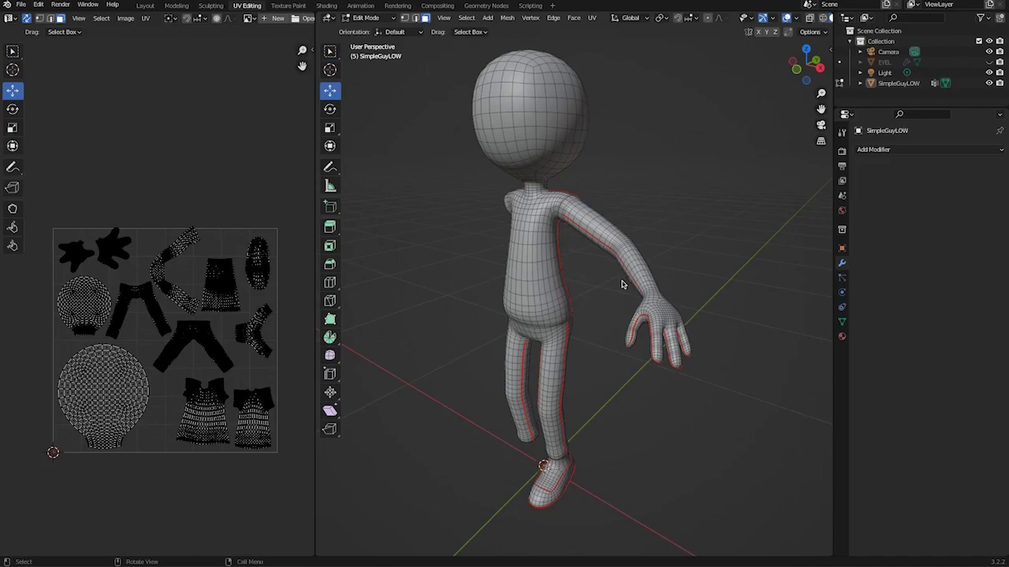
Step: Select the faces of the Hands, Arms and Shoes vertex groups together on the half-limbed character
middle_drag(621, 286, 629, 289)
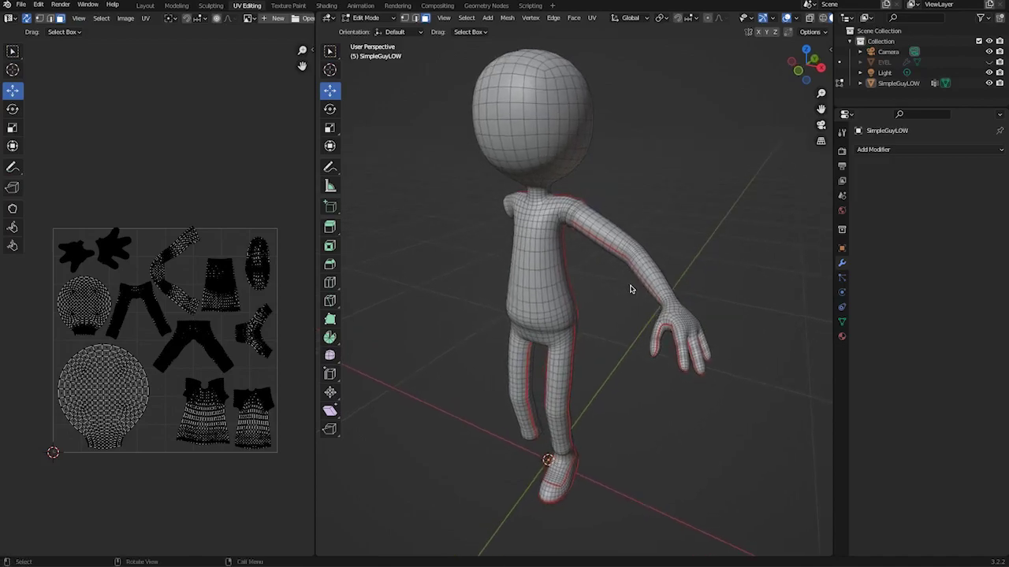
middle_drag(718, 310, 654, 292)
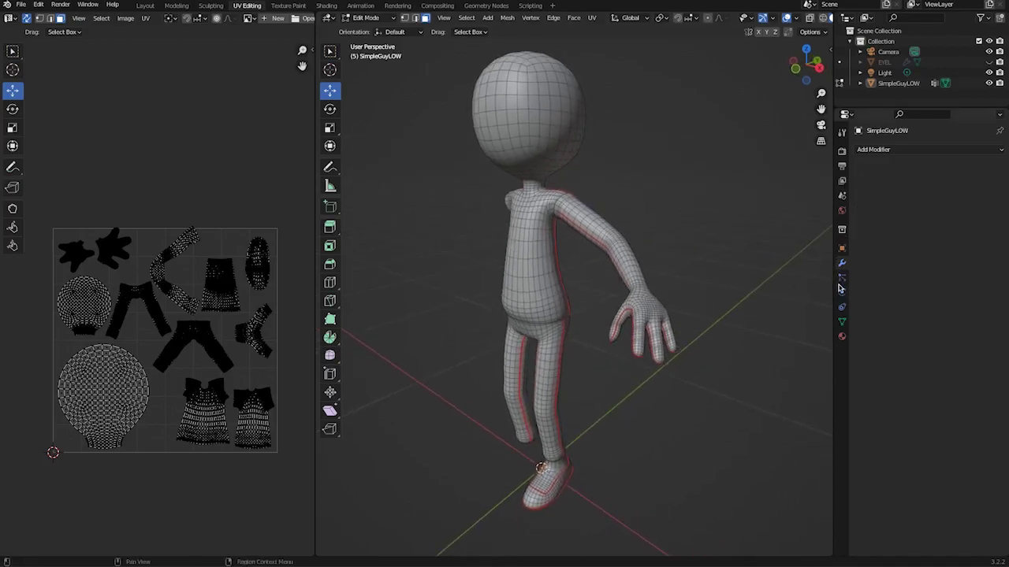
click(842, 278)
click(842, 291)
click(842, 321)
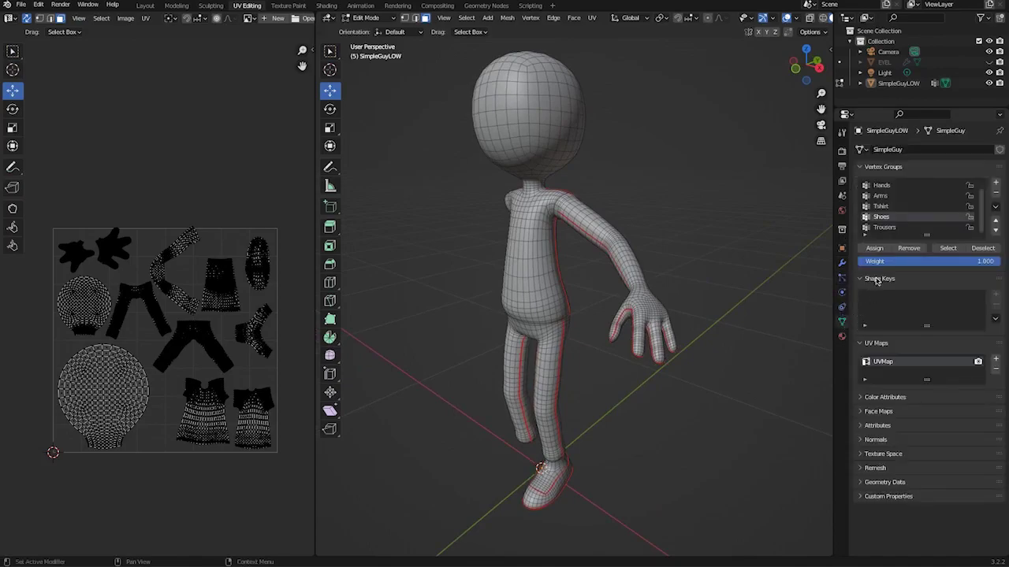
click(930, 186)
click(946, 249)
click(907, 196)
click(942, 248)
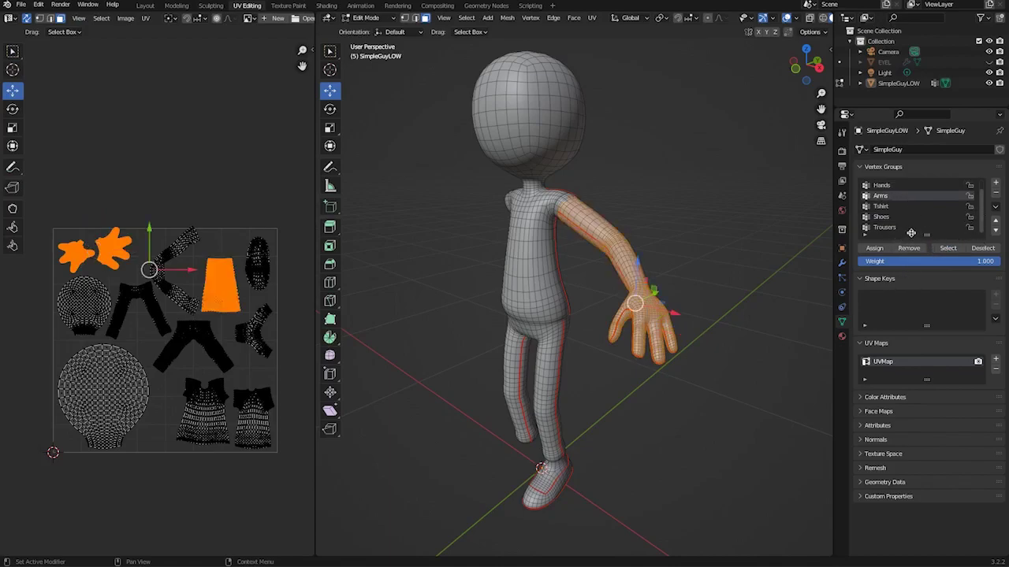
click(890, 217)
click(947, 248)
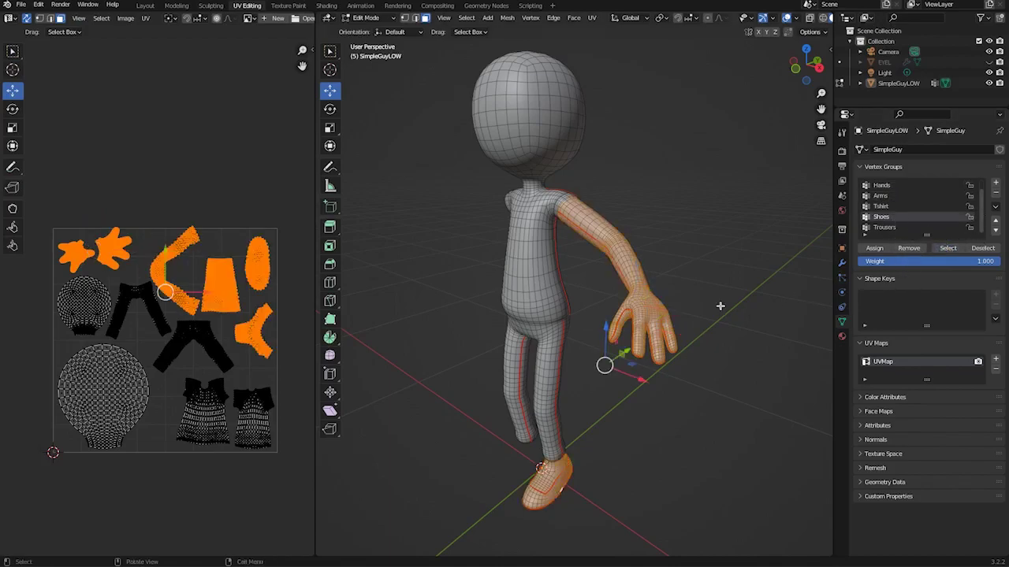
Step: Separate the selected arm, hand and shoe faces from the body into their own object
right_click(629, 260)
mouse_move(630, 260)
click(668, 262)
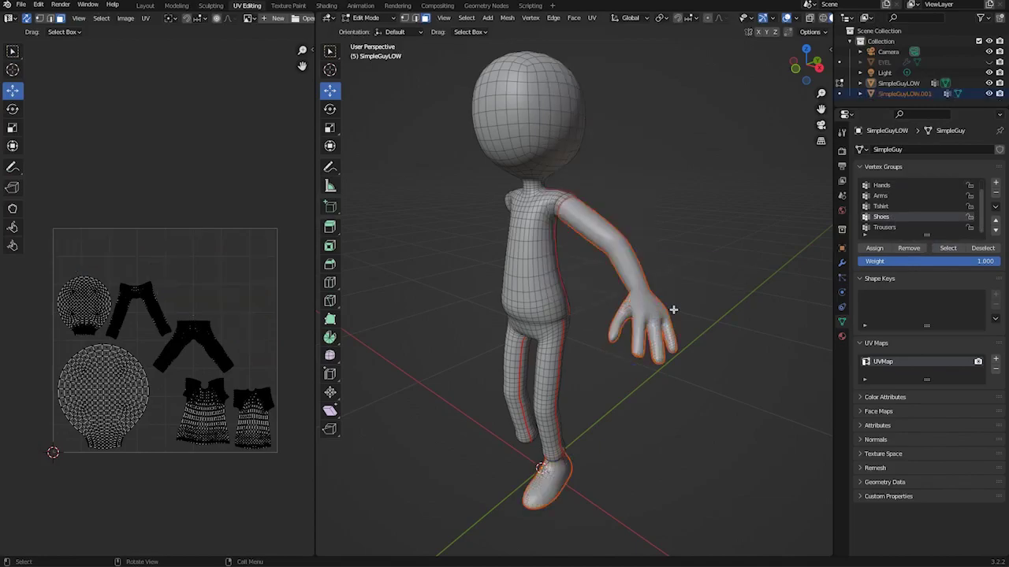
Step: Switch to Object Mode and make the separated arm, hand and shoe object the only selected one
middle_drag(673, 310, 485, 156)
click(365, 17)
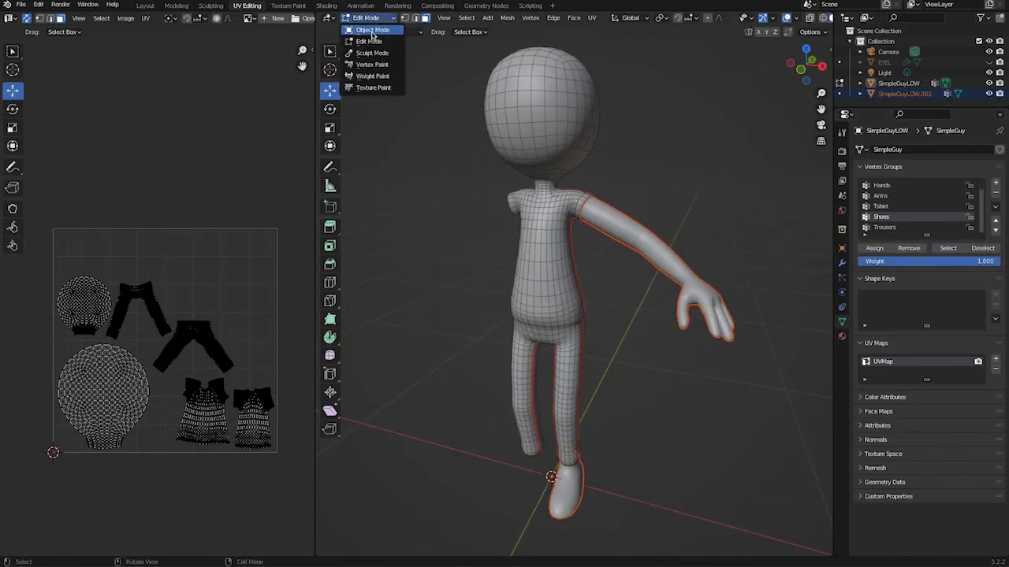
click(371, 29)
click(470, 218)
click(645, 262)
middle_drag(660, 286, 664, 312)
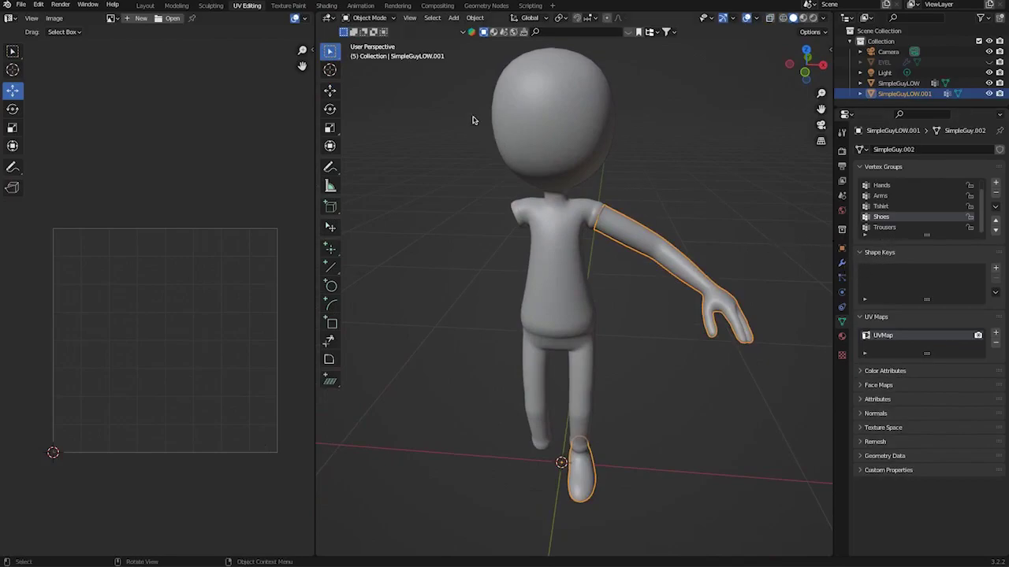
Step: Add a Mirror modifier on the X axis to the separated limbs object and apply it
mouse_move(490, 242)
middle_down()
mouse_move(476, 232)
mouse_move(481, 238)
middle_up()
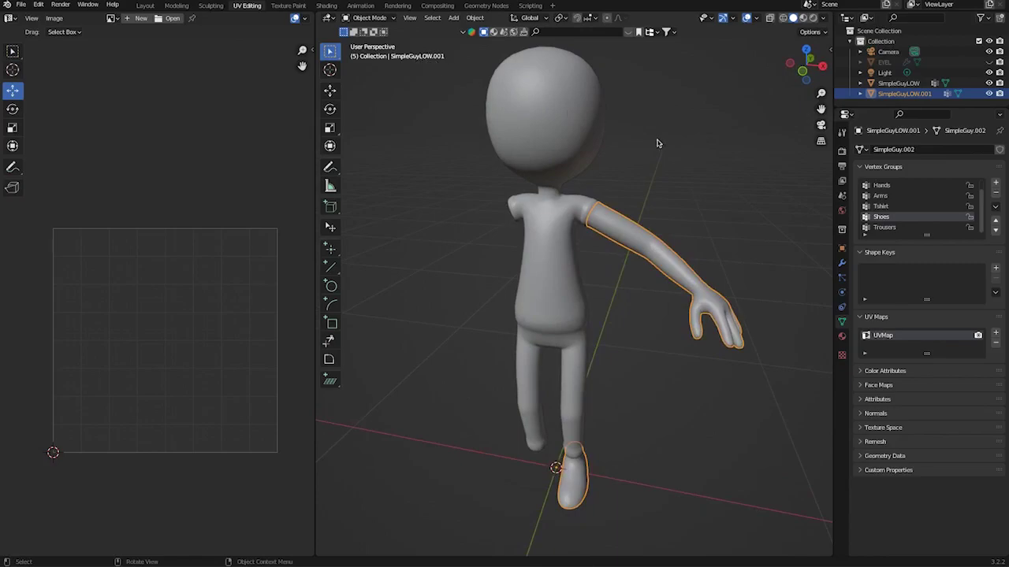
click(841, 263)
click(884, 150)
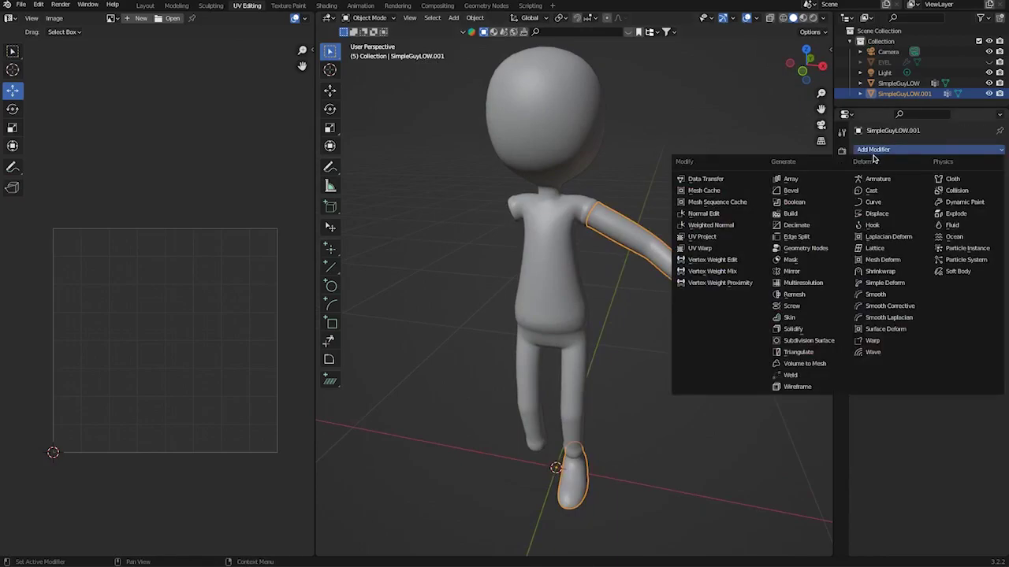
click(791, 271)
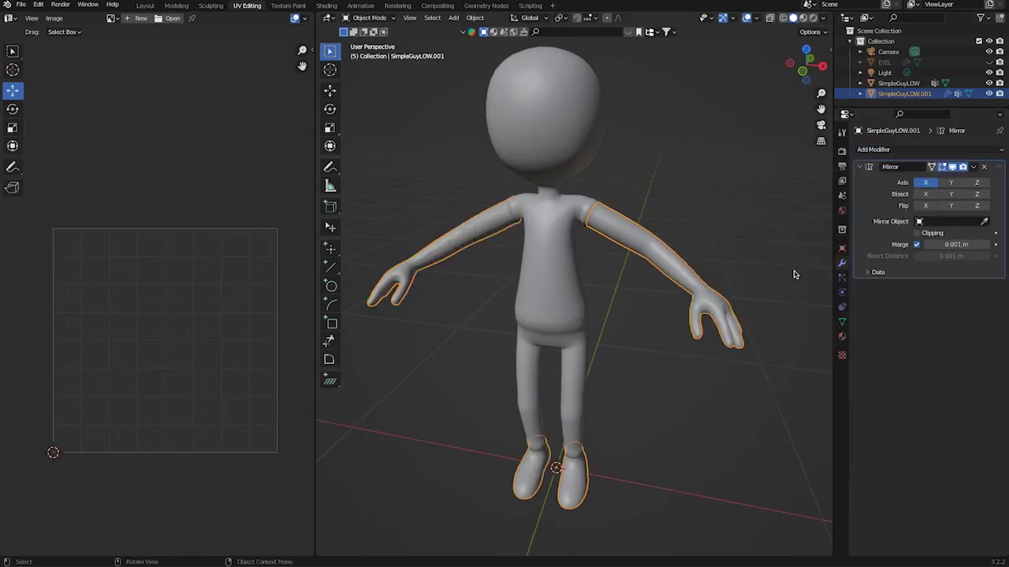
middle_drag(599, 271, 667, 287)
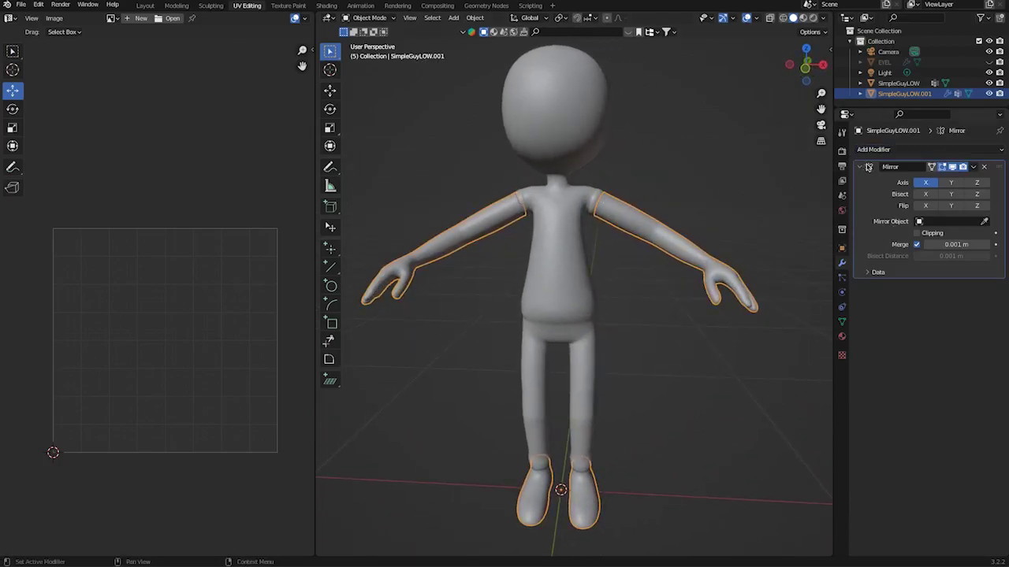
click(974, 165)
click(926, 180)
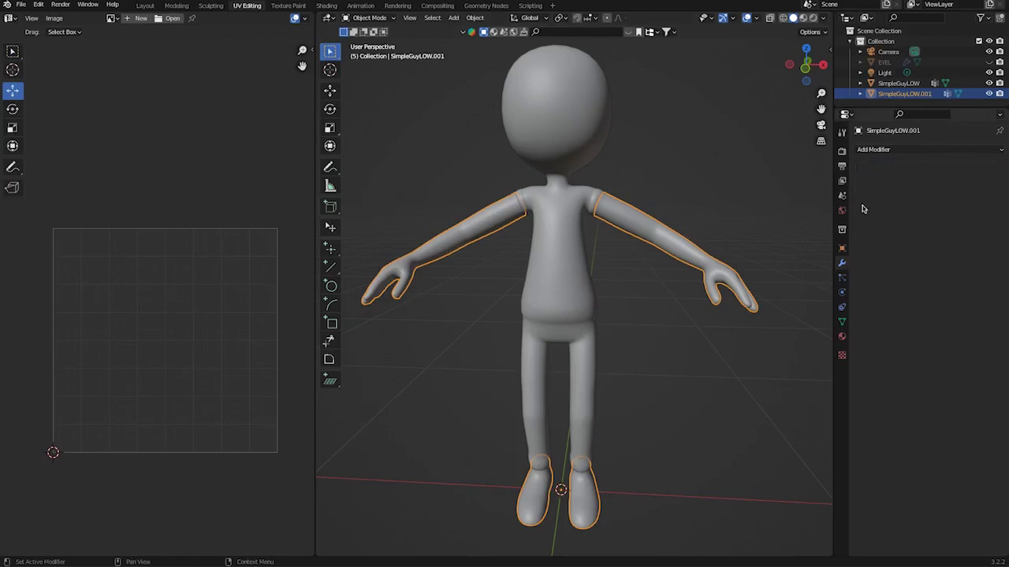
middle_drag(552, 307, 573, 313)
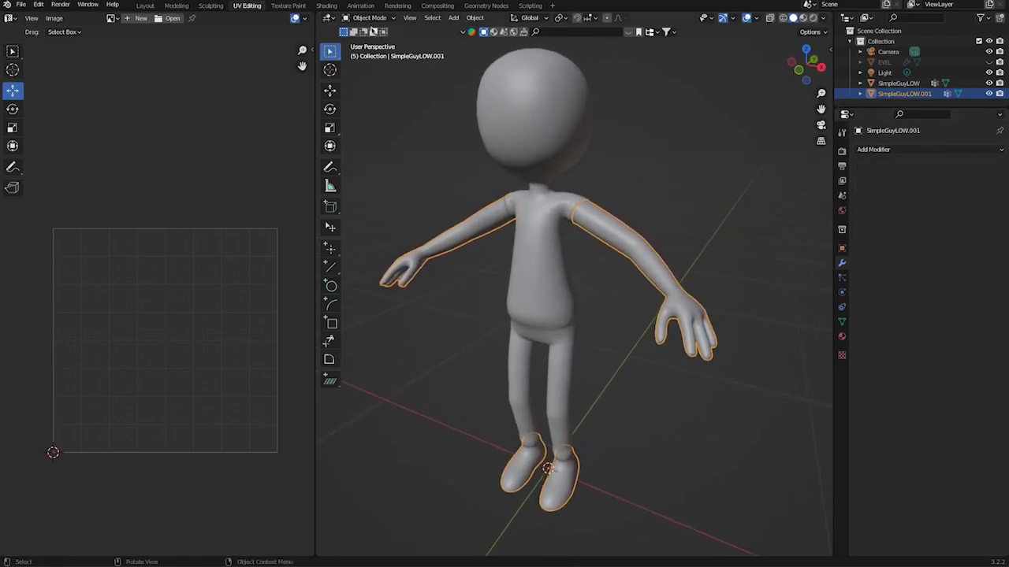
Step: Select the body together with the mirrored limbs, keeping the limbs active, and join them into one object
click(534, 281)
shift+click(620, 244)
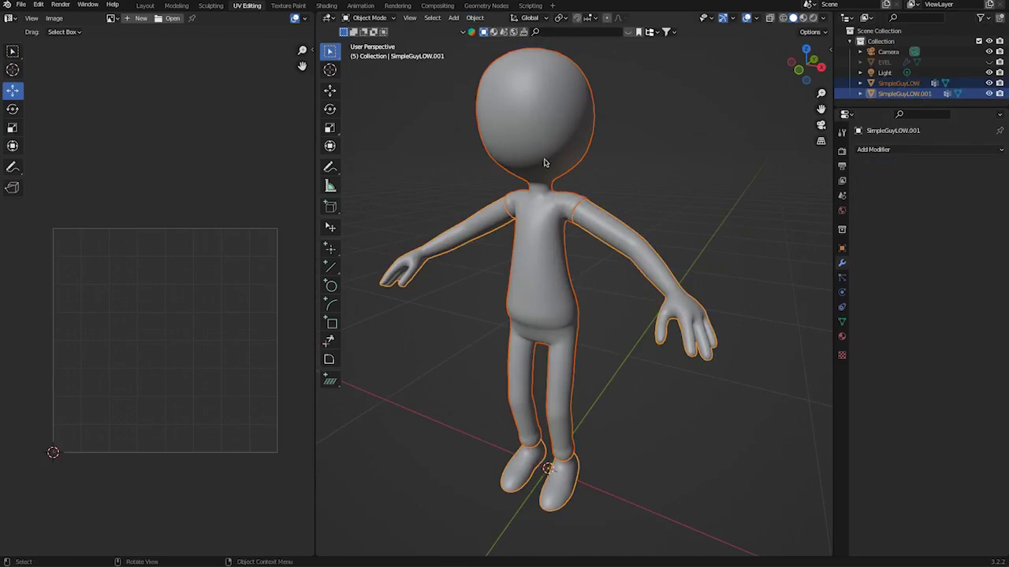
right_click(550, 236)
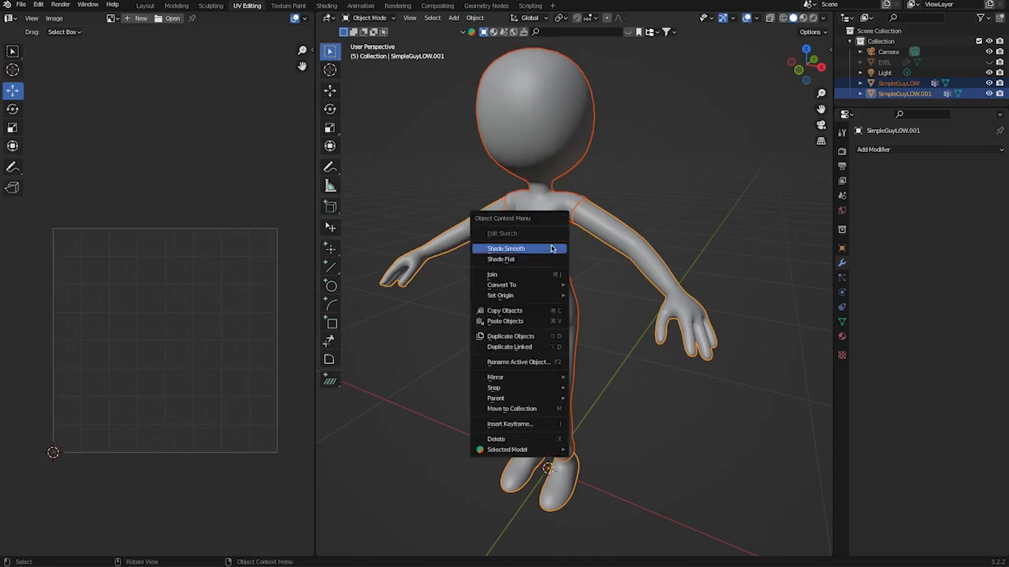
click(524, 279)
middle_drag(534, 282, 566, 294)
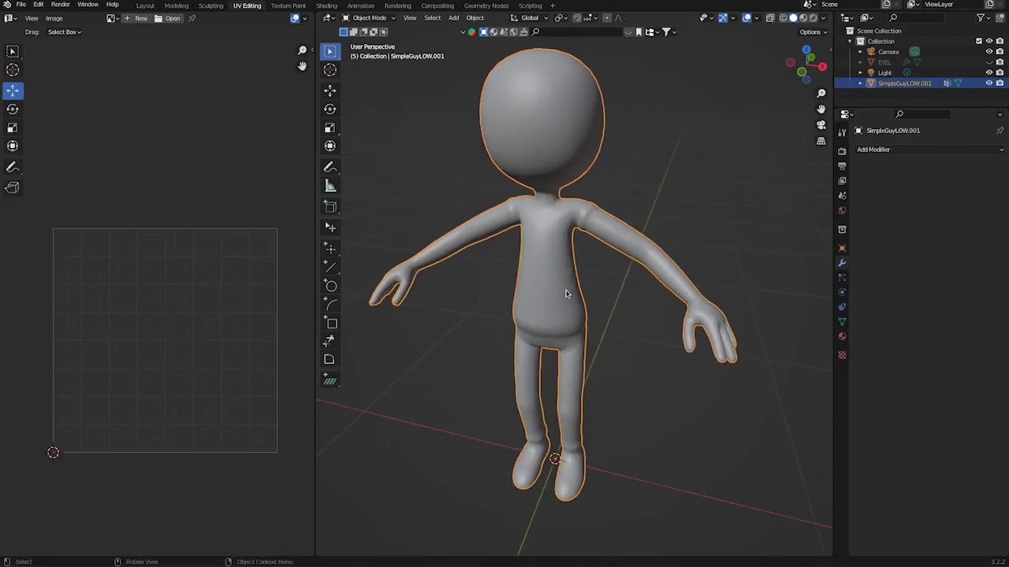
scroll(564, 291, up, 2)
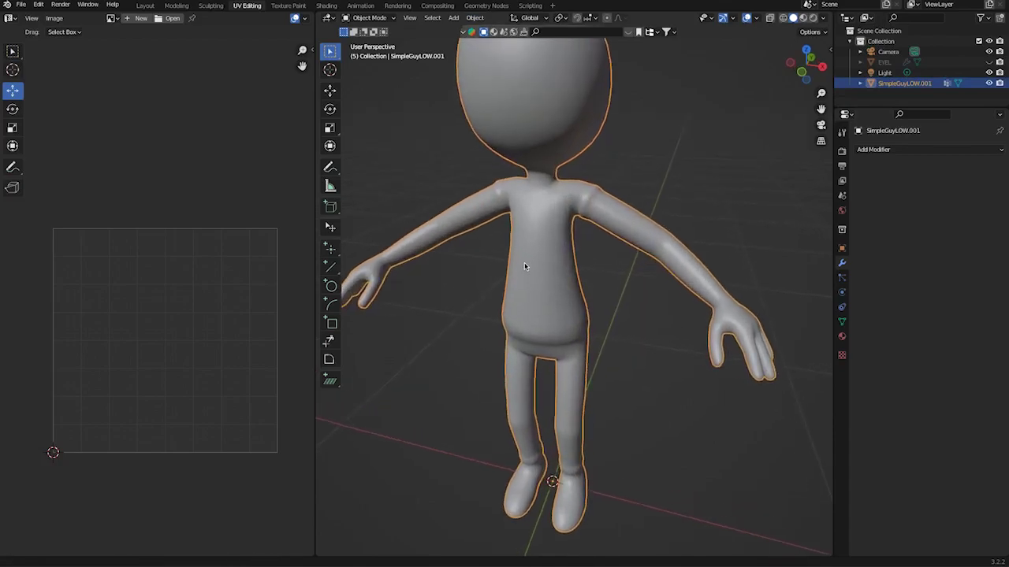
Step: Enter Edit Mode on the joined character, select the whole mesh and merge its vertices by distance
click(371, 19)
click(369, 37)
middle_drag(546, 228, 526, 91)
scroll(655, 250, down, 3)
key(a)
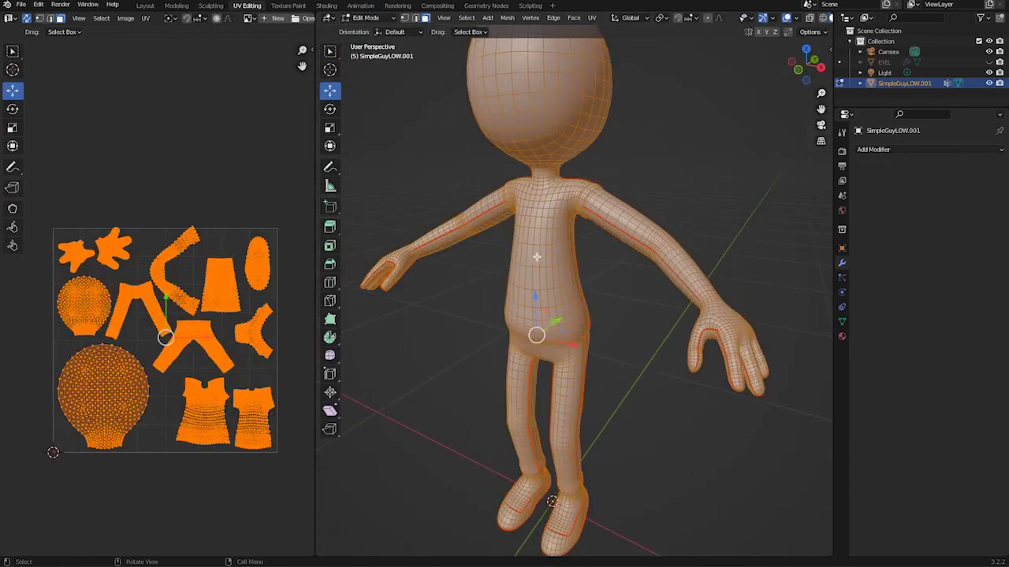
click(507, 18)
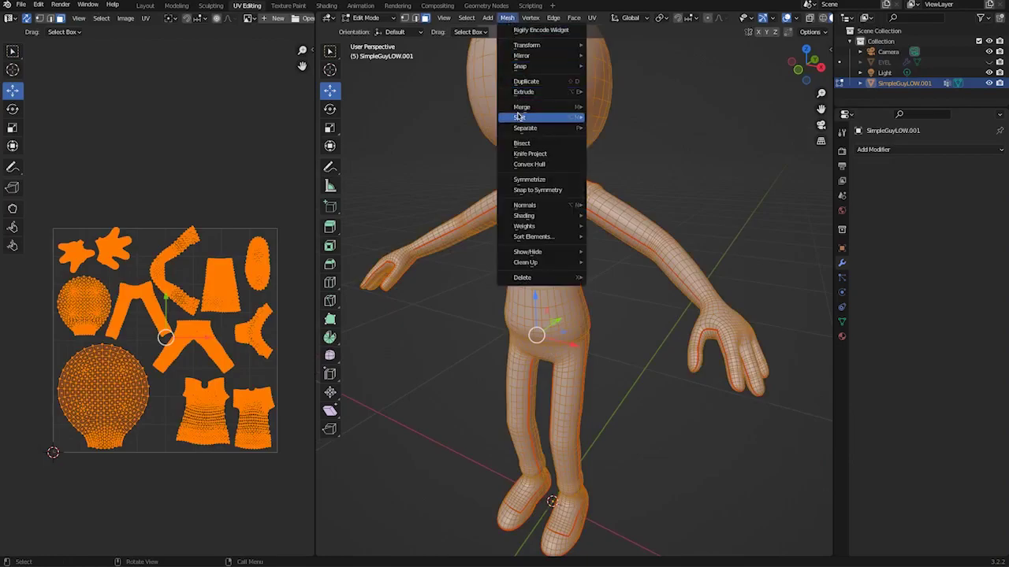
mouse_move(517, 101)
mouse_move(575, 107)
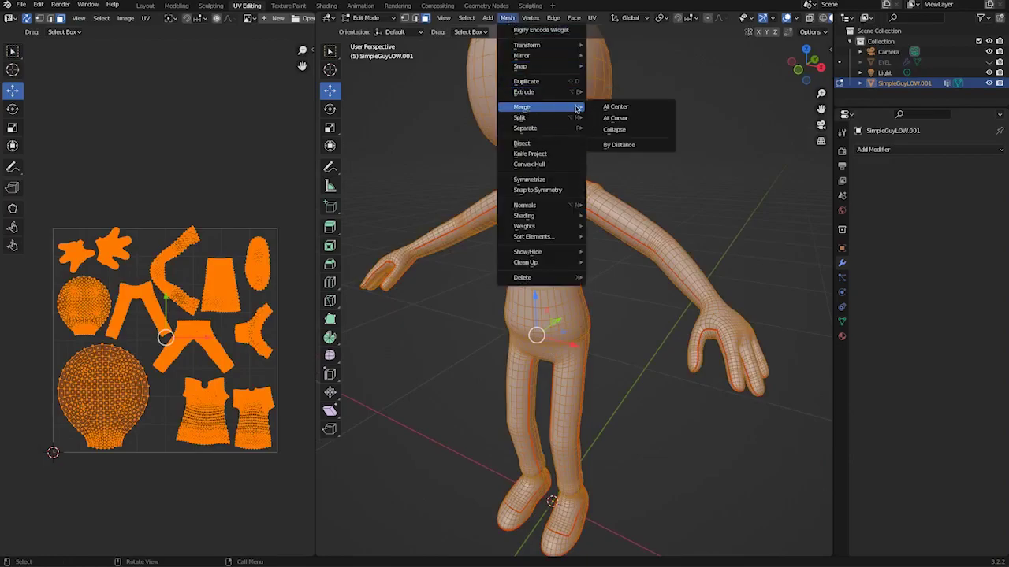
click(610, 143)
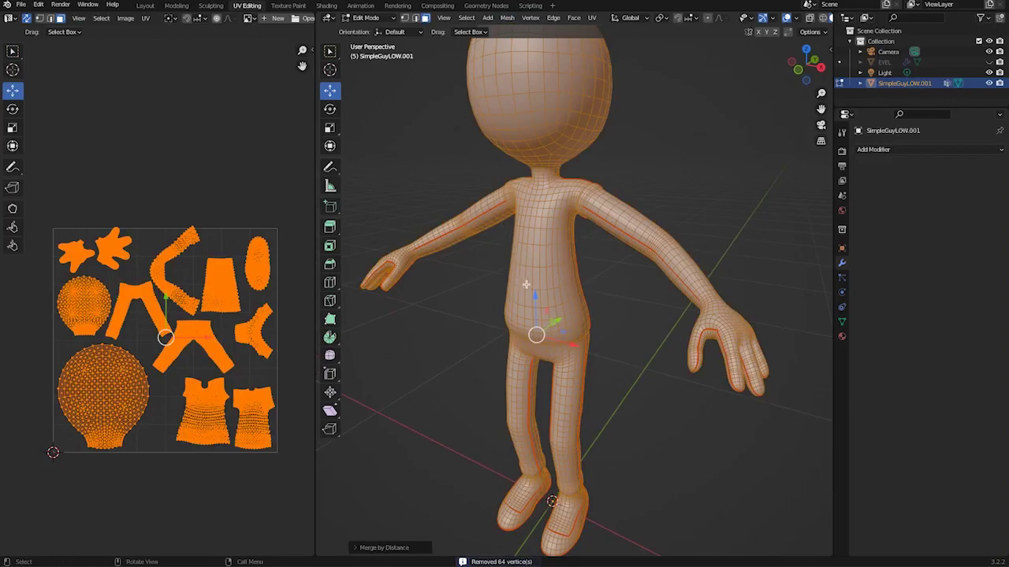
mouse_move(541, 316)
middle_down()
mouse_move(462, 308)
mouse_move(538, 318)
middle_up()
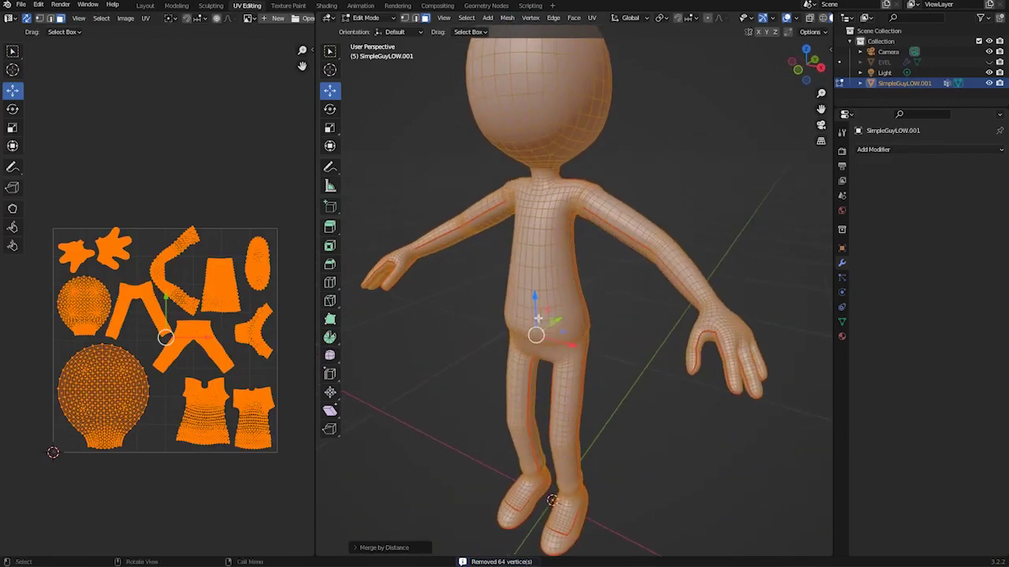
Step: Select faces on each hand in turn to examine how both hands share the same UV islands, and look over the UV layout
key(alt+a)
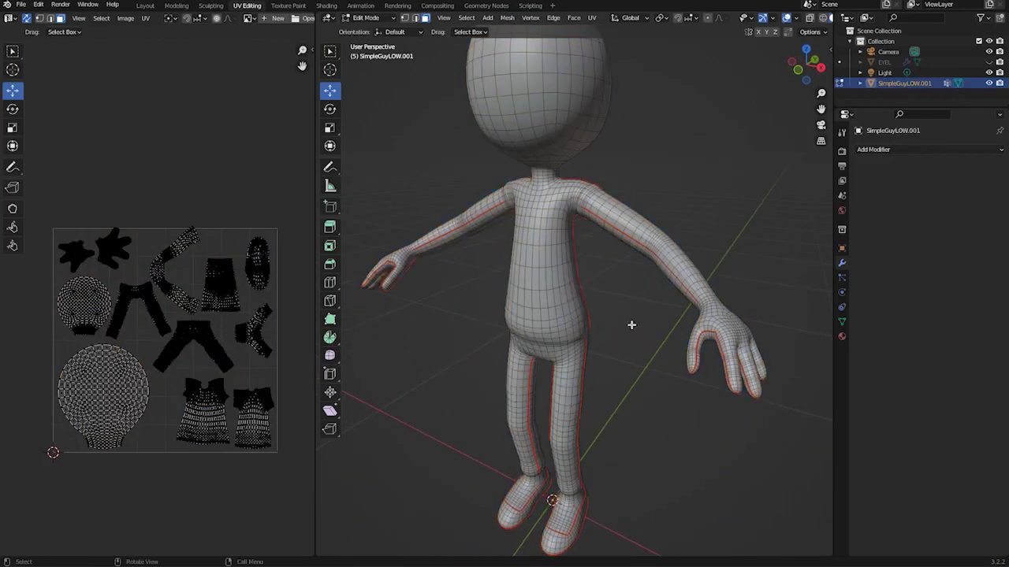
key(l)
key(alt+a)
key(l)
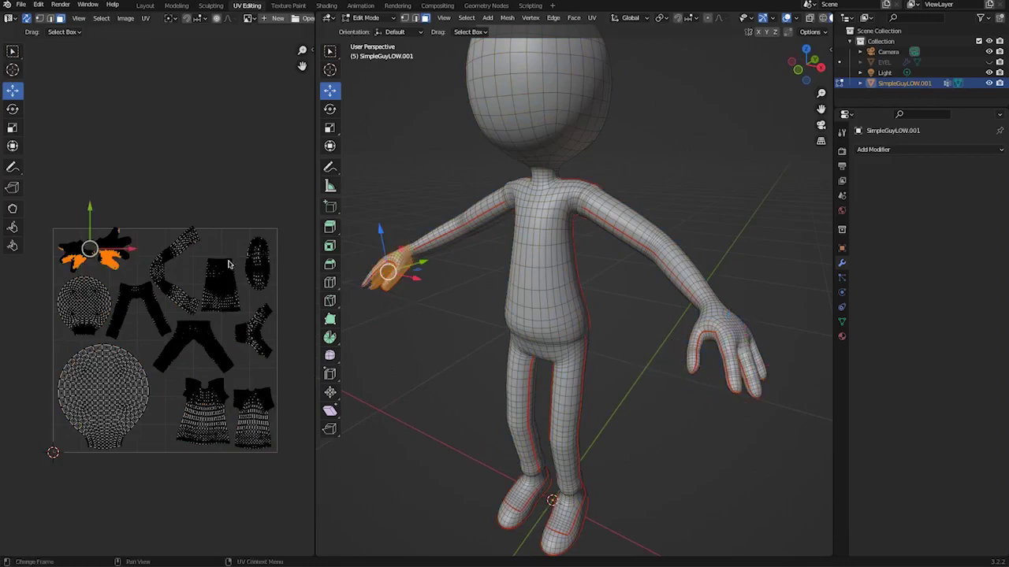
ctrl+middle_drag(123, 315, 7, 186)
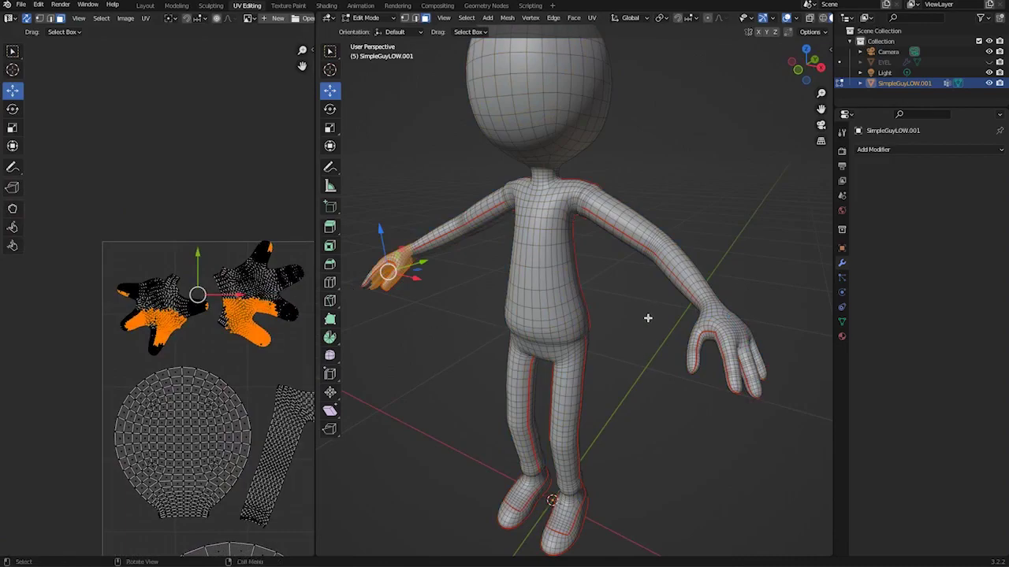
drag(648, 318, 804, 438)
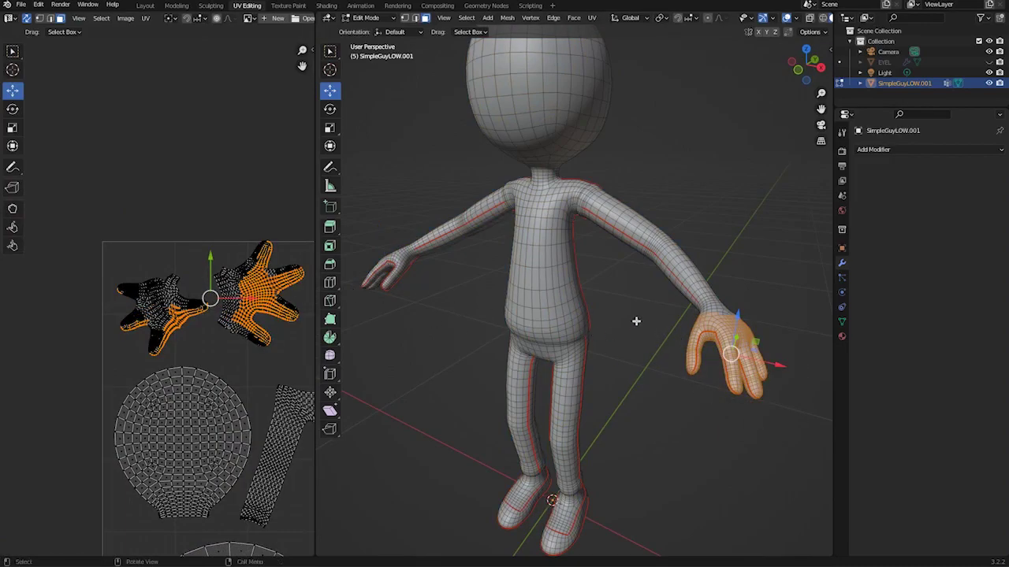
drag(633, 303, 796, 429)
click(171, 206)
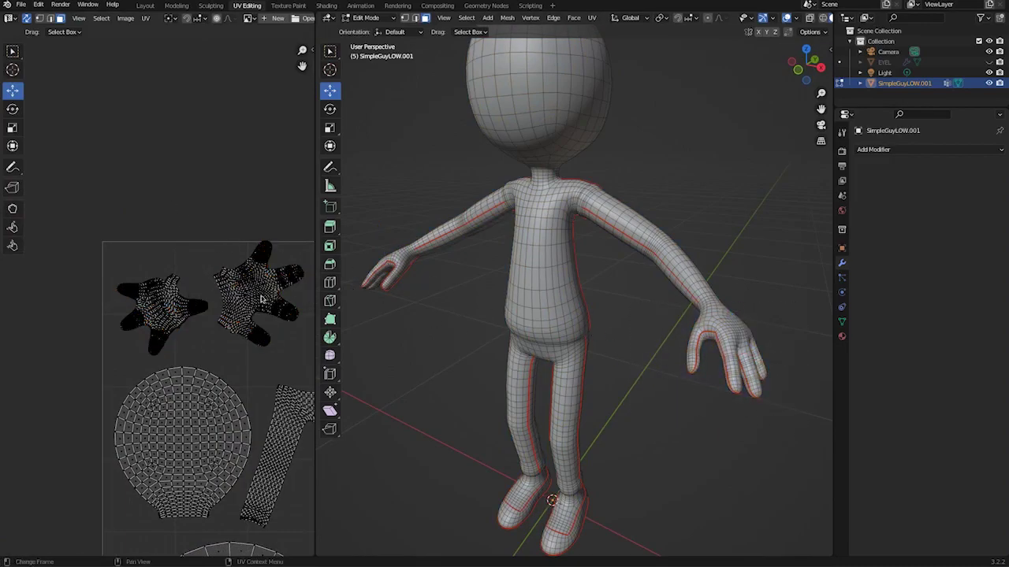
scroll(380, 323, down, 3)
middle_drag(394, 326, 569, 309)
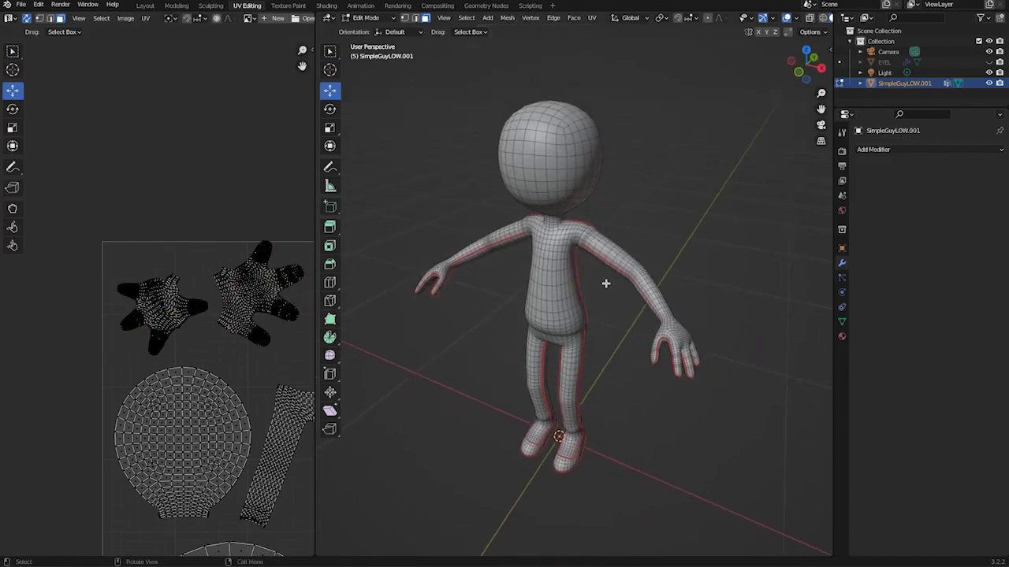
scroll(216, 210, up, 3)
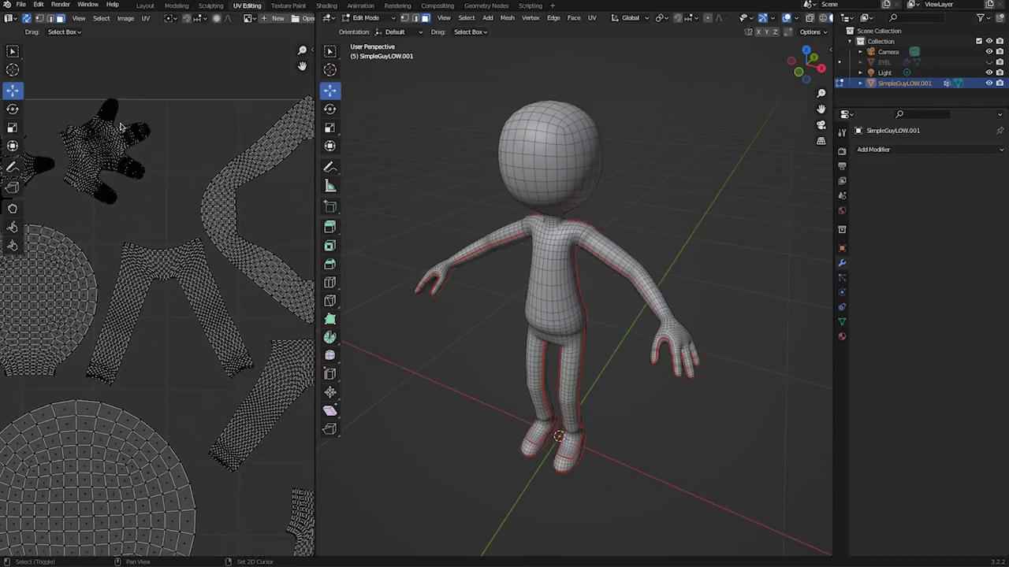
ctrl+middle_drag(271, 281, 302, 337)
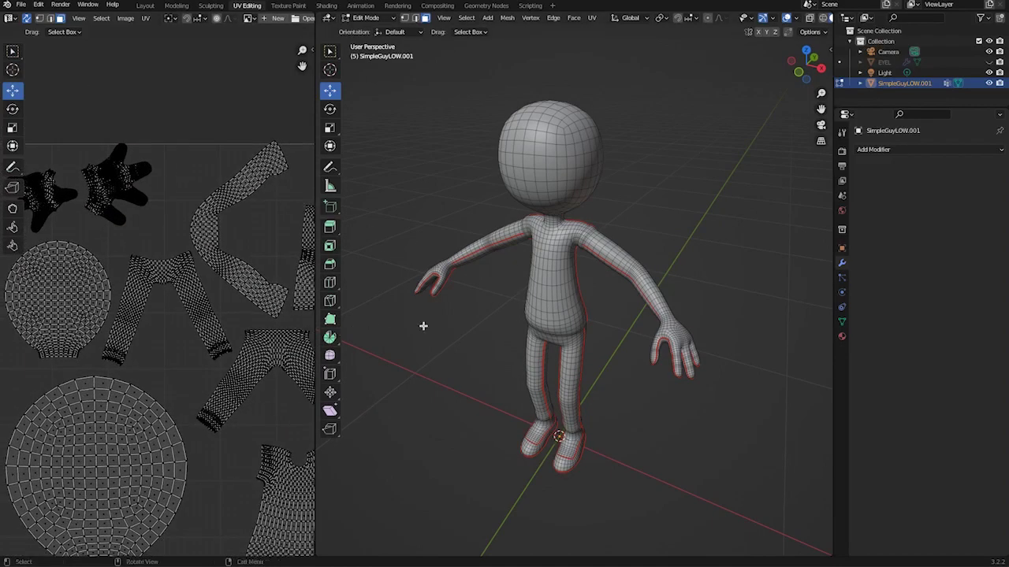
Step: Try moving the arm's UV island up past the edge of the UV square, then undo the move
middle_drag(423, 326, 461, 322)
drag(469, 222, 494, 286)
middle_drag(225, 243, 133, 242)
key(l)
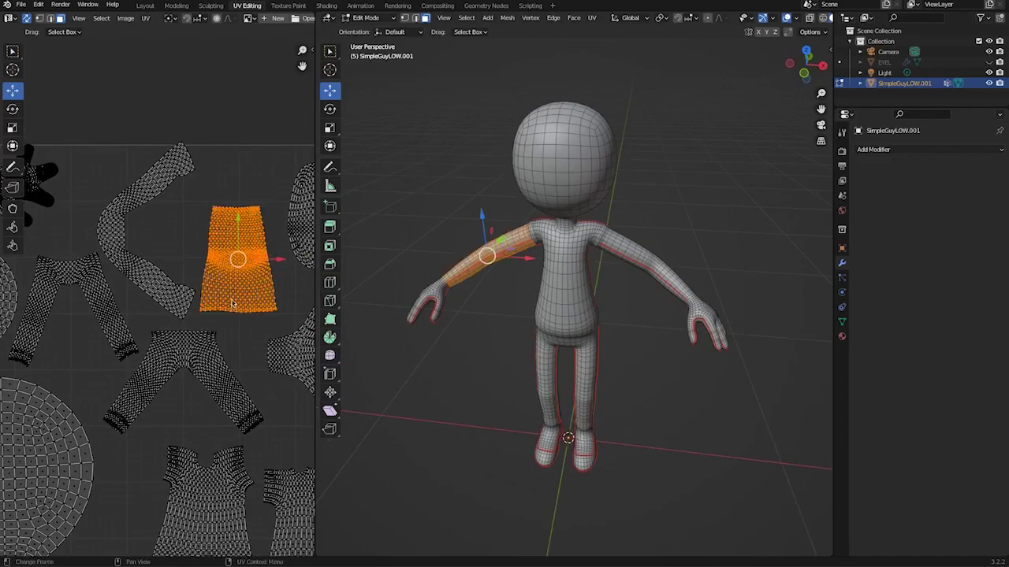
drag(237, 258, 242, 145)
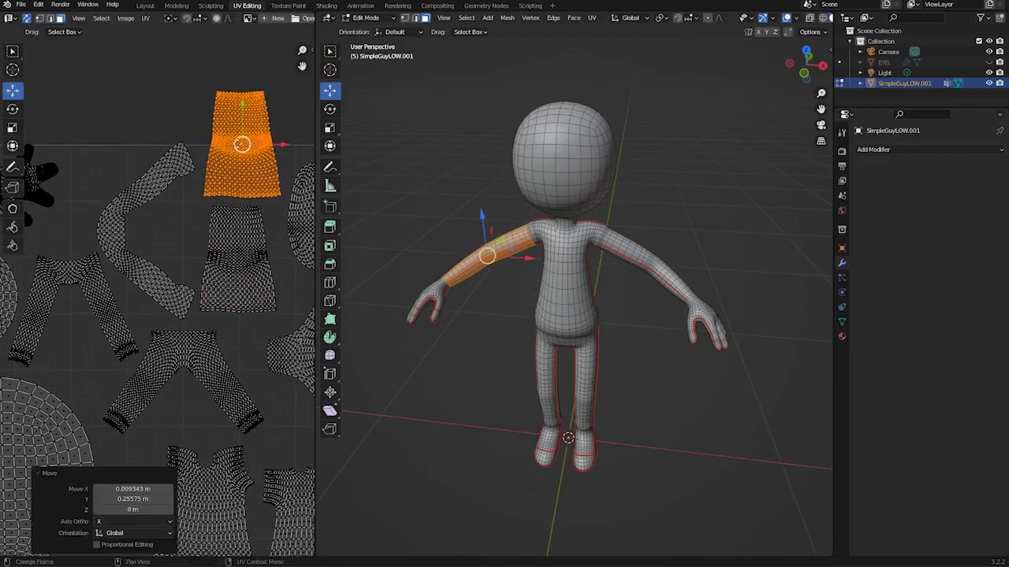
scroll(217, 268, down, 5)
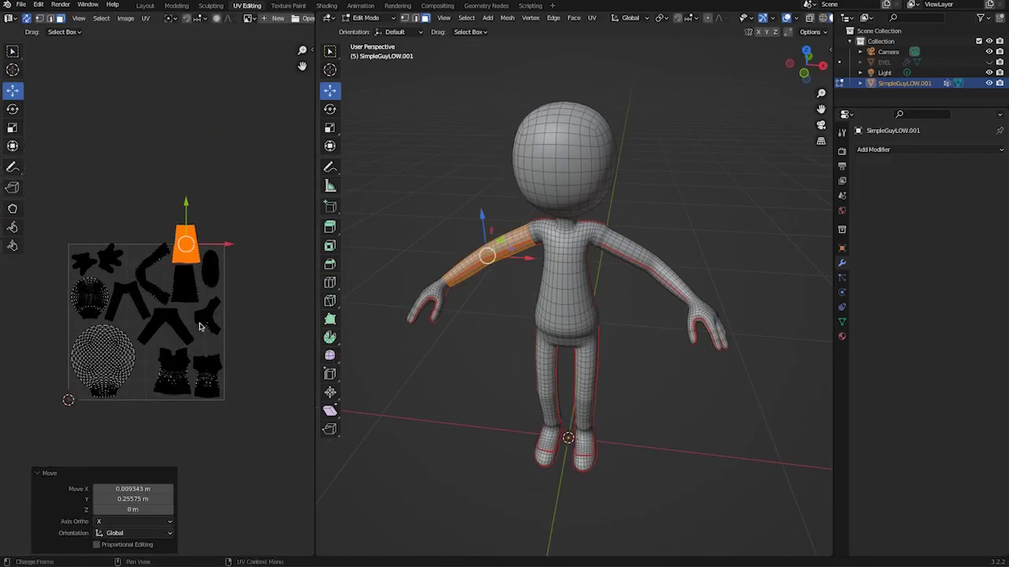
scroll(160, 307, up, 4)
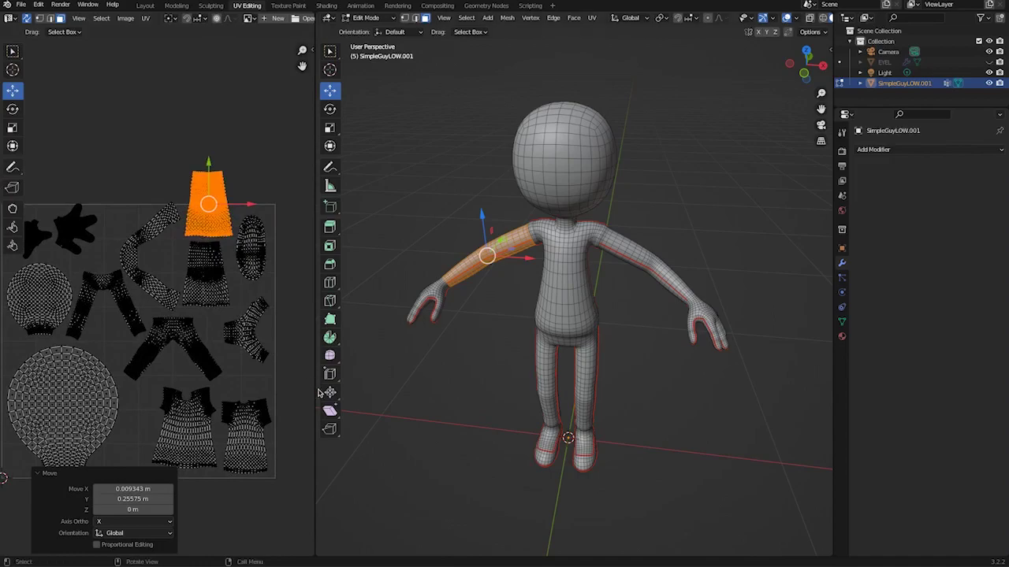
key(ctrl+z)
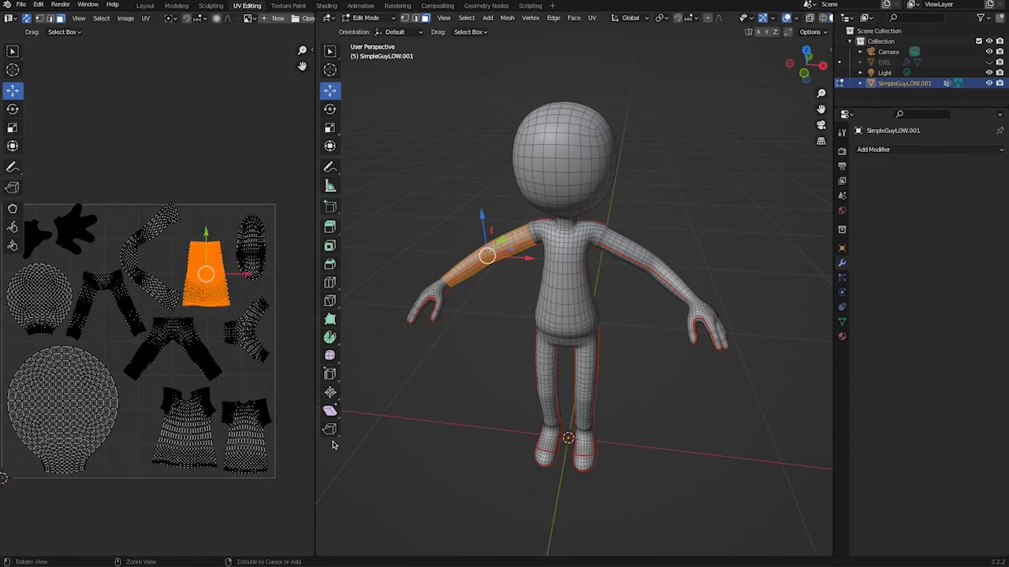
Step: Deselect the arm faces and return the character to Object Mode
click(461, 388)
middle_drag(455, 389, 391, 397)
click(366, 18)
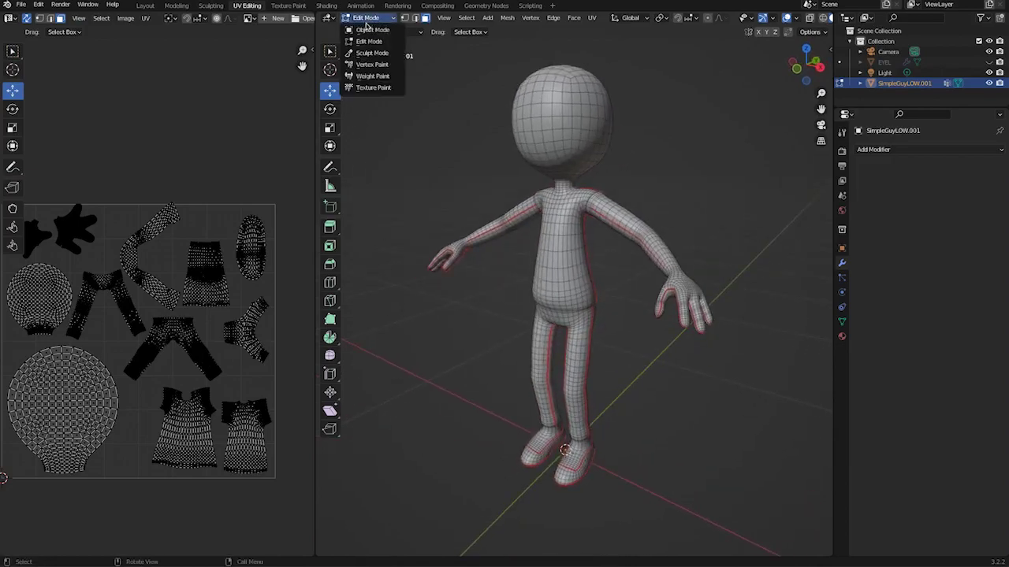
click(369, 29)
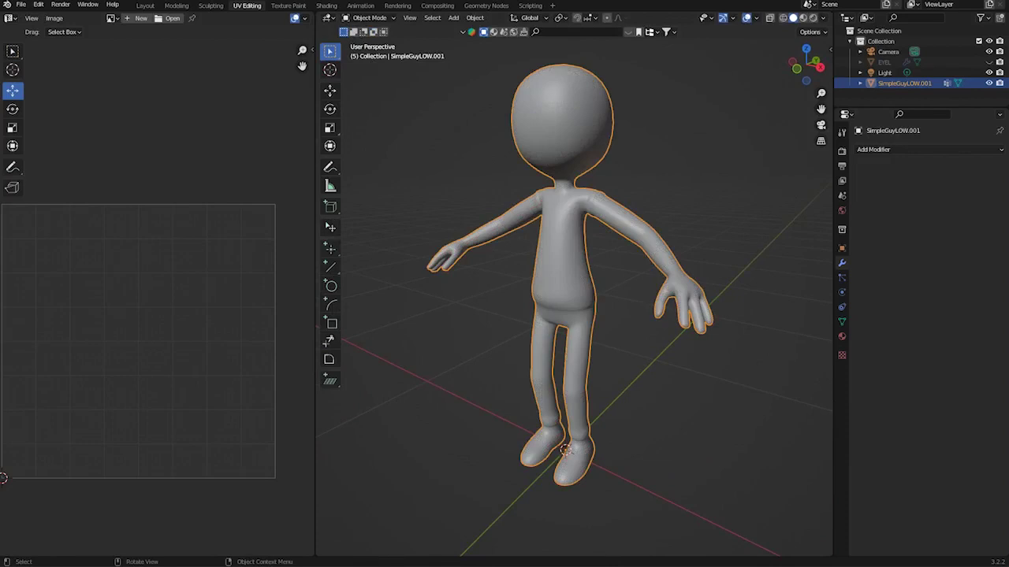
Step: Switch to the browser and look through Poly Haven's render gallery and its Fabric texture category
key(super+Tab)
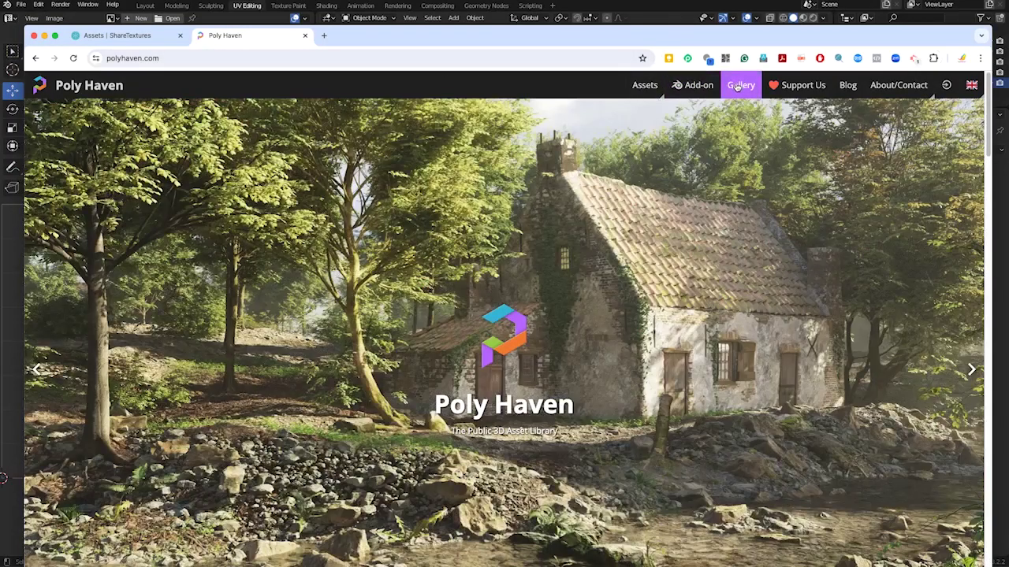
click(737, 88)
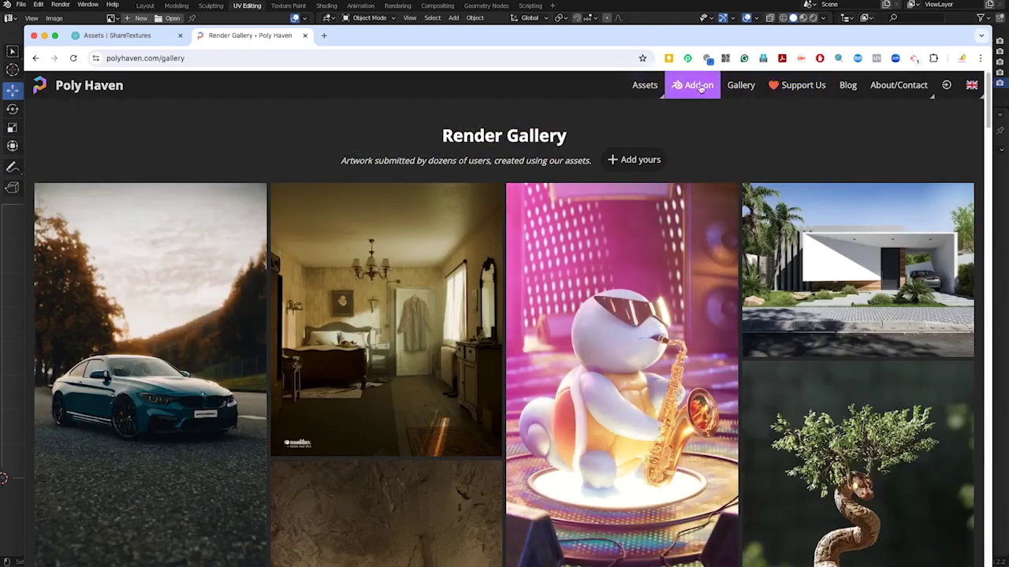
click(644, 88)
click(635, 131)
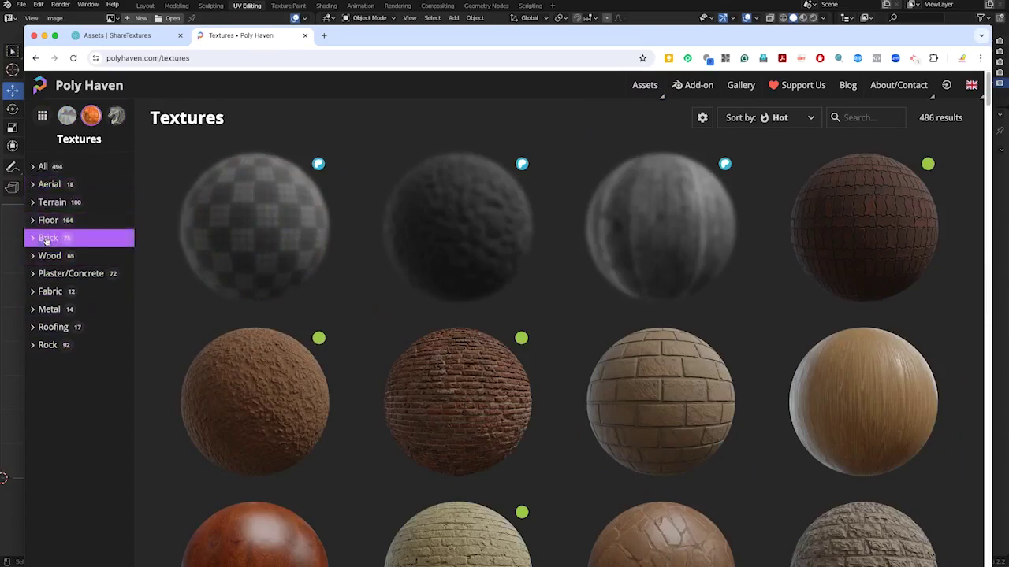
click(45, 293)
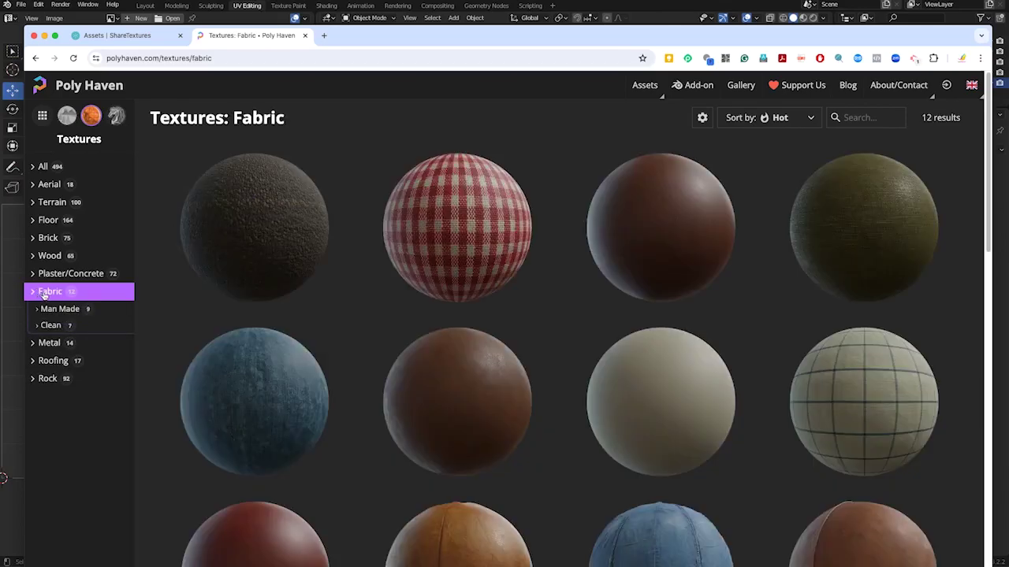
drag(988, 158, 994, 242)
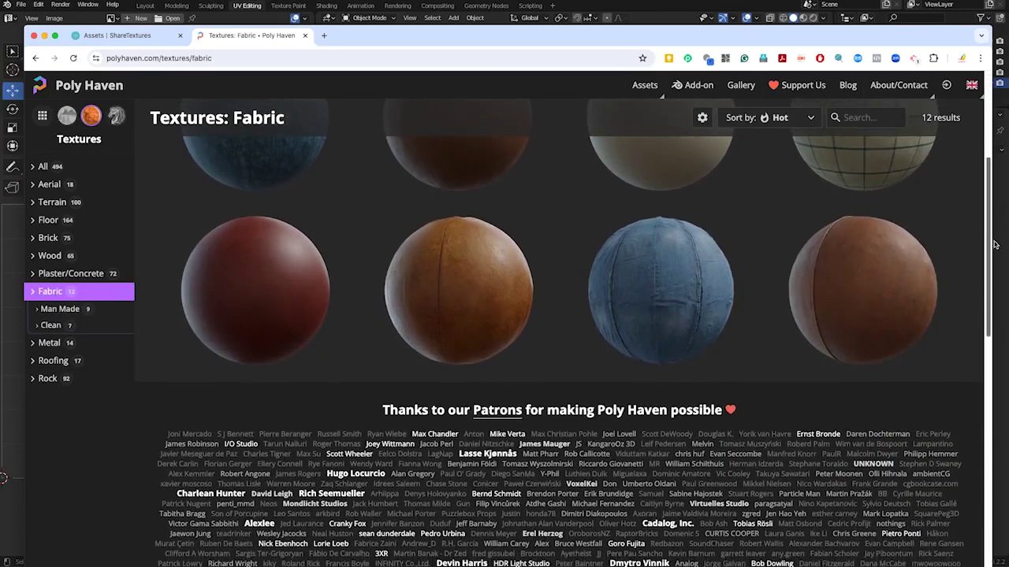
scroll(981, 189, up, 10)
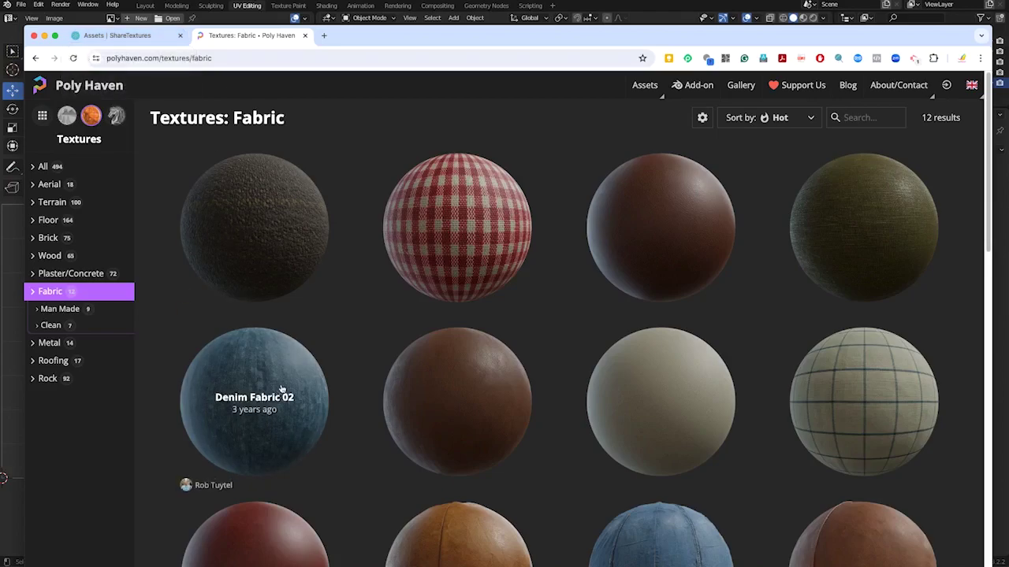
Step: Switch to the ShareTextures site and browse the Fabric category of its textures
click(114, 36)
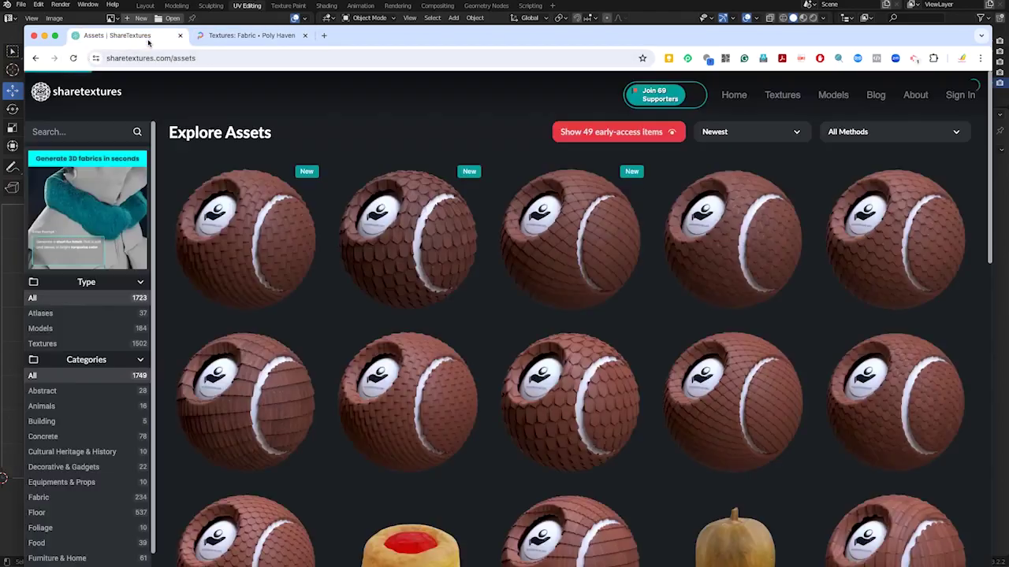
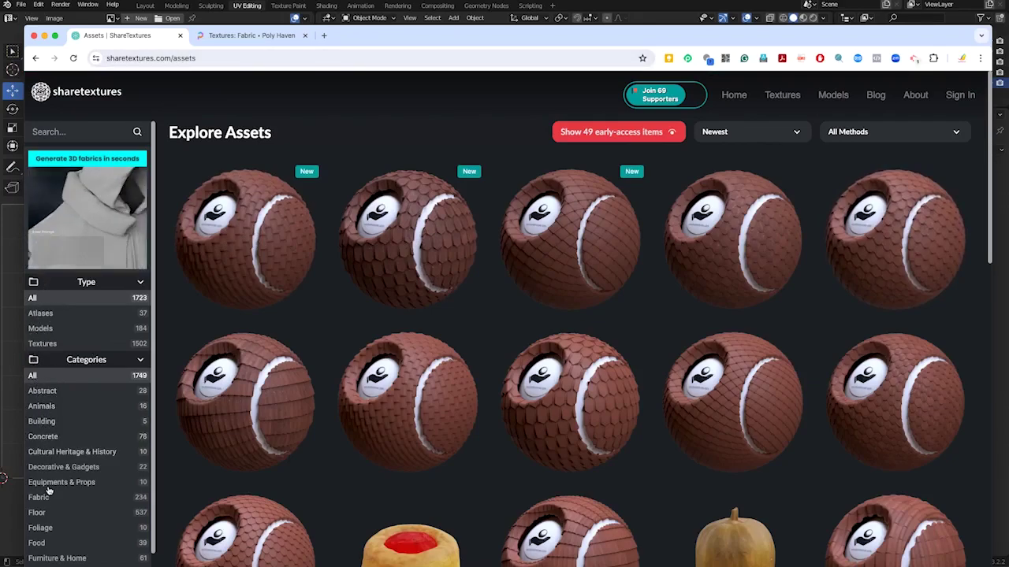
click(44, 426)
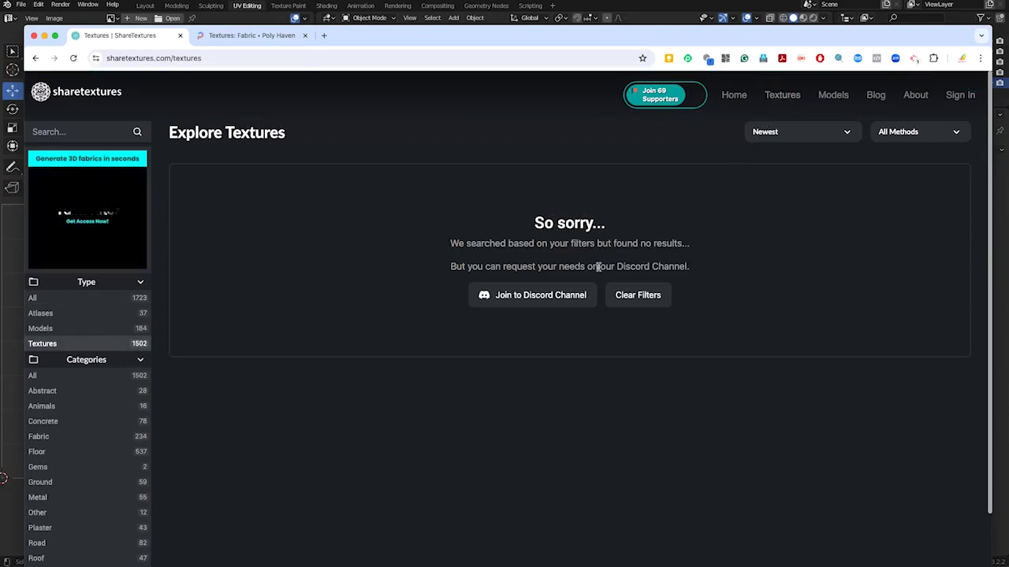
click(40, 437)
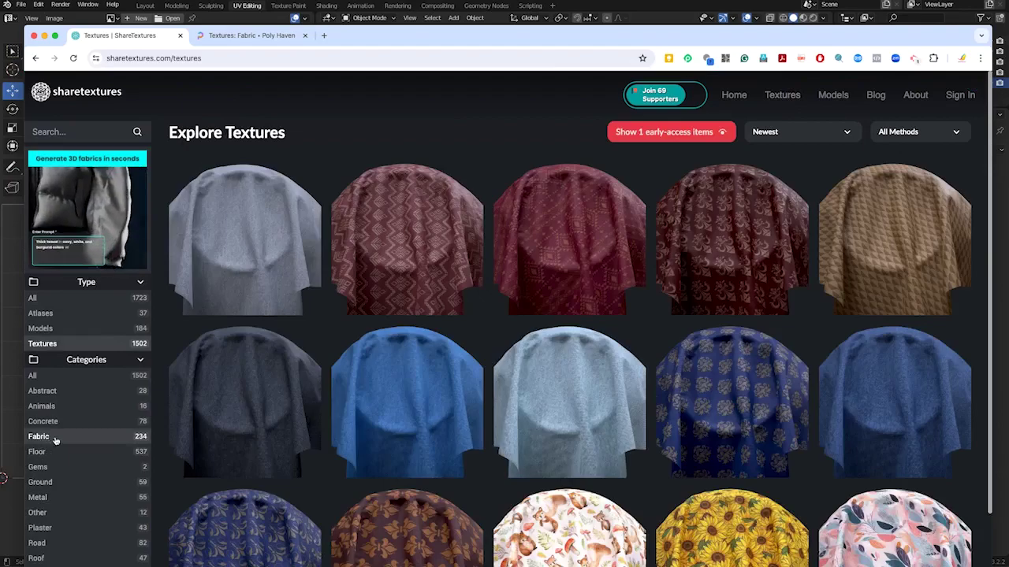
scroll(761, 313, down, 5)
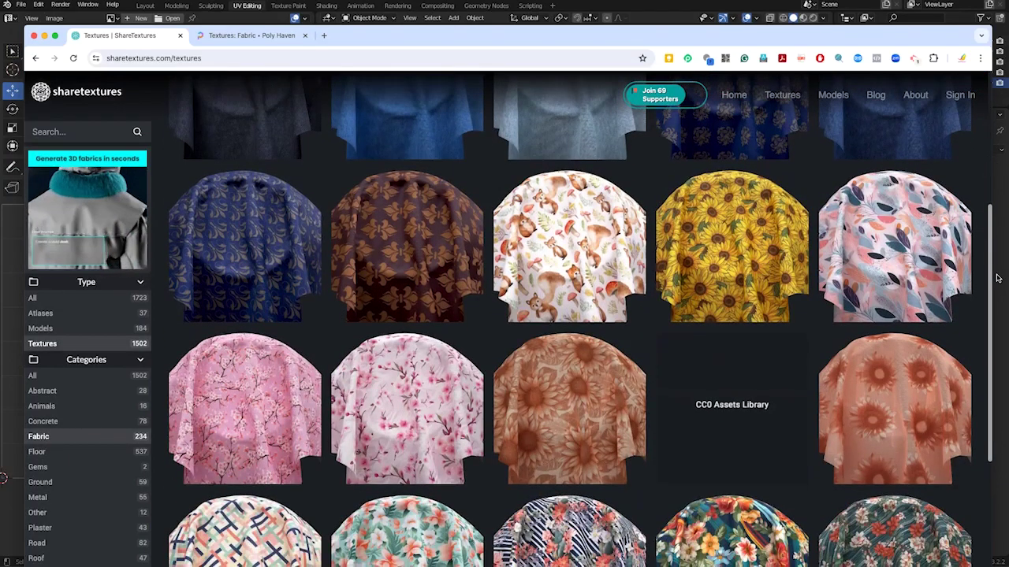
scroll(994, 307, down, 4)
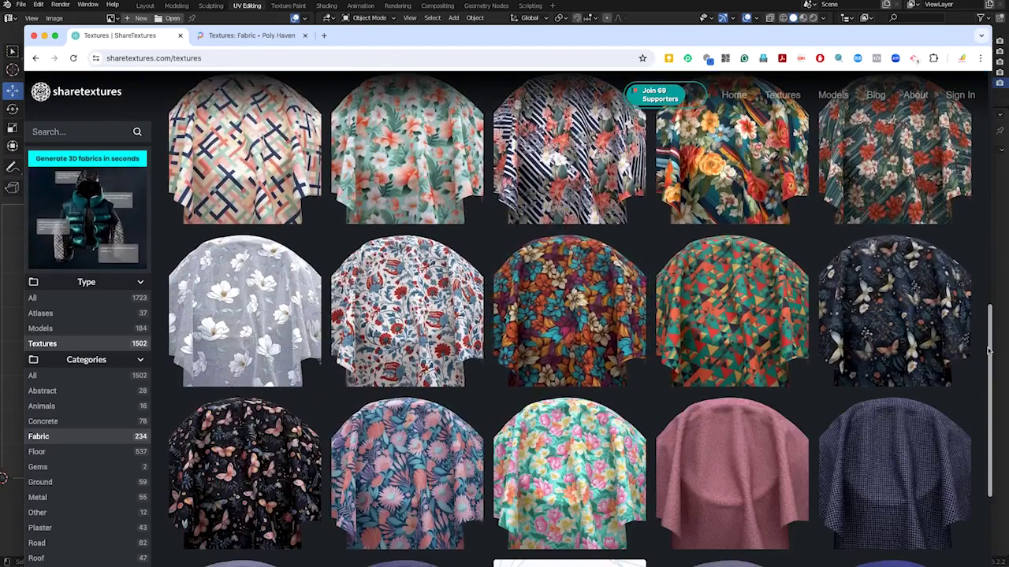
Step: Open the multicolored floral Fabric 141 texture, view its download resolutions, and return to Blender
click(585, 319)
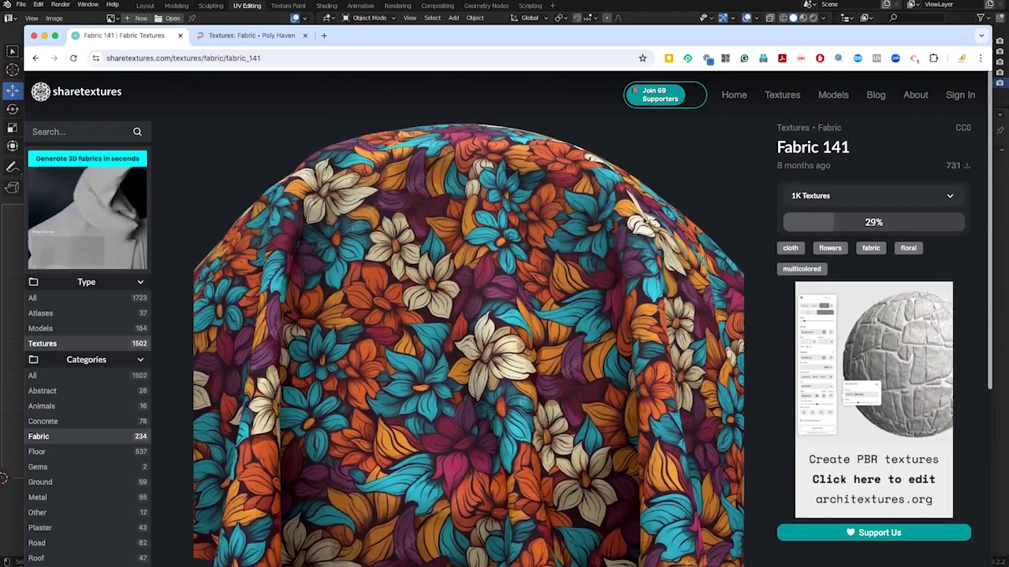
click(871, 197)
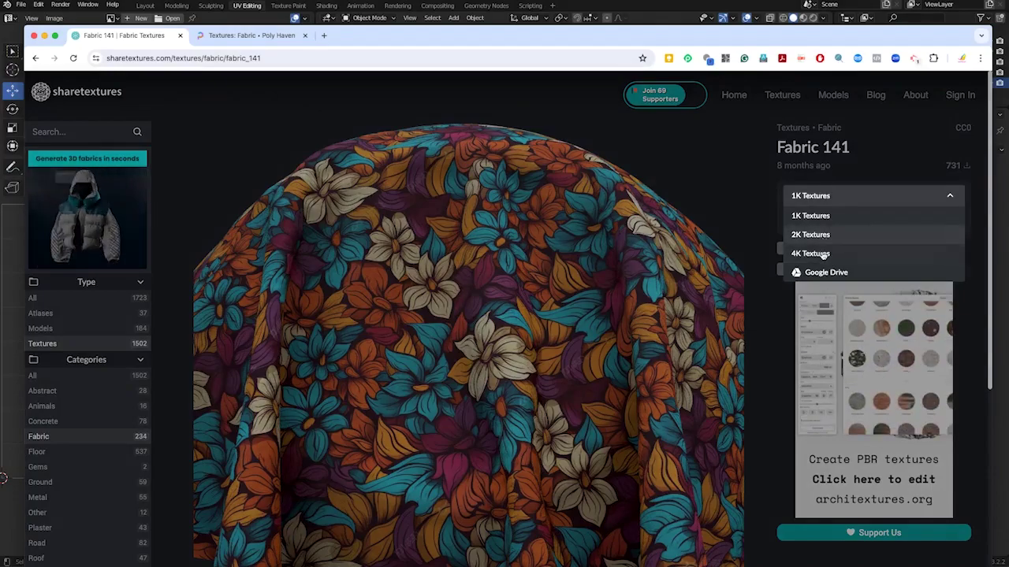
click(745, 192)
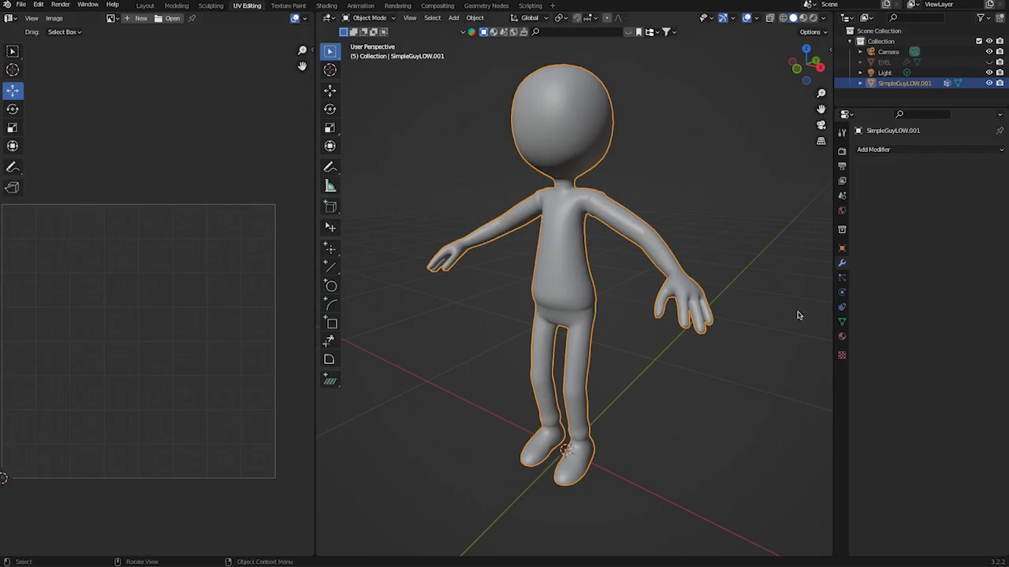
Step: Look over the character's material settings and its list of vertex groups
click(842, 337)
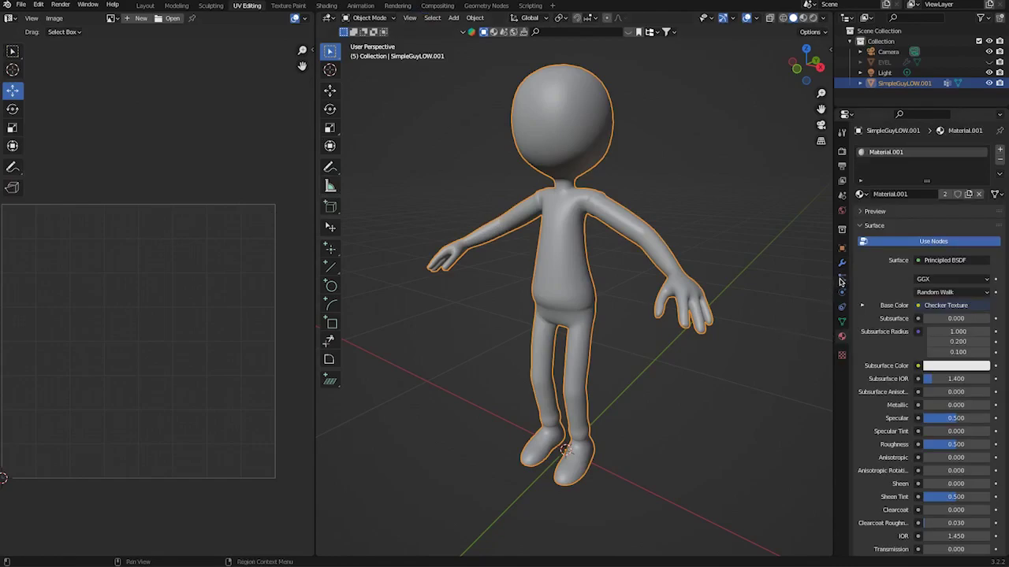
click(842, 323)
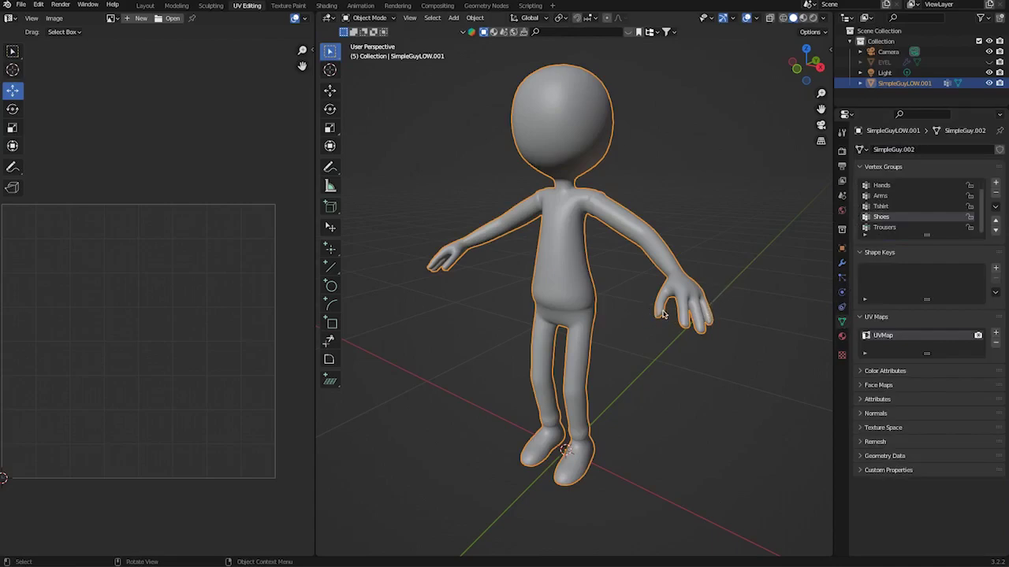
click(881, 186)
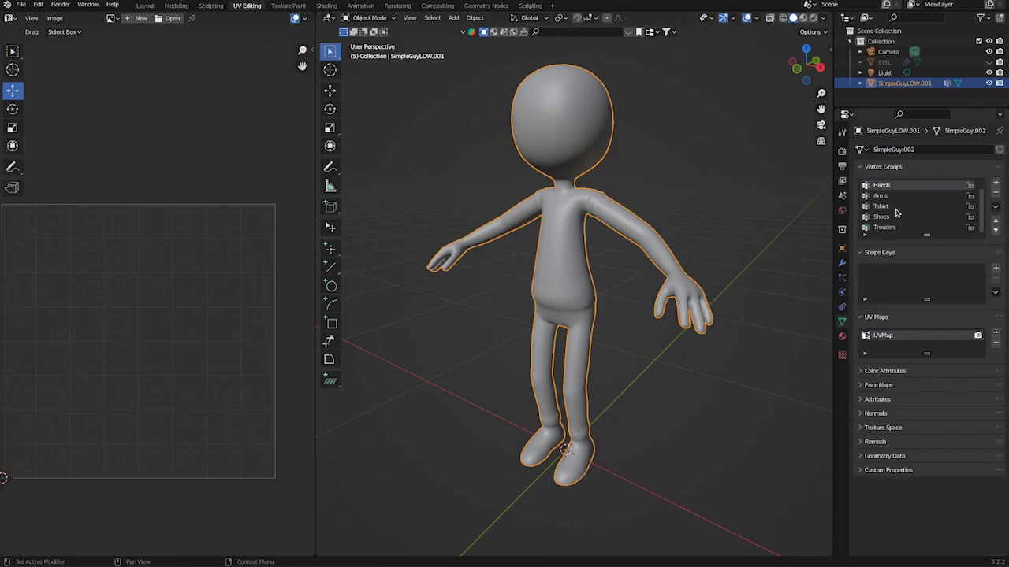
click(887, 197)
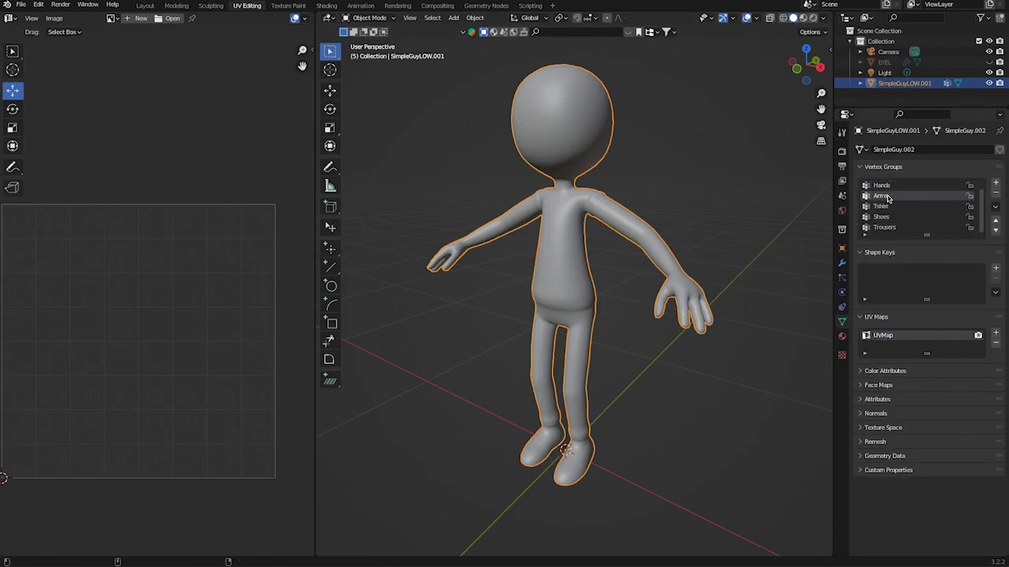
Step: In Edit Mode, select the faces of the Hands, Arms and Head vertex groups together
click(898, 186)
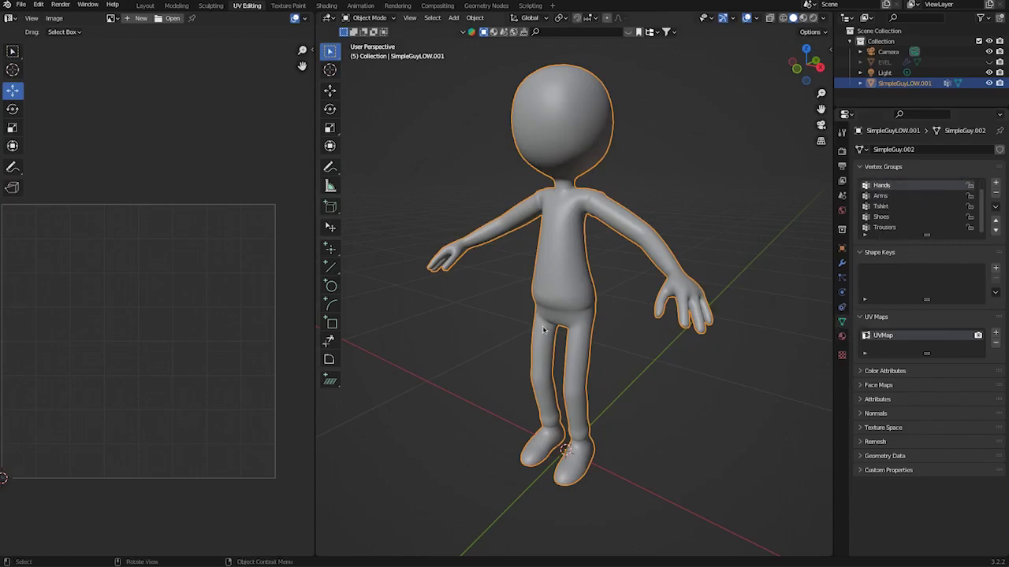
key(Tab)
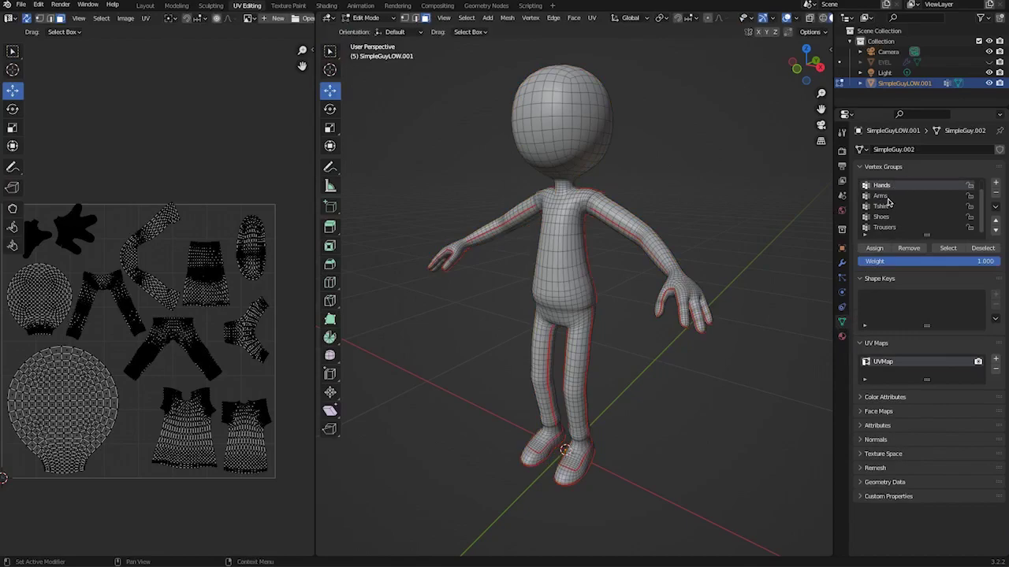
click(884, 247)
click(948, 248)
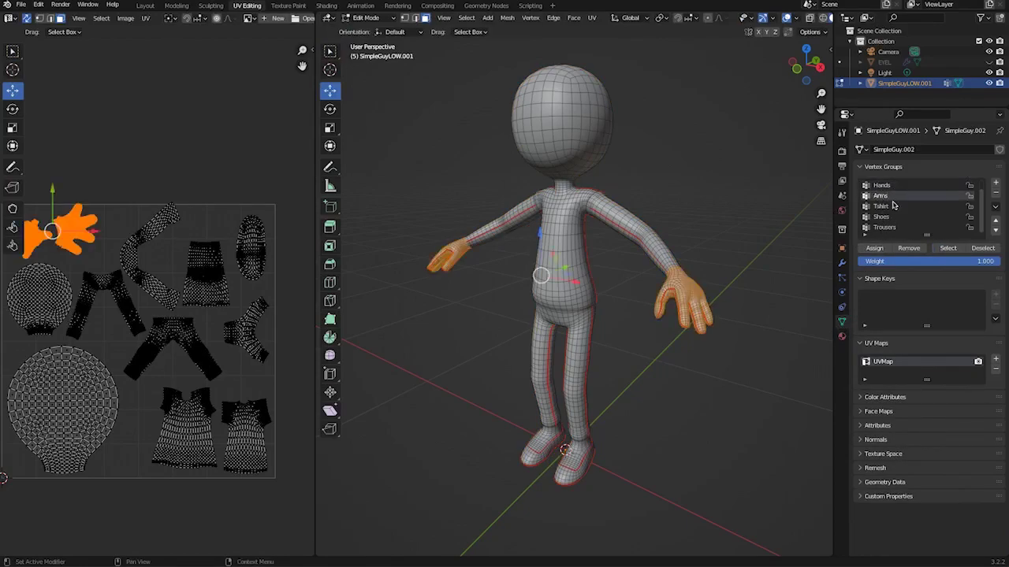
click(946, 246)
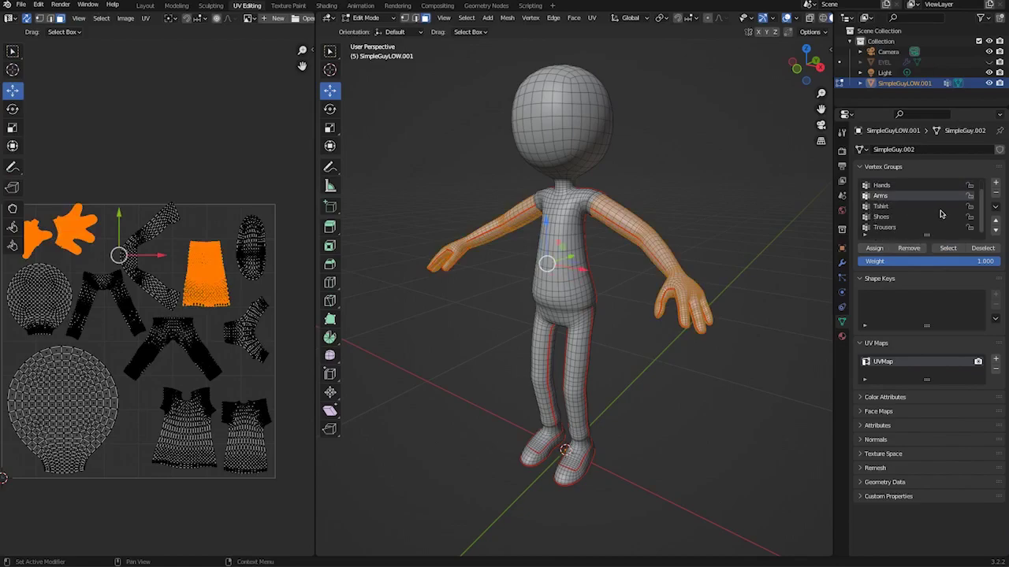
scroll(983, 206, up, 1)
click(911, 187)
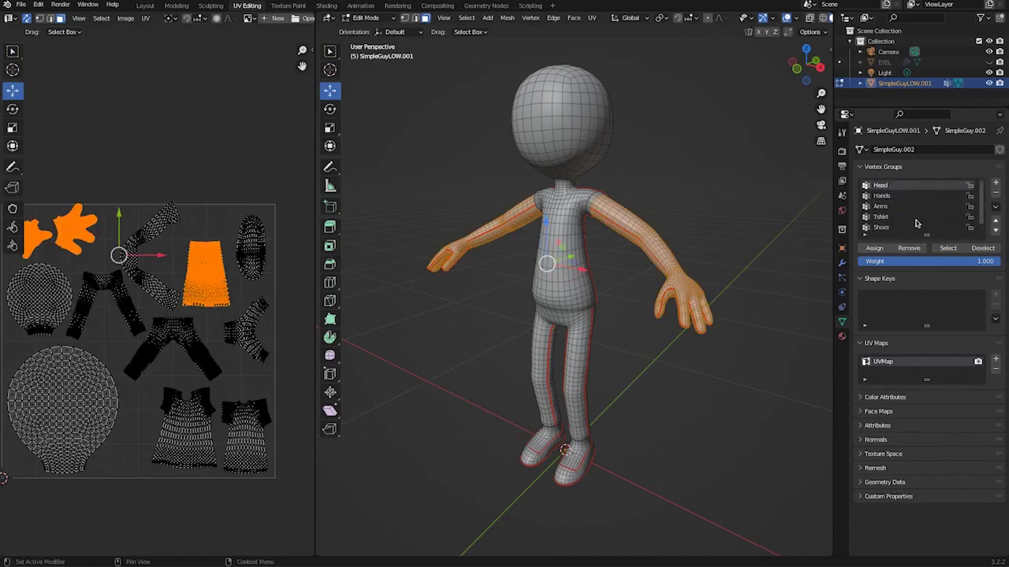
click(948, 247)
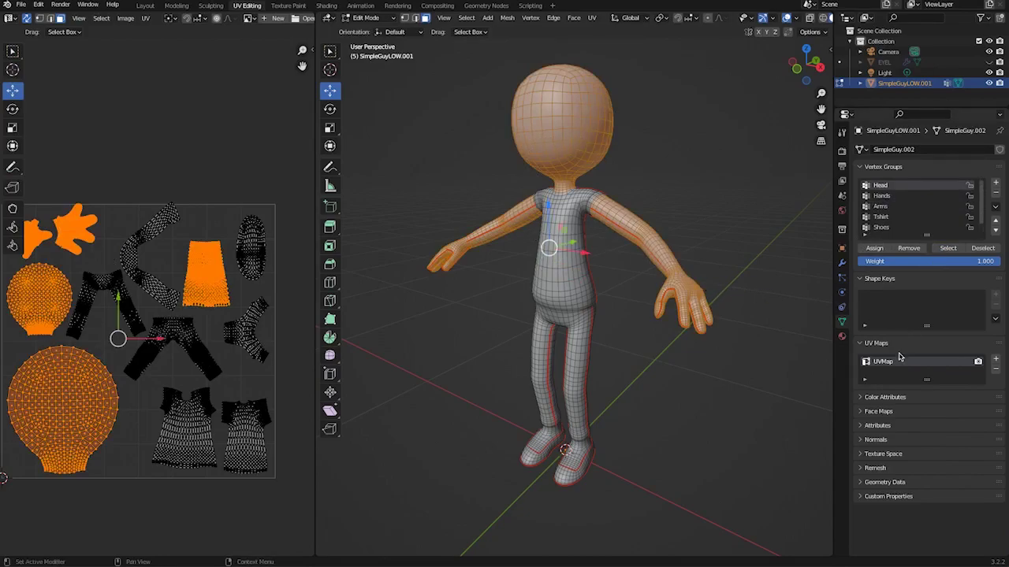
Step: Add a second material slot to the character and create a new material in it
click(841, 336)
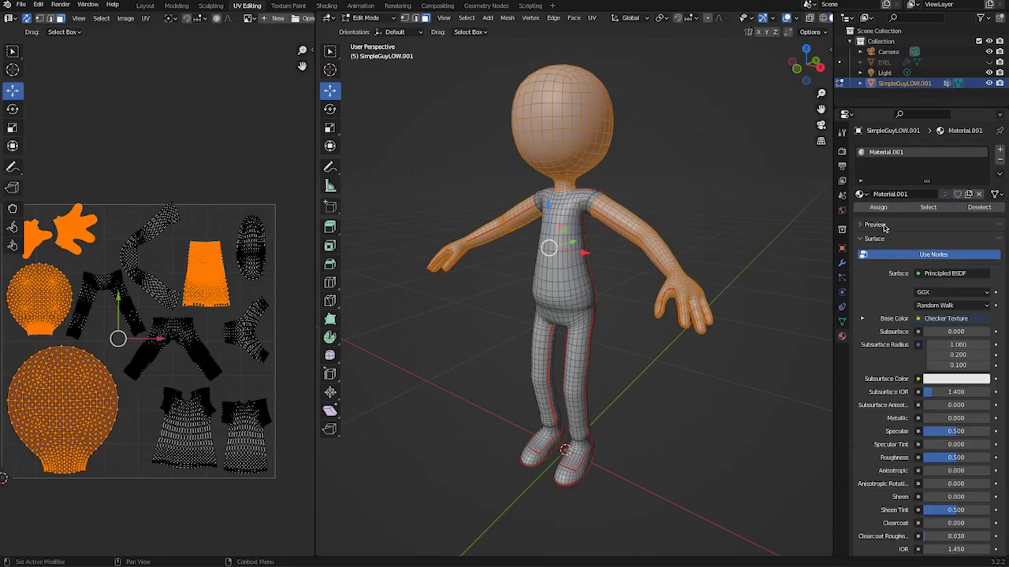
click(999, 150)
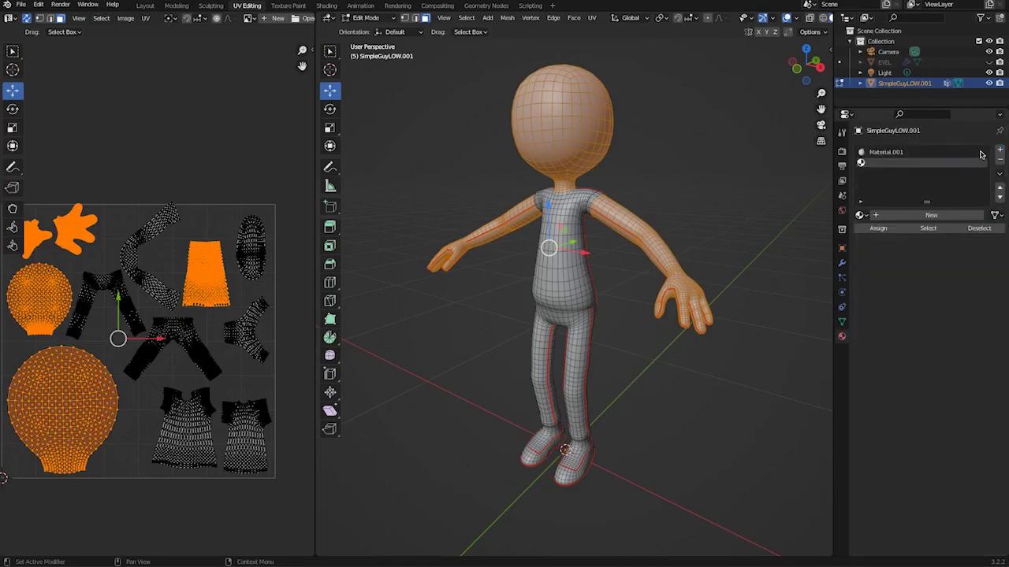
click(908, 218)
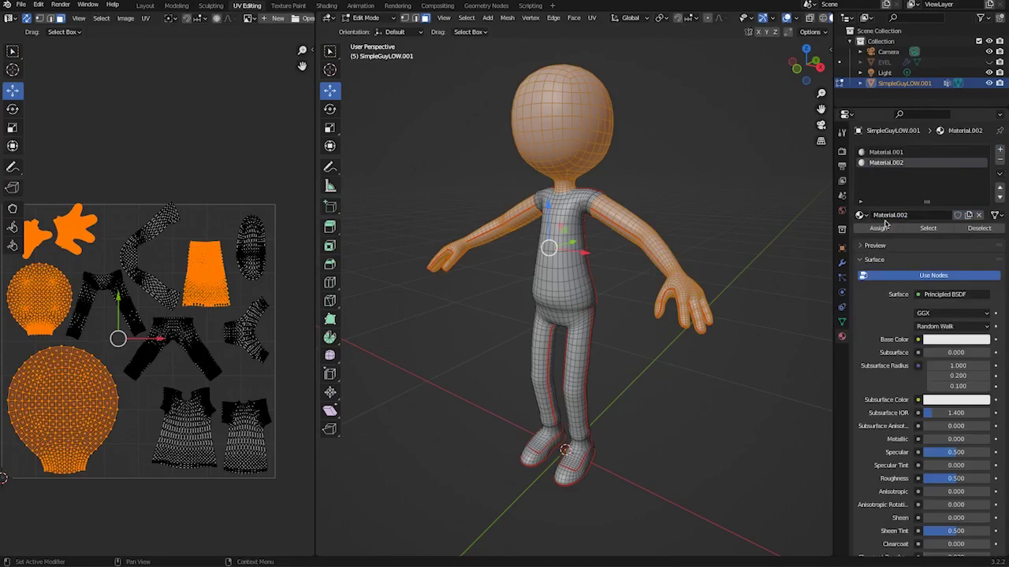
Step: Rename the new material SkinMat and set its base color to a light peach skin tone
double_click(888, 214)
text(SkinMat)
key(Return)
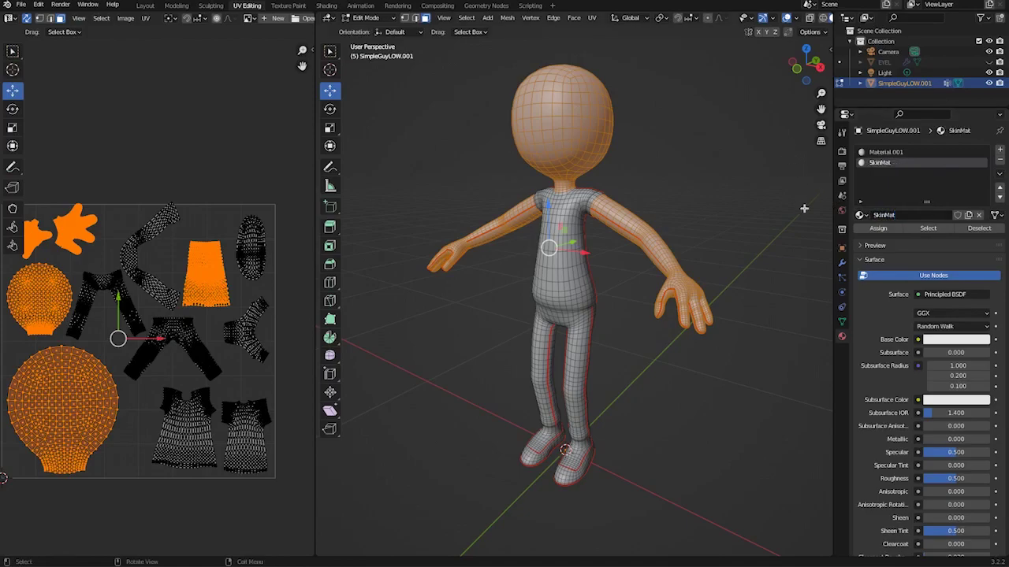
click(938, 341)
drag(929, 241, 934, 237)
click(741, 342)
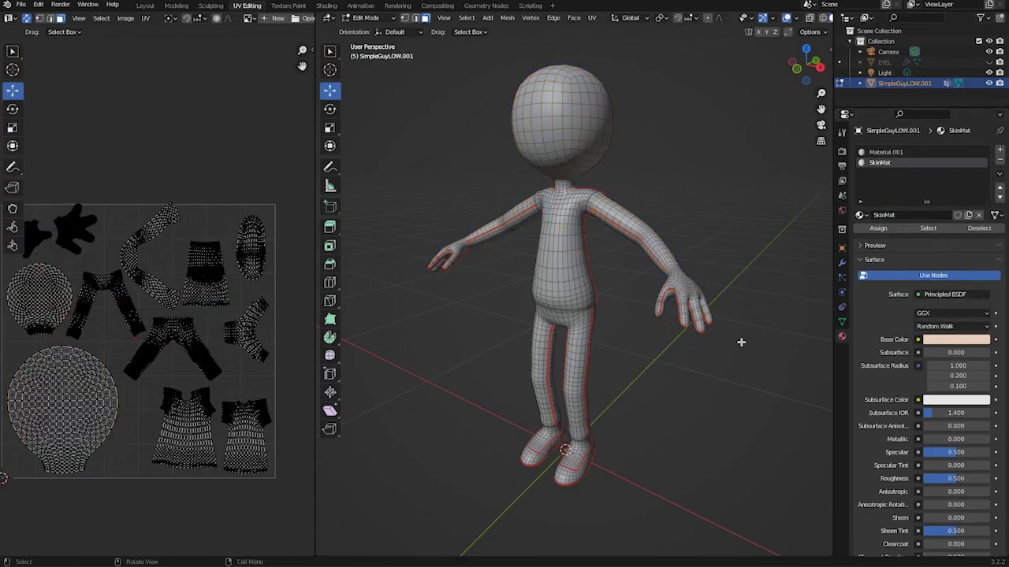
Step: Display the character in material preview shading and switch to the Shading workspace
drag(315, 26, 297, 27)
click(823, 18)
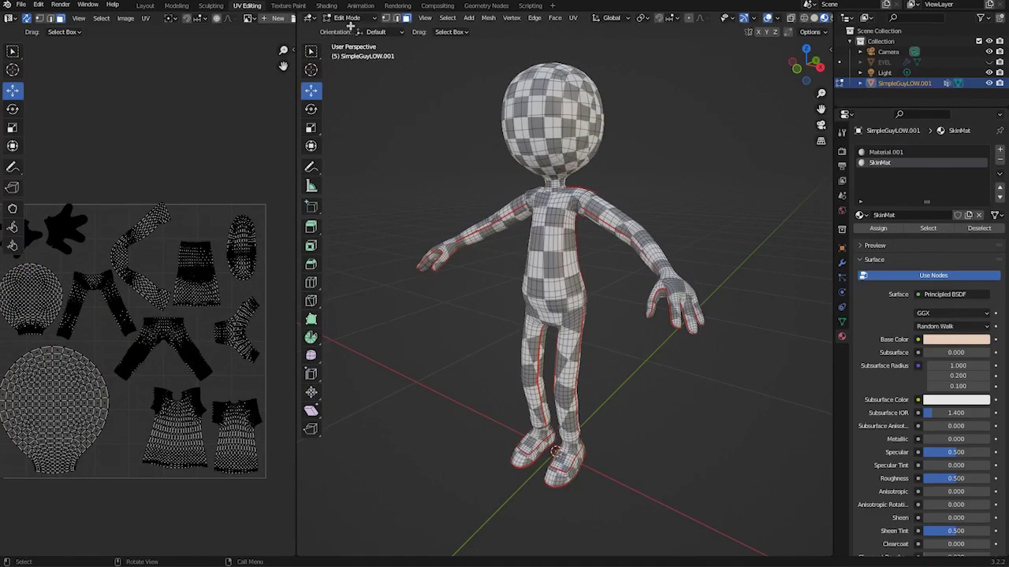
click(327, 6)
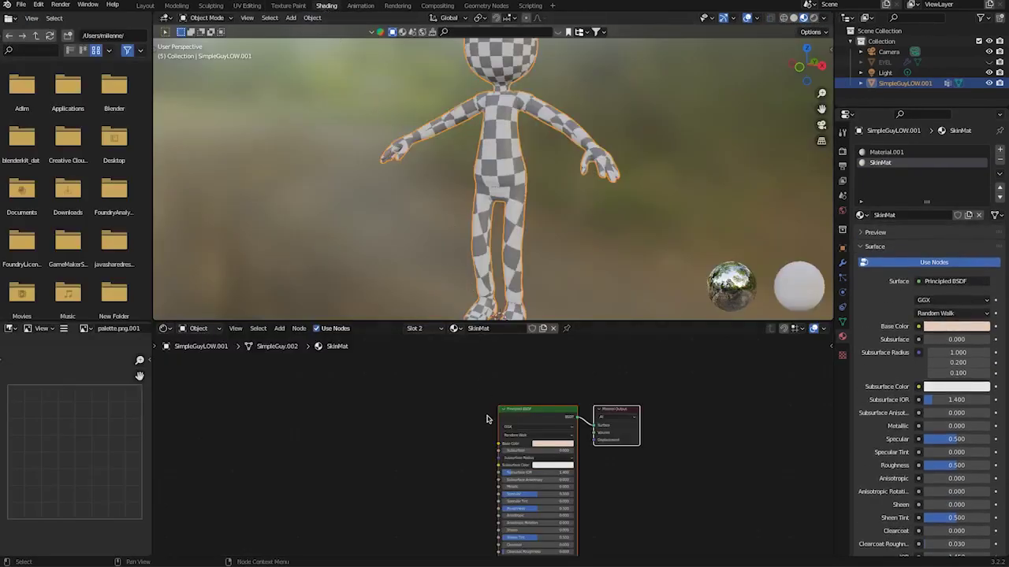
key(Home)
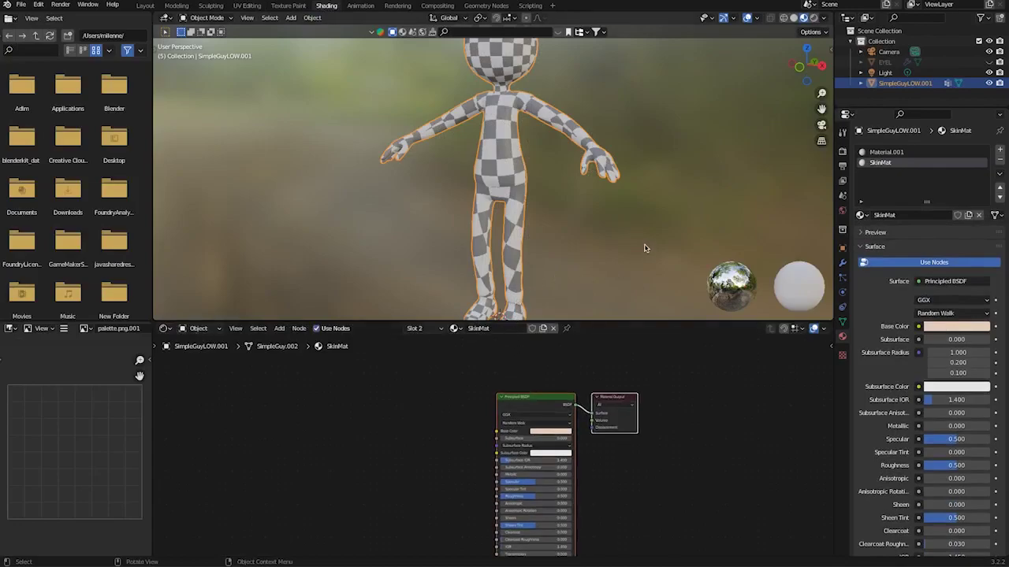
Step: Remove the checker-textured Material.001 slot from the character
click(877, 152)
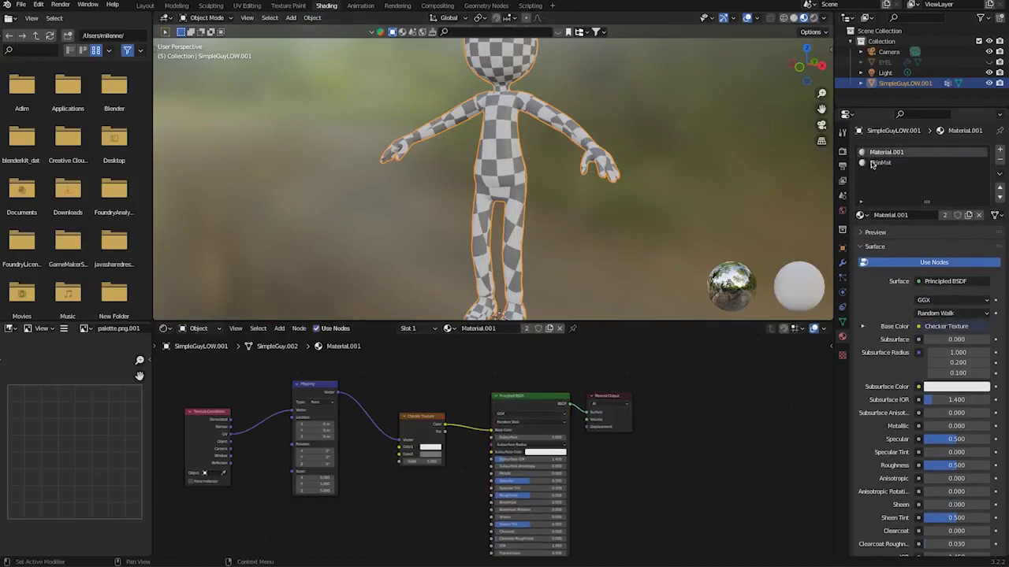
click(999, 159)
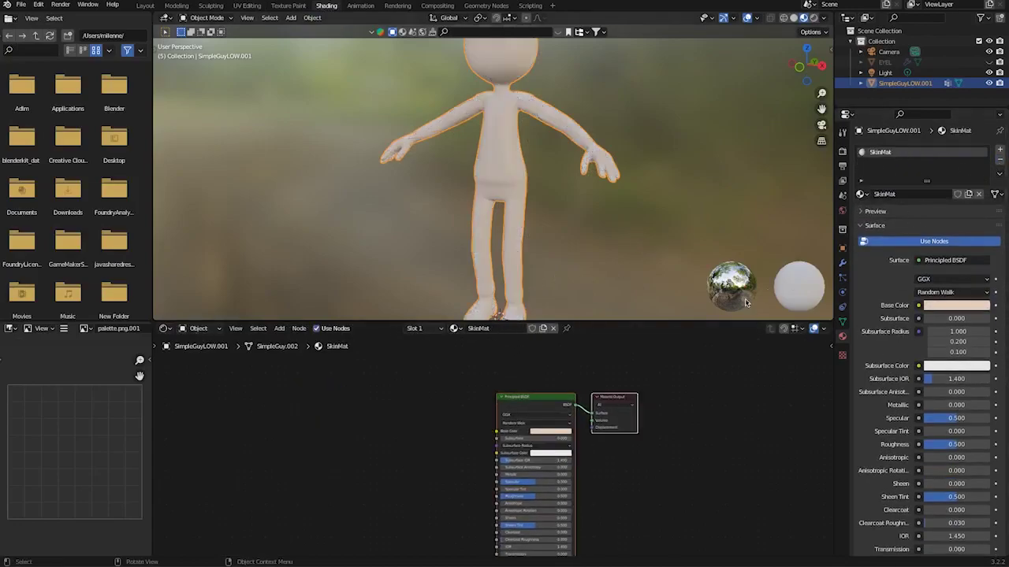
middle_drag(539, 198, 537, 233)
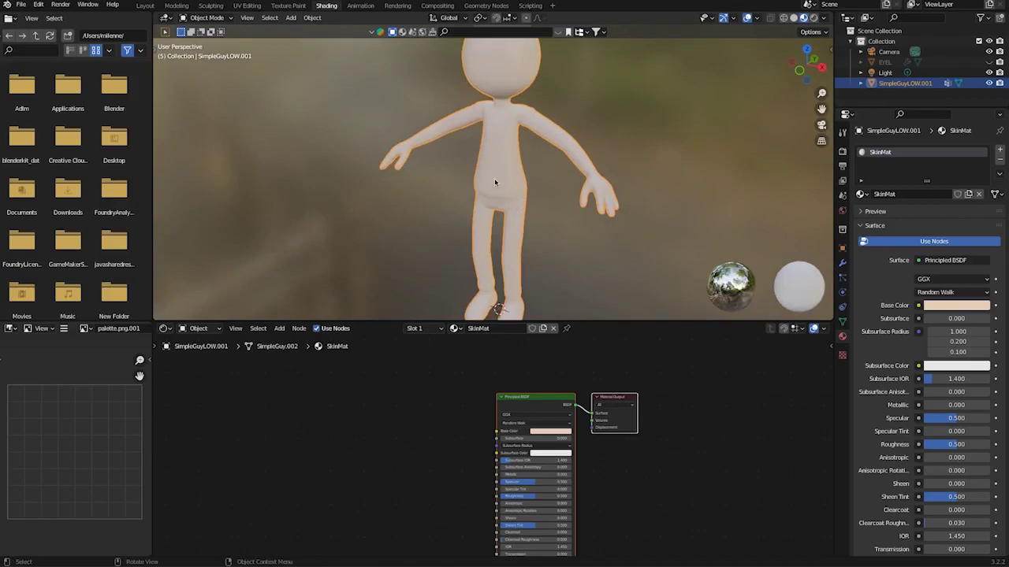
Step: In Edit Mode, select the faces of the Head, Hands and Arms vertex groups together and show the material settings
click(201, 18)
click(207, 29)
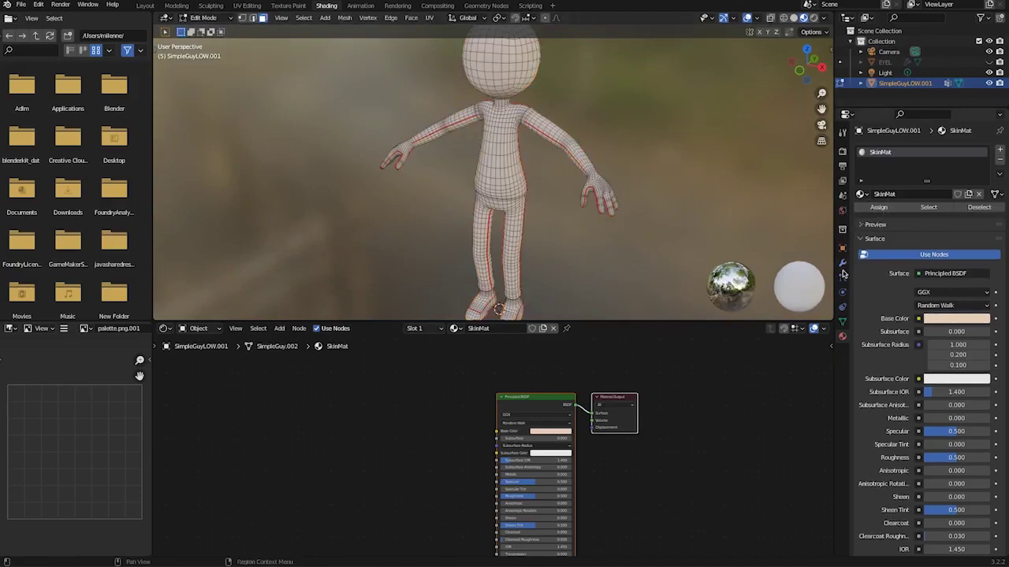
click(843, 321)
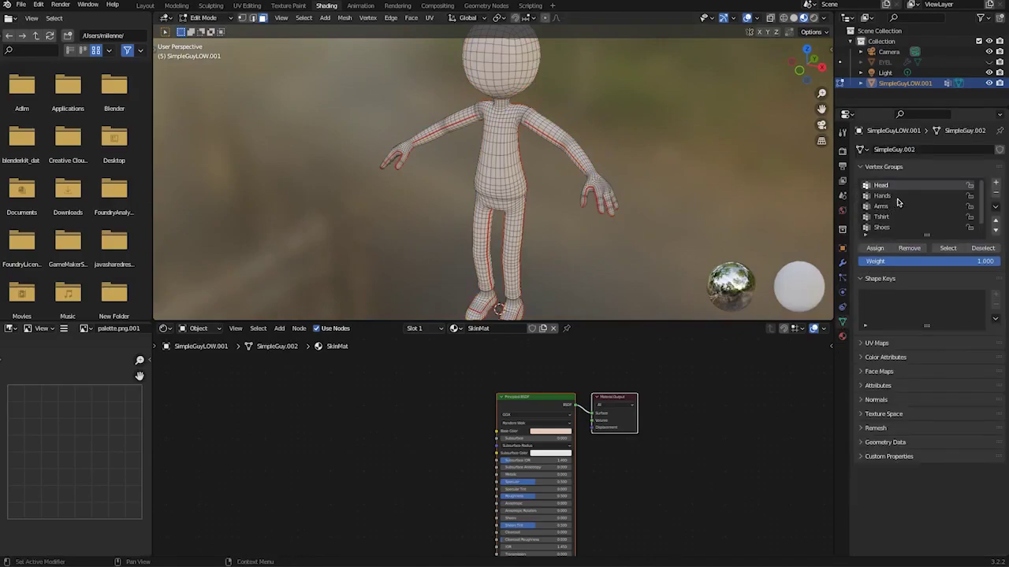
click(948, 247)
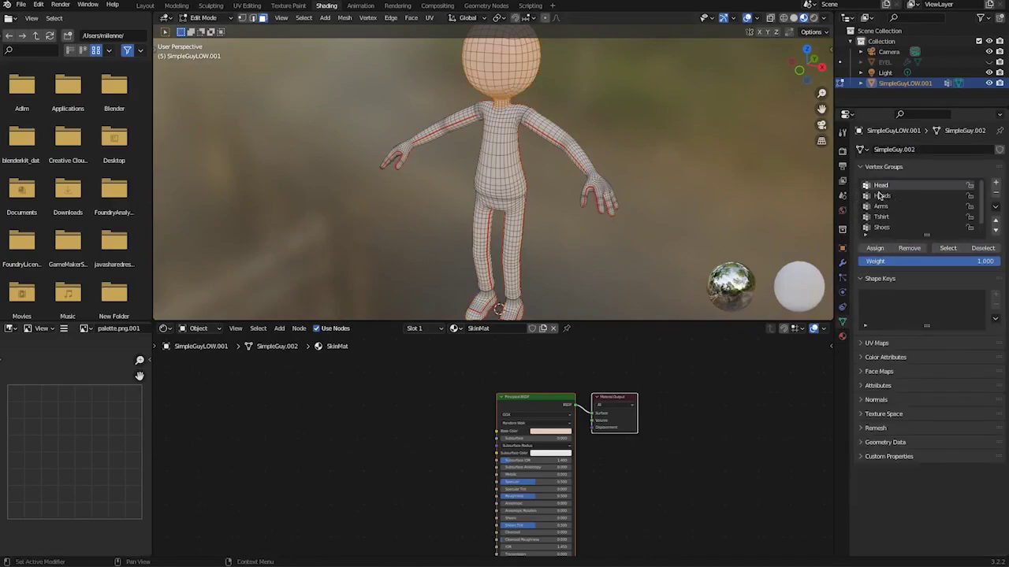
click(882, 197)
click(947, 247)
click(881, 227)
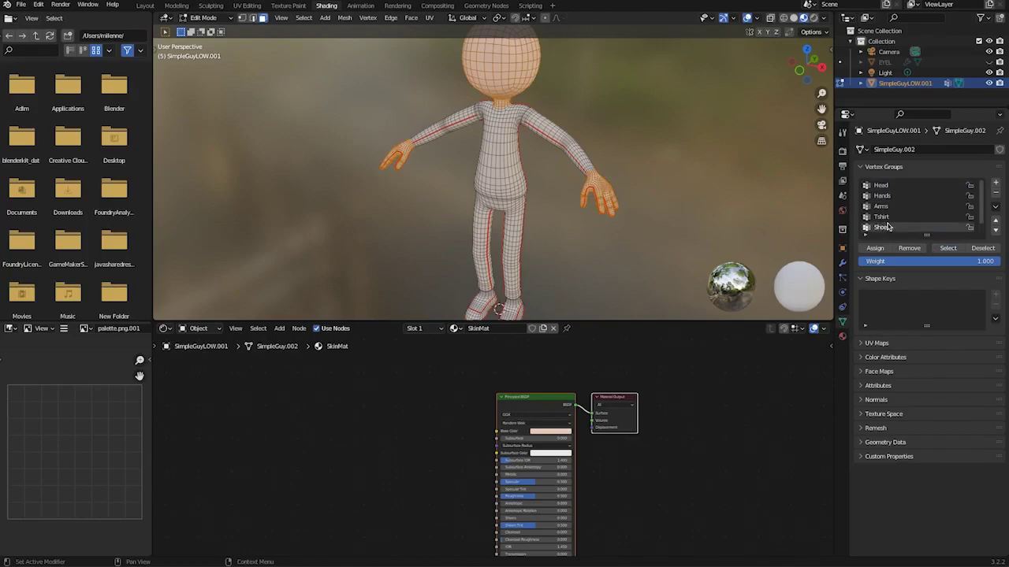
scroll(977, 211, down, 1)
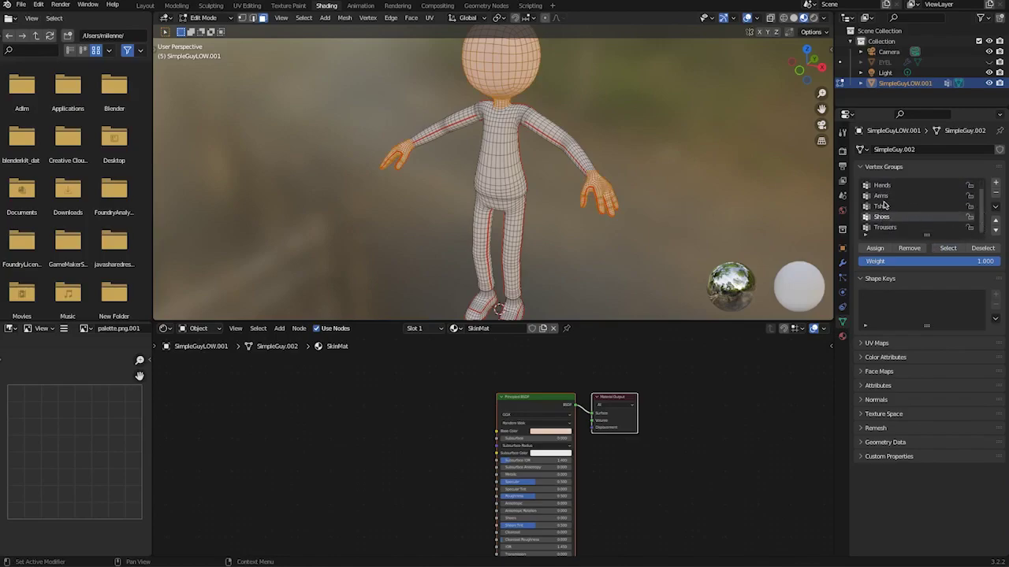
click(883, 196)
click(947, 249)
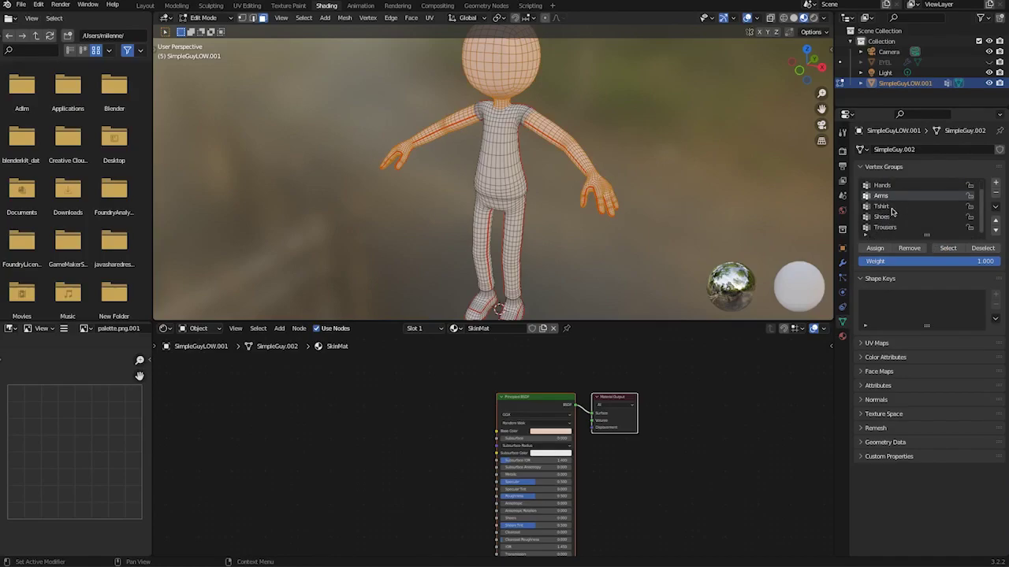
click(843, 337)
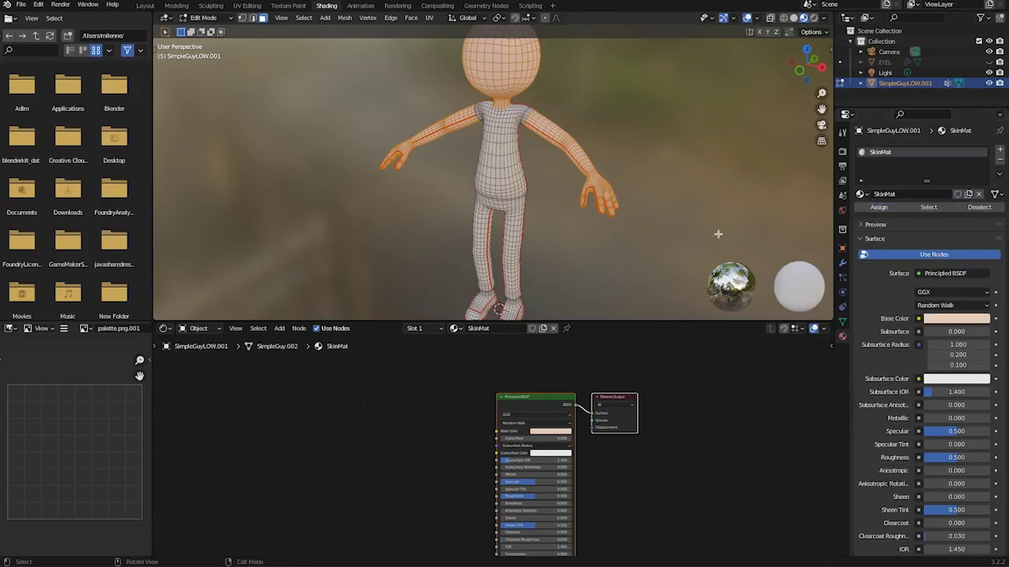
Step: Clear the selection and select only the faces of the Tshirt vertex group
click(842, 321)
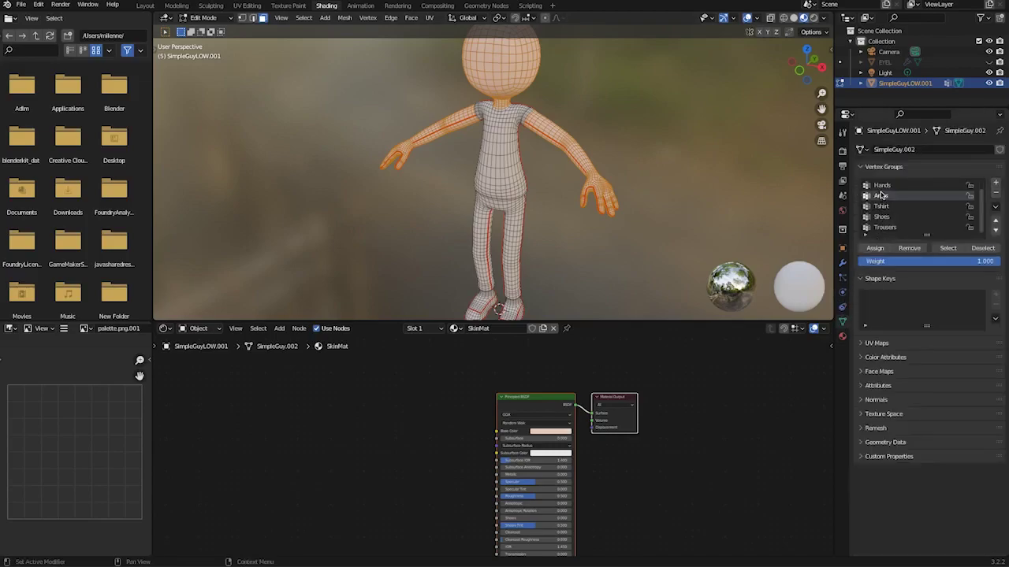
click(881, 207)
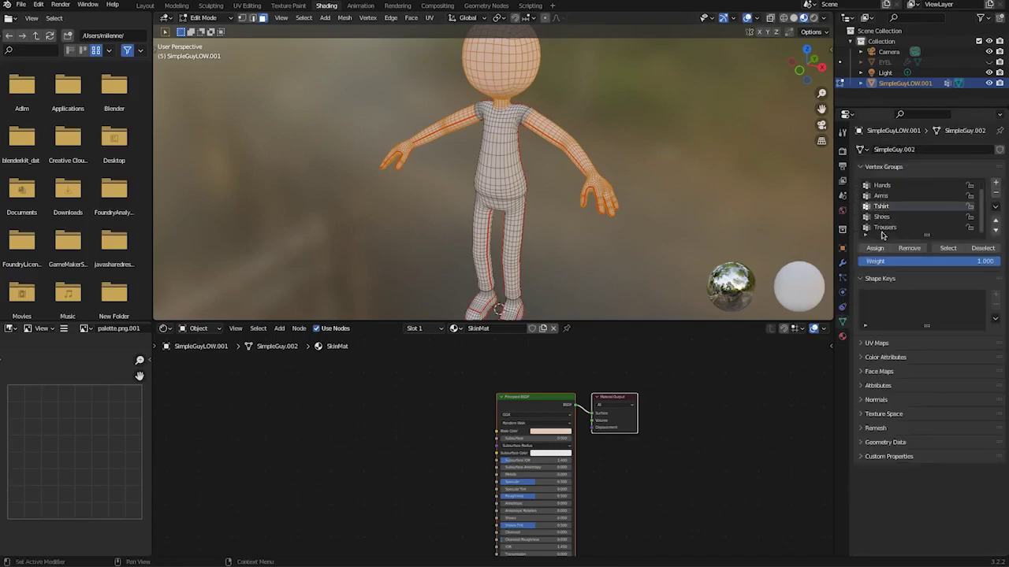
click(933, 250)
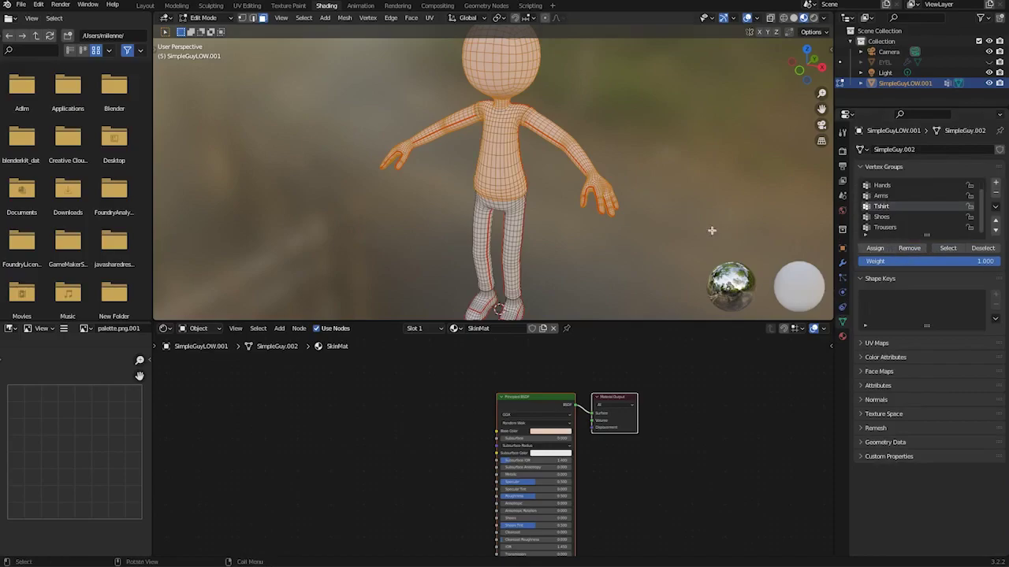
key(alt+a)
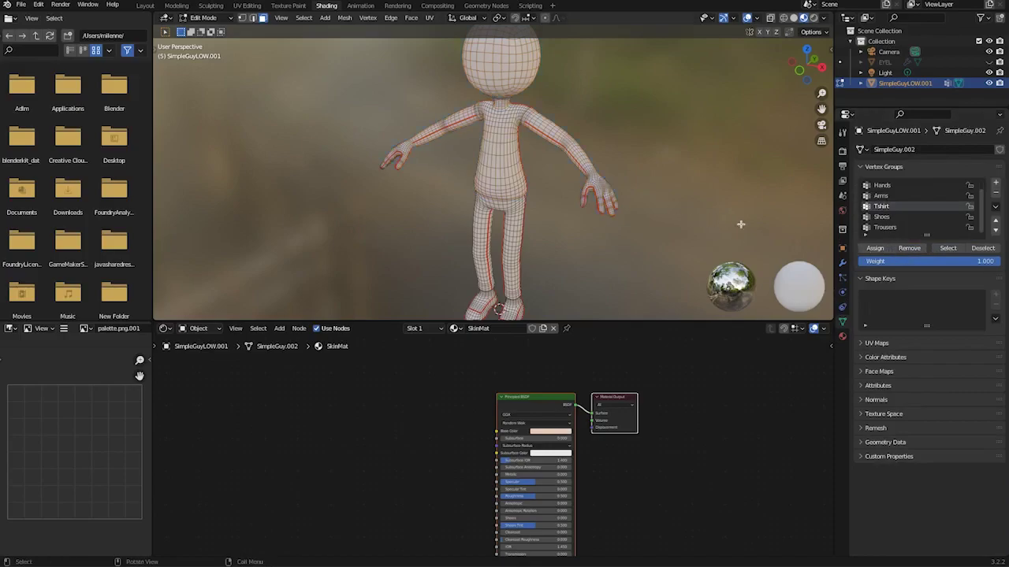
click(948, 250)
Step: Add a second material slot with a new material named TshirtMat
click(842, 337)
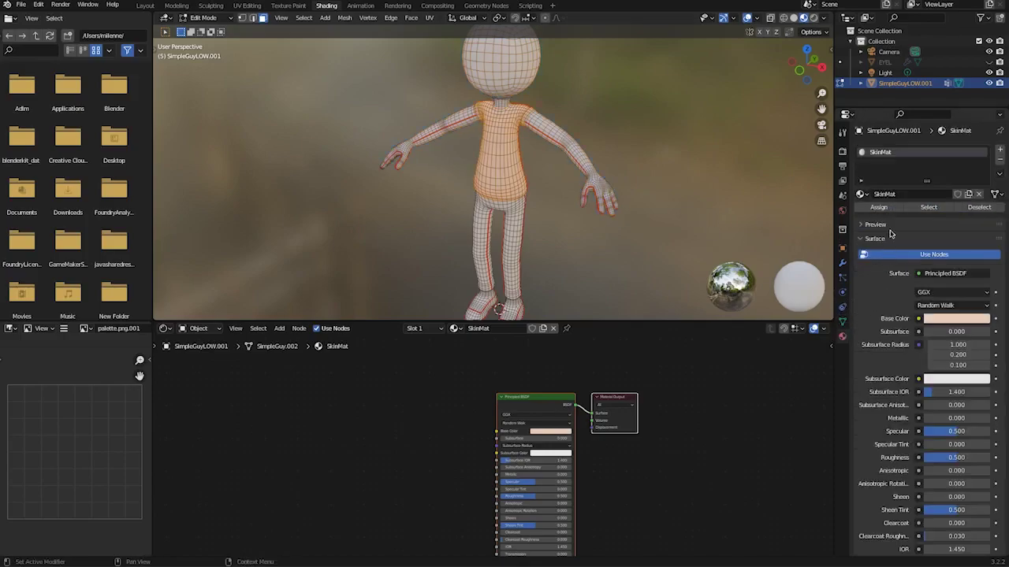
click(999, 149)
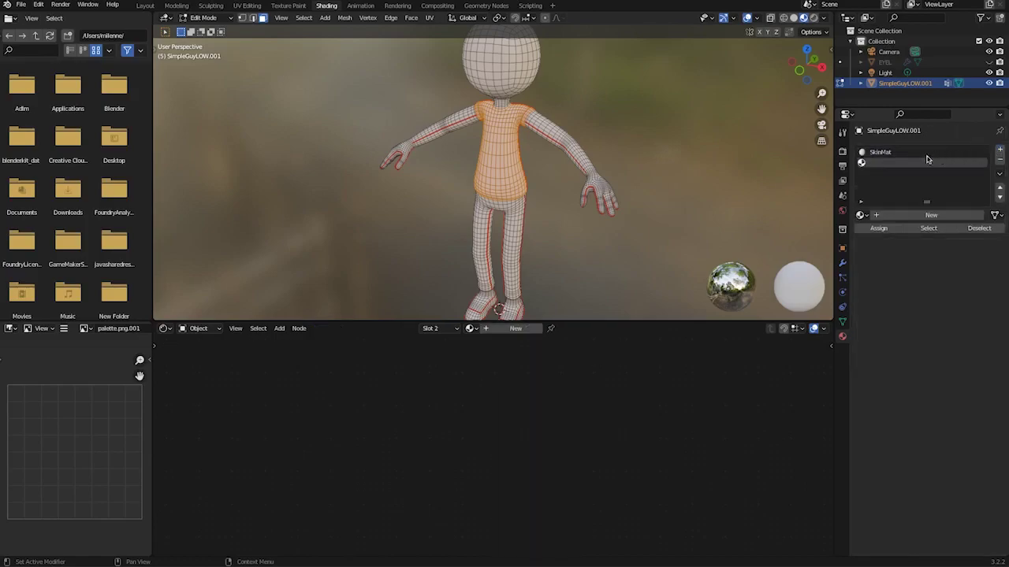
click(904, 223)
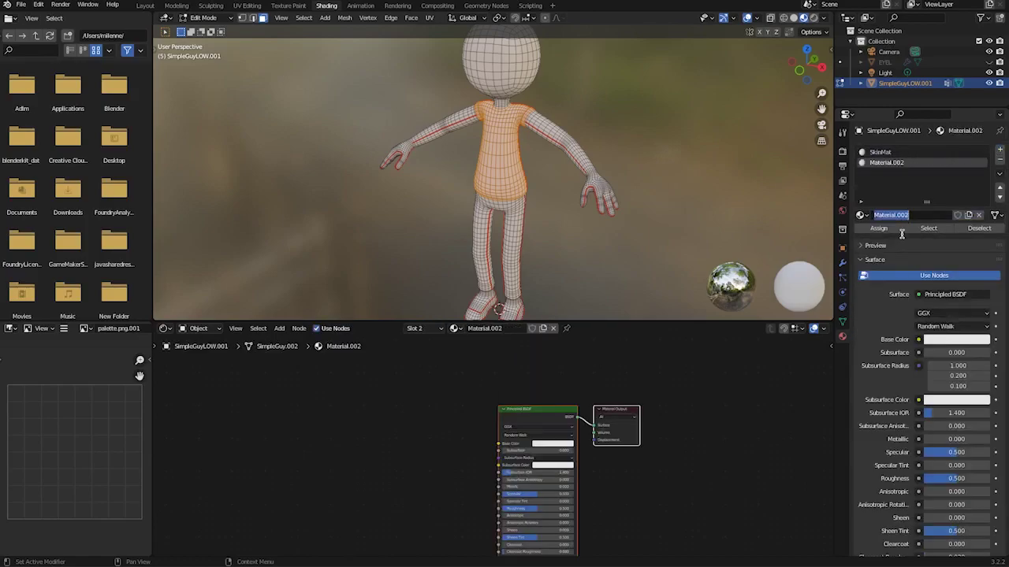
click(898, 216)
text(TshirtMat)
key(Return)
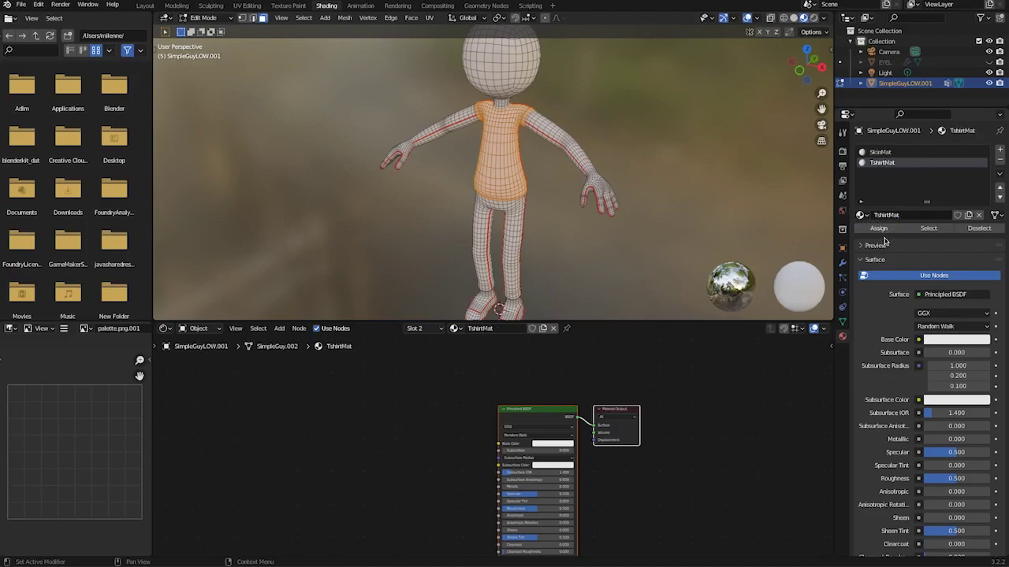
Step: Set TshirtMat's base color to a light purple and assign the material to the selected T-shirt faces
click(934, 339)
drag(941, 227, 949, 219)
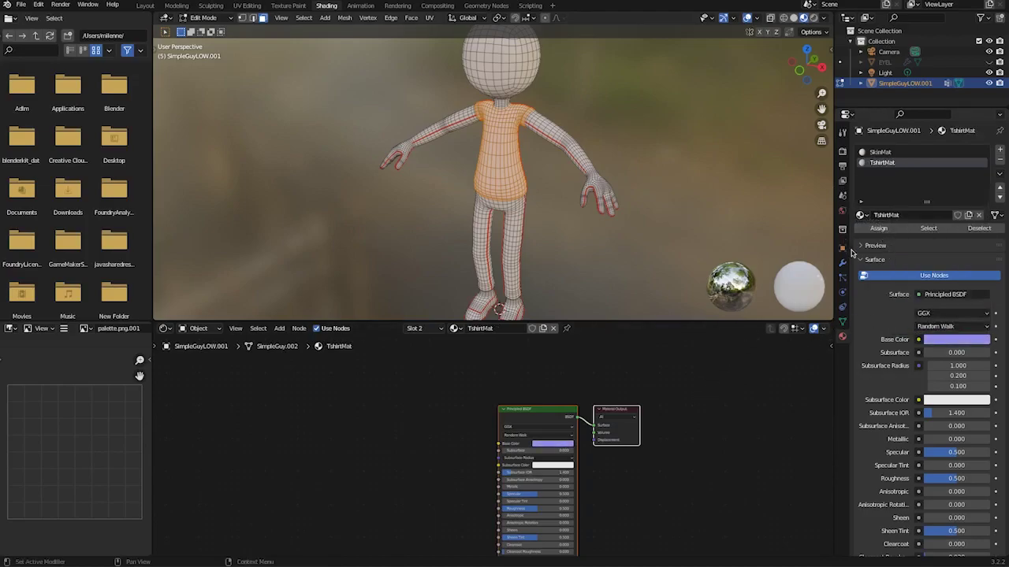
click(879, 227)
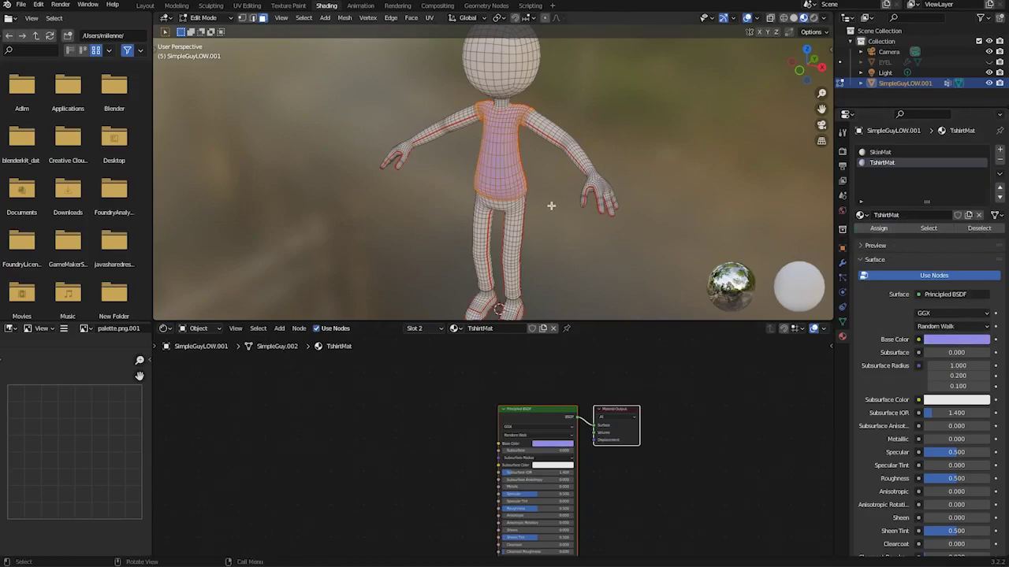
Step: Replace the T-shirt selection with the faces of the Trousers vertex group
middle_drag(551, 206, 502, 243)
click(502, 243)
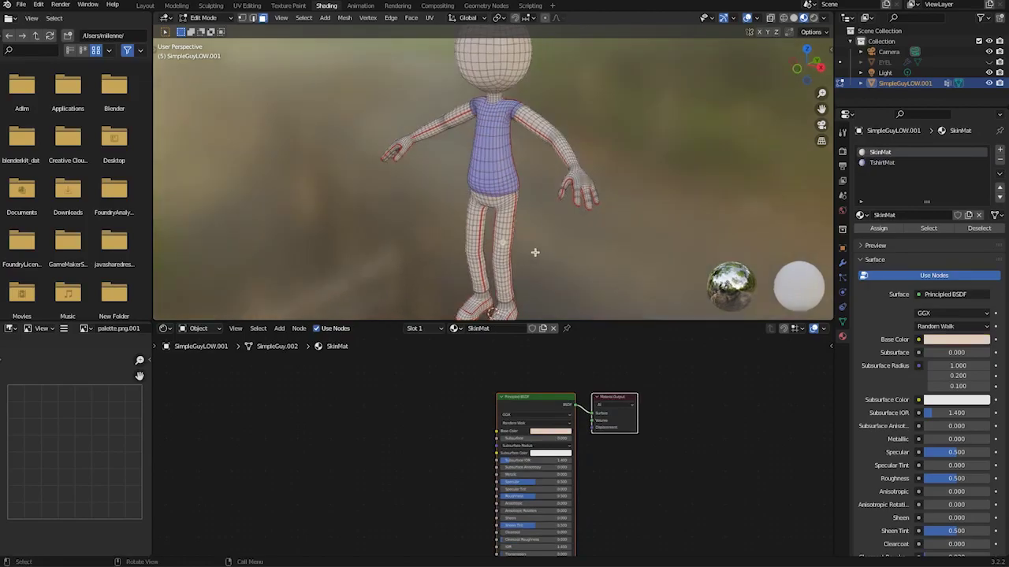
click(843, 322)
click(948, 249)
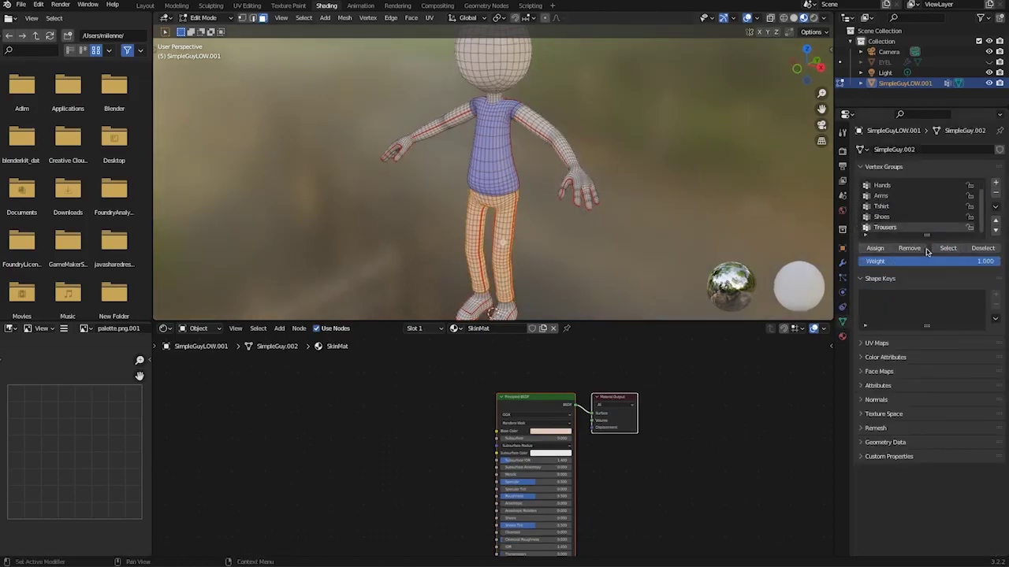
Step: Add a third material slot with a new material named TrousersMat and assign it to the selected trouser faces
click(842, 337)
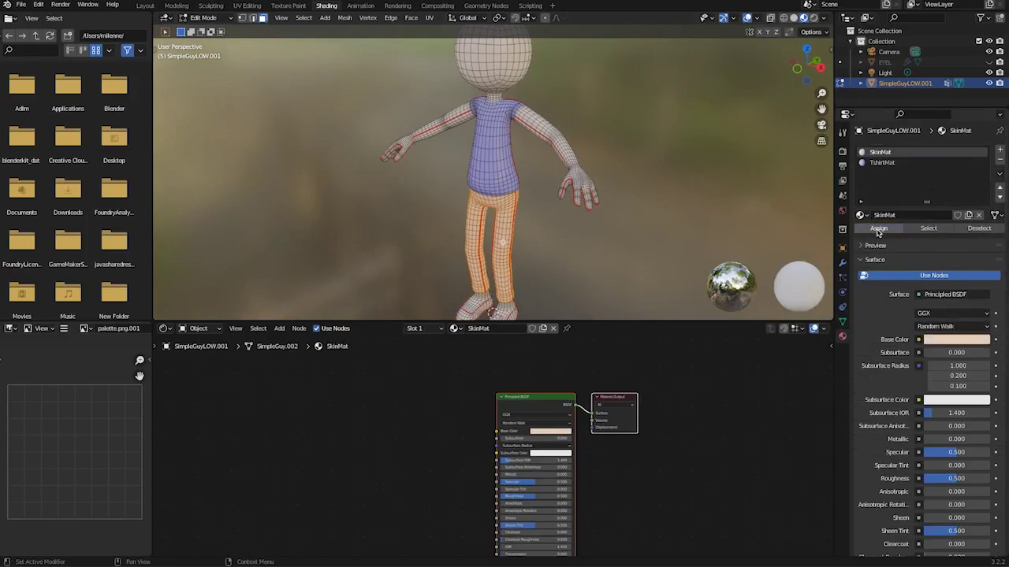
click(999, 150)
click(900, 217)
click(891, 215)
text(Trouse)
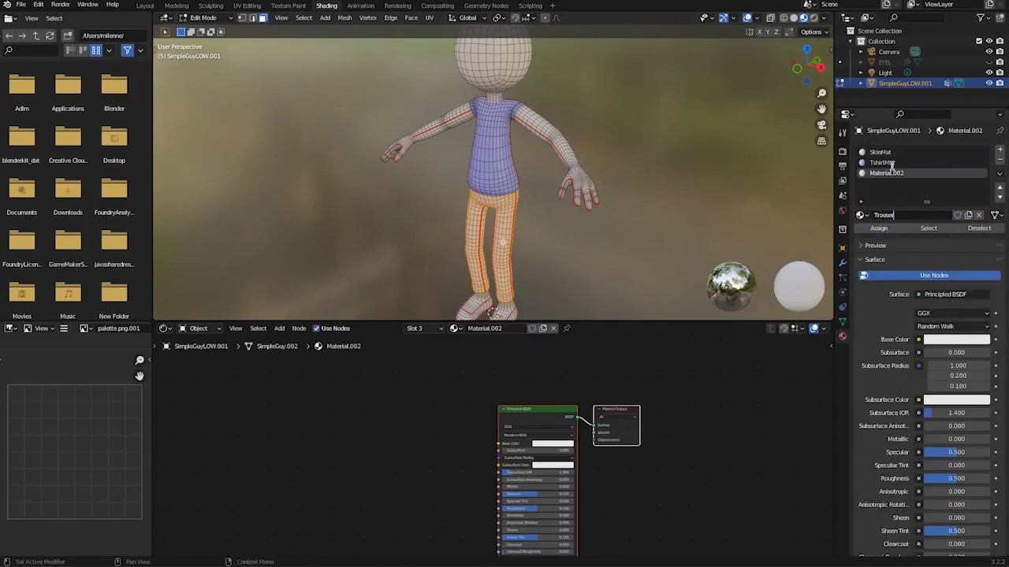
text(rsMat)
key(Return)
click(877, 229)
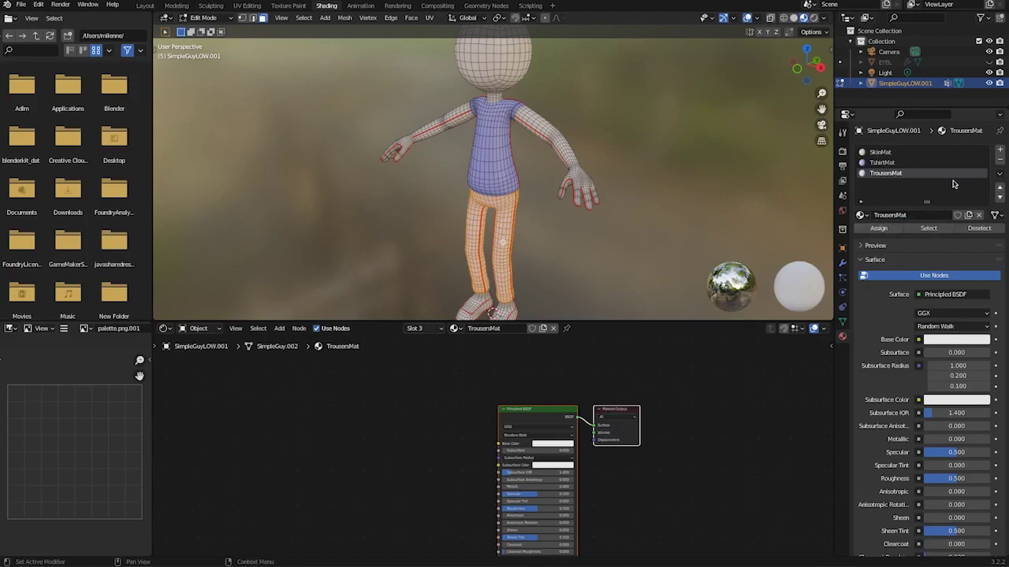
Step: Clear the trouser selection and select only the faces of the Shoes vertex group
click(841, 281)
click(842, 319)
click(894, 218)
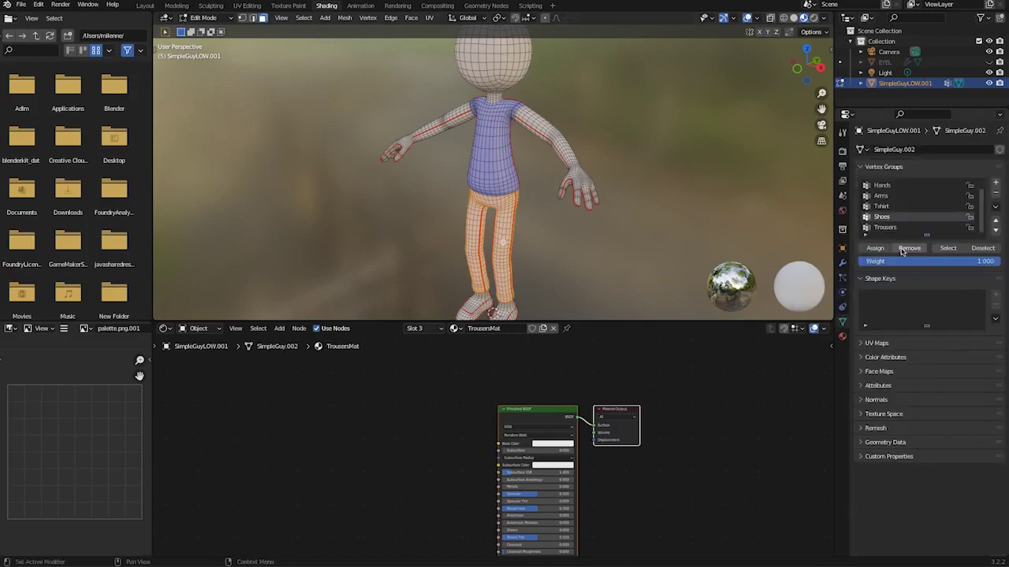
click(943, 251)
key(alt+a)
click(946, 249)
Step: Add a fourth material slot with a new material named Shoes
click(842, 335)
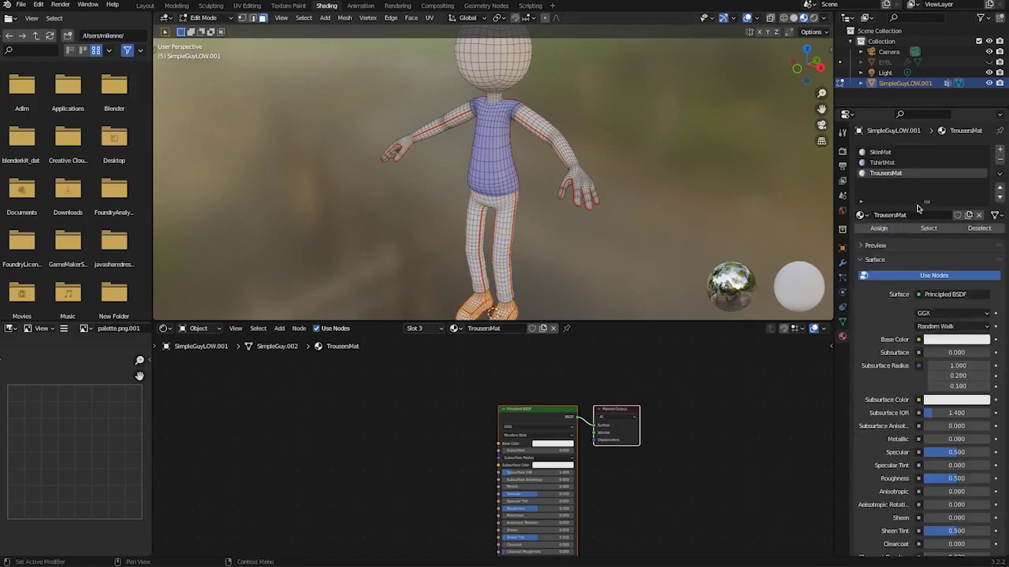
click(999, 151)
click(903, 215)
double_click(876, 215)
text(Shoes)
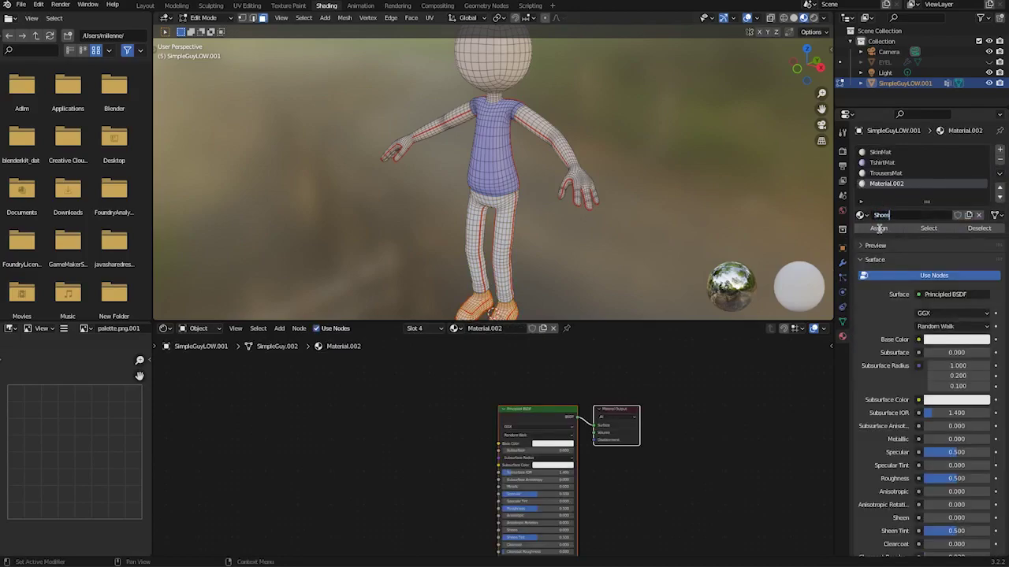
key(Return)
Step: Set the Shoes material's base color to orange and assign it to the selected shoe faces
click(946, 339)
drag(949, 241, 923, 249)
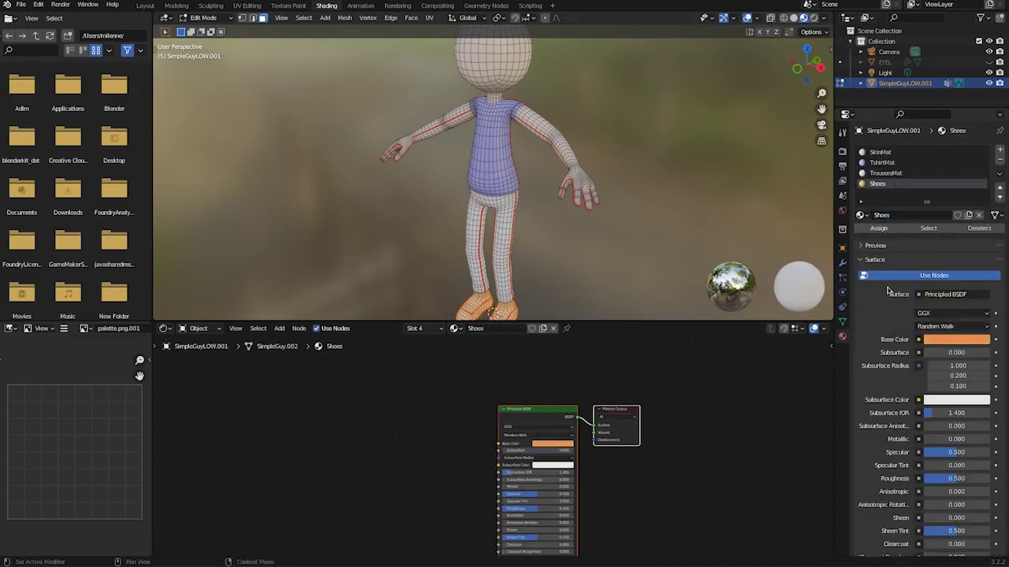
click(878, 228)
middle_drag(632, 250, 543, 240)
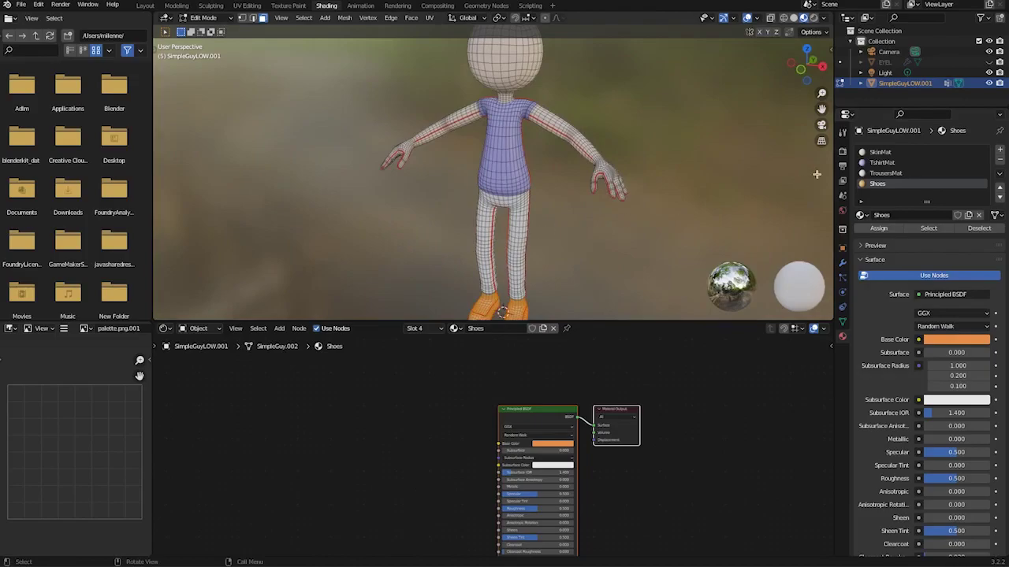
Step: Make TrousersMat the active material, set its base color to green, and reposition its Principled BSDF and Material Output nodes
click(860, 217)
click(878, 174)
click(938, 339)
click(915, 216)
click(646, 245)
middle_drag(646, 244, 624, 220)
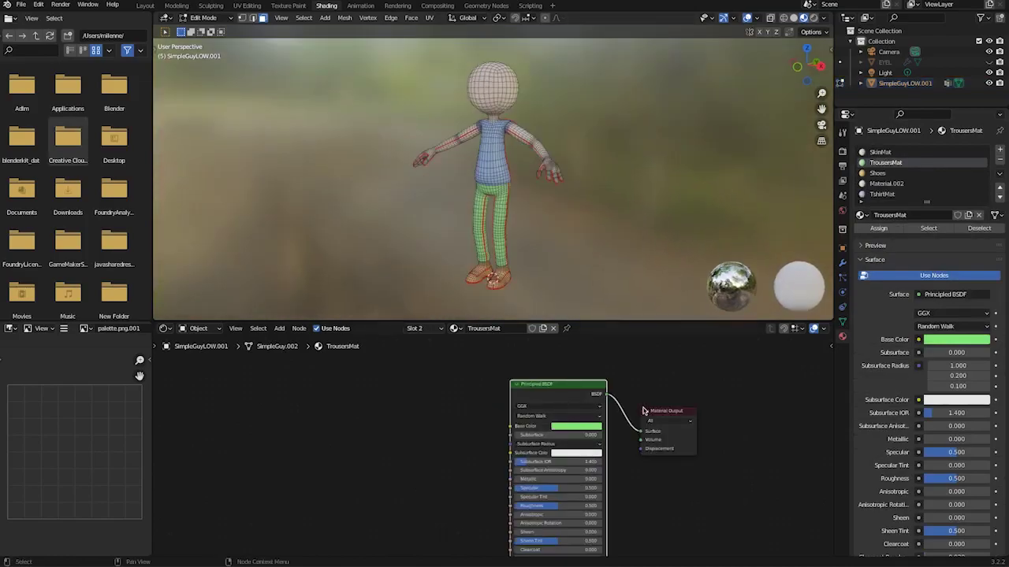
drag(648, 411, 643, 394)
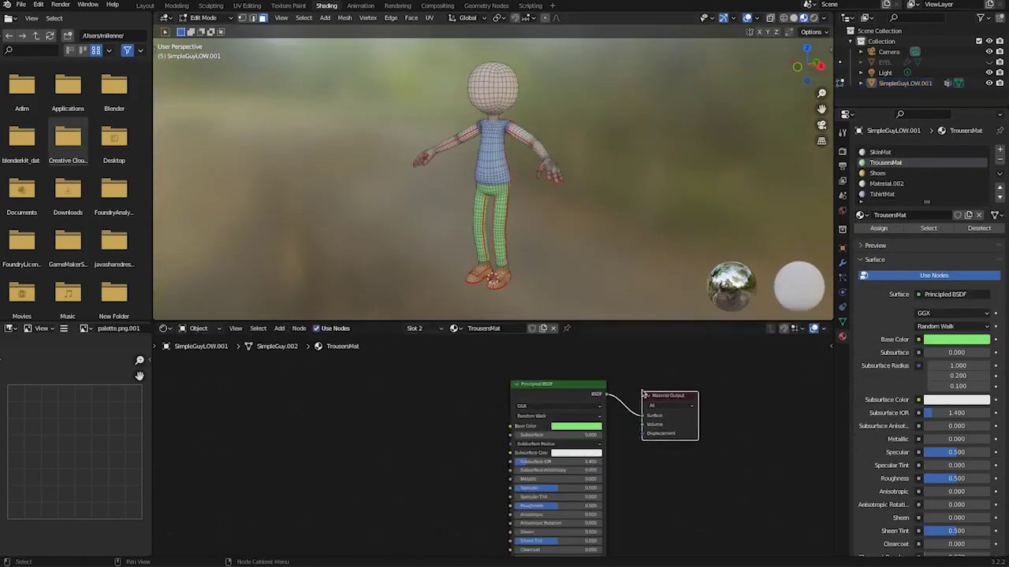
mouse_move(537, 384)
mouse_down()
mouse_move(544, 358)
mouse_move(541, 373)
mouse_up()
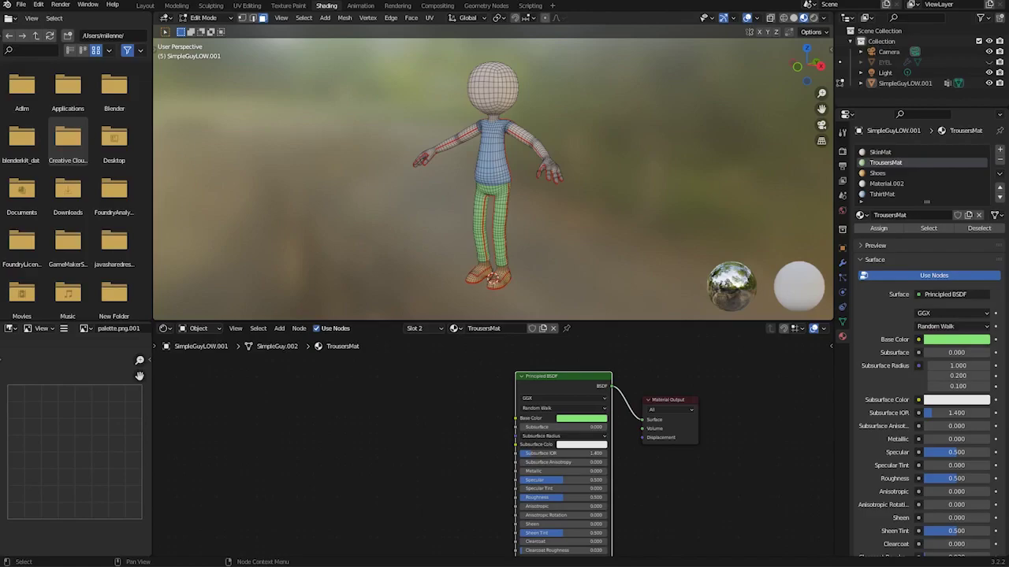
Step: Switch to Finder and preview the ambient occlusion, base color, normal and roughness maps in the fabric_161-2K folder
key(super+Tab)
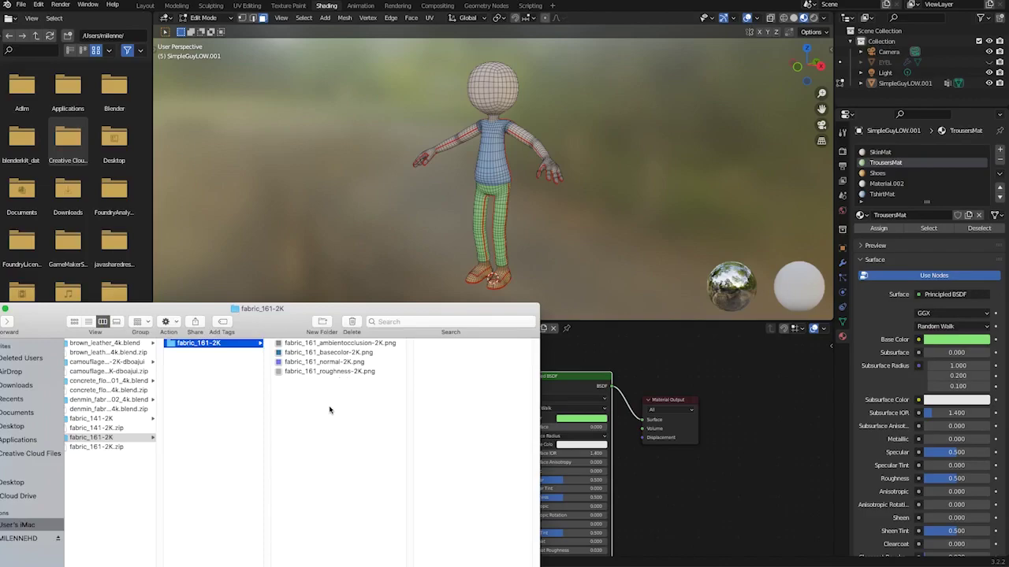
key(Right)
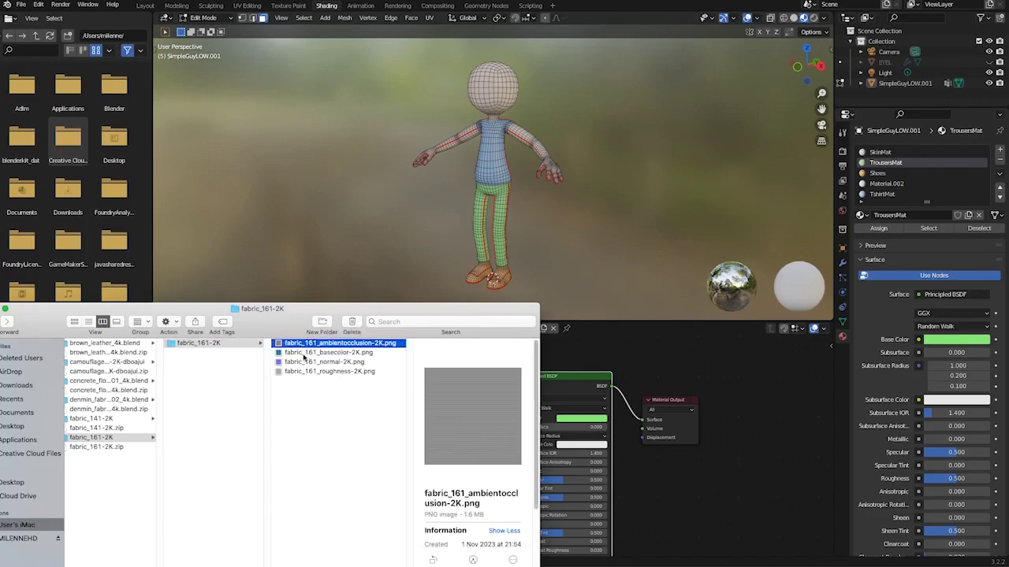
click(307, 357)
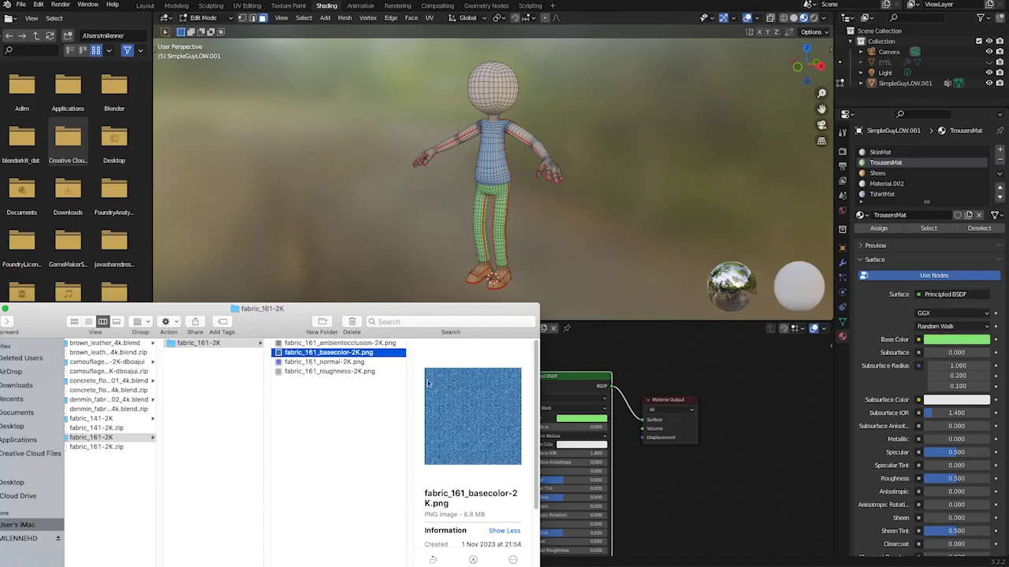
click(331, 363)
click(331, 353)
click(323, 363)
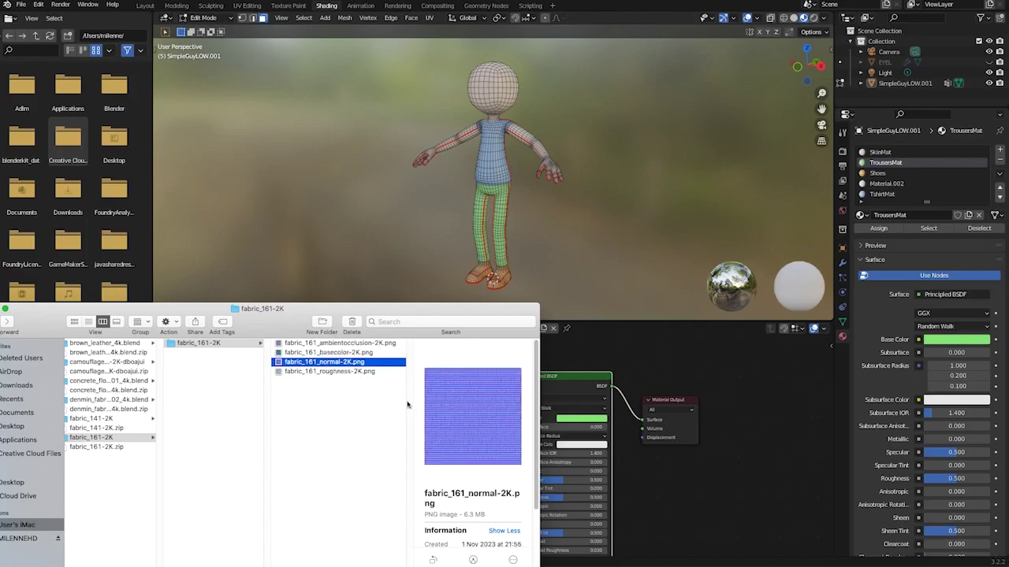
click(325, 372)
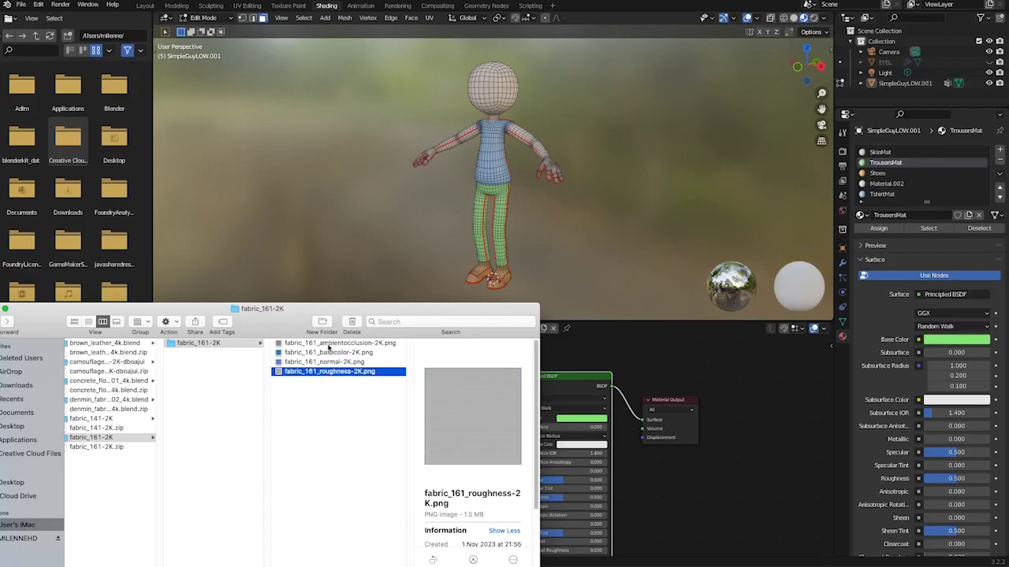
click(329, 343)
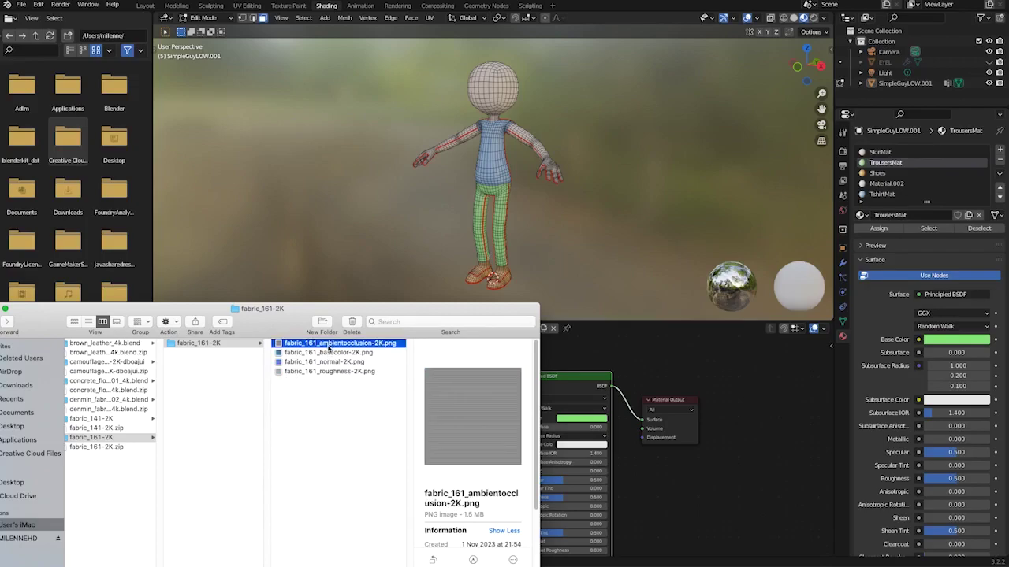
Step: Preview the base color, height, metallic, normal, opacity and roughness maps in the fabric_141-2K folder, and minimize the Finder window
click(102, 419)
click(196, 344)
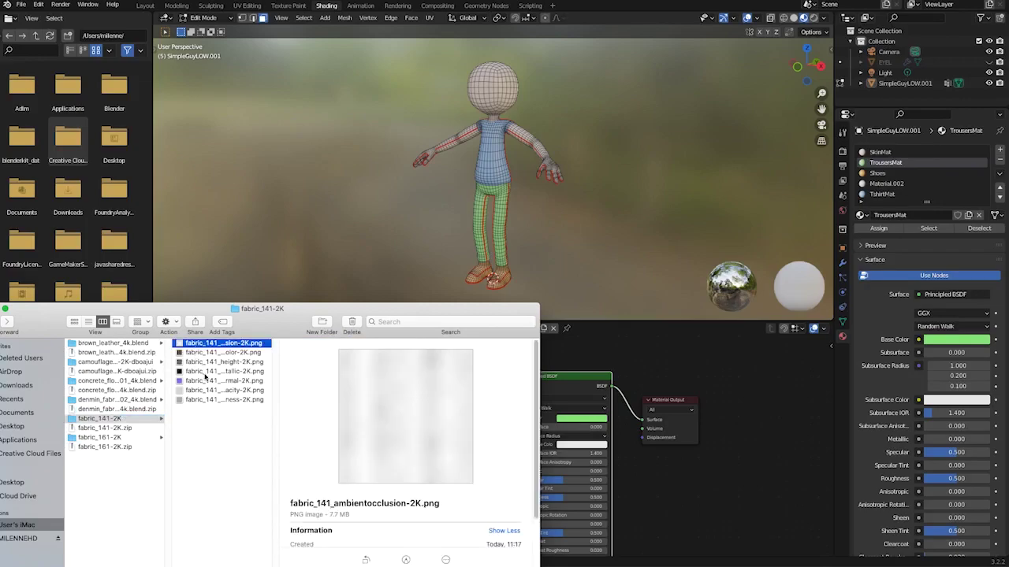
click(206, 373)
click(211, 346)
drag(276, 536, 353, 536)
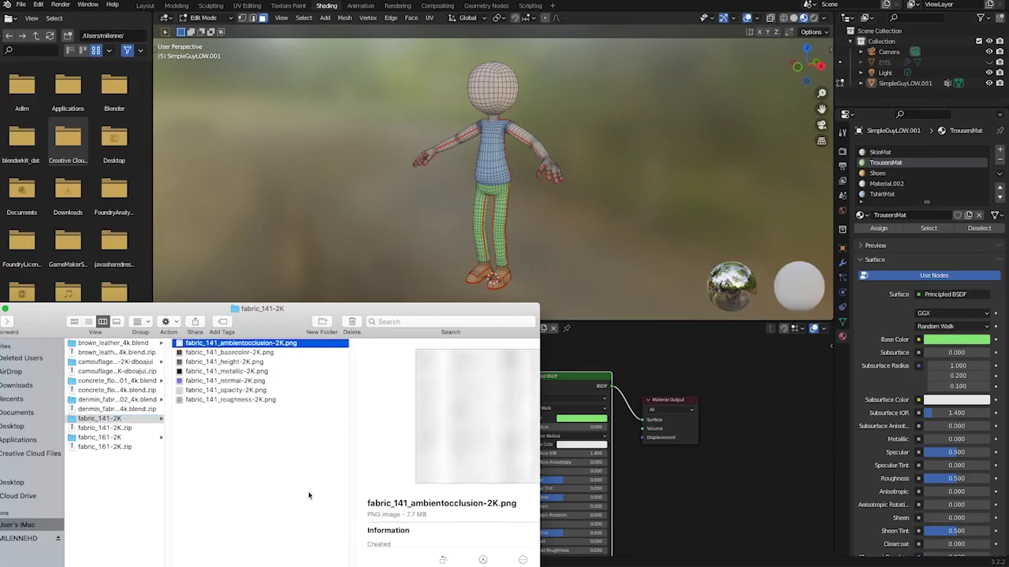
click(229, 355)
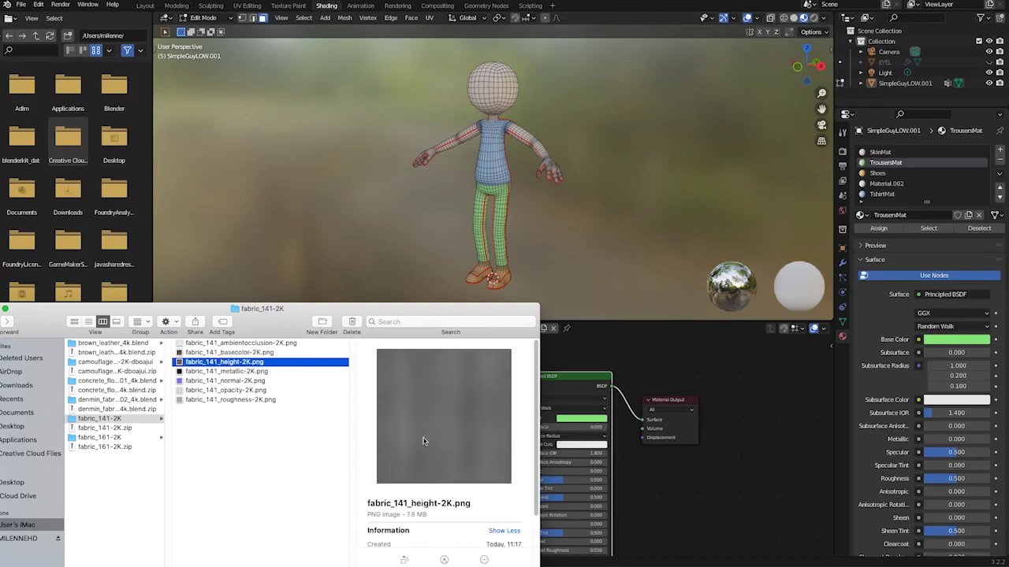
click(221, 372)
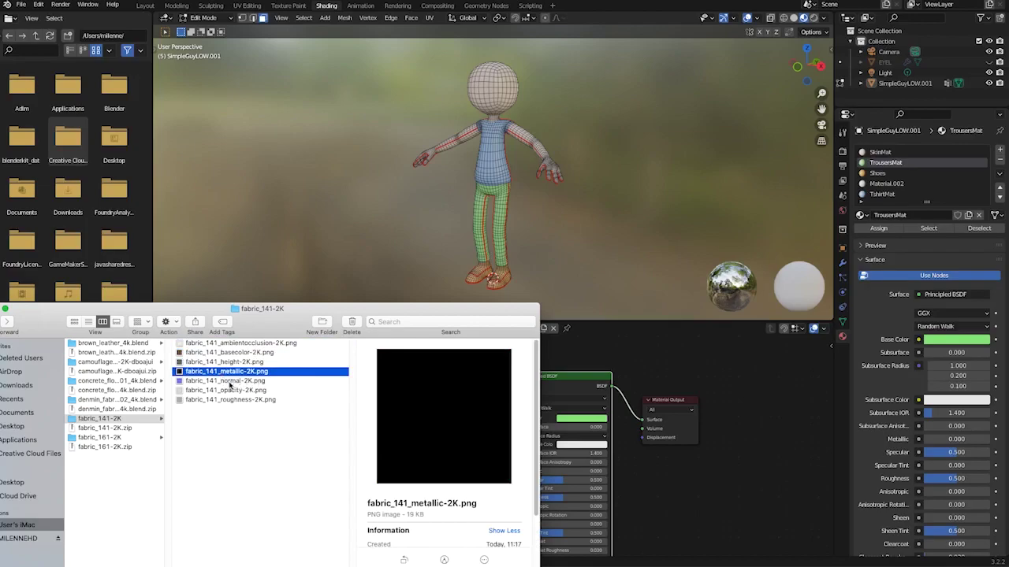
click(231, 381)
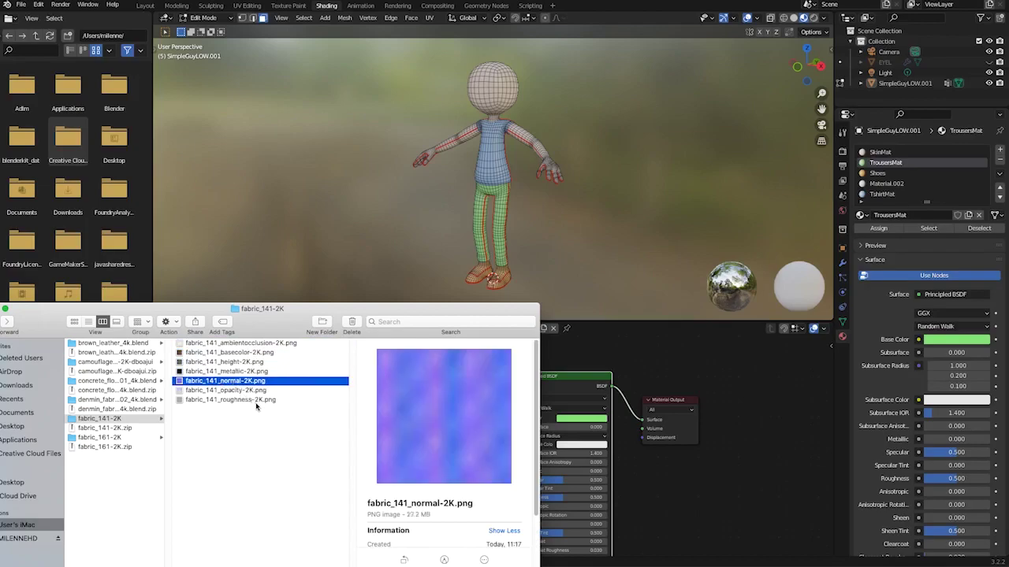
click(237, 392)
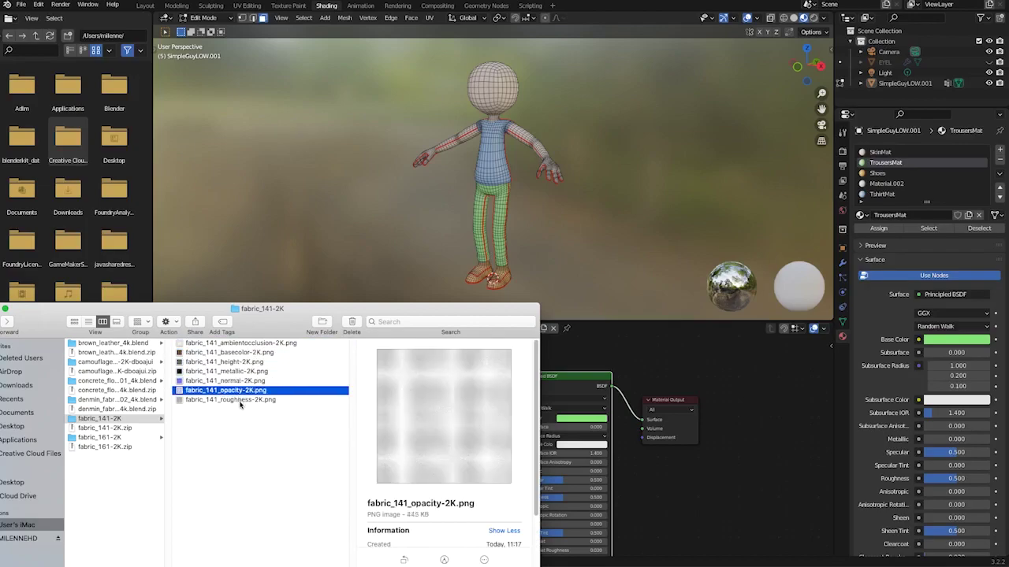
click(240, 400)
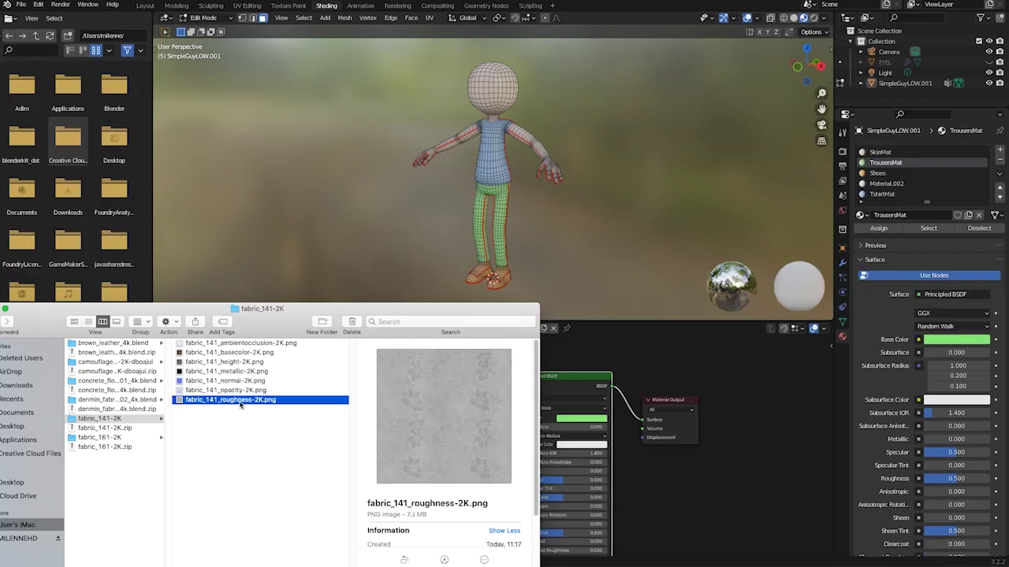
click(233, 353)
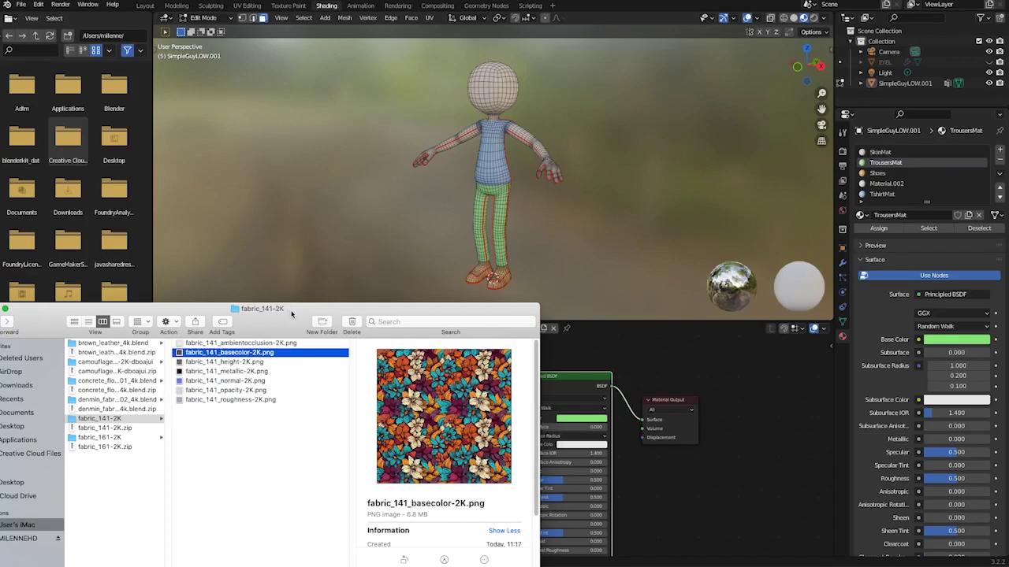
drag(291, 313, 321, 365)
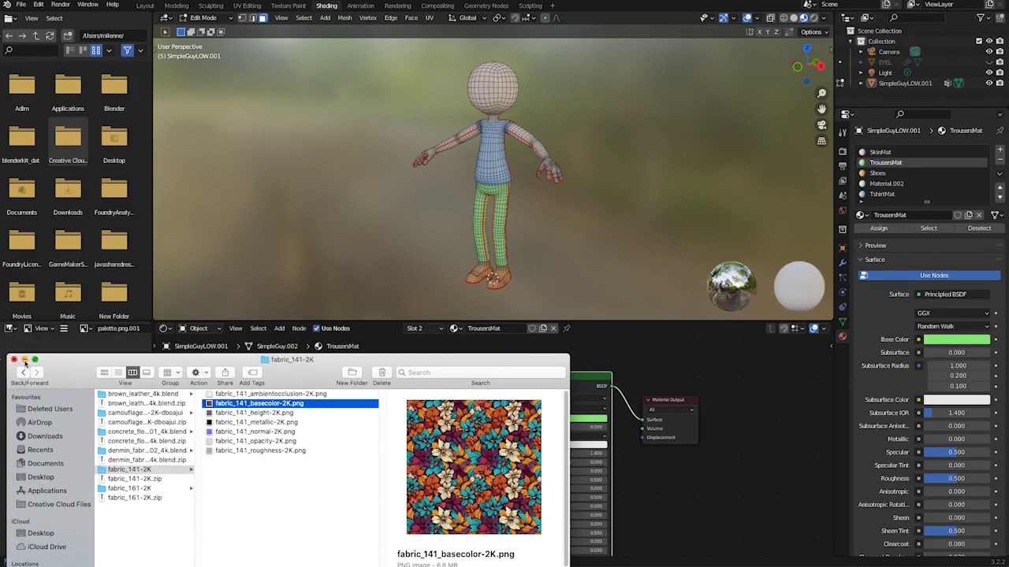
click(25, 360)
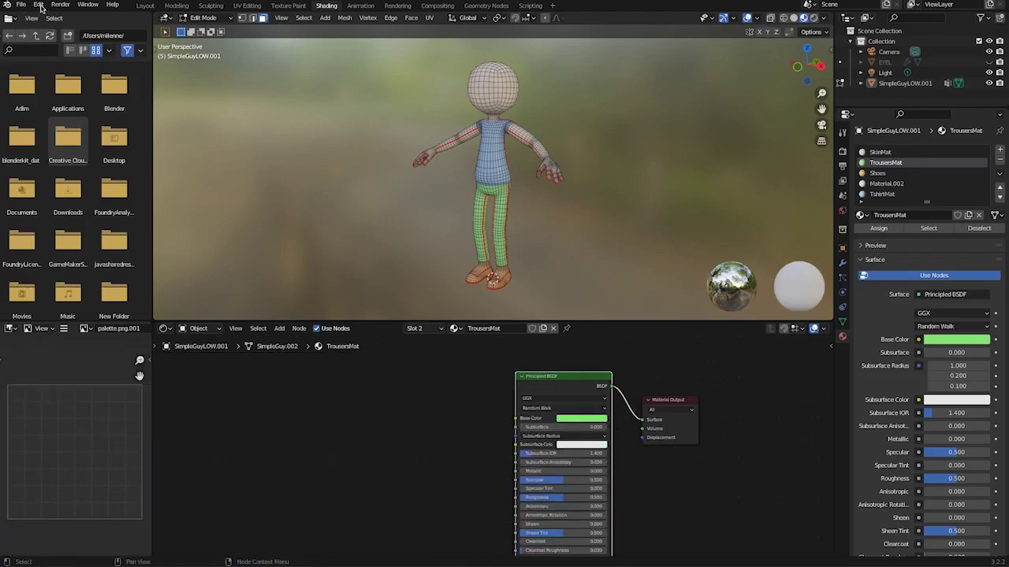
Step: Find the Node Wrangler add-on in Blender's preferences by searching for "node", and enable it
click(39, 6)
click(57, 152)
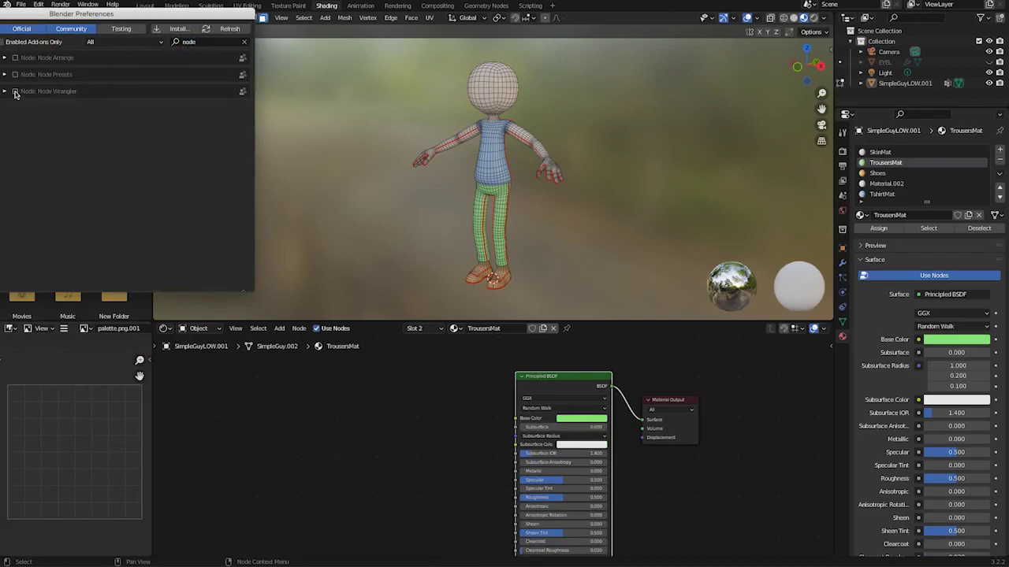
click(307, 256)
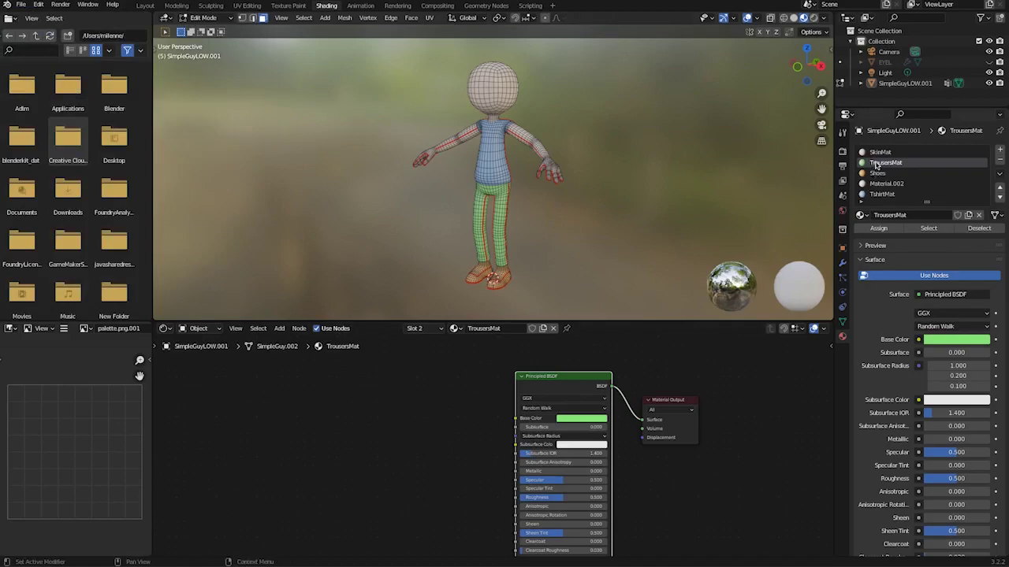
Step: Load all four fabric_161 texture maps onto the TrousersMat Principled BSDF node with Node Wrangler's Principled Texture Setup
click(455, 425)
click(559, 380)
drag(681, 399, 702, 386)
drag(586, 376, 599, 366)
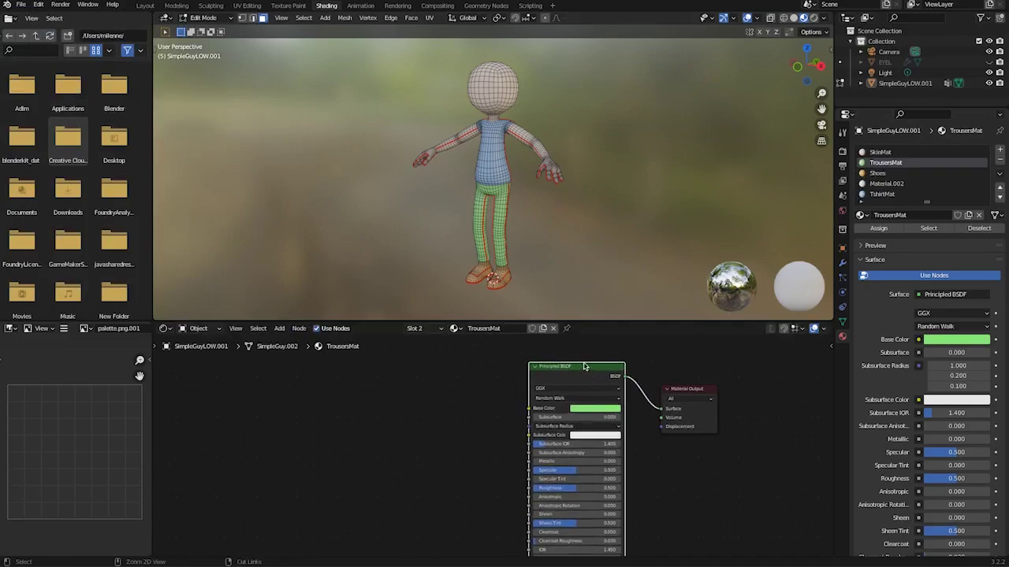
key(ctrl+shift+t)
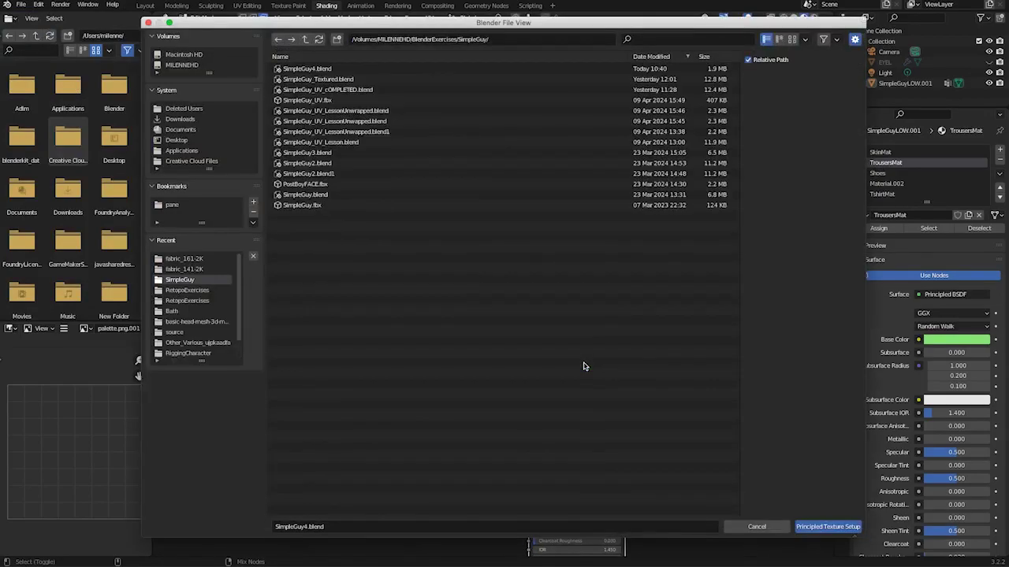
click(182, 259)
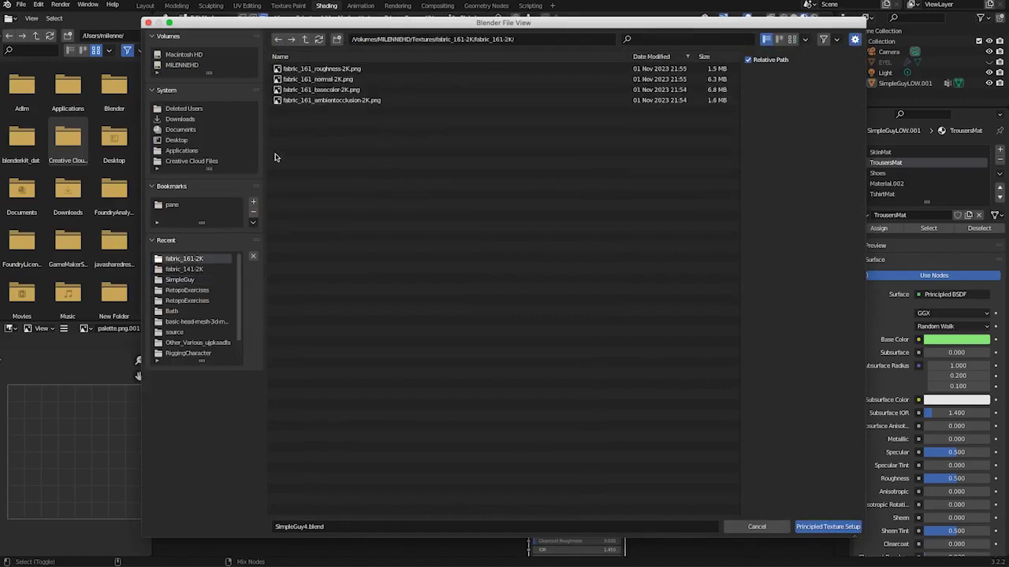
drag(331, 115, 321, 66)
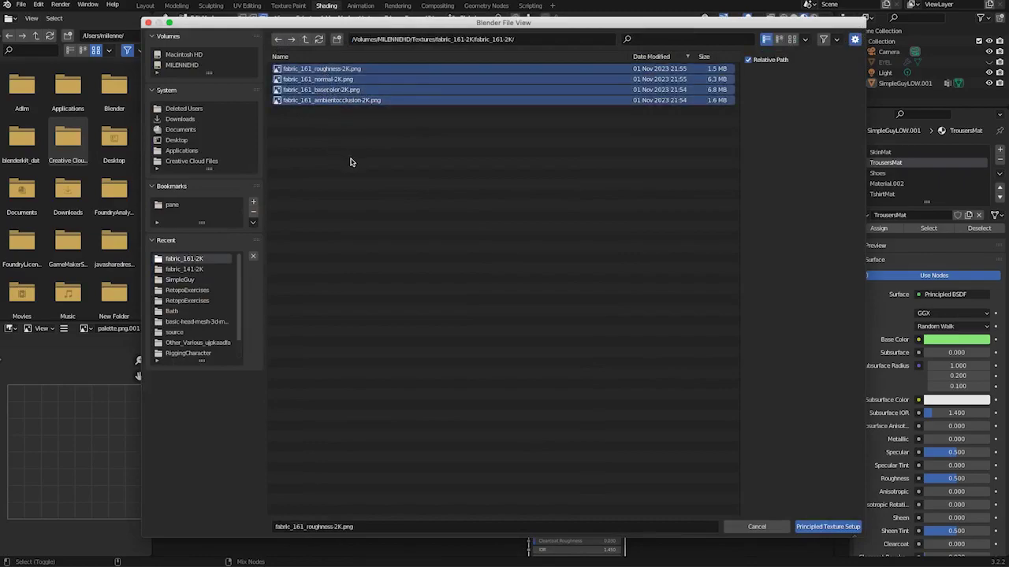
click(806, 531)
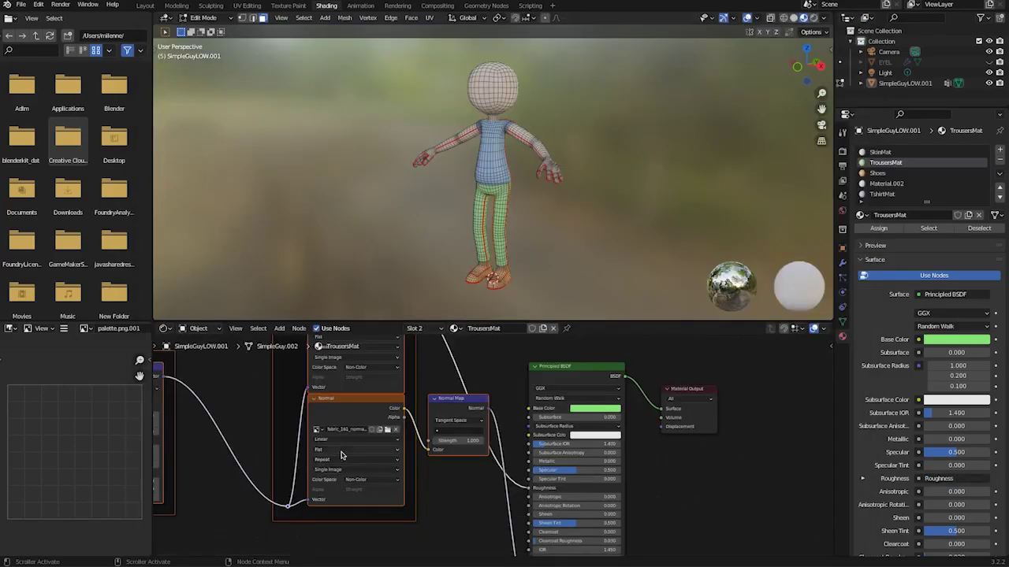
Step: Examine the Texture Coordinate, Mapping, image texture and Normal Map nodes generated for TrousersMat and how they connect
ctrl+middle_drag(346, 456, 412, 483)
ctrl+middle_drag(463, 507, 413, 521)
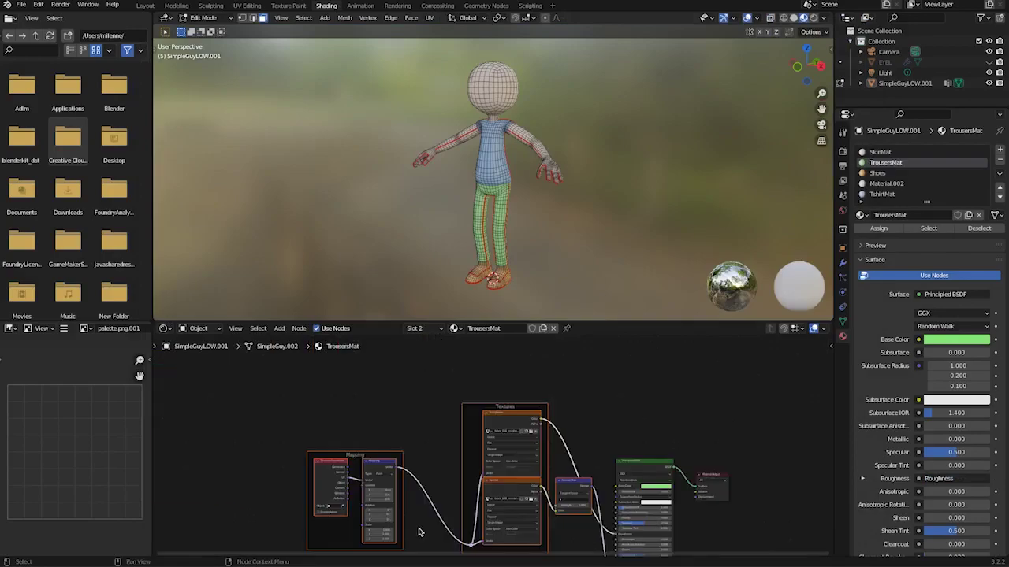
middle_drag(431, 434, 303, 353)
middle_drag(334, 408, 468, 424)
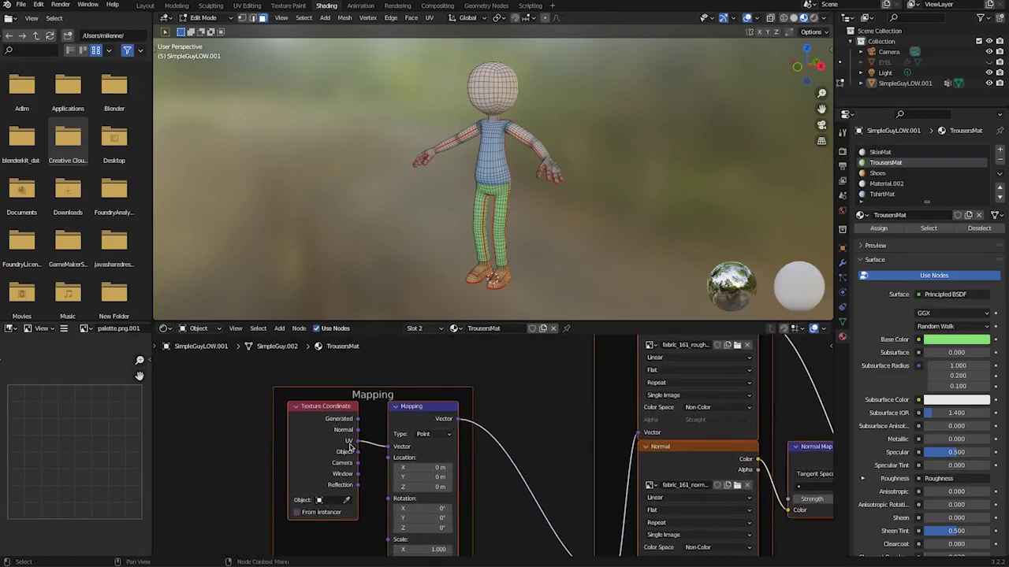
scroll(426, 452, up, 2)
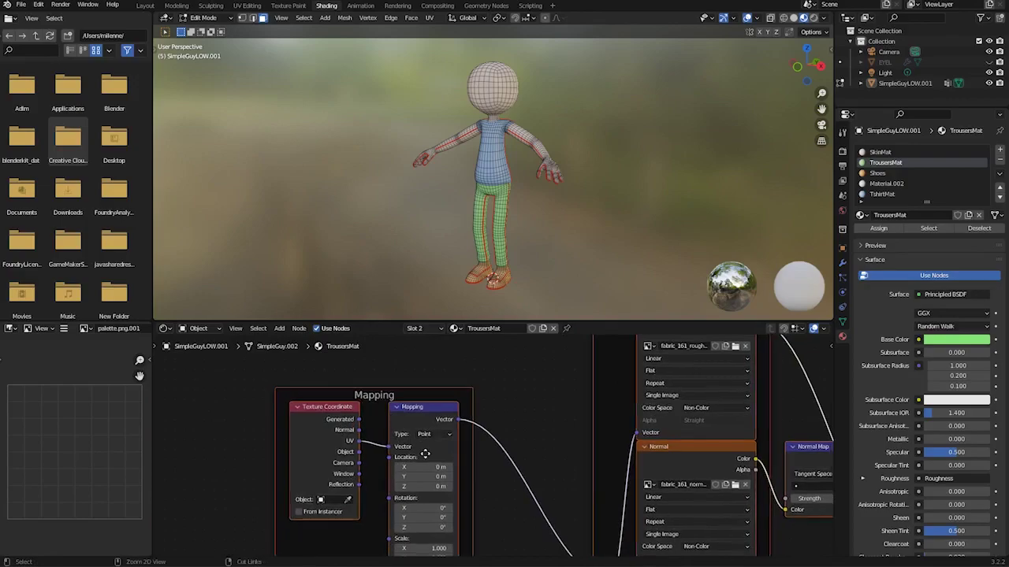
scroll(419, 446, down, 3)
middle_drag(423, 443, 411, 427)
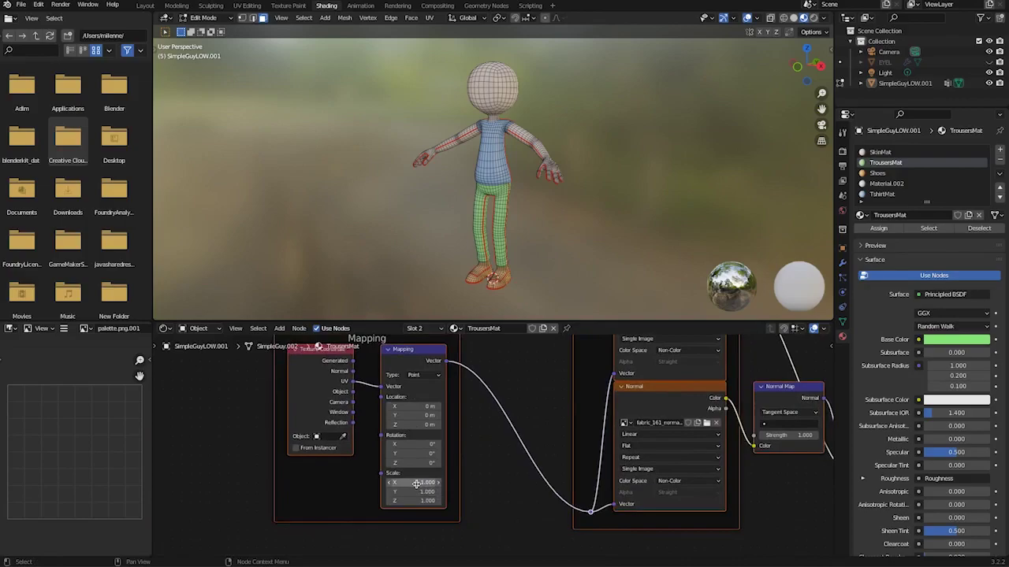
shift+middle_drag(480, 467, 231, 502)
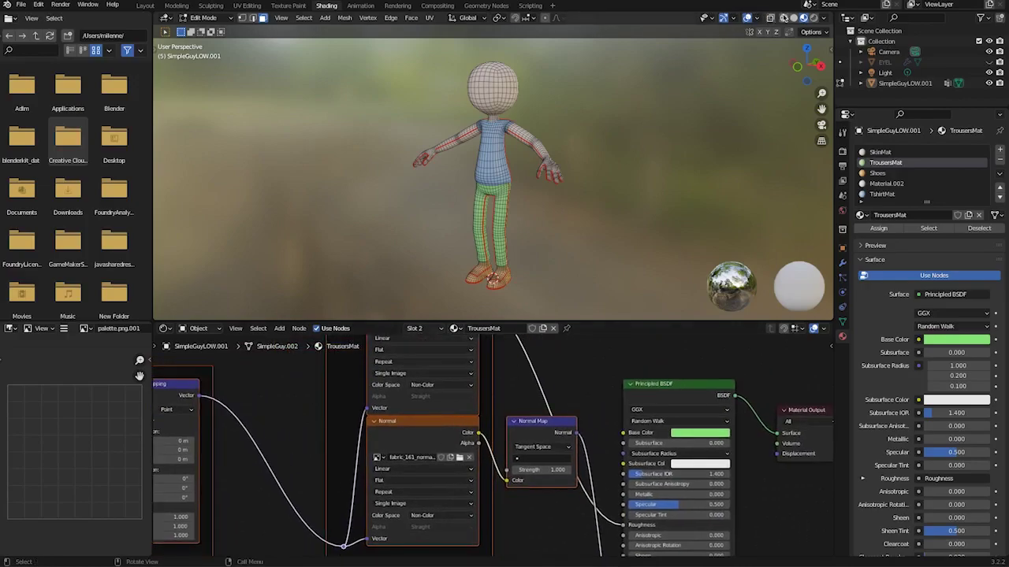
click(793, 17)
click(803, 17)
Step: Tidy the TrousersMat node layout by moving the Textures frame and the Normal Map node lower, beside the Principled BSDF
drag(645, 392, 645, 365)
scroll(299, 402, up, 5)
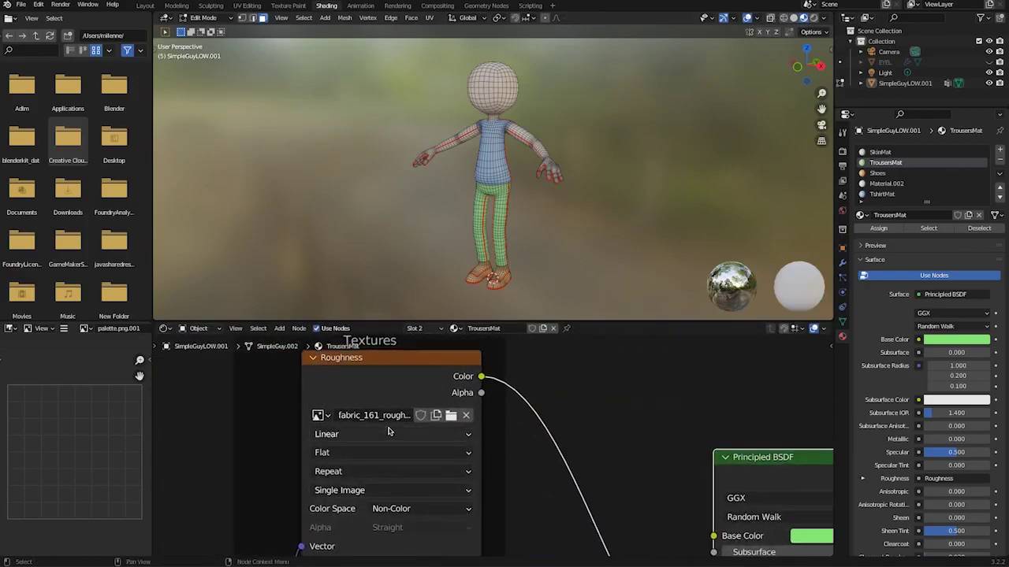
middle_drag(385, 424, 341, 366)
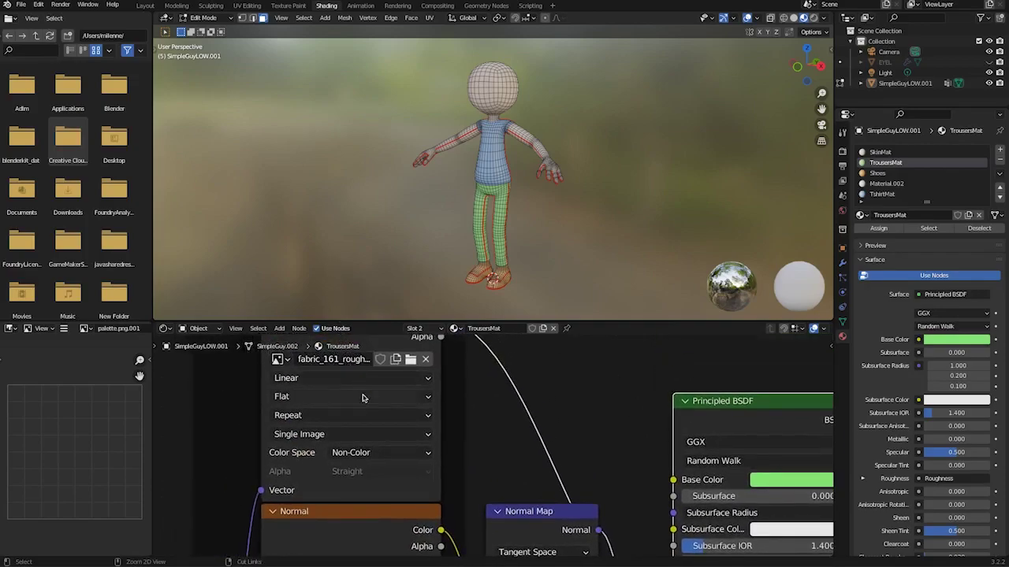
ctrl+middle_drag(365, 399, 505, 535)
mouse_move(400, 458)
middle_down()
mouse_move(338, 420)
mouse_move(351, 412)
mouse_move(404, 462)
mouse_move(371, 433)
mouse_move(410, 456)
middle_up()
drag(413, 419, 404, 502)
middle_drag(473, 469, 481, 358)
drag(485, 384, 483, 499)
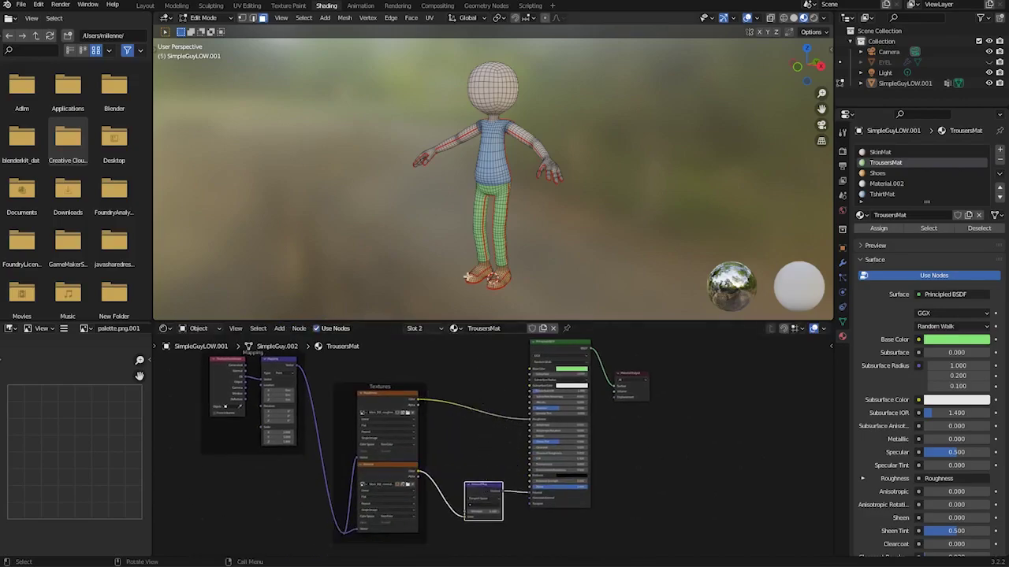
Step: Switch the character from Edit Mode to Object Mode
mouse_move(488, 197)
middle_down()
mouse_move(426, 194)
mouse_move(484, 191)
middle_up()
click(203, 17)
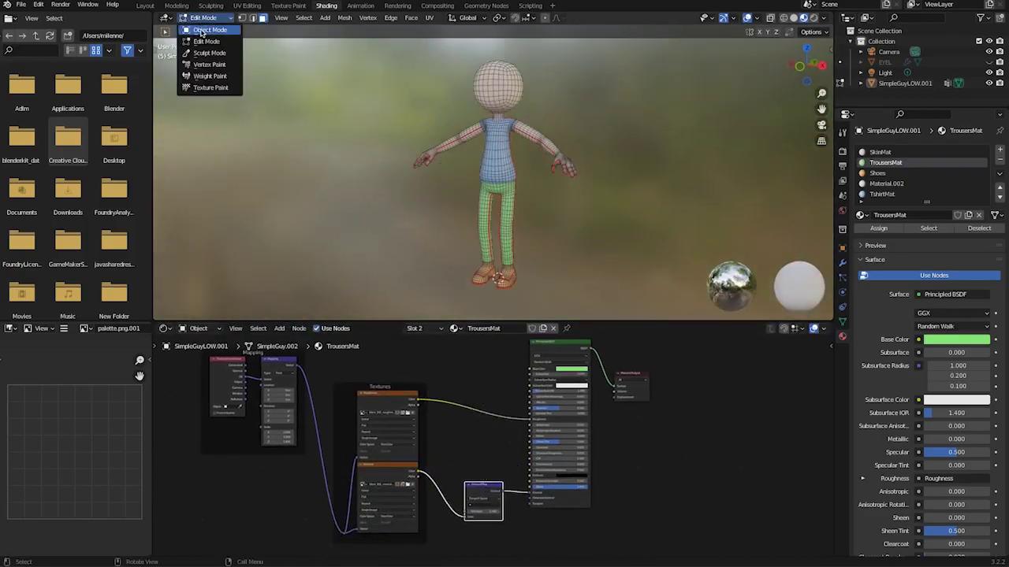
click(209, 27)
middle_drag(372, 209, 482, 266)
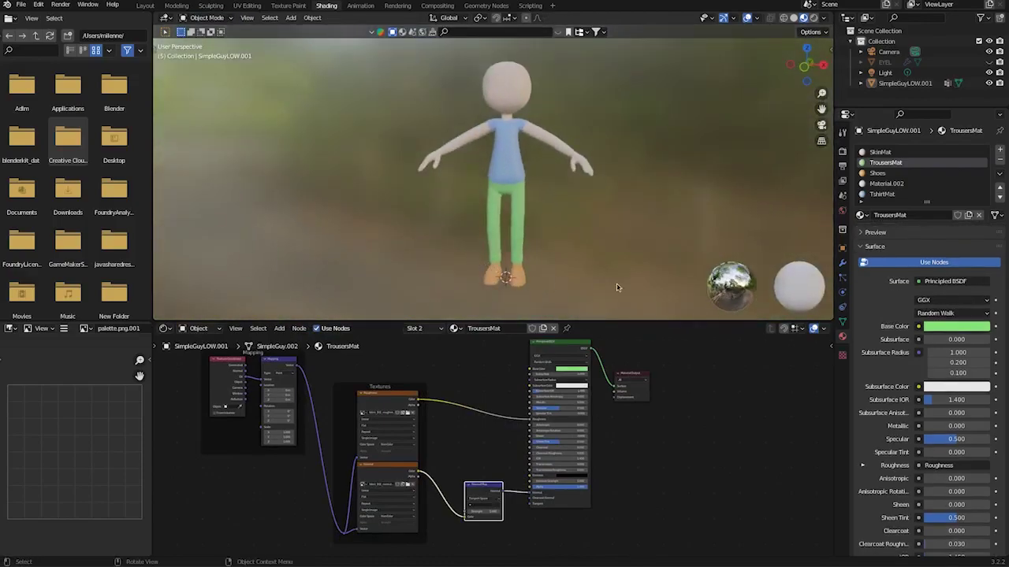
Step: Set the TrousersMat base colour to near white and inspect the fabric relief on the trouser legs up close
click(944, 328)
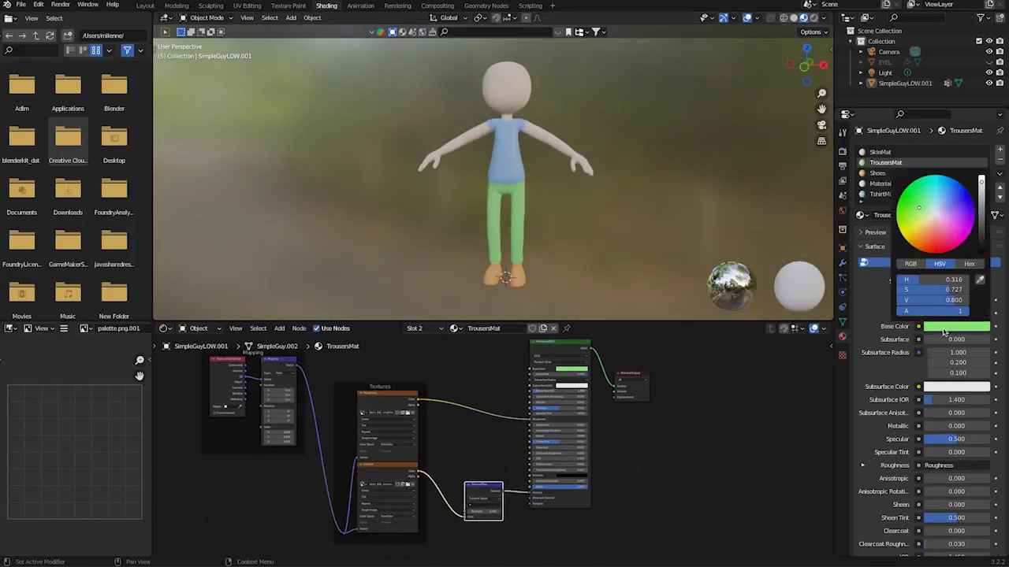
click(936, 215)
scroll(441, 213, up, 5)
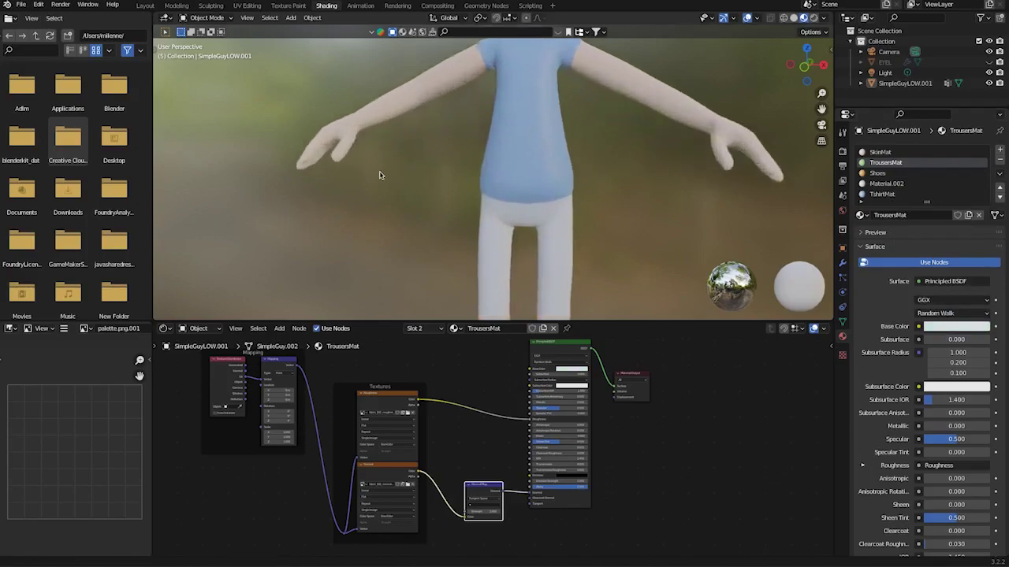
scroll(475, 225, up, 2)
scroll(442, 228, up, 4)
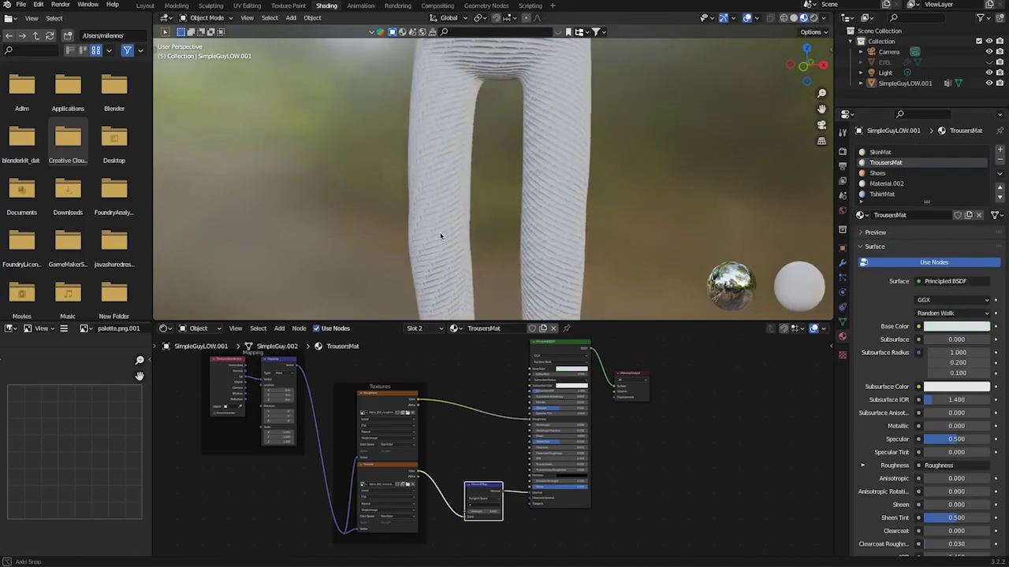
middle_drag(410, 214, 480, 341)
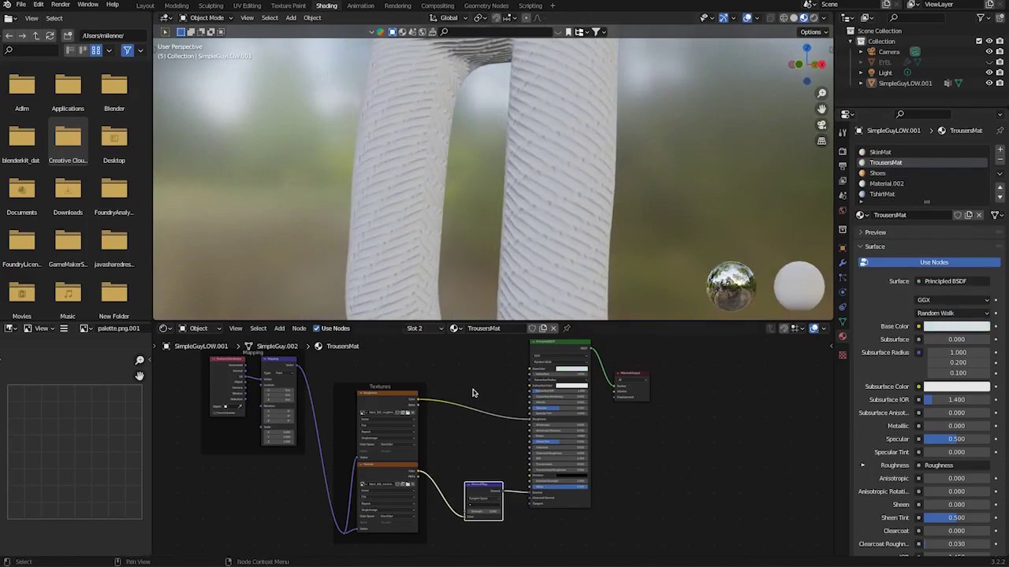
Step: Add an Image Texture node to the TrousersMat node tree, placed beside the Principled BSDF and above its roughness link
right_click(471, 420)
click(700, 462)
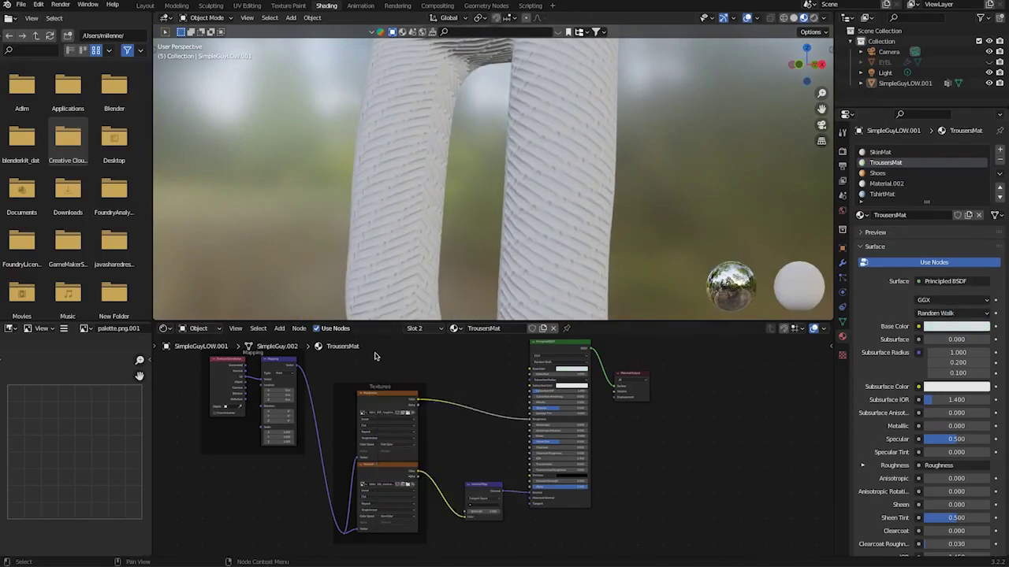
click(279, 328)
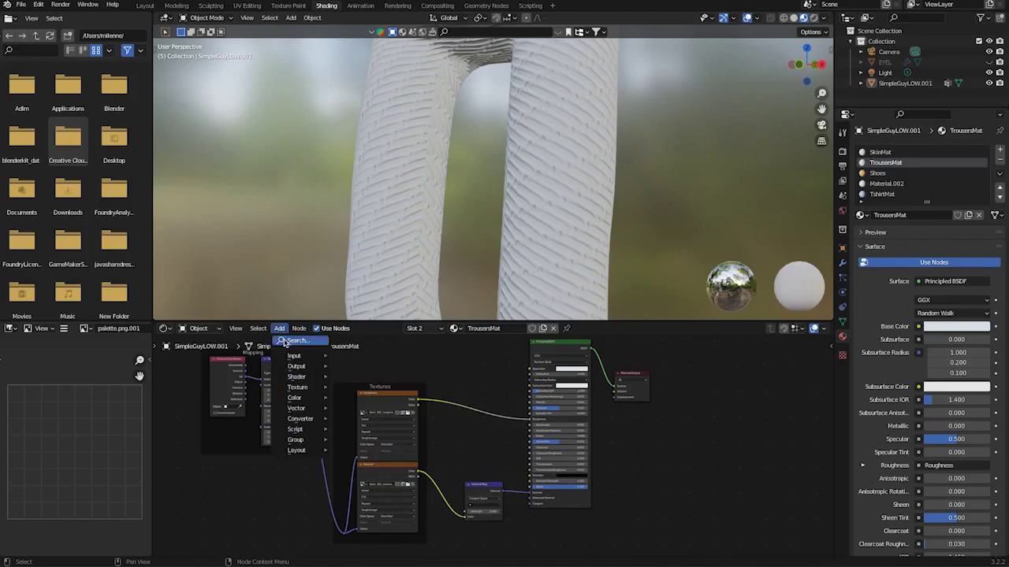
click(291, 342)
text(Imag)
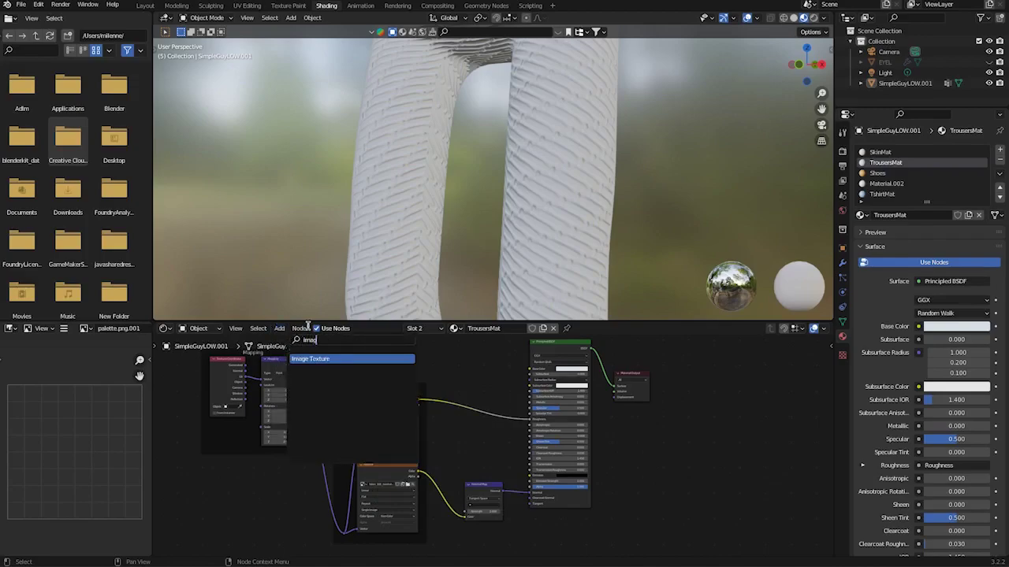
click(314, 358)
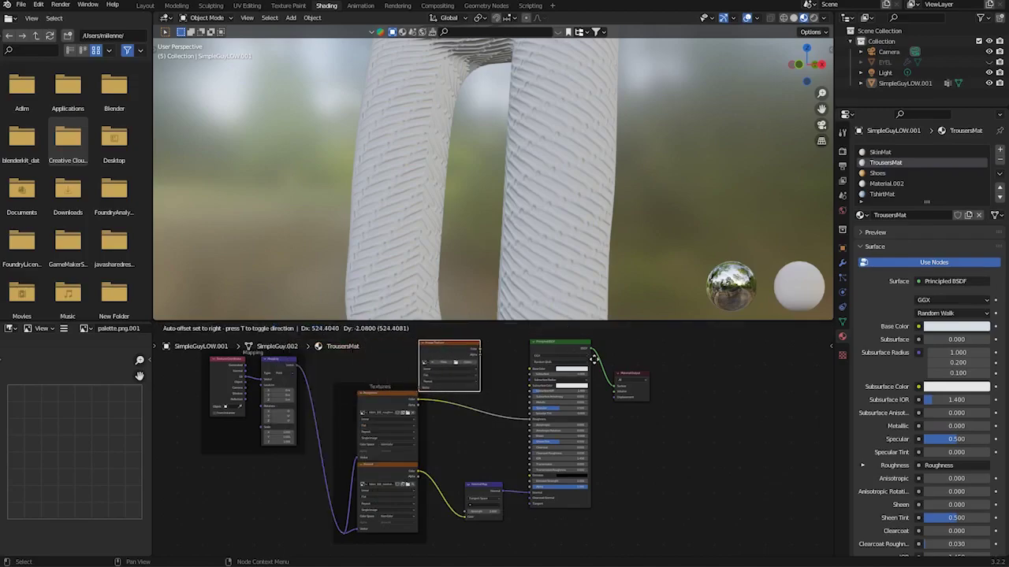
click(534, 360)
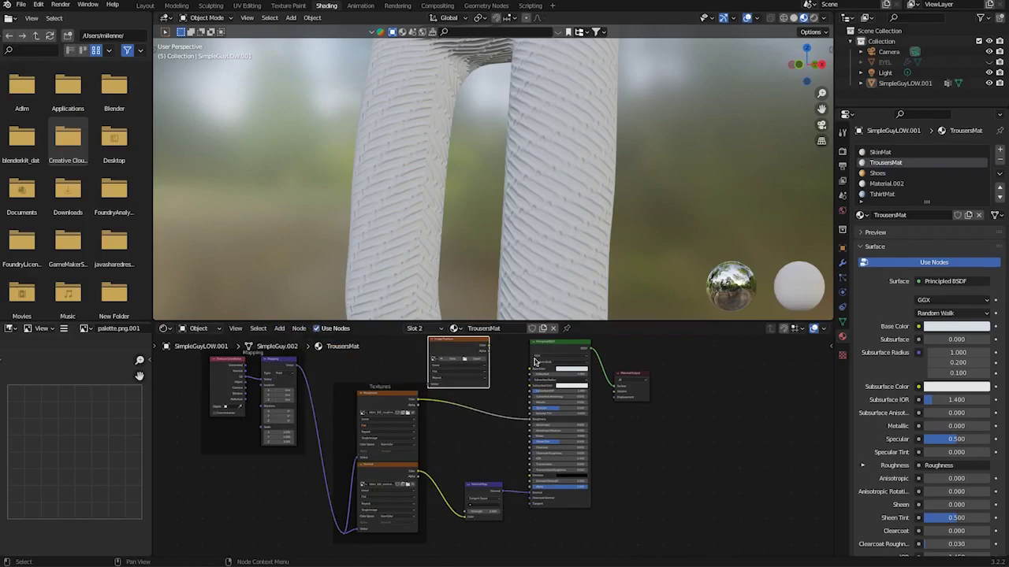
Step: Load fabric_161_basecolor-2K.png from the fabric_161-2K folder into the new Image Texture node
click(473, 362)
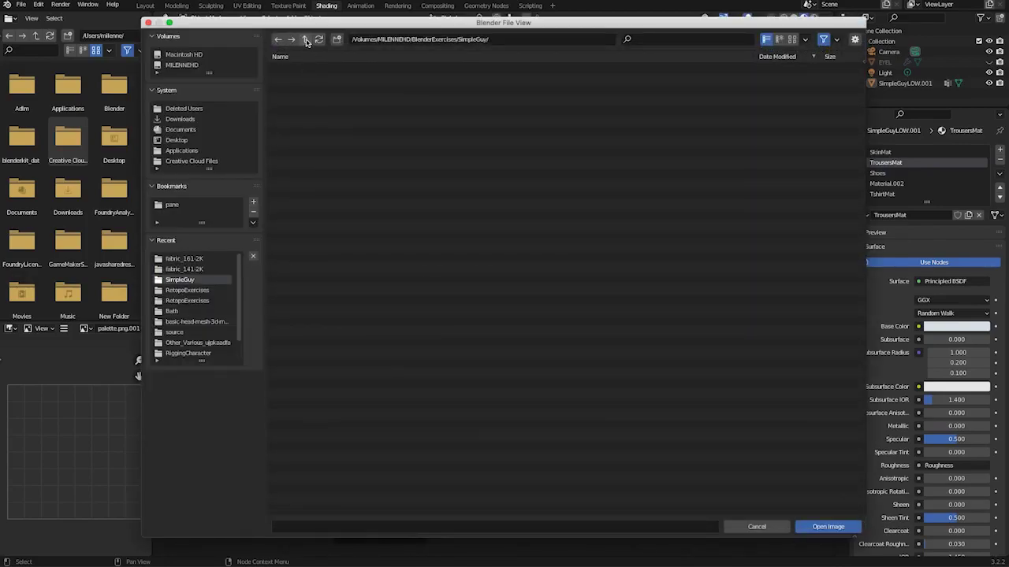
click(186, 260)
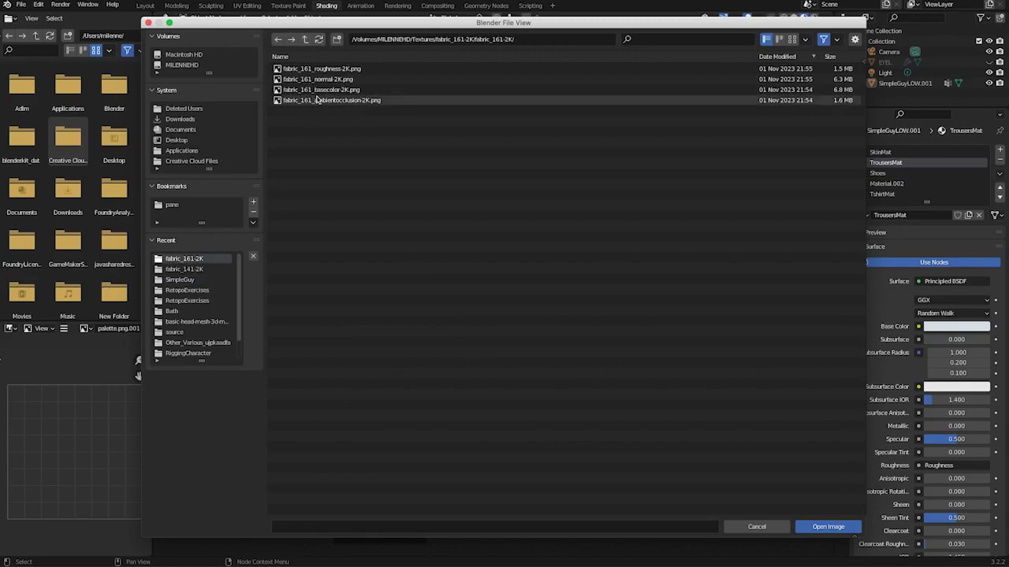
click(319, 90)
click(820, 526)
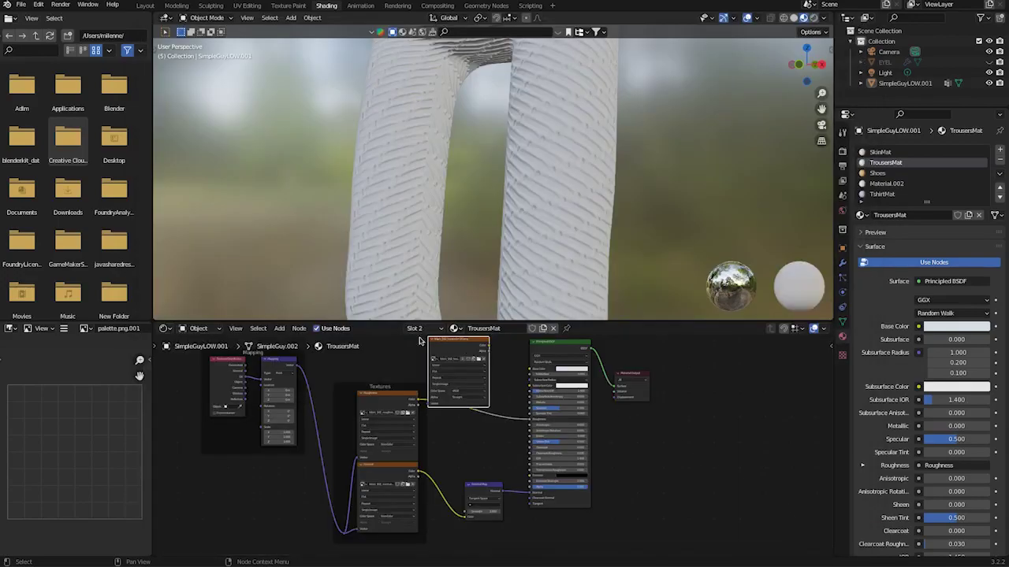
Step: Connect the base colour texture's Color output to the Principled BSDF's Base Color and check the fabric on the trousers
drag(488, 349, 529, 368)
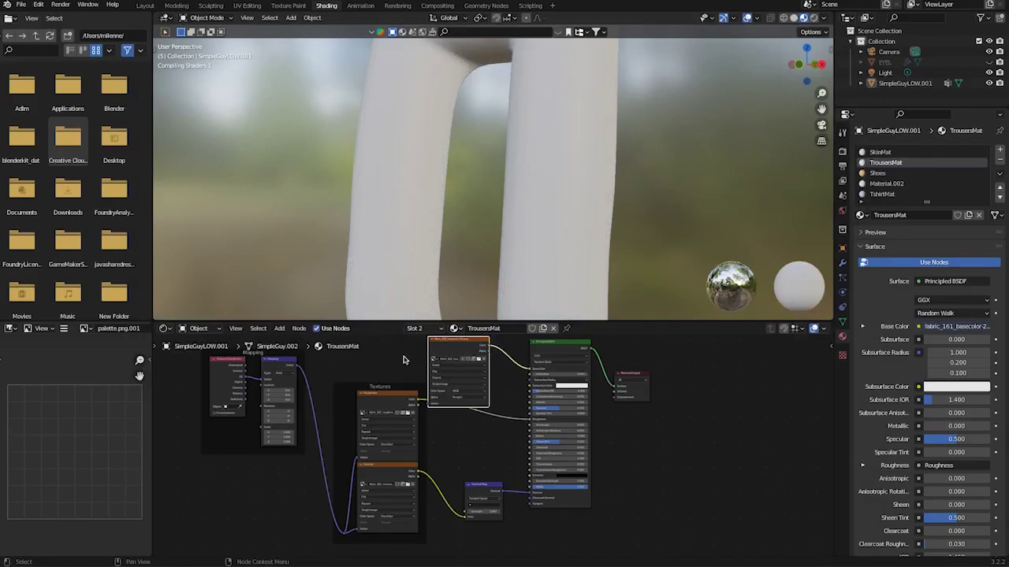
scroll(394, 358, down, 3)
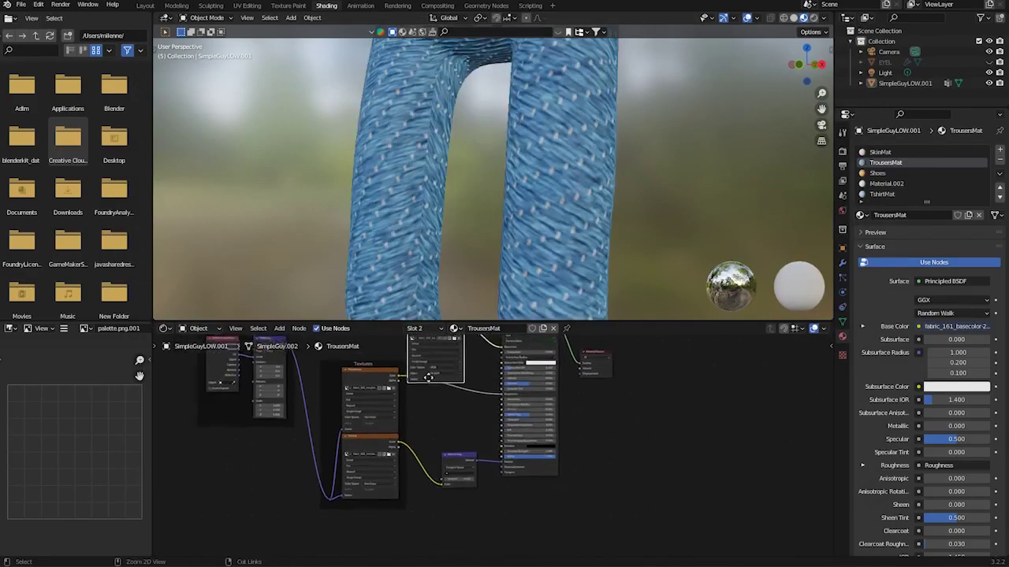
scroll(532, 241, down, 3)
scroll(552, 252, down, 4)
scroll(517, 225, up, 9)
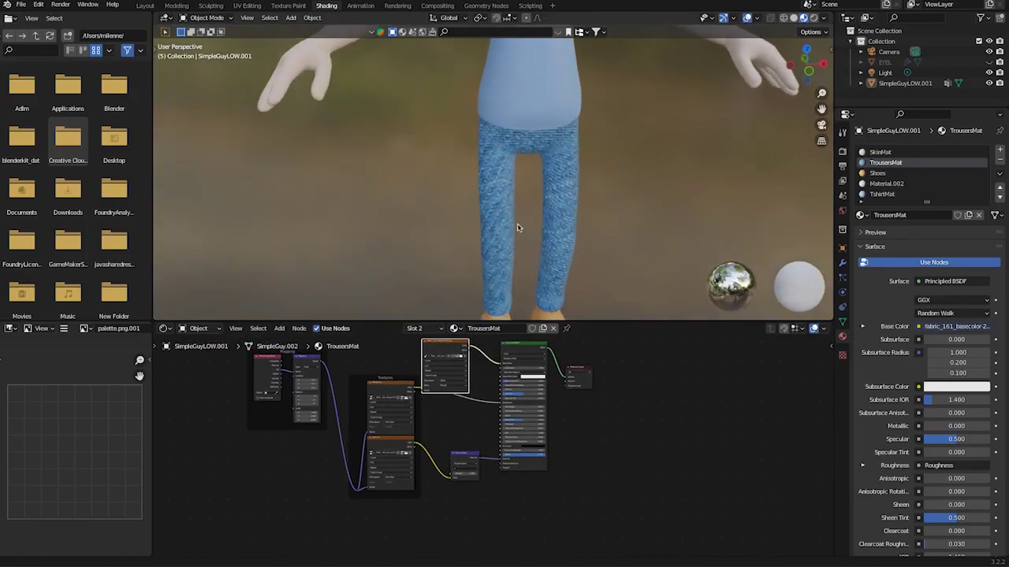
Step: Move the base colour Image Texture node above the Textures frame, clear of the roughness link
middle_drag(303, 446, 311, 551)
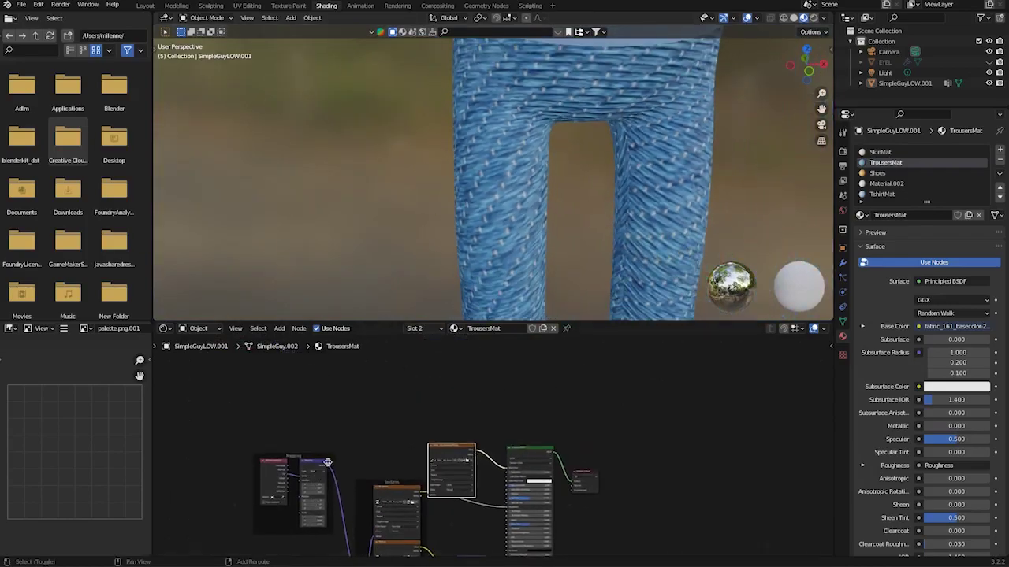
drag(446, 448, 401, 378)
ctrl+middle_drag(295, 505, 370, 395)
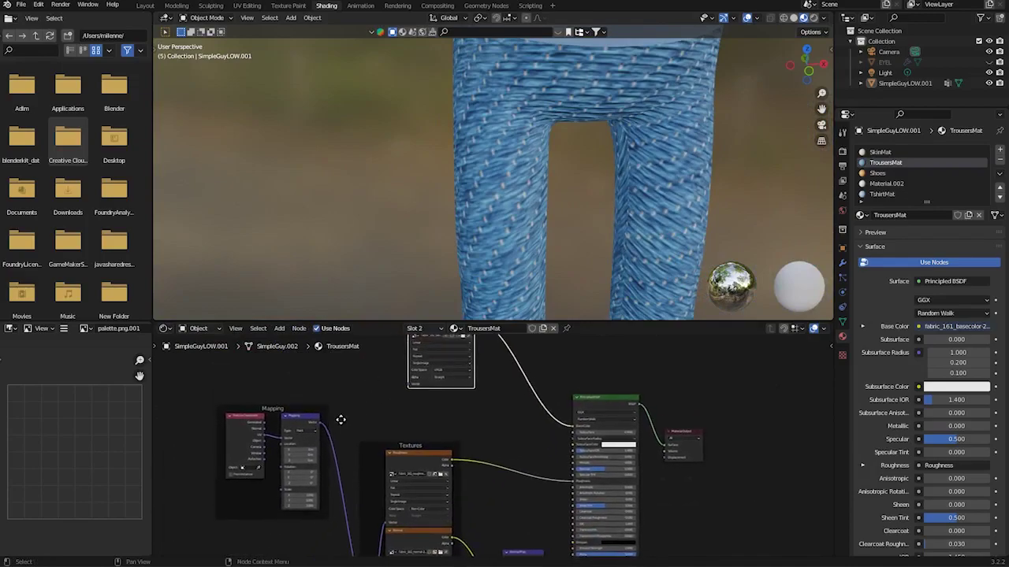
Step: Connect the Mapping node's Vector output to the trousers' base color texture and increase the mapping scale on X, Y and Z
scroll(295, 416, up, 3)
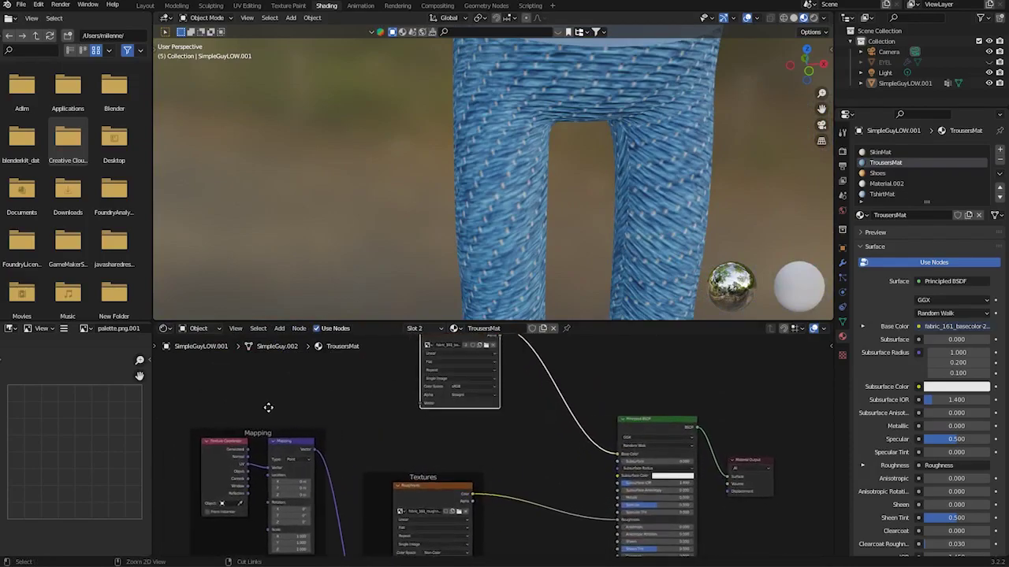
drag(290, 452, 410, 396)
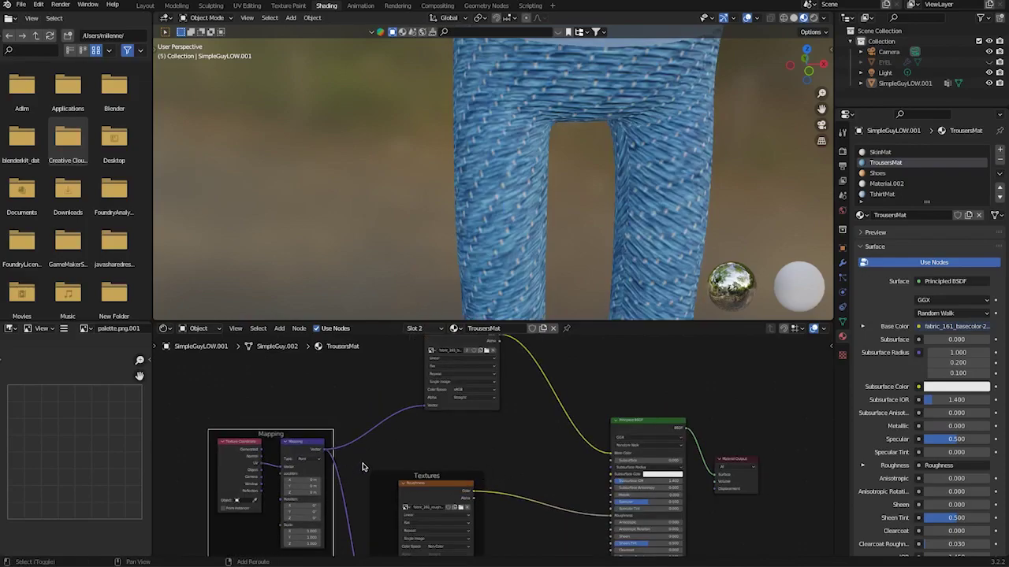
scroll(477, 458, down, 3)
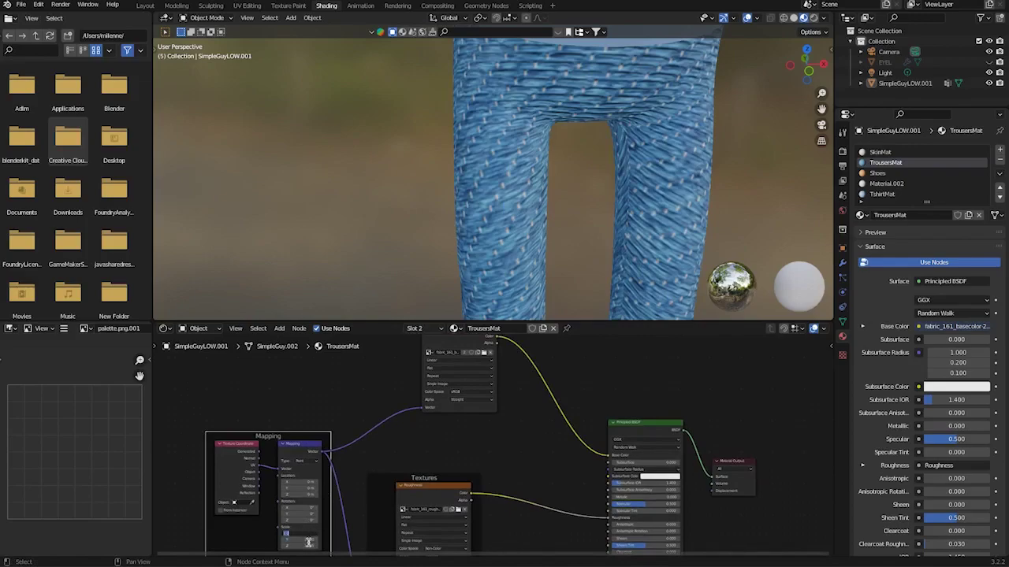
key(Return)
click(301, 540)
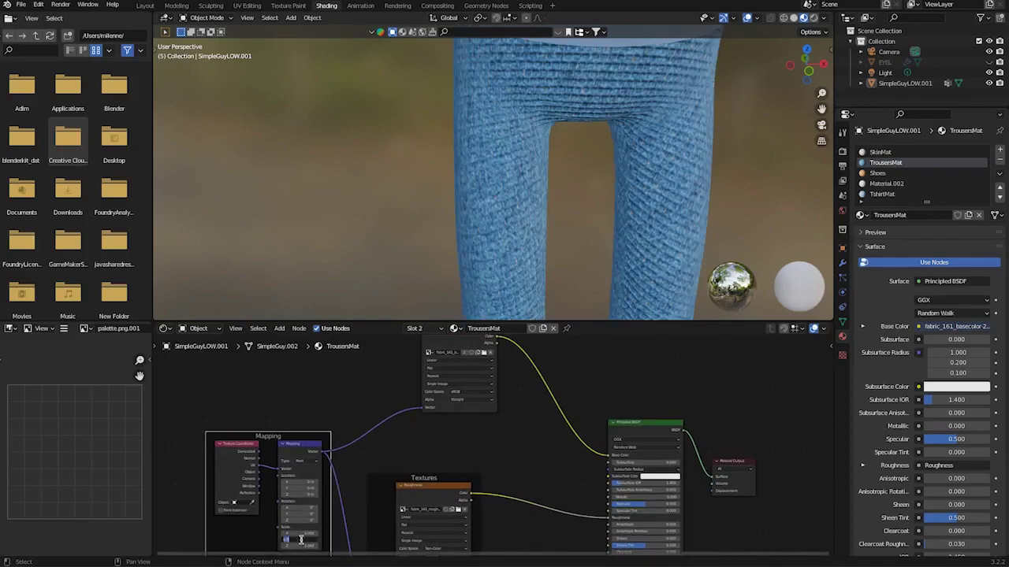
drag(305, 547, 302, 545)
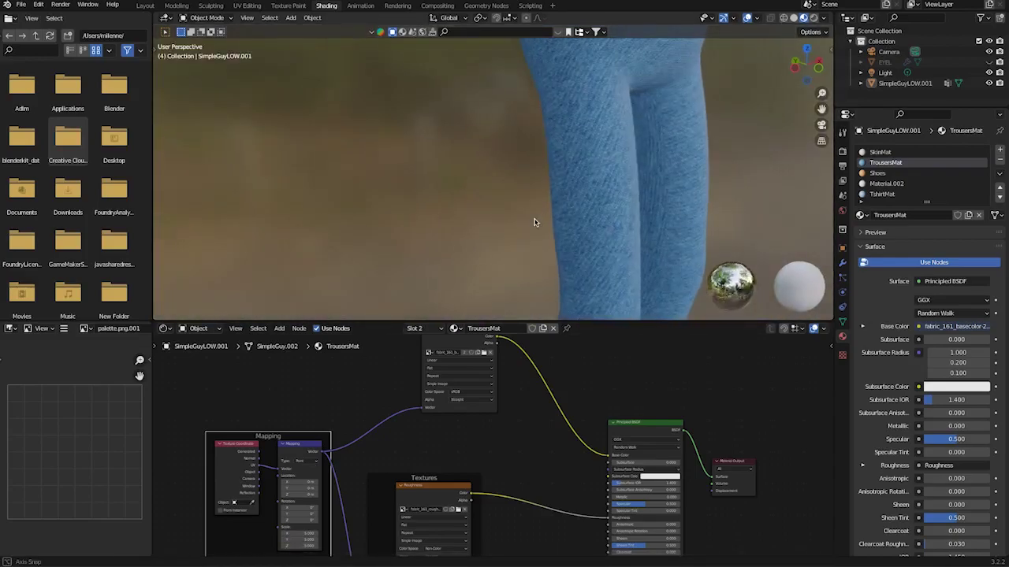
Step: Examine the rescaled denim texture on both trouser legs from several angles
middle_drag(542, 228, 328, 192)
scroll(329, 191, up, 2)
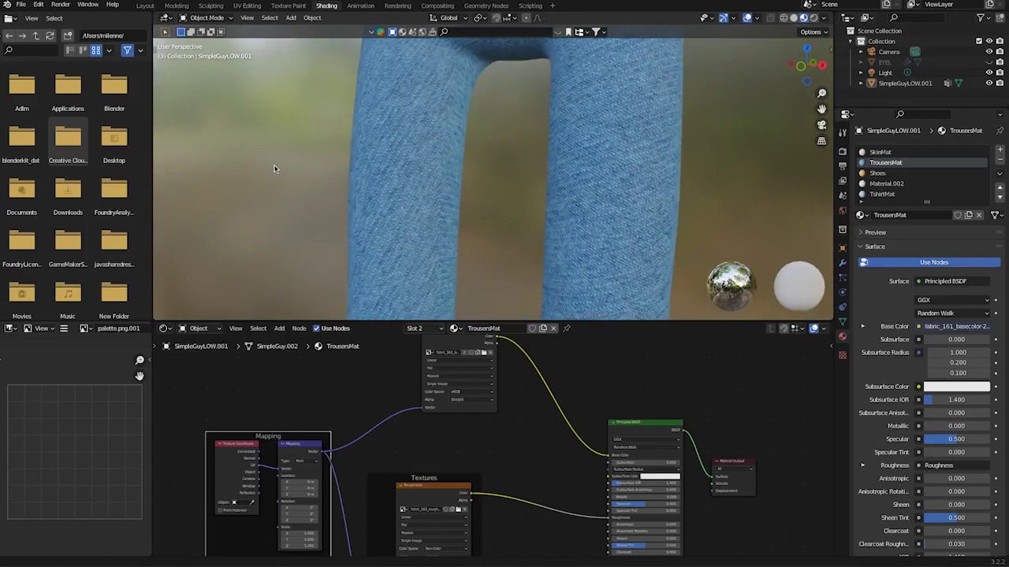
middle_drag(275, 166, 453, 230)
scroll(290, 200, up, 3)
scroll(326, 201, down, 1)
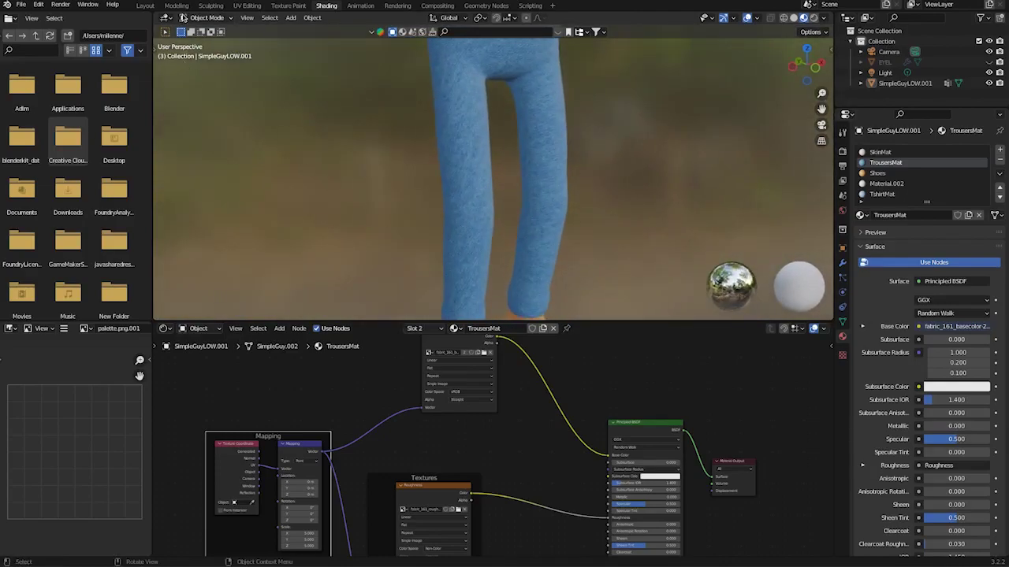
Step: Switch to the UV Editing workspace and examine the trouser UV islands against the fabric texture
click(244, 7)
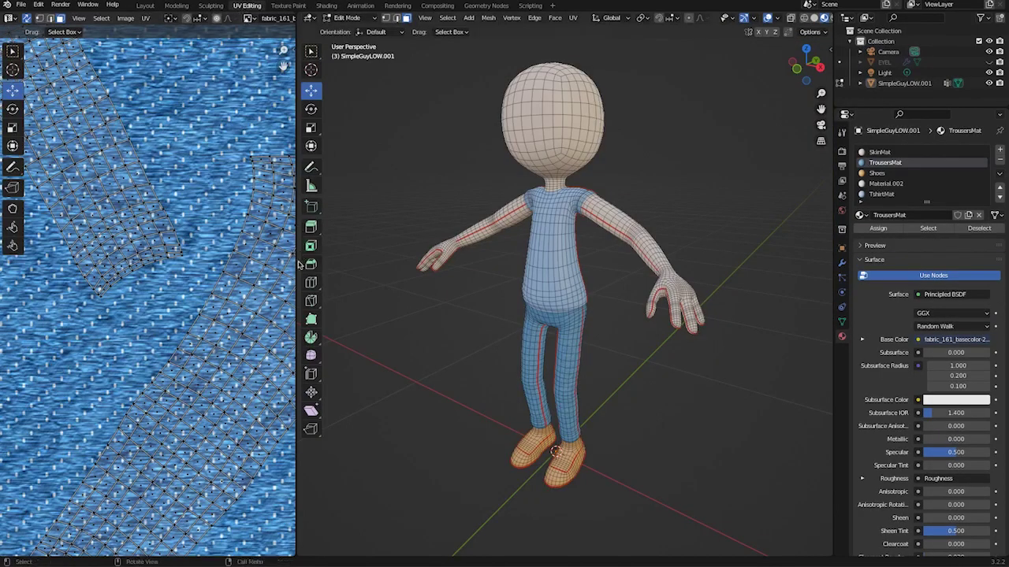
ctrl+middle_drag(413, 448, 260, 342)
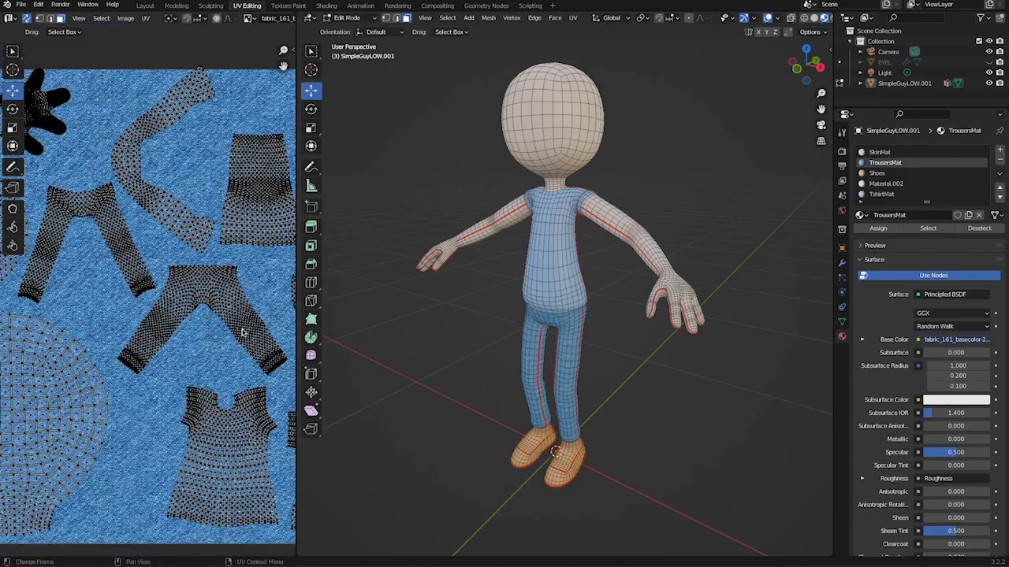
click(243, 331)
scroll(260, 332, up, 4)
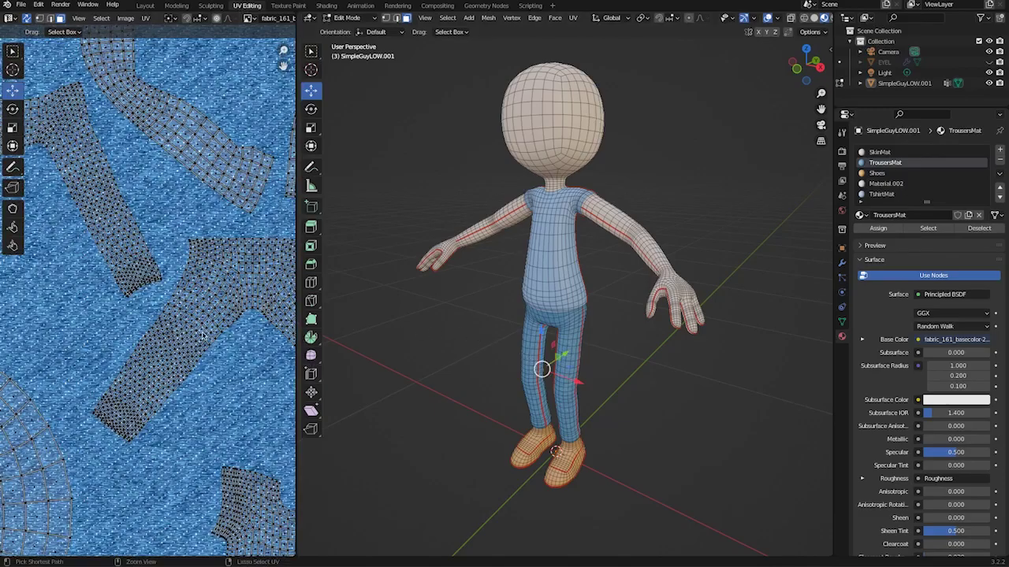
ctrl+middle_drag(201, 336, 140, 358)
scroll(217, 321, up, 3)
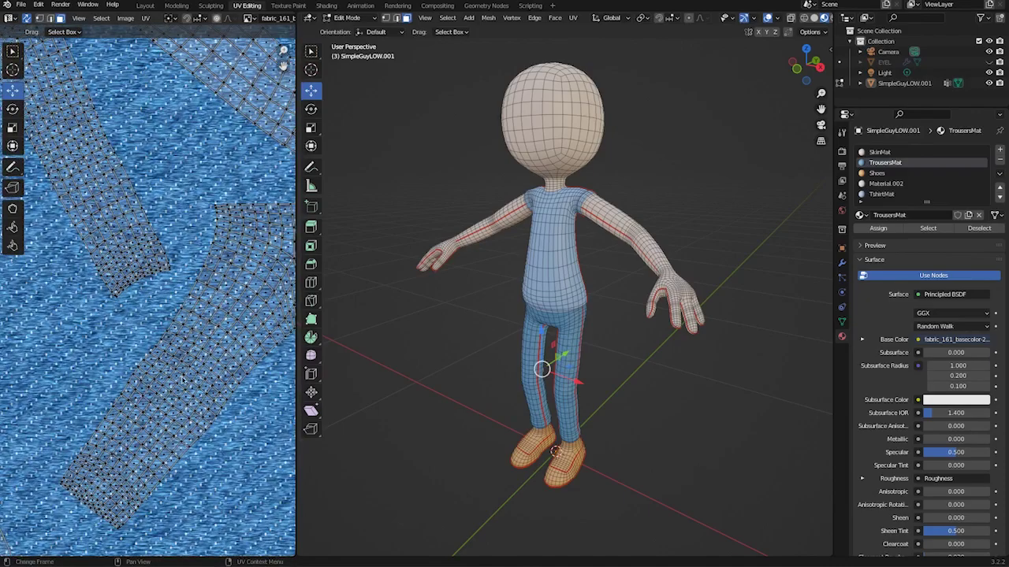
scroll(182, 380, down, 5)
scroll(242, 326, up, 1)
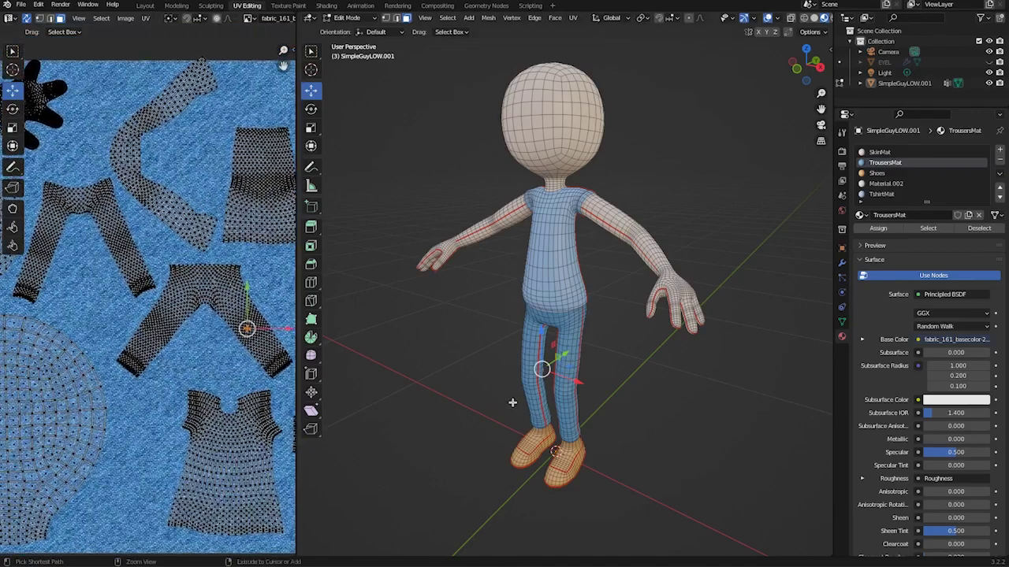
Step: Inspect the fabric's scale and direction along the trouser seams on the model and compare with the UV layout
scroll(512, 403, up, 6)
scroll(530, 199, down, 2)
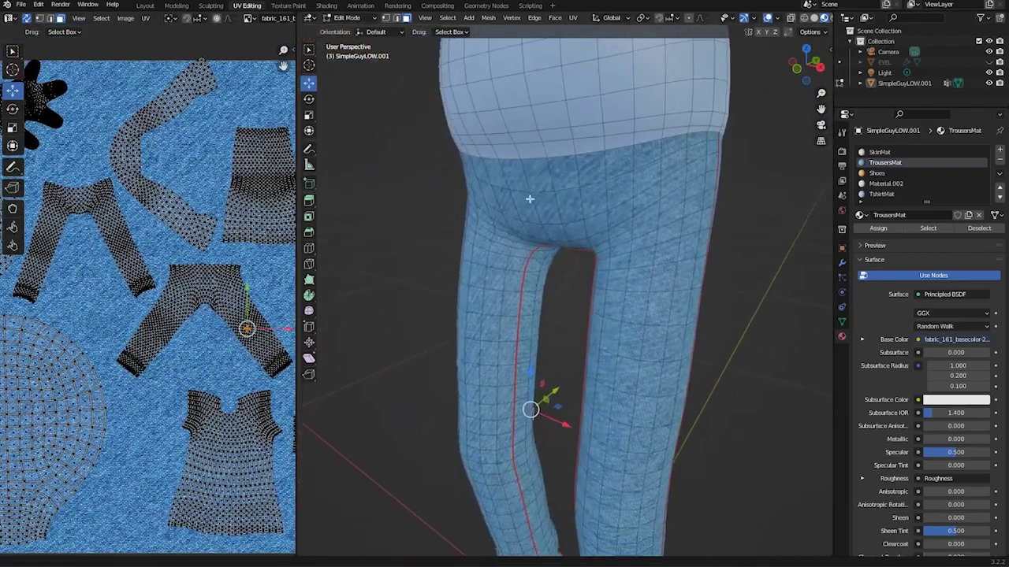
scroll(429, 278, up, 3)
ctrl+middle_drag(416, 271, 428, 273)
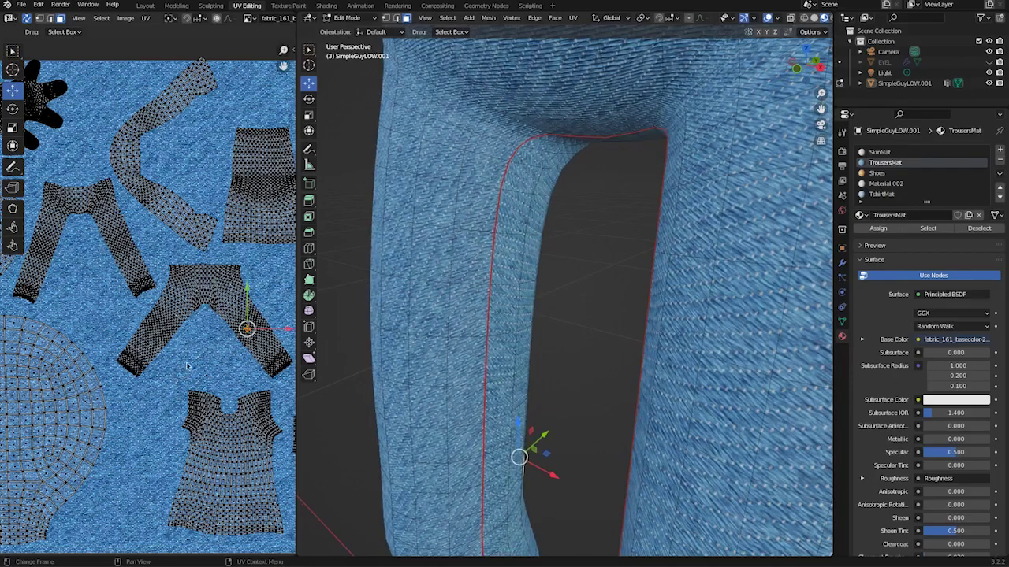
ctrl+middle_drag(184, 368, 185, 428)
ctrl+middle_drag(561, 396, 702, 545)
scroll(614, 410, down, 4)
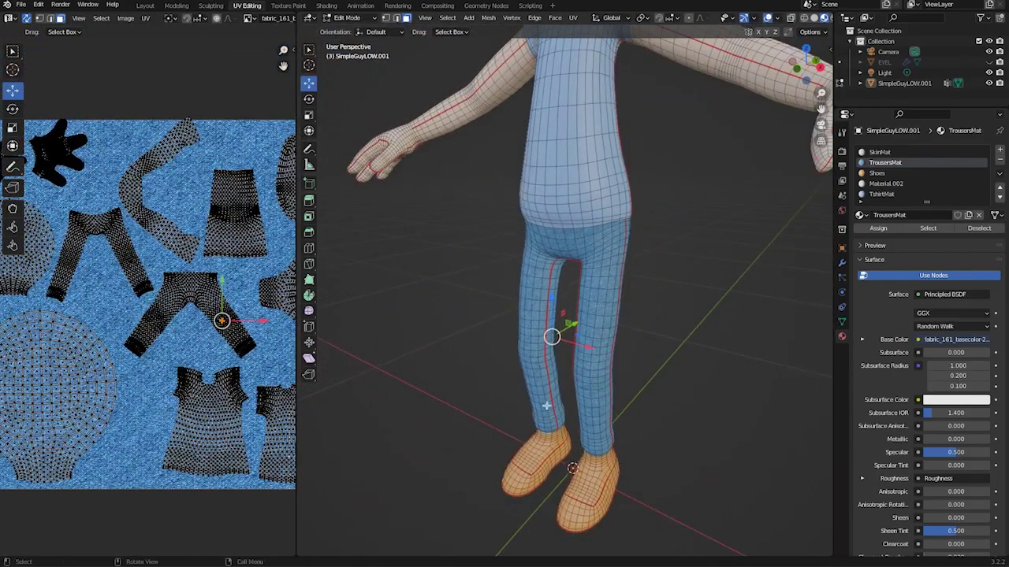
middle_drag(547, 407, 442, 391)
scroll(453, 363, down, 3)
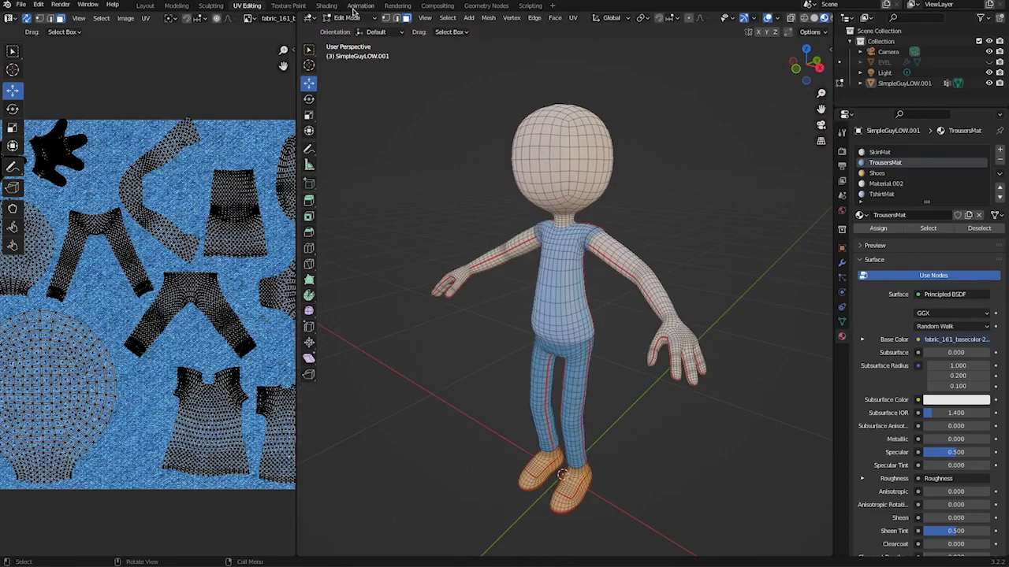
Step: Return to the Shading workspace, make TshirtMat the active material and start the Principled Texture Setup for its shader
click(327, 7)
scroll(500, 475, down, 4)
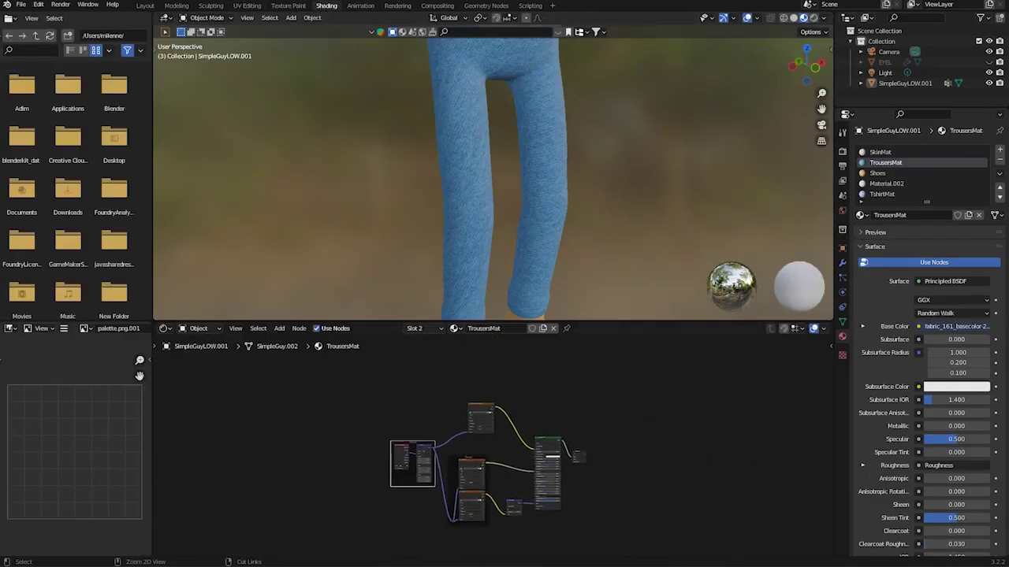
shift+middle_drag(439, 185, 440, 220)
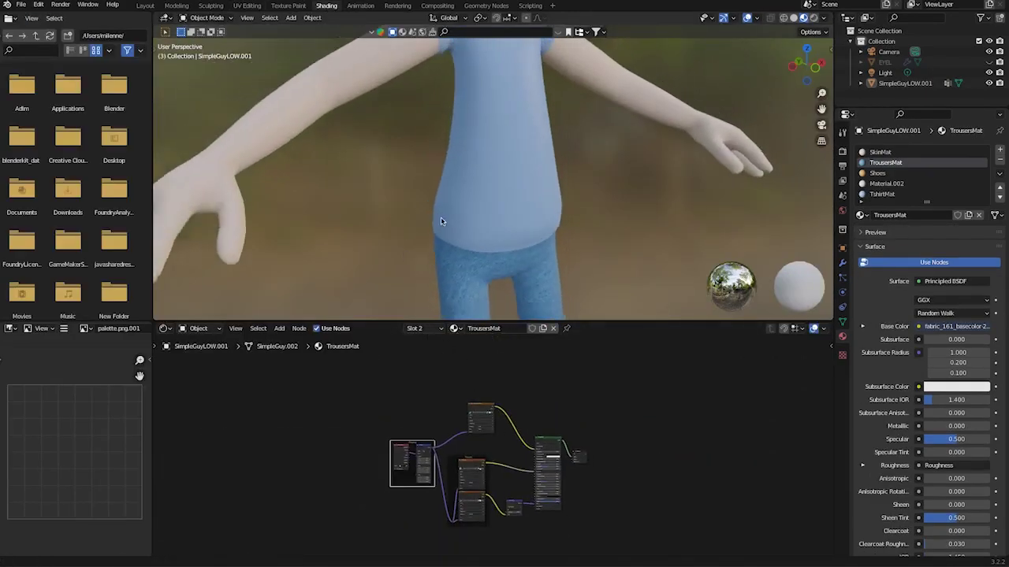
scroll(442, 234, down, 2)
middle_drag(749, 218, 697, 225)
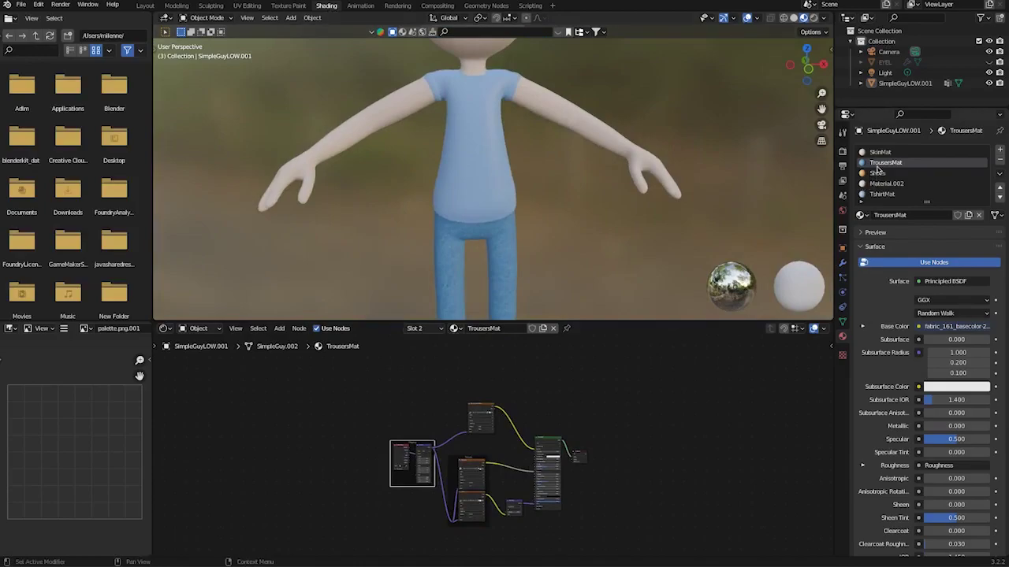
click(882, 194)
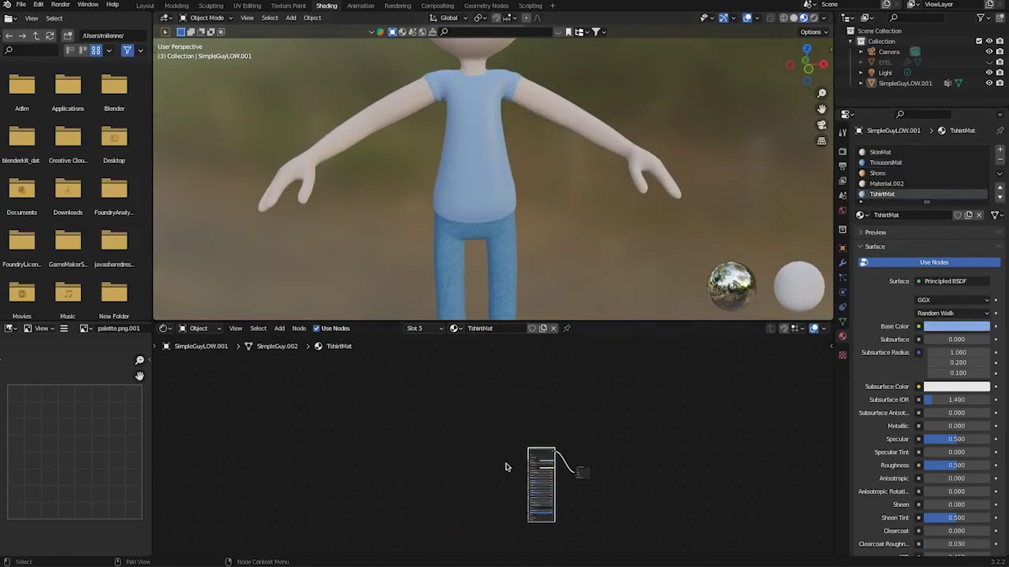
ctrl+middle_drag(534, 467, 447, 372)
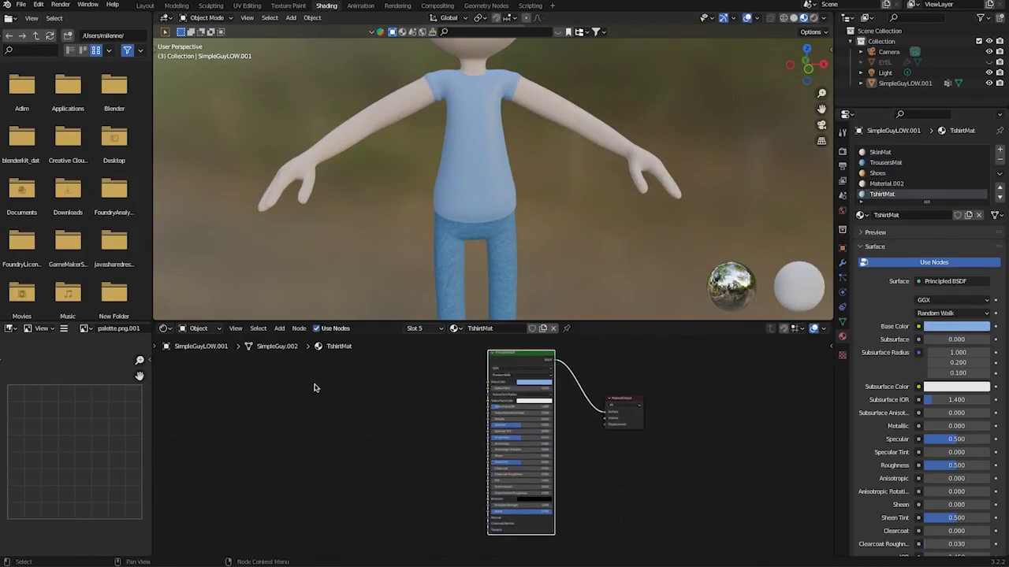
key(ctrl+shift+t)
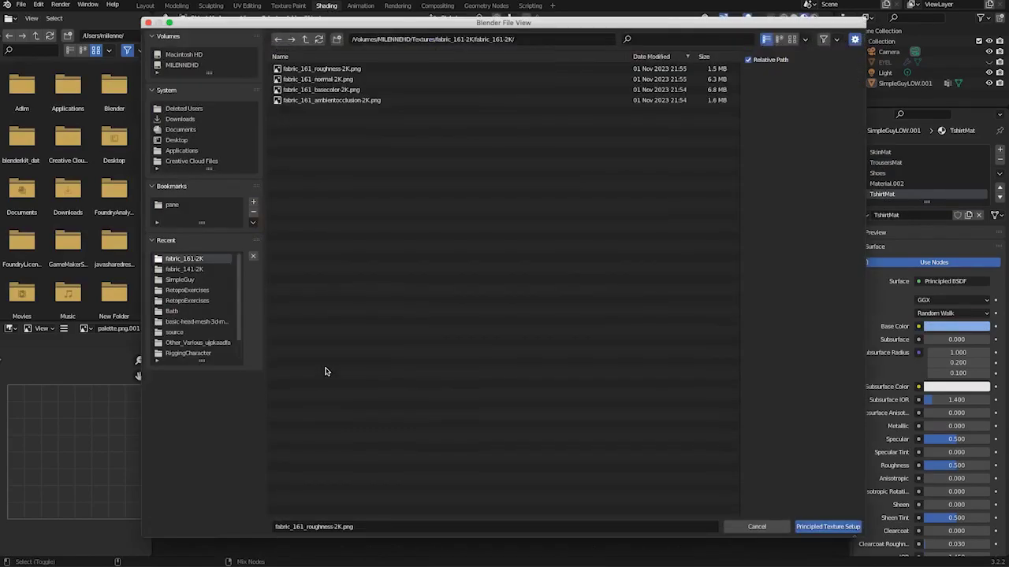
click(305, 38)
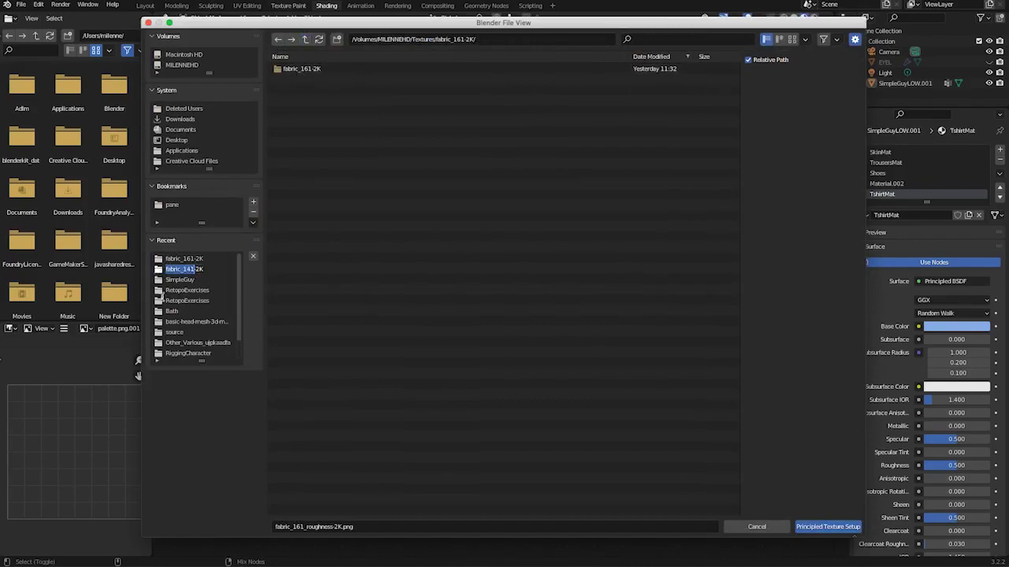
click(163, 260)
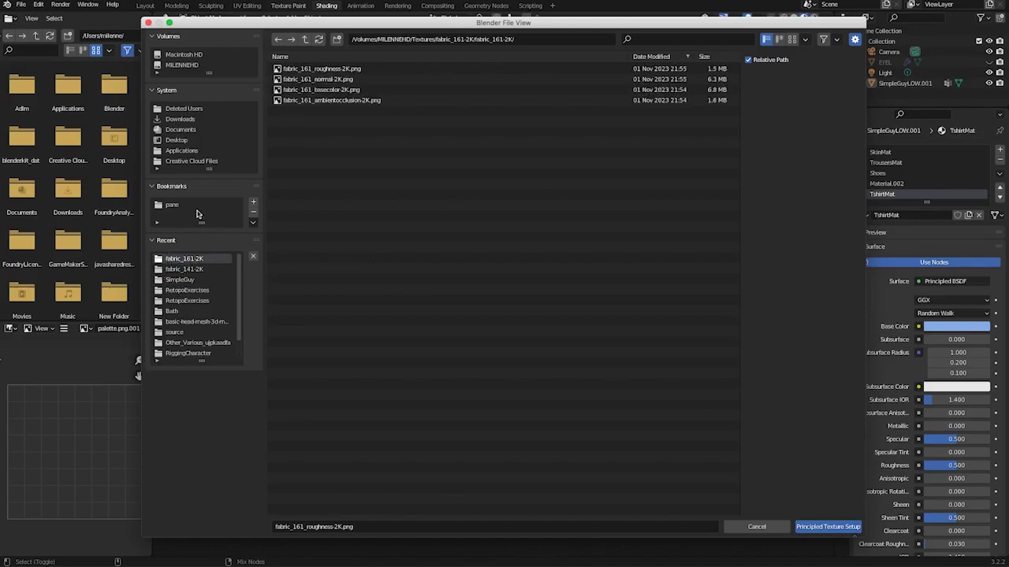
click(172, 300)
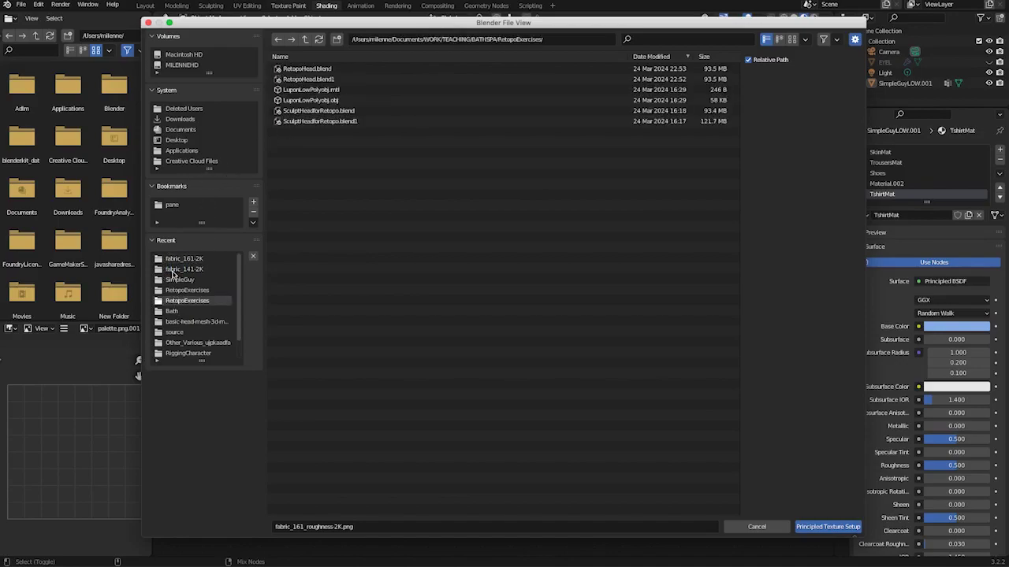
click(177, 280)
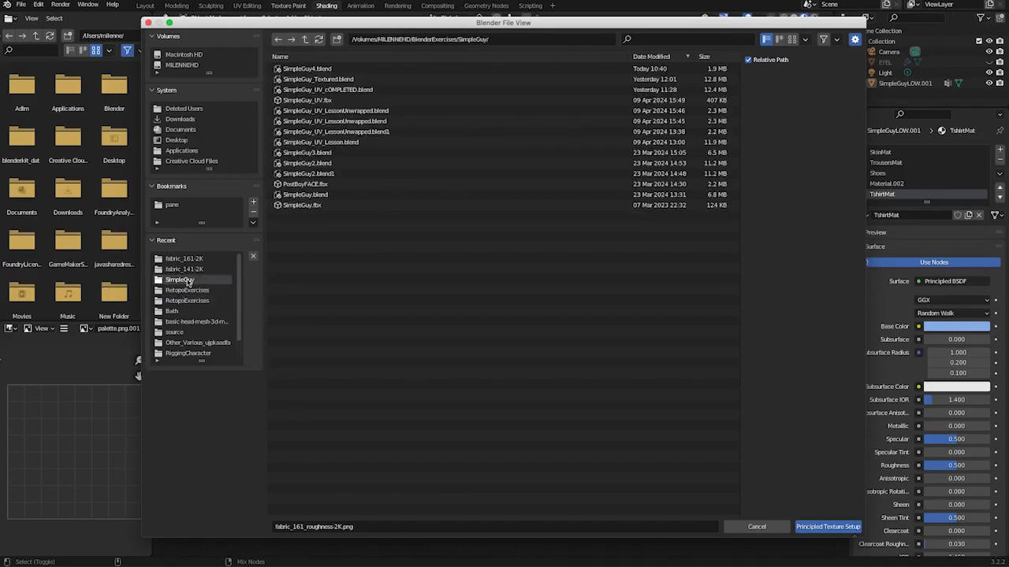
click(318, 111)
click(156, 270)
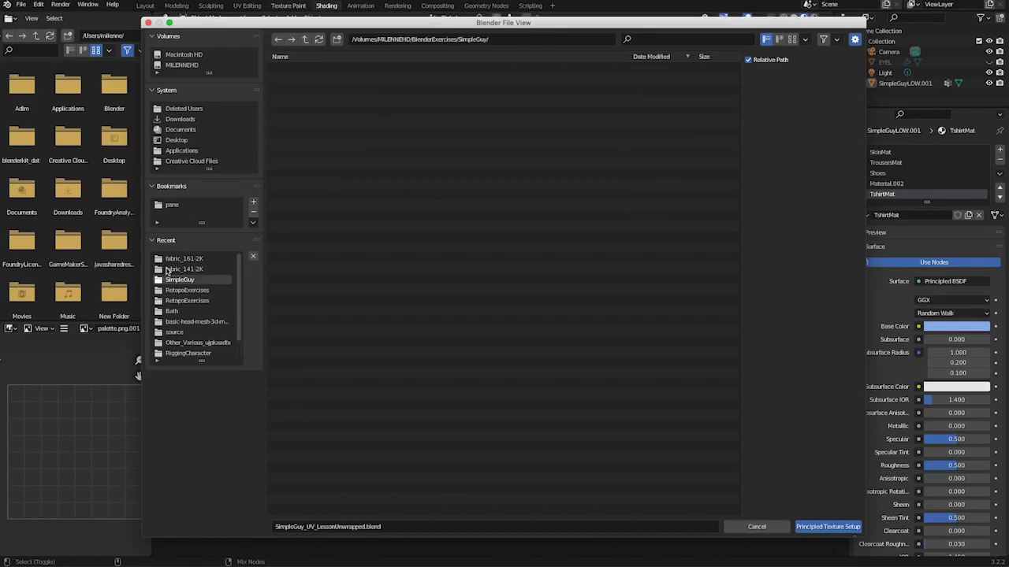
double_click(157, 270)
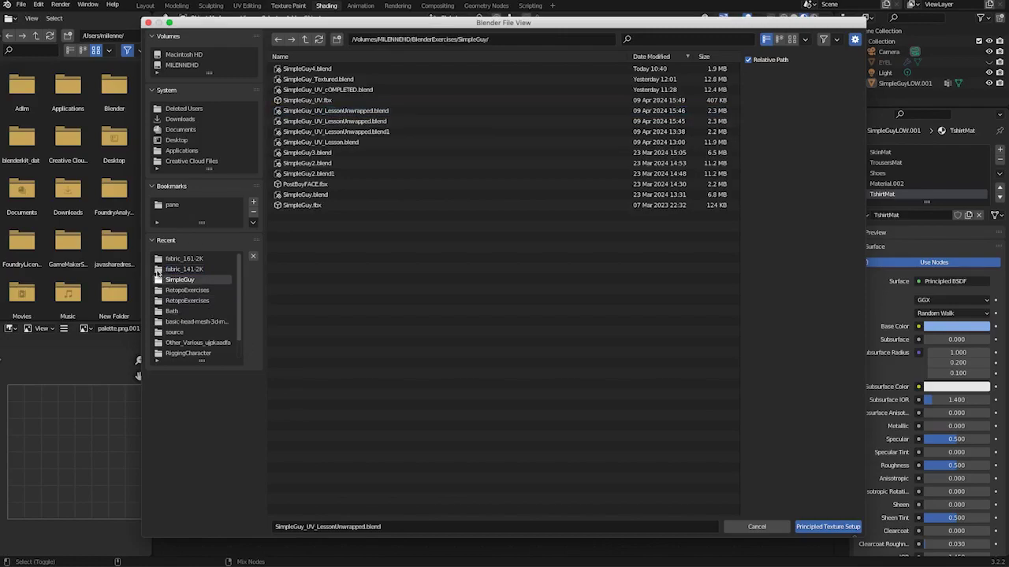
click(180, 66)
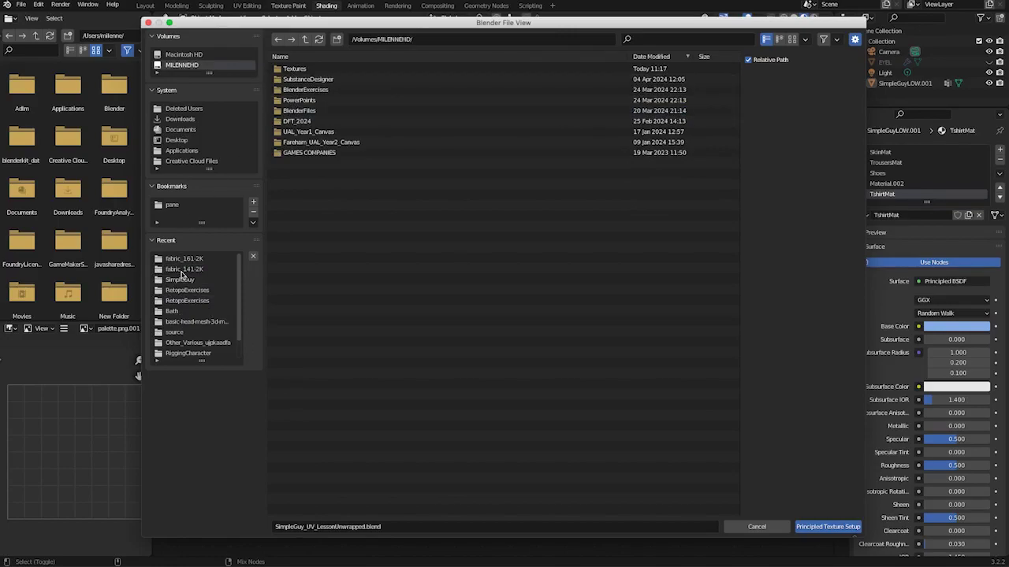
click(181, 260)
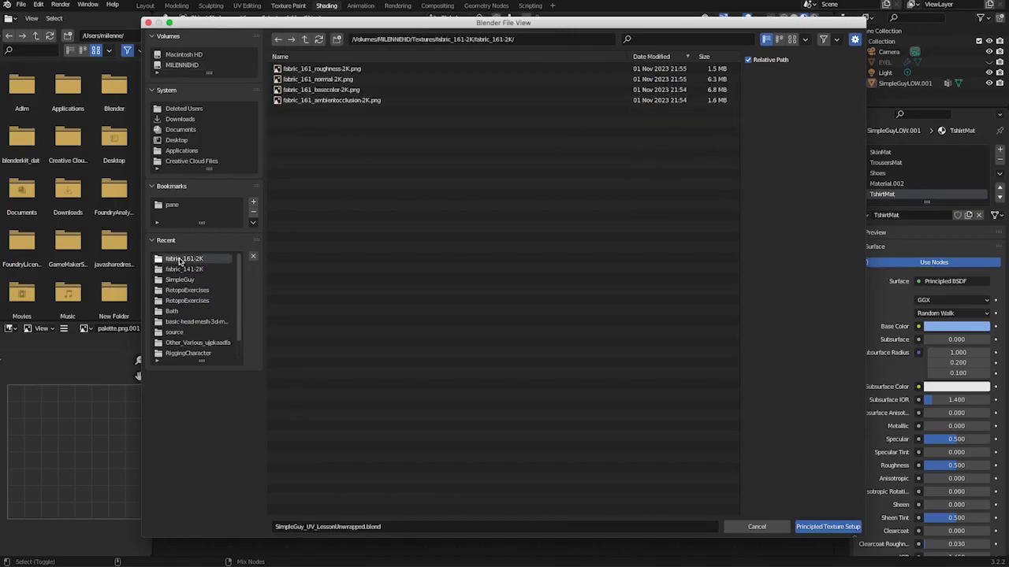
Step: Load all texture maps from the fabric_141-2K folder inside Textures into the T-shirt material
click(305, 39)
click(305, 39)
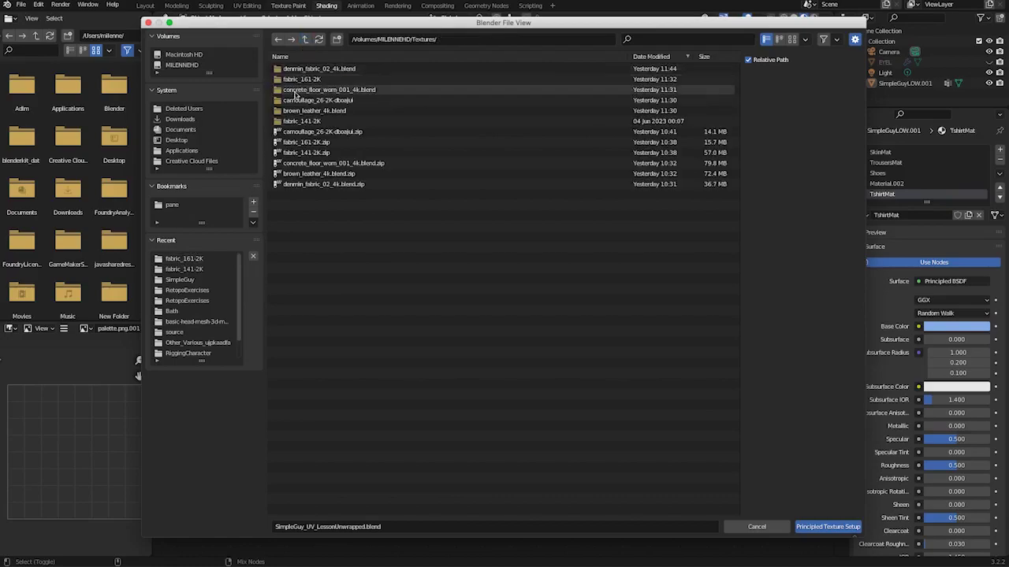
double_click(291, 121)
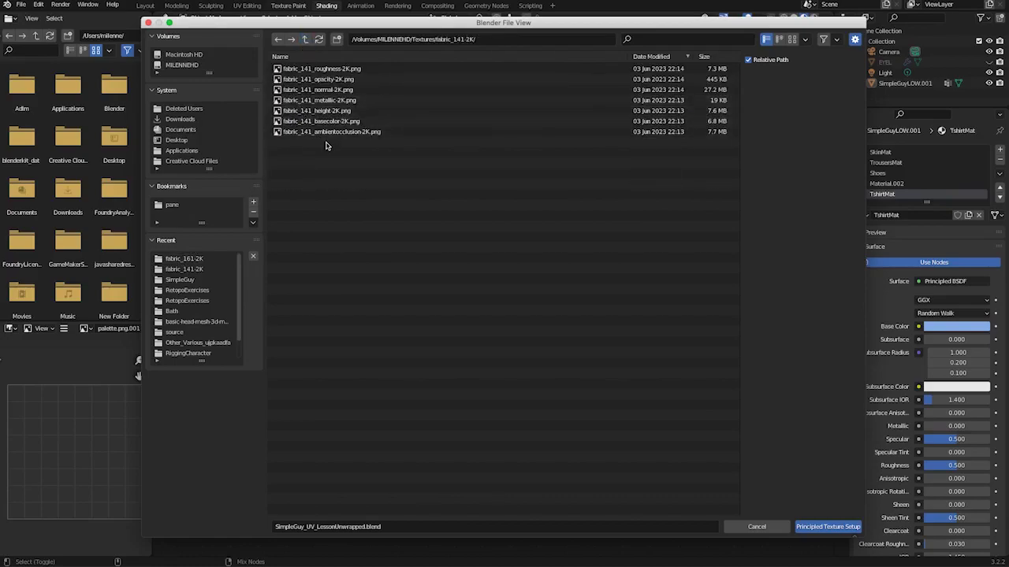
key(a)
click(805, 527)
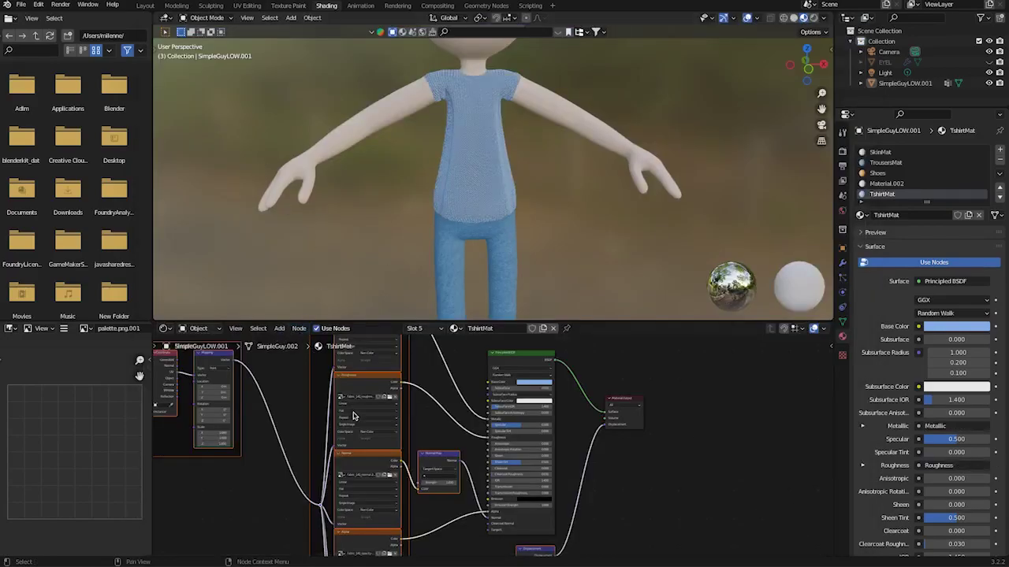
Step: Examine the T-shirt's texture and Normal Map nodes and the fabric on the character's upper body
scroll(354, 451, down, 1)
shift+middle_drag(356, 455, 389, 523)
ctrl+middle_drag(371, 433, 383, 370)
ctrl+middle_drag(410, 507, 450, 547)
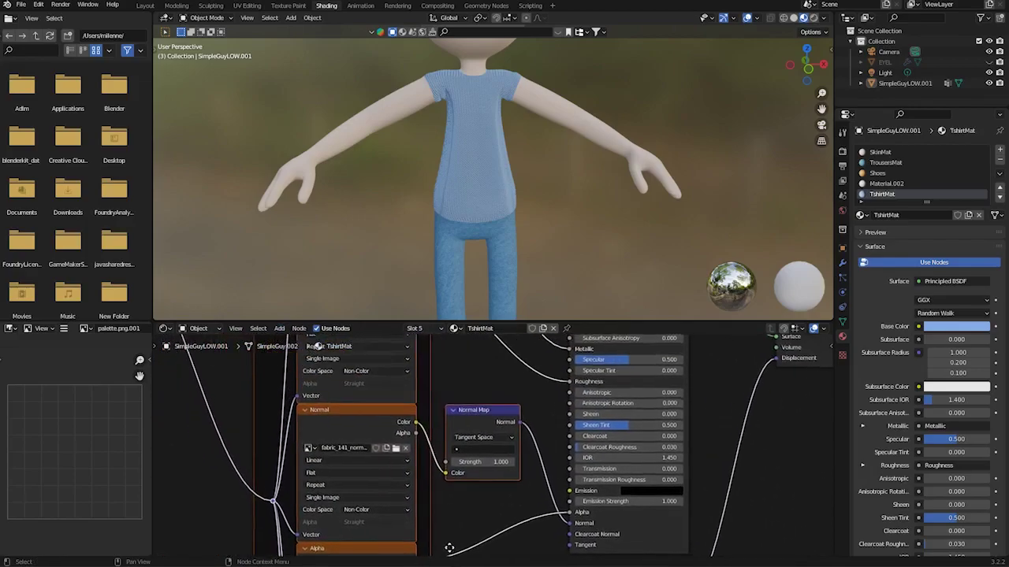
scroll(453, 171, up, 5)
scroll(426, 104, down, 3)
shift+middle_drag(426, 104, 421, 235)
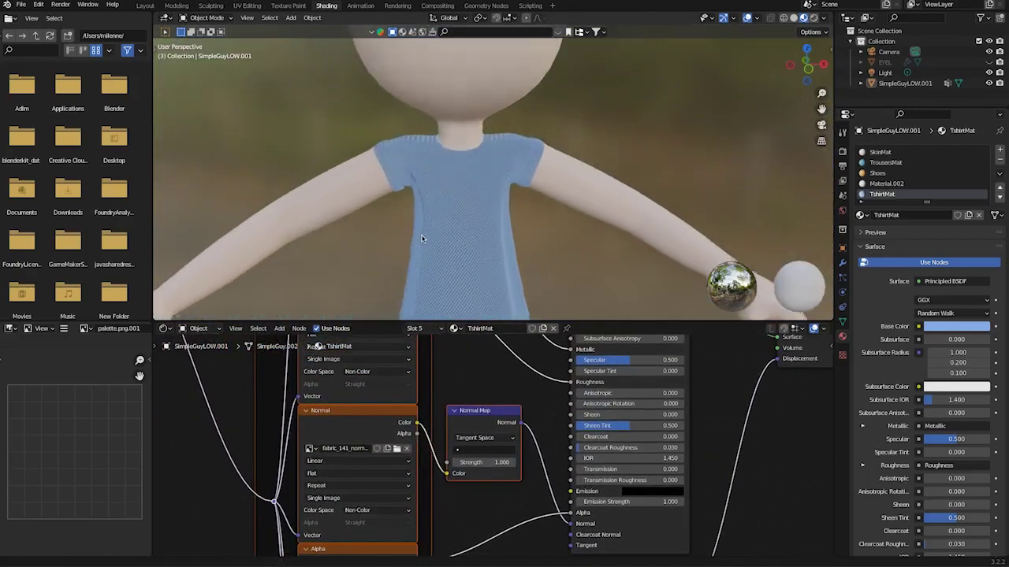
Step: Increase the T-shirt material's Mapping scale so the fabric weave becomes finer
scroll(400, 171, up, 4)
middle_drag(401, 171, 536, 206)
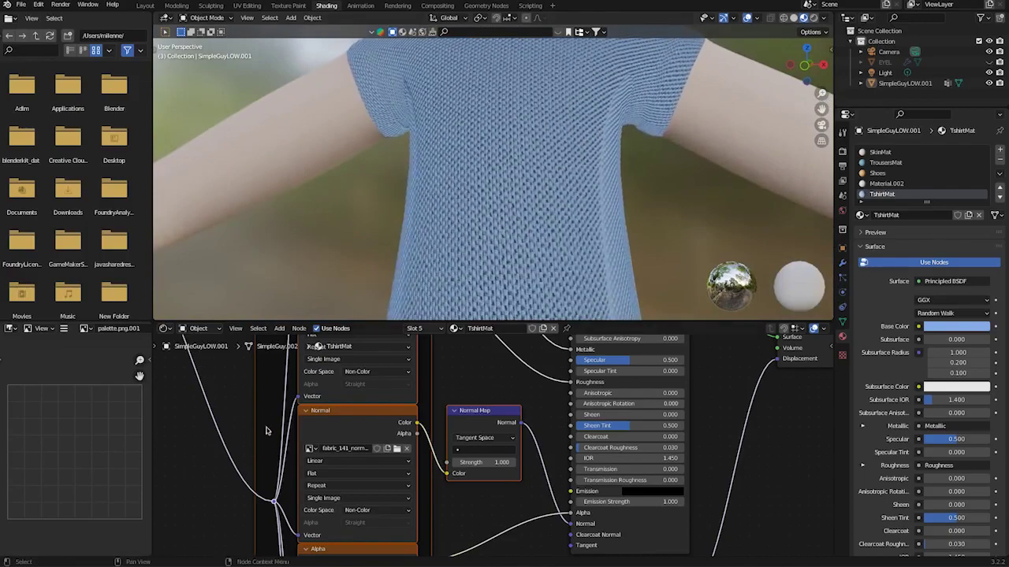
scroll(265, 430, down, 7)
middle_drag(247, 427, 338, 519)
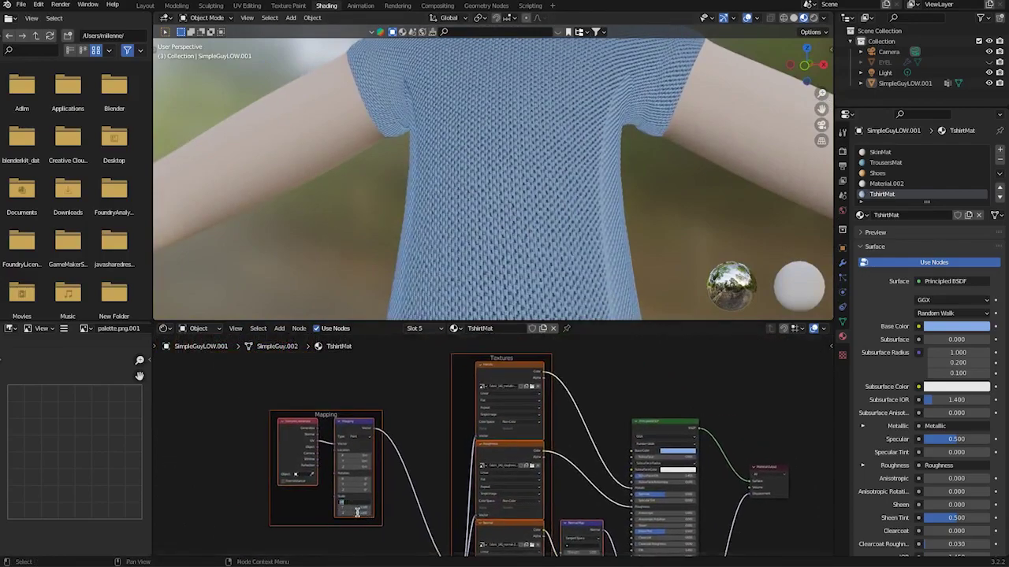
key(Return)
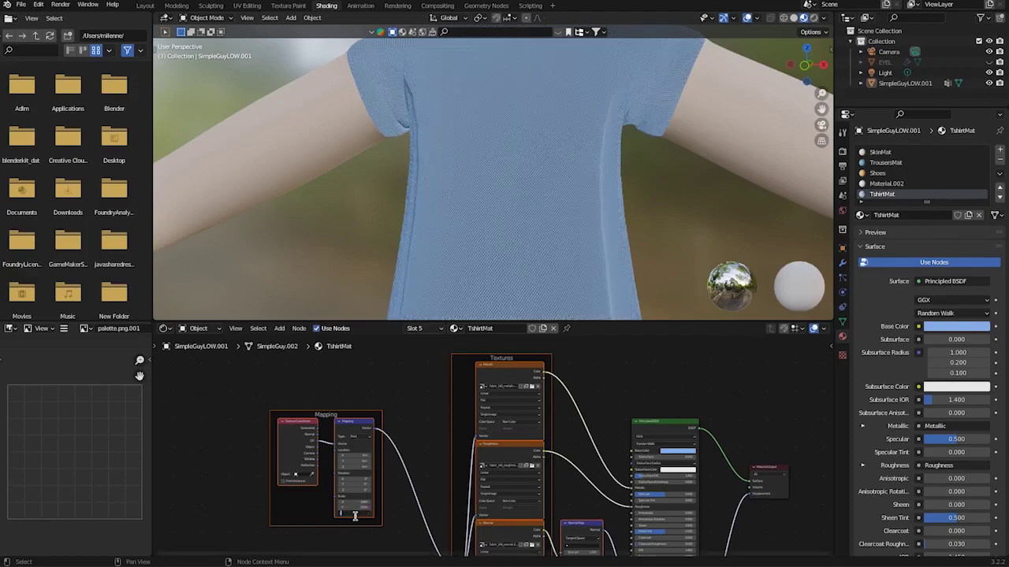
Step: Move the T-shirt material's Mapping and Textures frames lower to free space above them
middle_drag(458, 218, 499, 255)
scroll(500, 254, down, 7)
middle_drag(565, 310, 462, 234)
scroll(462, 234, down, 1)
middle_drag(422, 408, 340, 437)
drag(428, 387, 388, 448)
mouse_move(388, 448)
ctrl+middle_down()
mouse_move(330, 441)
mouse_move(379, 451)
ctrl+middle_up()
middle_drag(378, 451, 406, 477)
drag(423, 471, 408, 511)
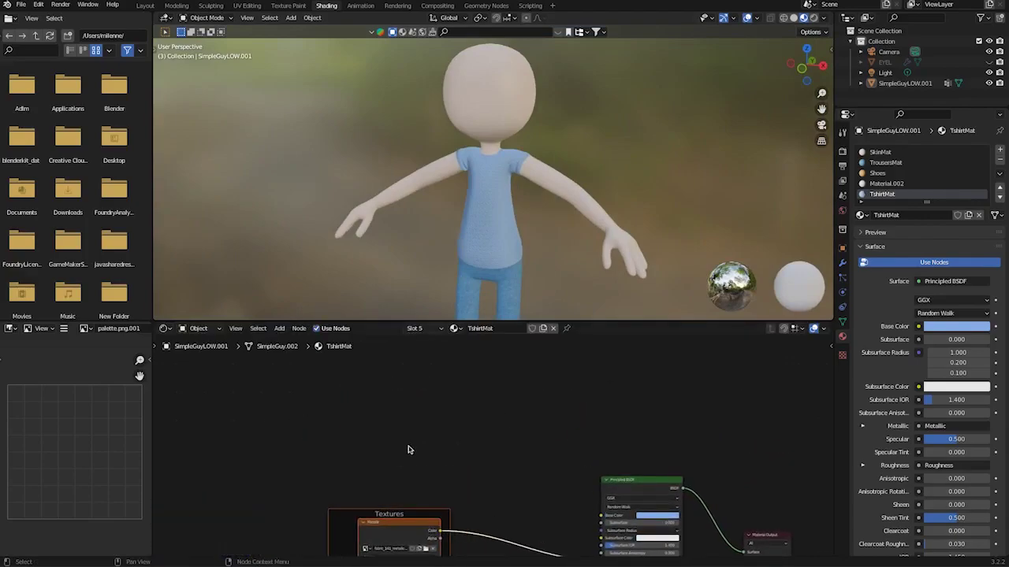
middle_drag(407, 450, 408, 439)
middle_drag(524, 418, 551, 393)
click(552, 392)
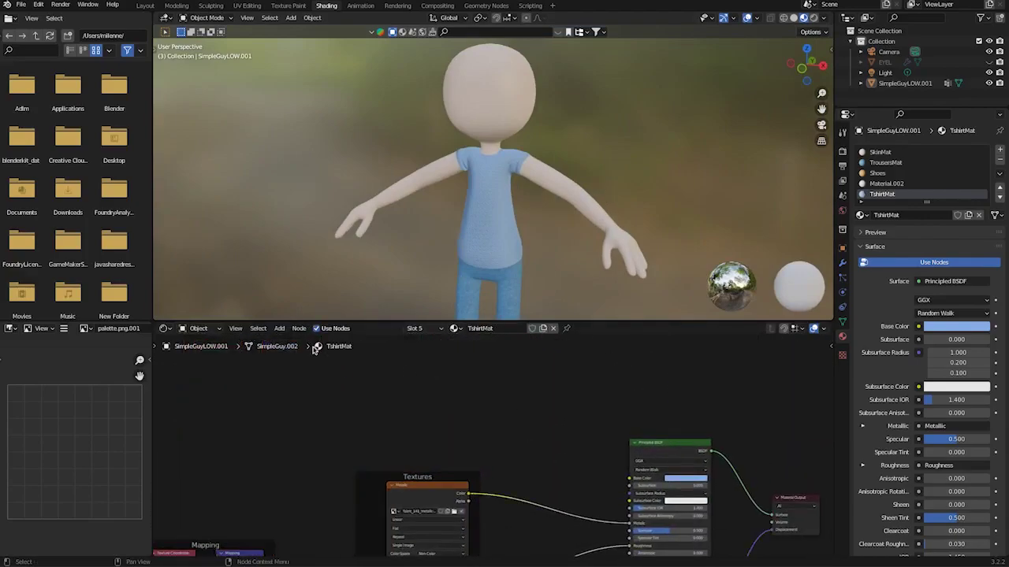
Step: Add an Image Texture node above the Textures frame and load fabric_141_ambientocclusion-2K.png from the fabric_141-2K folder
click(279, 330)
click(281, 342)
text(image)
click(314, 357)
click(526, 384)
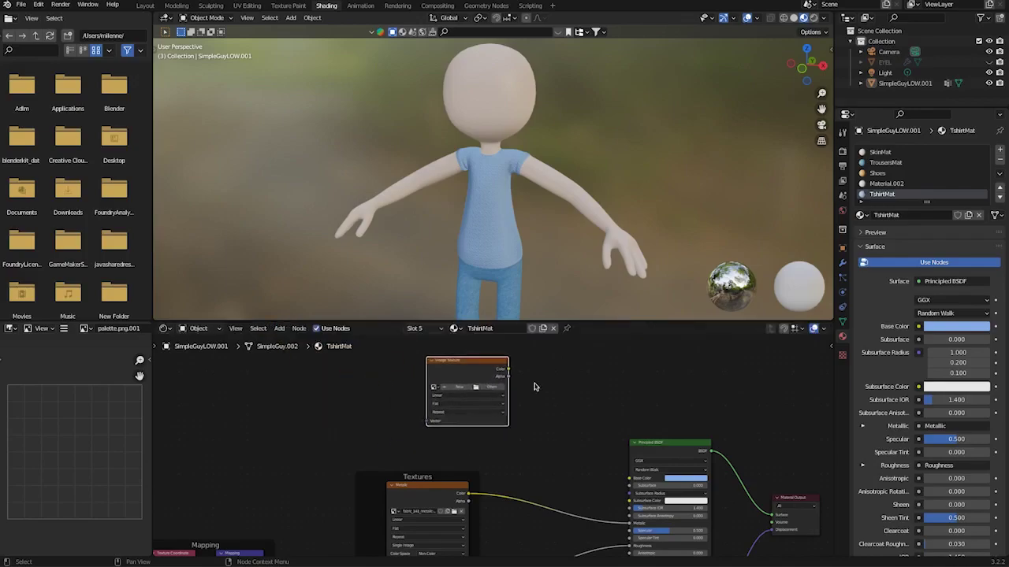
click(486, 389)
click(192, 269)
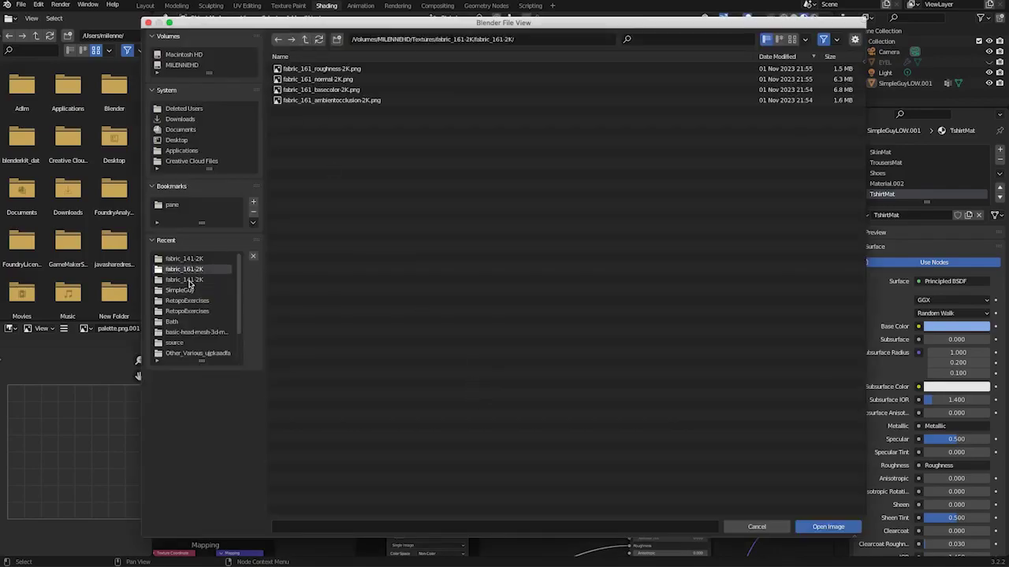
click(186, 260)
click(320, 134)
double_click(320, 133)
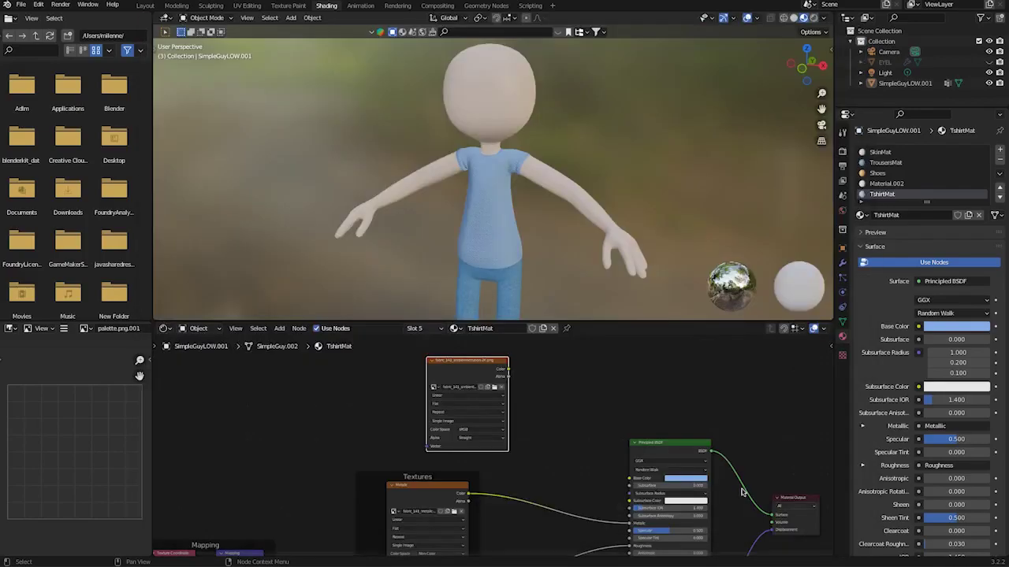
Step: Display fabric_161_ambientocclusion-2K.png in the image editor and shift the Textures frame and new Image Texture node apart
click(88, 333)
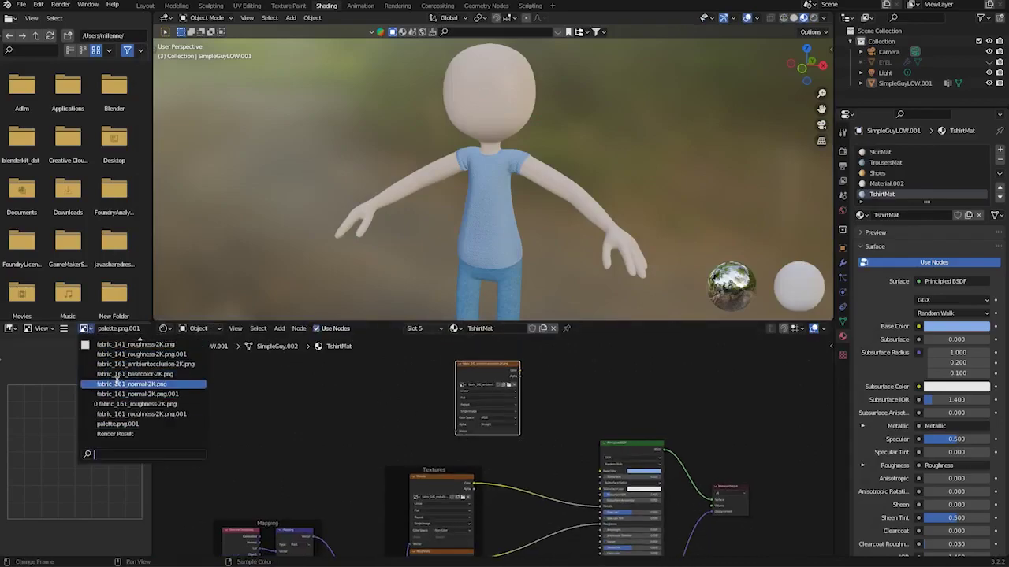
click(123, 364)
drag(441, 470, 441, 516)
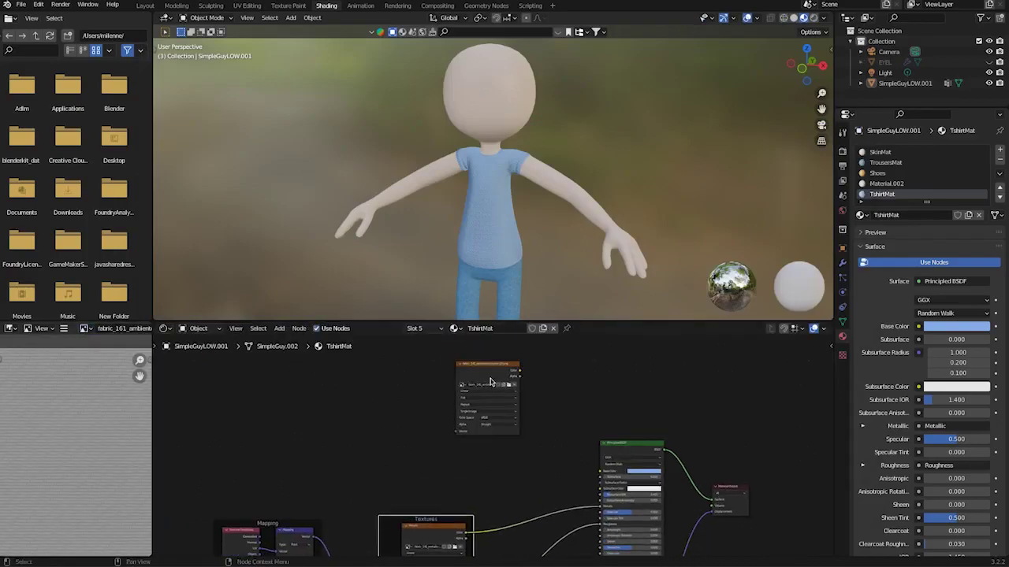
drag(485, 365, 454, 378)
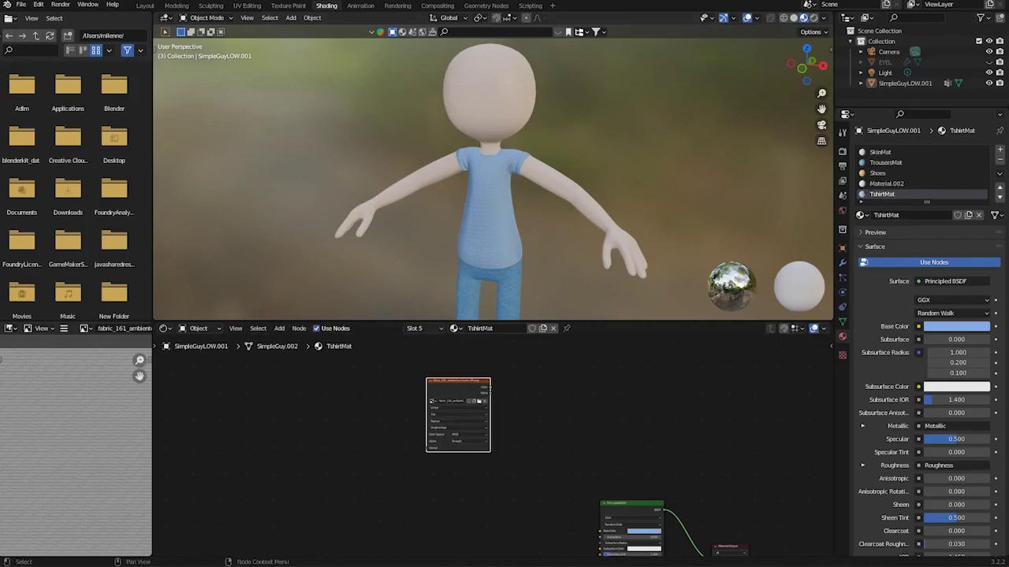
Step: Duplicate the ambient occlusion image node, load fabric_141_basecolor-2K.png in the copy and place it below the original
key(shift+d)
click(373, 448)
scroll(374, 446, up, 5)
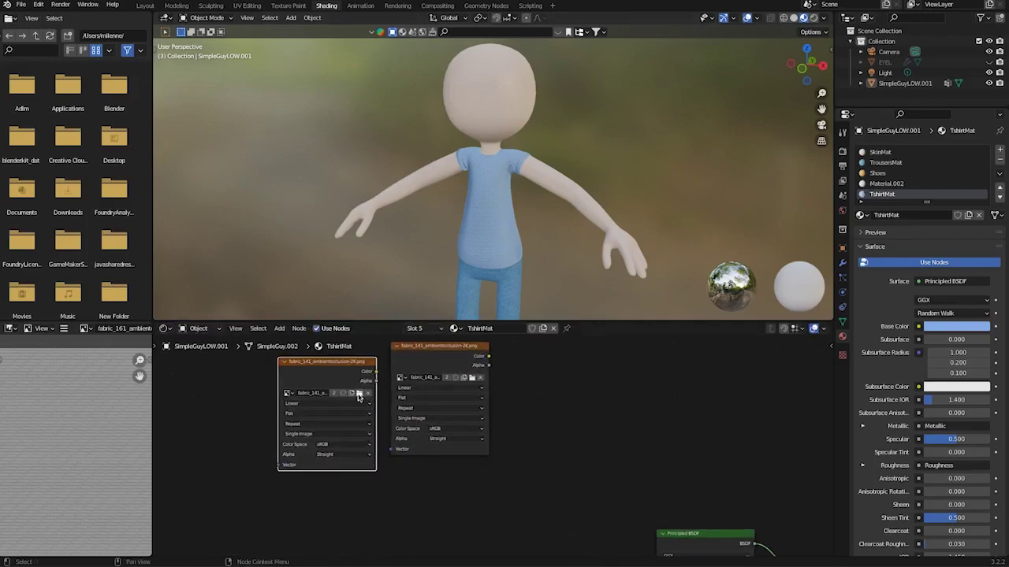
click(360, 393)
click(331, 122)
click(828, 527)
drag(331, 352, 440, 467)
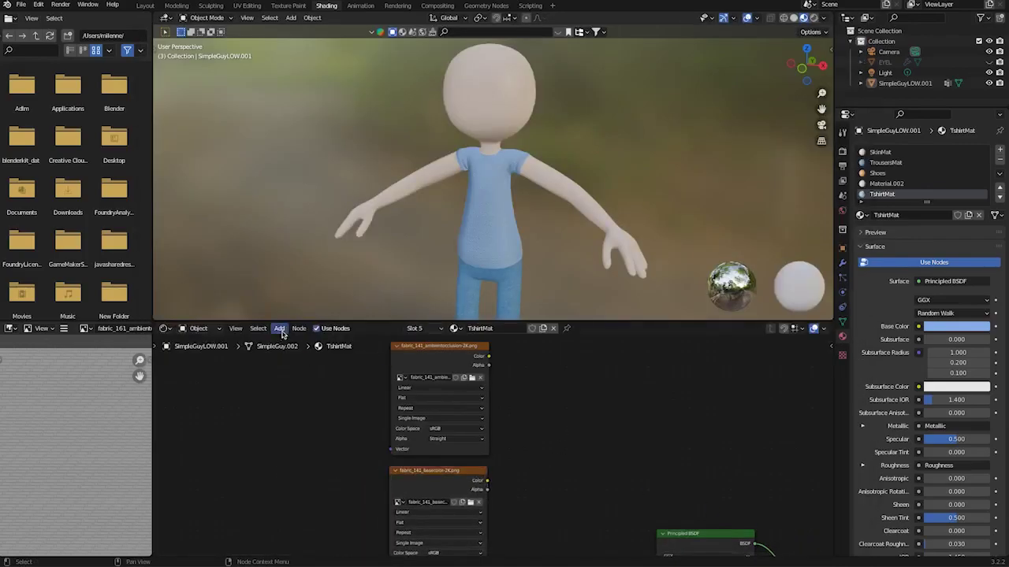
Step: Add a Mix node and connect the ambient occlusion image's colour to Color1 and the base colour image to Color2
click(280, 328)
text(mix)
click(302, 361)
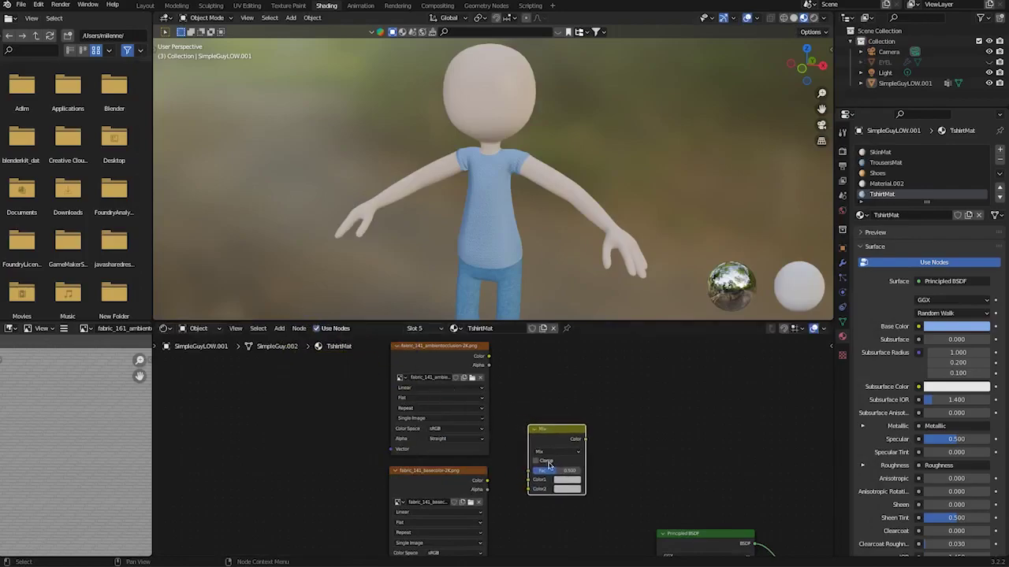
click(547, 465)
middle_drag(478, 415, 383, 391)
drag(395, 342, 426, 454)
drag(402, 408, 413, 367)
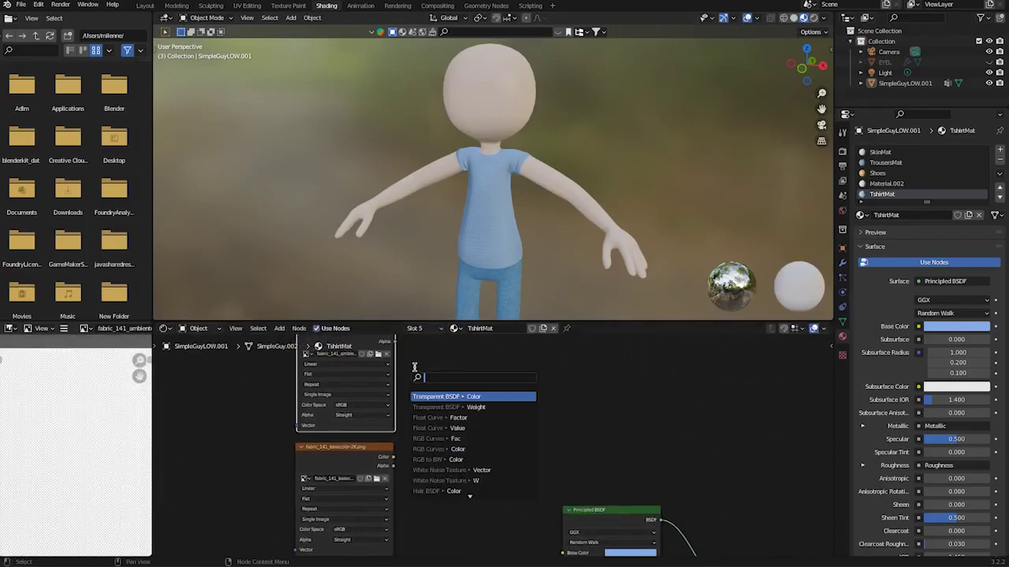
middle_drag(401, 347, 400, 355)
drag(393, 341, 434, 474)
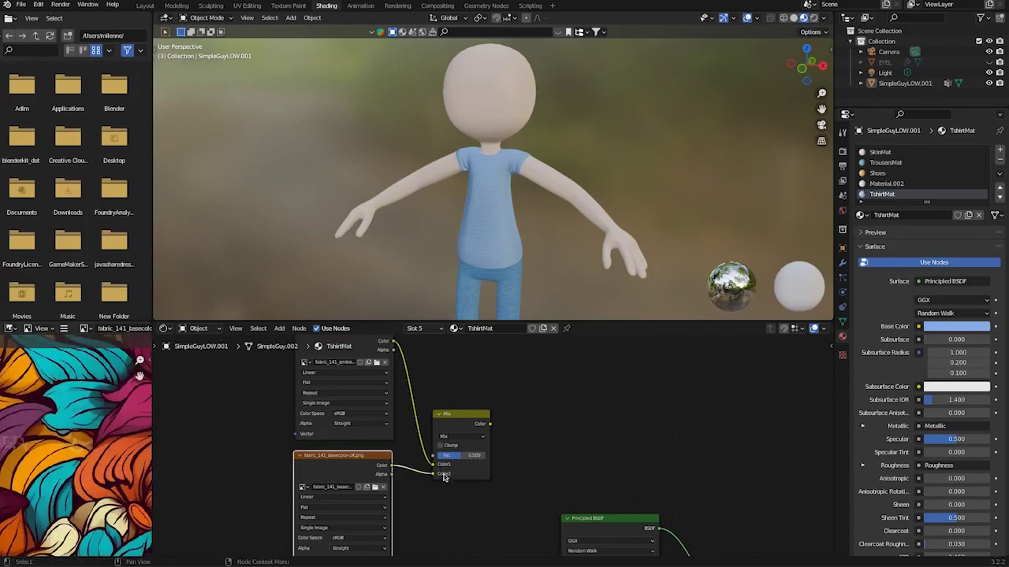
Step: Set the Mix node to Multiply with a factor of 1 and connect it to the Principled BSDF's Base Color
click(463, 436)
click(460, 405)
right_click(443, 487)
click(534, 441)
middle_drag(538, 434, 485, 354)
drag(435, 344, 508, 482)
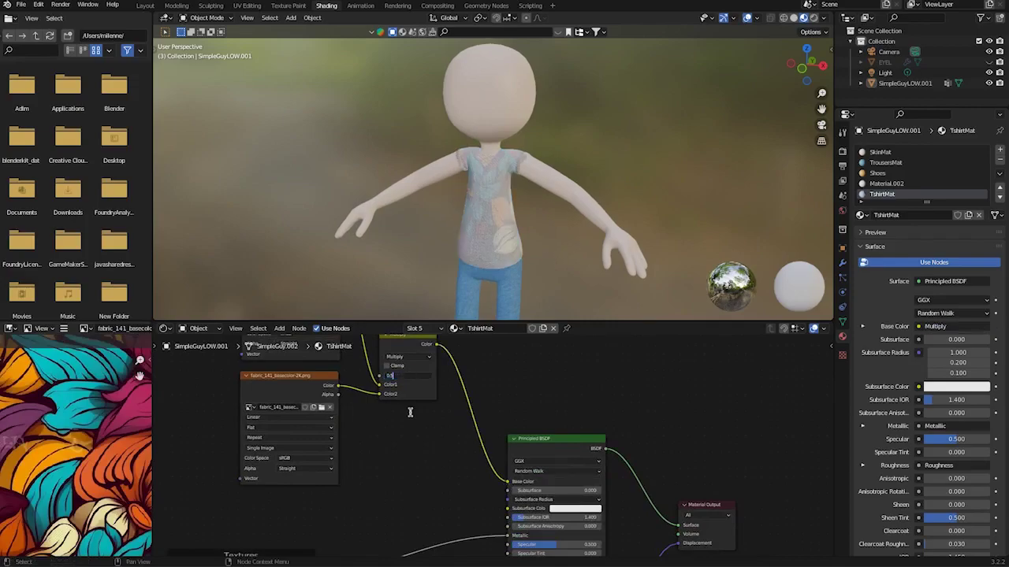
text(1)
key(Return)
Step: Connect the Mapping node's vector output to both the base colour and ambient occlusion image nodes
middle_drag(500, 228, 572, 182)
scroll(342, 460, down, 6)
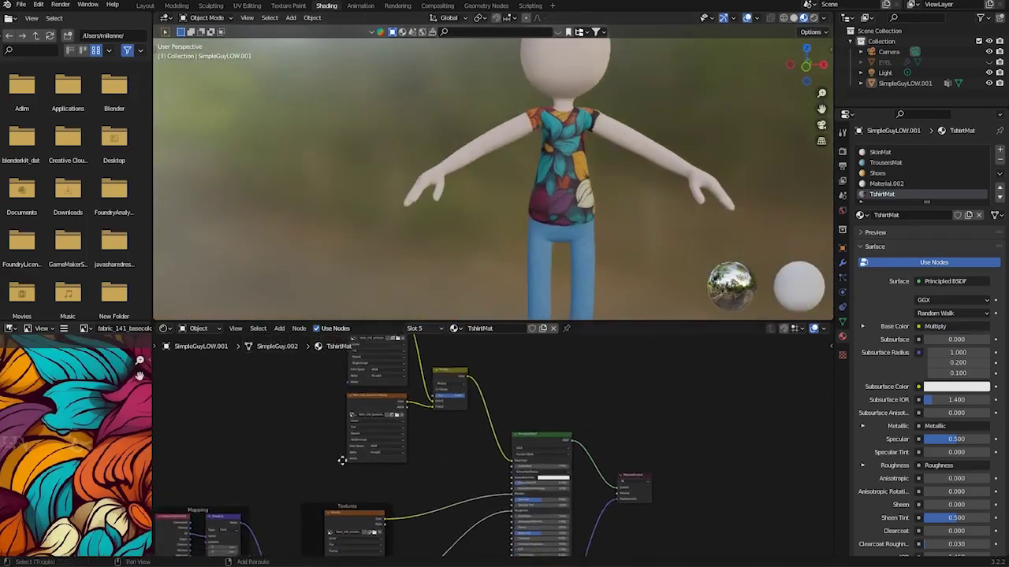
shift+middle_drag(343, 460, 409, 422)
drag(308, 484, 416, 420)
middle_drag(365, 427, 357, 412)
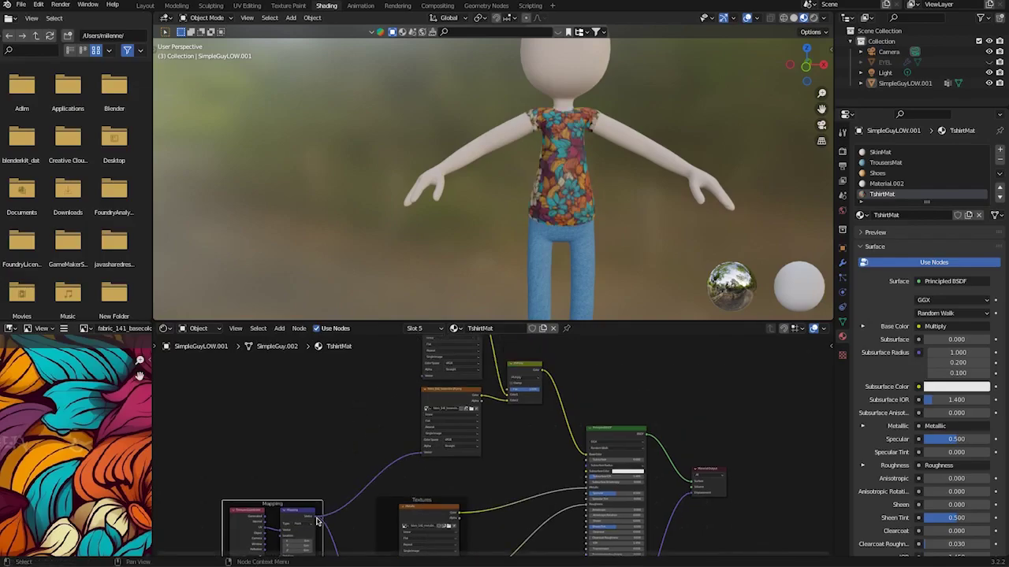
drag(318, 521, 423, 376)
middle_drag(473, 197, 388, 254)
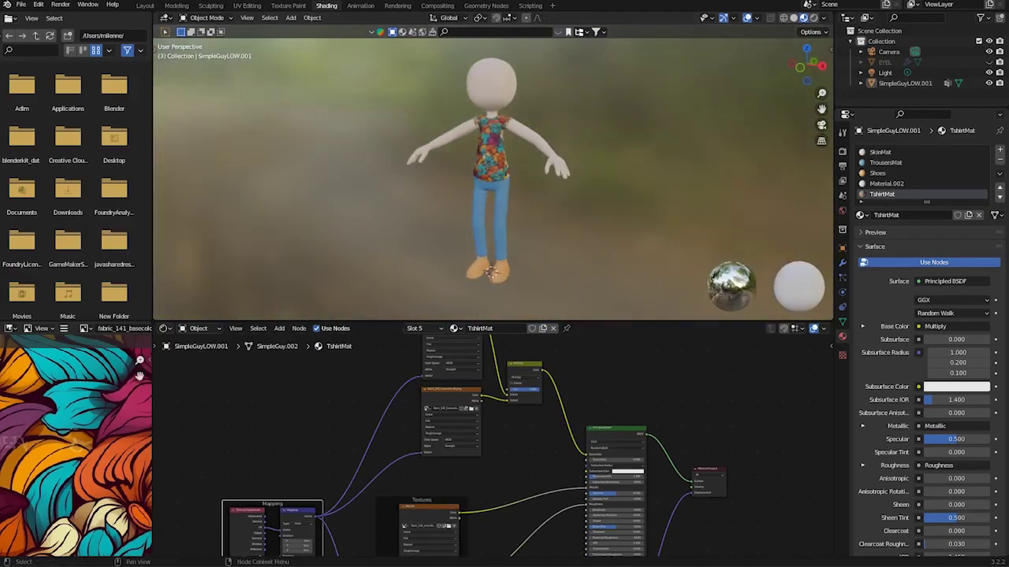
key(super+Tab)
key(Escape)
click(22, 2)
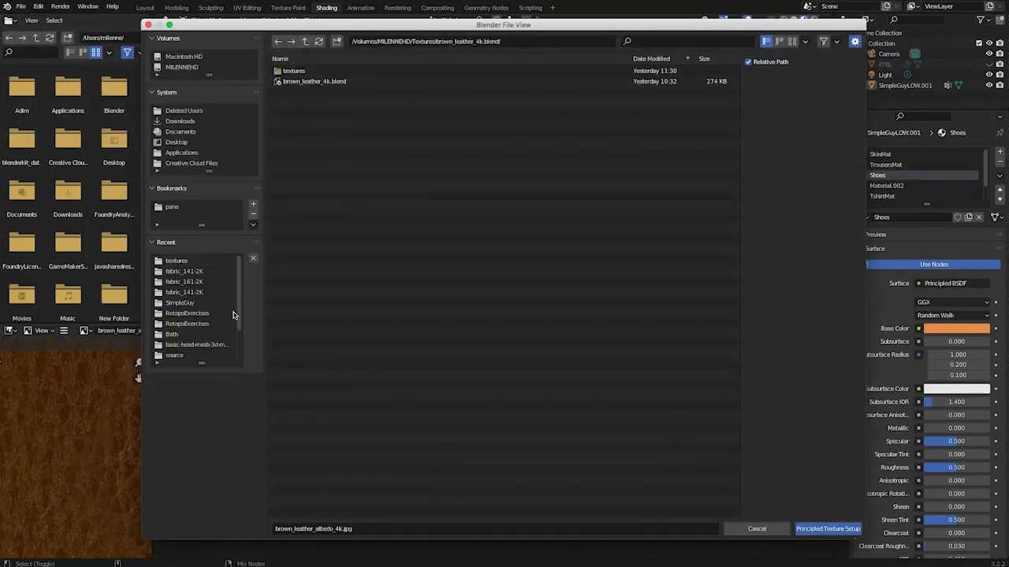
Step: Load all 2K-papertowel_1 texture maps except the height map into the Shoes material with Principled Texture Setup
scroll(233, 315, down, 4)
scroll(235, 277, up, 4)
click(305, 41)
double_click(305, 115)
click(305, 41)
double_click(303, 123)
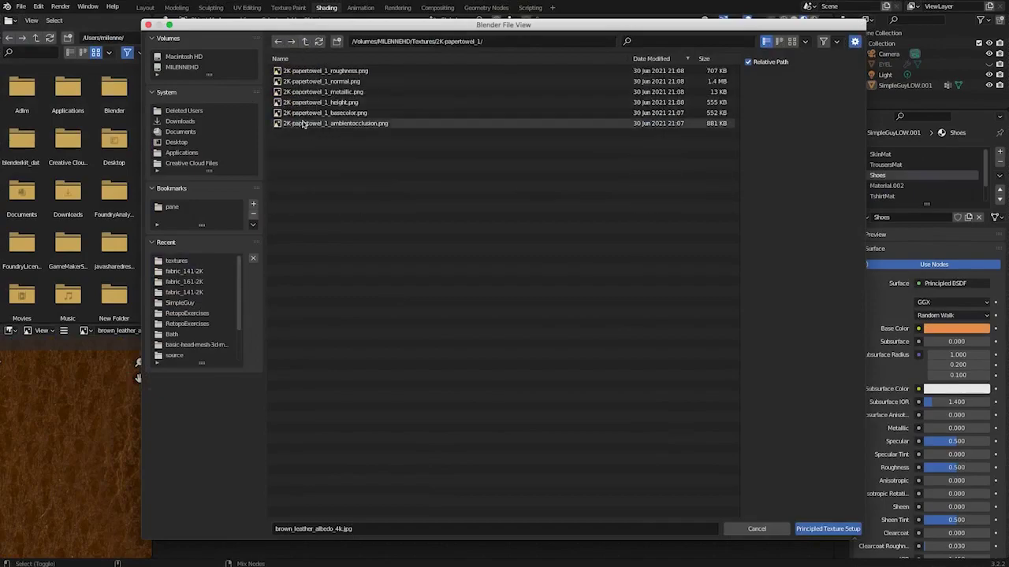
drag(309, 137, 307, 72)
ctrl+click(305, 105)
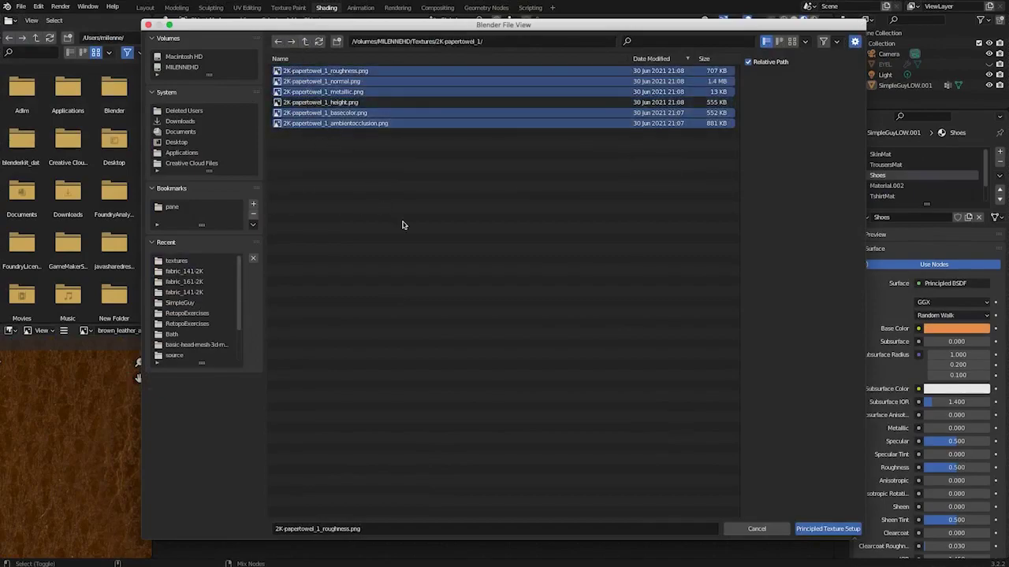
click(796, 530)
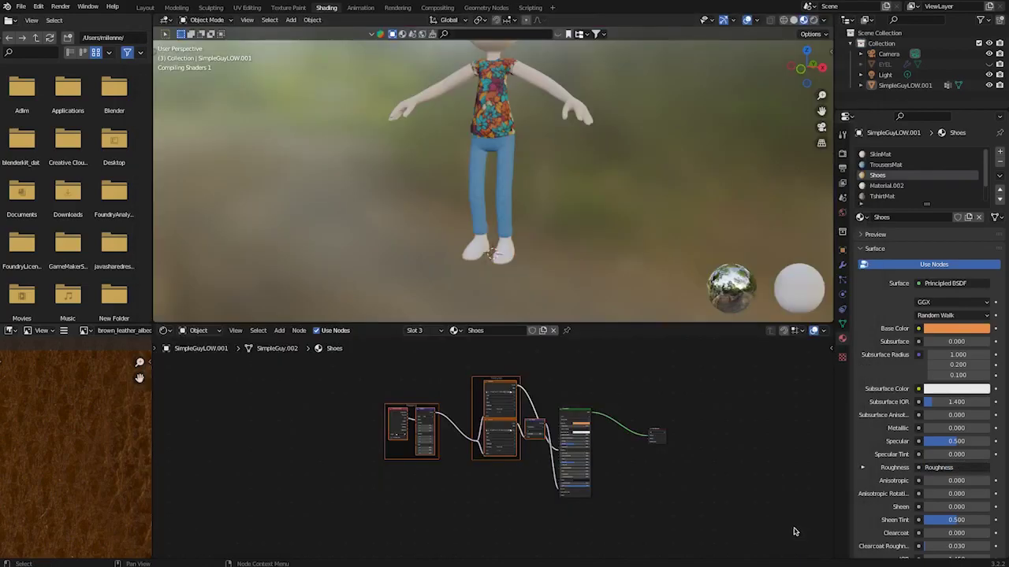
Step: Move the Shoes material's imported Mapping, Textures and Normal Map nodes lower and inspect the character's shoes
drag(506, 385, 502, 459)
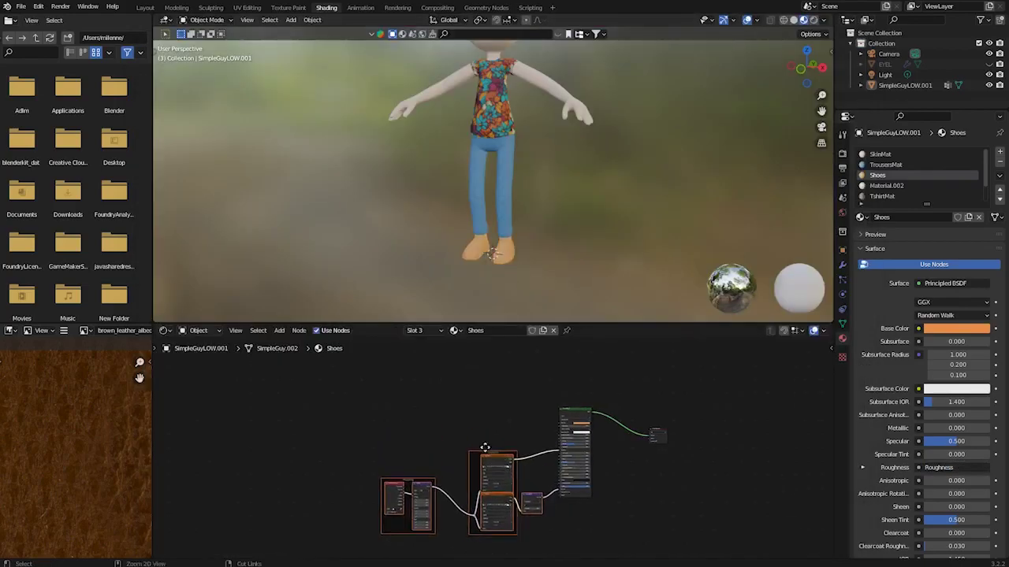
scroll(484, 446, up, 7)
middle_drag(487, 423, 481, 369)
scroll(473, 407, down, 4)
middle_drag(473, 406, 455, 447)
click(587, 415)
scroll(426, 245, up, 4)
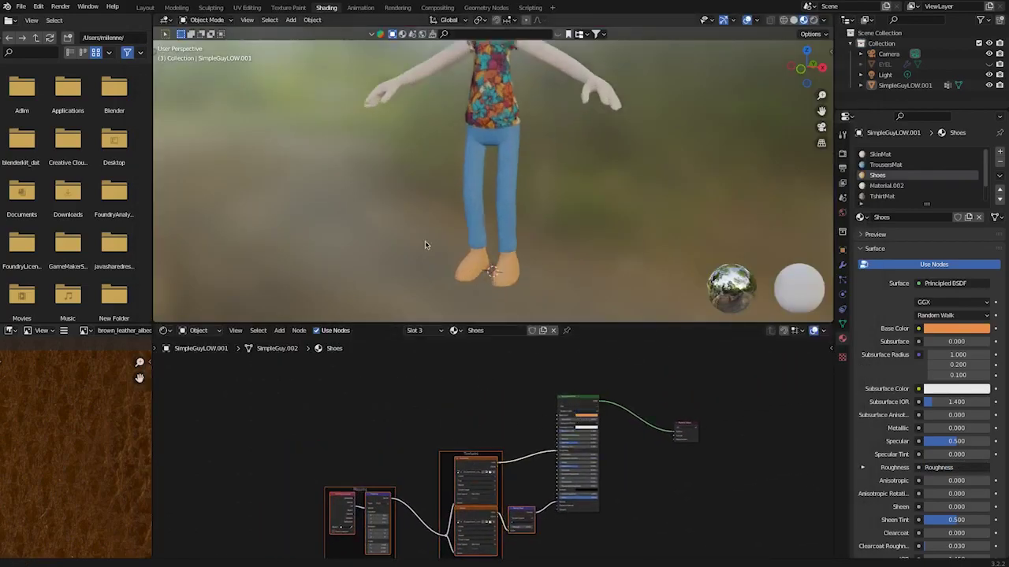
shift+middle_drag(488, 303, 484, 189)
scroll(484, 189, up, 7)
click(577, 388)
scroll(541, 276, down, 7)
middle_drag(458, 474, 465, 462)
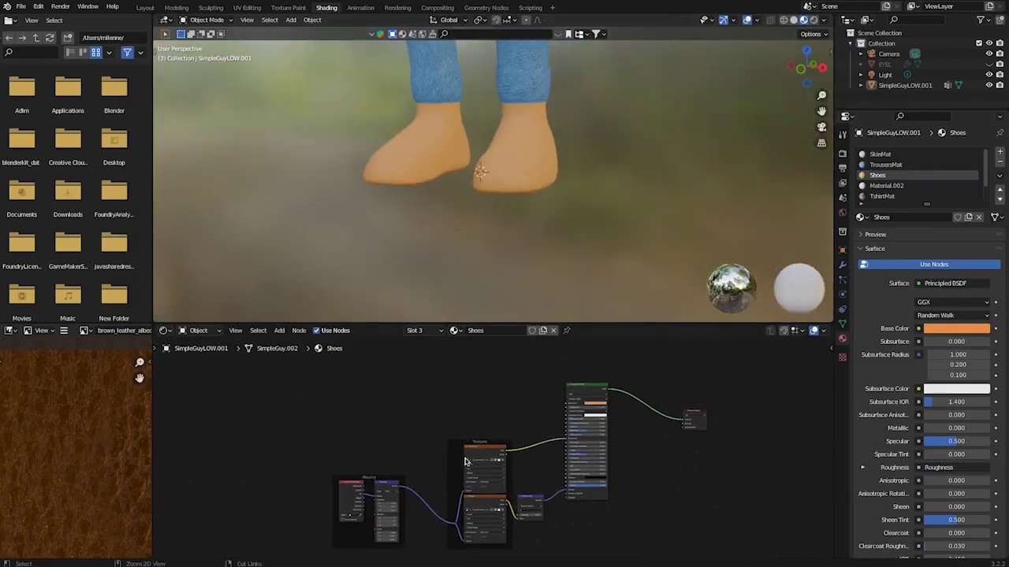
scroll(466, 462, up, 2)
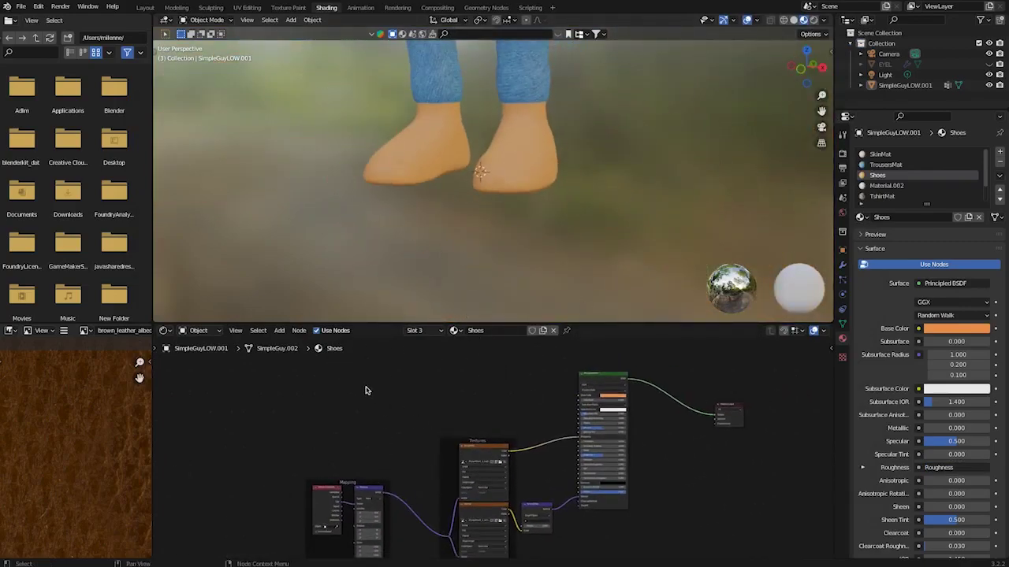
Step: Add an Image Texture node with 2K-papertowel_1_basecolor.png and connect its colour to the Shoes shader's Base Color
click(279, 330)
click(286, 343)
text(image)
key(Return)
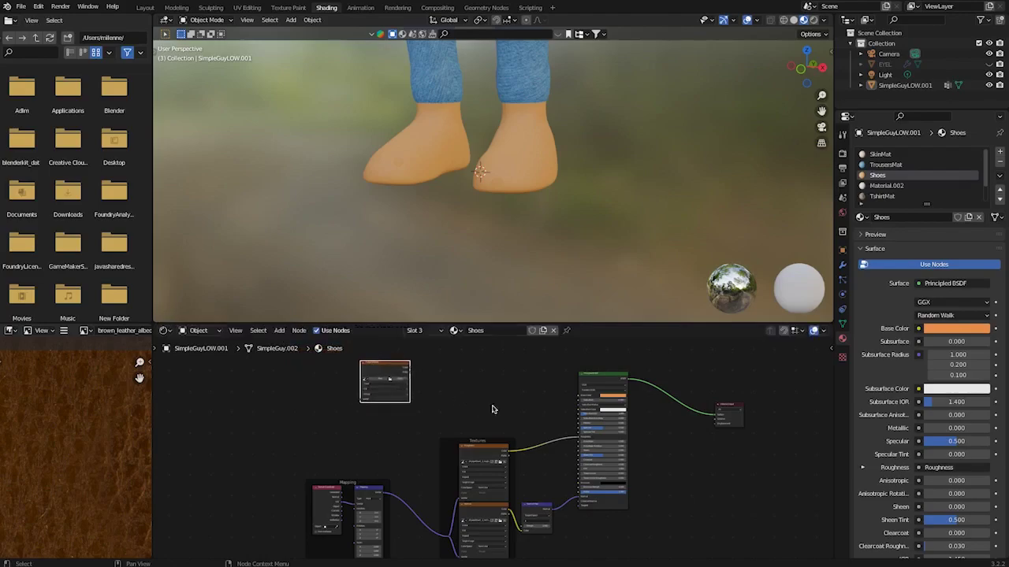
click(392, 382)
click(189, 261)
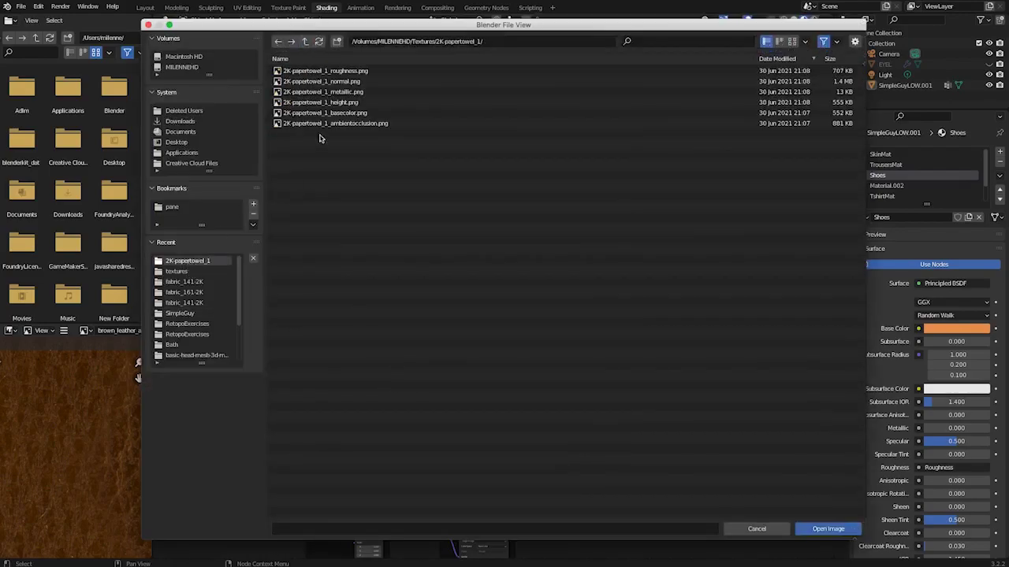
click(323, 113)
click(814, 529)
drag(409, 367, 580, 397)
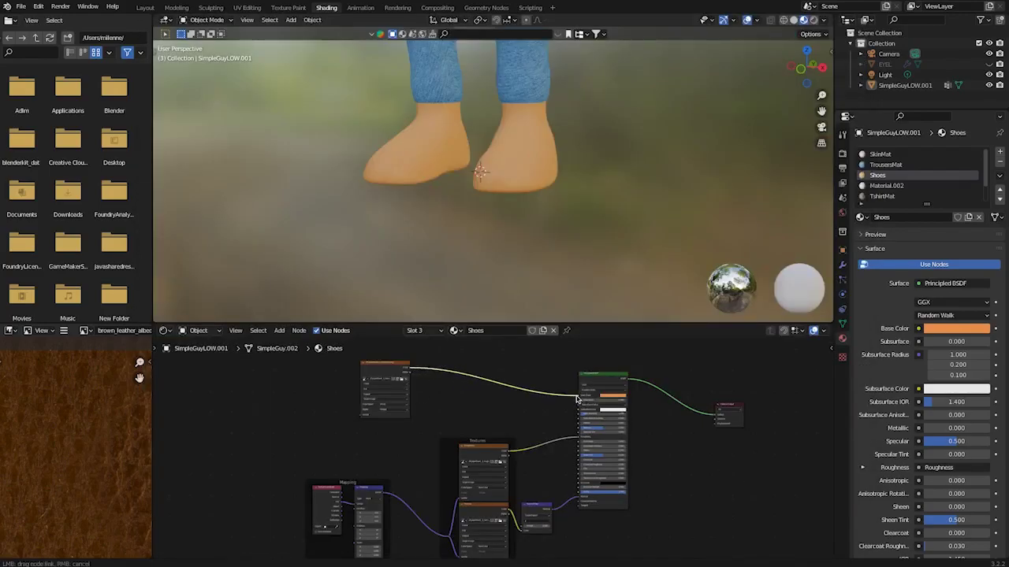
Step: Set the Shoes material's Mapping scale to 50 on all axes and inspect the shoes from below
scroll(462, 263, up, 6)
scroll(484, 234, down, 5)
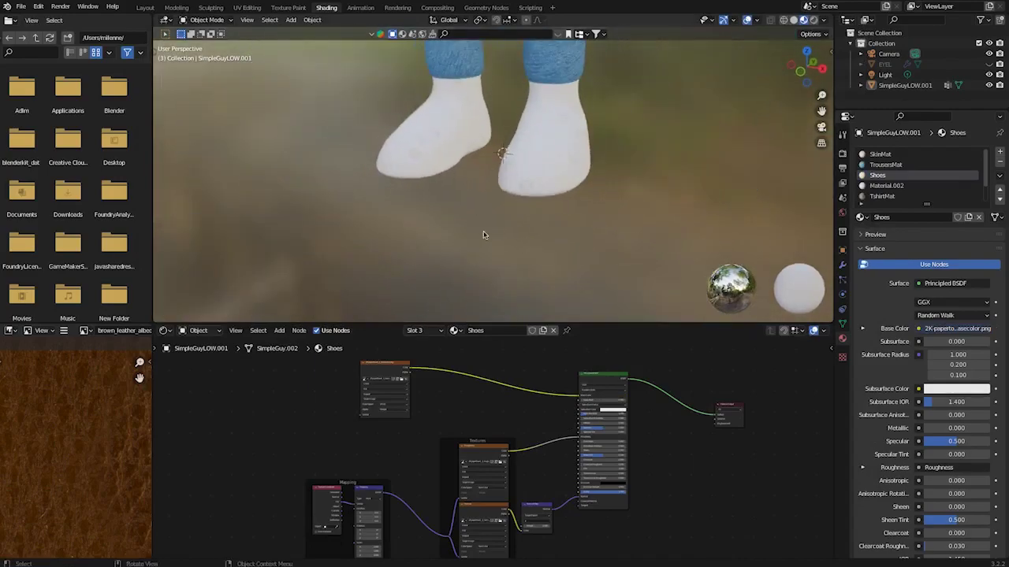
middle_drag(484, 234, 476, 265)
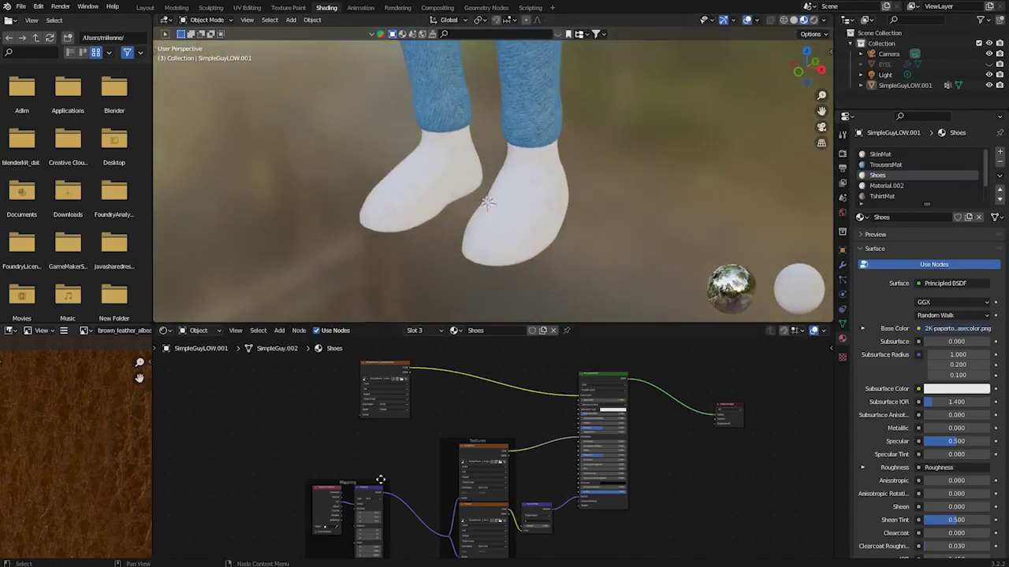
scroll(380, 479, up, 5)
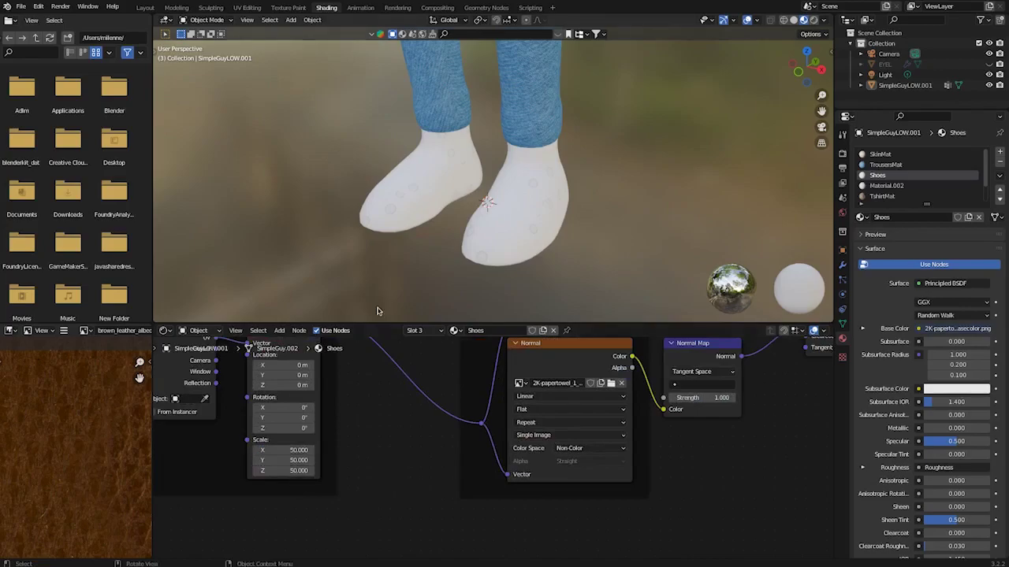
mouse_move(445, 268)
middle_down()
mouse_move(444, 241)
mouse_move(448, 286)
middle_up()
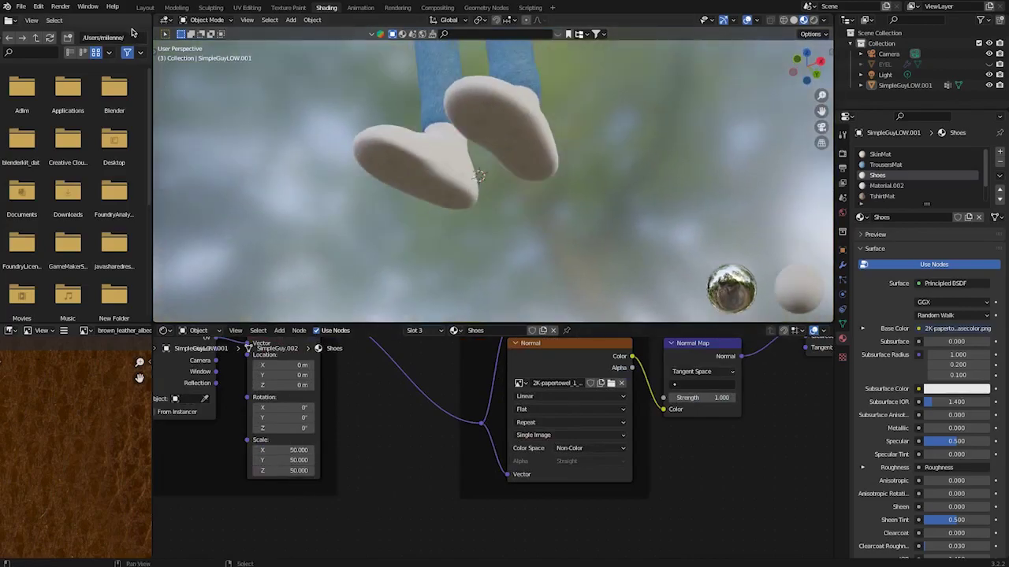
Step: Select the linked faces of both shoe soles in the UV Editing workspace and assign the ShoeSole material to them
click(246, 7)
ctrl+middle_drag(197, 289, 181, 307)
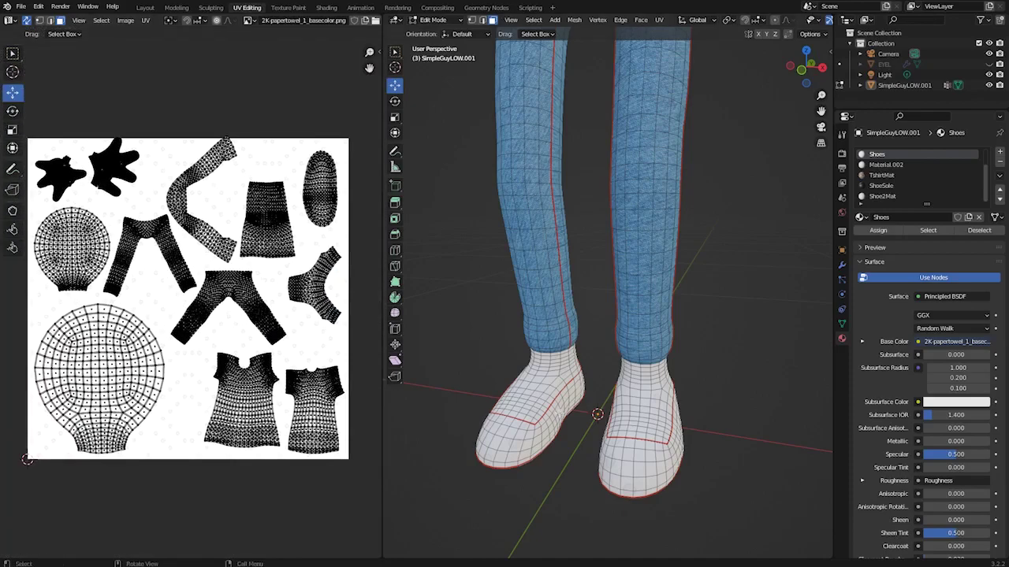
middle_drag(577, 379, 561, 278)
key(l)
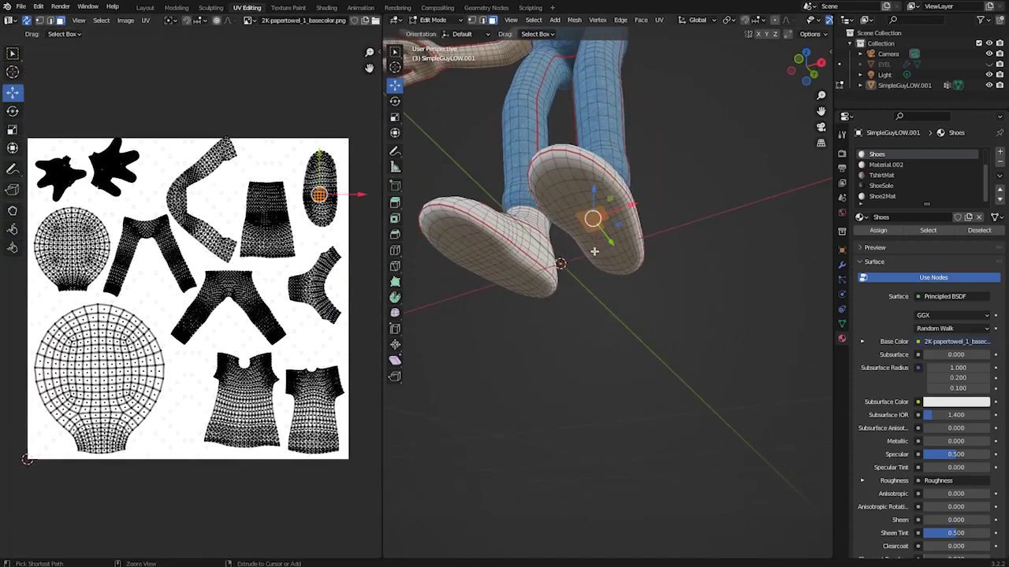
key(ctrl+l)
shift+click(498, 258)
key(ctrl+l)
middle_drag(500, 270, 526, 316)
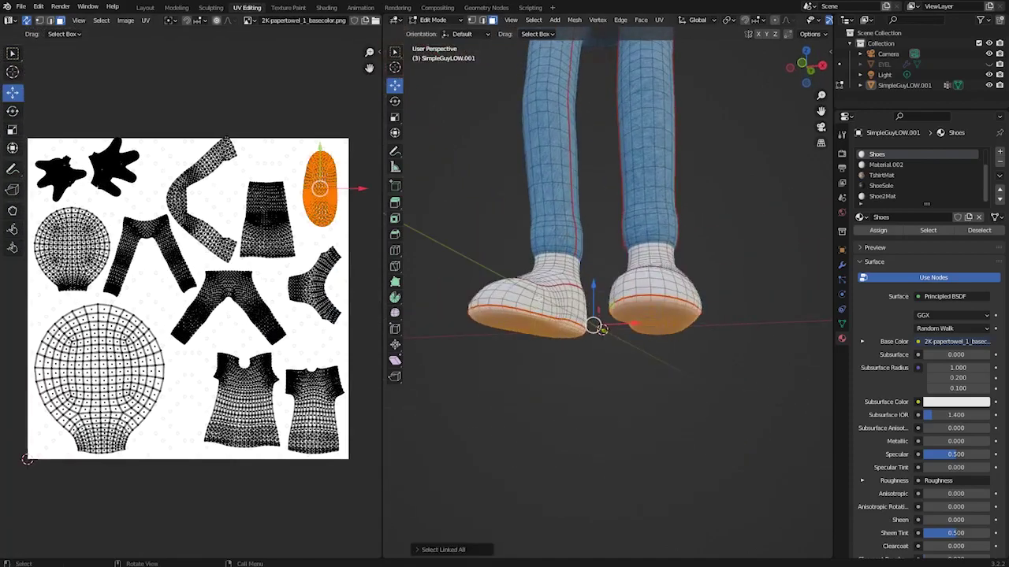
click(881, 185)
click(878, 230)
click(604, 433)
middle_drag(604, 432, 619, 409)
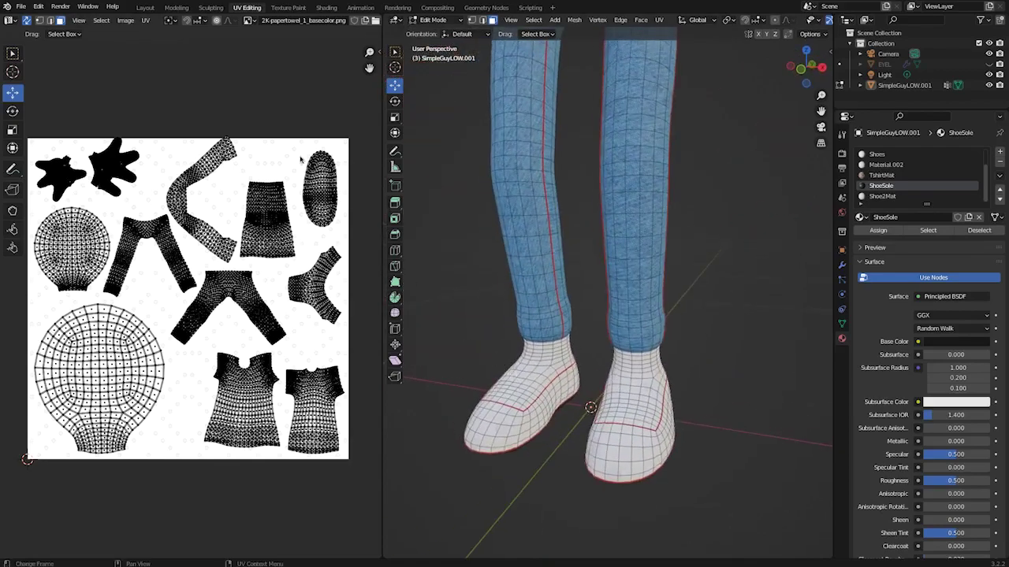
Step: Open the Shoes material's node tree in the Shading workspace
click(327, 7)
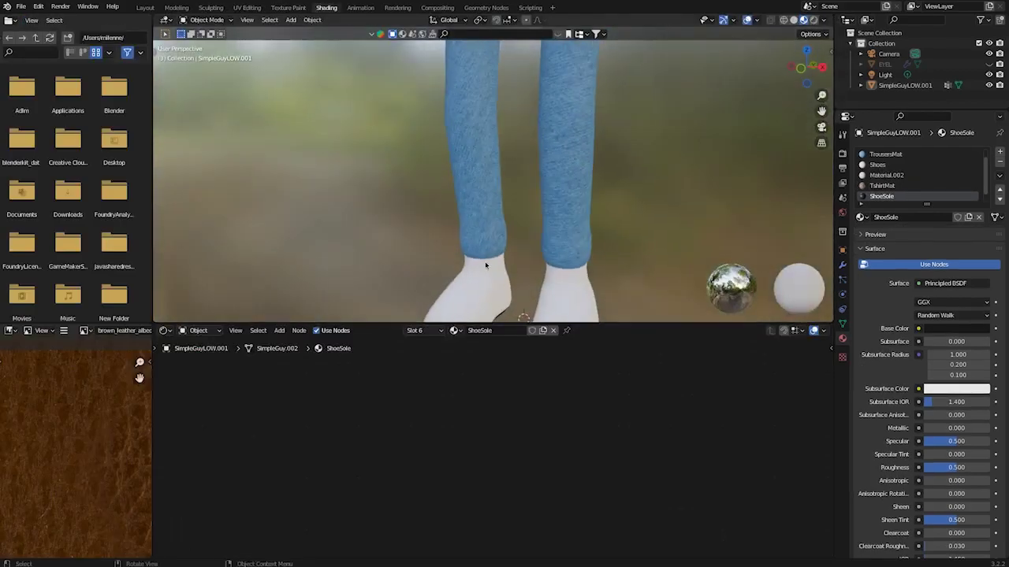
scroll(980, 196, down, 1)
click(891, 196)
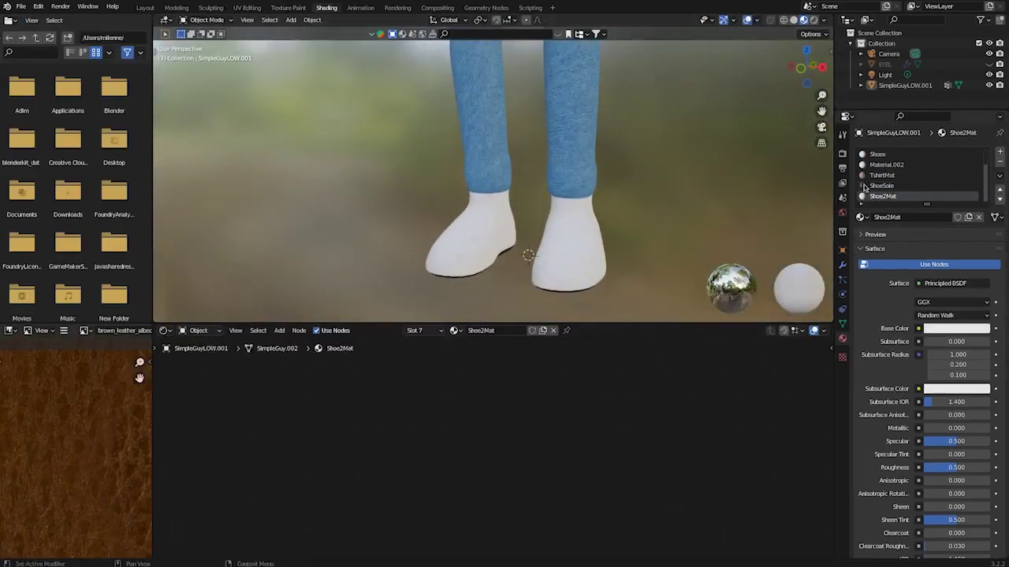
click(877, 154)
scroll(435, 513, down, 4)
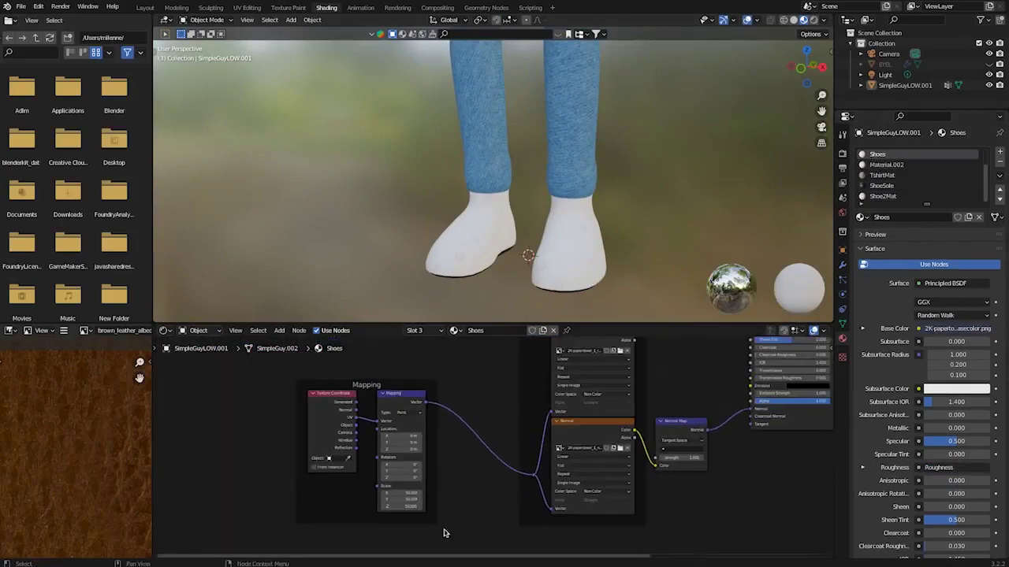
Step: Move the Shoes material's base colour Image Texture node closer to the Textures frame and inspect the shoes up close
drag(404, 483, 374, 373)
middle_drag(421, 370, 413, 444)
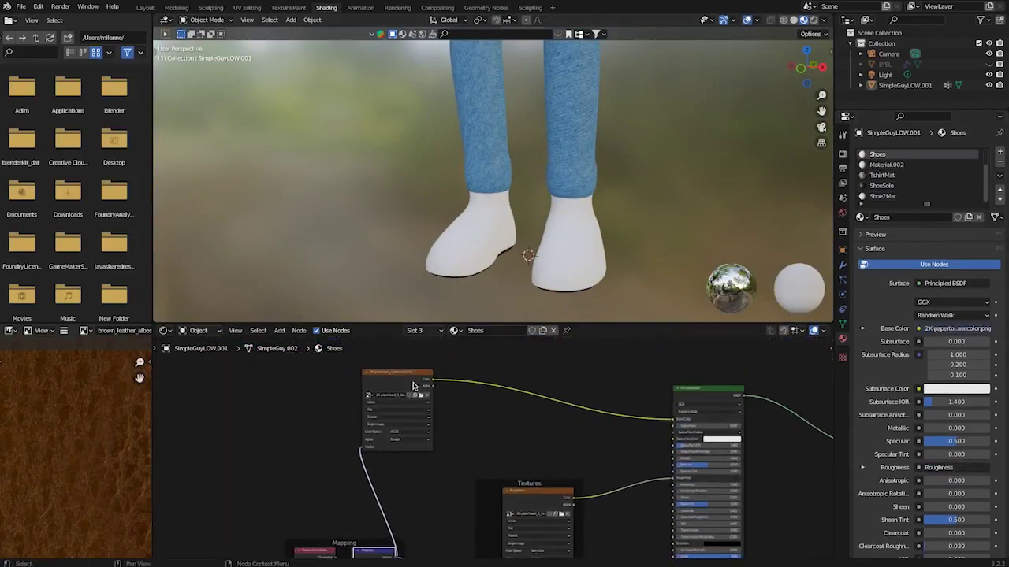
drag(412, 386, 461, 401)
middle_drag(525, 268, 500, 264)
scroll(473, 236, up, 6)
shift+middle_drag(473, 307, 455, 229)
scroll(459, 174, down, 6)
drag(436, 397, 421, 438)
Step: Add a ColorRamp node to the Shoes material beside the base colour Image Texture node
click(279, 330)
click(281, 344)
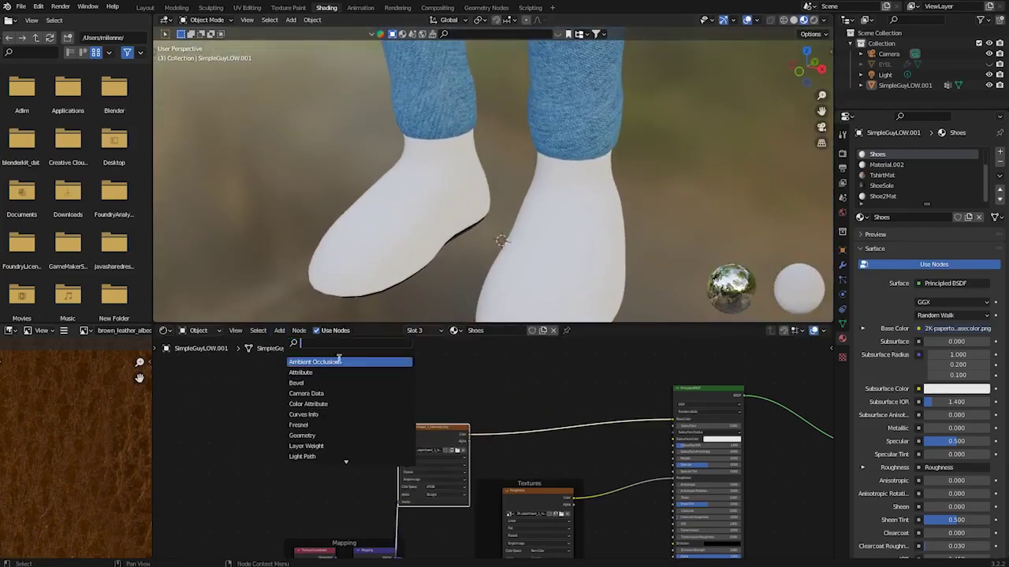
click(340, 361)
click(515, 366)
click(279, 331)
click(281, 343)
text(tex coord)
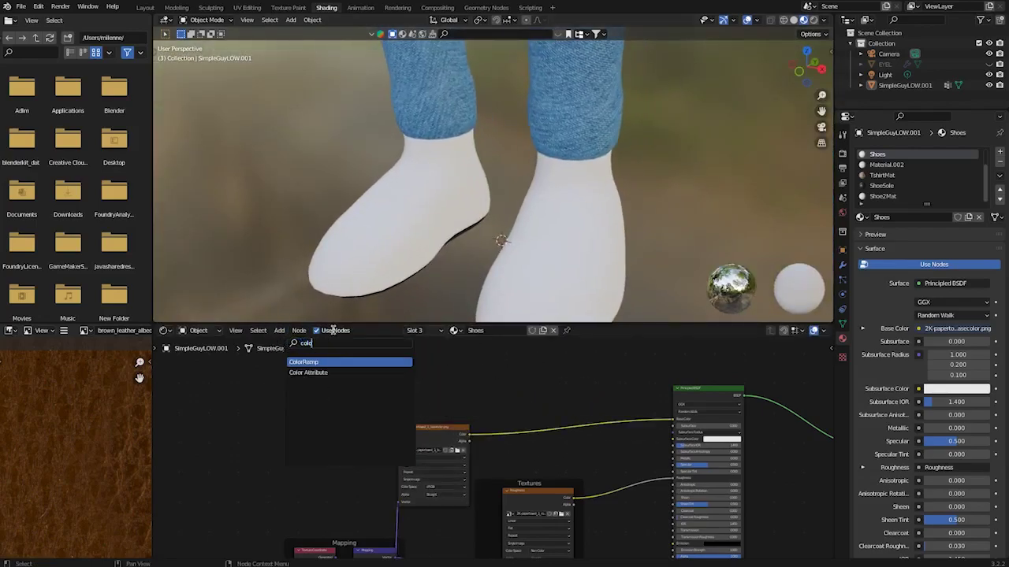
click(314, 362)
click(480, 377)
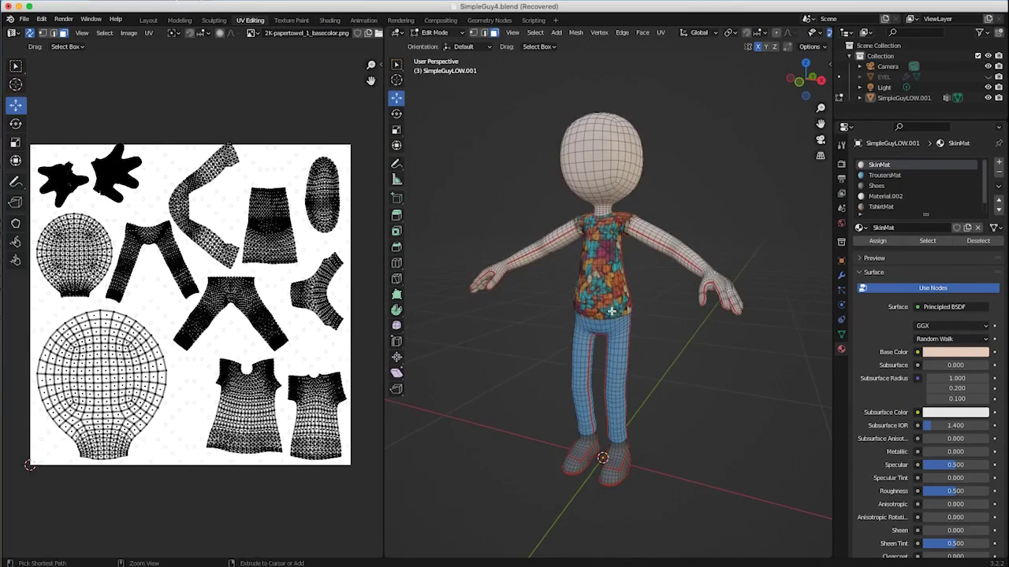
Step: Set the area below the image in the Texture Paint workspace to the Shader Editor and adjust its height
key(Tab)
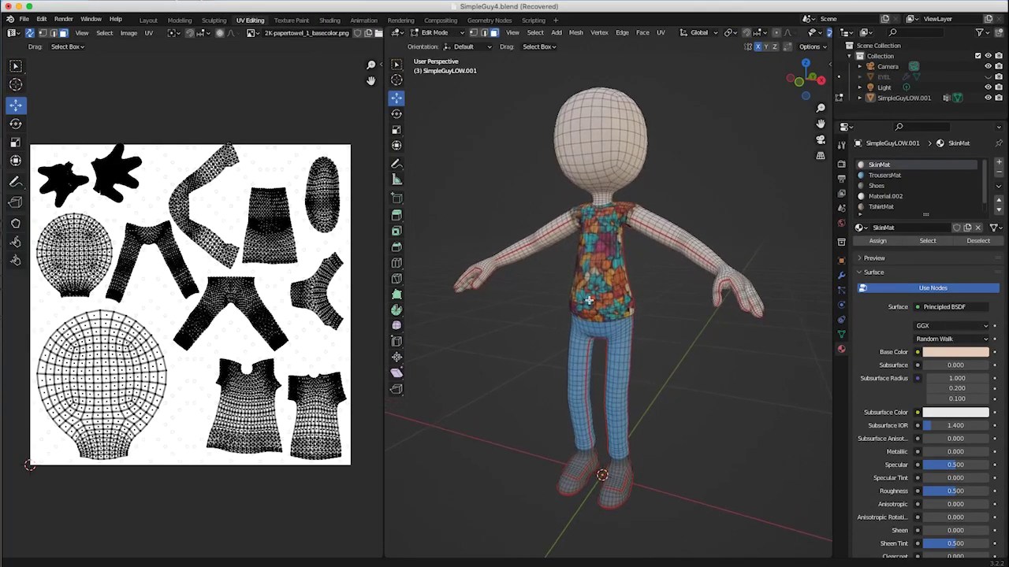
click(290, 20)
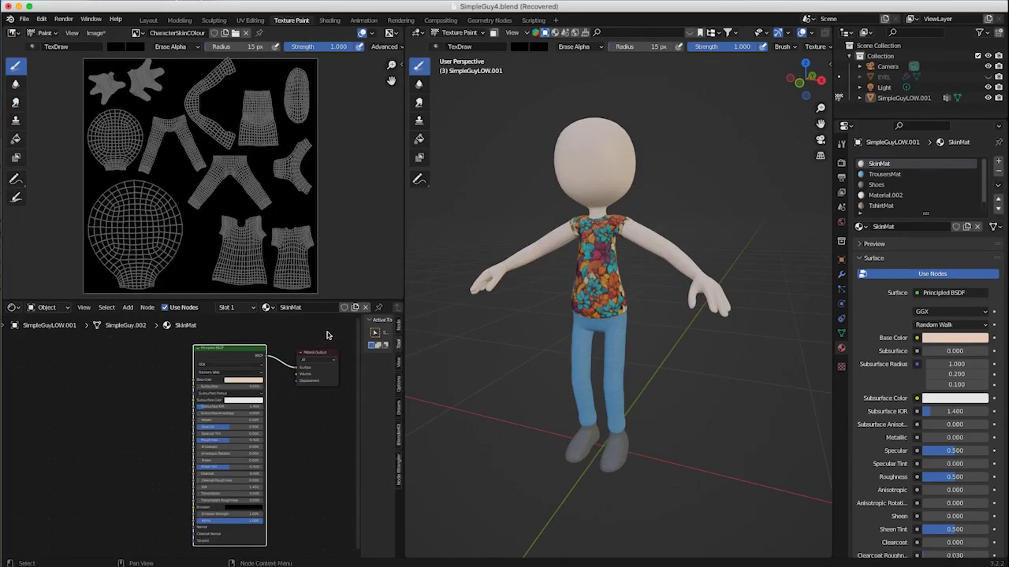
mouse_move(241, 348)
mouse_down()
mouse_move(222, 345)
mouse_move(242, 348)
mouse_up()
drag(344, 298, 371, 390)
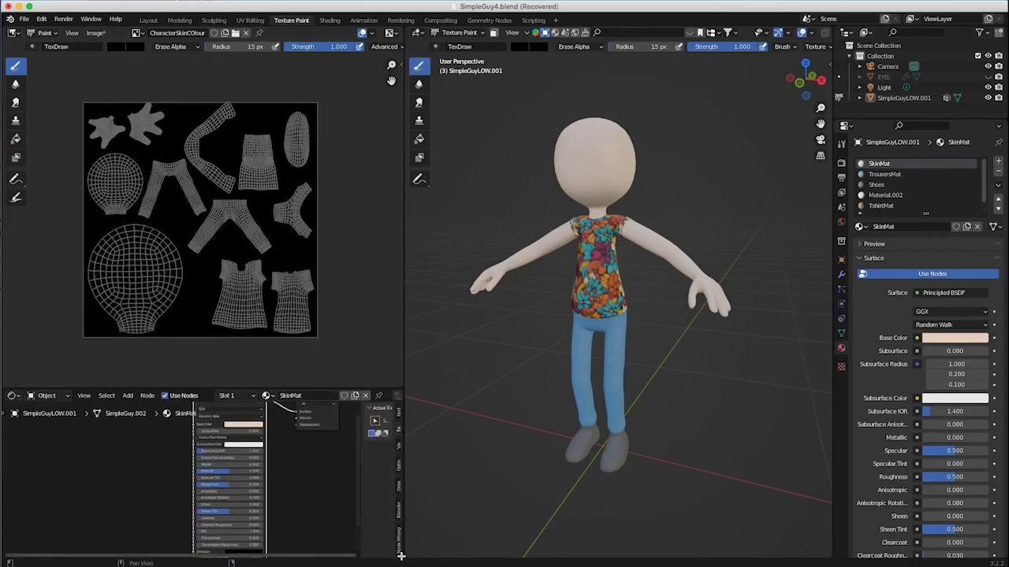
drag(401, 556, 351, 294)
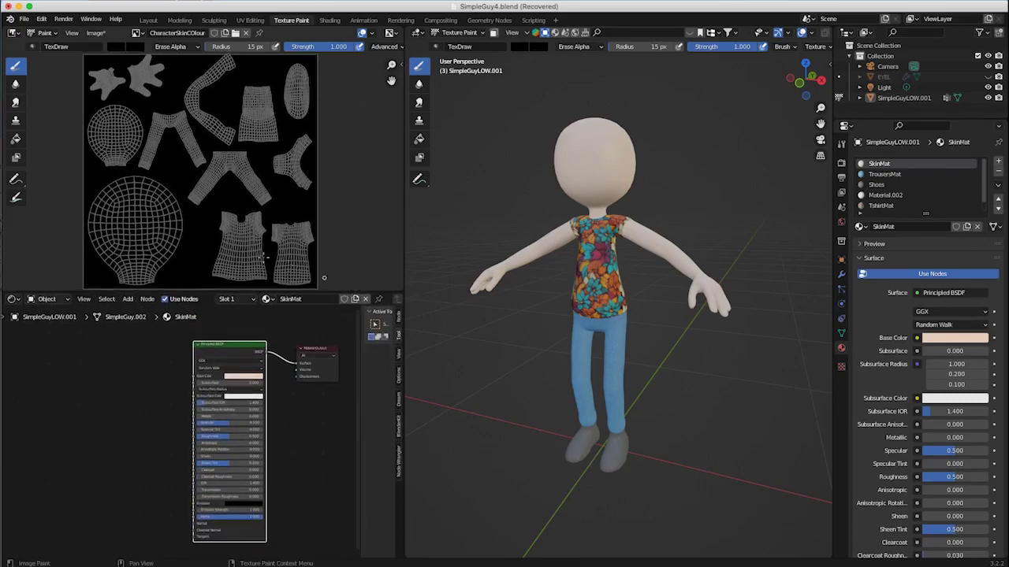
click(16, 300)
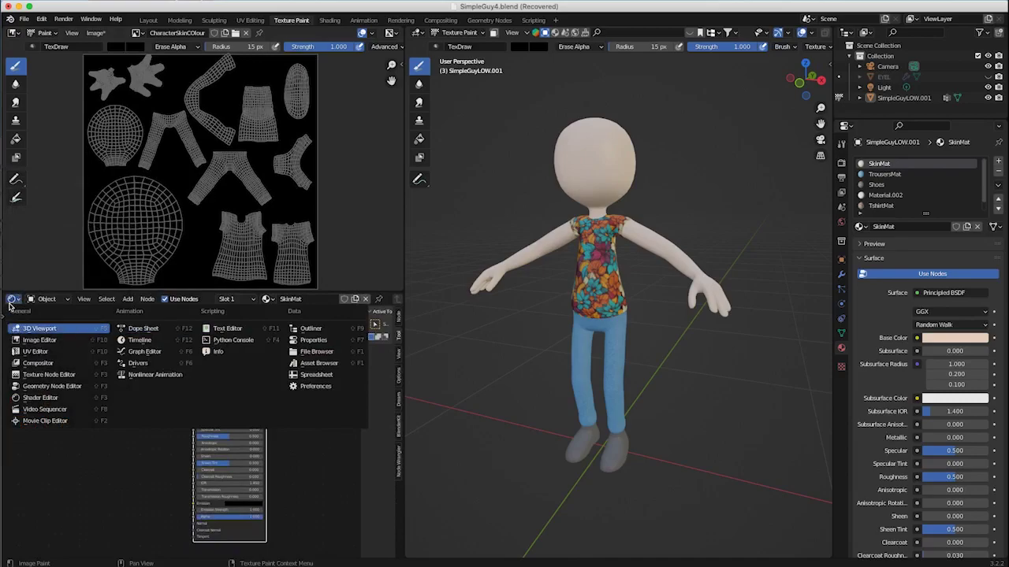
click(31, 399)
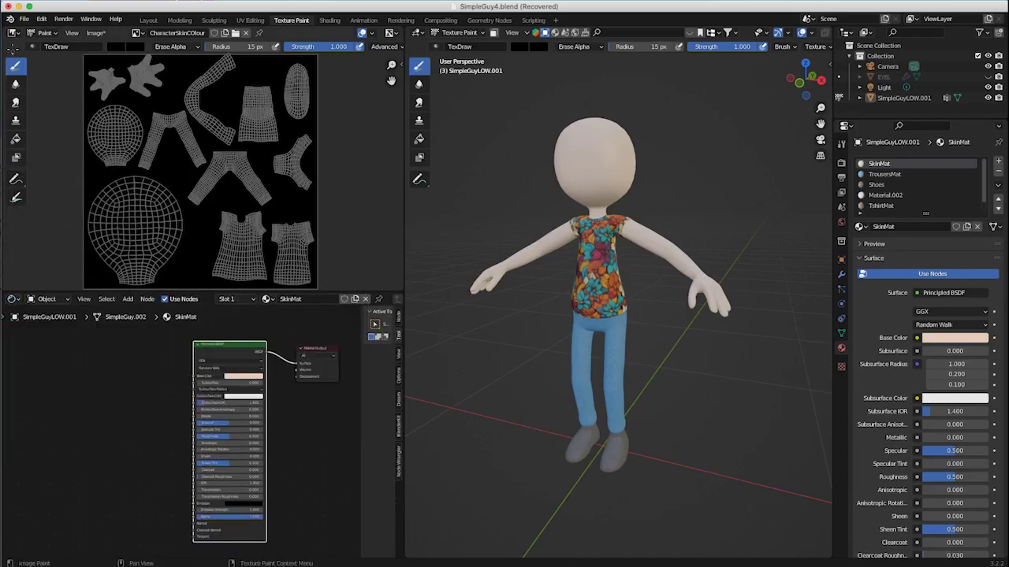
click(14, 33)
Step: Move the curved shoe UV island about 0.003 in X and -0.018 in Y, inside the UV square's upper edge
click(250, 19)
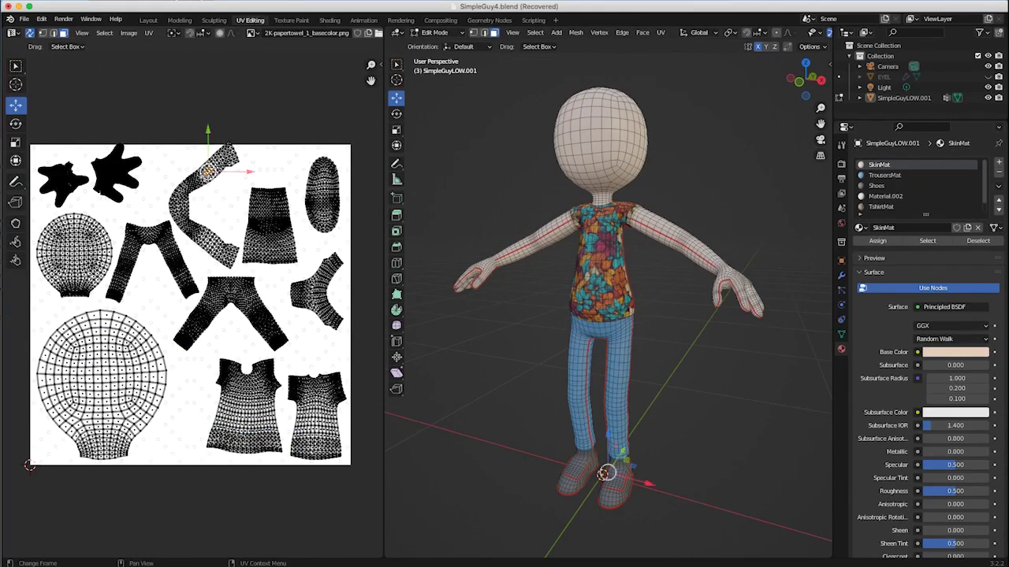
click(213, 197)
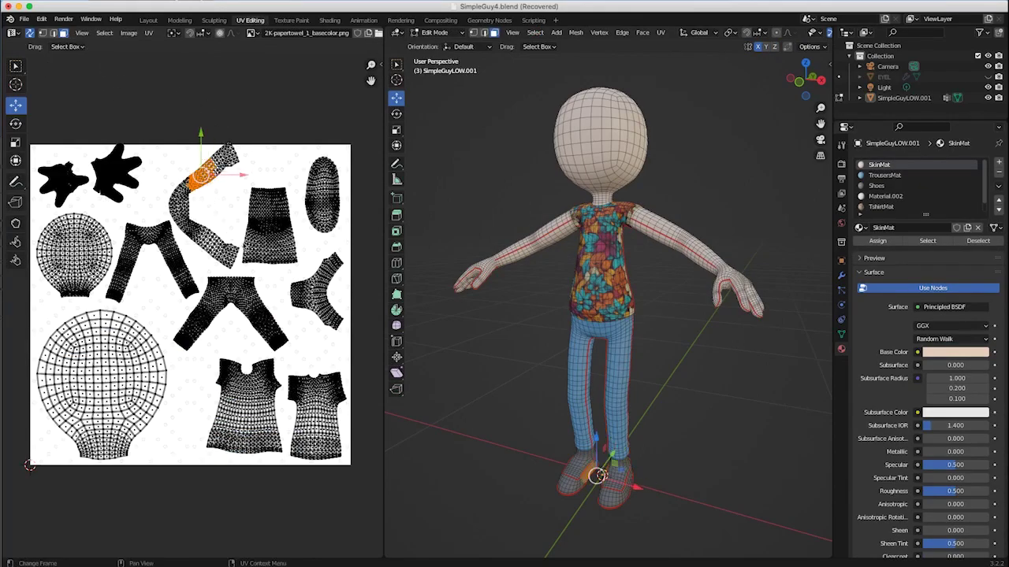
key(l)
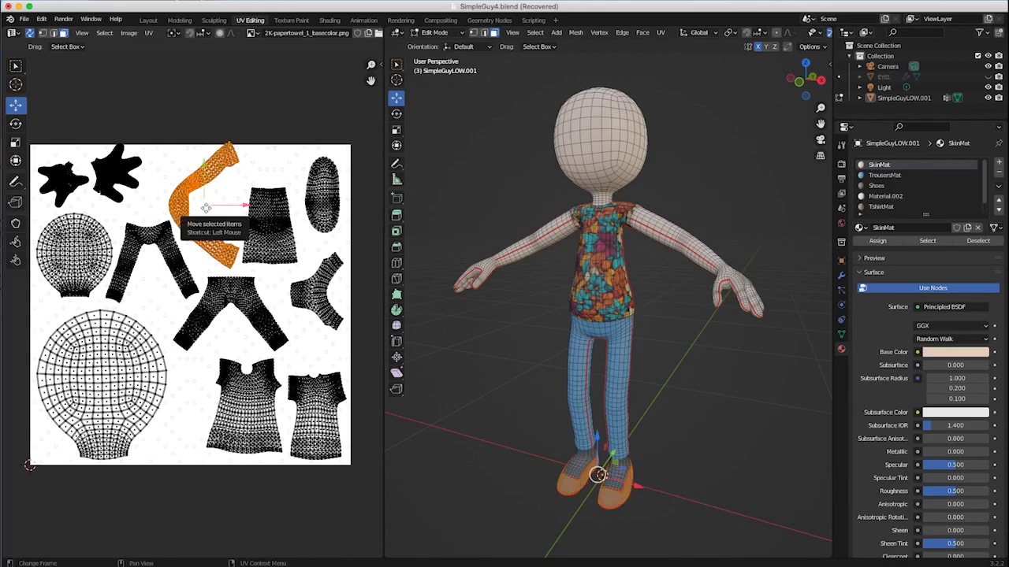
key(g)
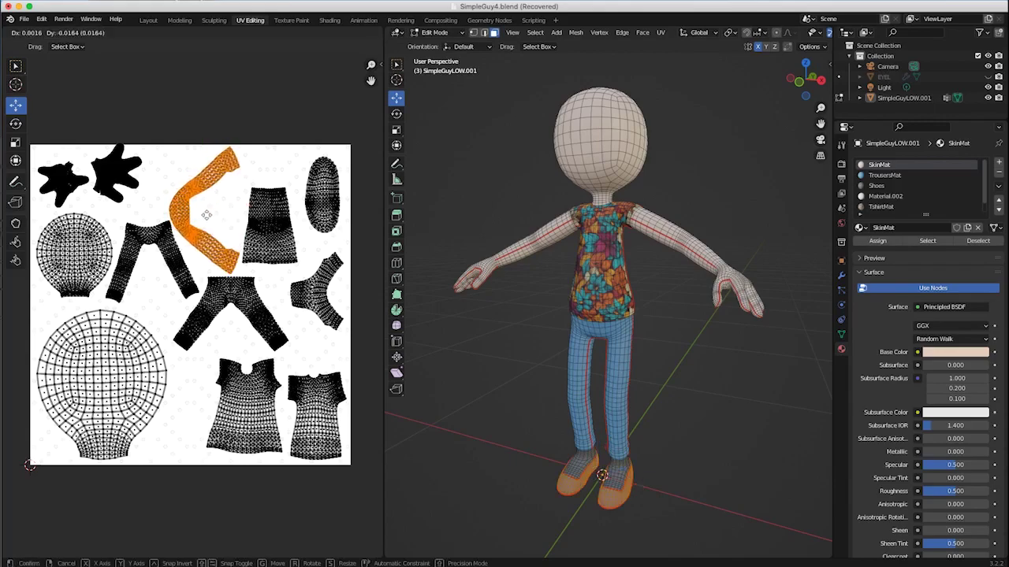
click(230, 186)
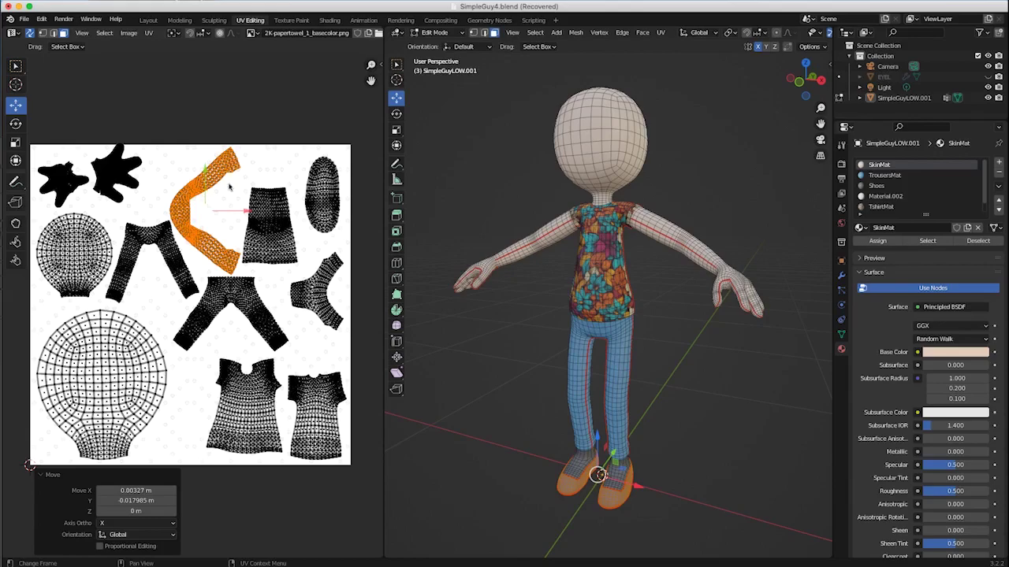
click(180, 128)
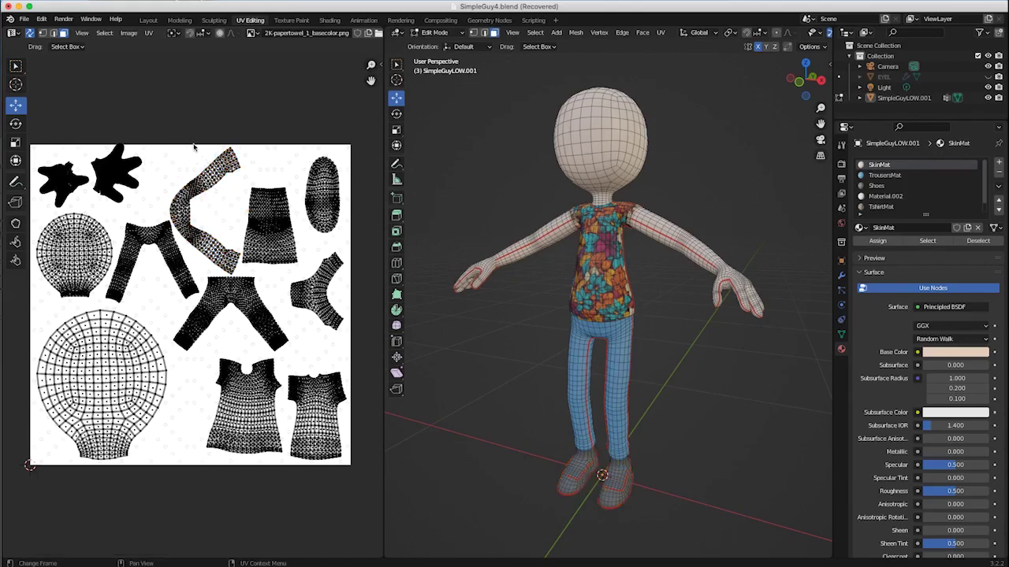
Step: Review the Export UV Layout options for the character's UVs and leave without exporting
click(148, 33)
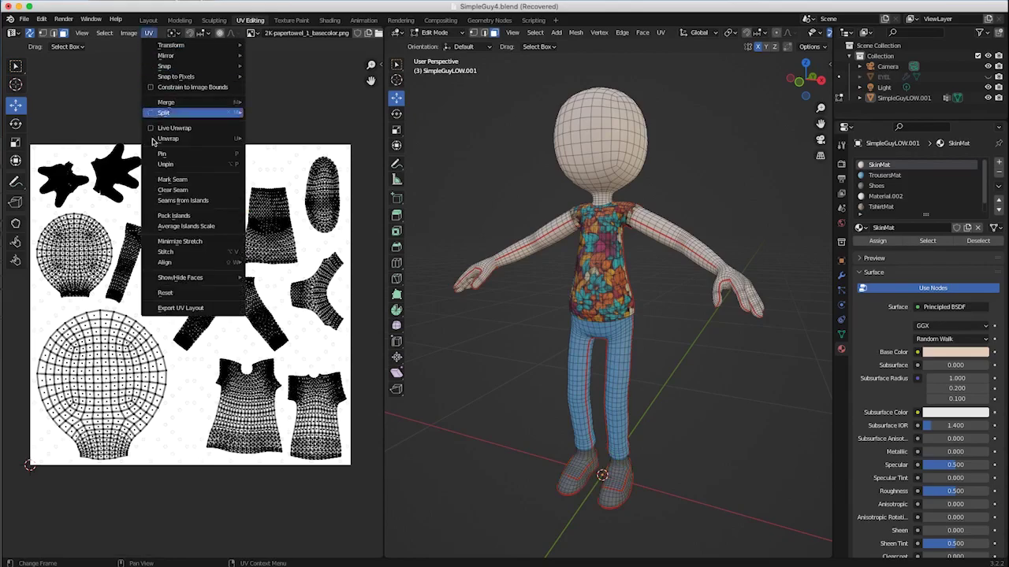
click(170, 309)
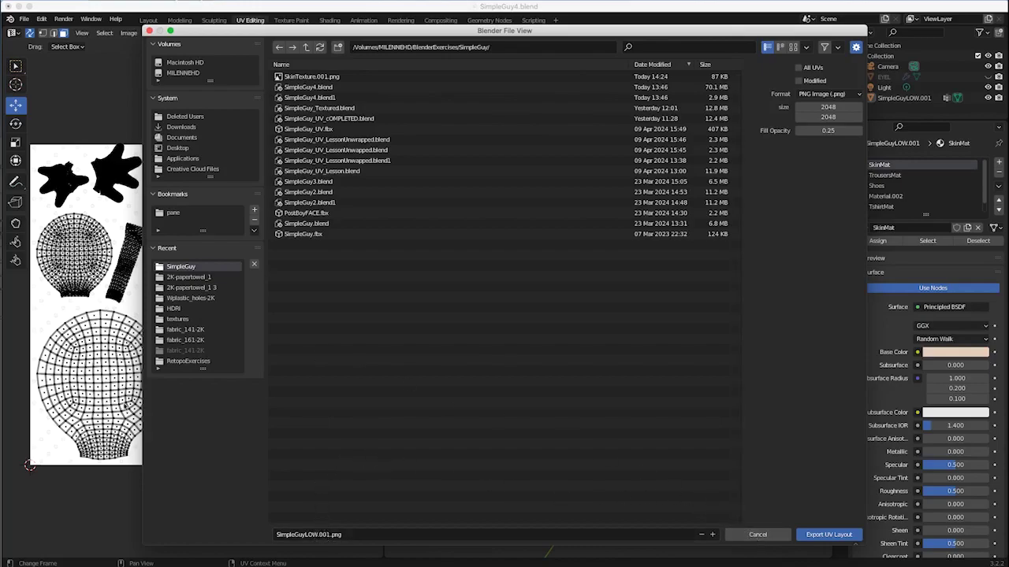
click(747, 536)
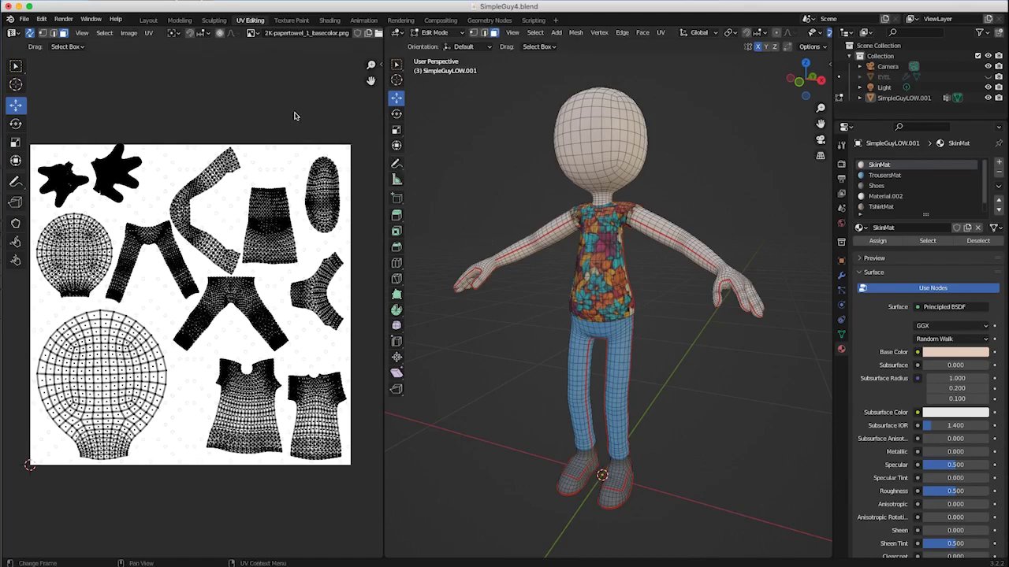
Step: In the Texture Paint workspace, set the TexDraw brush's blending to Mix, radius to 88 px and strength to 0.867
click(292, 20)
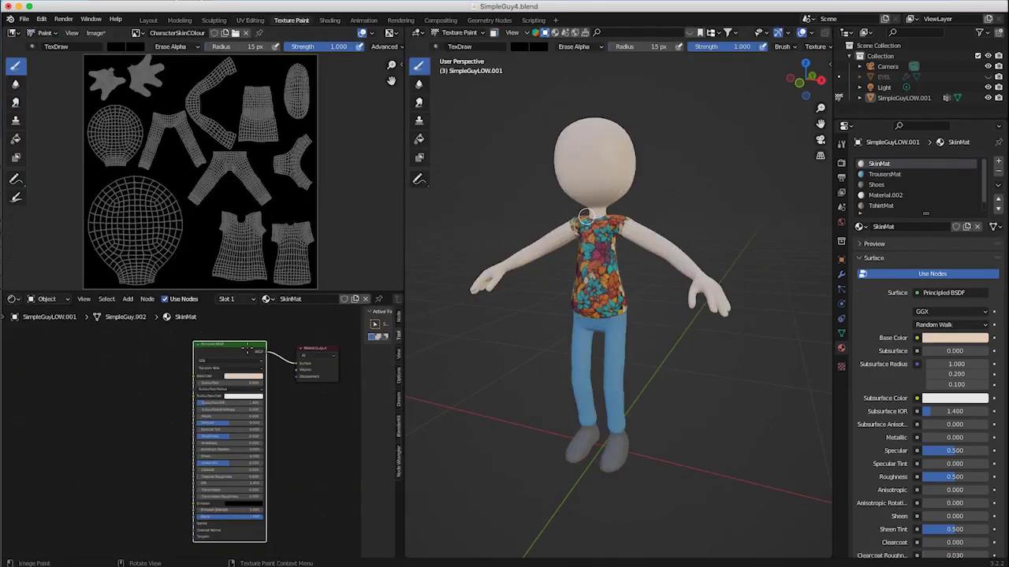
drag(243, 346, 241, 349)
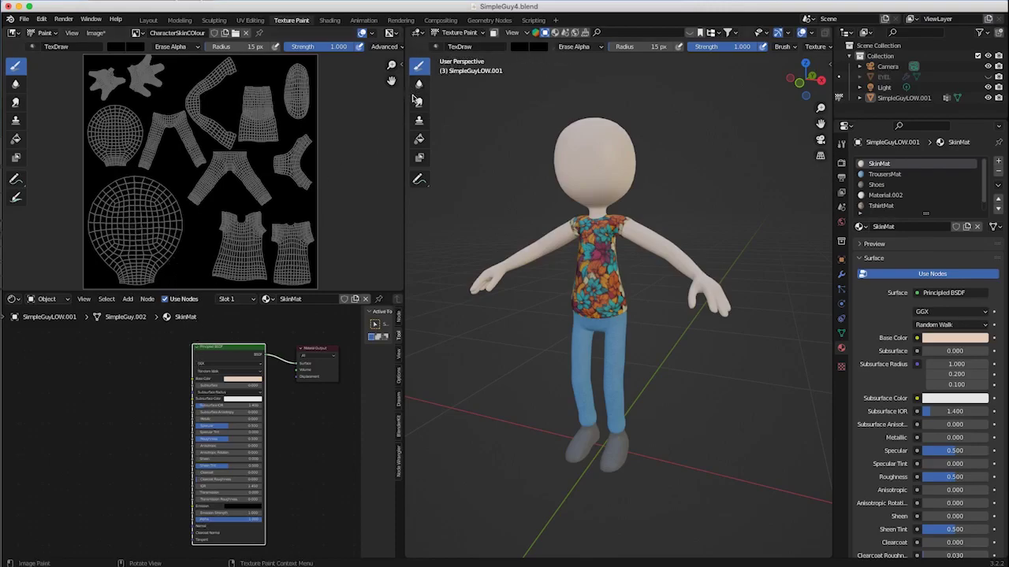
click(577, 49)
click(569, 49)
click(567, 58)
click(572, 47)
key(f)
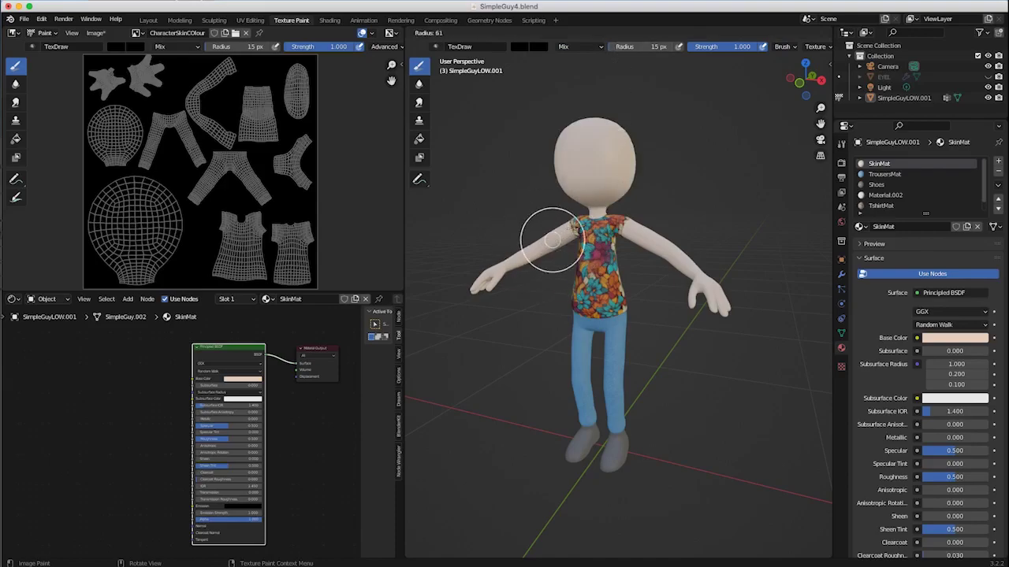
click(582, 236)
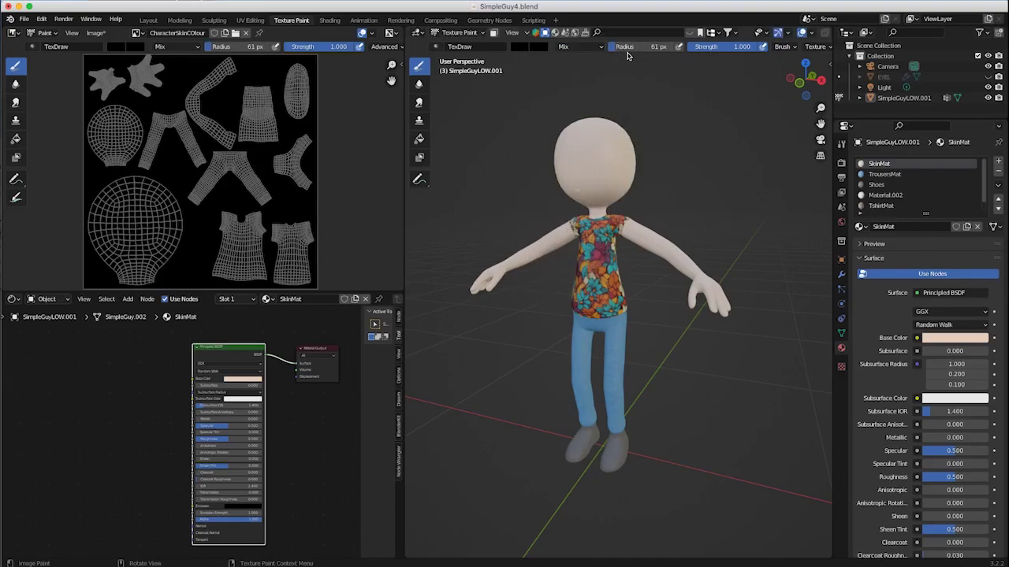
mouse_move(633, 47)
mouse_down()
mouse_move(693, 47)
mouse_move(631, 49)
mouse_move(608, 180)
mouse_move(642, 90)
mouse_move(621, 49)
mouse_move(608, 49)
mouse_up()
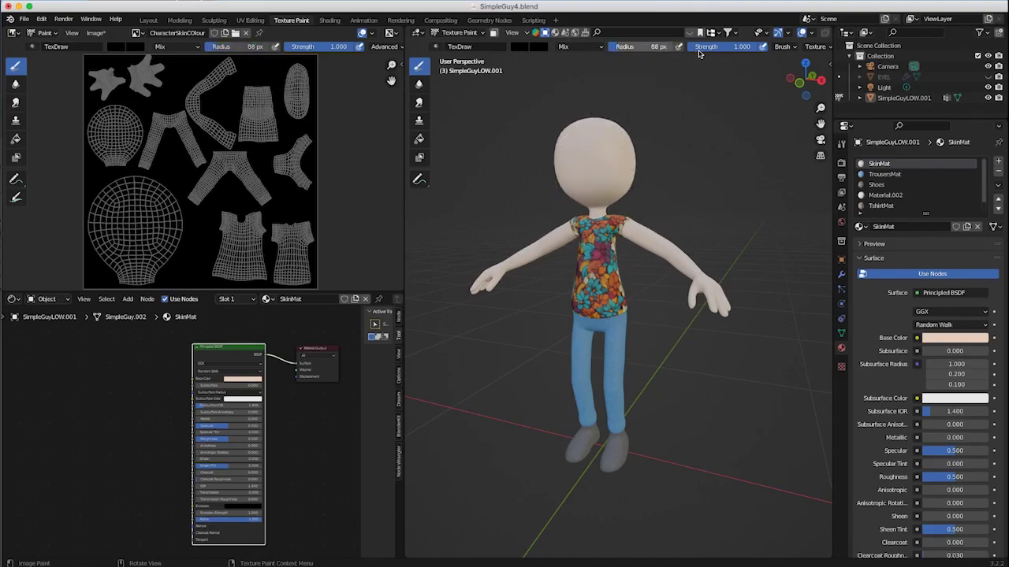
mouse_move(739, 45)
mouse_down()
mouse_move(725, 47)
mouse_move(744, 48)
mouse_up()
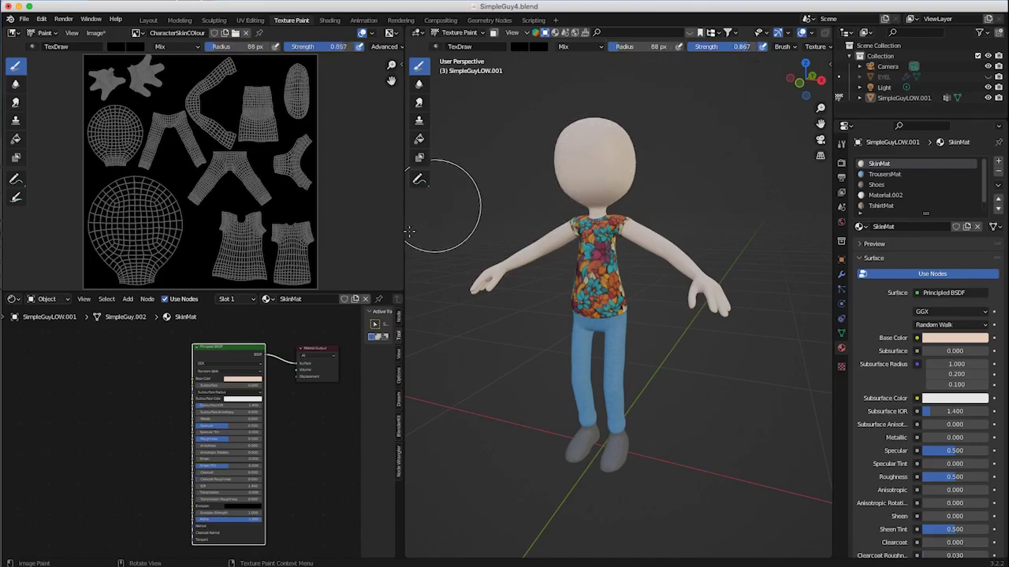
Step: Add an Image Texture node to SkinMat and place it beside the Principled BSDF node on its input side
click(126, 300)
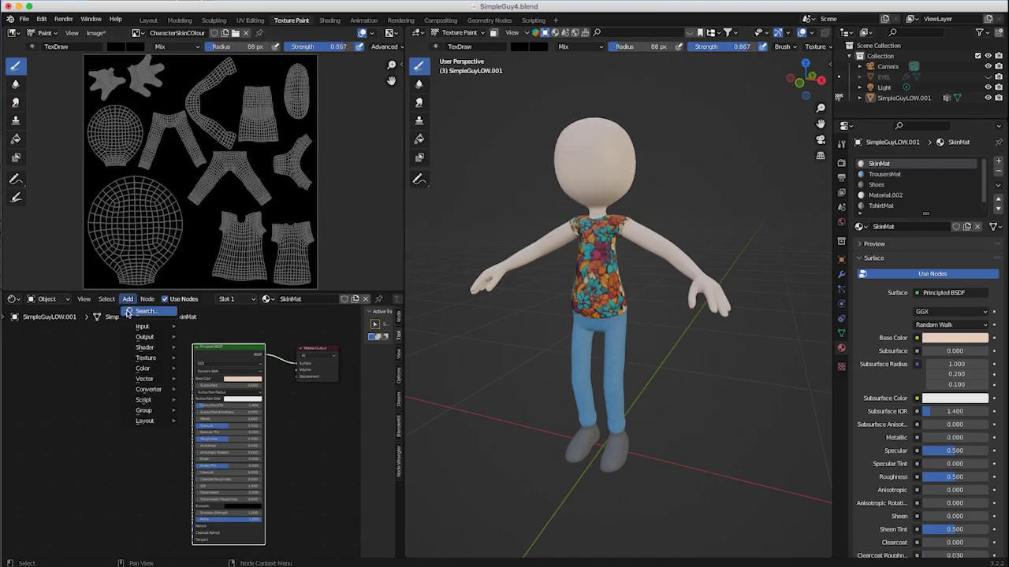
click(129, 312)
text(image)
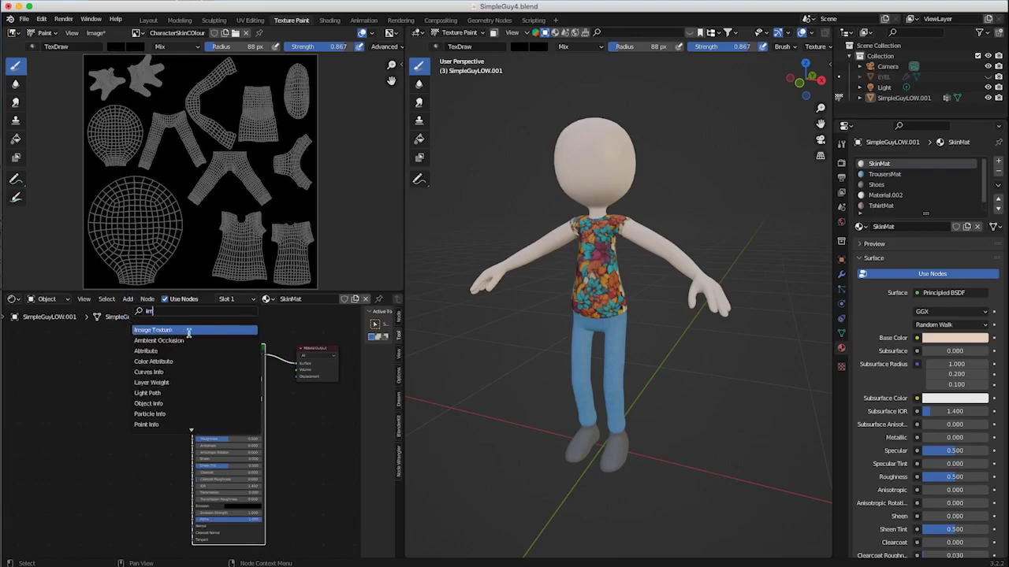
click(155, 330)
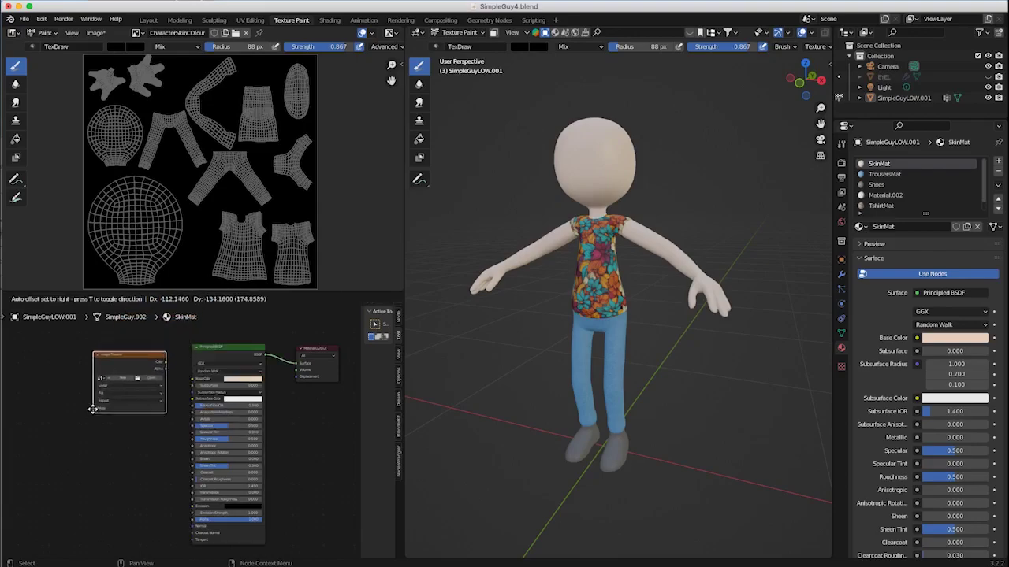
click(89, 379)
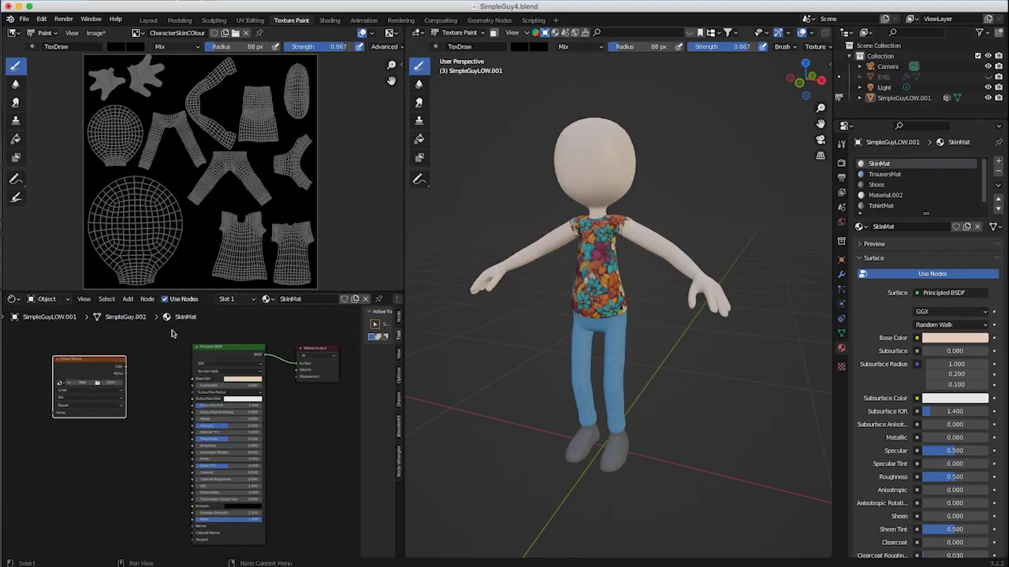
Step: Create a 2048 × 2048 px image named CharacterColourTexture in the Image Texture node, with Alpha off and 32-bit Float on
click(82, 383)
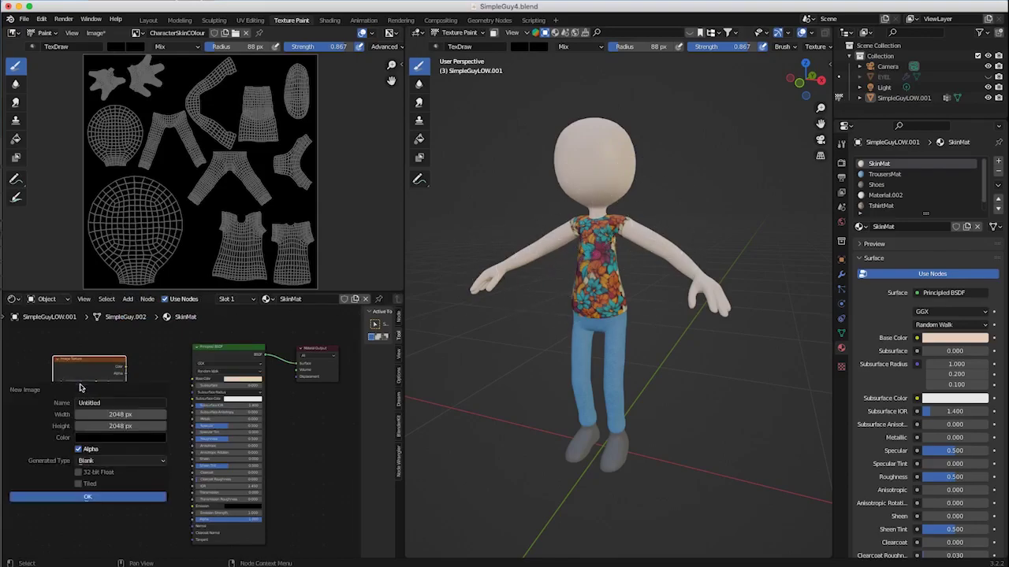
click(108, 402)
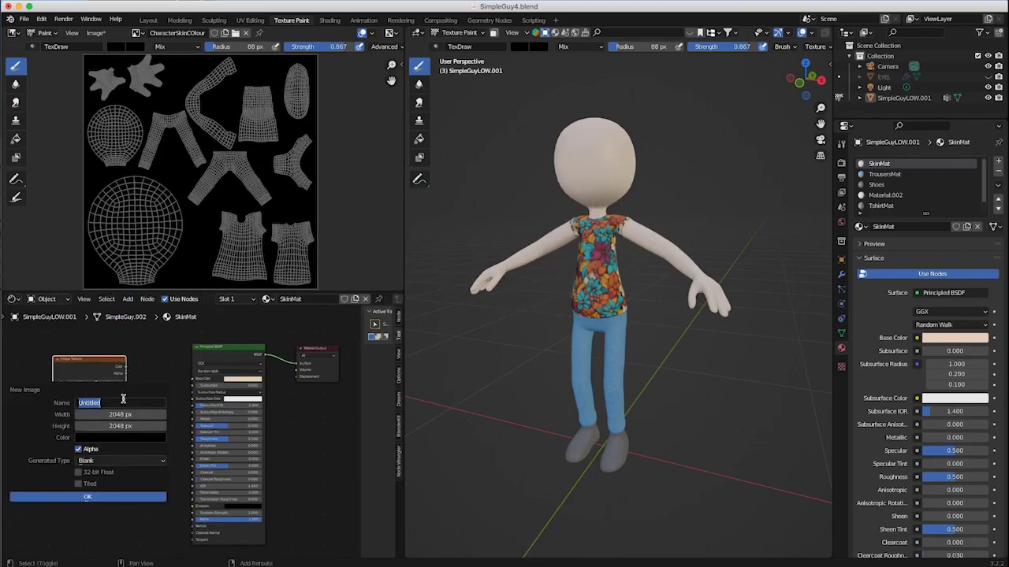
text(CharacterColourTextu)
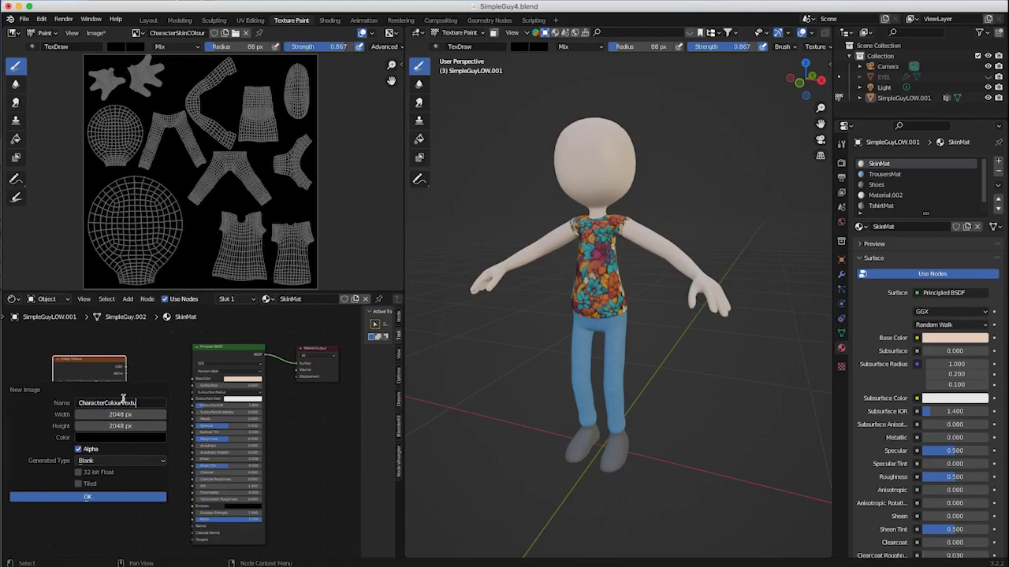
text(re)
key(Return)
click(84, 448)
click(96, 473)
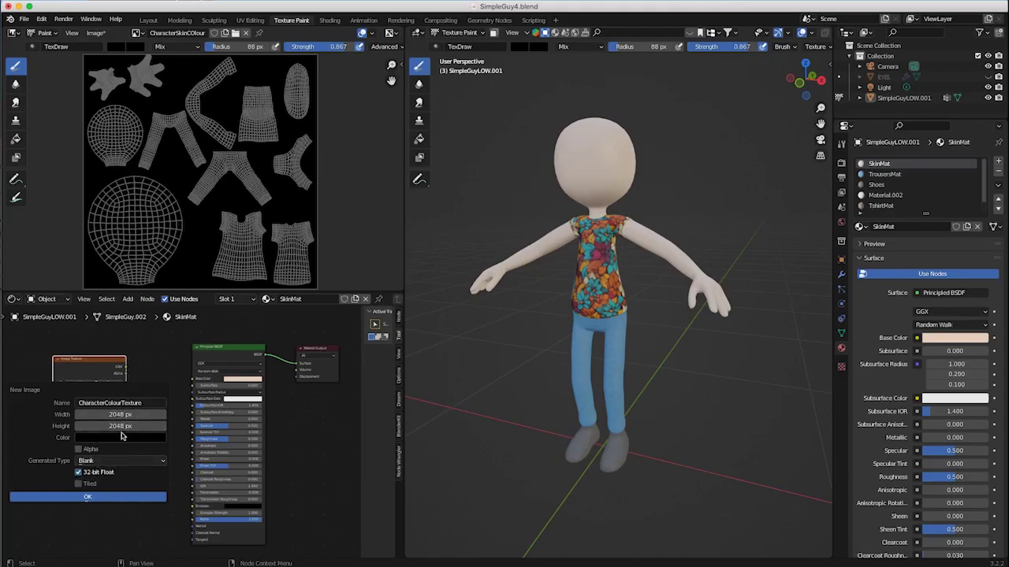
click(100, 497)
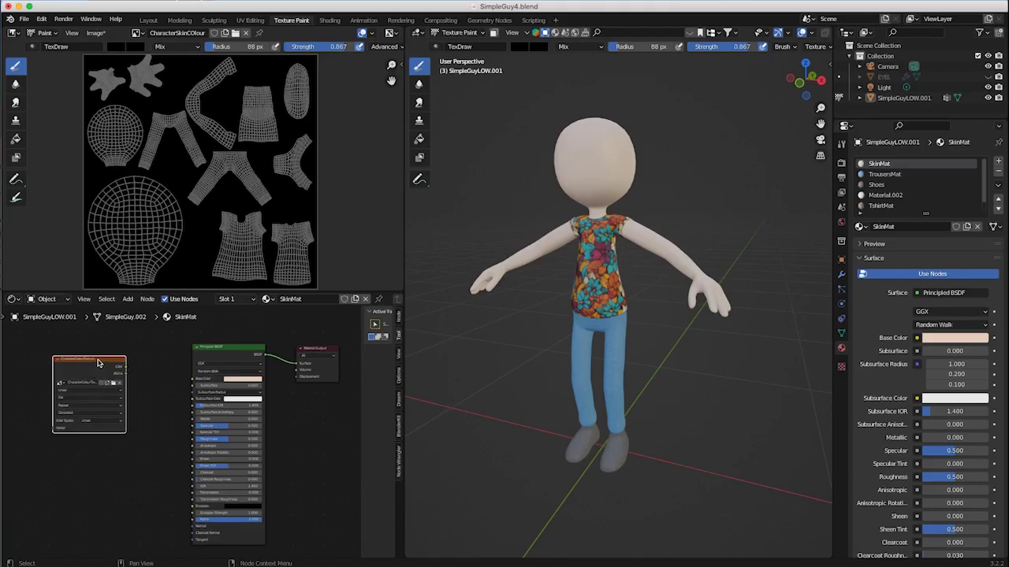
Step: Connect the image texture's Color to the Principled BSDF's Base Color and show CharacterColourTexture in the image editor
drag(99, 363, 141, 373)
drag(178, 378, 195, 379)
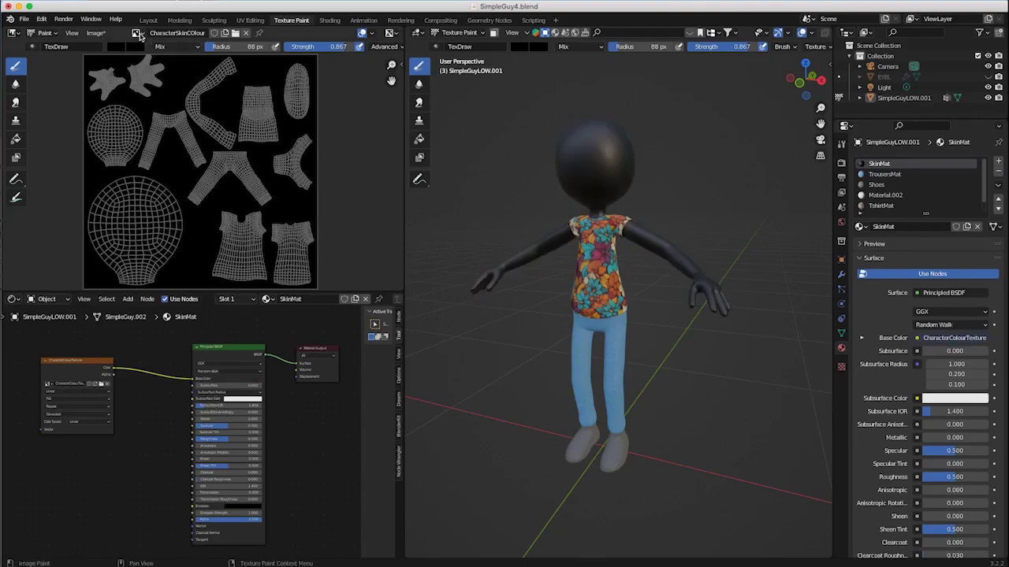
click(143, 34)
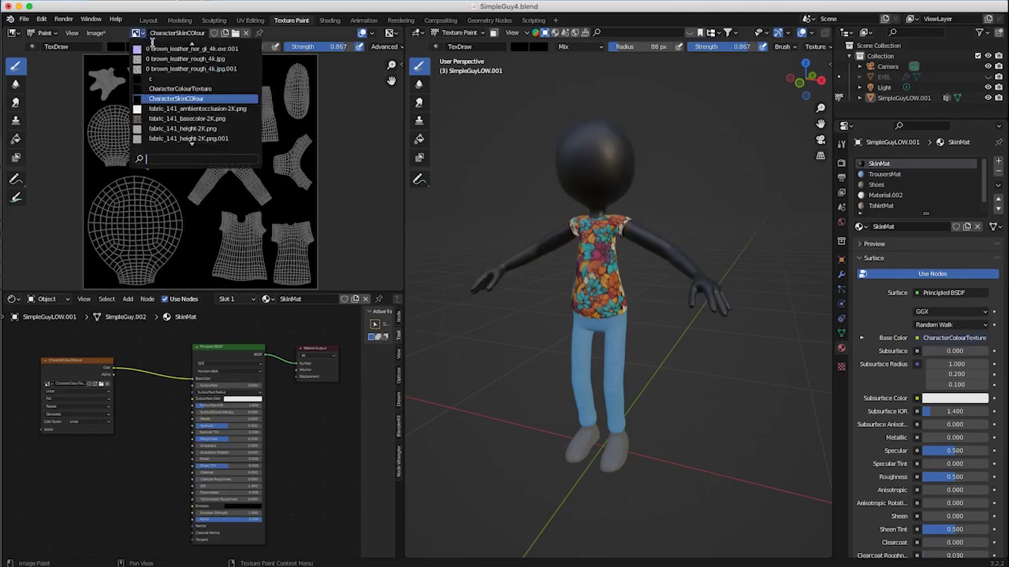
click(169, 89)
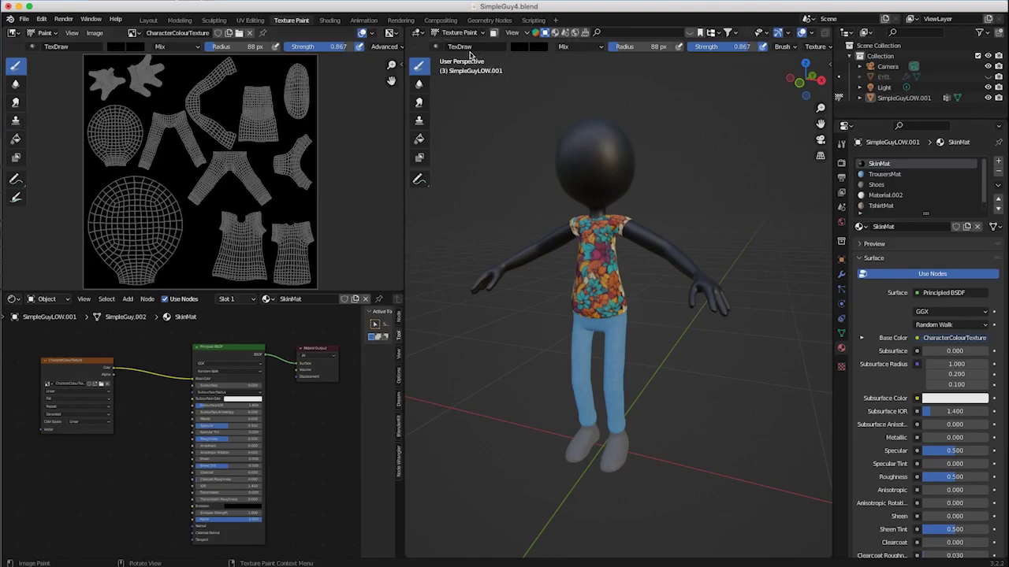
Step: Set the TexDraw brush's secondary and primary colours to beige, the primary at about H 0.107, S 0.171, V 0.720
click(536, 48)
click(619, 77)
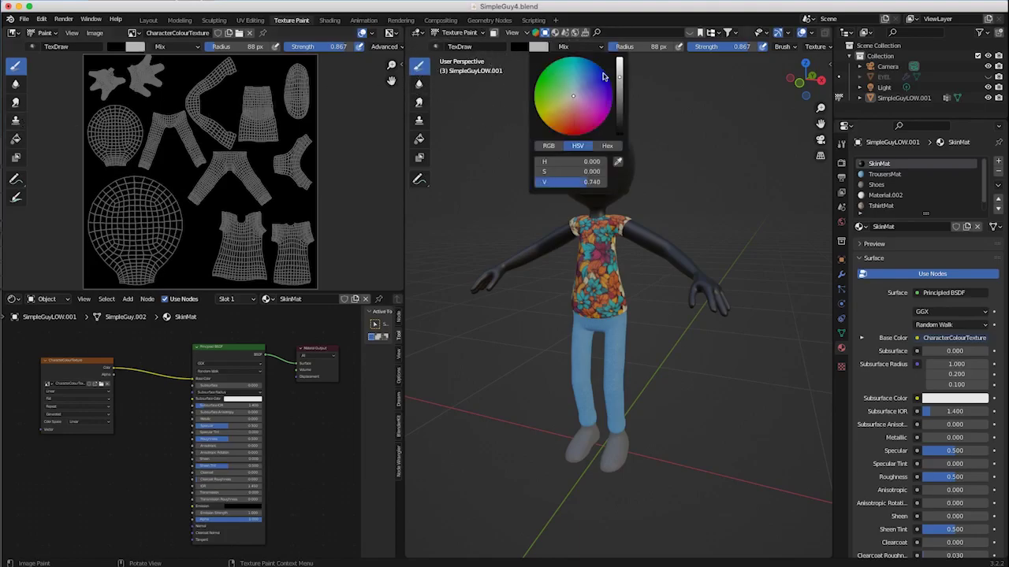
click(569, 102)
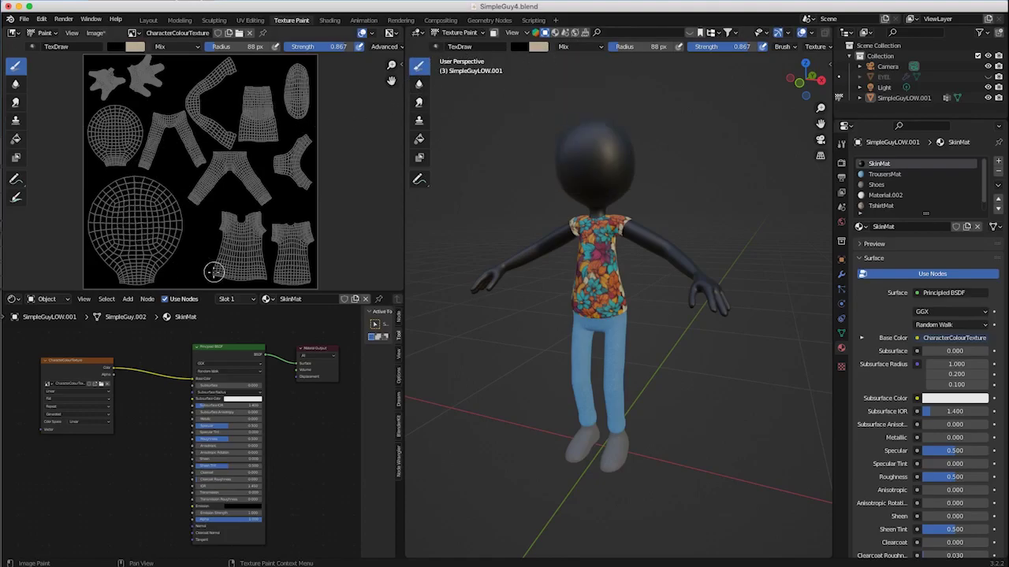
click(519, 47)
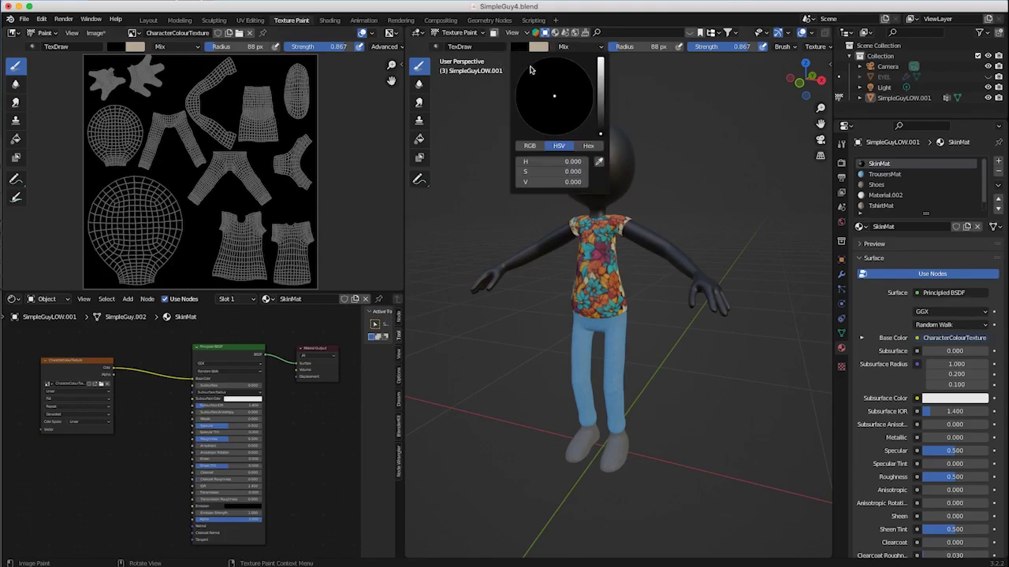
click(602, 79)
drag(551, 96, 550, 101)
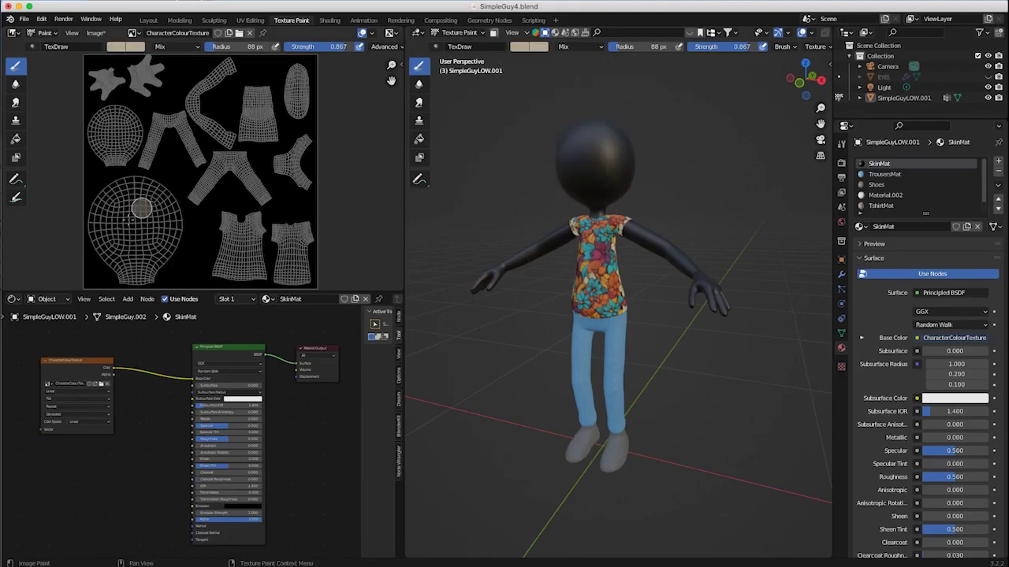
Step: Try a beige paint stroke on the large head UV island, undo it, and choose the Fill tool
drag(141, 207, 146, 241)
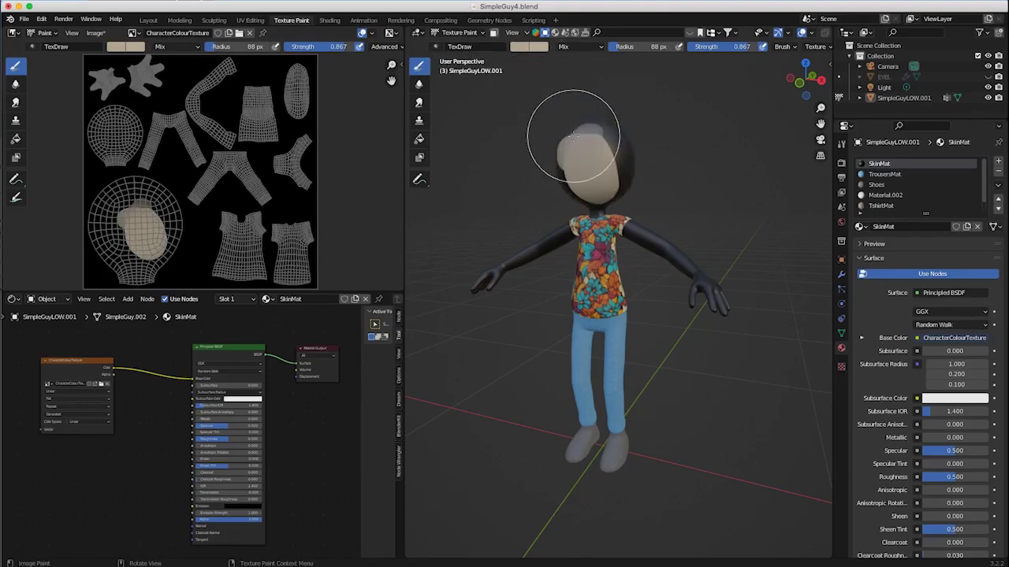
key(super+z)
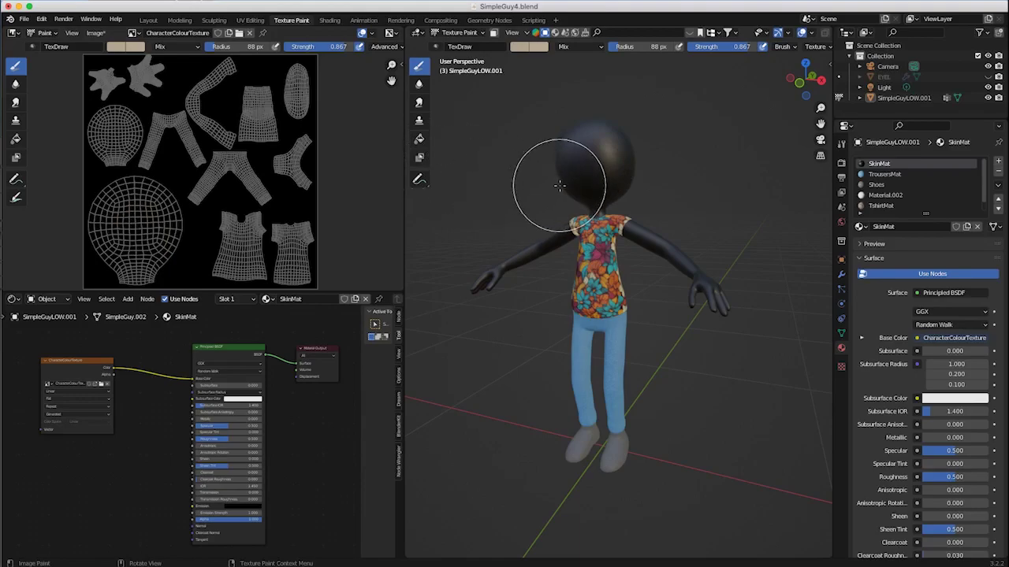
click(419, 139)
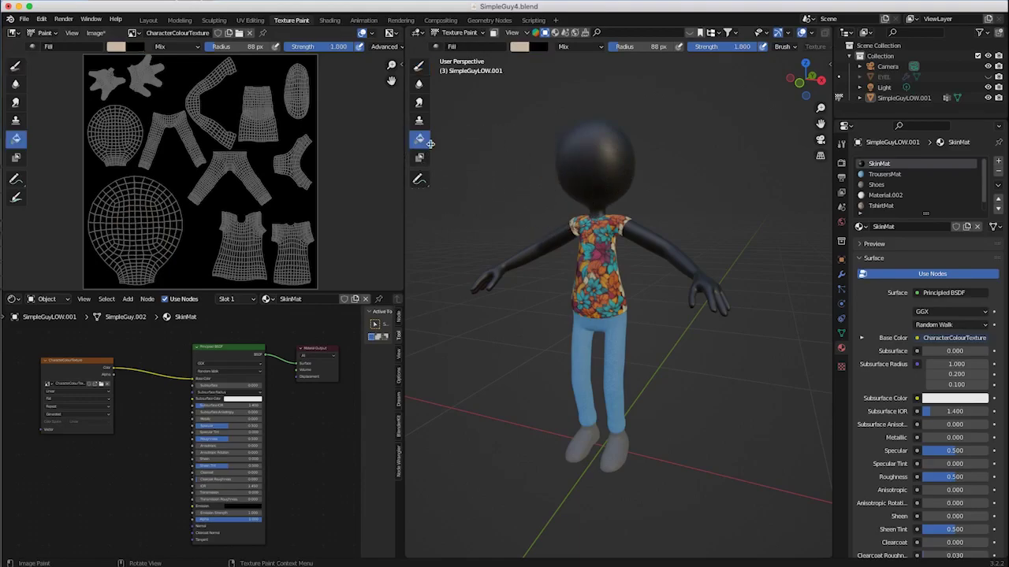
Step: Try filling the character directly on the 3D model, preview it in Rendered shading, and undo the fill
click(569, 165)
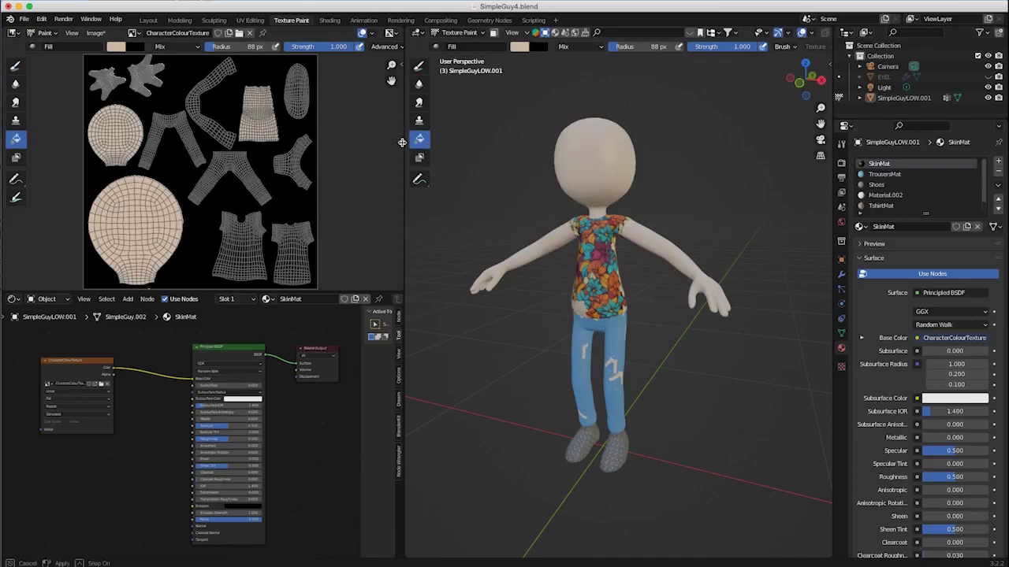
drag(402, 140, 260, 140)
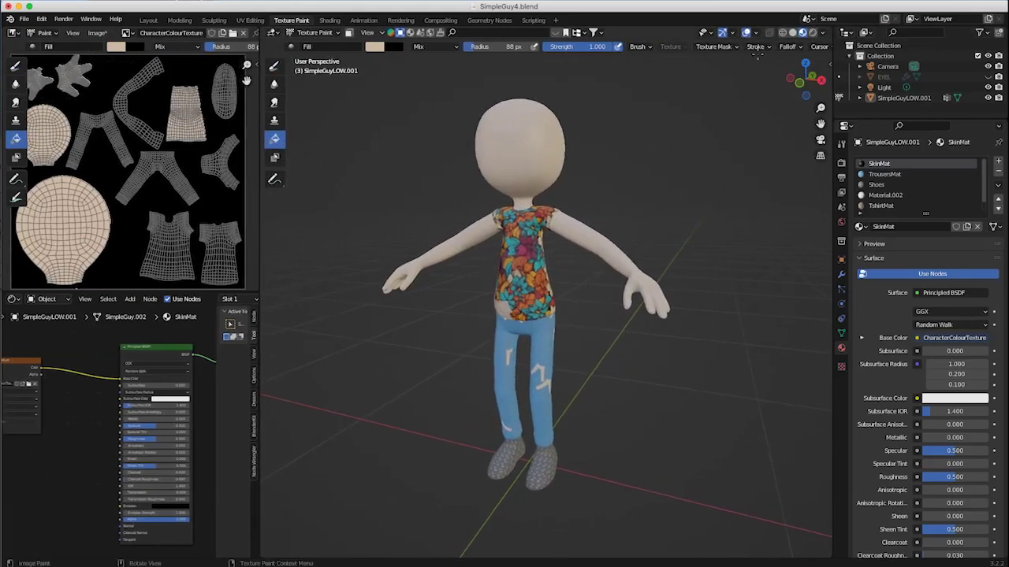
click(813, 36)
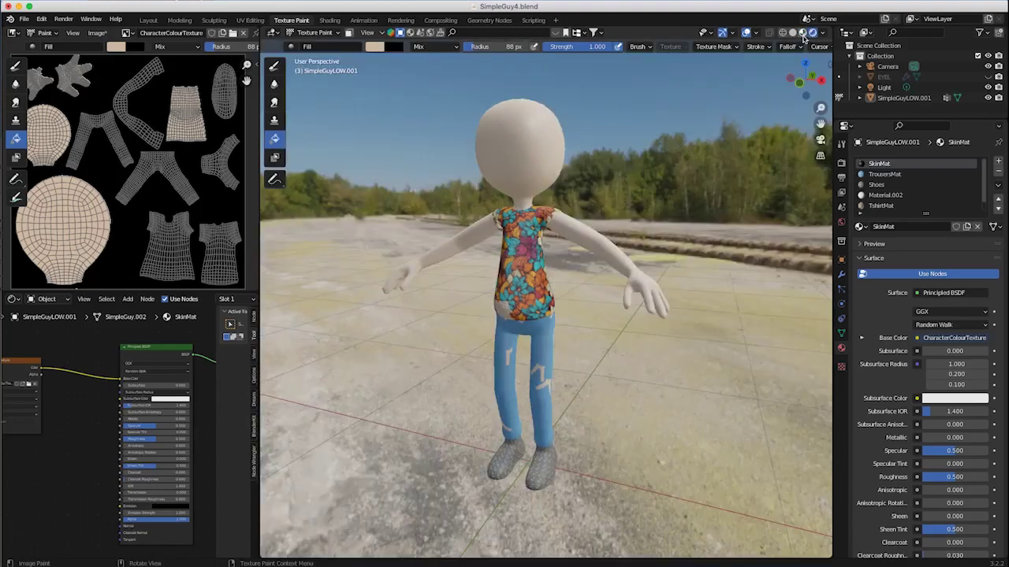
click(802, 35)
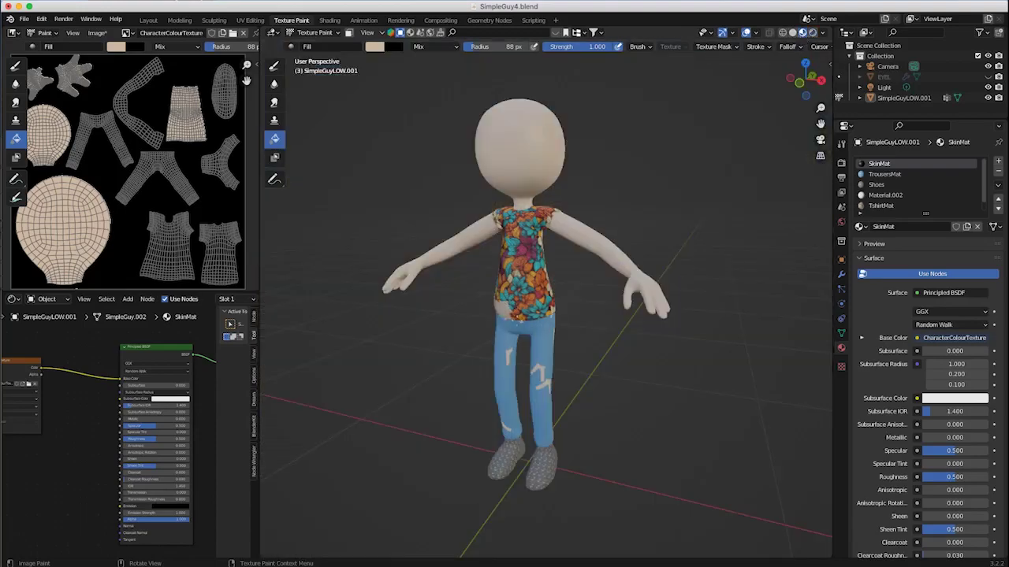
key(ctrl+z)
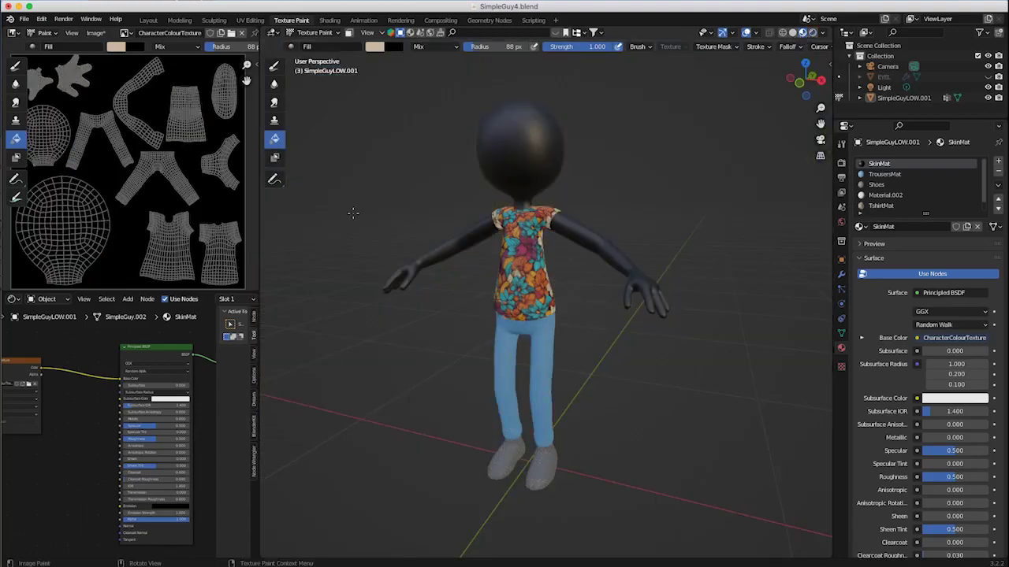
Step: Widen the image editor again and fill the whole CharacterColourTexture image with beige
drag(260, 220, 306, 227)
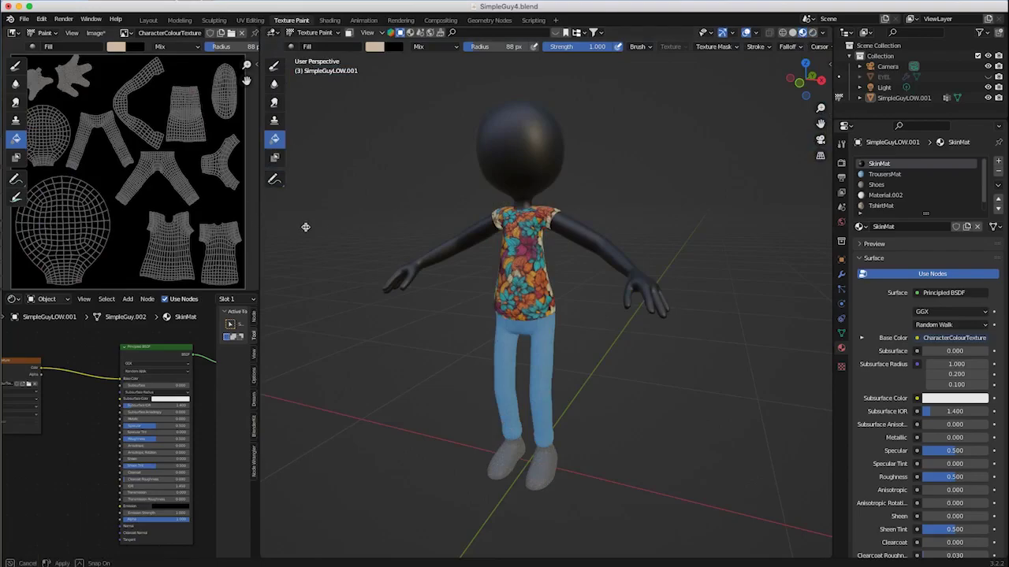
drag(424, 230, 425, 228)
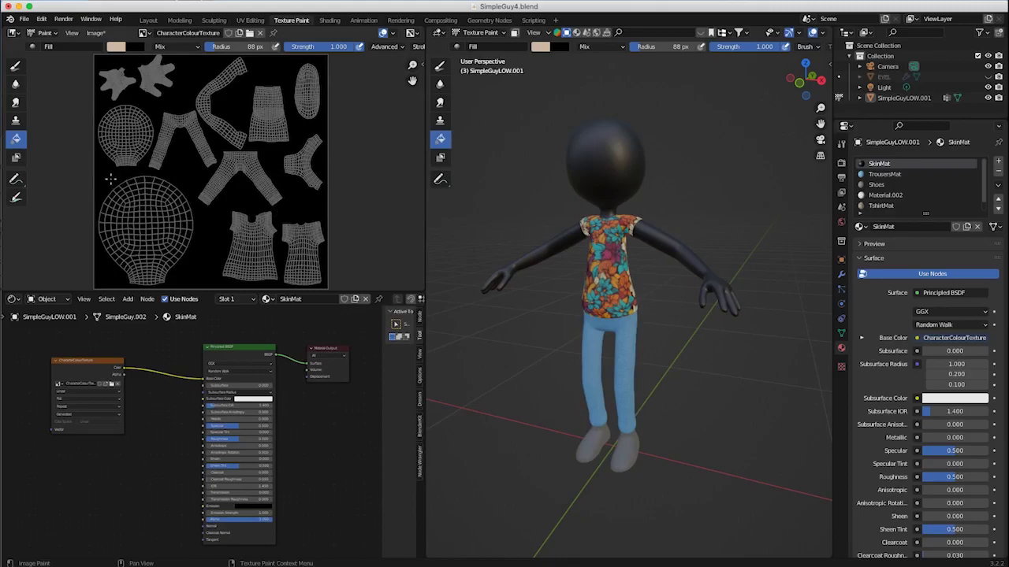
click(110, 179)
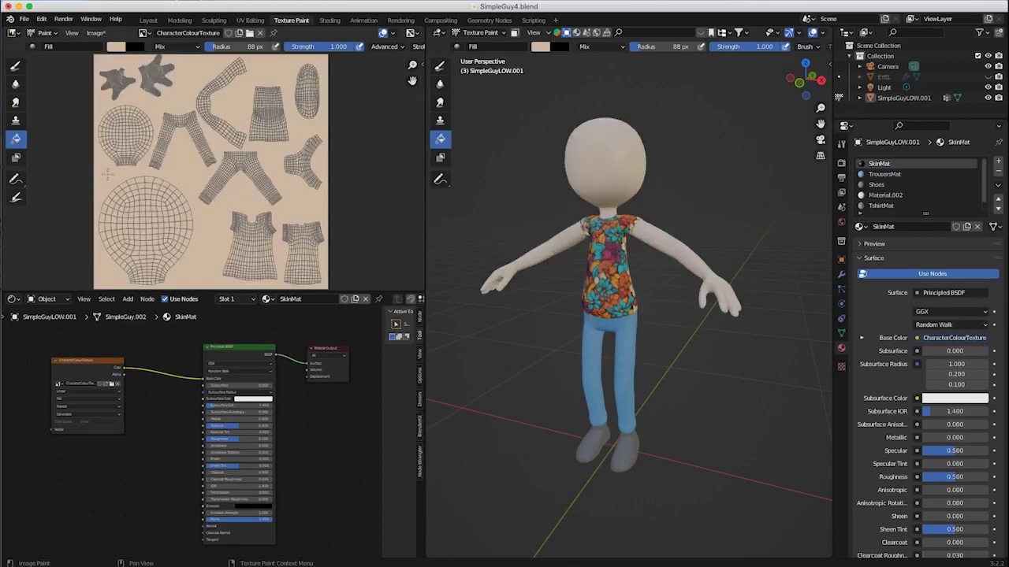
Step: Switch back to the TexDraw brush and make its primary colour a slightly more saturated beige
mouse_move(599, 276)
middle_down()
mouse_move(544, 279)
mouse_move(609, 274)
middle_up()
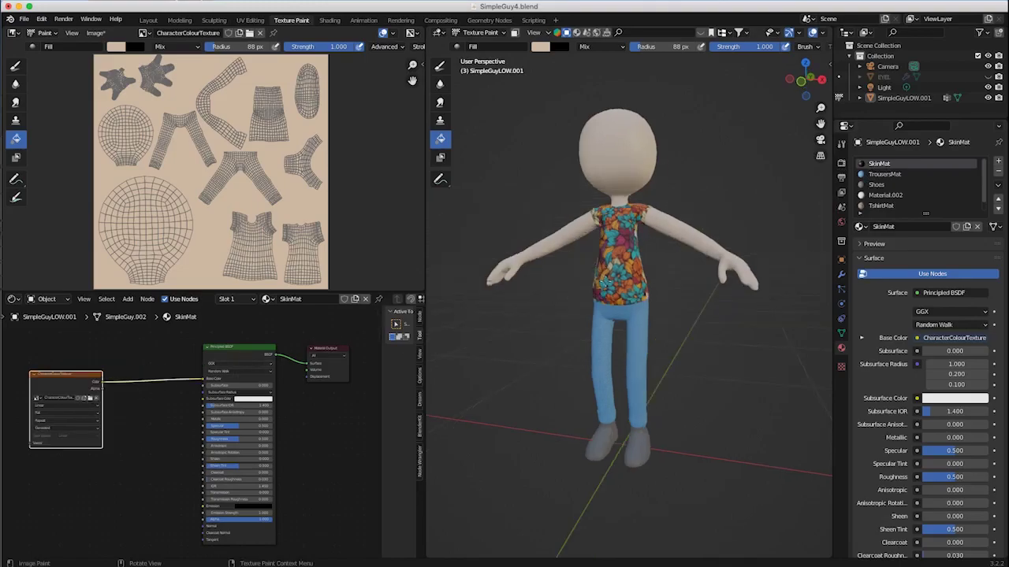
scroll(574, 252, up, 1)
shift+middle_drag(574, 252, 609, 327)
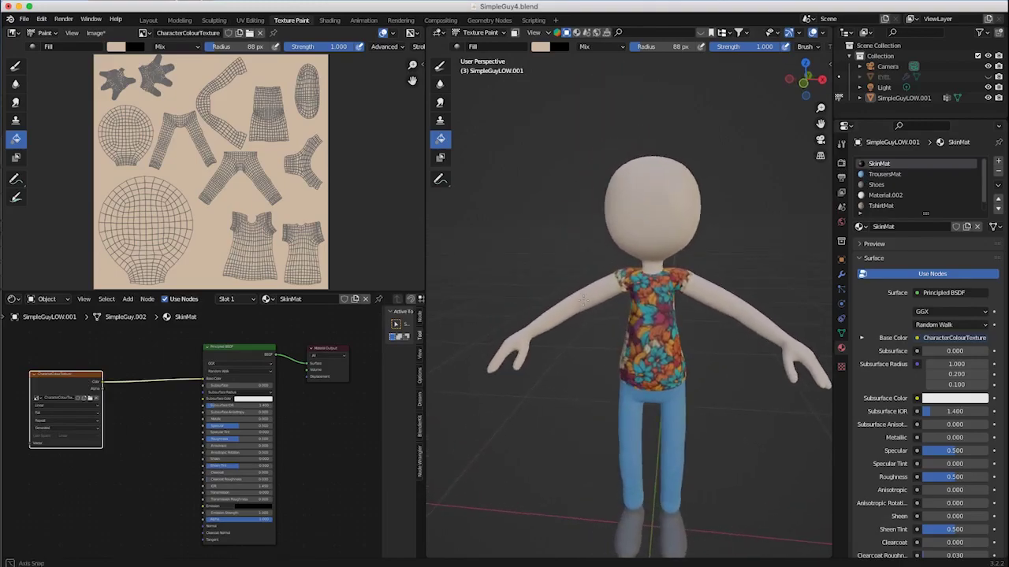
click(439, 66)
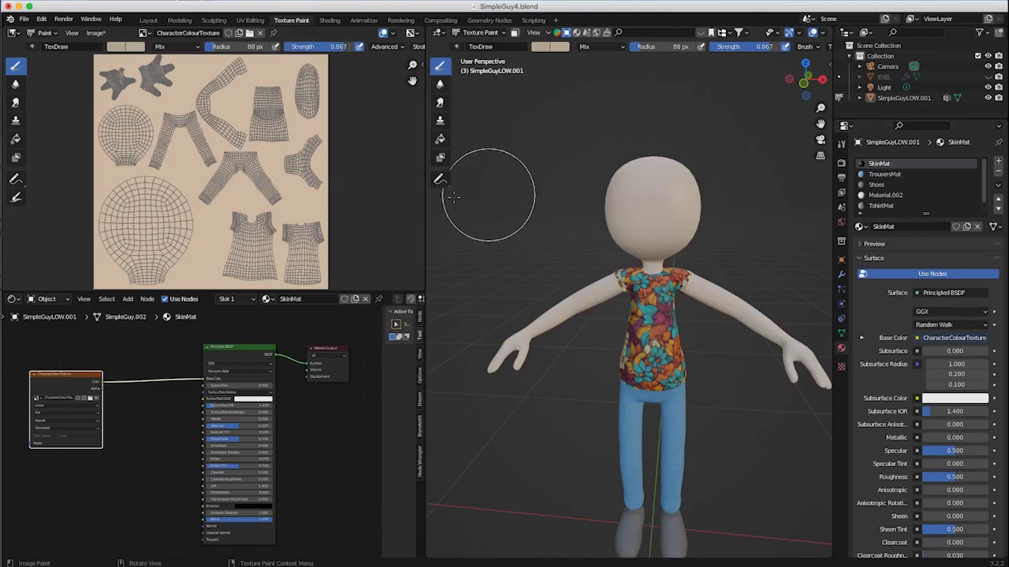
click(541, 48)
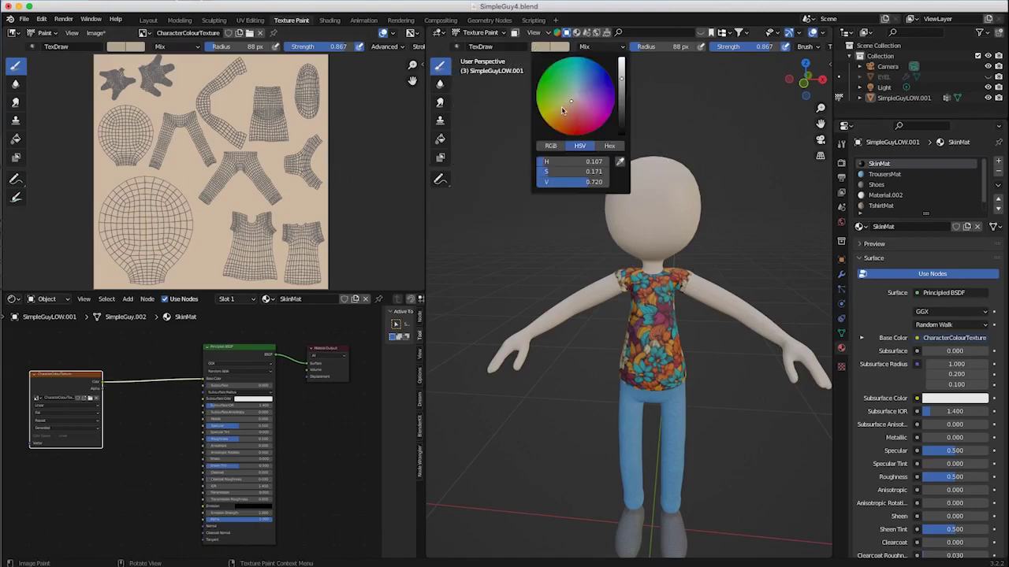
click(569, 104)
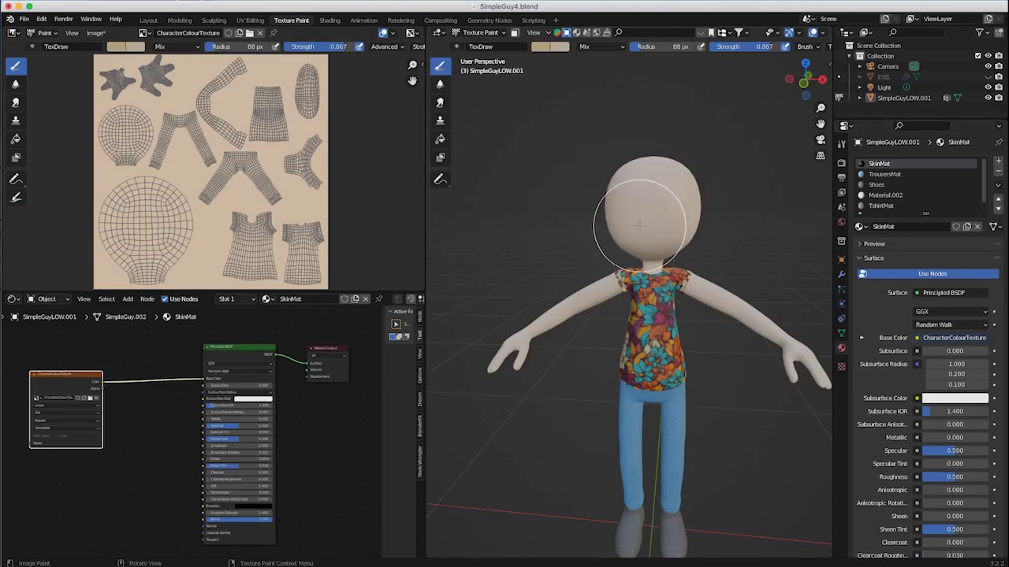
Step: Set the TexDraw brush radius to 27 px and make the image and shader editors slightly narrower
key(f)
click(658, 219)
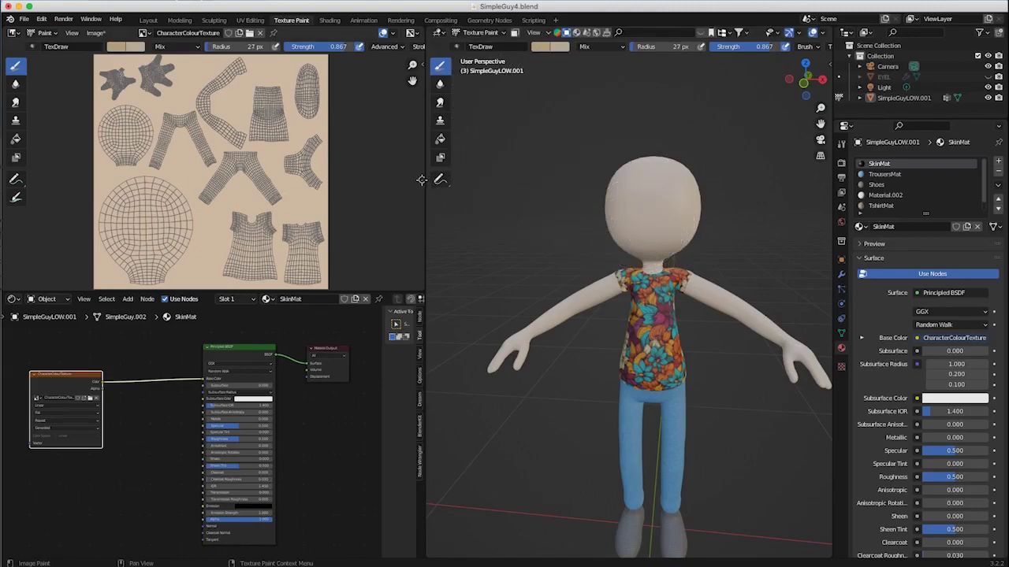
drag(421, 180, 222, 179)
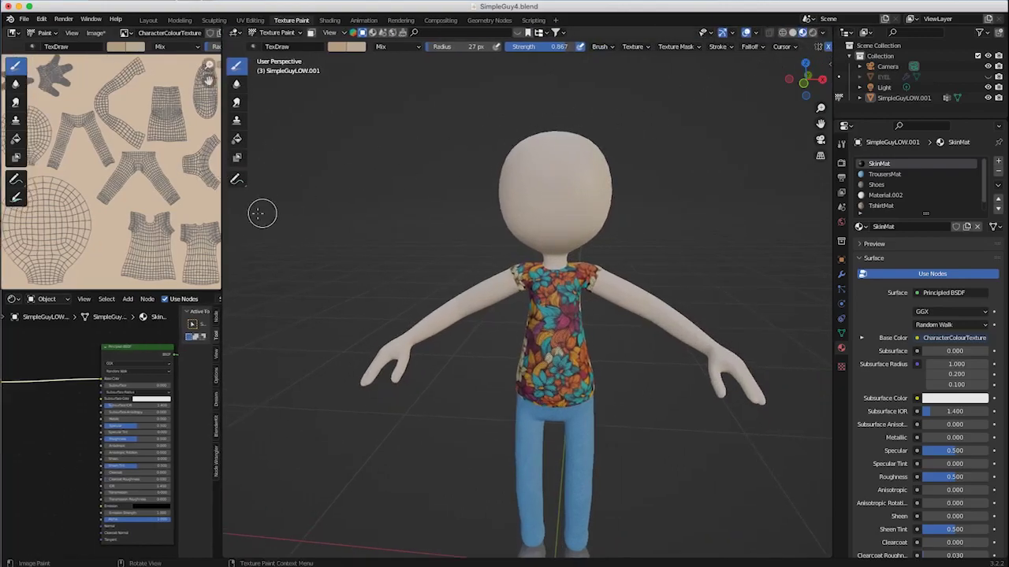
drag(223, 220, 391, 231)
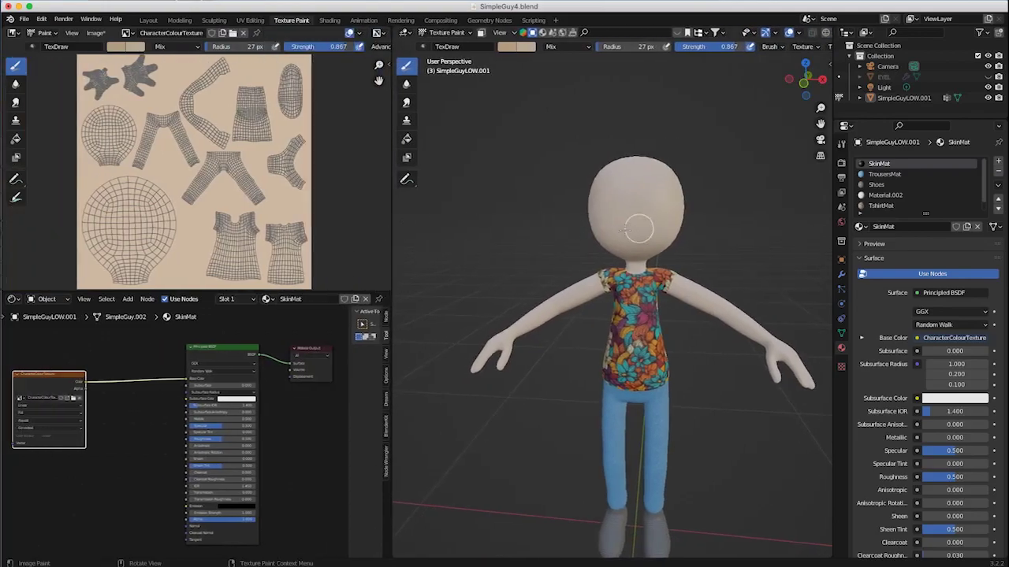
Step: Set the TexDraw brush's primary colour to black and its radius to 7 px
middle_drag(637, 230, 585, 237)
scroll(585, 235, up, 6)
middle_drag(552, 191, 516, 205)
scroll(625, 259, down, 6)
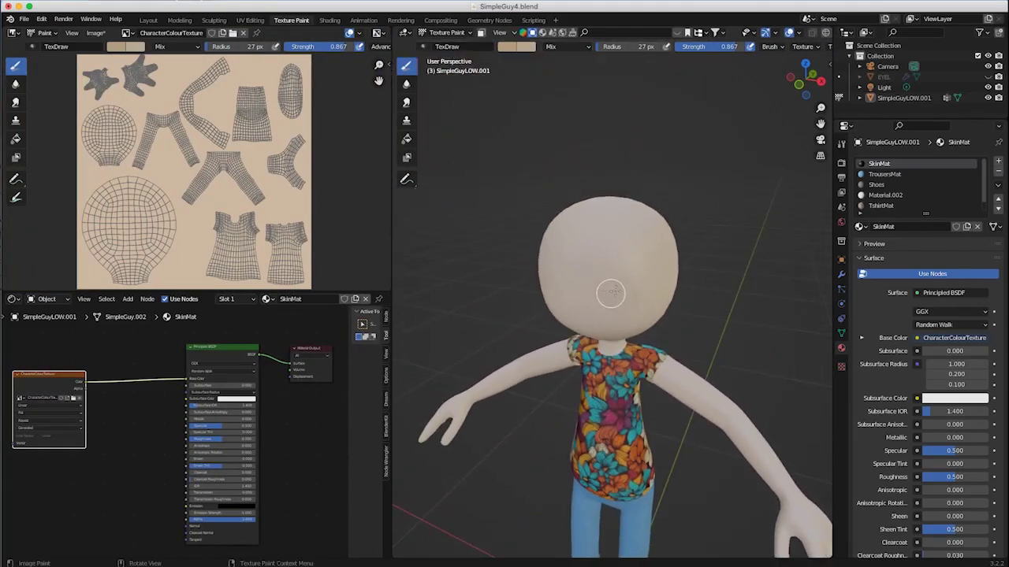
middle_drag(658, 334, 688, 323)
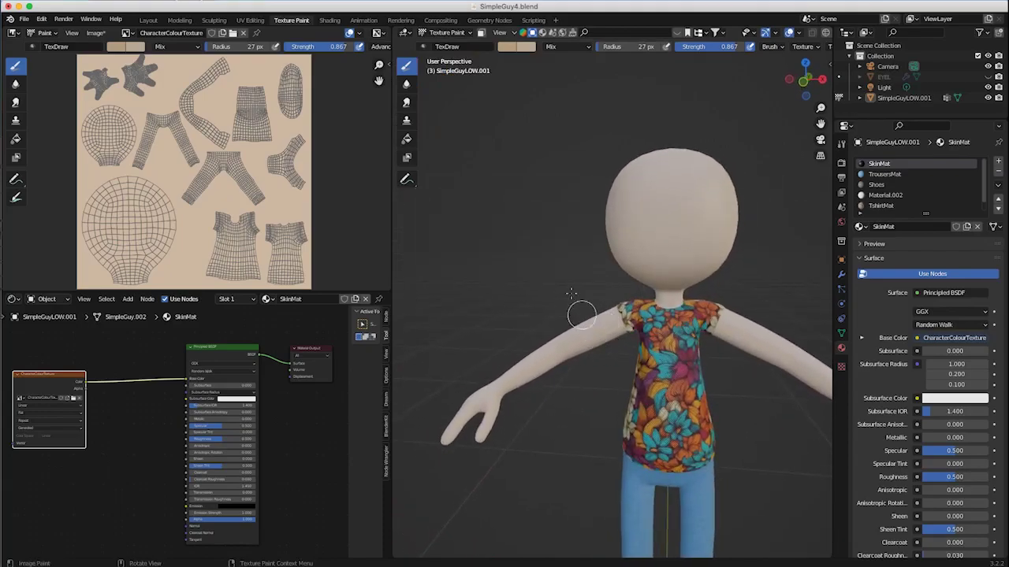
click(556, 47)
click(509, 46)
drag(588, 111, 589, 161)
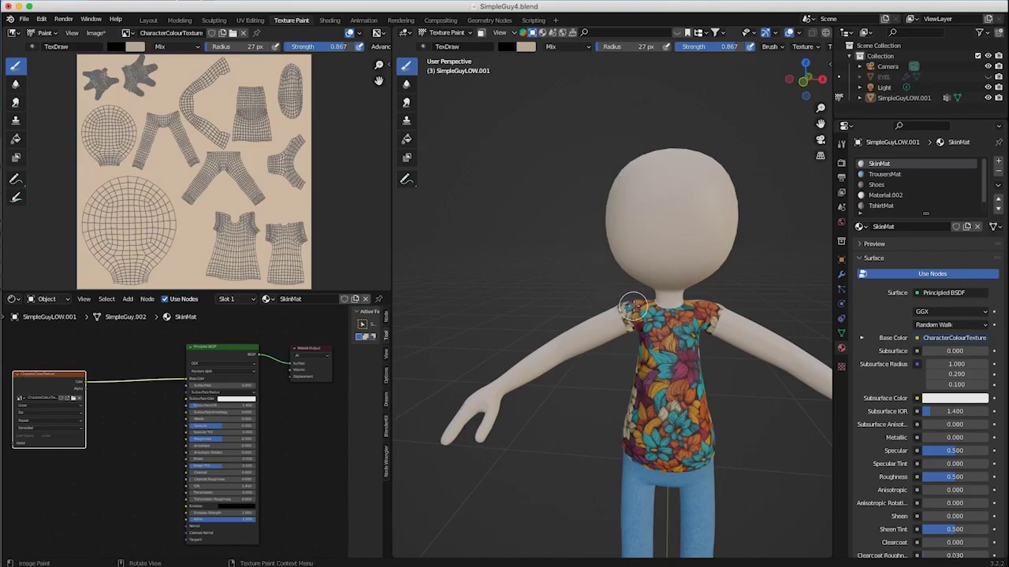
key(f)
click(641, 265)
Step: Try painting two small oval eyes on the front of the head, and undo the strokes
middle_drag(705, 211, 662, 215)
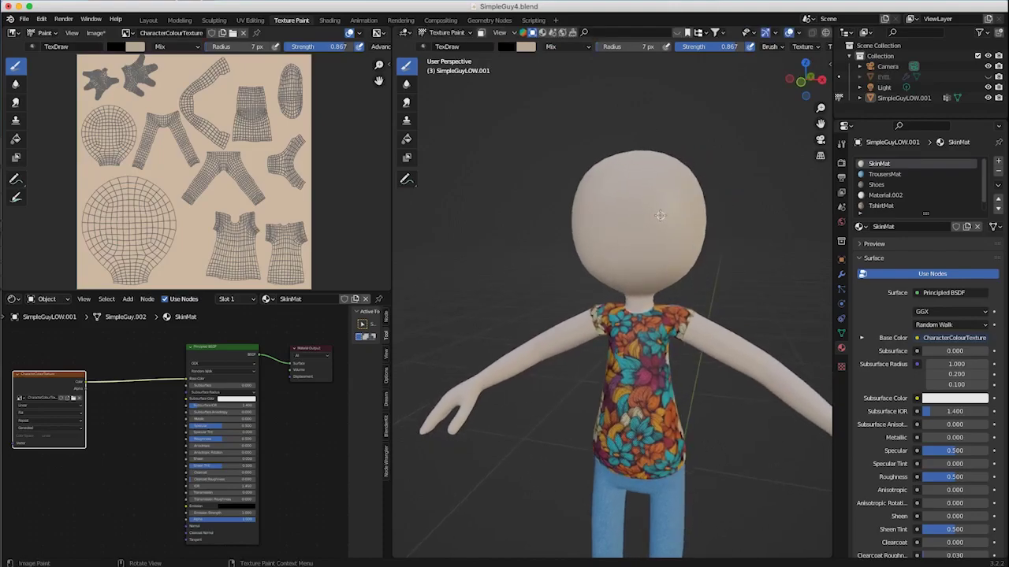
drag(661, 219, 660, 224)
key(ctrl+z)
key(ctrl+z)
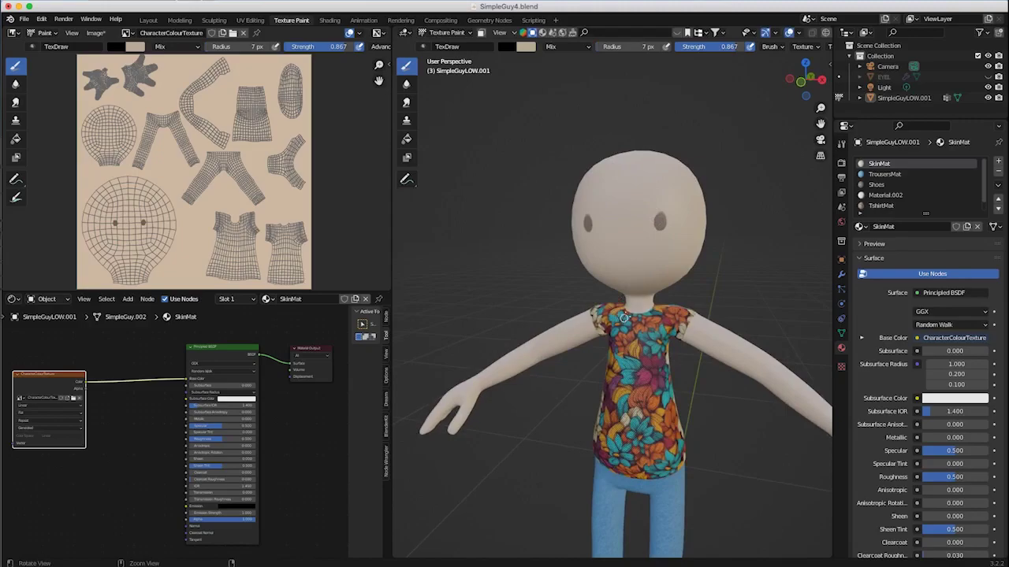
Step: Set the TexDraw brush strength to 1.000 and its blending mode to Darken
drag(737, 47, 762, 51)
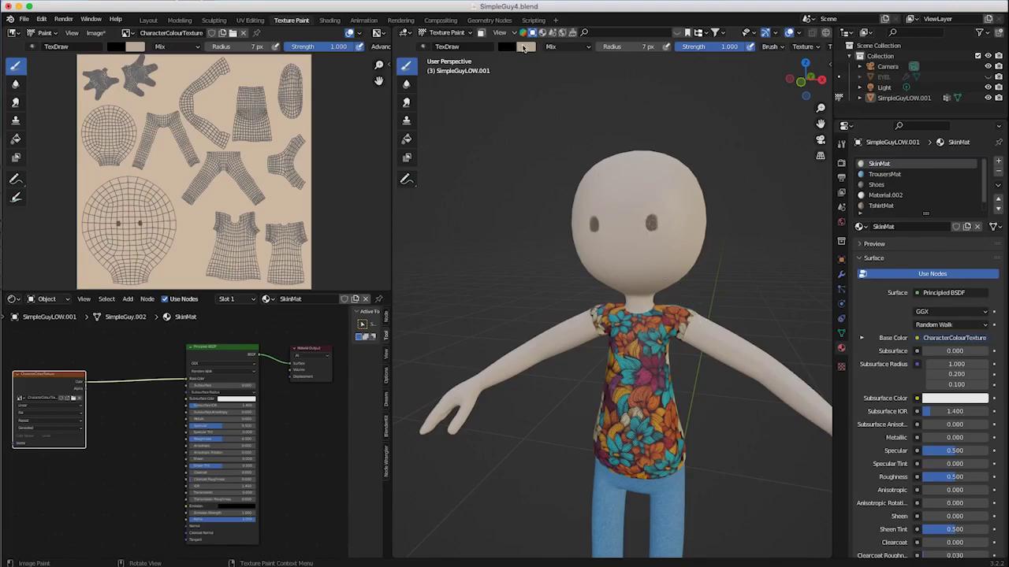
click(524, 48)
click(560, 48)
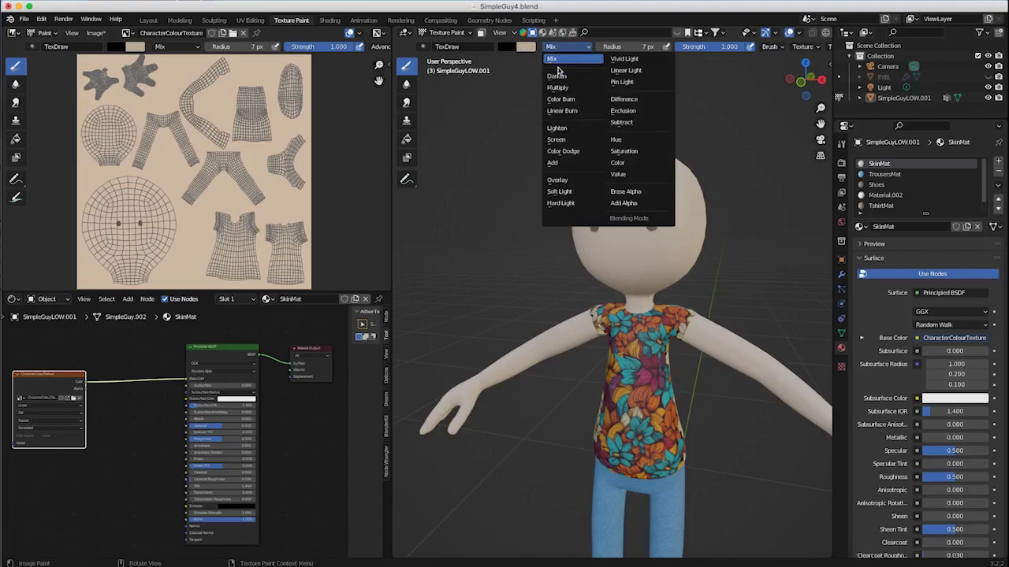
click(557, 76)
Step: Paint over the eyes on the face in black, check them from several angles, and undo the eye painting
drag(650, 222, 650, 226)
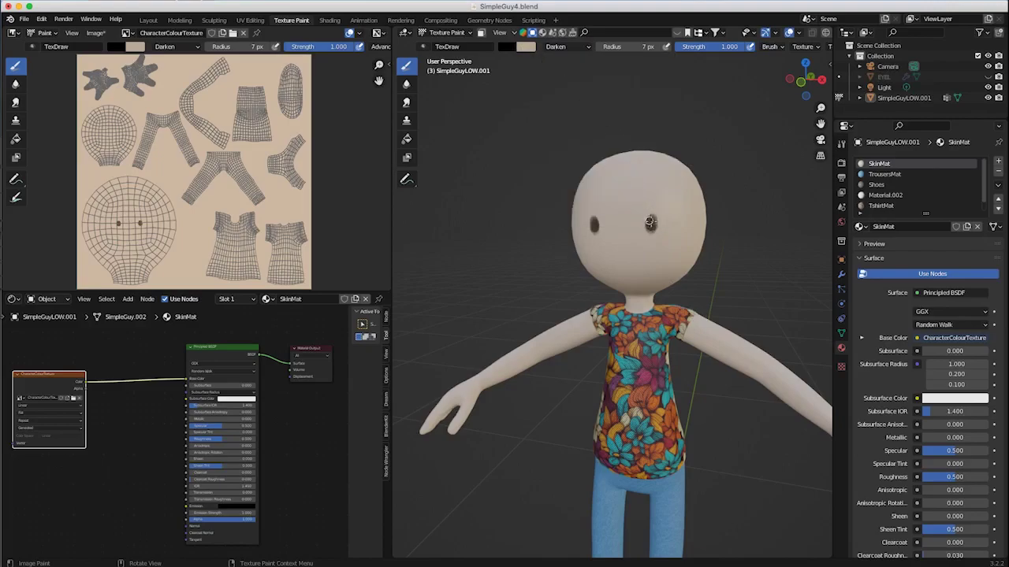
middle_drag(654, 275, 630, 294)
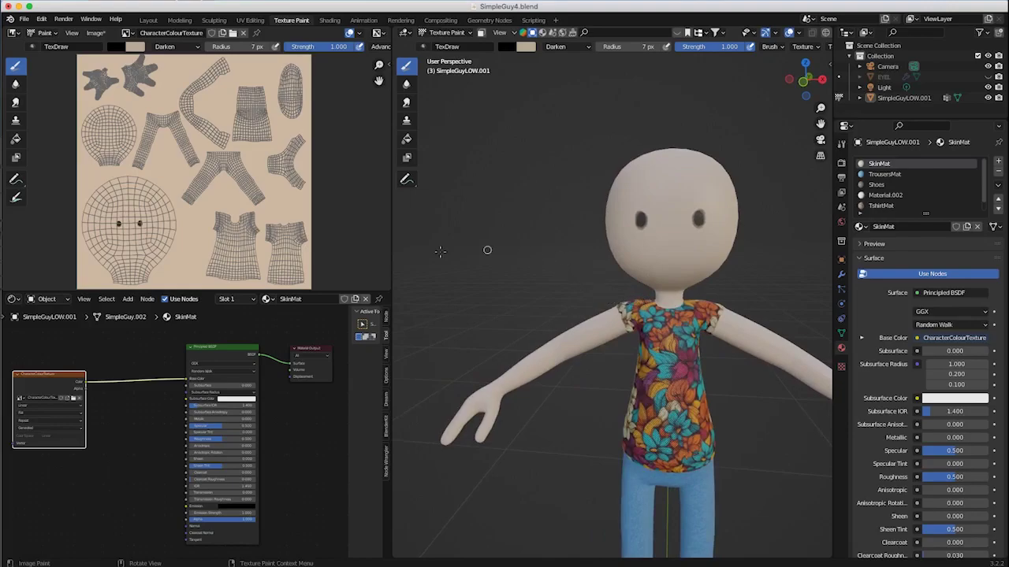
middle_drag(552, 276, 567, 289)
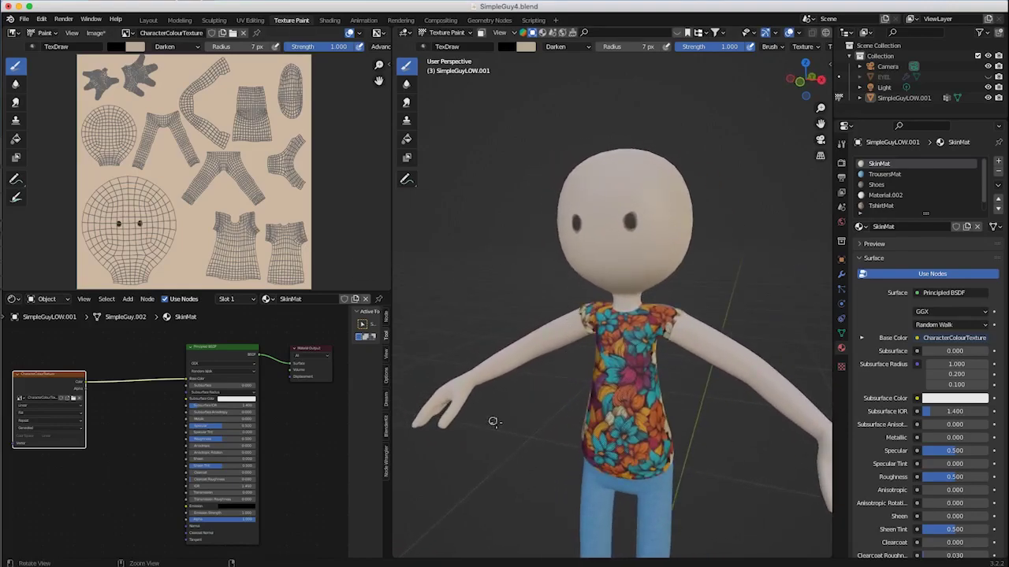
key(super+z)
key(super+z)
Step: Add an Ambient Occlusion node to the SkinMat material and place it above the CharacterColourTexture node
mouse_move(591, 336)
middle_down()
mouse_move(544, 331)
mouse_move(563, 342)
mouse_move(567, 400)
mouse_move(566, 354)
middle_up()
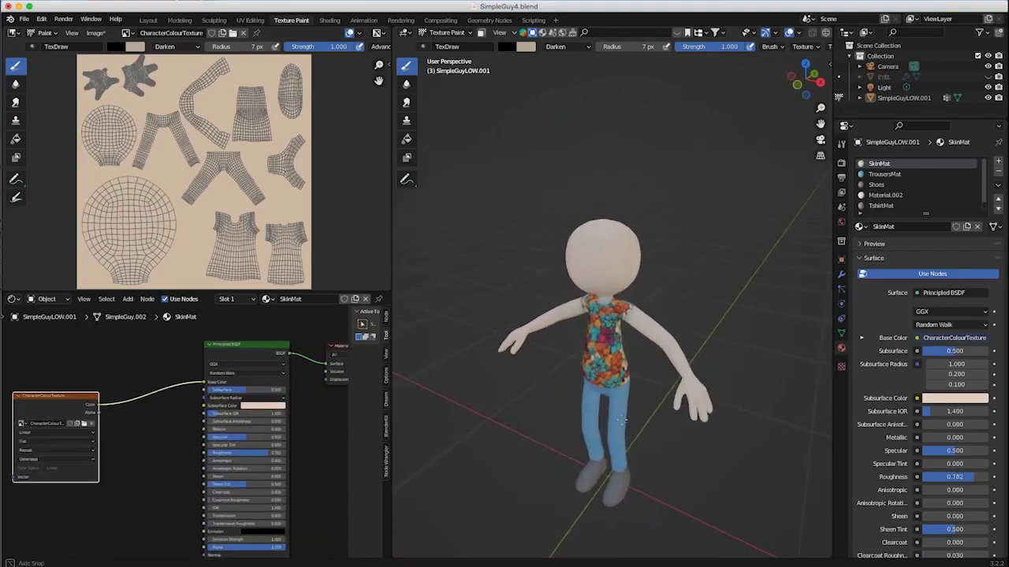
middle_drag(615, 410, 619, 415)
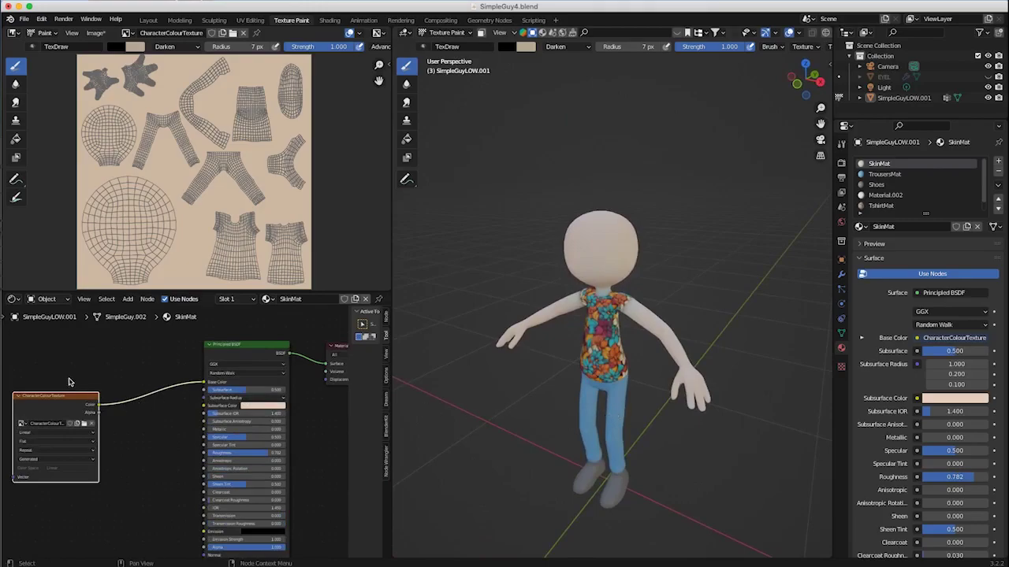
click(127, 299)
click(127, 314)
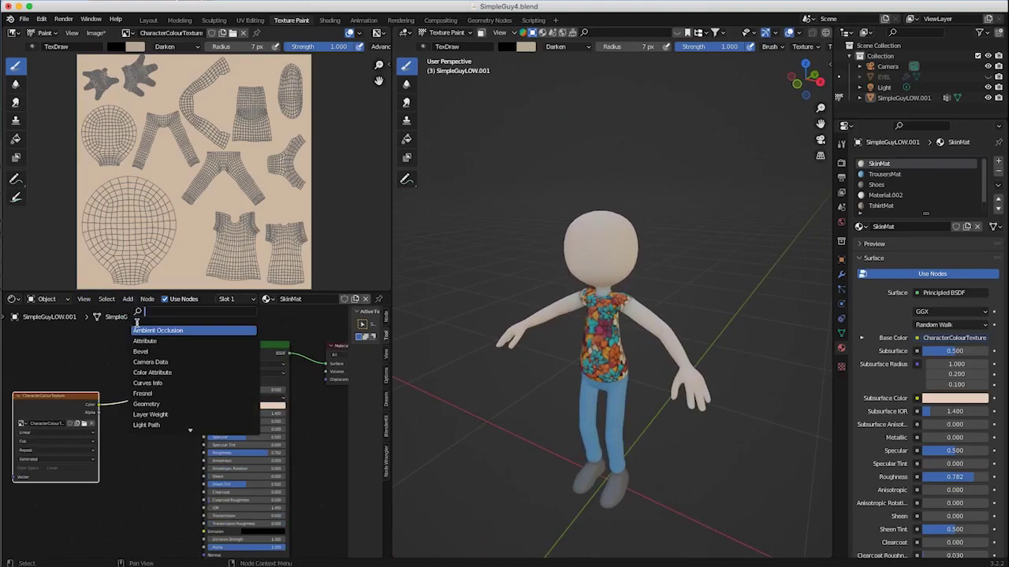
click(150, 331)
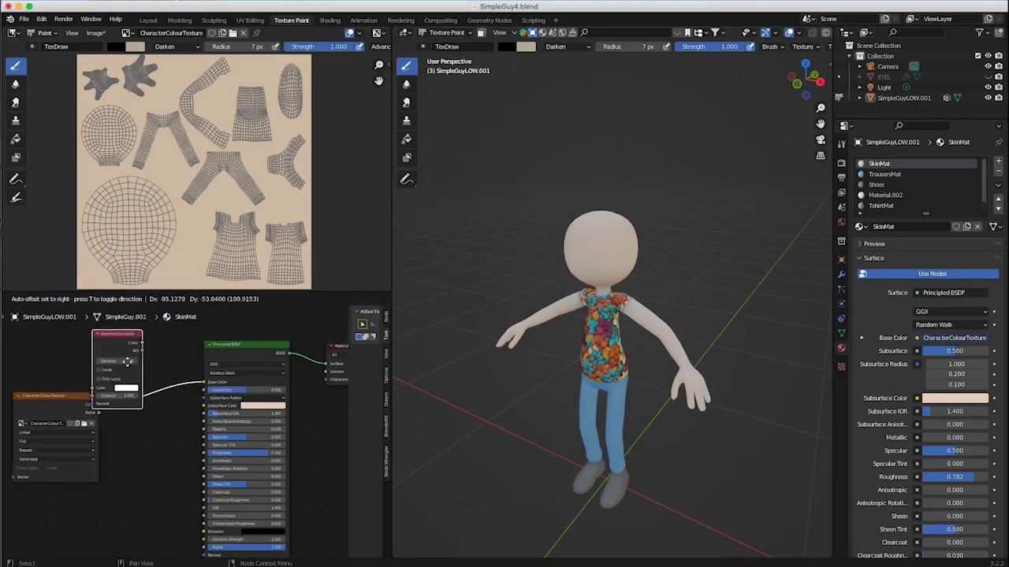
click(39, 332)
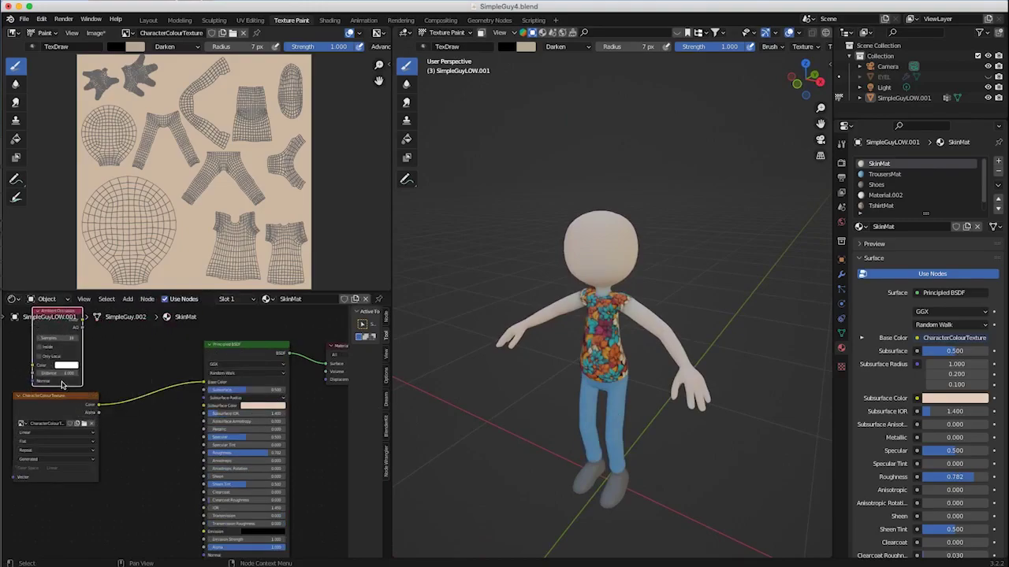
Step: Spread out the SkinMat nodes, leaving free space between the Ambient Occlusion node and the texture and Principled BSDF nodes
click(71, 403)
drag(72, 403, 73, 456)
drag(234, 348, 226, 384)
ctrl+middle_drag(148, 420, 59, 365)
drag(59, 365, 34, 347)
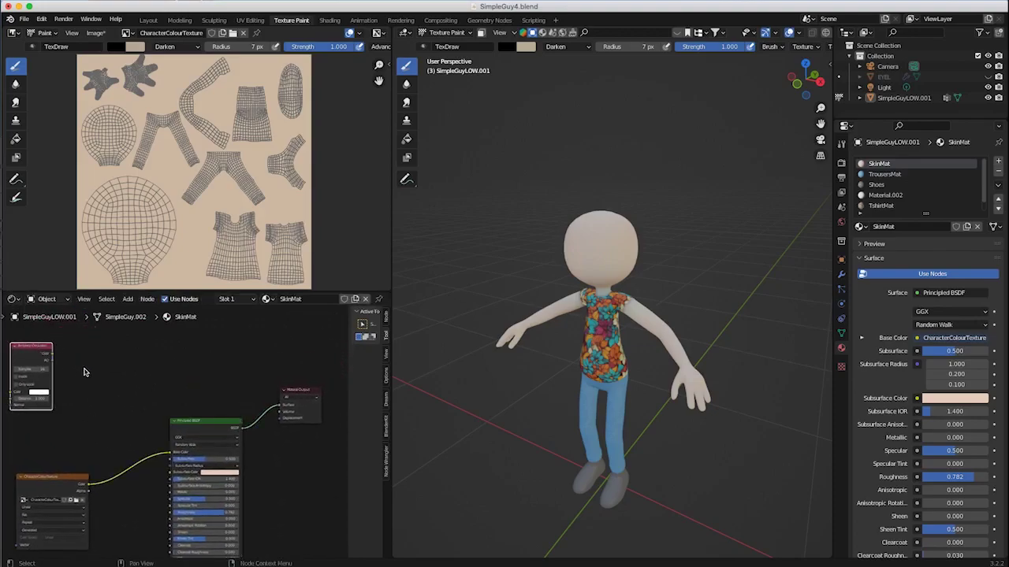
Step: Add a ColorRamp node beside the Ambient Occlusion node and connect the Ambient Occlusion Color output to its Fac input
ctrl+middle_drag(102, 388, 132, 388)
click(128, 300)
click(142, 312)
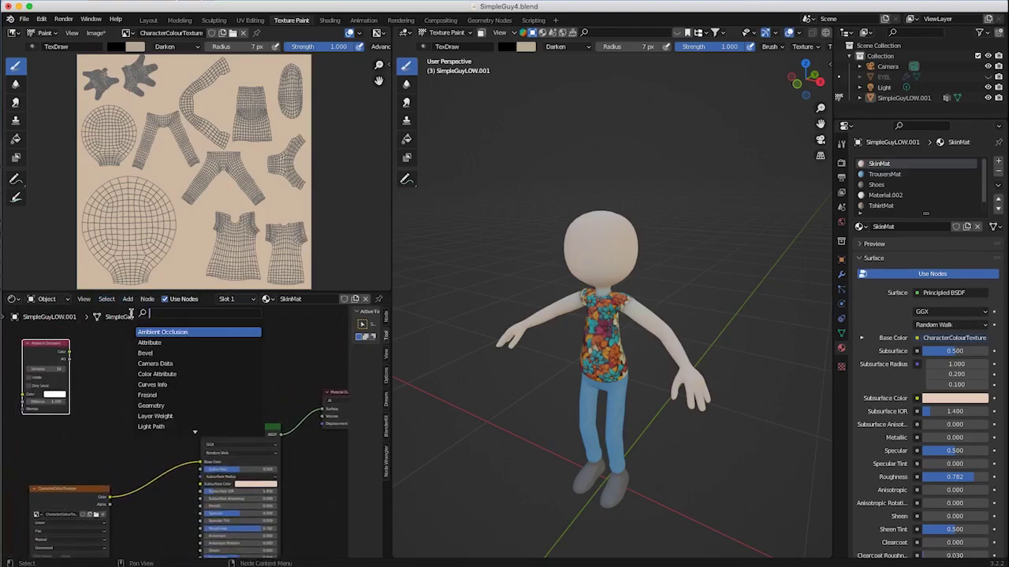
text(color)
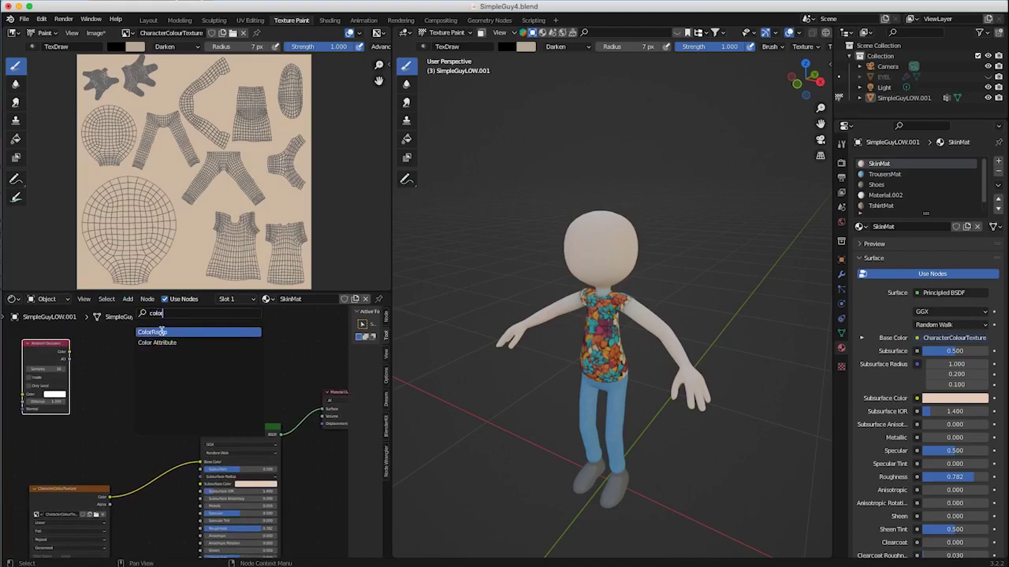
click(162, 332)
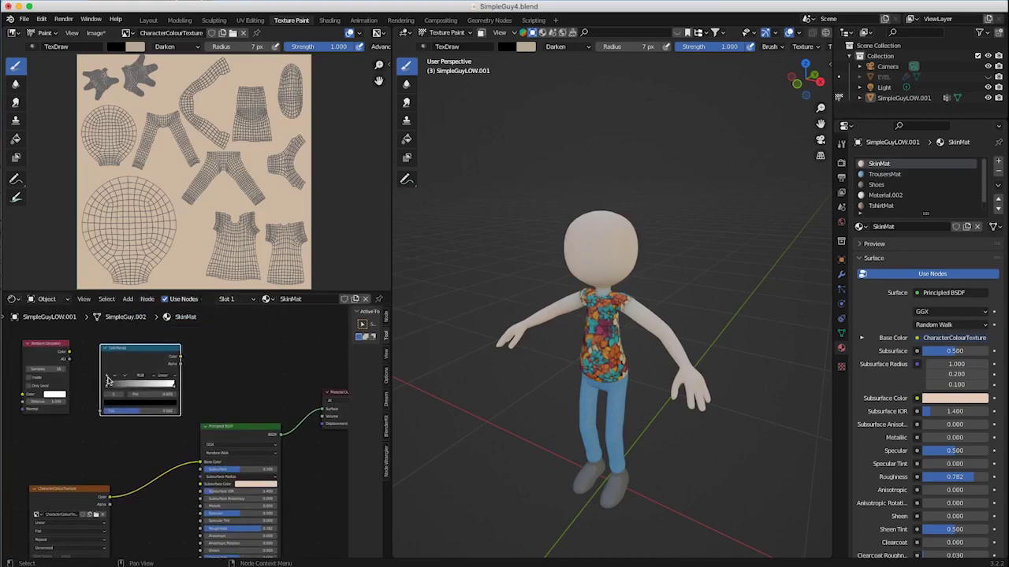
click(69, 355)
drag(69, 352, 103, 411)
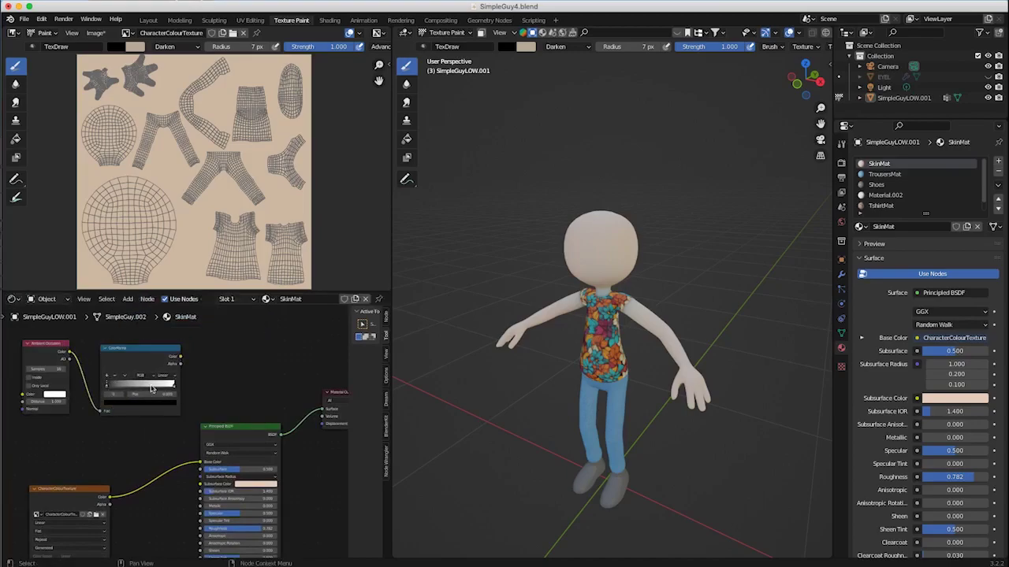
Step: Connect the ColorRamp's Color output directly to the Material Output's Surface to preview the occlusion on the skin
drag(181, 359, 325, 409)
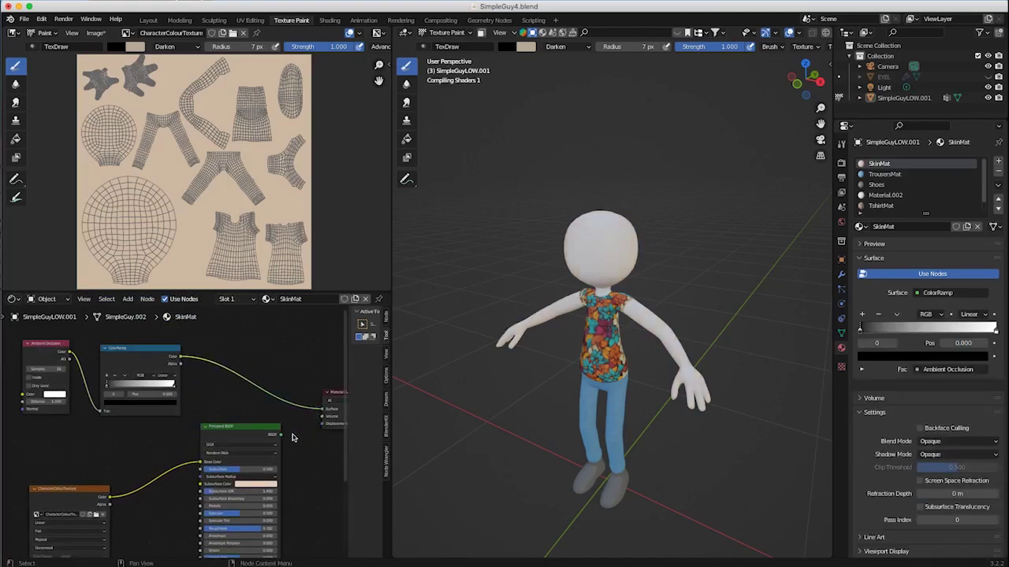
scroll(487, 307, up, 2)
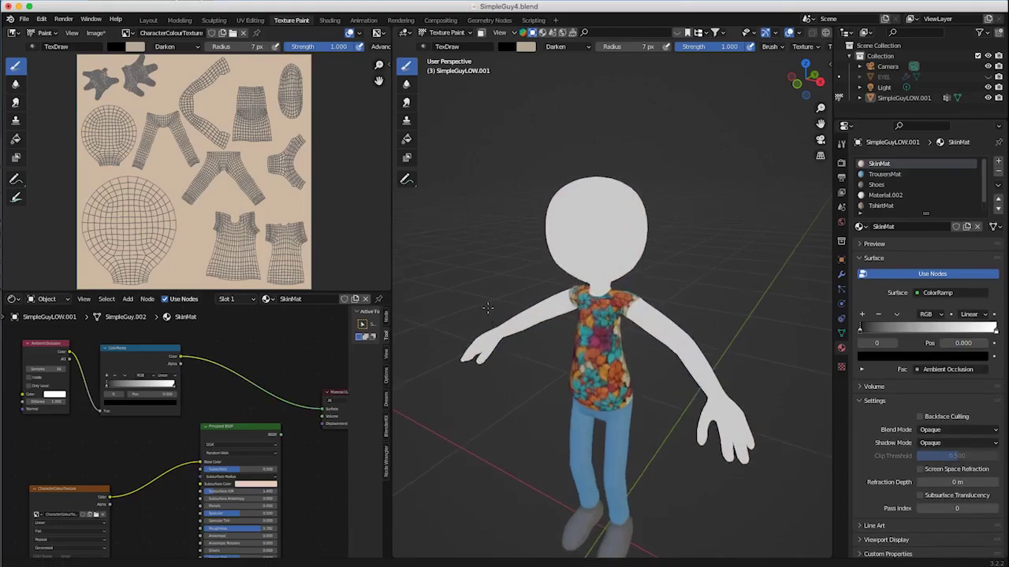
scroll(827, 208, up, 1)
Step: Enable Ambient Occlusion in the Eevee render settings and inspect its effect on the character
click(841, 178)
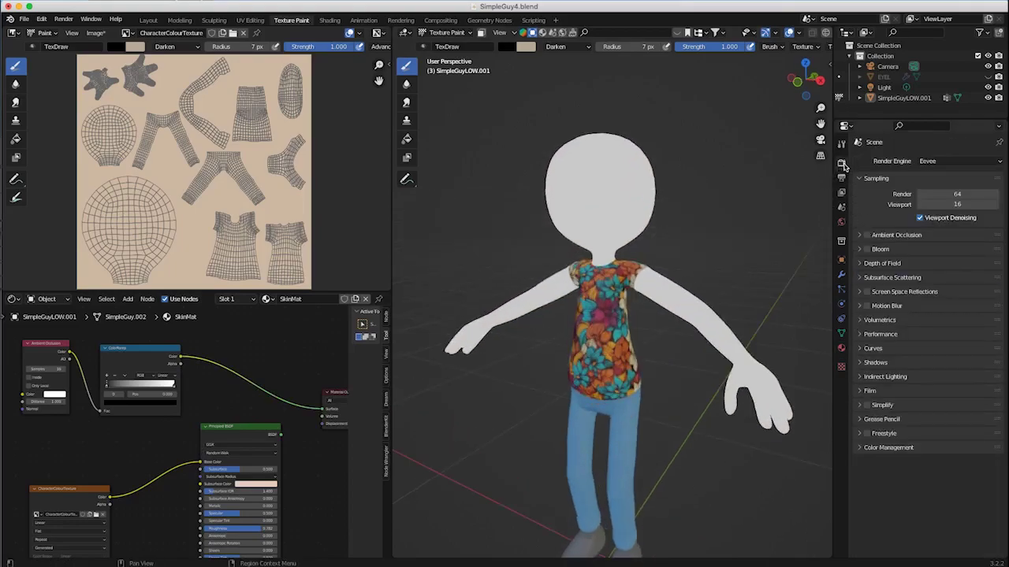
click(867, 235)
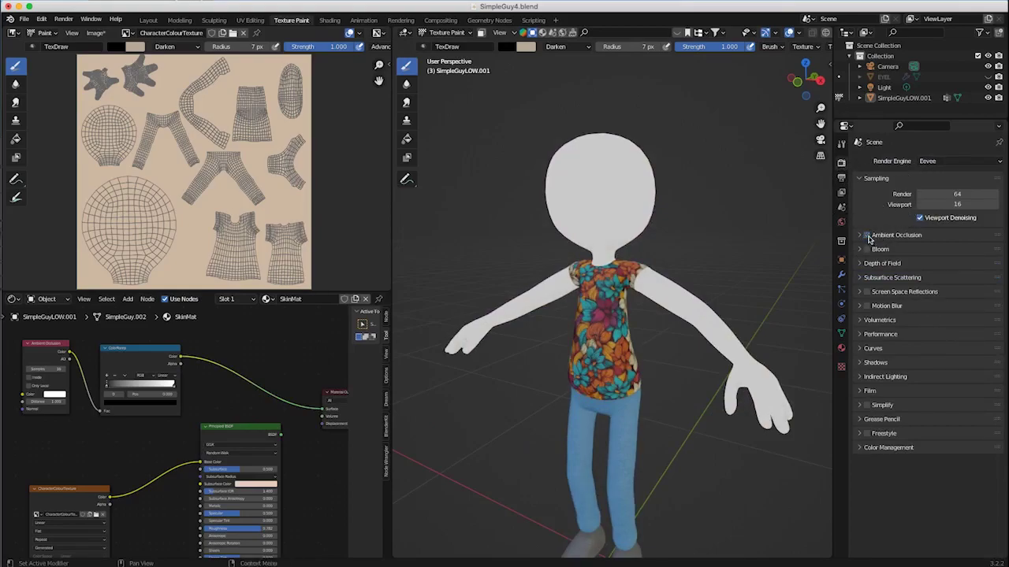
scroll(527, 302, up, 2)
ctrl+middle_drag(527, 302, 587, 276)
ctrl+middle_drag(642, 326, 655, 361)
middle_drag(684, 312, 653, 303)
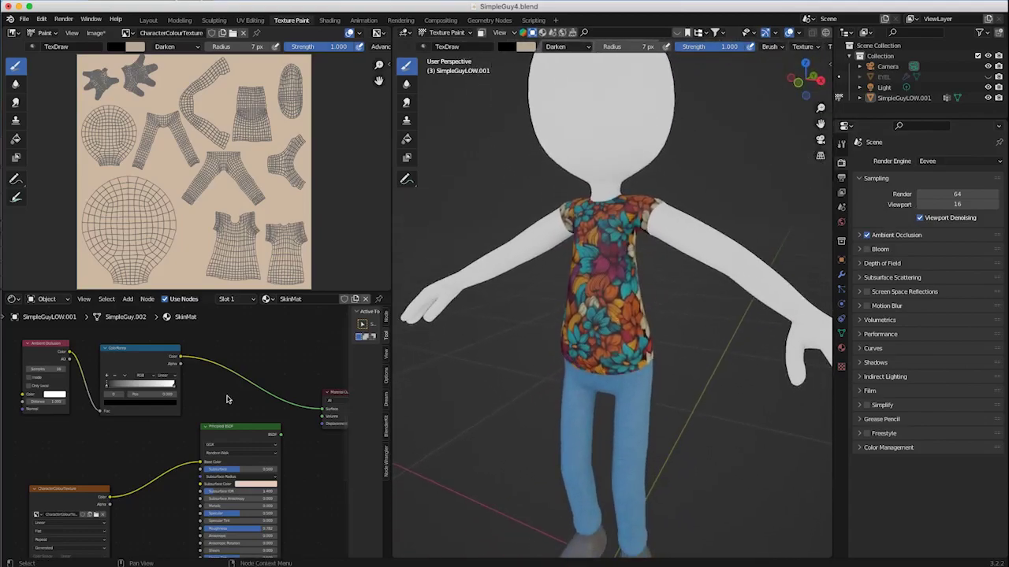
Step: Rearrange the SkinMat nodes and reconnect the Principled BSDF output to the Material Output's Surface
drag(231, 430, 243, 454)
drag(227, 458, 226, 461)
ctrl+middle_drag(236, 465, 276, 520)
drag(82, 370, 52, 352)
drag(136, 373, 107, 357)
drag(245, 450, 286, 415)
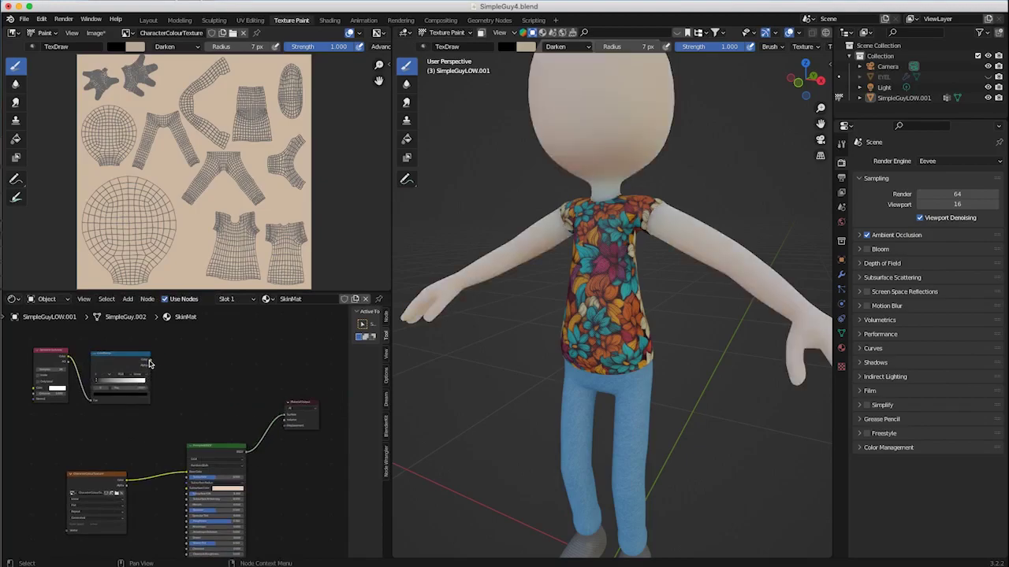
Step: Connect the ColorRamp's Color output to the Principled BSDF's Base Color and shift the ramp's black stop towards white
drag(150, 361, 187, 474)
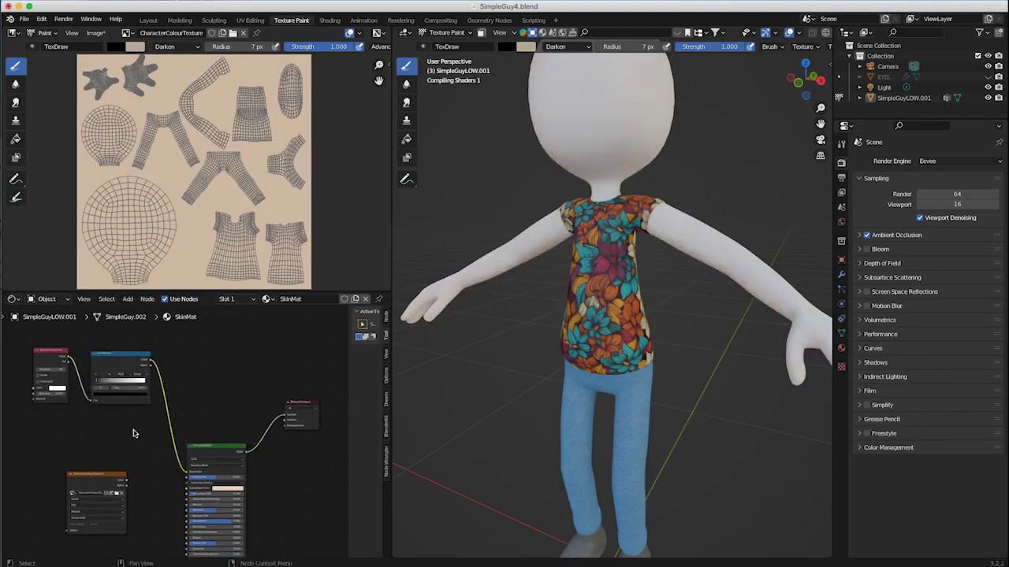
scroll(65, 368, up, 5)
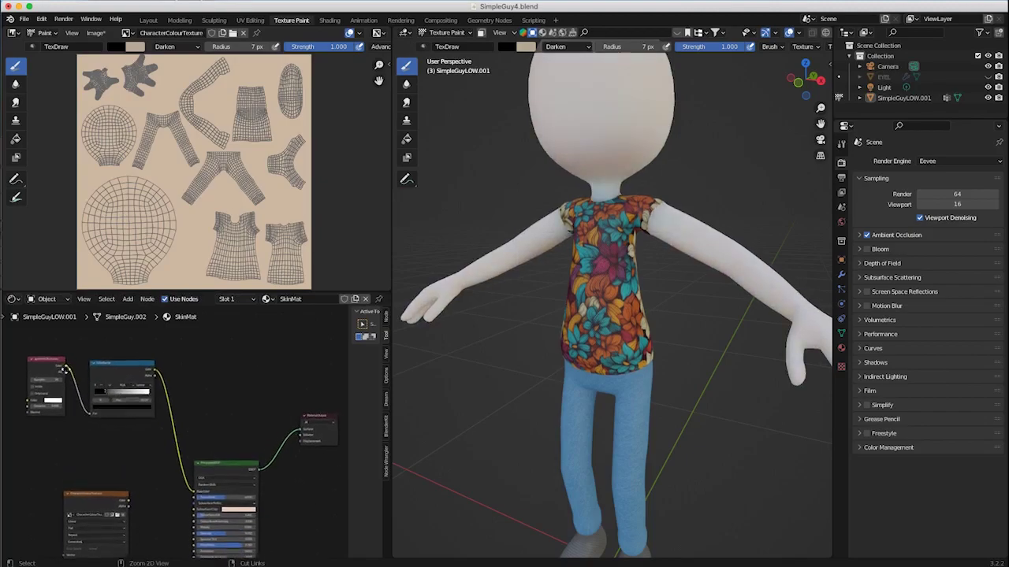
mouse_move(63, 380)
mouse_down()
mouse_move(143, 386)
mouse_move(136, 384)
mouse_up()
mouse_move(504, 395)
middle_down()
mouse_move(514, 403)
mouse_move(523, 390)
mouse_move(536, 419)
mouse_move(501, 409)
middle_up()
scroll(501, 409, up, 5)
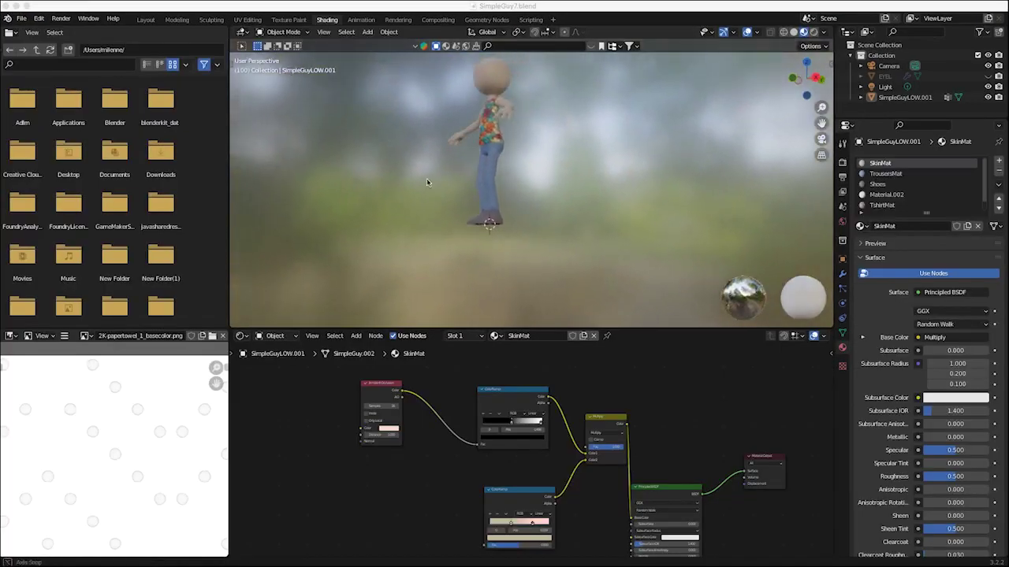
Step: Examine the character's UV islands and seams in the UV Editing workspace, and return to the SkinMat nodes in the Shading workspace
mouse_move(456, 217)
middle_down()
mouse_move(439, 210)
mouse_move(457, 225)
mouse_move(448, 233)
mouse_move(463, 236)
middle_up()
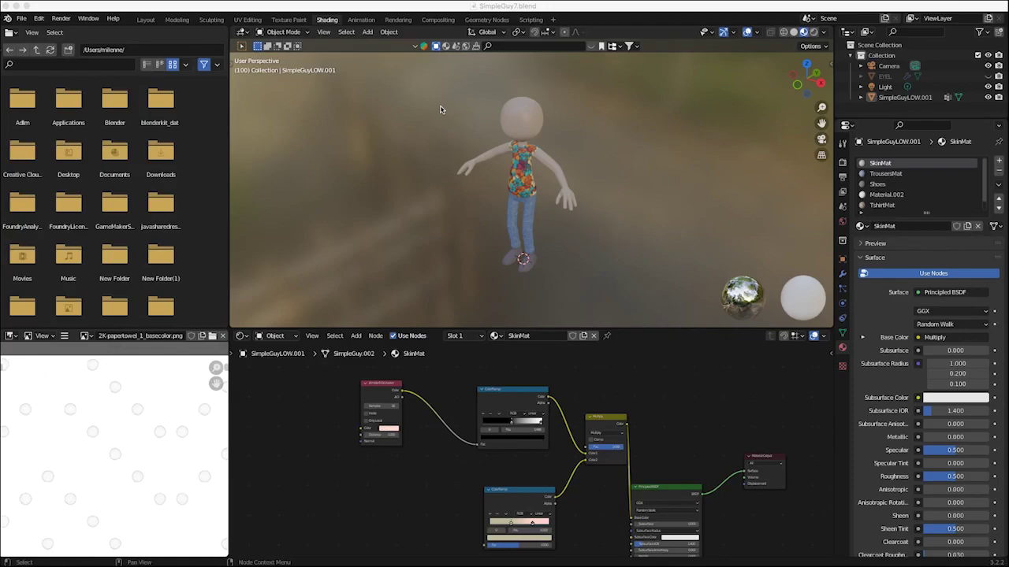
click(242, 21)
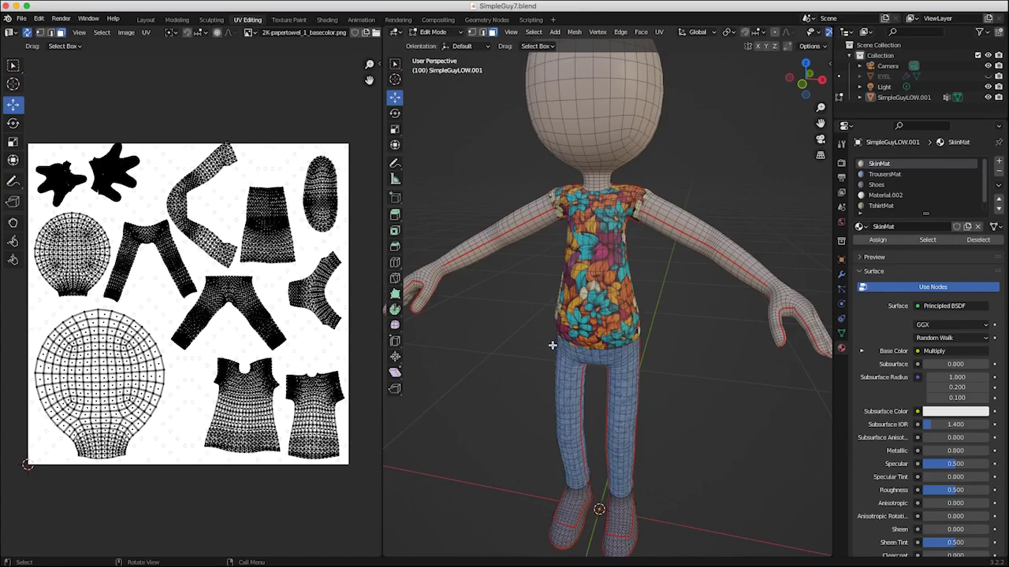
middle_drag(543, 372, 539, 330)
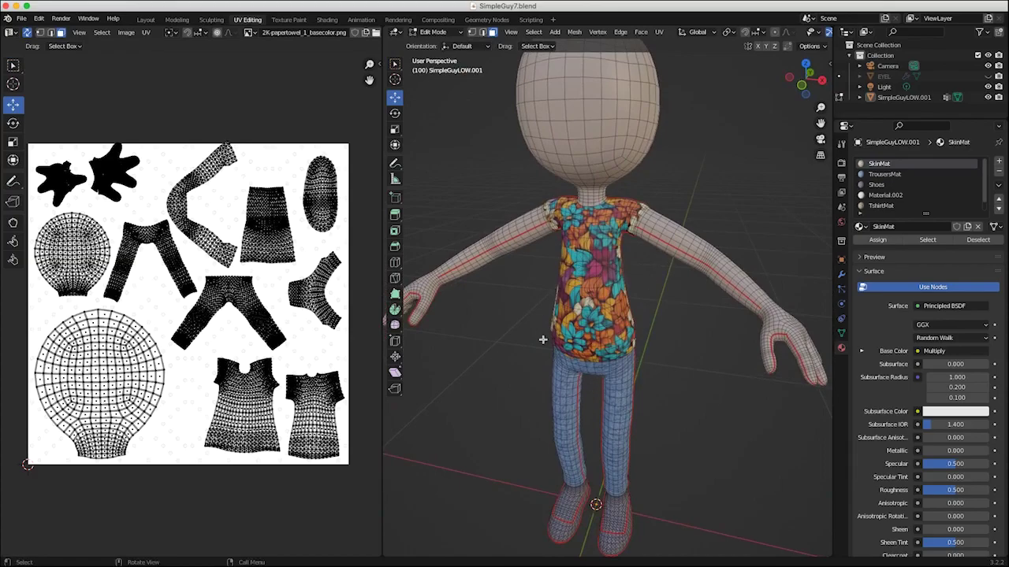
middle_drag(595, 353, 604, 379)
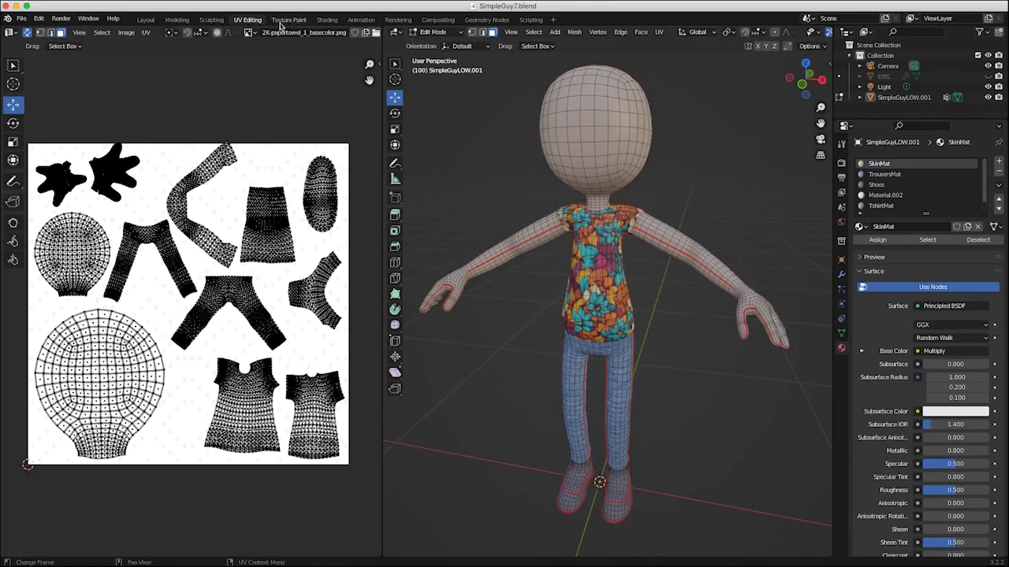
click(325, 20)
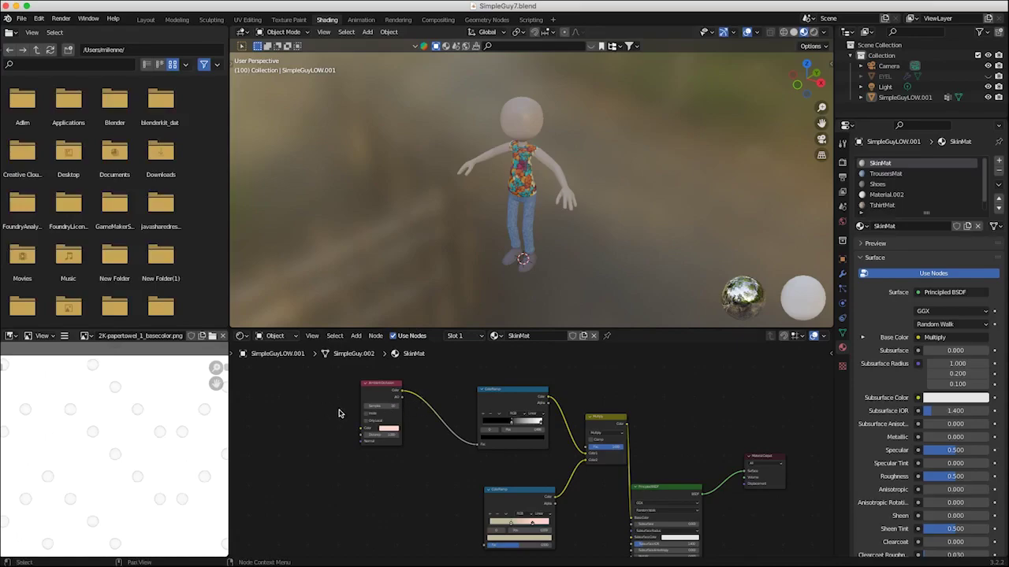
middle_drag(341, 420, 292, 412)
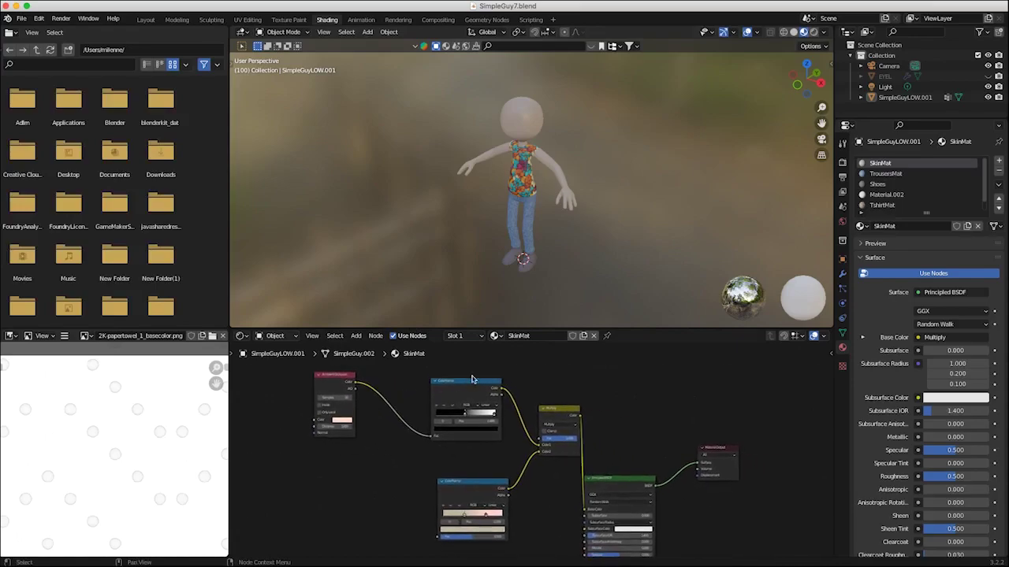
Step: Add an Image Texture node to the TshirtMat material in the empty area beside its fabric base colour texture
ctrl+middle_drag(590, 391, 556, 394)
click(884, 174)
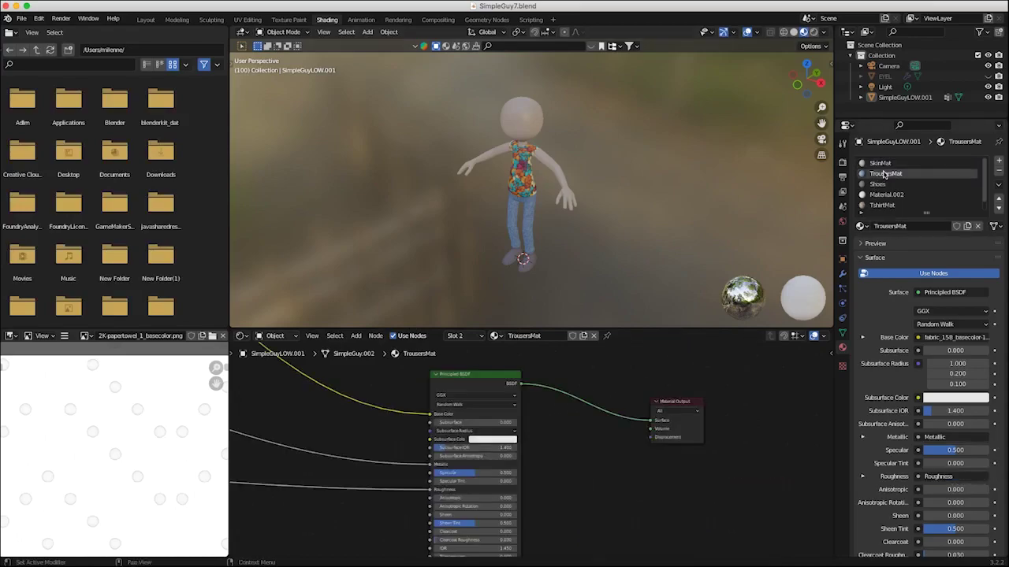
click(881, 164)
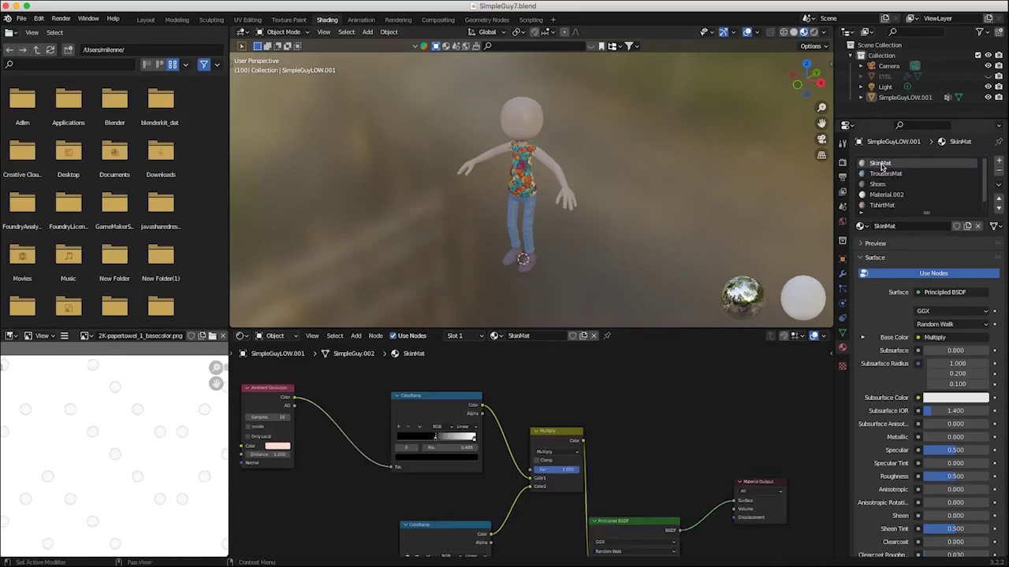
click(883, 206)
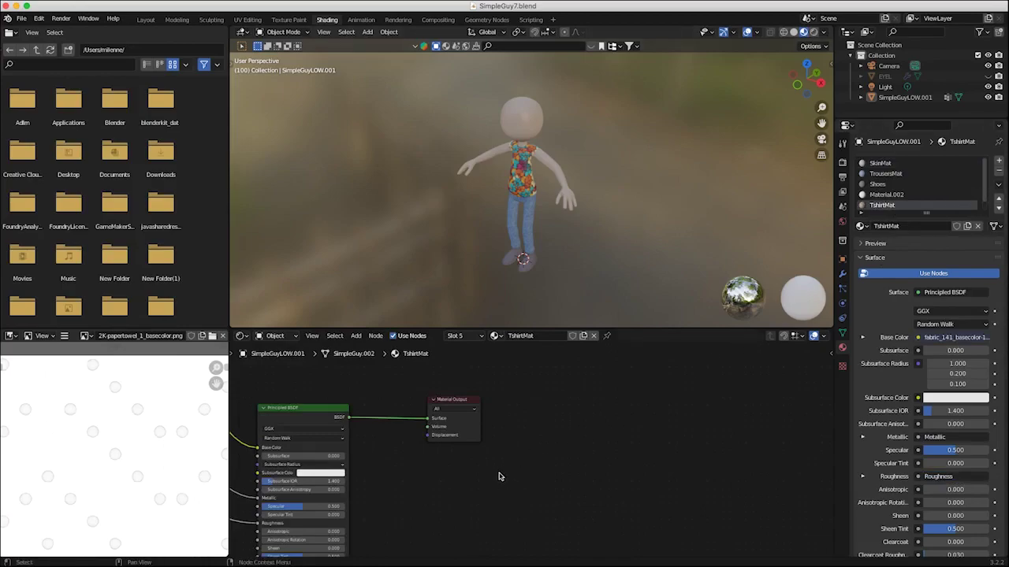
middle_drag(527, 478, 702, 543)
middle_drag(526, 459, 641, 517)
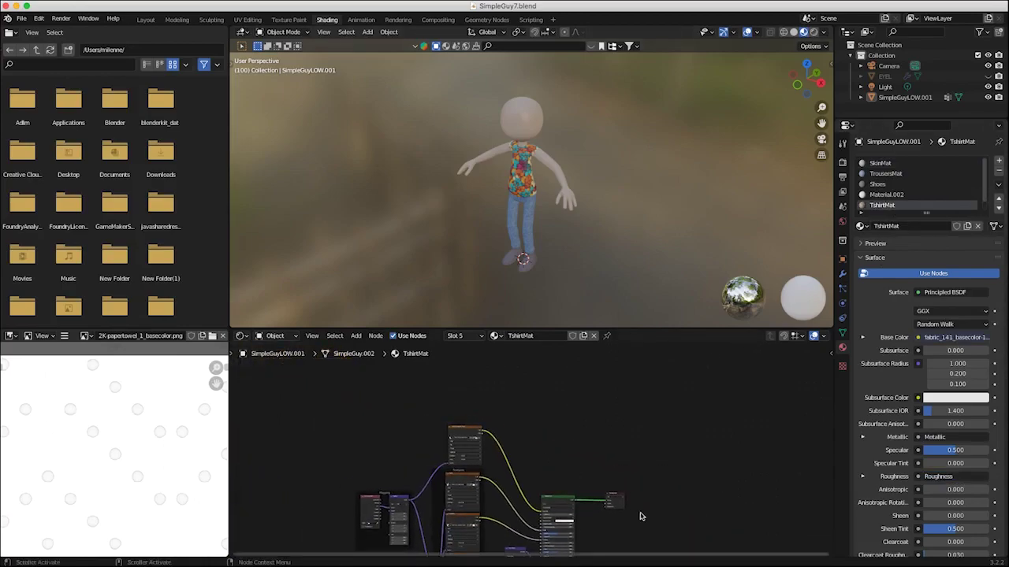
middle_drag(582, 467, 453, 360)
middle_drag(520, 401, 425, 338)
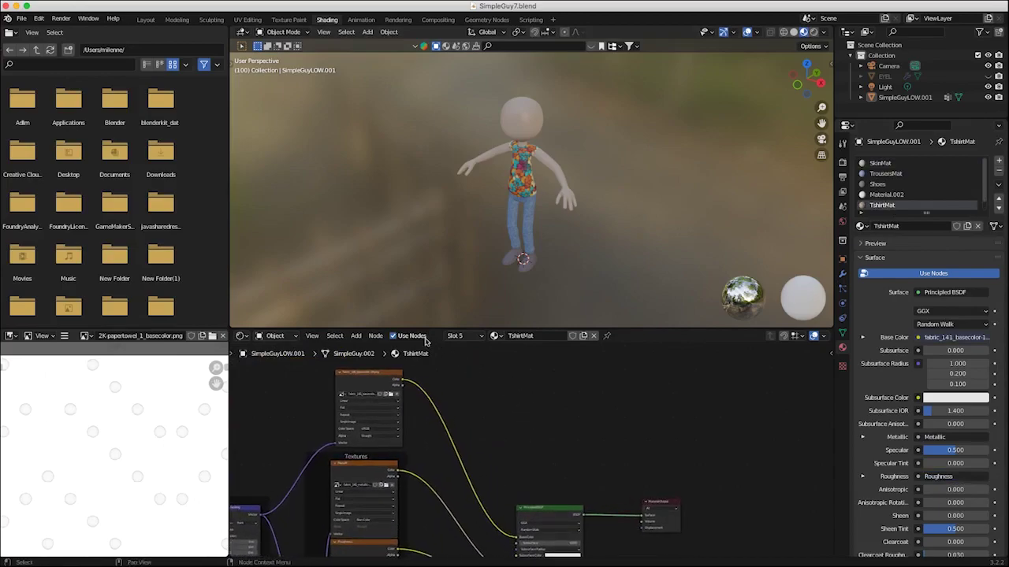
click(338, 339)
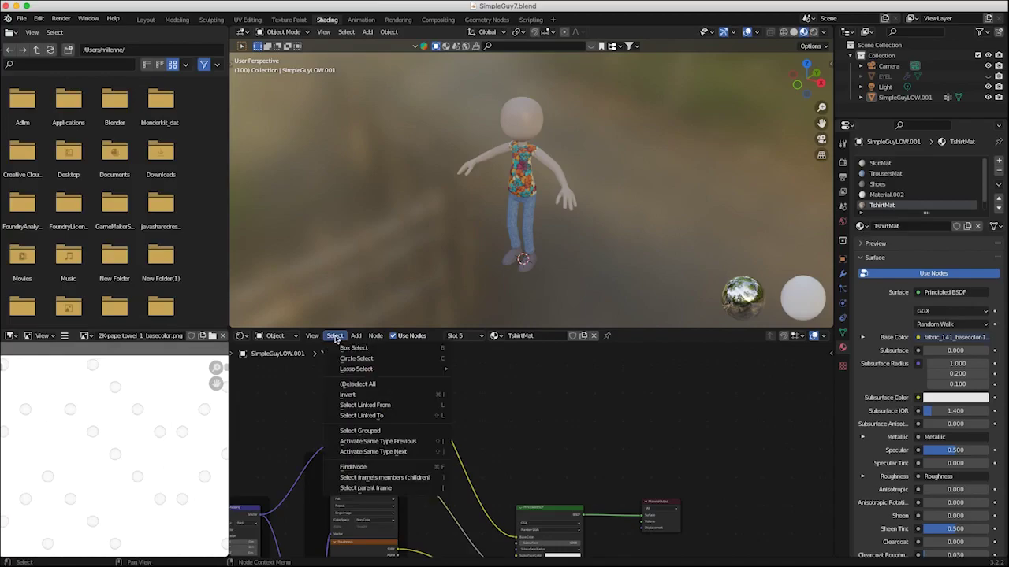
mouse_move(367, 397)
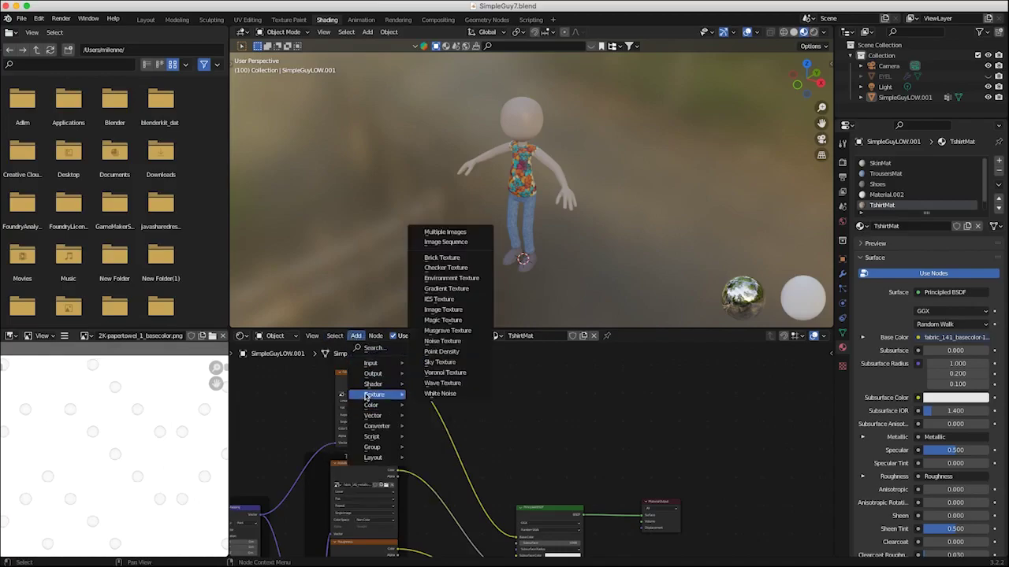
click(442, 310)
click(541, 410)
scroll(541, 410, up, 4)
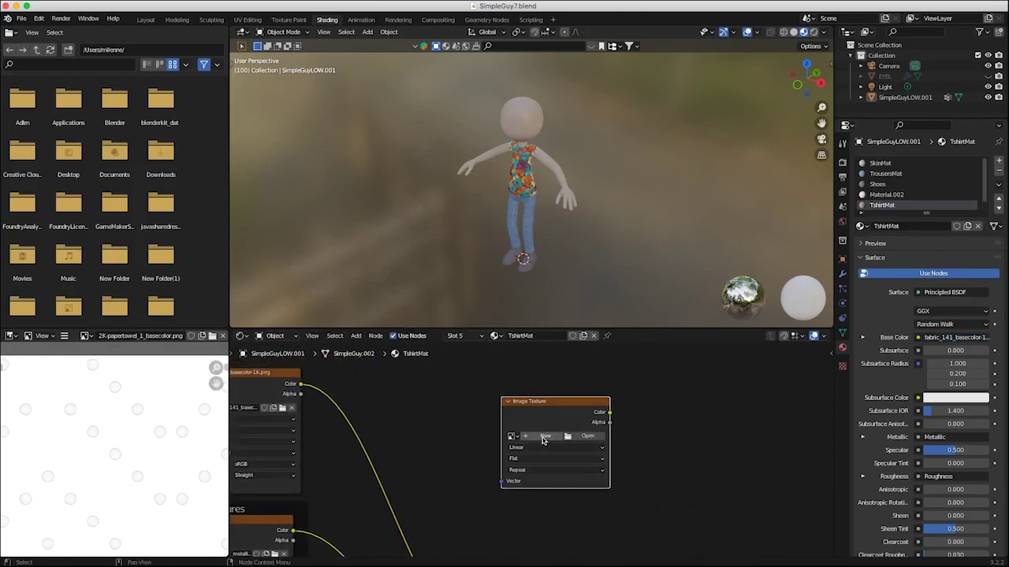
Step: Create a new image named ColourCharacterBake in the TshirtMat Image Texture node and reposition the node in the empty area
click(542, 438)
text(Colour)
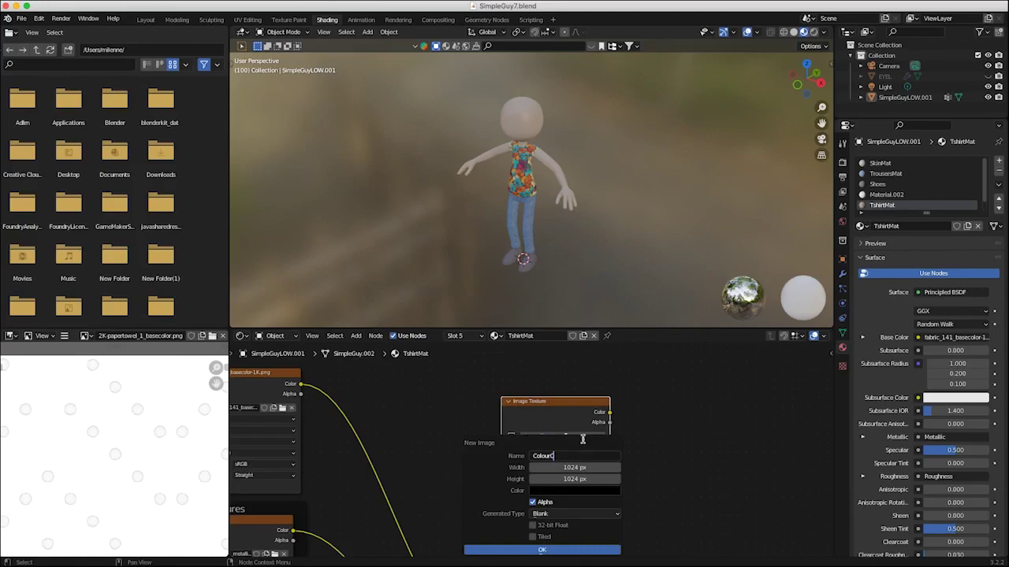
text(CharacterBake)
click(542, 549)
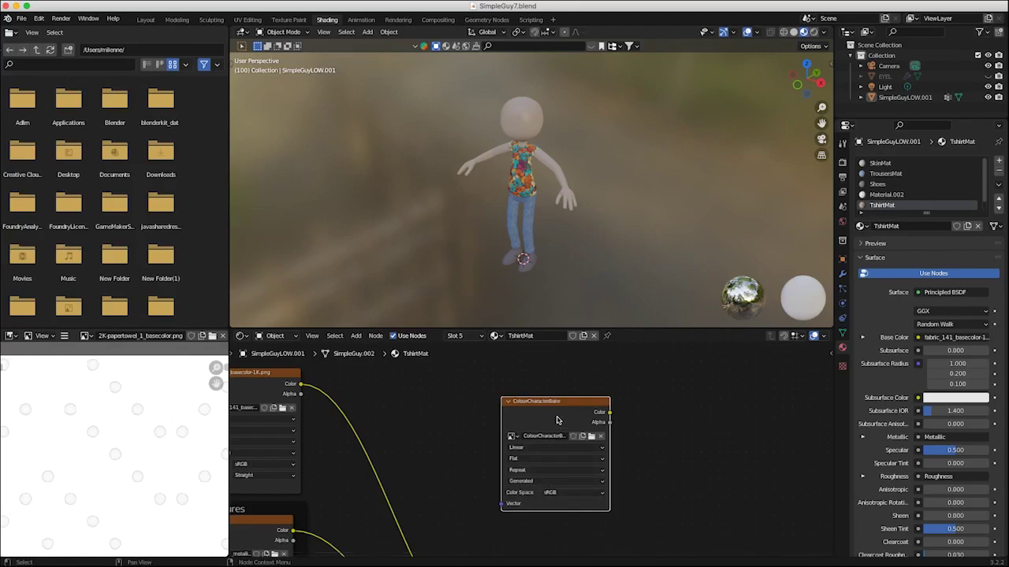
drag(557, 420, 527, 400)
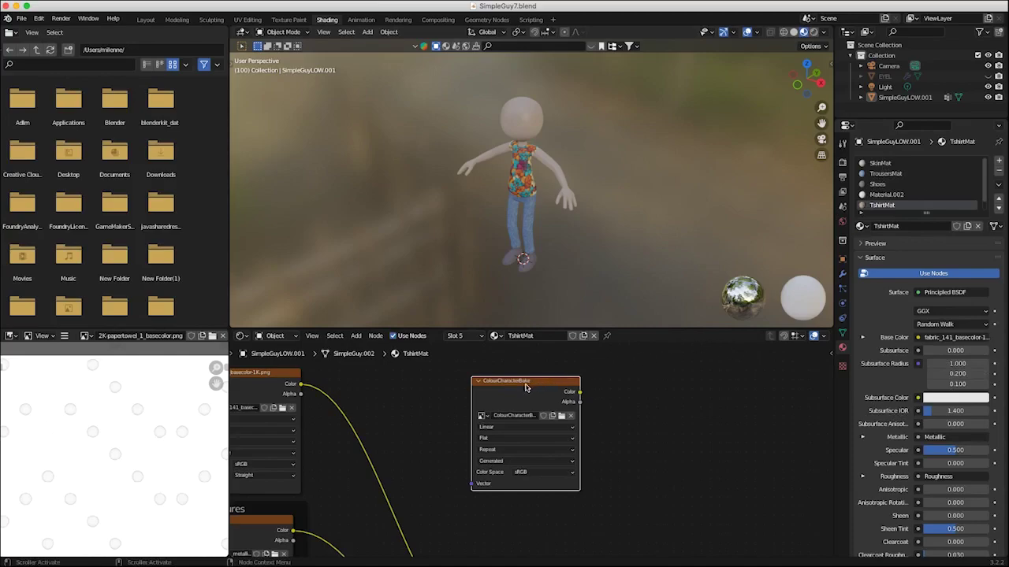
drag(517, 382, 513, 381)
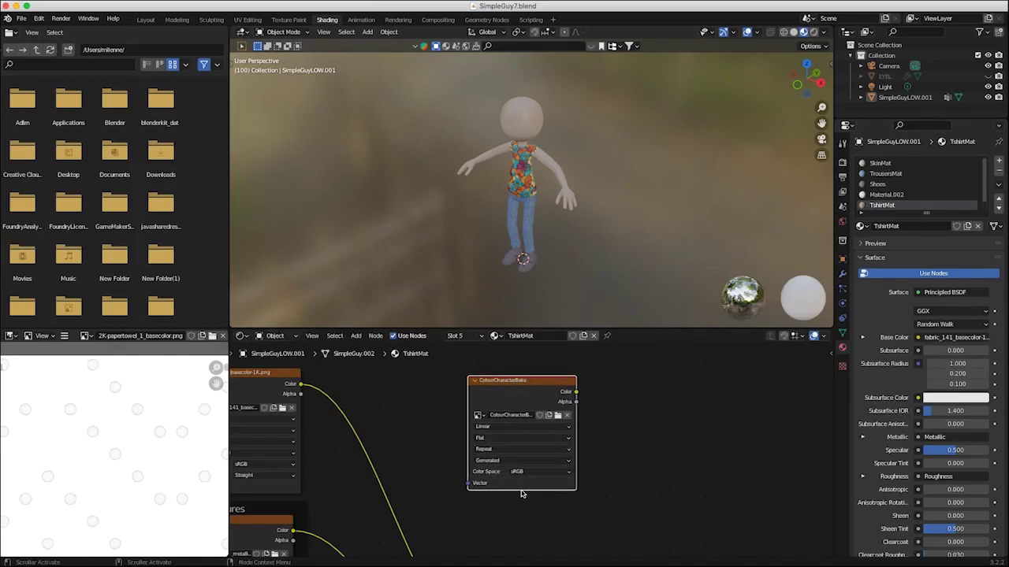
Step: Paste a copy of the ColourCharacterBake node into the Shoes material and place it unconnected above the Principled BSDF
click(878, 184)
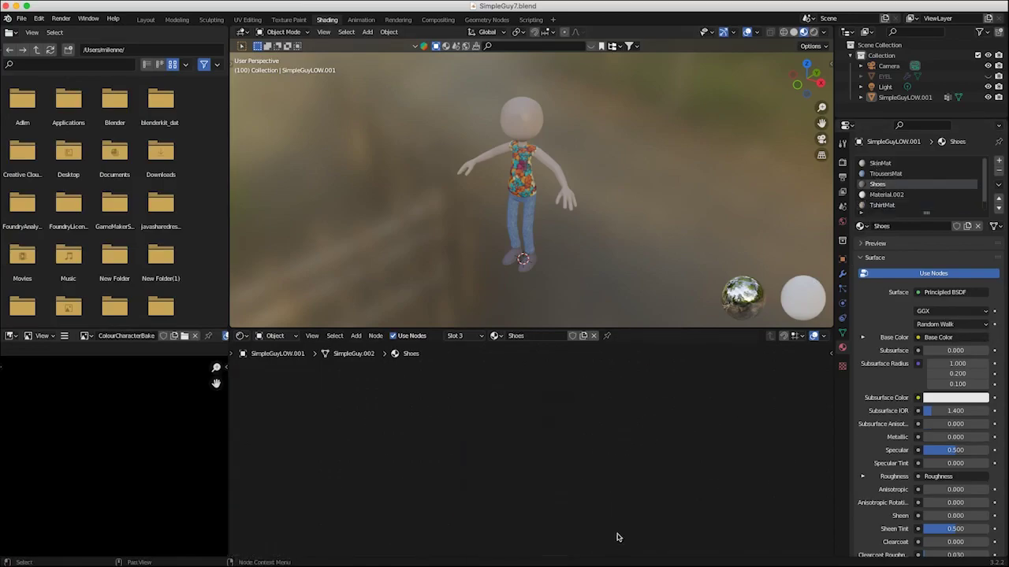
middle_drag(475, 442, 538, 450)
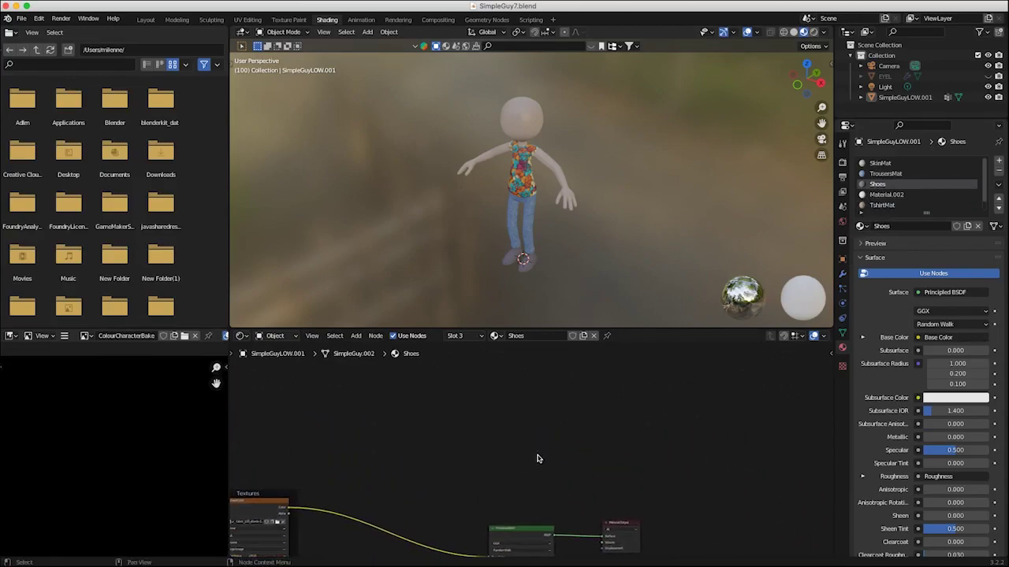
key(ctrl+v)
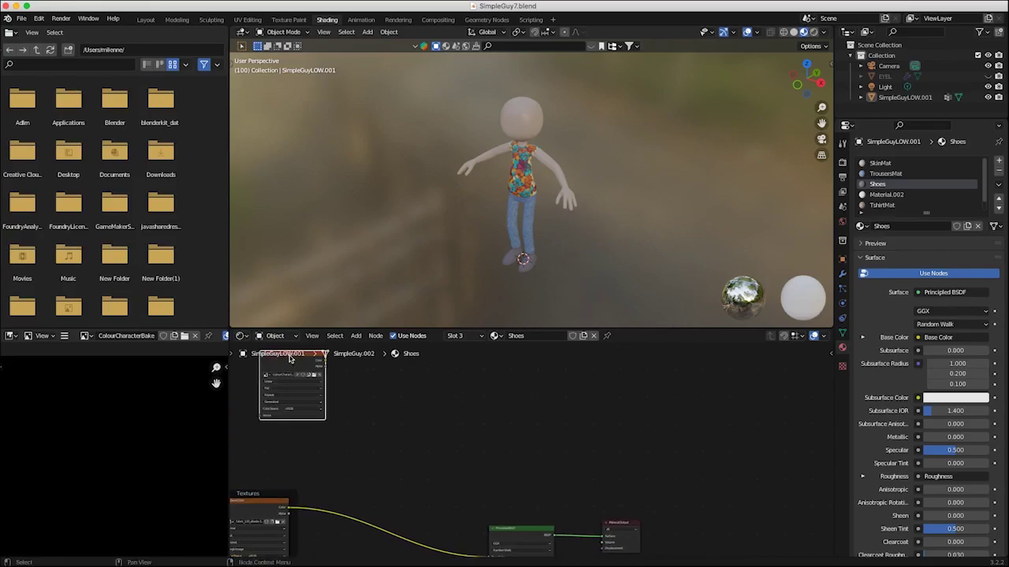
middle_drag(327, 379, 344, 396)
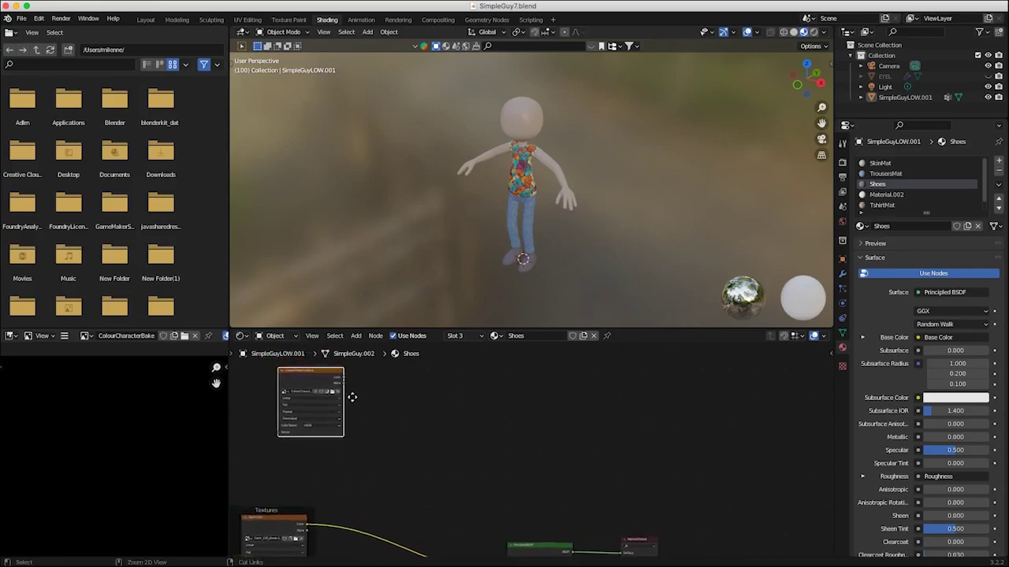
drag(319, 385, 586, 423)
scroll(589, 450, down, 3)
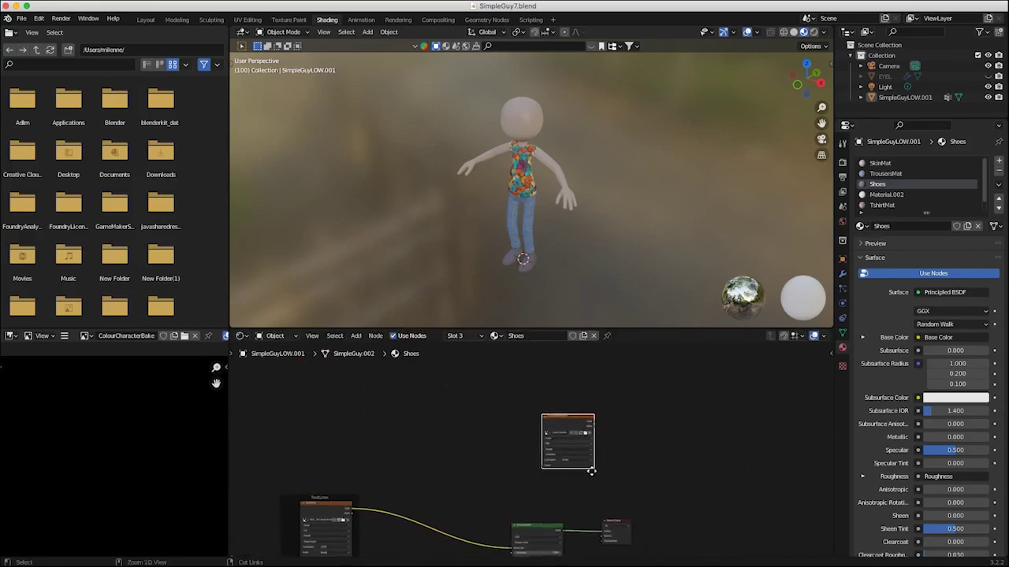
middle_drag(561, 454, 527, 433)
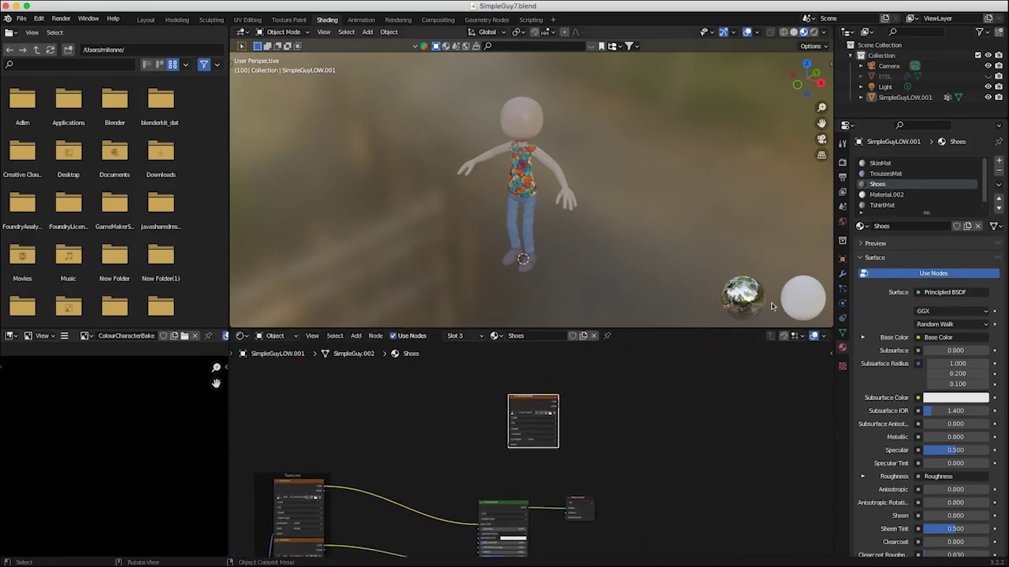
Step: Paste a copy of the ColourCharacterBake node into the TrousersMat material and place it clear of the other nodes
click(880, 176)
middle_drag(451, 403, 590, 494)
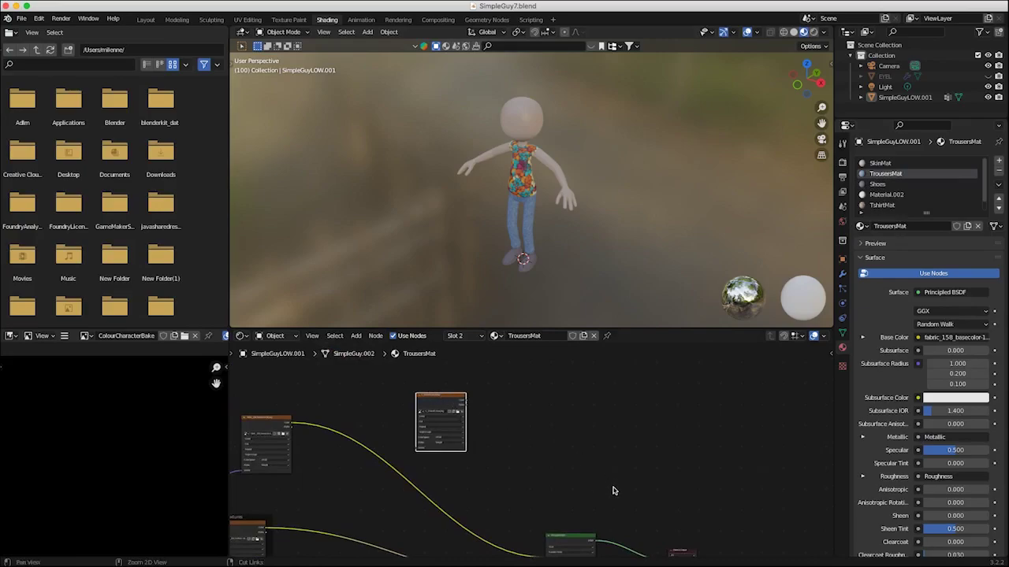
key(ctrl+v)
drag(488, 461, 648, 405)
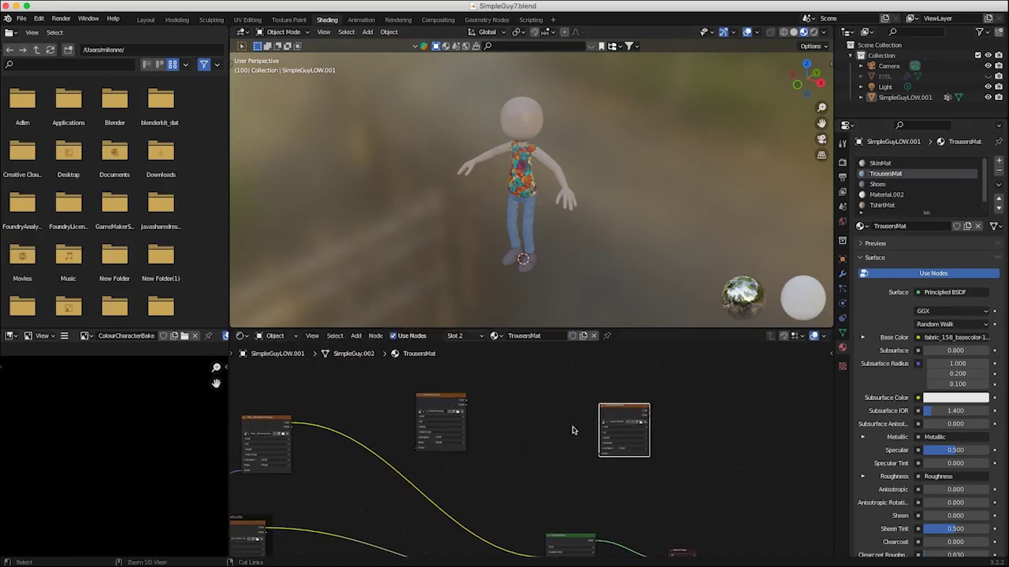
Step: Delete the old C_BakedColour.png node from TrousersMat and move the ColourCharacterBake node towards its place
ctrl+middle_drag(574, 430, 436, 464)
click(370, 402)
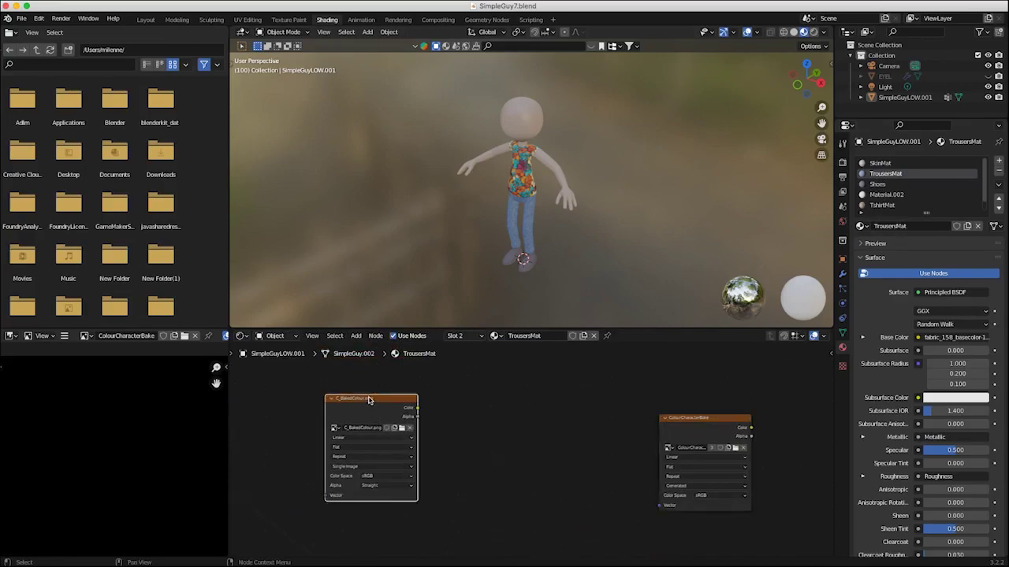
key(x)
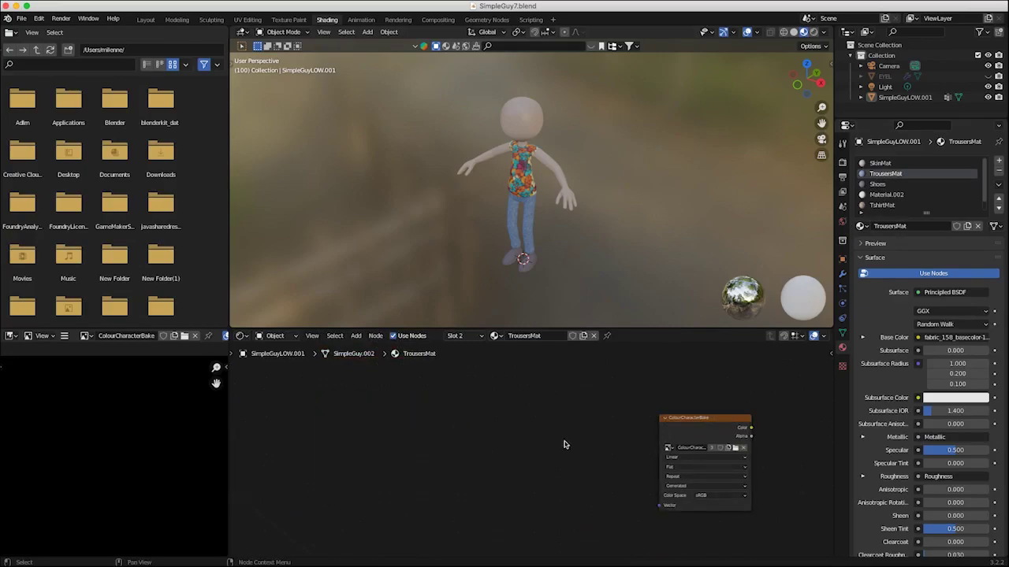
drag(702, 418, 547, 390)
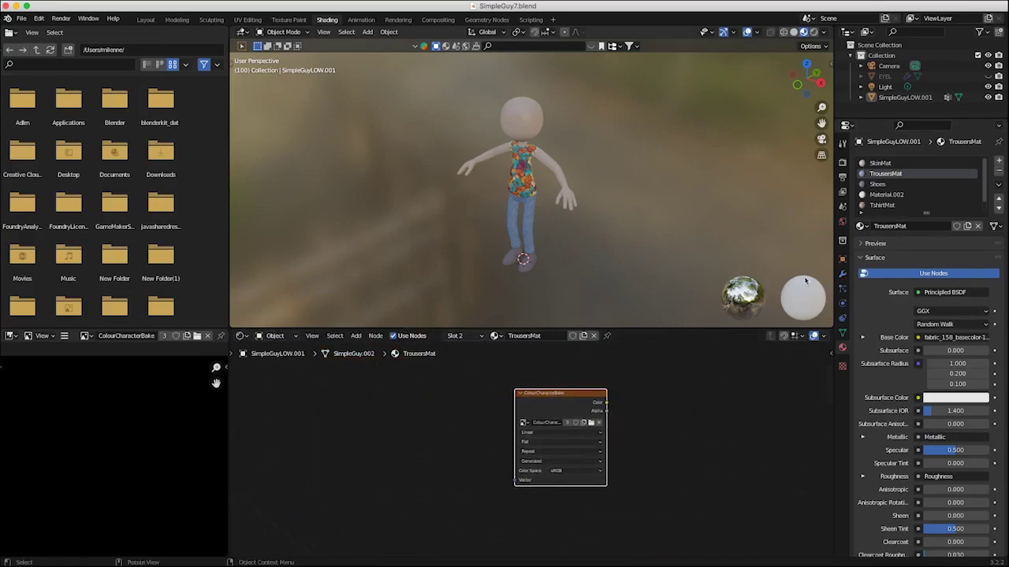
Step: Paste a copy of the ColourCharacterBake node into the SkinMat material and place it unconnected above the Material Output
click(880, 163)
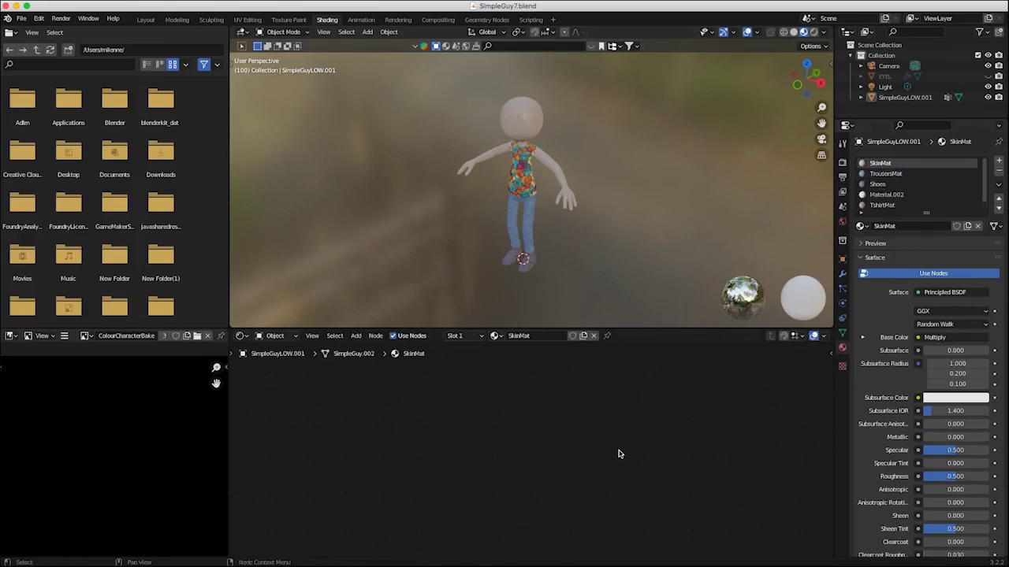
key(ctrl+v)
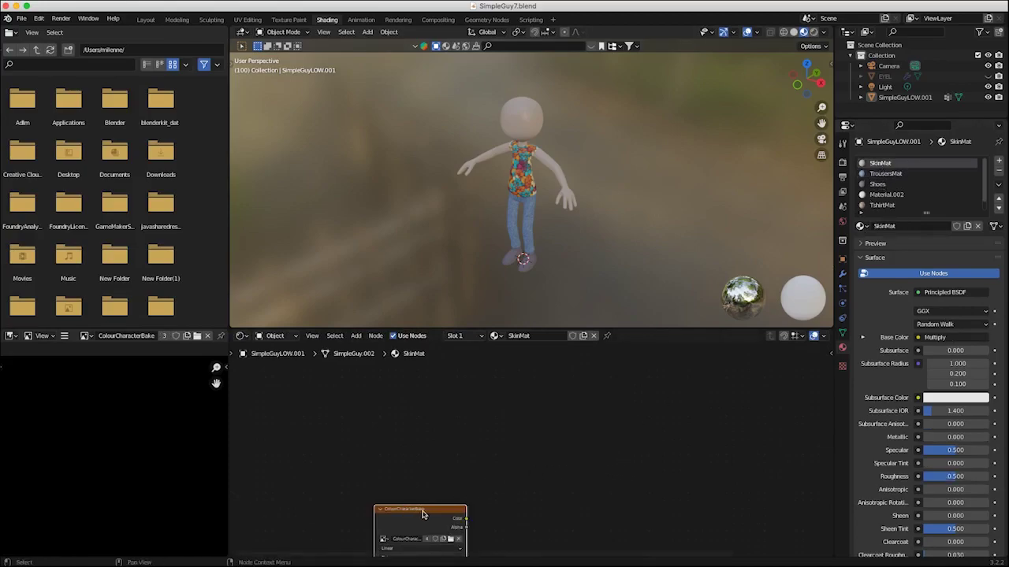
drag(423, 515, 561, 383)
mouse_move(556, 431)
middle_down()
mouse_move(648, 497)
mouse_move(575, 429)
middle_up()
ctrl+middle_drag(574, 429, 597, 545)
middle_drag(594, 454, 521, 417)
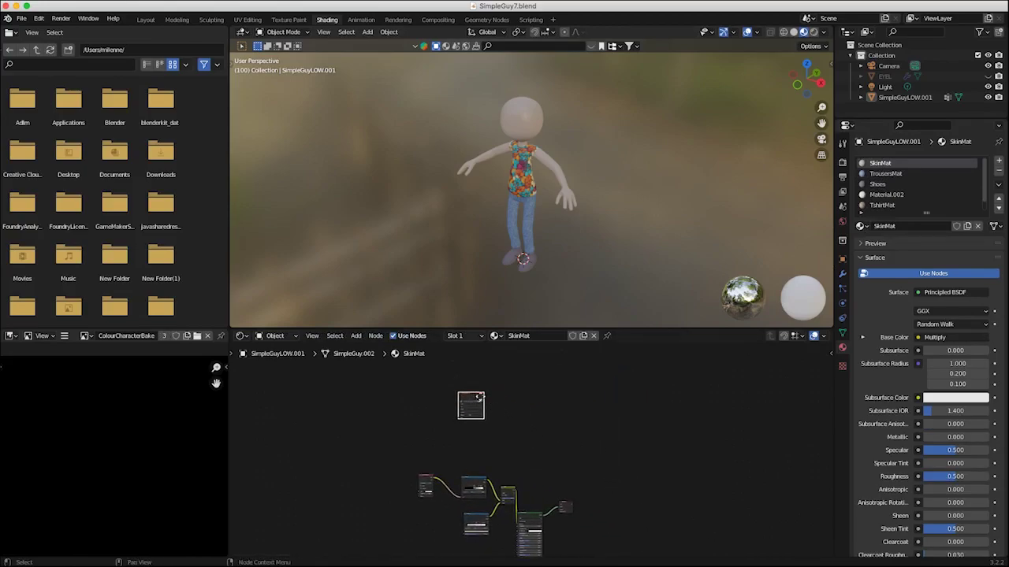
drag(480, 397, 572, 450)
ctrl+middle_drag(447, 370, 522, 443)
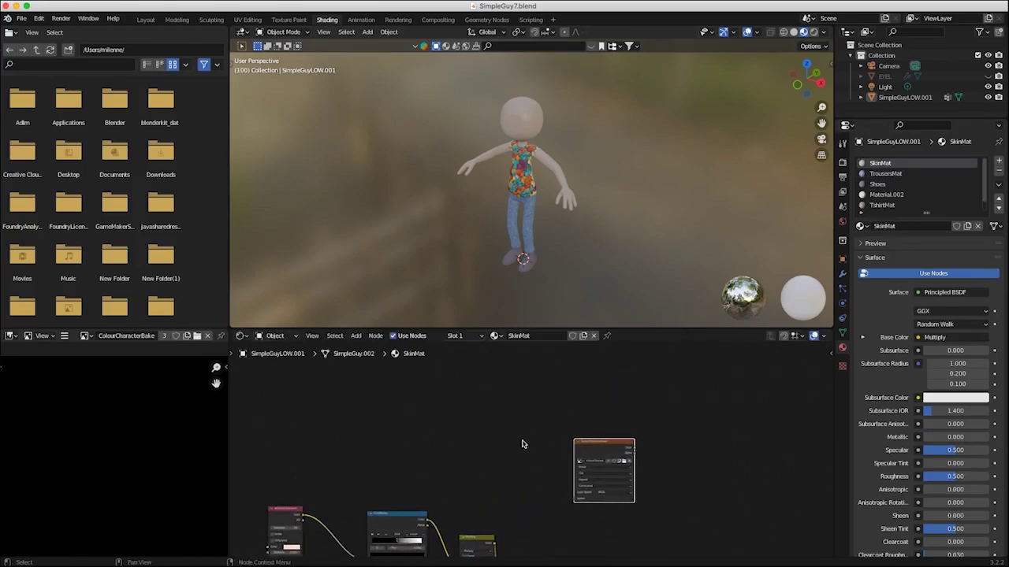
middle_drag(560, 473, 458, 394)
middle_drag(538, 451, 548, 435)
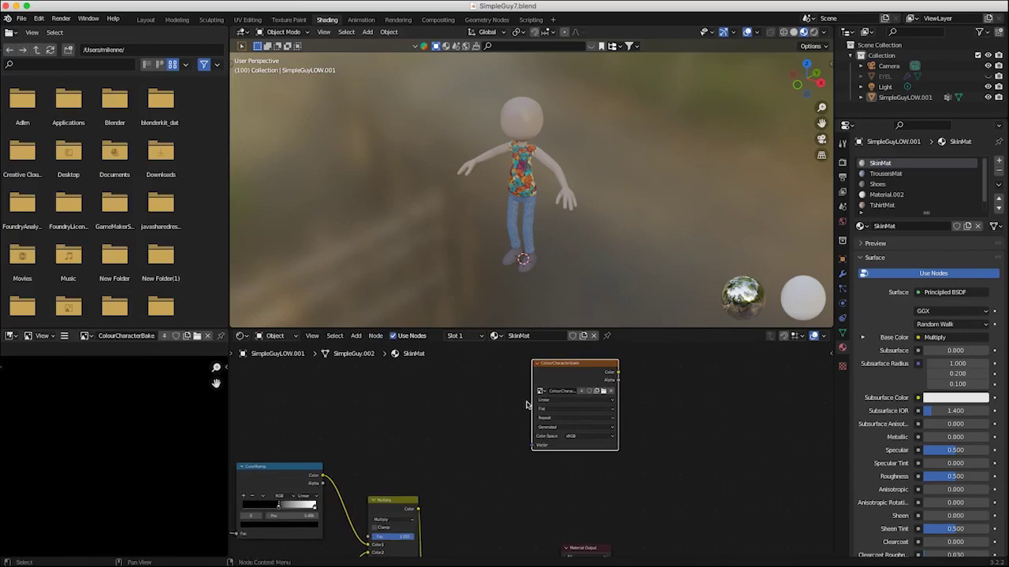
drag(566, 366, 540, 376)
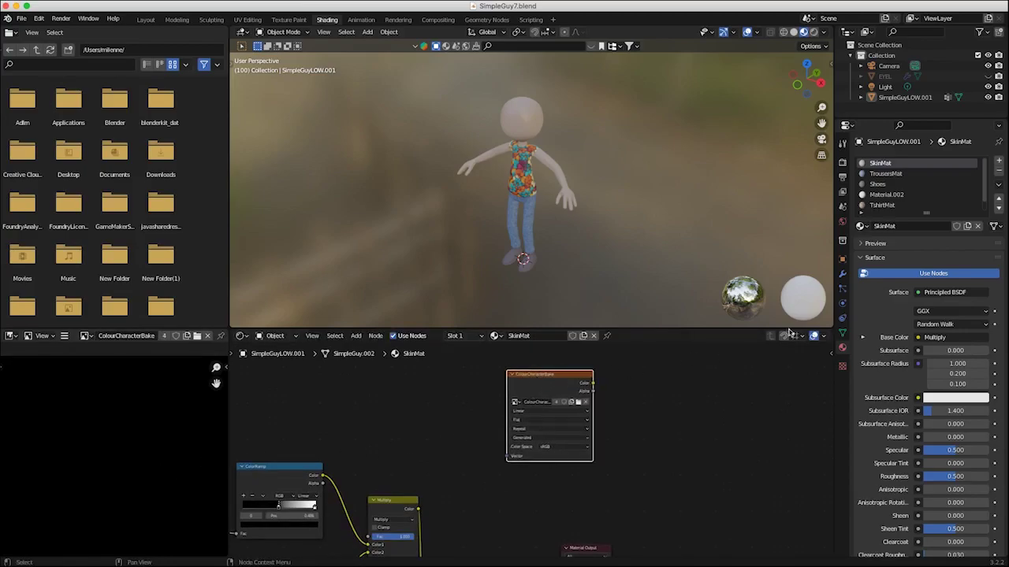
Step: Switch the scene's render engine to Cycles
click(842, 162)
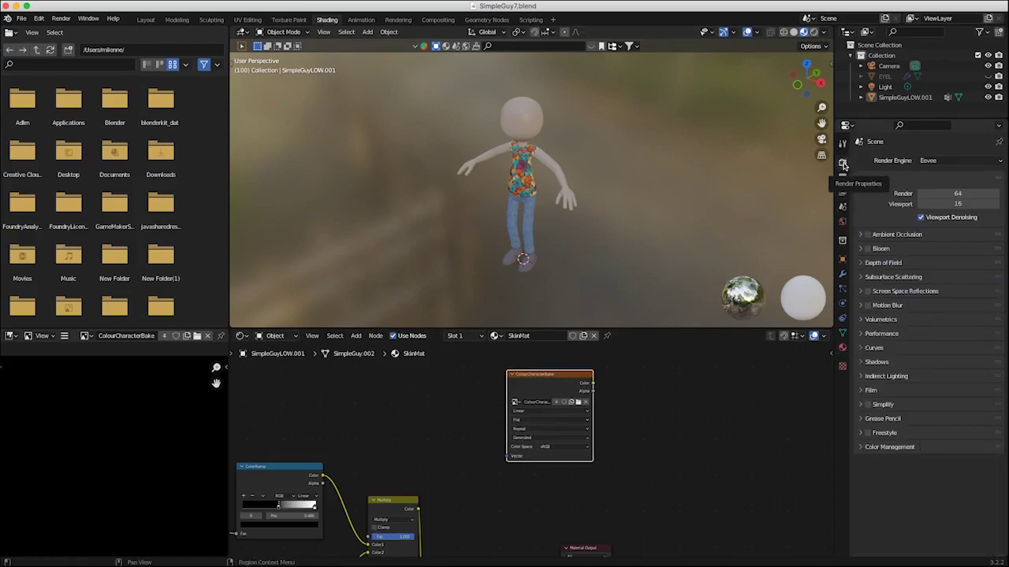
click(927, 161)
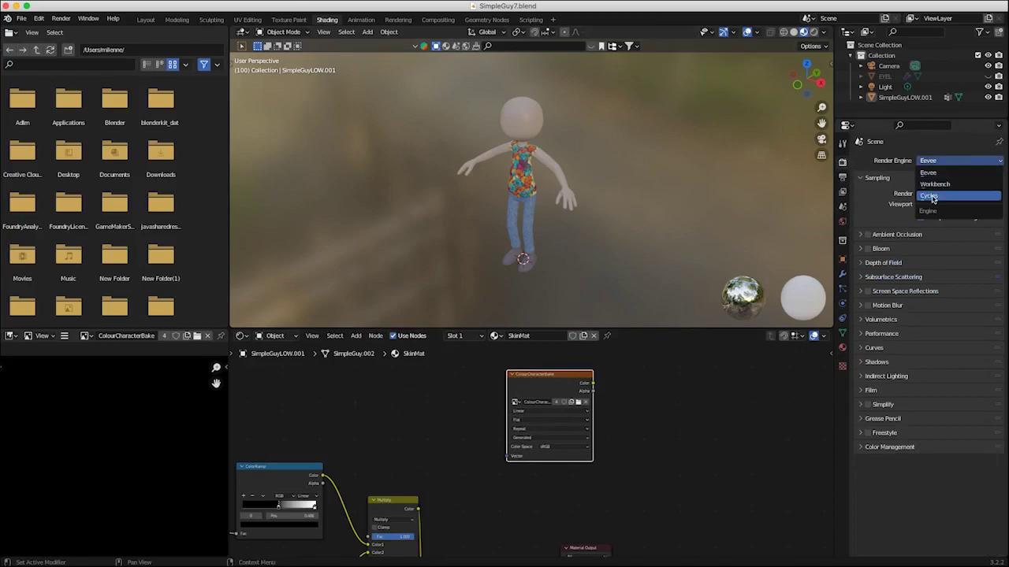
click(929, 195)
click(936, 188)
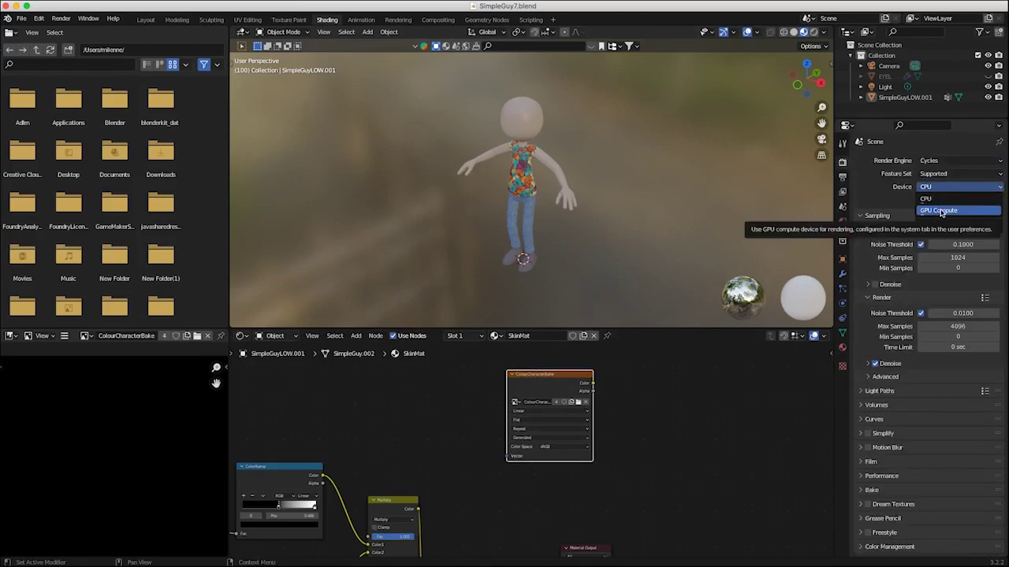
click(941, 211)
click(935, 188)
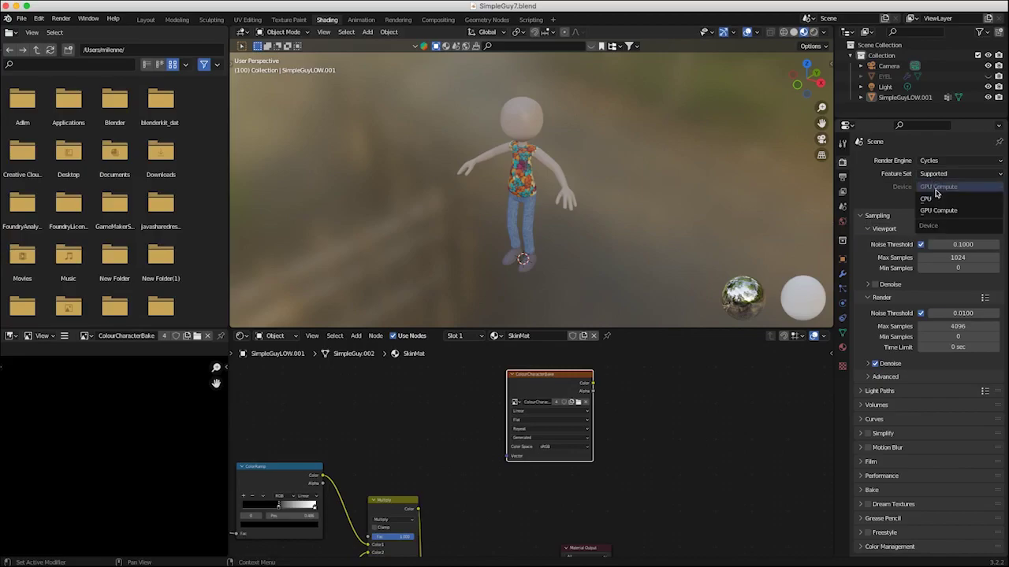
click(933, 197)
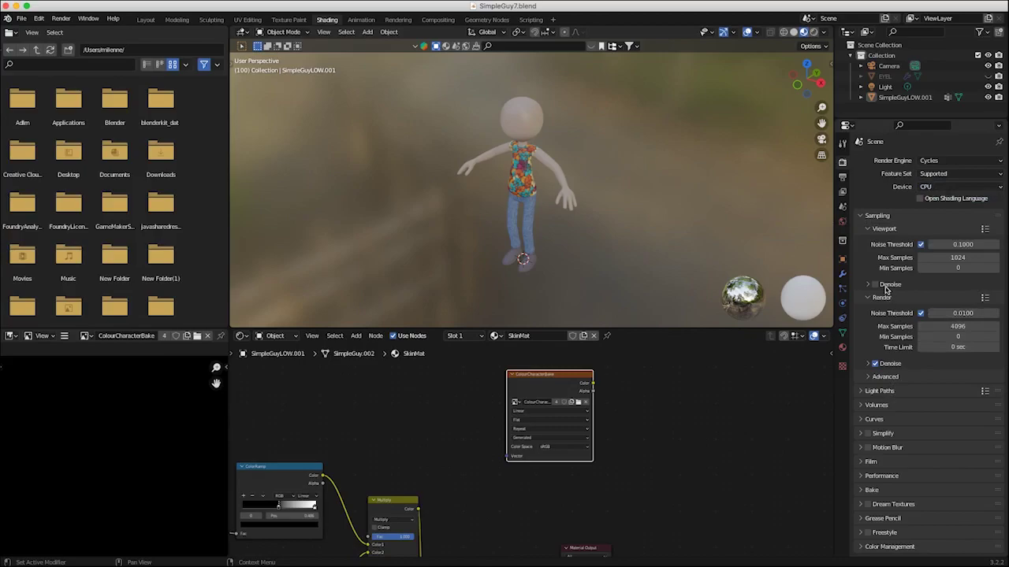
Step: In the Bake settings, turn off direct and indirect lighting for the Combined bake and change the bake type to Diffuse
click(861, 490)
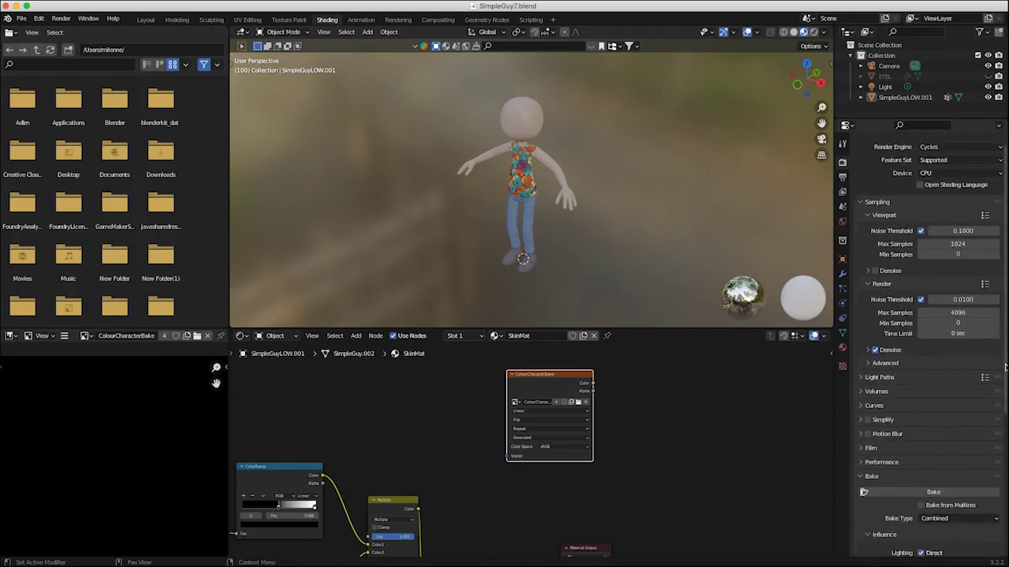
scroll(938, 339, down, 7)
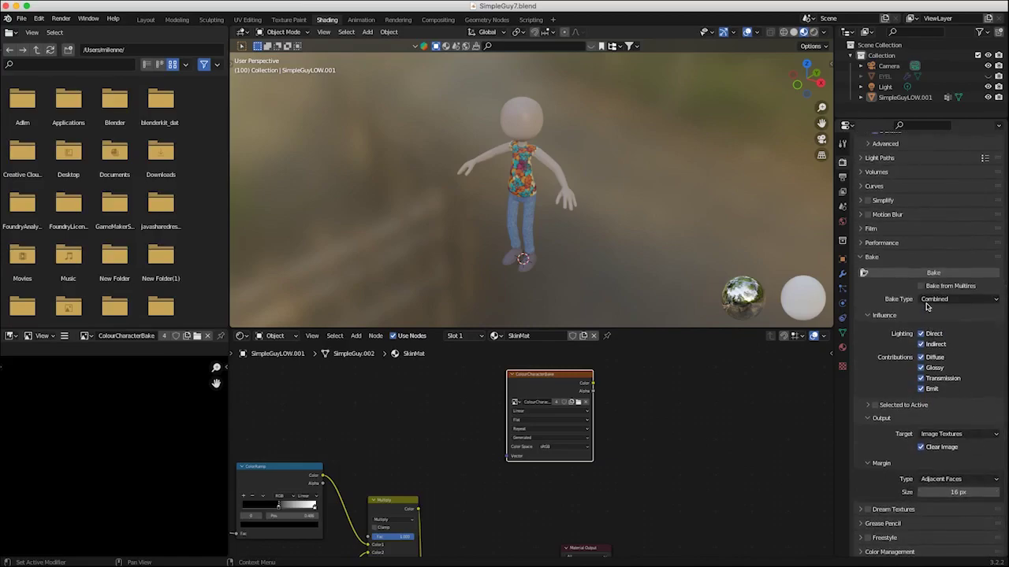
click(920, 334)
click(921, 345)
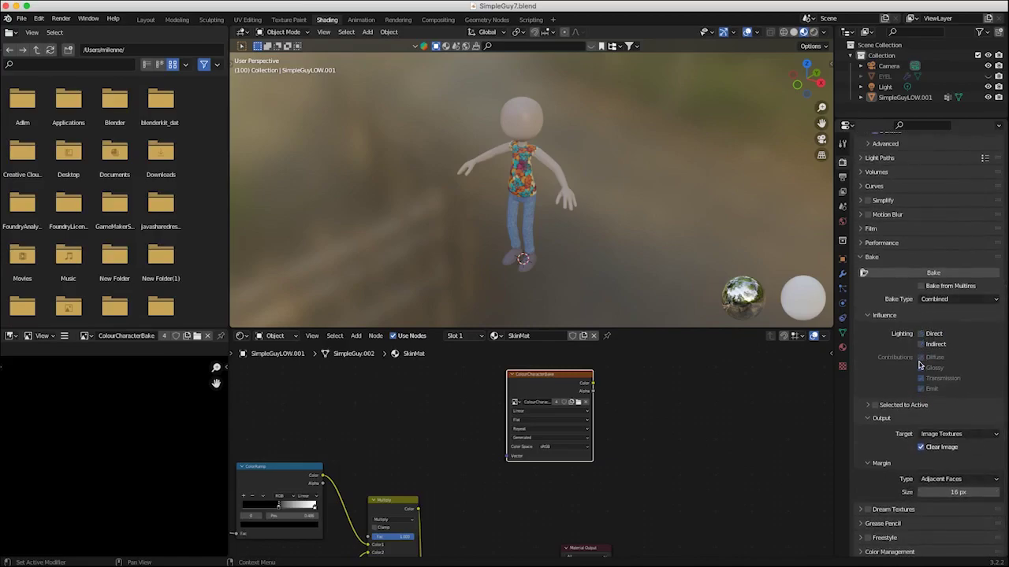
click(931, 300)
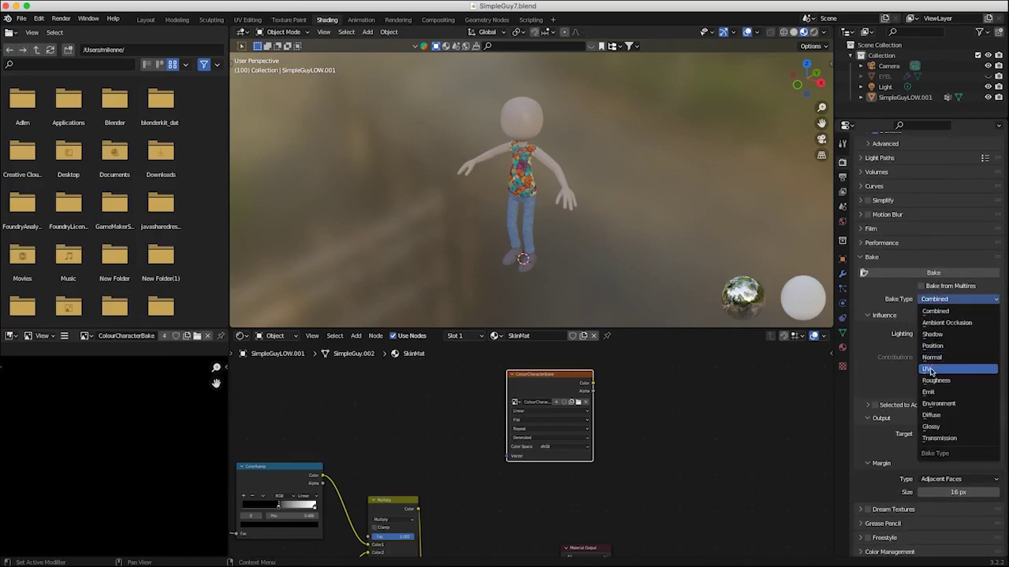
click(931, 416)
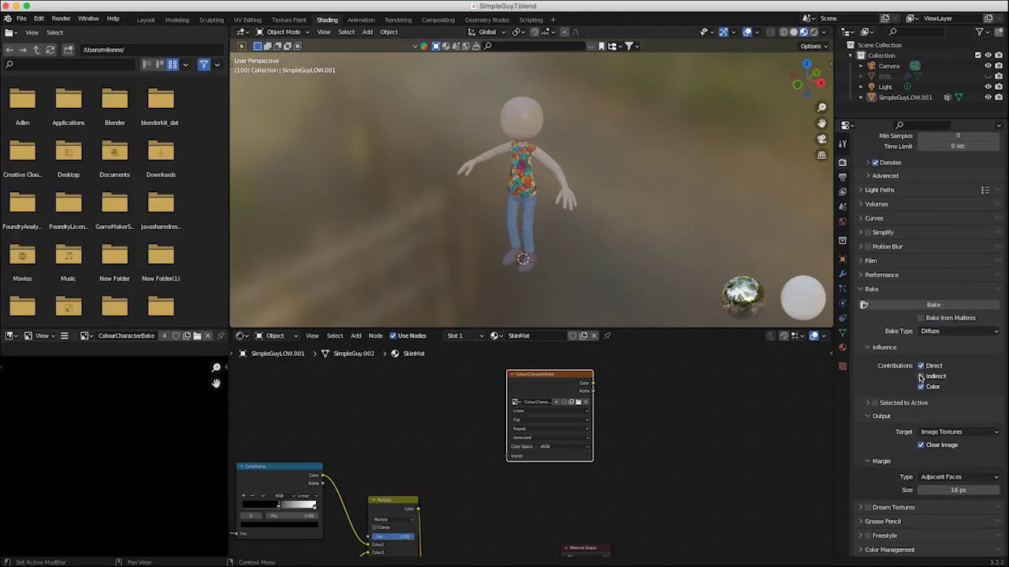
Step: Limit the Diffuse bake to the Color contribution and turn off Clear Image, keeping Image Textures as the target
click(920, 367)
click(921, 446)
click(949, 436)
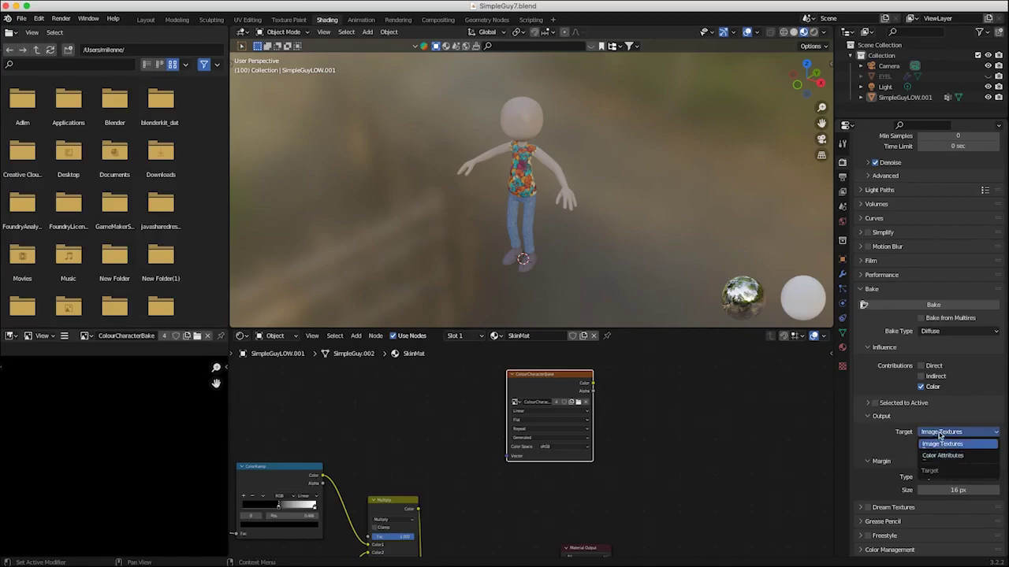
click(939, 436)
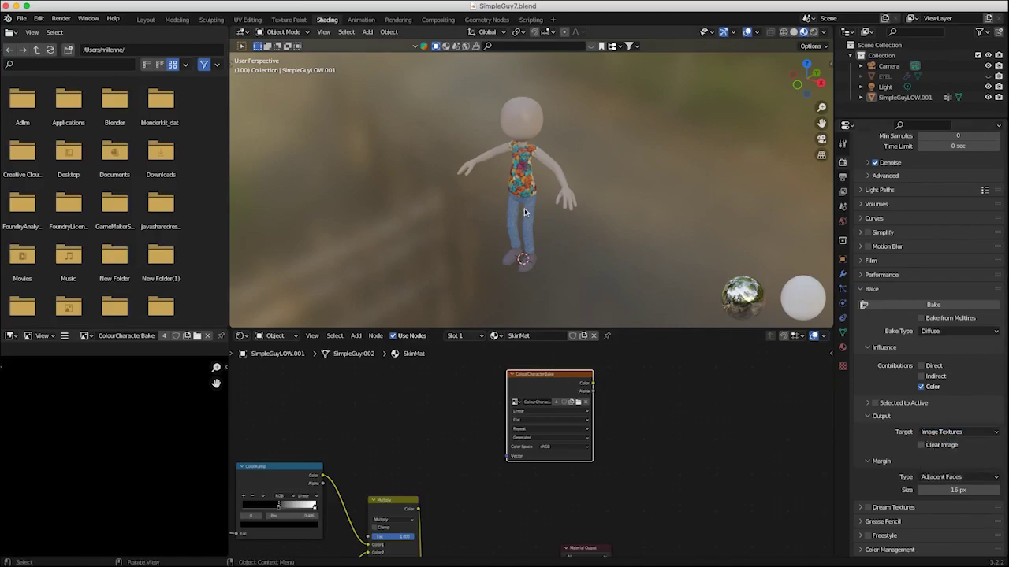
Step: Select the SimpleGuyLOW.001 character and bake its diffuse colour into the ColourCharacterBake image
click(524, 211)
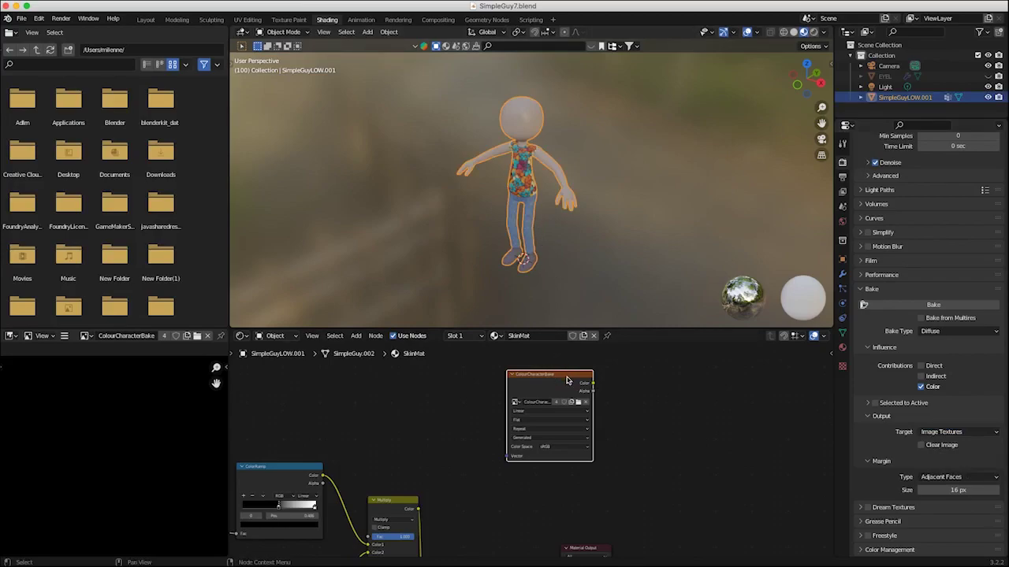
click(926, 307)
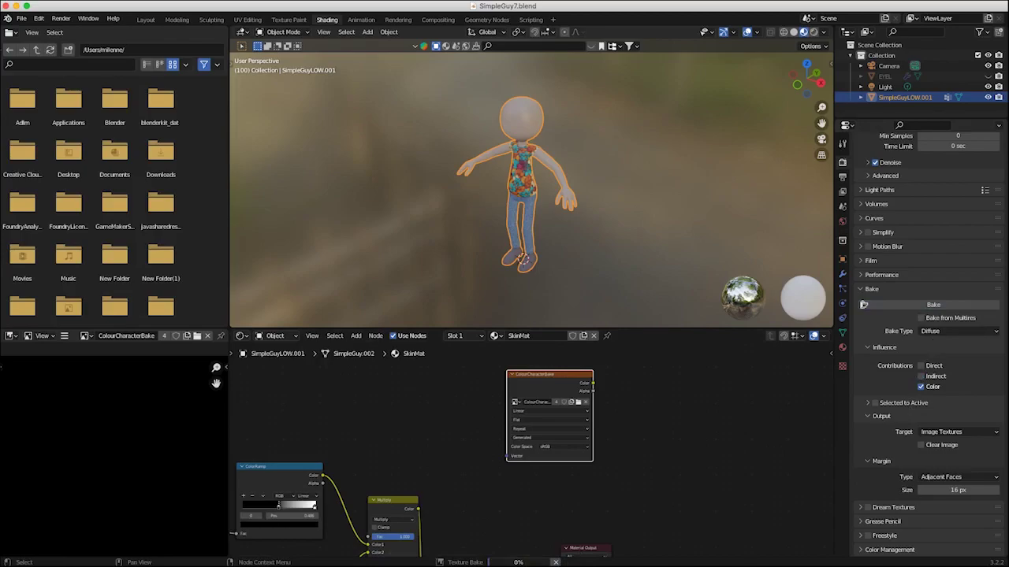
key(super+Tab)
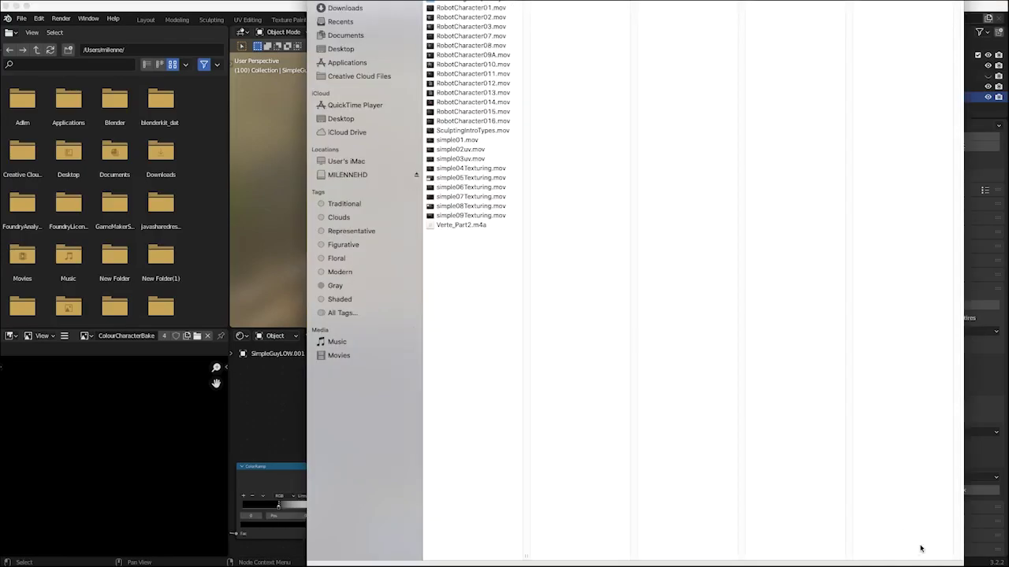
click(67, 1)
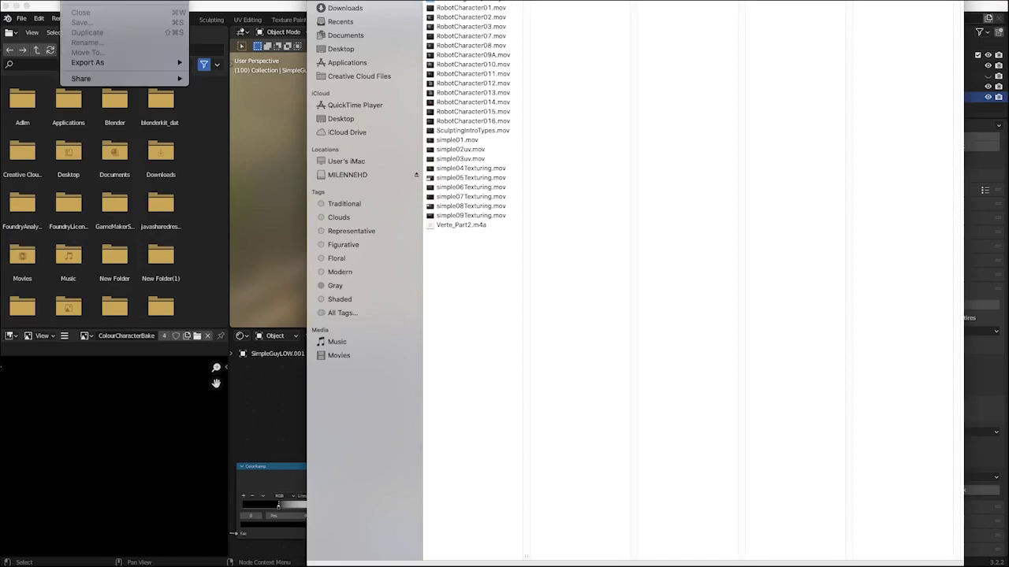
click(118, 1)
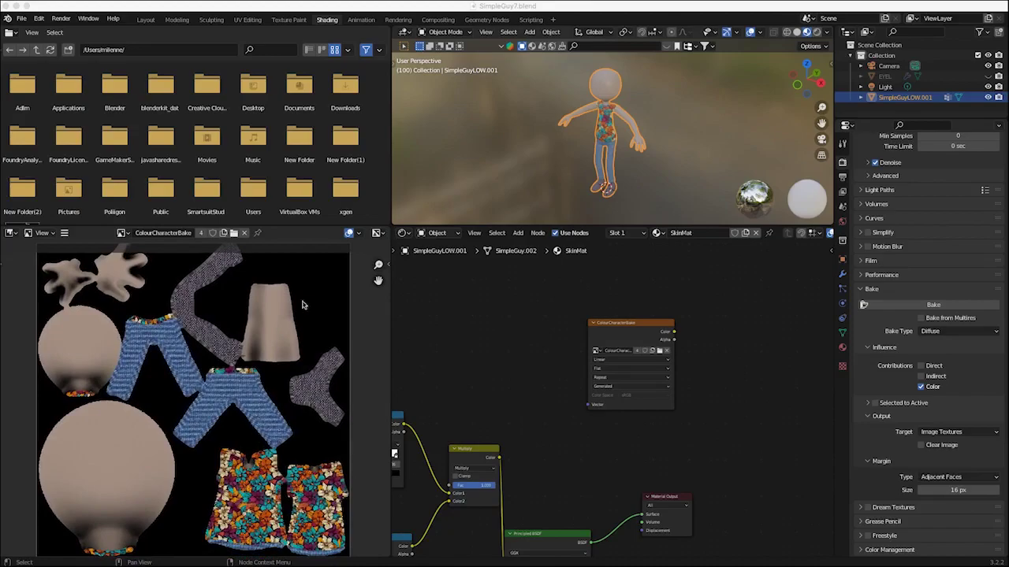
Step: Display the ColourCharacterBake image behind the character's UV layout in the UV Editing workspace
click(252, 21)
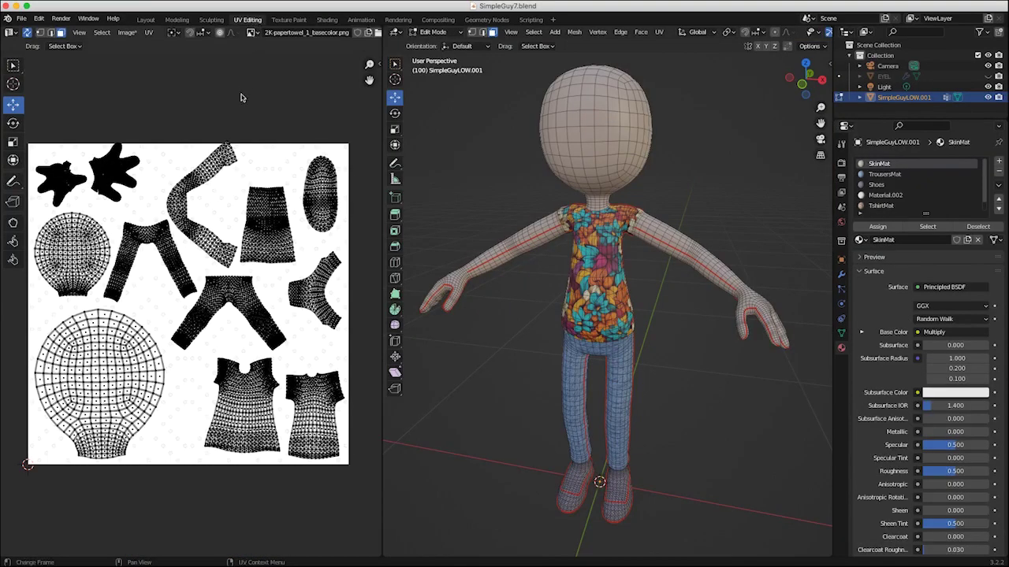
click(252, 33)
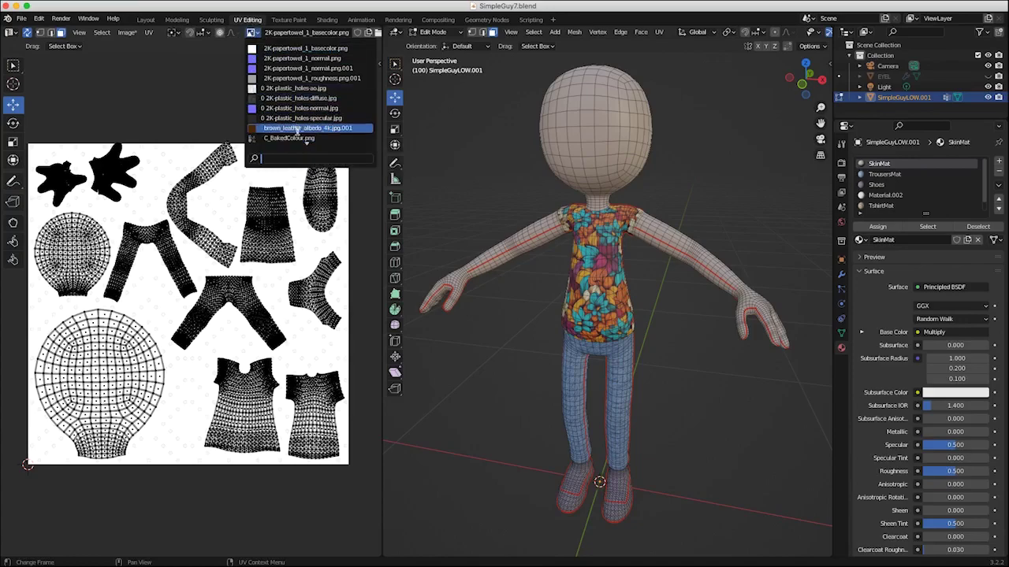
scroll(295, 128, down, 2)
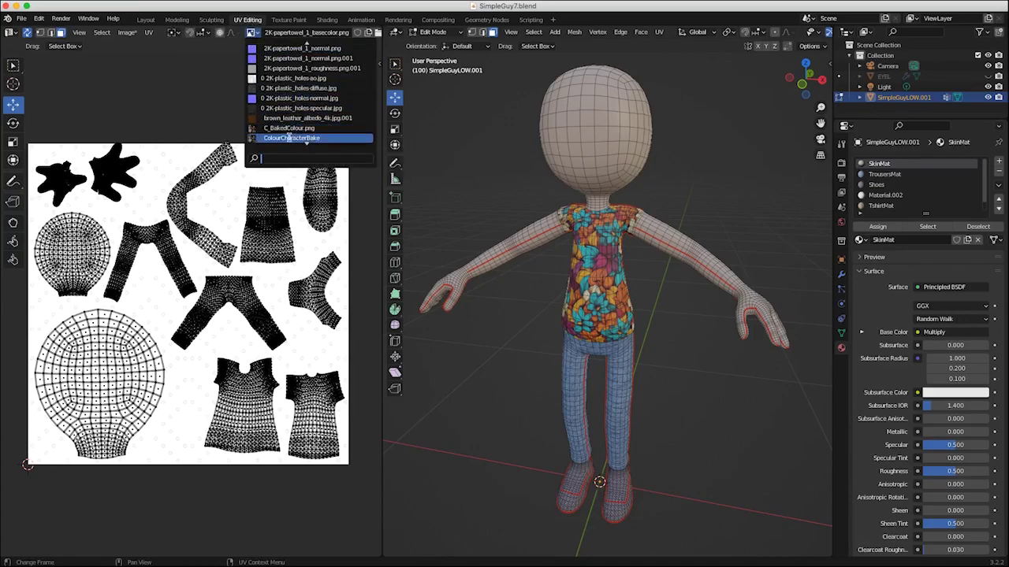
click(291, 138)
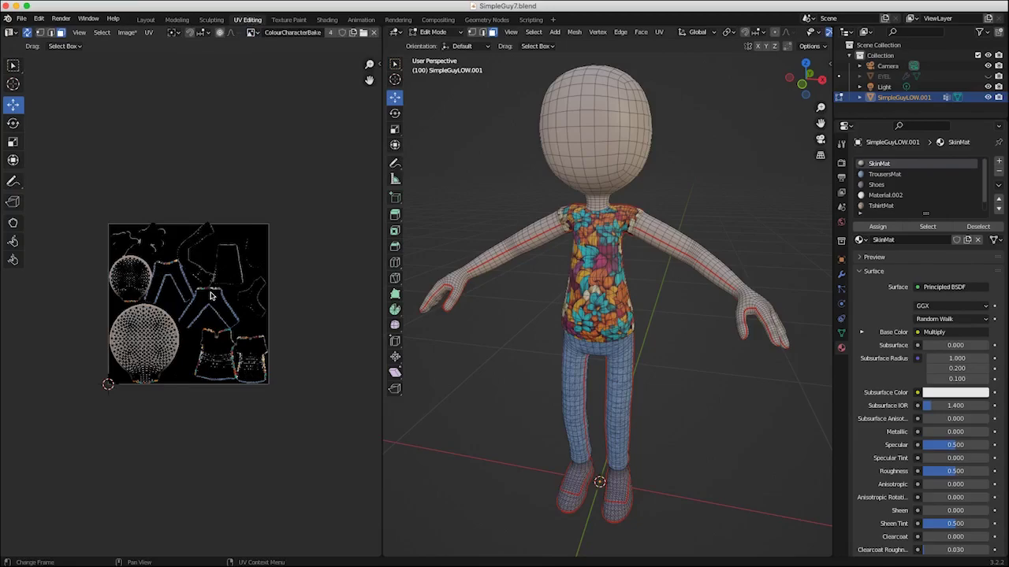
Step: Check the baked image against all the UV islands, turning UV Sync Selection off to view it unobstructed and on again
middle_drag(208, 290, 210, 288)
key(Right)
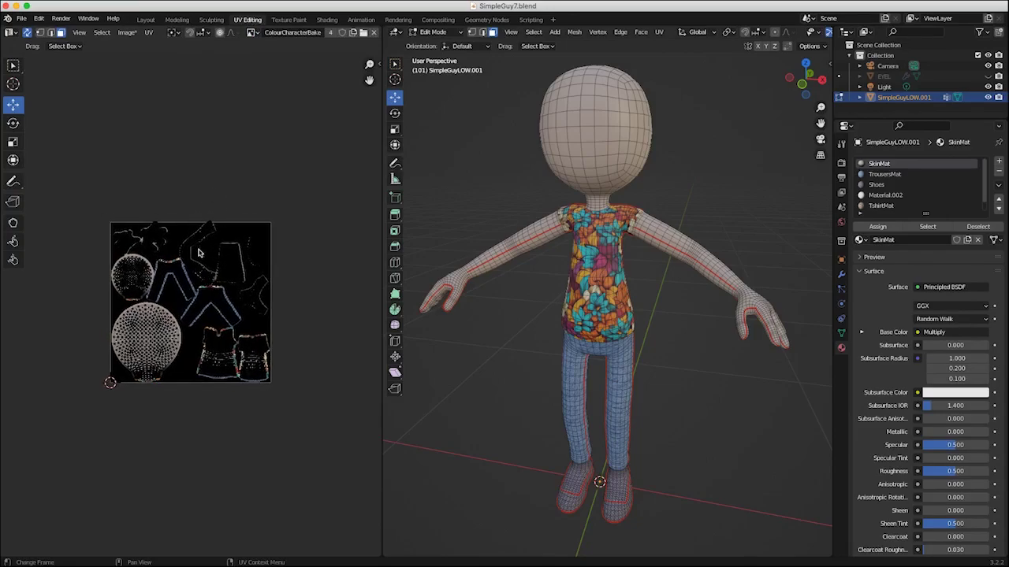
key(a)
scroll(196, 155, up, 3)
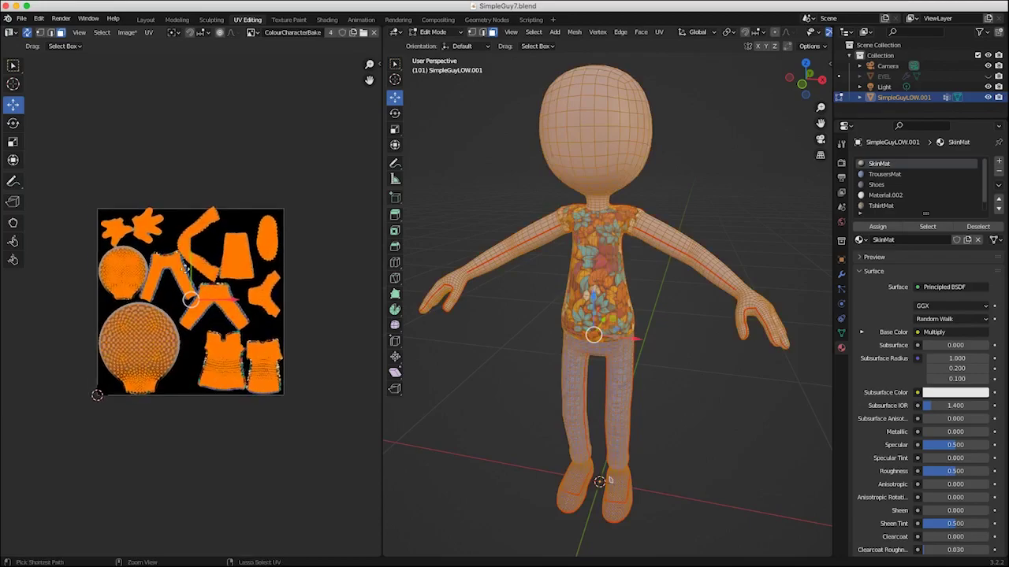
click(213, 161)
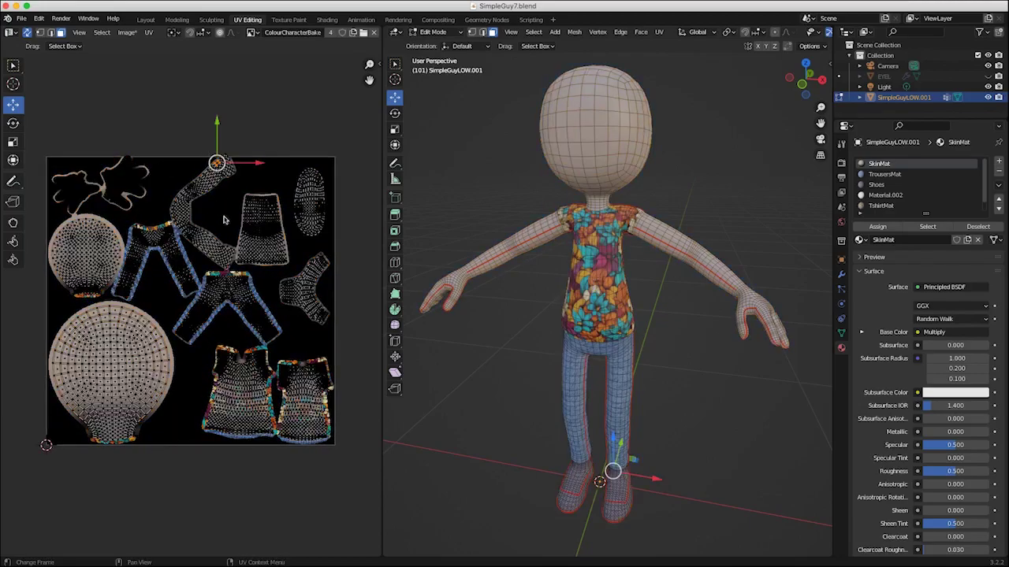
click(27, 32)
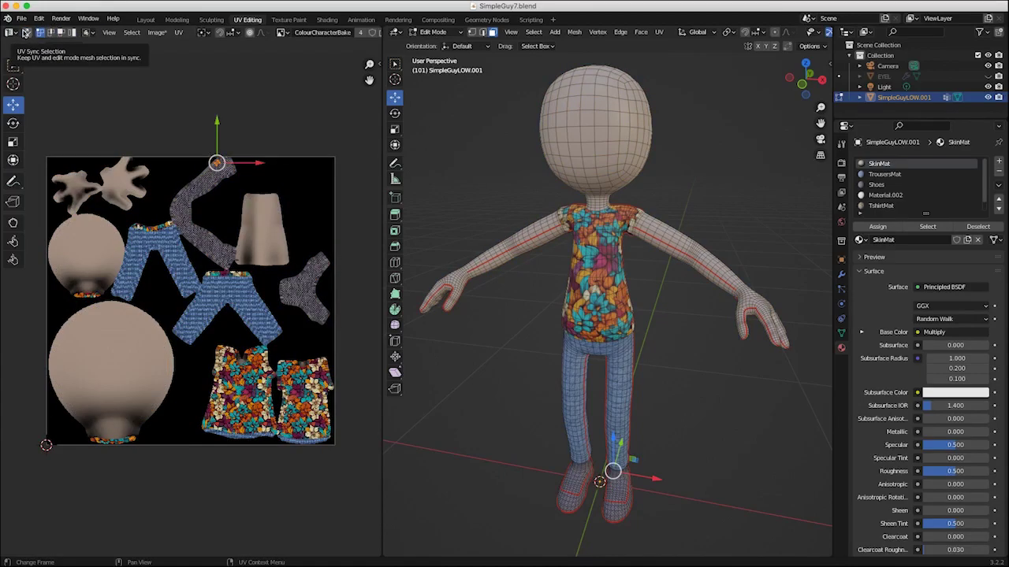
click(26, 33)
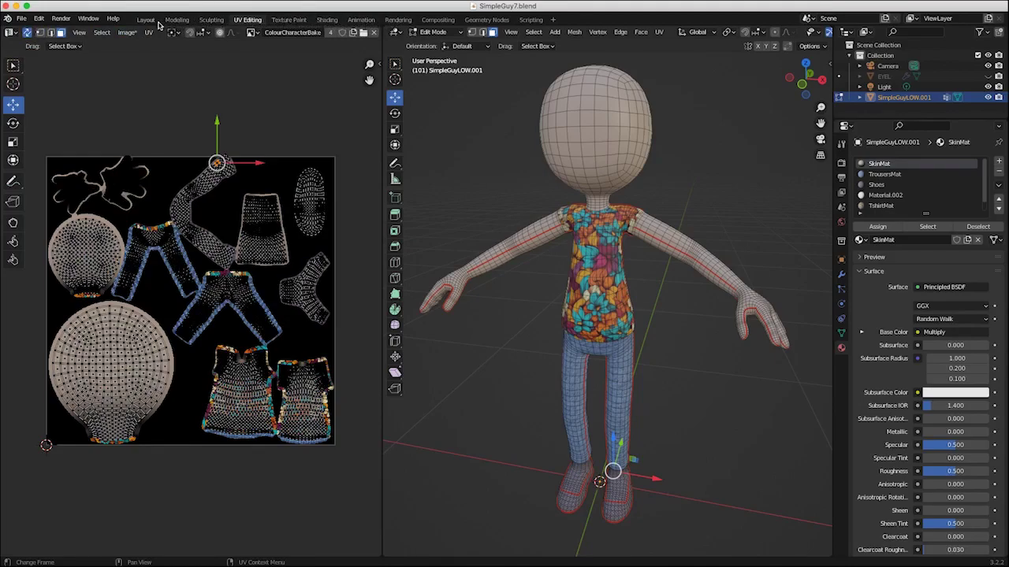
Step: Back in the Shading workspace, add an Image Texture node to SkinMat and place it beside the ColourCharacterBake node
click(323, 19)
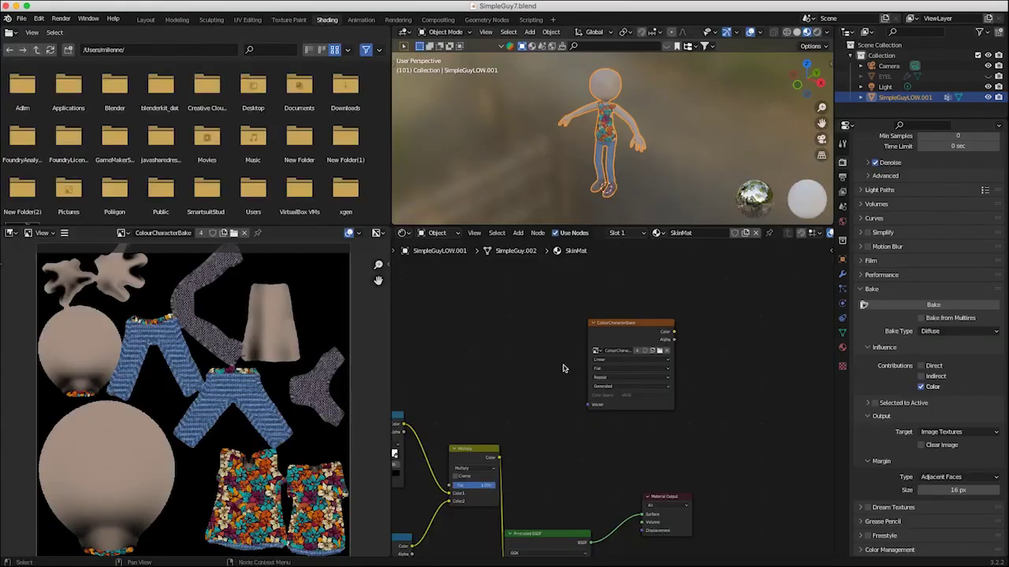
drag(623, 328, 607, 328)
click(518, 232)
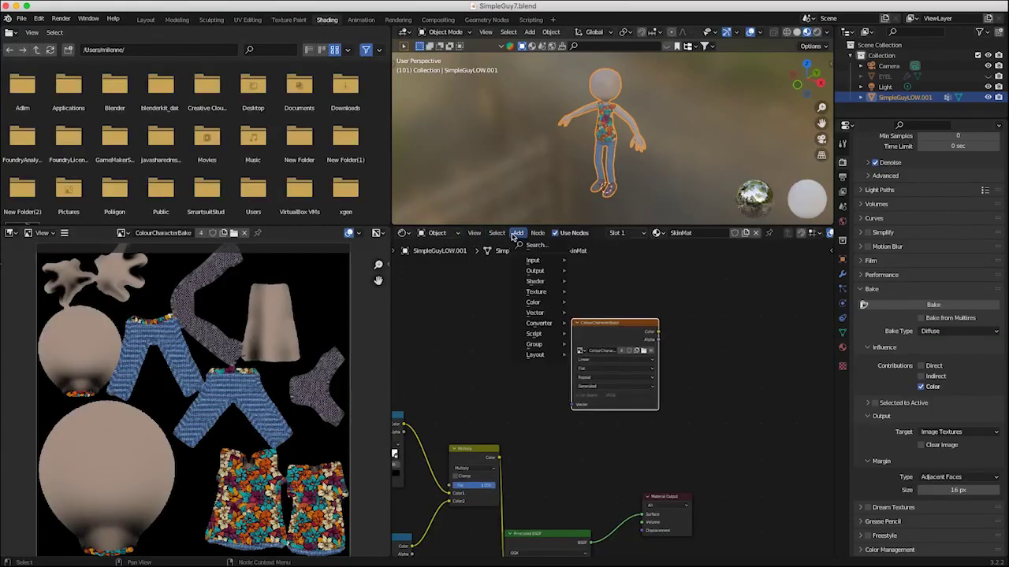
mouse_move(537, 291)
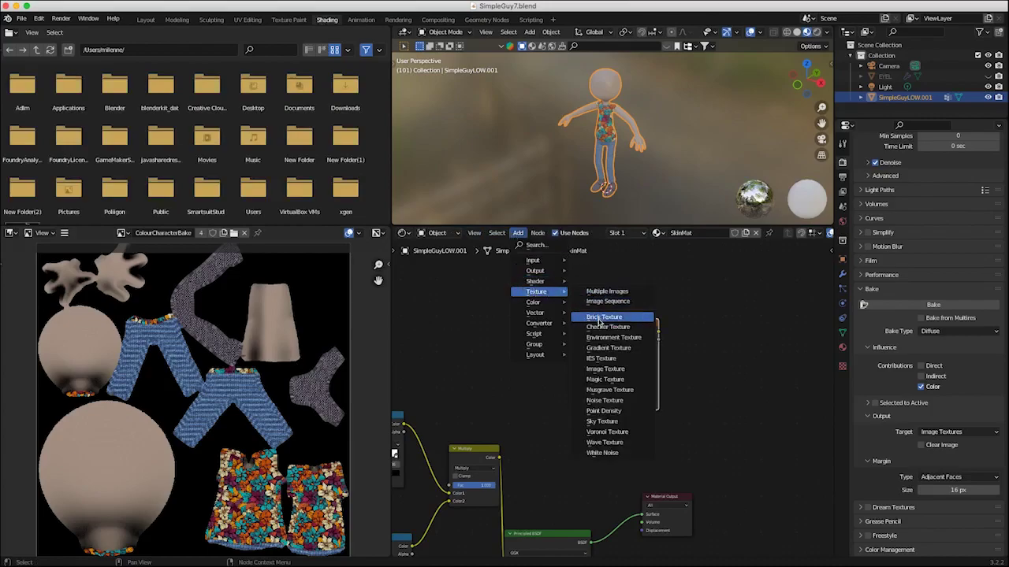
click(600, 369)
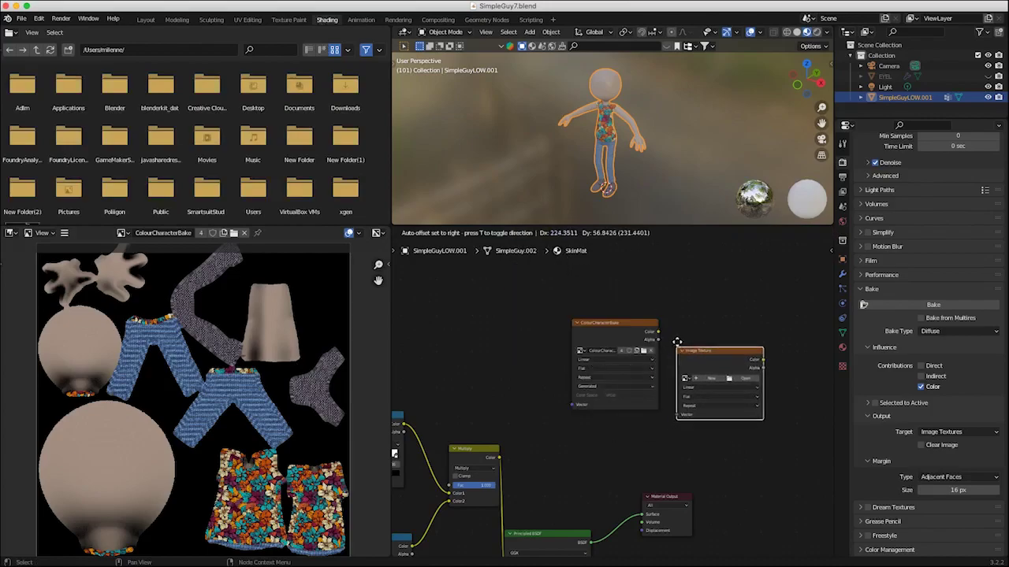
click(672, 323)
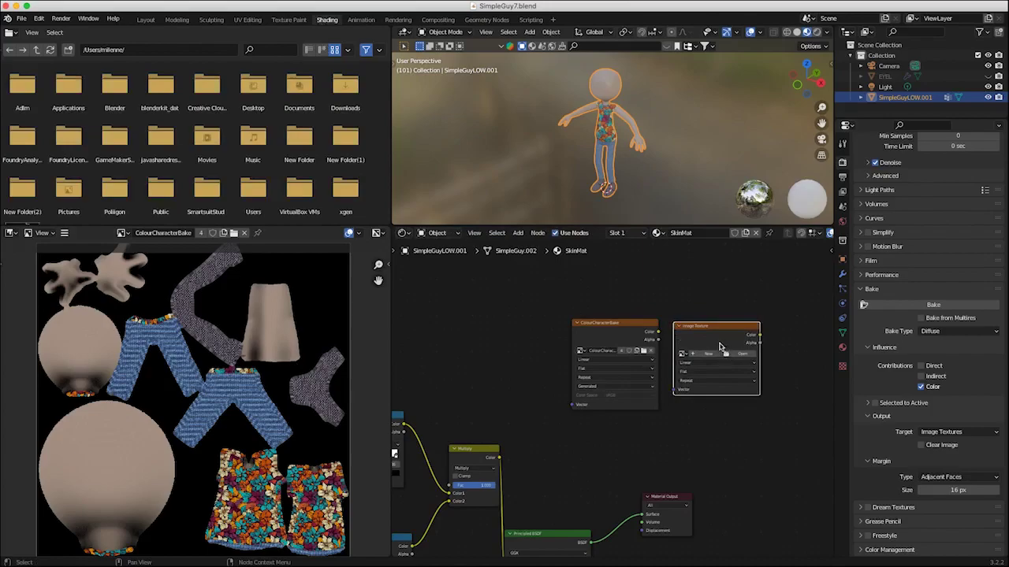
Step: Create a new blank 1024 × 1024 px image named Normal_Character_Bake without alpha in the new Image Texture node
click(713, 355)
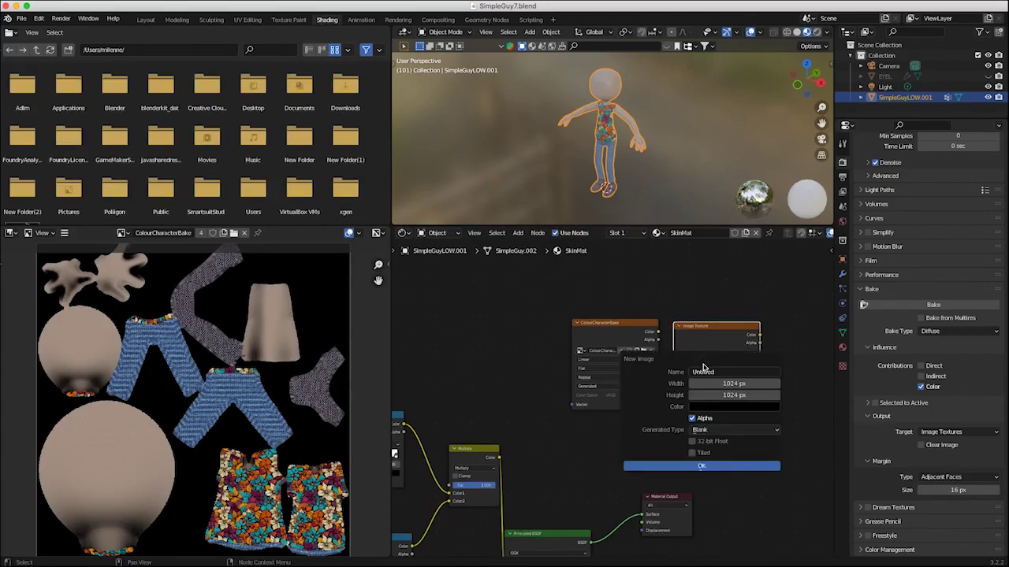
click(715, 373)
key(shift)
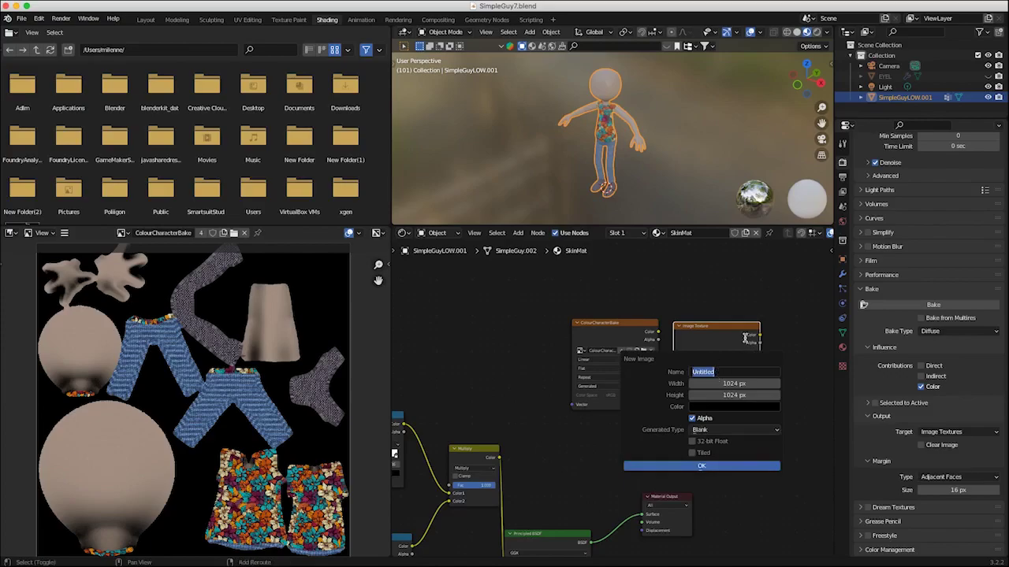
text(Normal_Character)
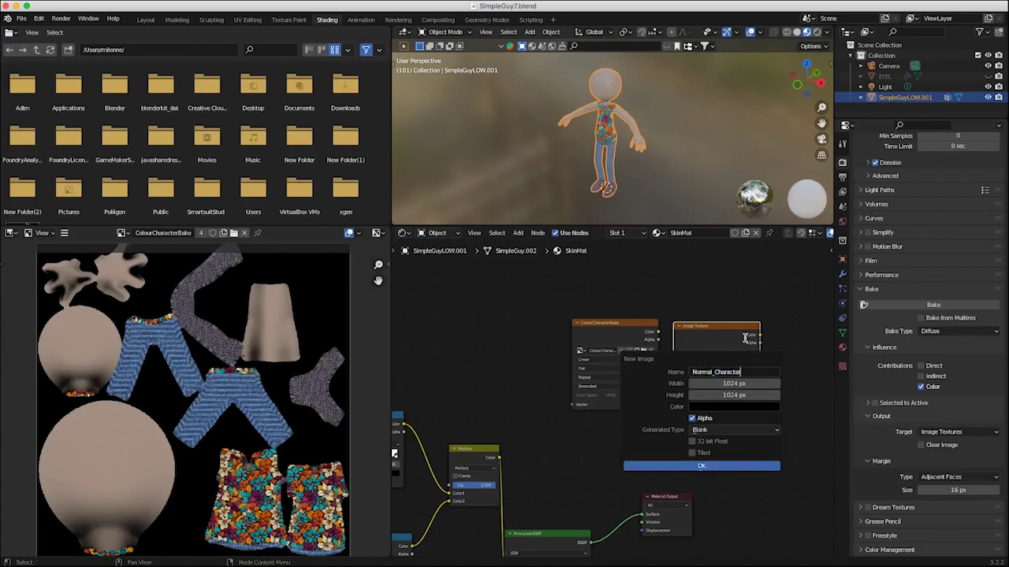
key(shift)
text(_Bake)
click(692, 418)
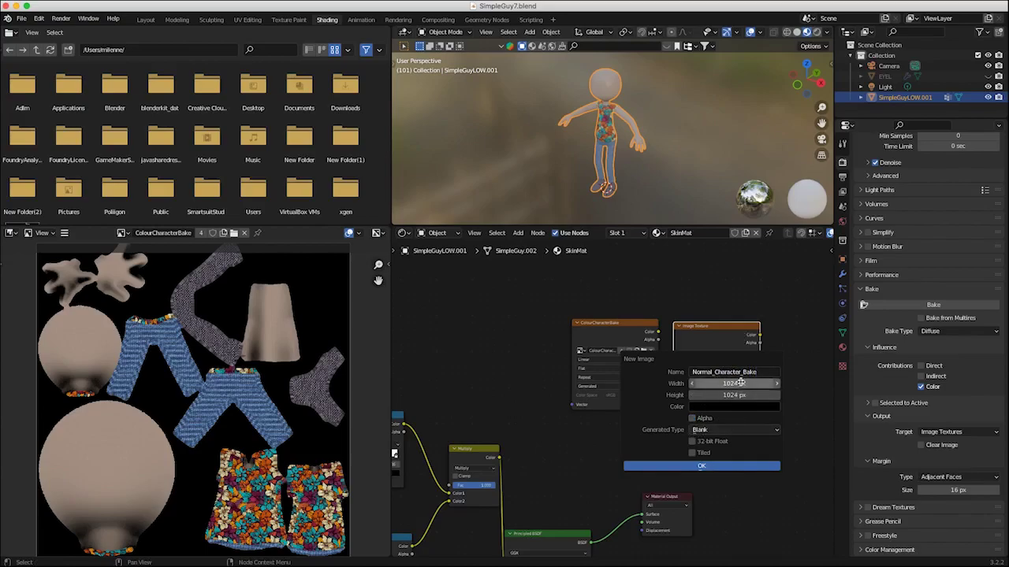
click(704, 468)
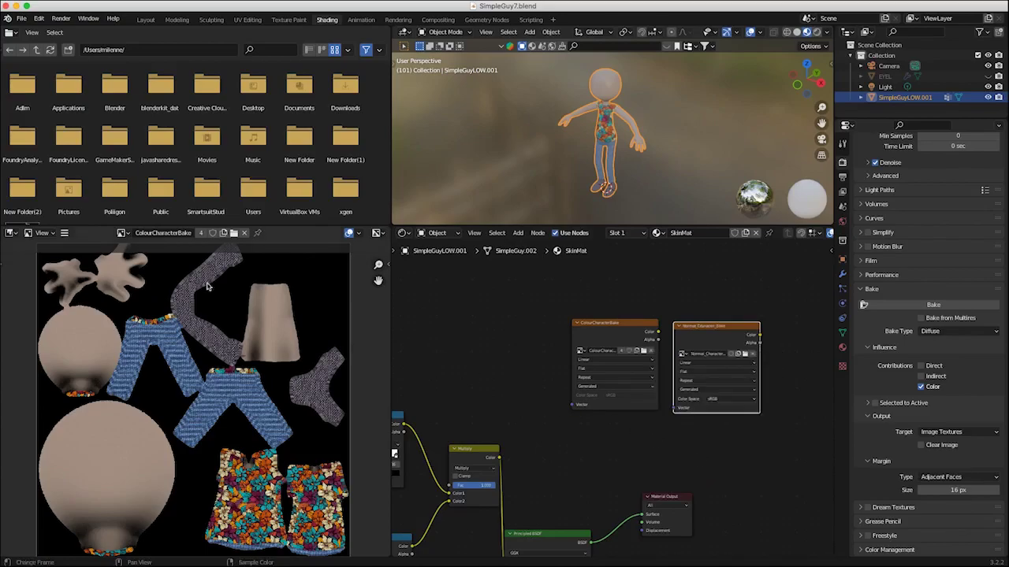
Step: Save the baked colour image as ColourCharacterBake.png in a new folder named BakedTextures inside the SimpleGuy folder
click(65, 232)
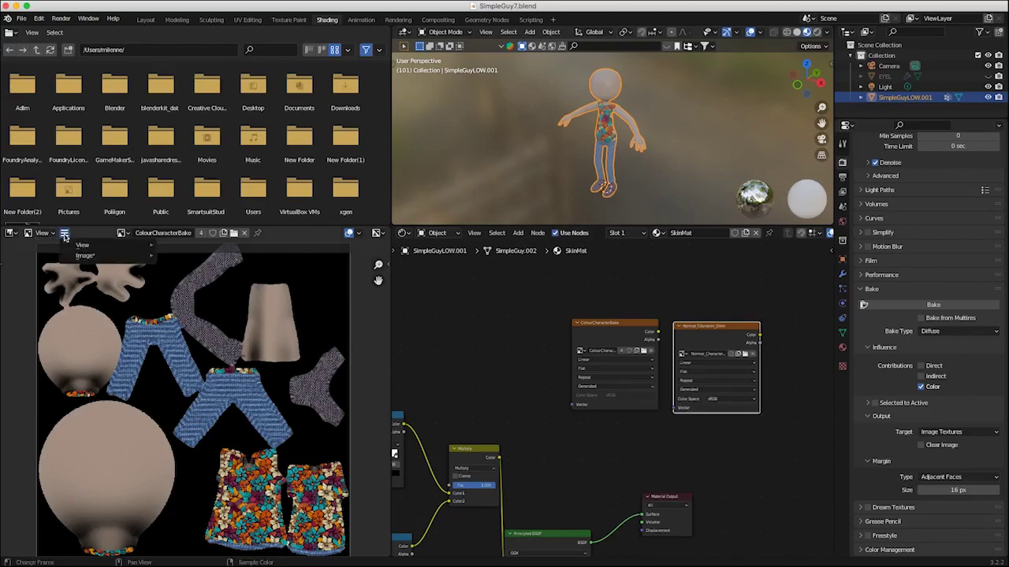
mouse_move(77, 256)
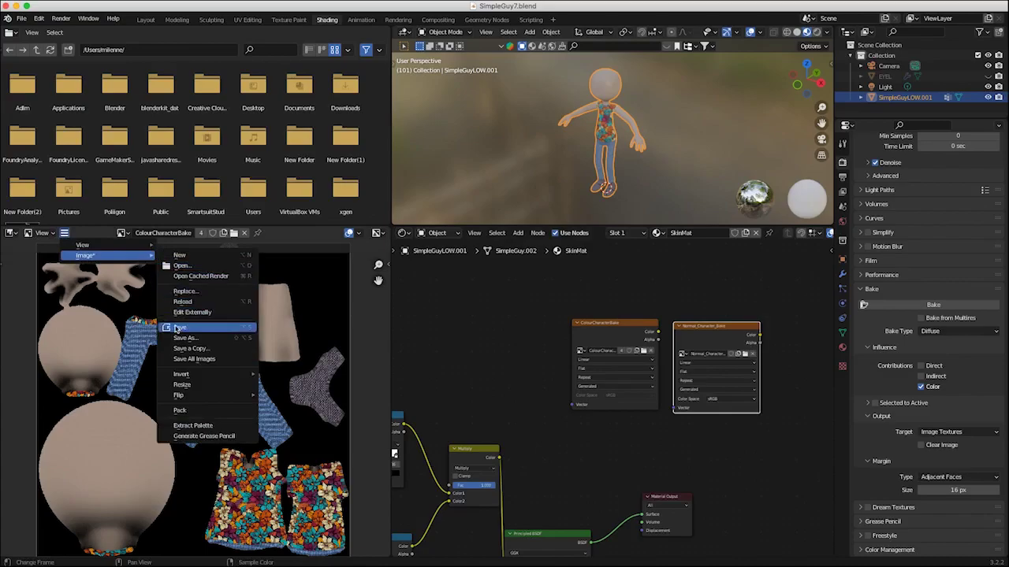
click(181, 338)
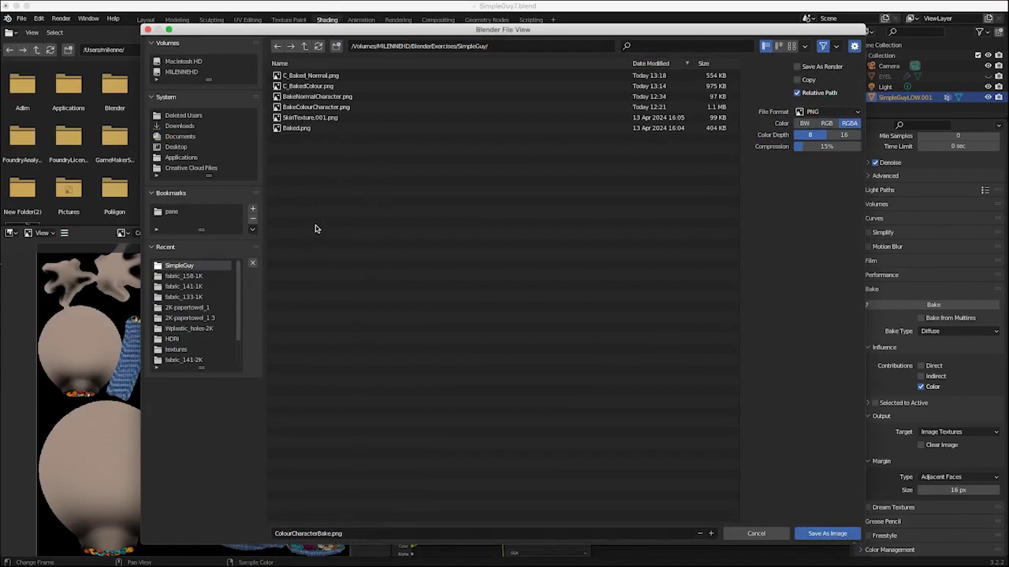
click(336, 47)
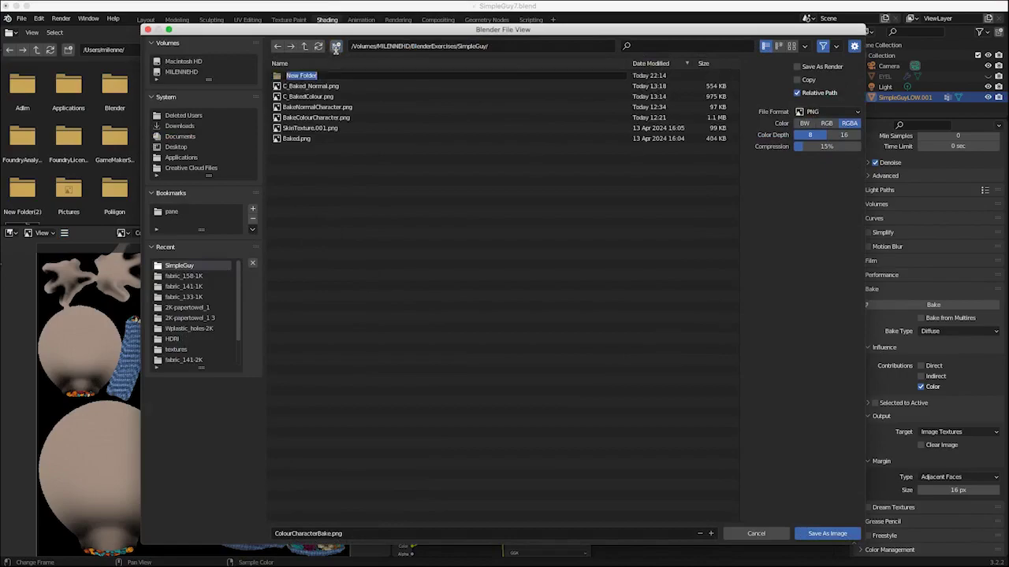
text(BakedTextures)
key(Return)
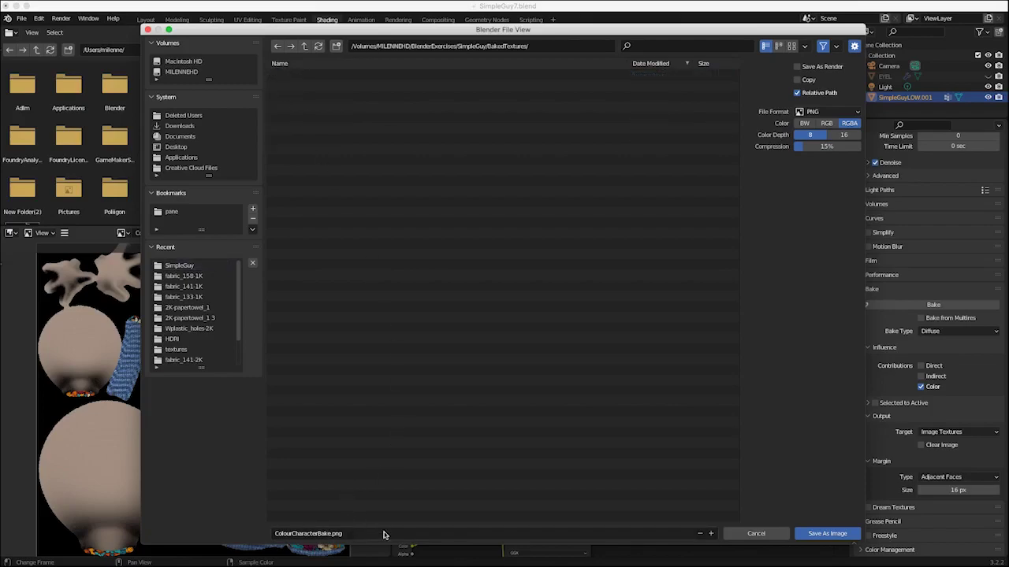
click(813, 536)
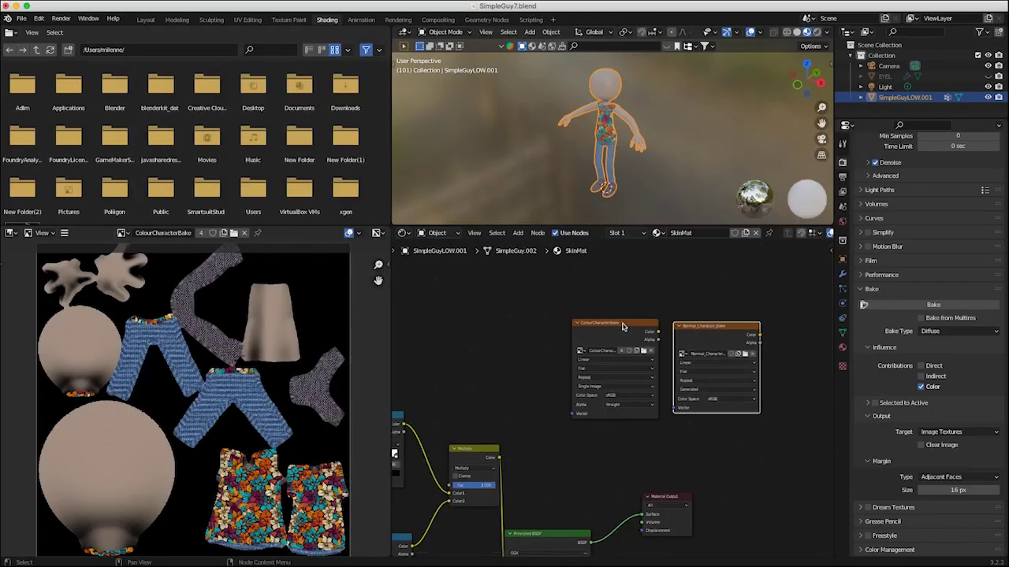
Step: Move both bake image nodes in SkinMat further up and left of the Material Output, leaving Normal_Character_Bake selected for copying
drag(617, 322, 559, 278)
drag(697, 323, 641, 282)
drag(562, 282, 558, 287)
click(648, 305)
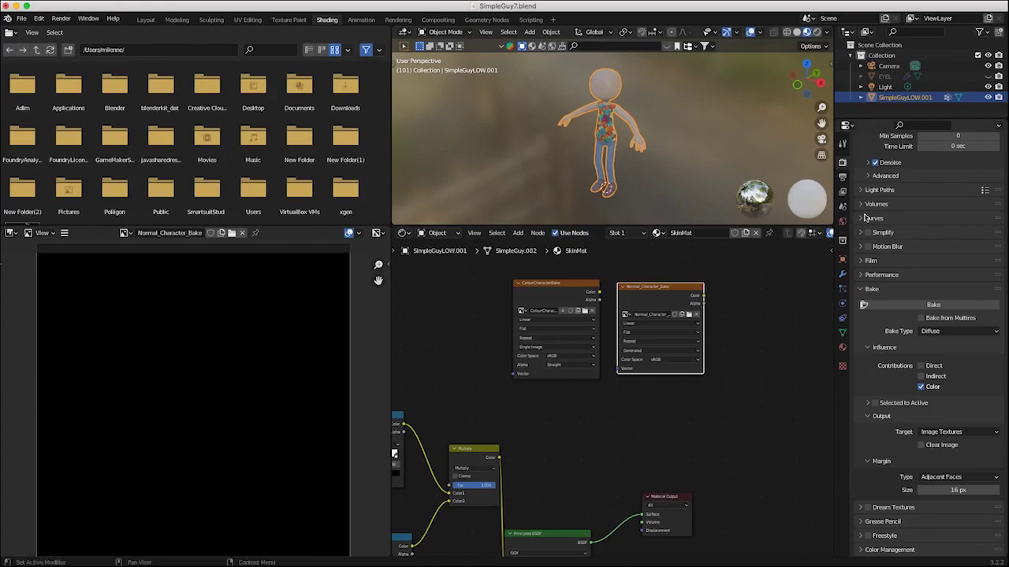
Step: Paste the Normal_Character_Bake image node into TrousersMat and place it beside the ColourCharacterBake node
click(842, 347)
drag(1004, 265, 1004, 247)
scroll(1004, 247, up, 5)
click(885, 173)
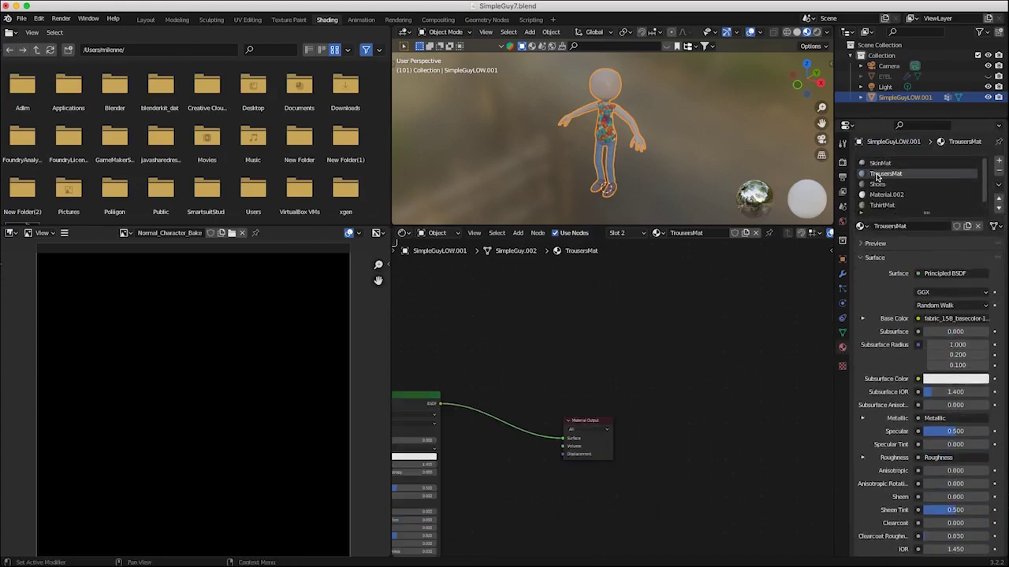
right_click(563, 378)
scroll(628, 363, down, 7)
middle_drag(630, 371, 750, 486)
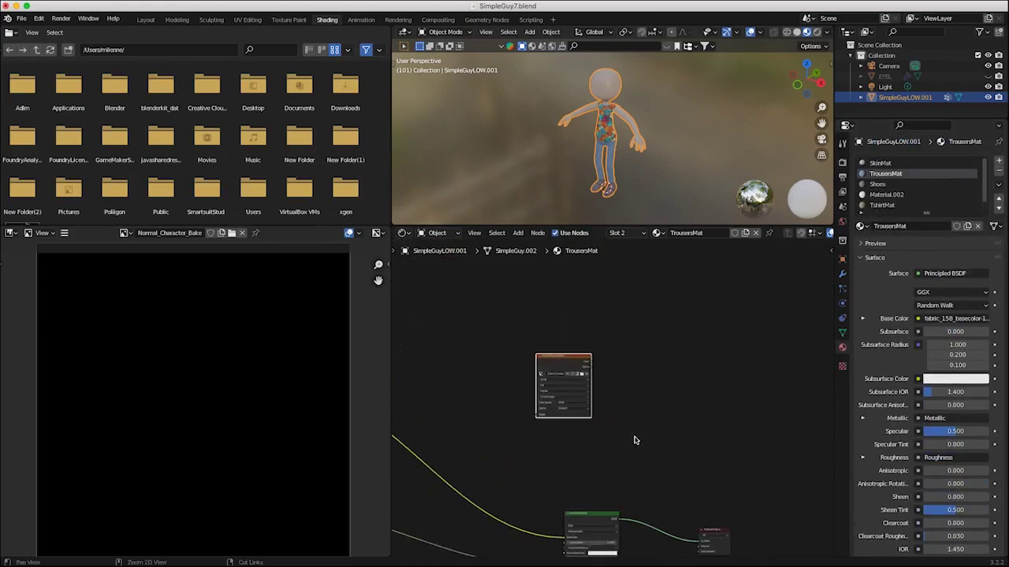
key(ctrl+v)
drag(747, 443, 619, 360)
Step: Paste the Normal_Character_Bake image node into the Shoes material and position it beside its ColourCharacterBake node
click(877, 183)
middle_drag(773, 505, 695, 391)
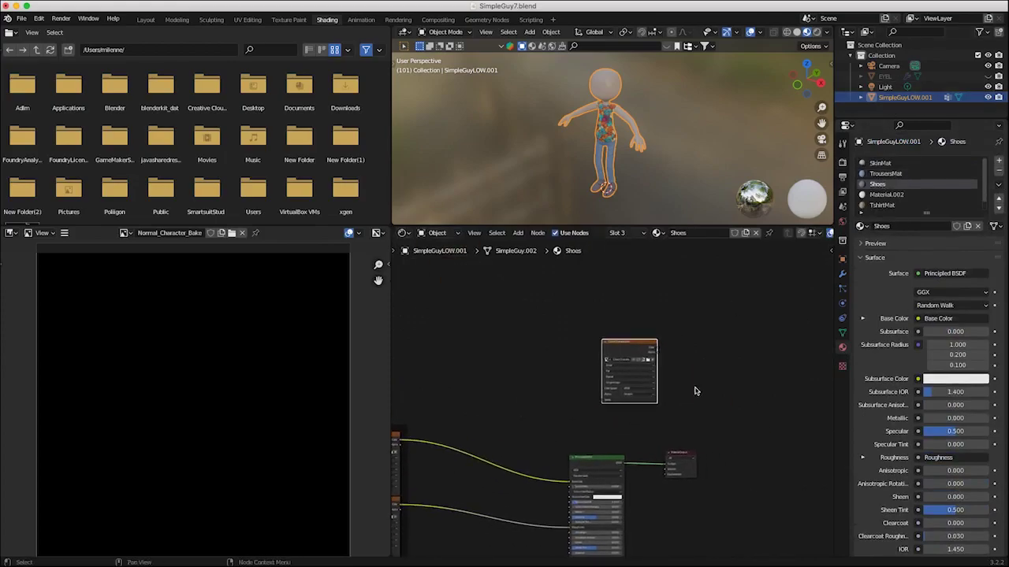
key(ctrl+v)
drag(694, 371, 707, 386)
Step: Paste the Normal_Character_Bake image node into TshirtMat and place it beside the ColourCharacterBake node
click(892, 205)
middle_drag(515, 399, 688, 432)
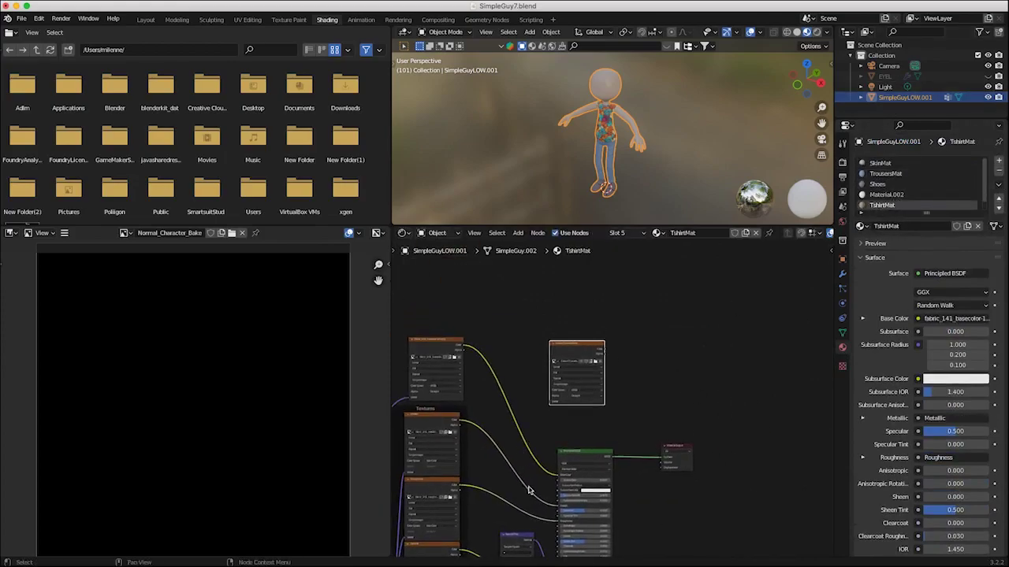
click(644, 405)
key(ctrl+v)
middle_drag(644, 405, 574, 405)
drag(763, 361, 544, 344)
scroll(536, 369, up, 10)
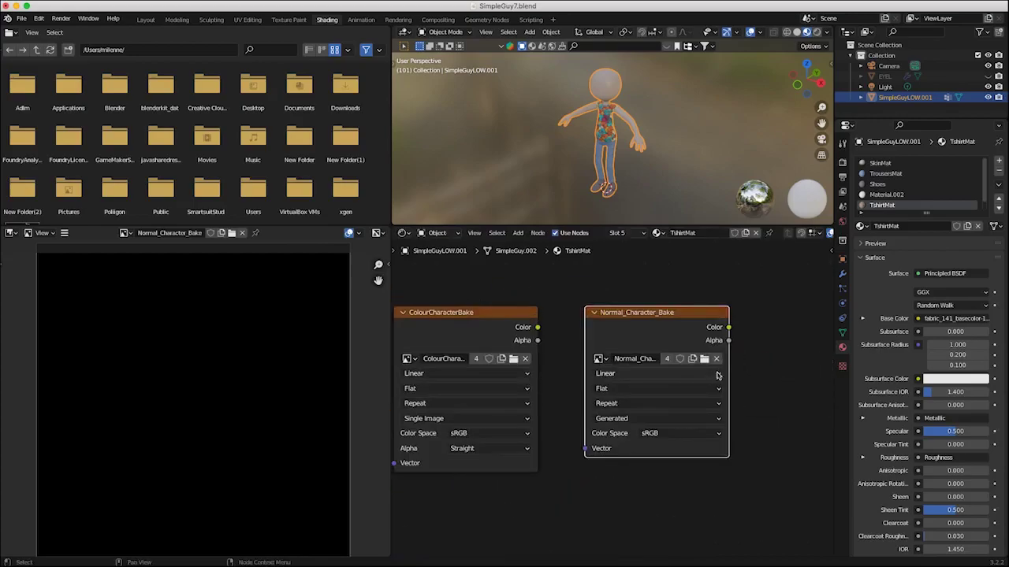
Step: Set the Cycles bake type to Normal and bake the character's normals into the Normal_Character_Bake image
click(842, 176)
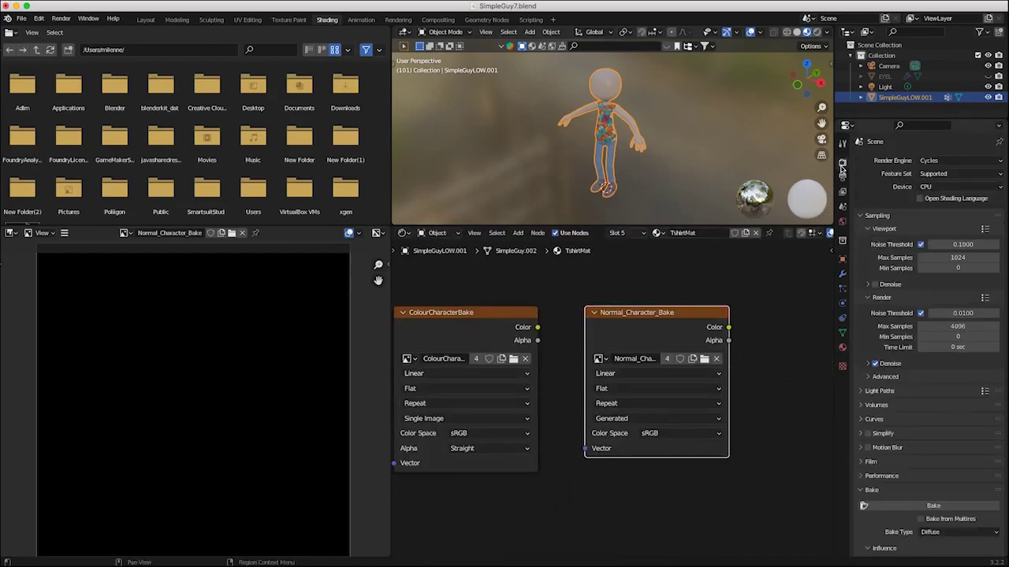
scroll(942, 252, down, 6)
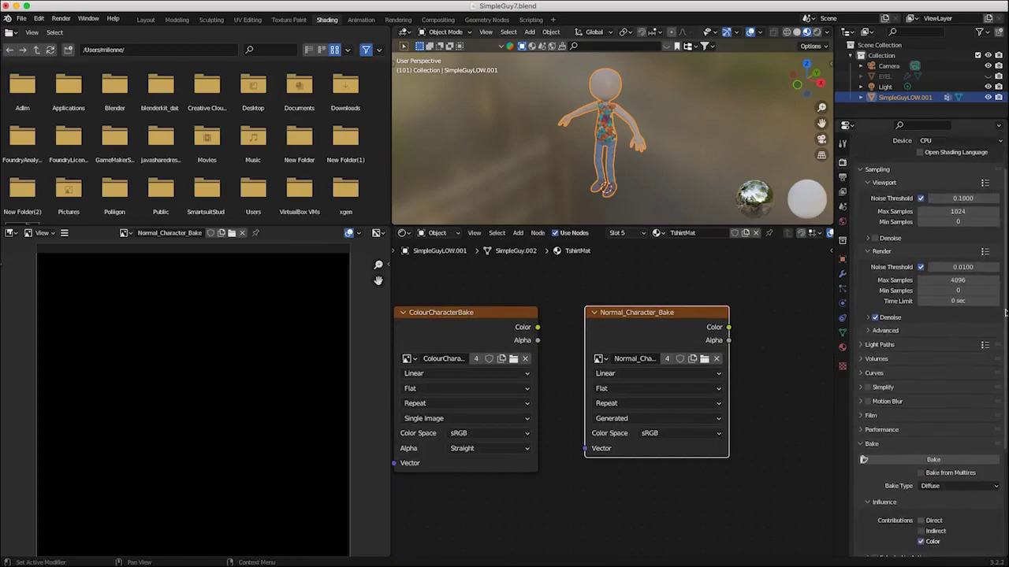
click(941, 334)
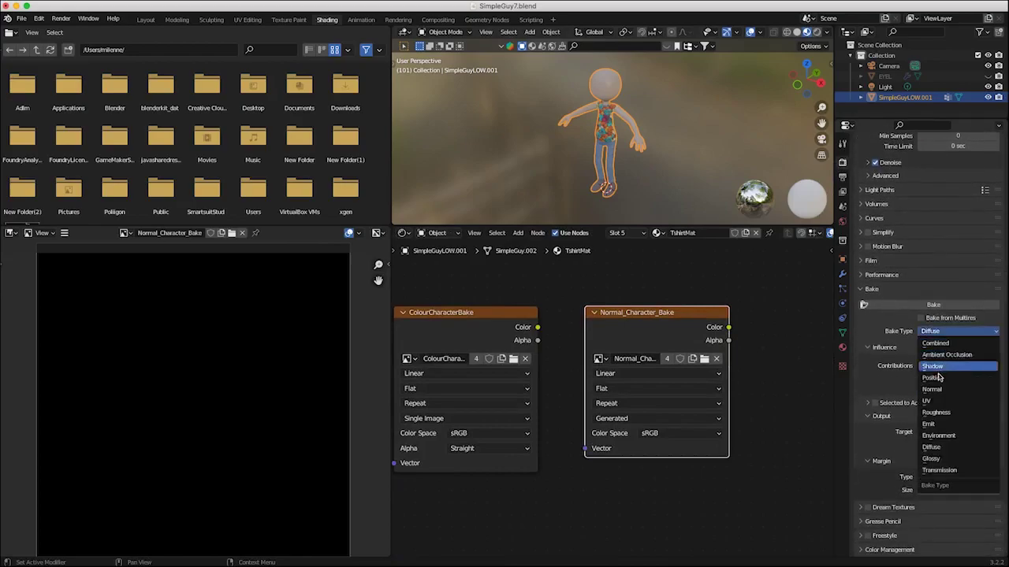
click(932, 390)
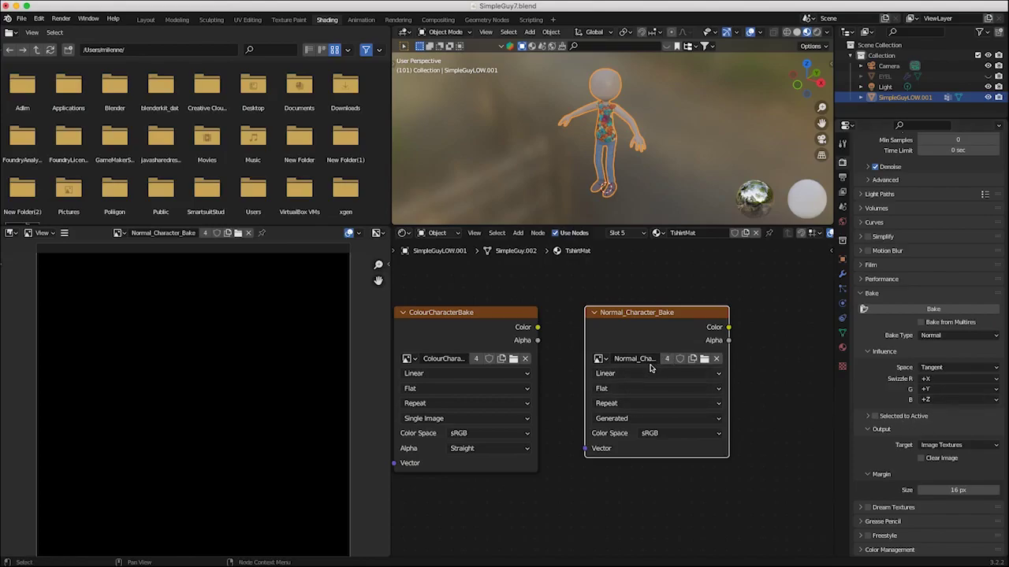
click(920, 311)
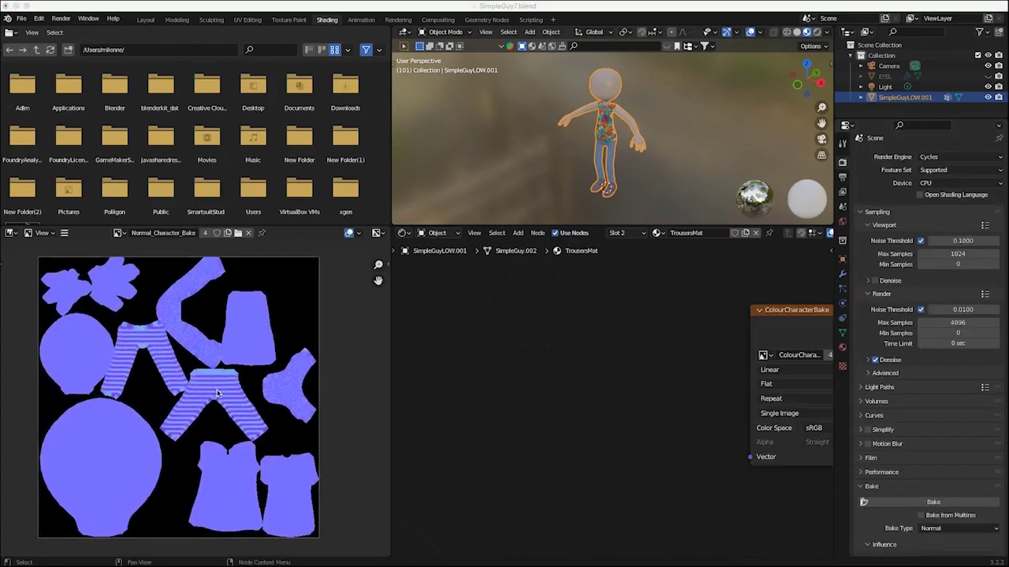
Step: Add a new Image Texture node to TrousersMat on the right of the Normal_Character_Bake node
middle_drag(771, 425, 557, 420)
middle_drag(669, 445, 541, 426)
scroll(583, 473, left, 2)
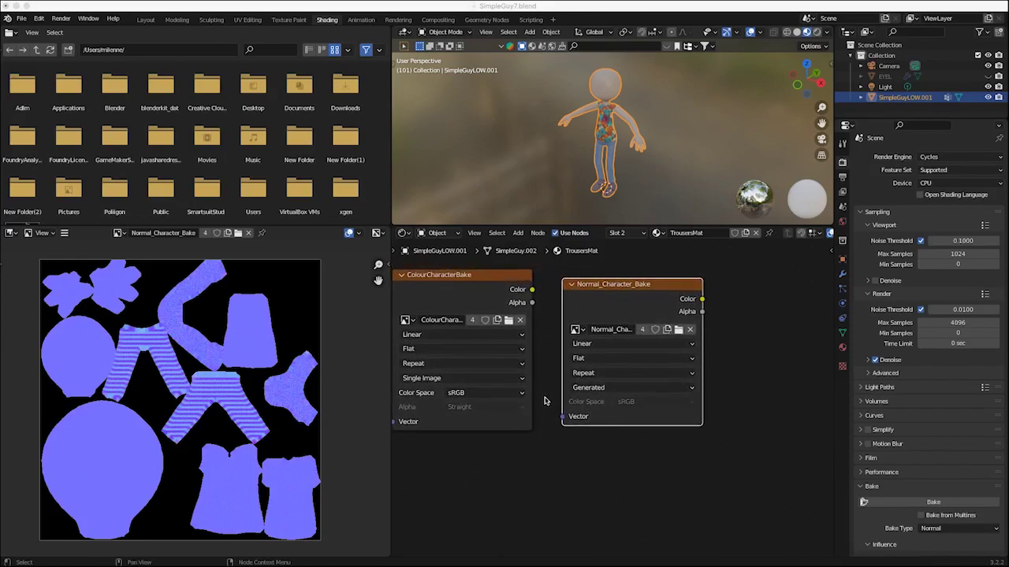
click(518, 234)
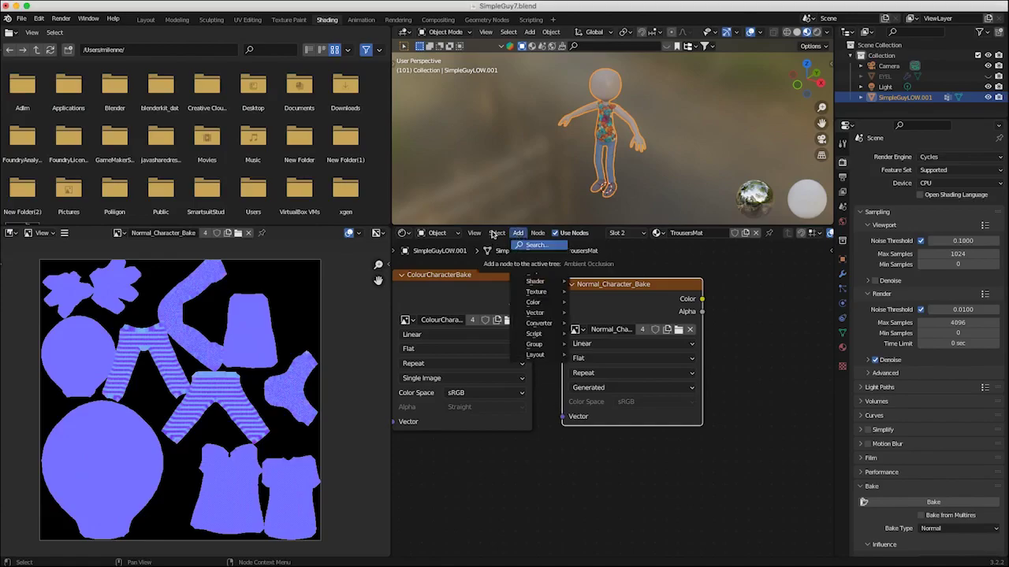
key(Escape)
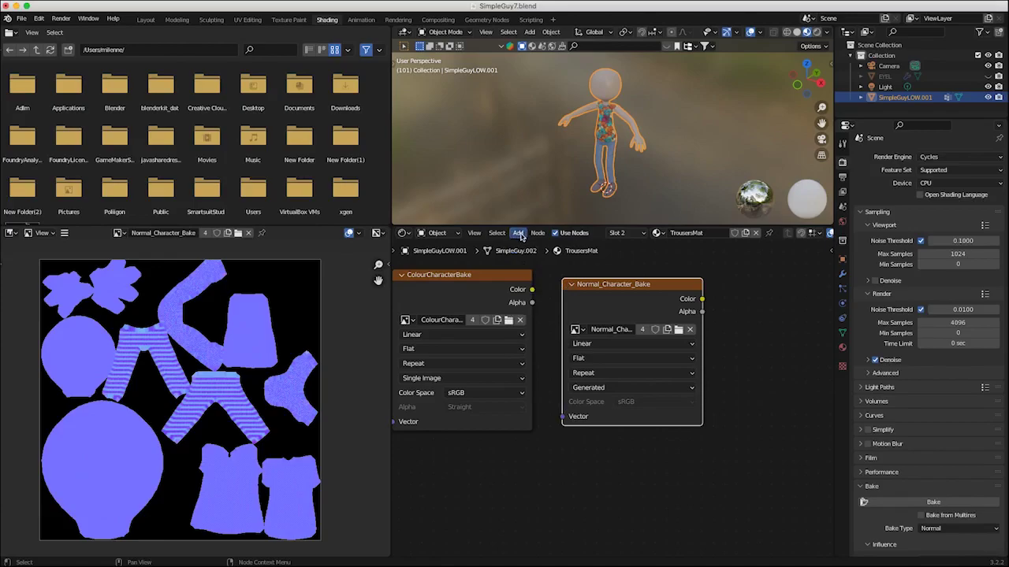
click(519, 234)
mouse_move(538, 291)
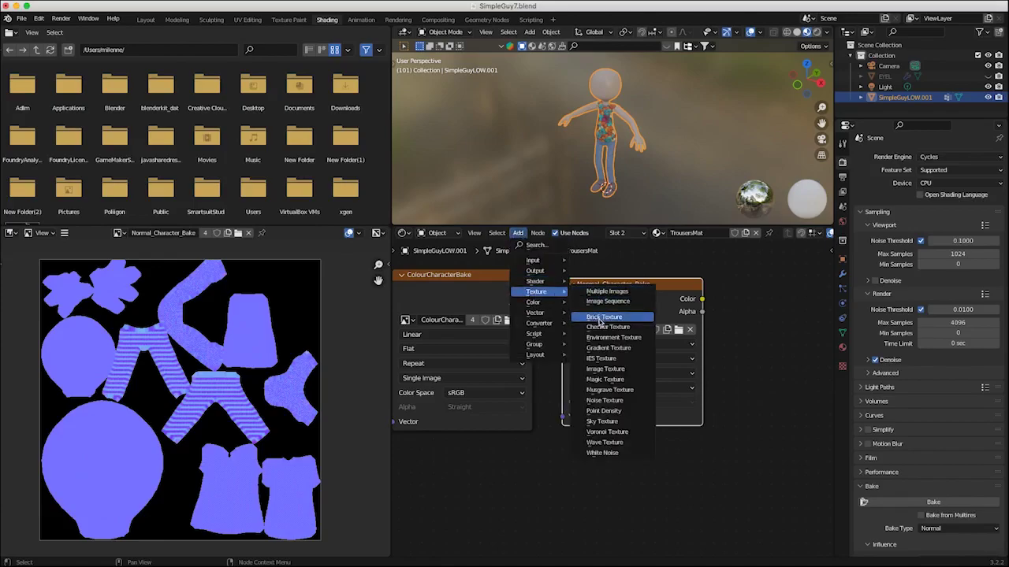
click(601, 371)
click(713, 317)
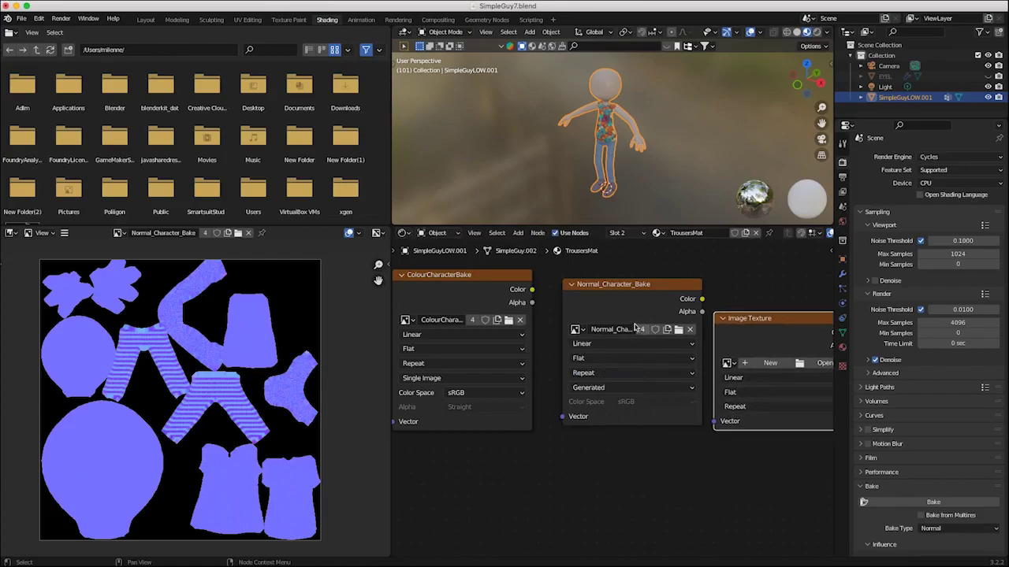
Step: Save the baked normal image as Normal_Character_Bake.png in the BakedTextures folder
click(64, 232)
mouse_move(78, 256)
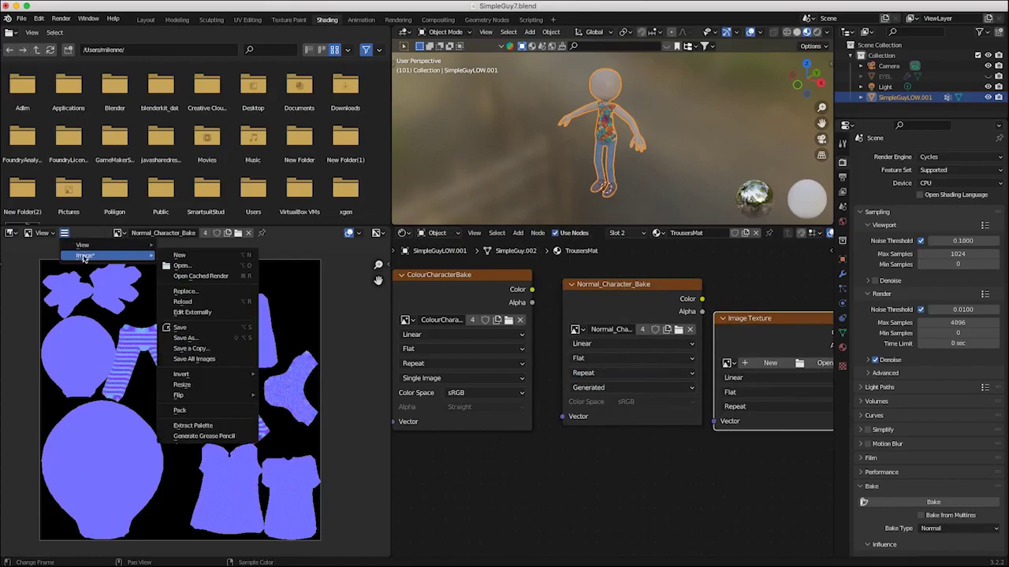
click(194, 337)
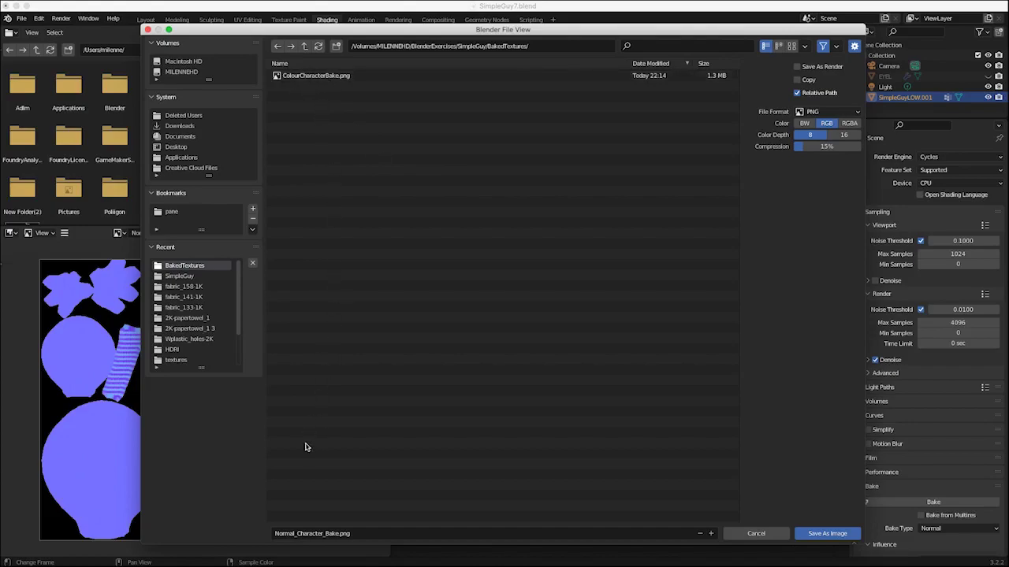
click(829, 535)
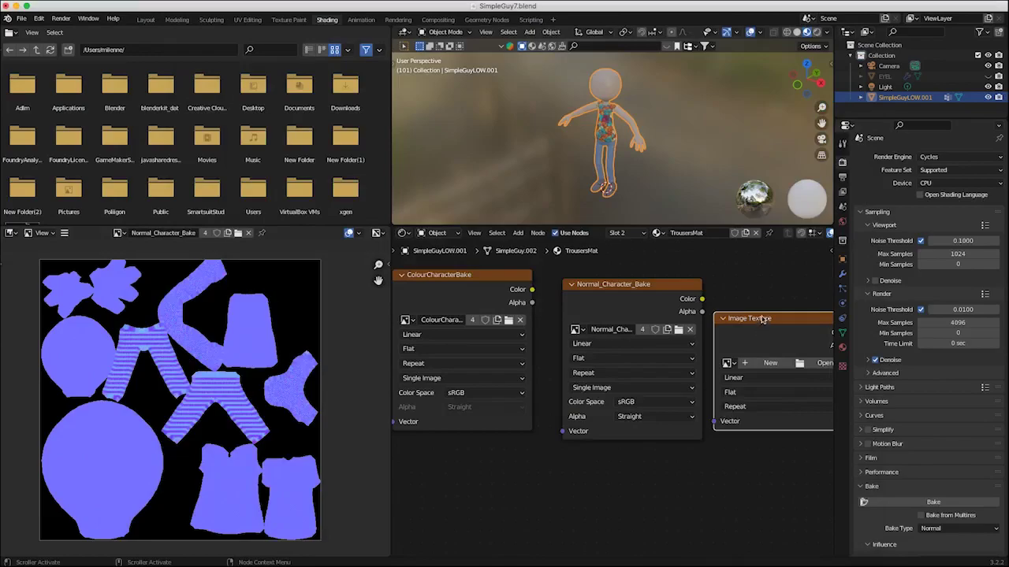
Step: Line up the TrousersMat image nodes and create a blank 1024 × 1024 px image named Roughness_Character_Bake without alpha in the new one
drag(762, 316, 760, 292)
drag(655, 285, 643, 279)
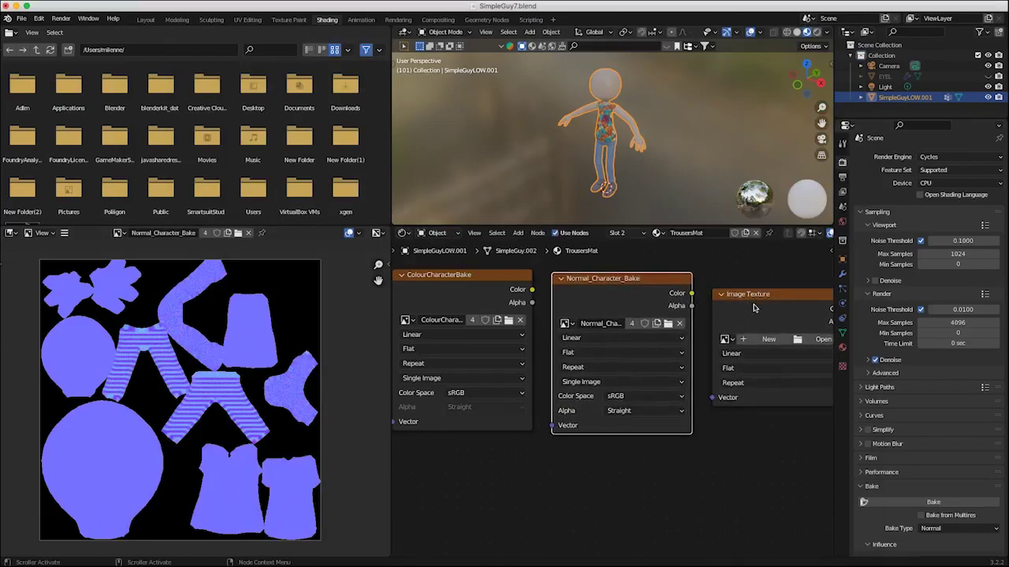
drag(753, 308, 735, 294)
click(748, 328)
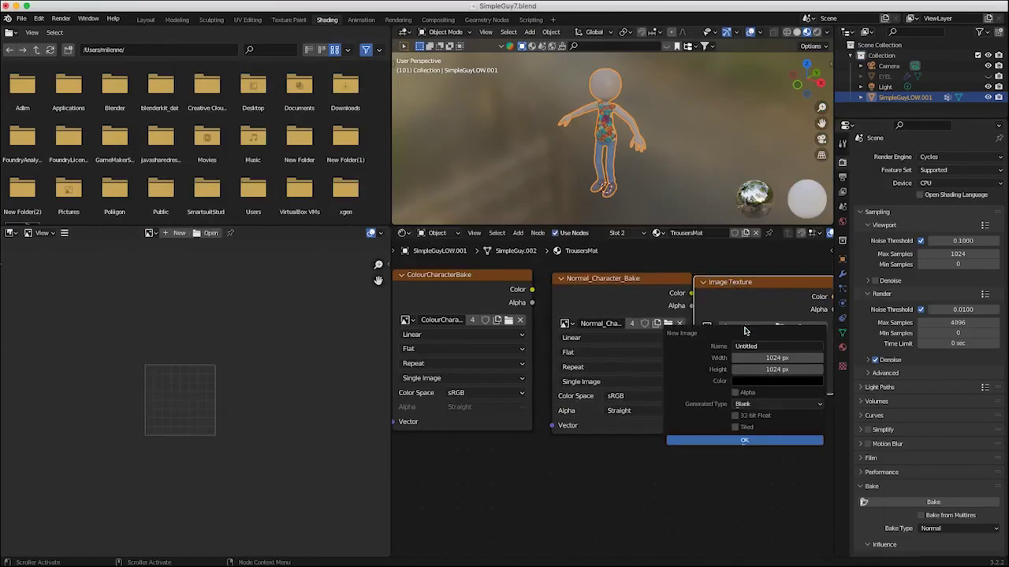
click(757, 346)
text(Roughness_Ch)
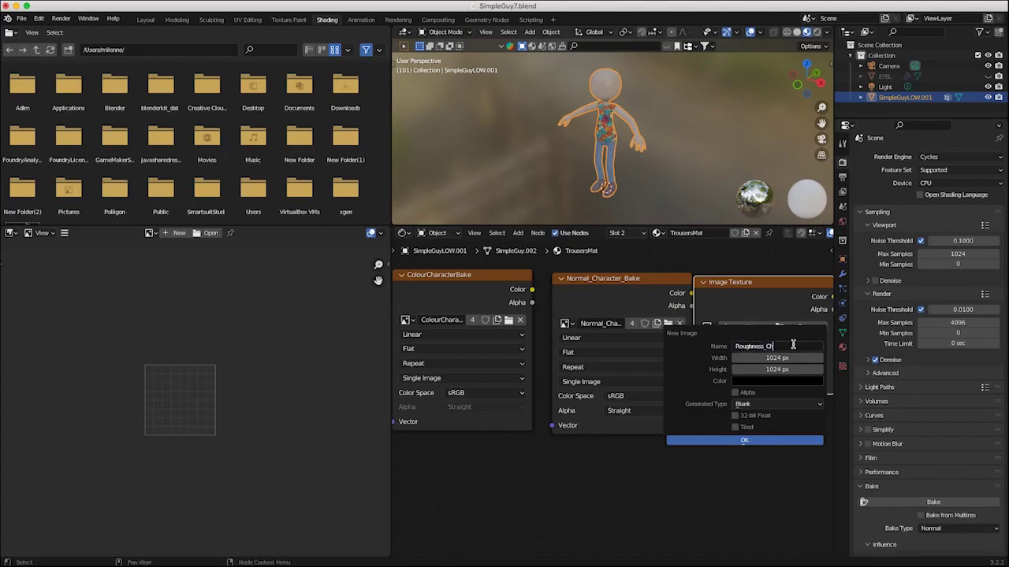
text(aracter_Bake)
click(744, 439)
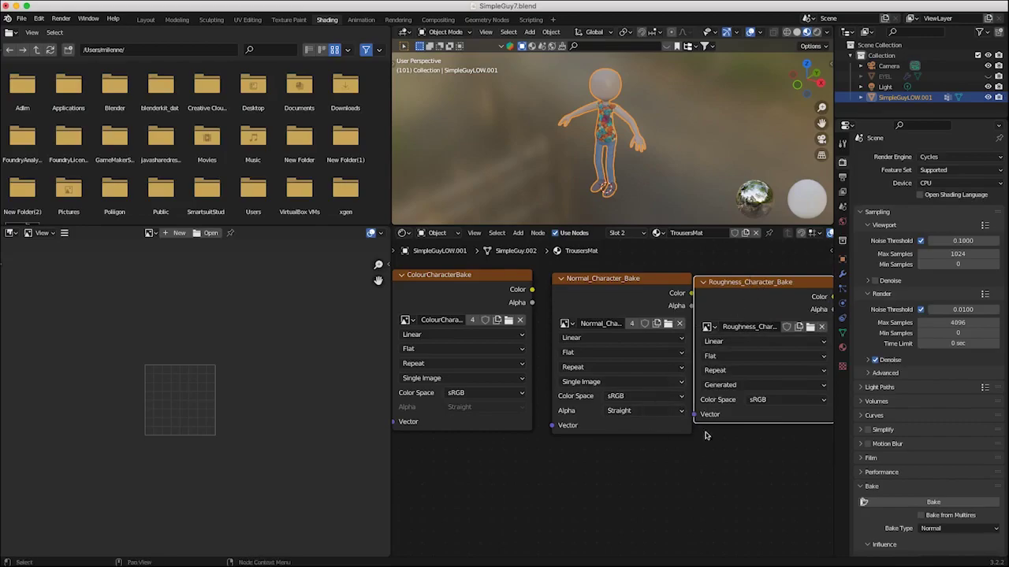
Step: Paste the Roughness_Character_Bake image node into SkinMat and place it beside the Normal_Character_Bake node
click(842, 348)
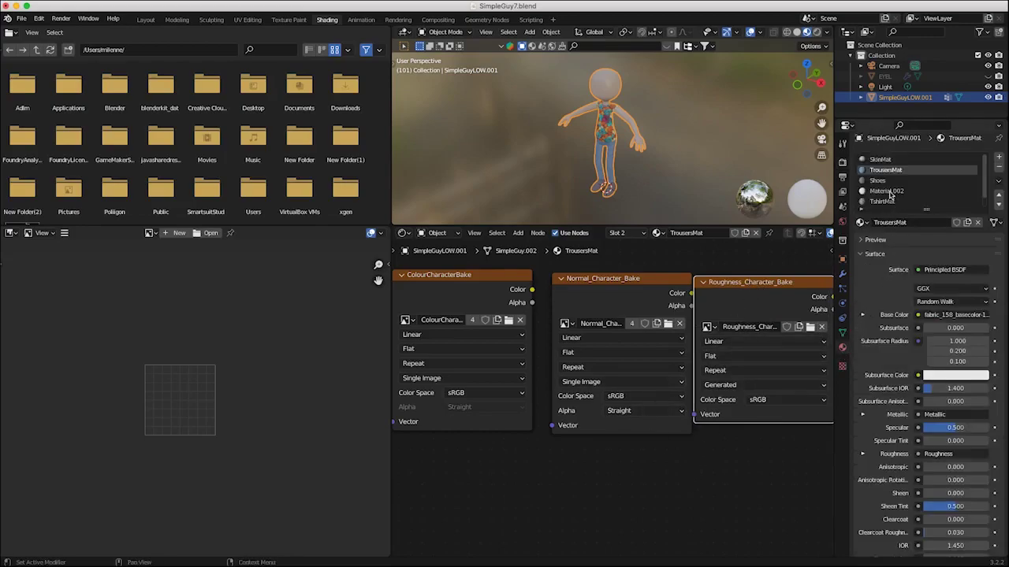
click(880, 160)
middle_drag(654, 393, 239, 245)
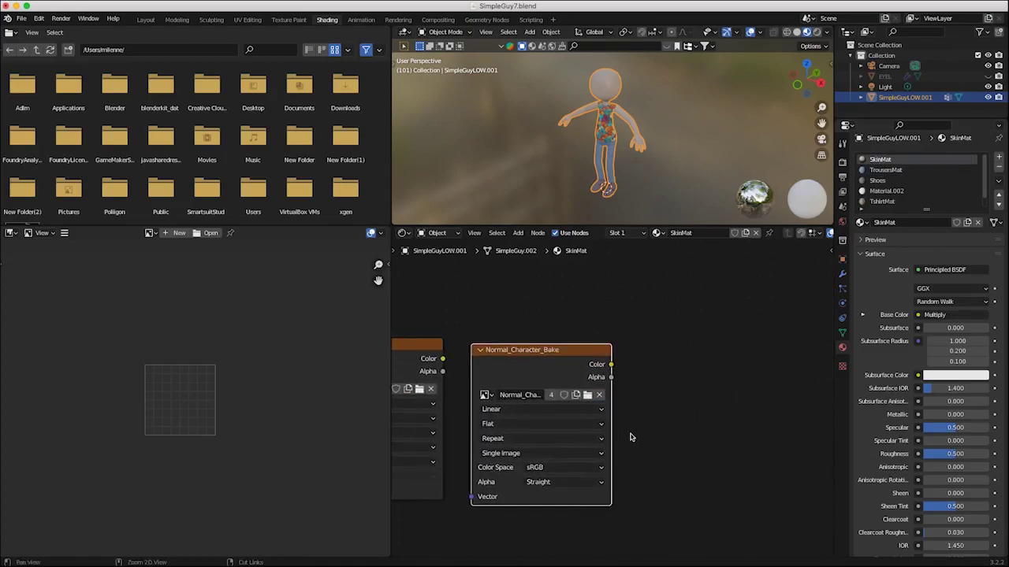
key(ctrl+v)
middle_drag(506, 323, 588, 441)
drag(464, 259, 826, 426)
middle_drag(767, 429, 655, 340)
drag(655, 340, 649, 368)
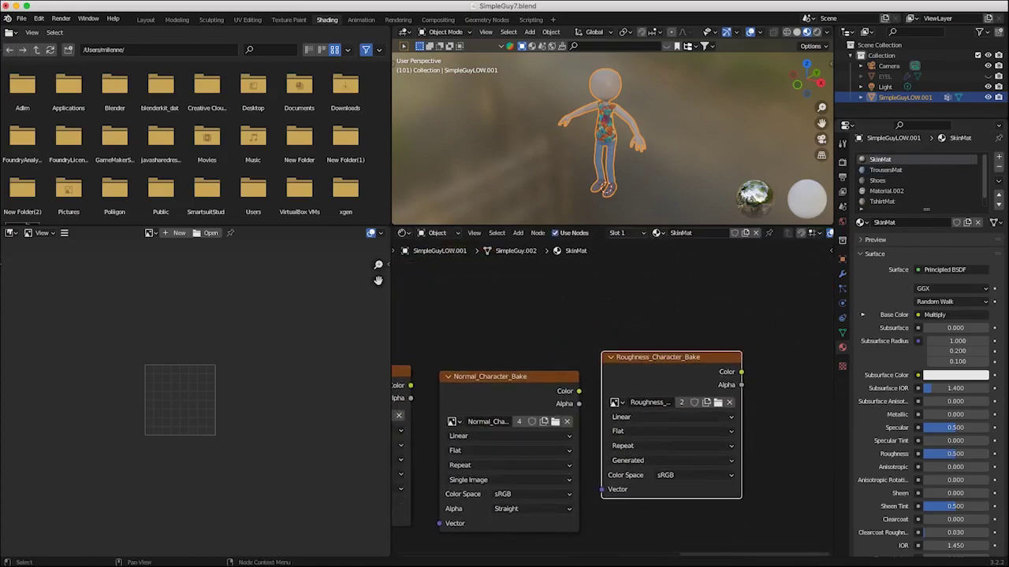
Step: Paste the Roughness_Character_Bake image node into the Shoes material and place it beside its Normal_Character_Bake node
click(872, 182)
middle_drag(689, 515, 750, 566)
key(ctrl+v)
drag(432, 291, 809, 426)
middle_drag(706, 410, 606, 257)
drag(676, 277, 710, 364)
middle_drag(711, 341, 705, 295)
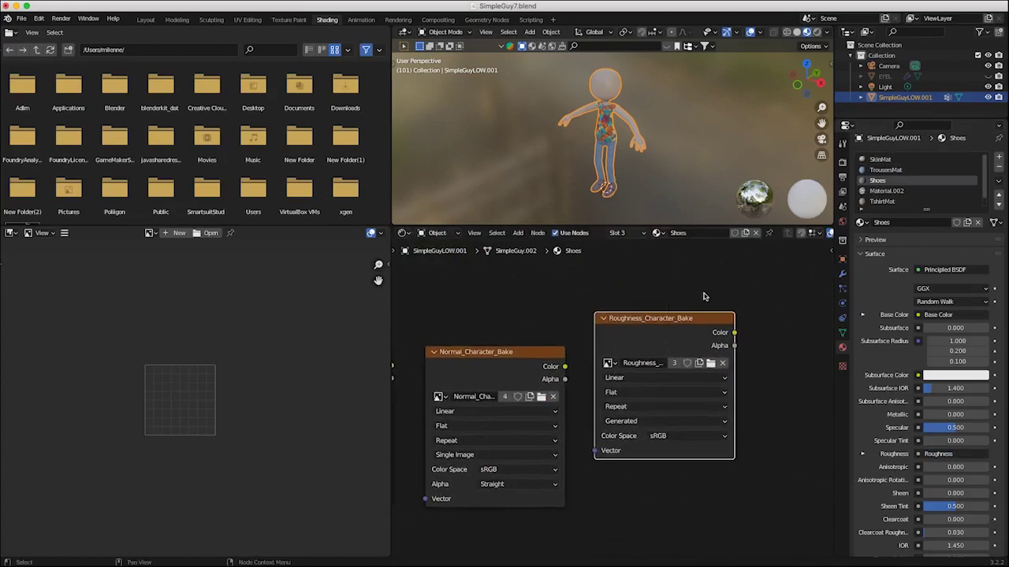
Step: Paste the Roughness_Character_Bake image node into TshirtMat and place it beside the Normal_Character_Bake node
click(881, 203)
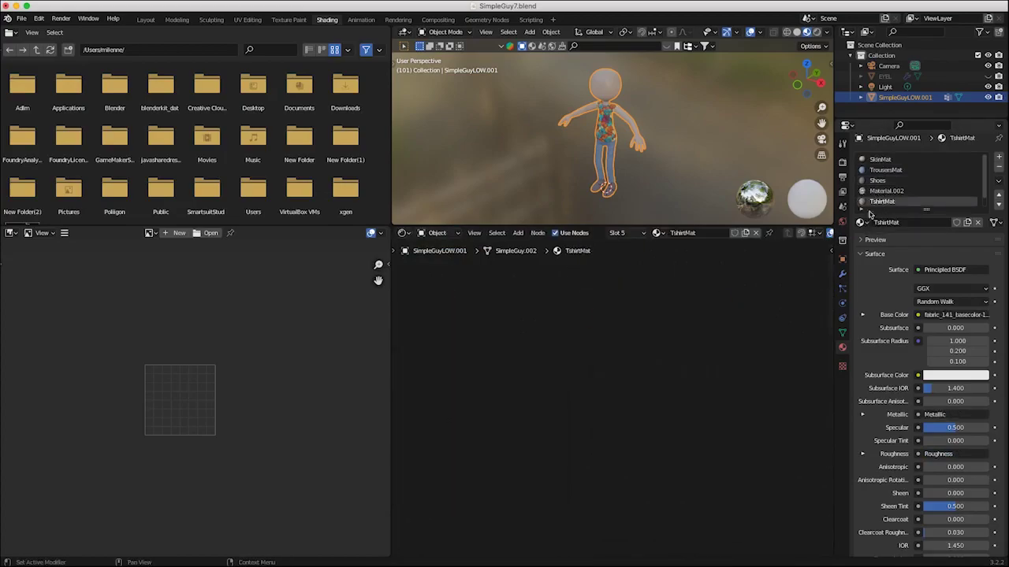
key(ctrl+v)
middle_drag(592, 416, 725, 491)
scroll(725, 491, down, 5)
scroll(725, 491, up, 5)
middle_drag(674, 442, 718, 333)
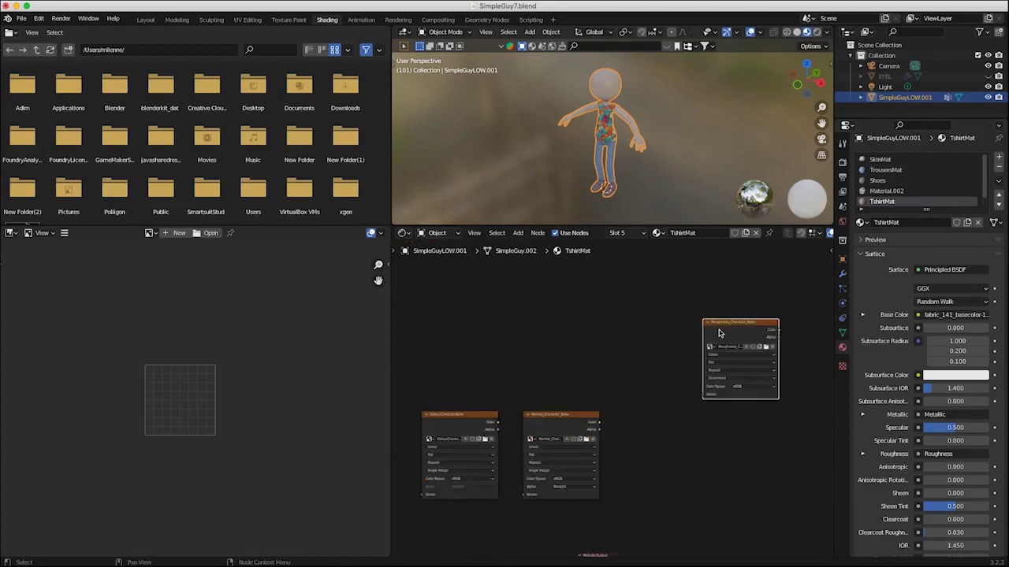
drag(718, 333, 636, 422)
scroll(628, 383, up, 2)
middle_drag(688, 345, 329, 324)
Step: Check the materials' bake nodes, set the bake type to Roughness, and bake into the Roughness_Character_Bake image
click(874, 160)
click(873, 170)
middle_drag(552, 378, 705, 490)
click(898, 180)
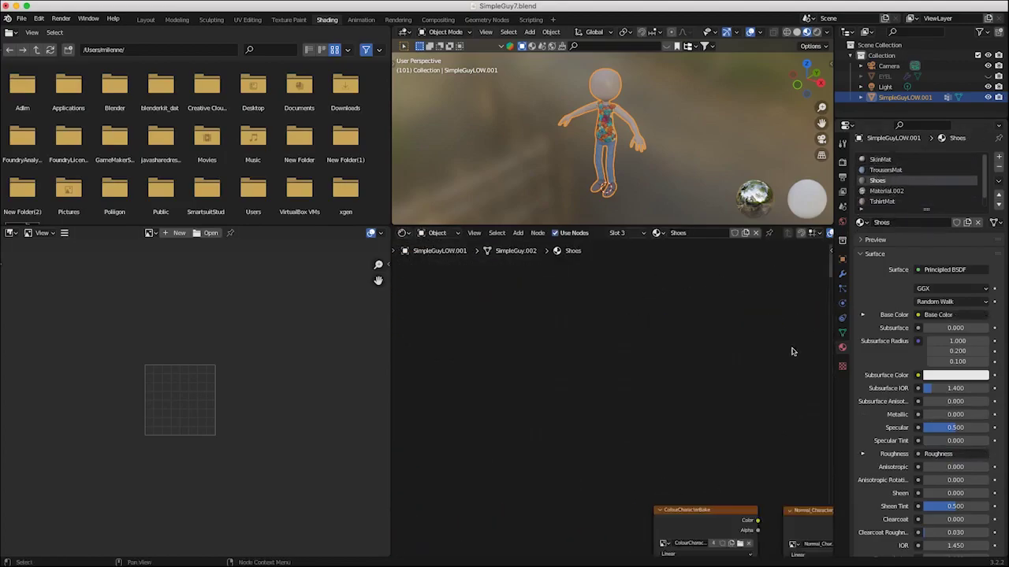
click(882, 201)
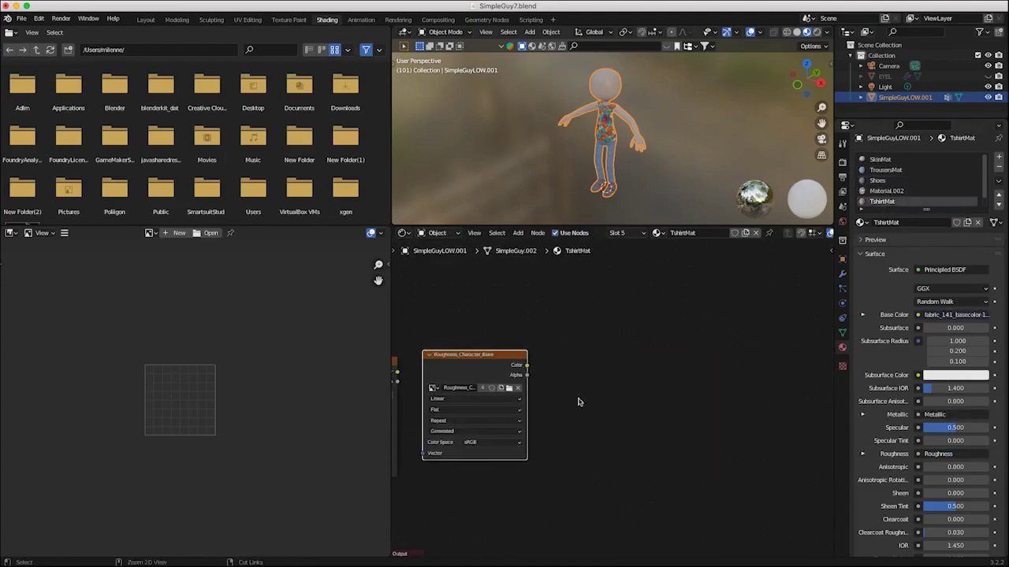
scroll(599, 370, up, 3)
click(842, 160)
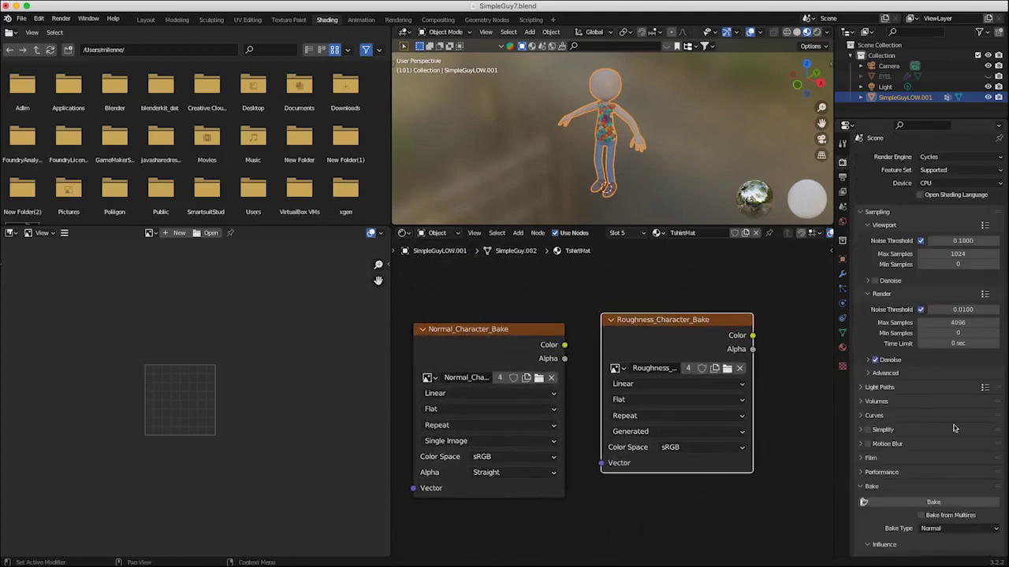
scroll(1005, 439, down, 3)
scroll(1005, 439, down, 4)
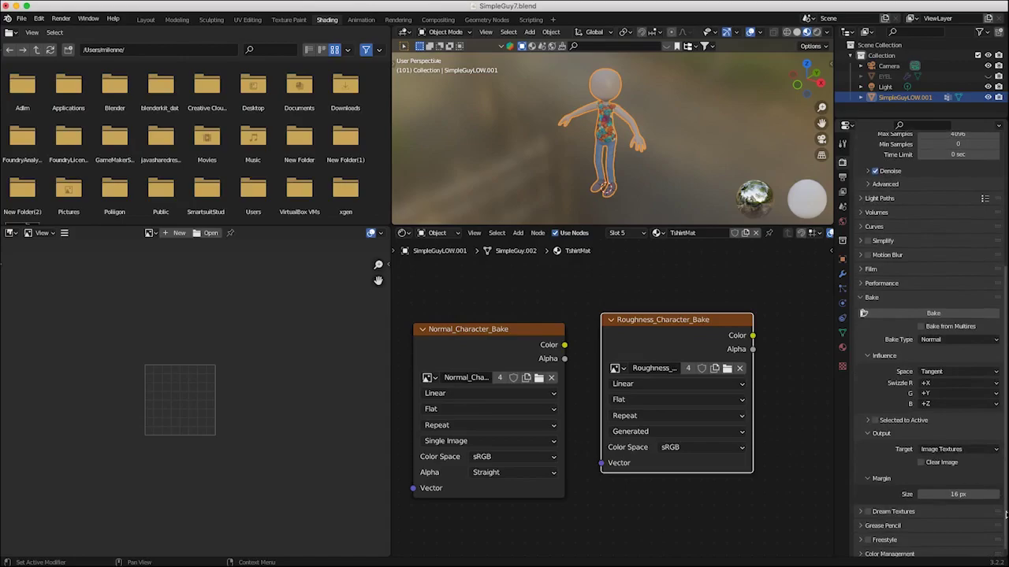
click(932, 344)
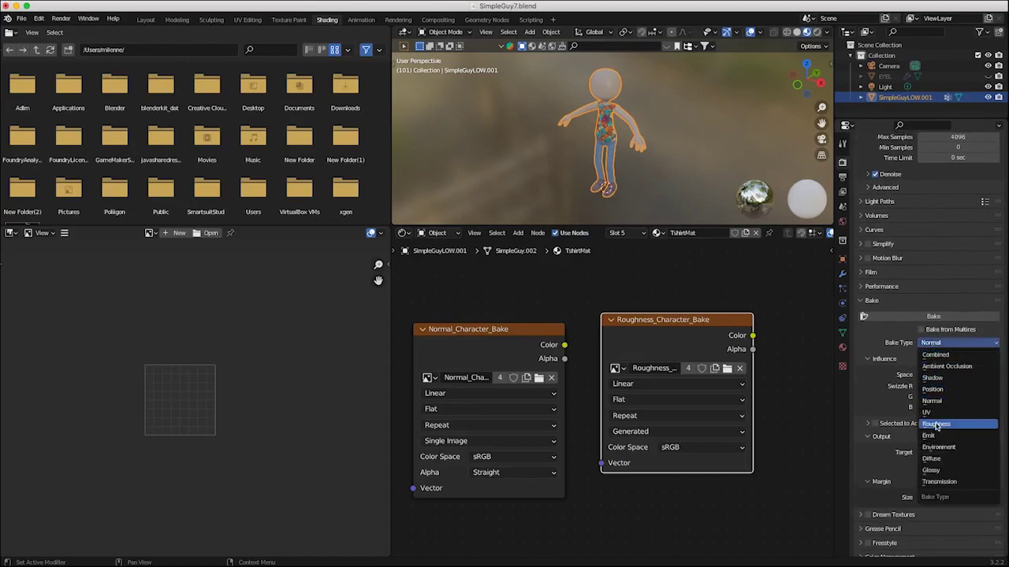
click(936, 425)
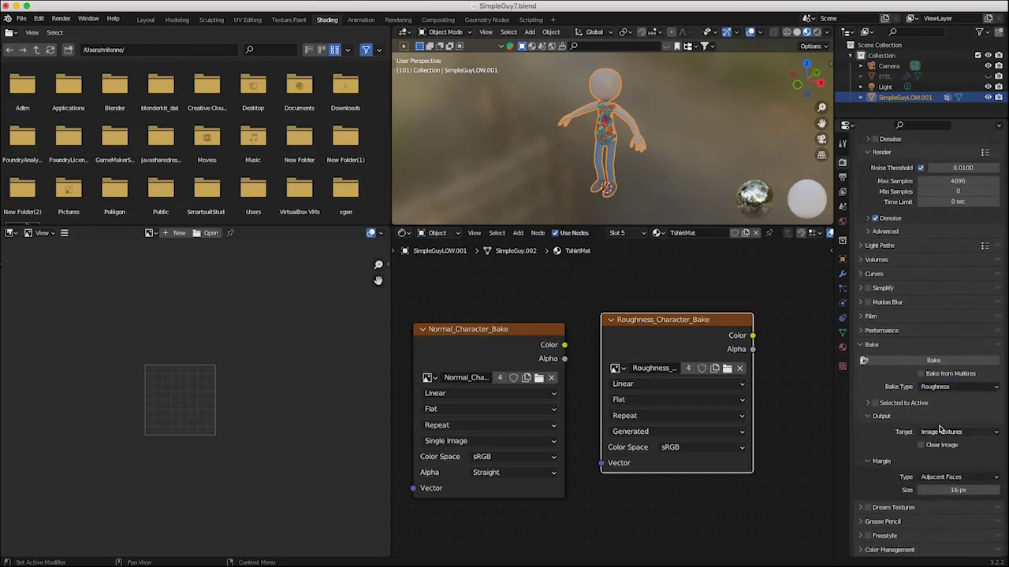
click(924, 362)
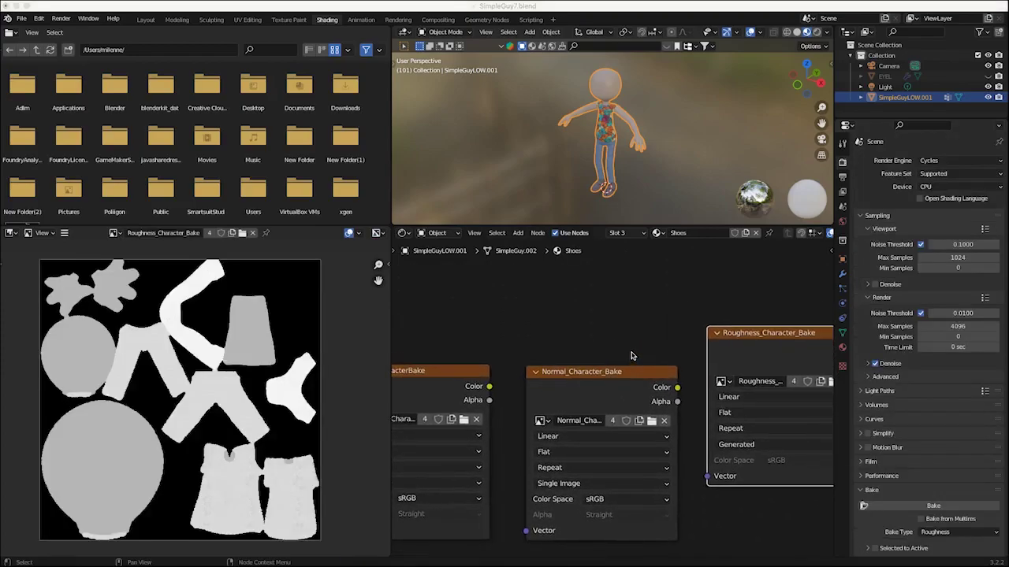
Step: Go through the character's materials and examine the baked roughness map and the bake nodes in TrousersMat
mouse_move(632, 356)
middle_down()
mouse_move(646, 369)
mouse_move(627, 346)
middle_up()
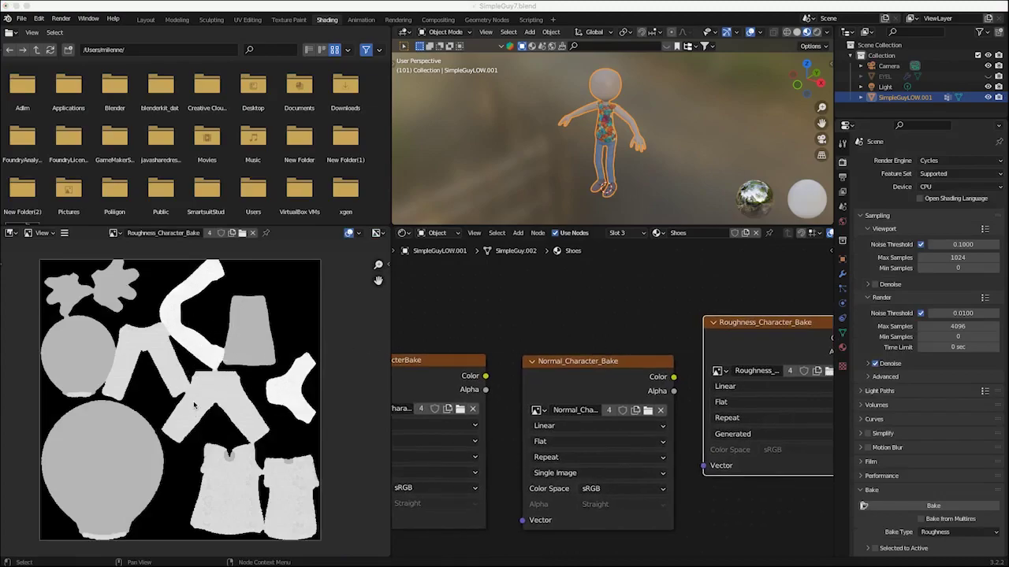
click(841, 347)
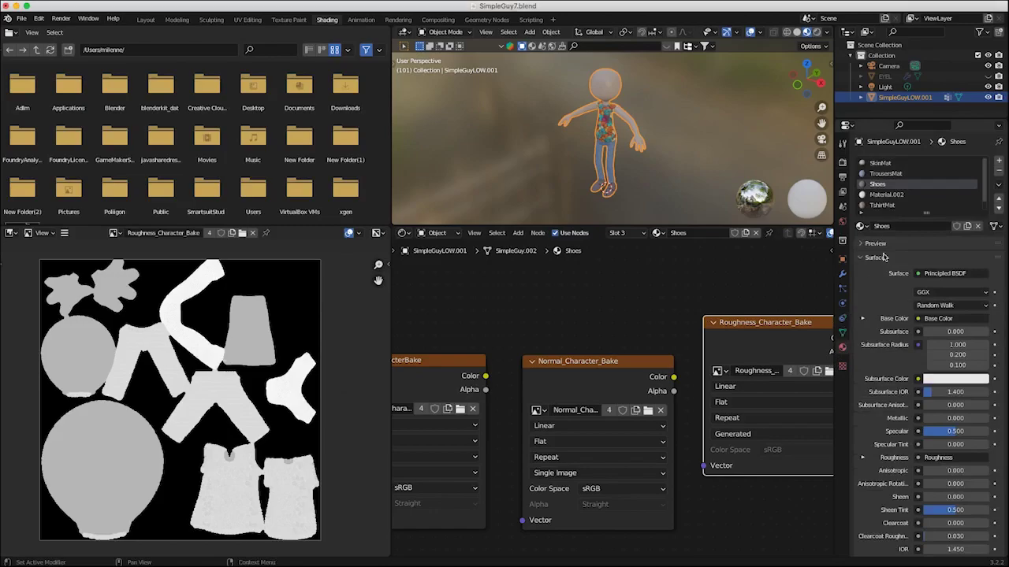
click(877, 174)
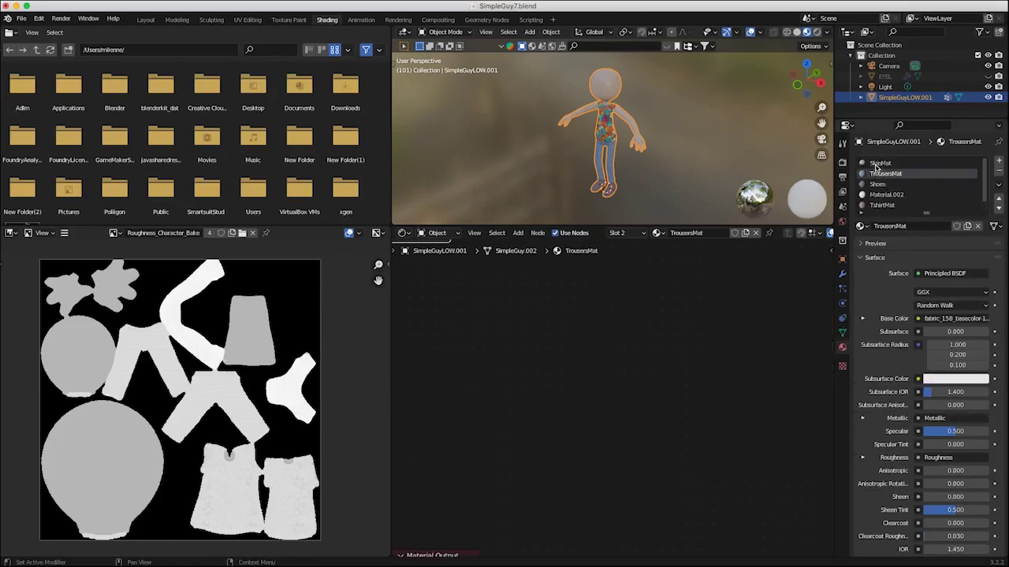
click(875, 164)
click(876, 174)
click(874, 186)
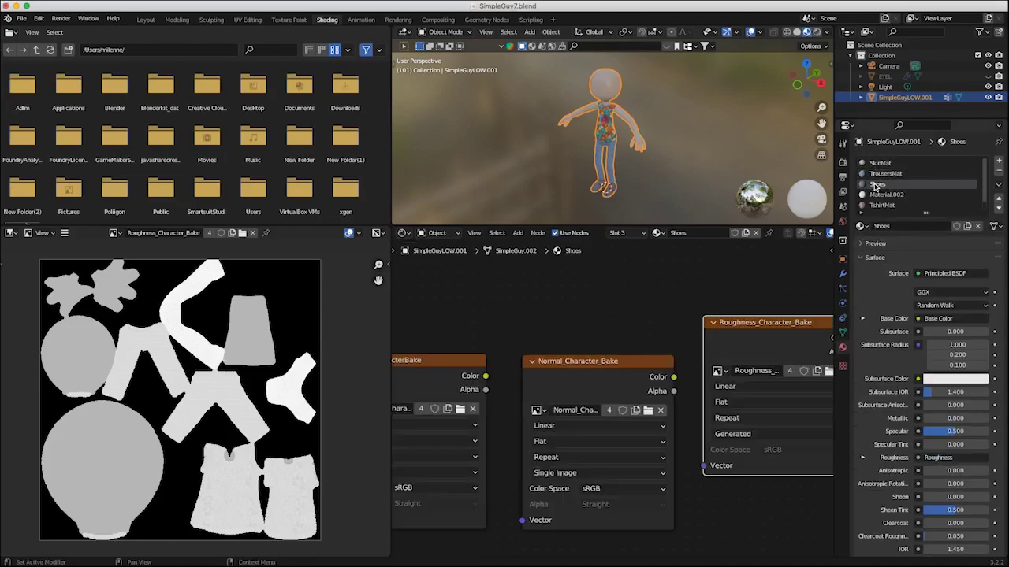
click(877, 195)
click(879, 205)
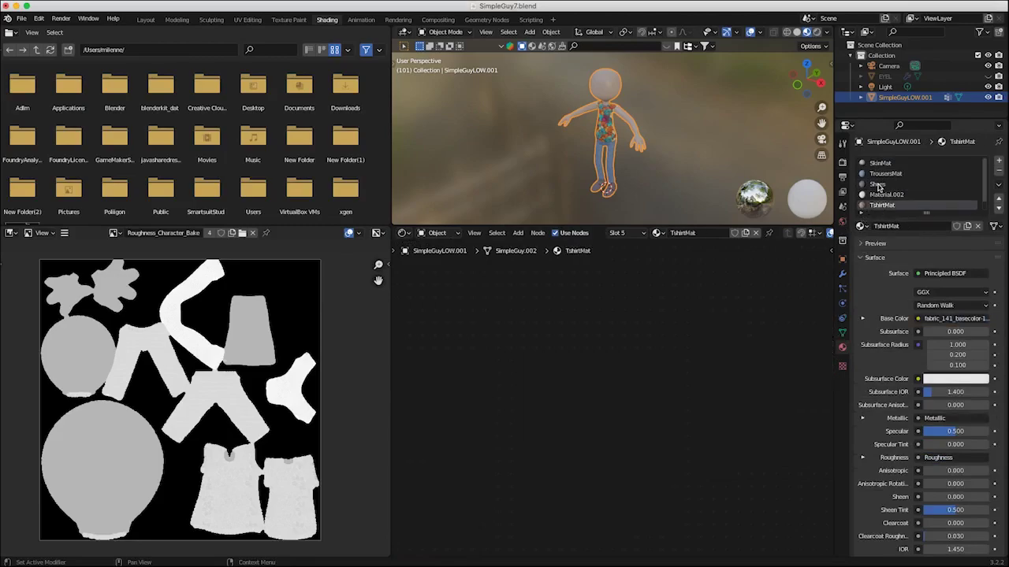
click(877, 173)
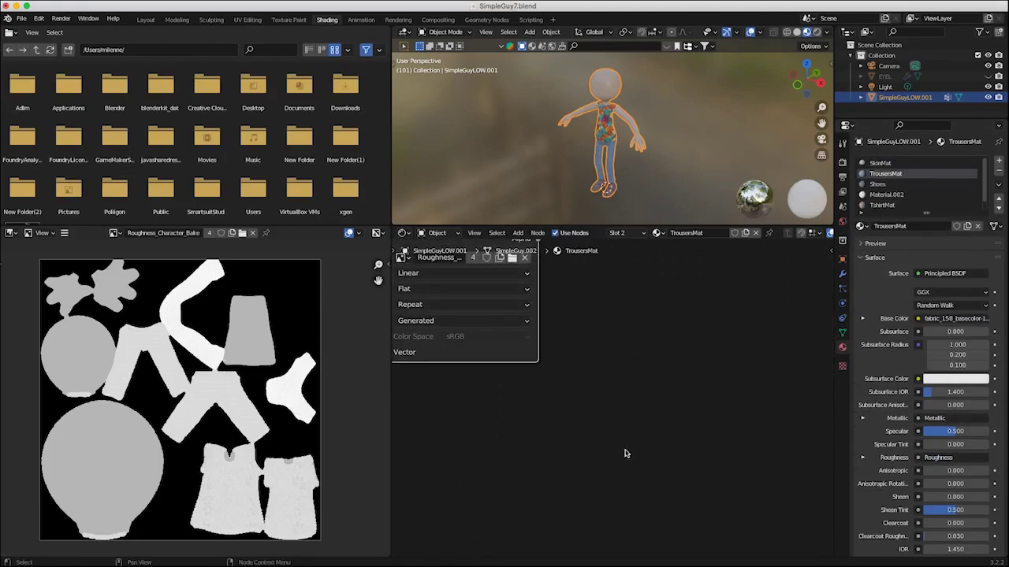
middle_drag(611, 441, 694, 513)
ctrl+middle_drag(575, 449, 597, 446)
middle_drag(523, 415, 638, 476)
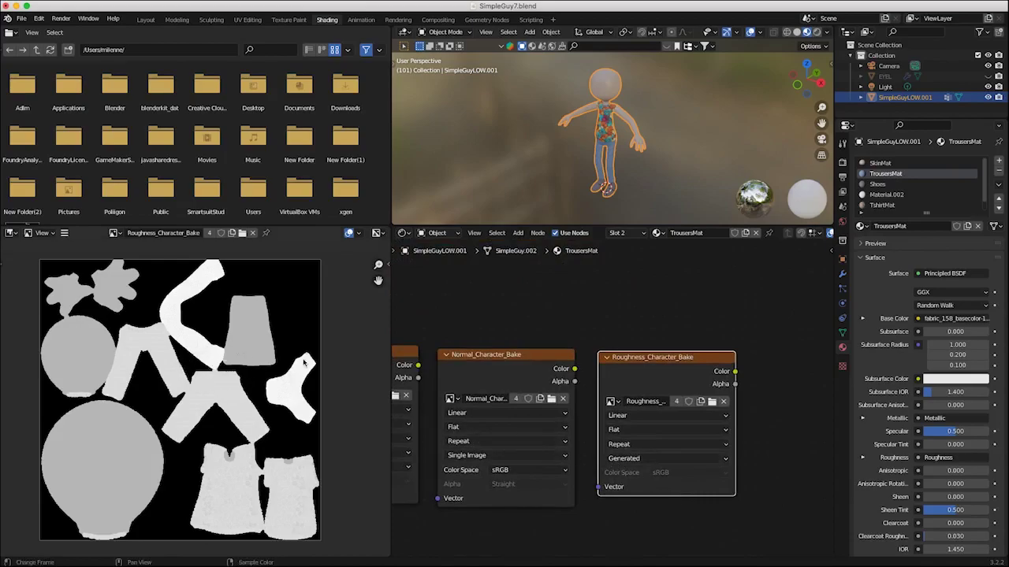
Step: Examine the Shoes material's three bake image nodes alongside its original texture nodes and Principled BSDF
click(875, 184)
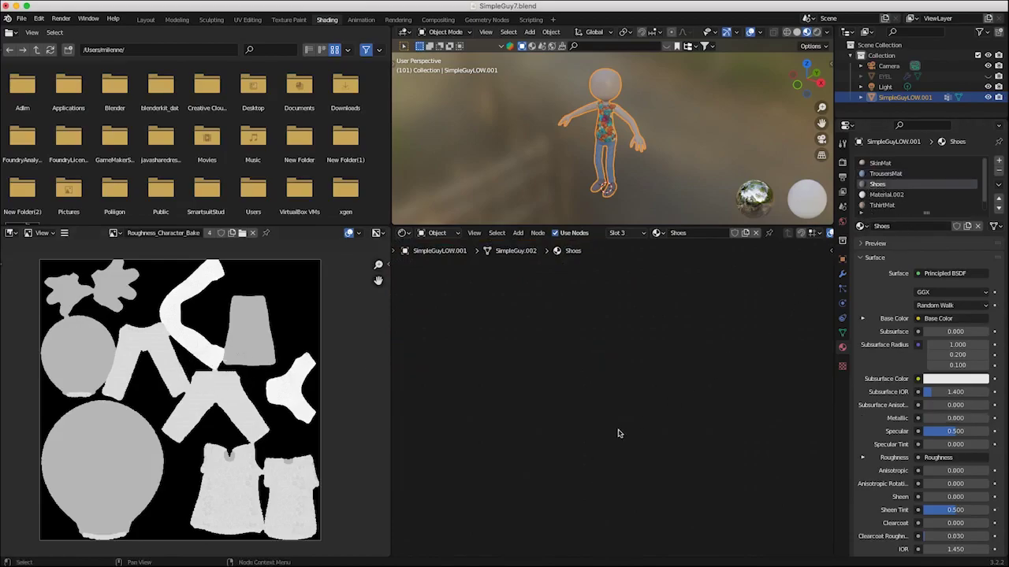
middle_drag(617, 433, 602, 386)
scroll(714, 495, down, 4)
scroll(602, 386, up, 4)
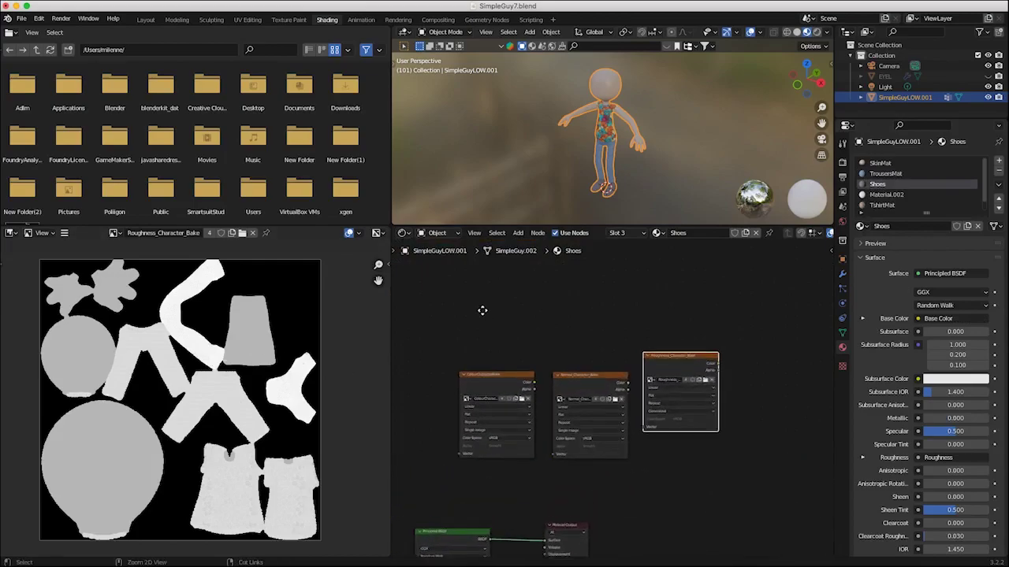
middle_drag(535, 350, 584, 367)
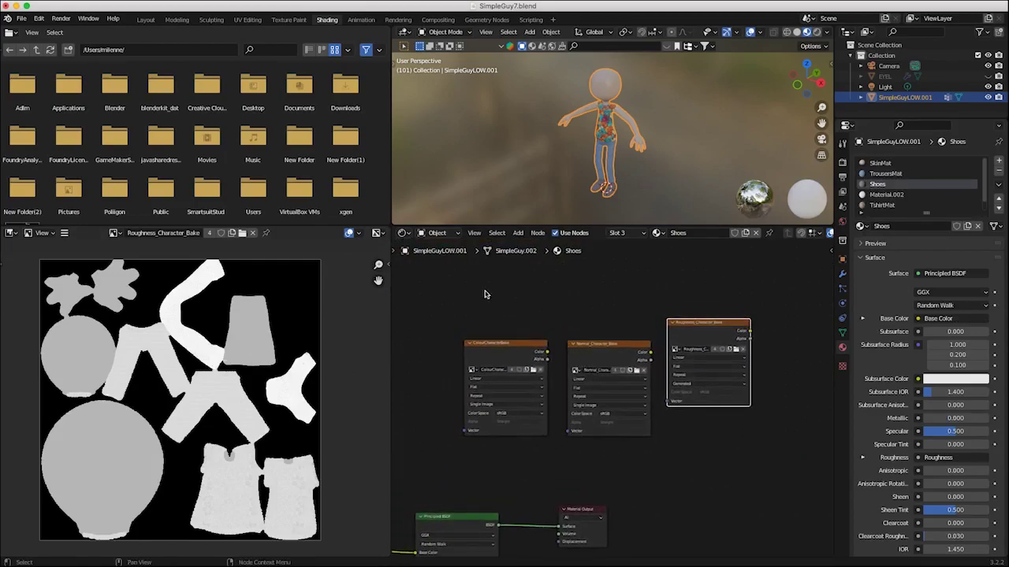
drag(485, 295, 753, 484)
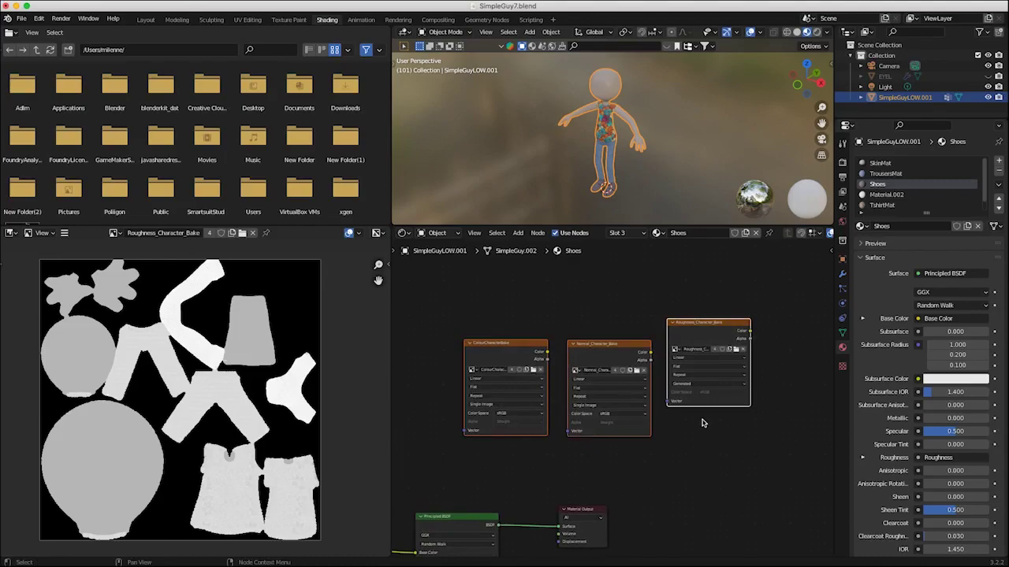
middle_drag(652, 442, 774, 336)
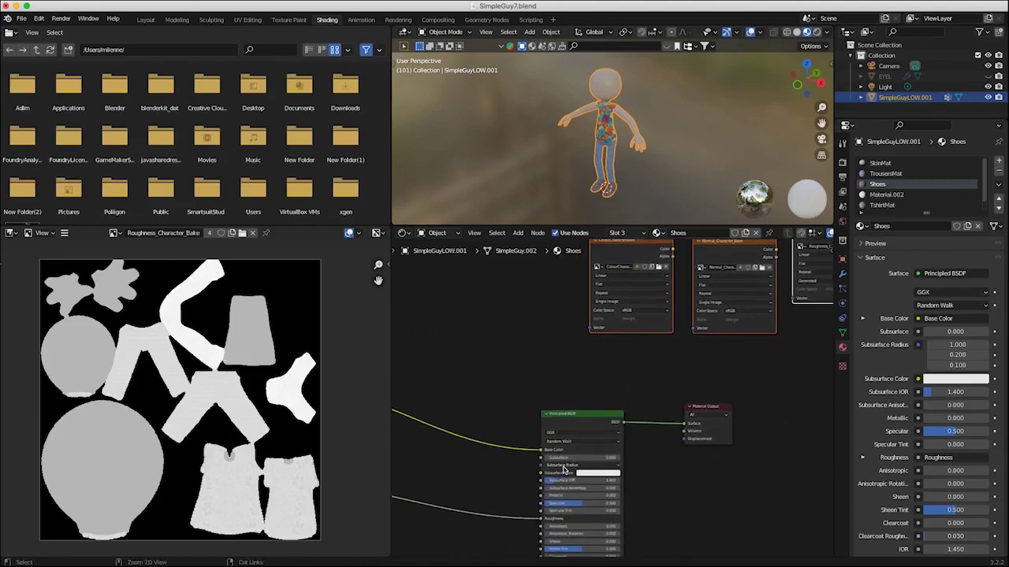
ctrl+middle_drag(555, 467, 555, 544)
drag(423, 359, 567, 536)
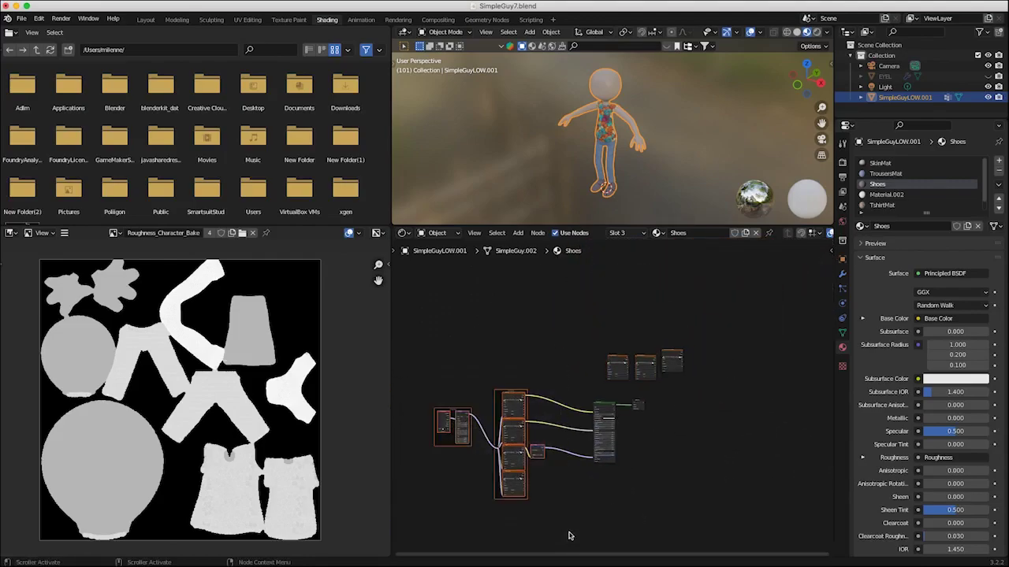
middle_drag(555, 487, 490, 534)
scroll(500, 360, up, 2)
scroll(539, 360, up, 2)
scroll(623, 322, up, 1)
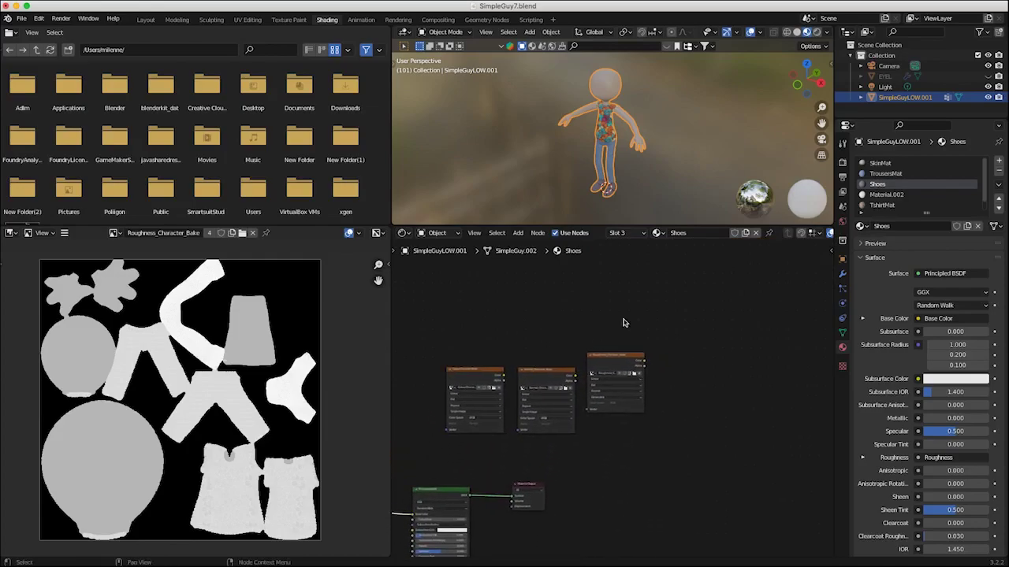
Step: Add a new material slot to the character with a new material named CharacterBakedMaterial
click(999, 160)
click(905, 226)
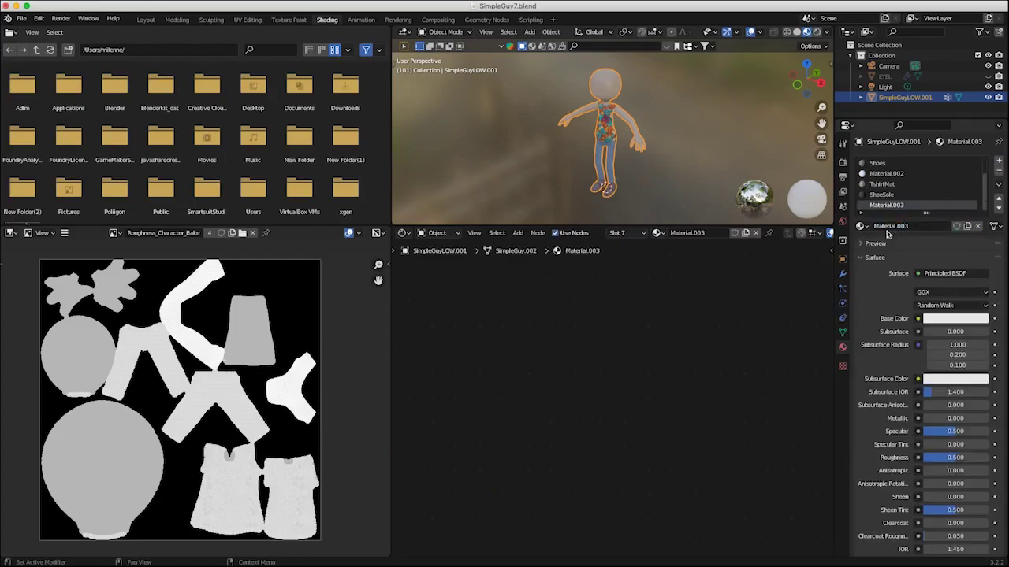
click(906, 226)
text(Bal)
text(ed)
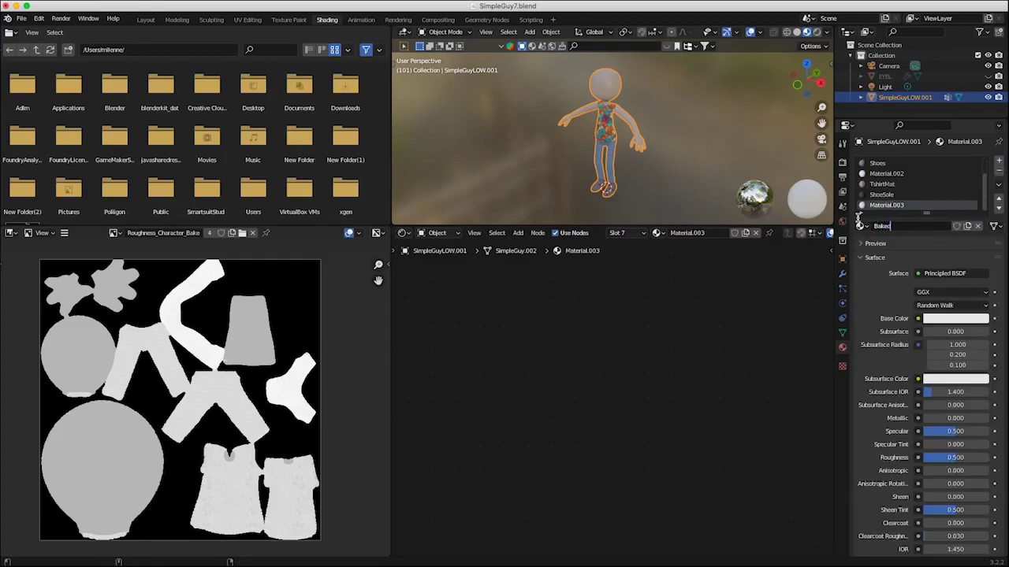
text(Material)
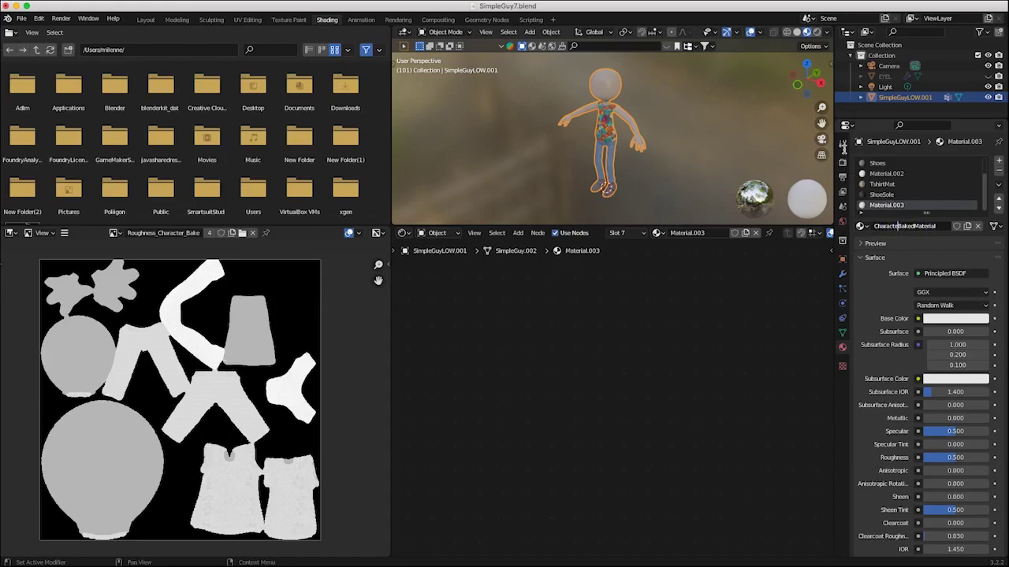
key(Return)
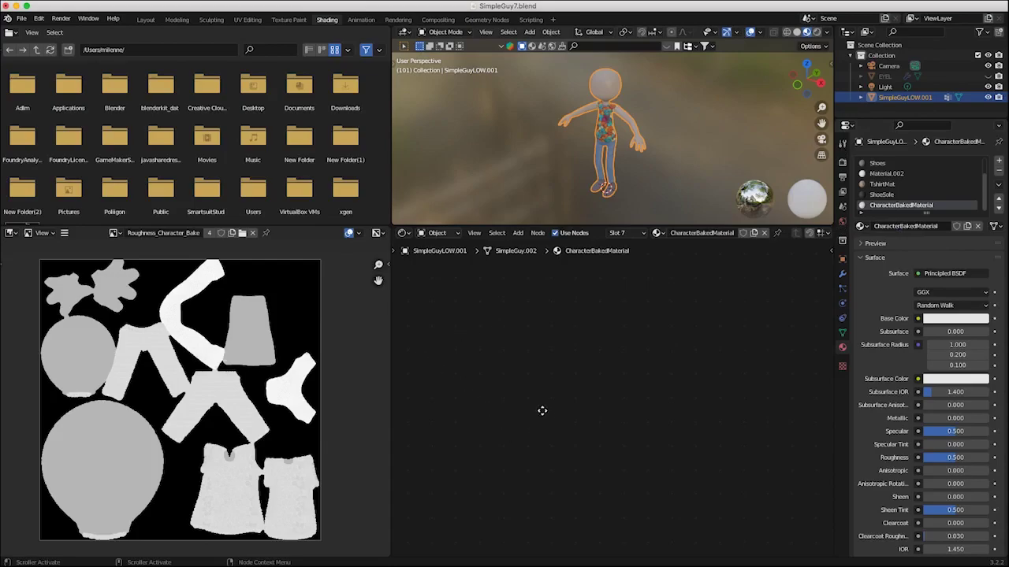
Step: Select the ColourCharacterBake, Normal_Character_Bake and Roughness_Character_Bake image nodes in TshirtMat
middle_drag(542, 411, 609, 461)
click(875, 195)
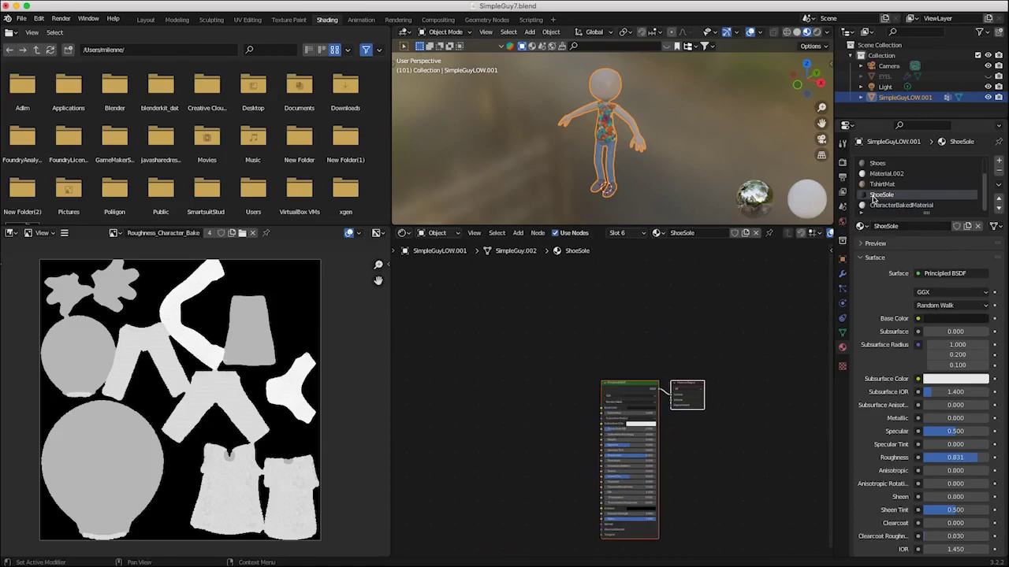
middle_drag(620, 365, 669, 368)
click(881, 186)
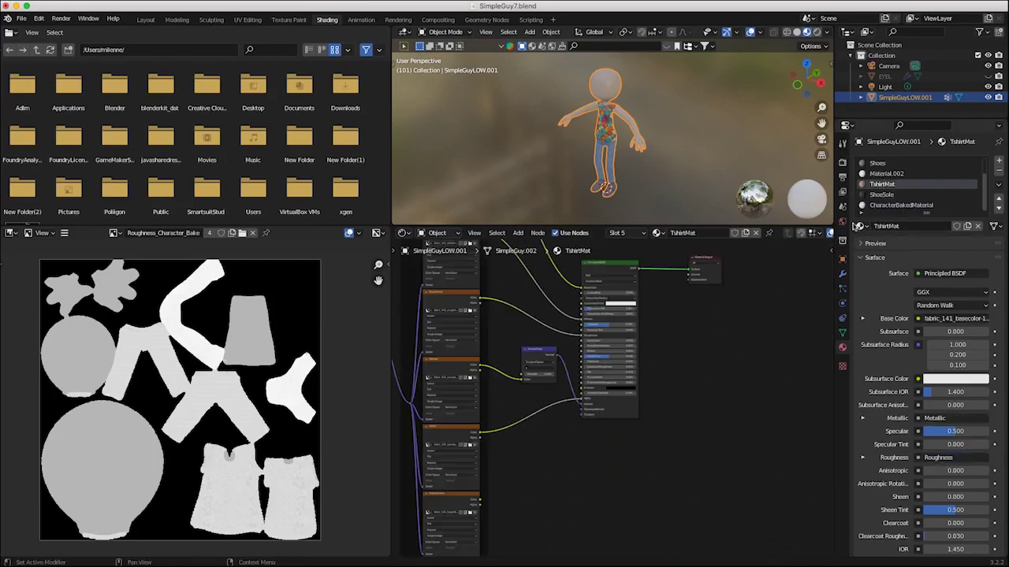
middle_drag(639, 406, 606, 484)
drag(551, 308, 793, 423)
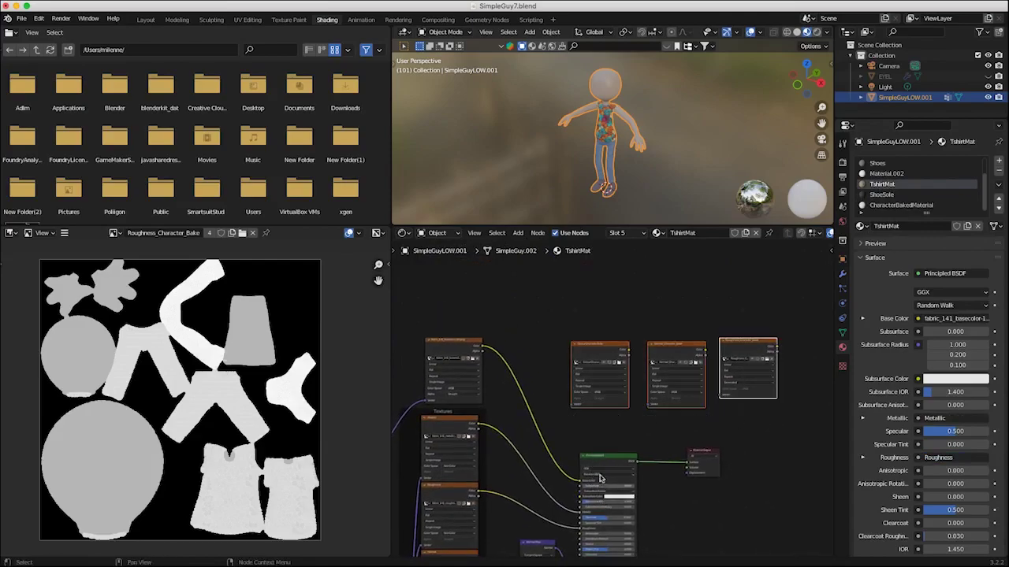
Step: Paste the copied ColourCharacterBake, Normal_Character_Bake and Roughness_Character_Bake image nodes into CharacterBakedMaterial's node tree
click(880, 204)
scroll(589, 387, down, 5)
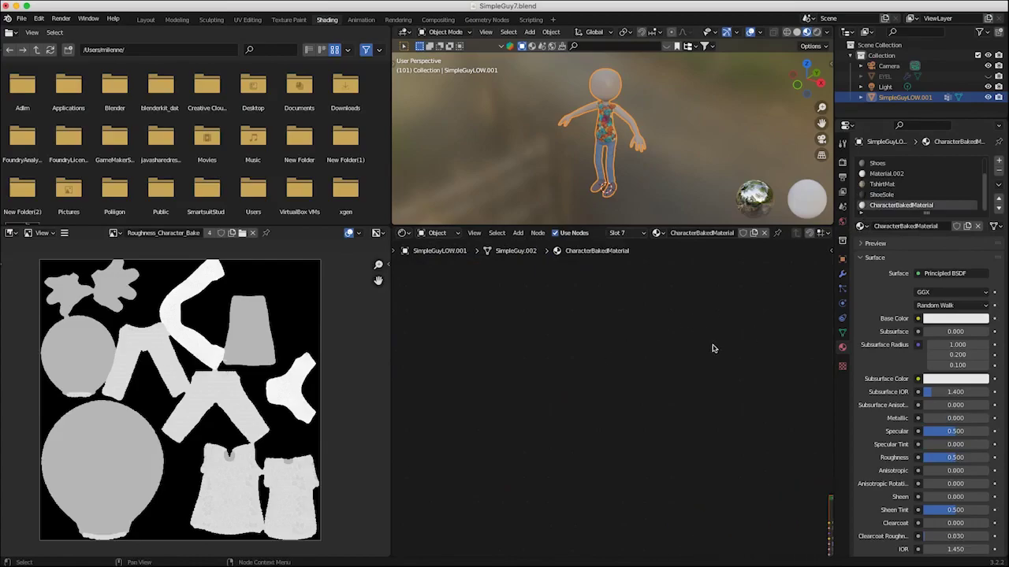
scroll(575, 384, right, 3)
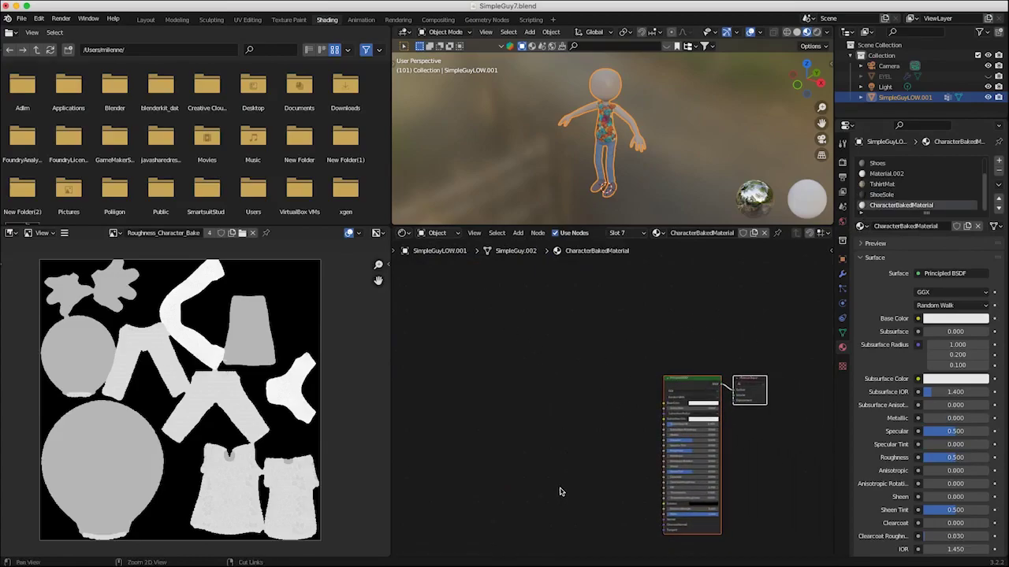
click(560, 492)
middle_drag(557, 412, 574, 462)
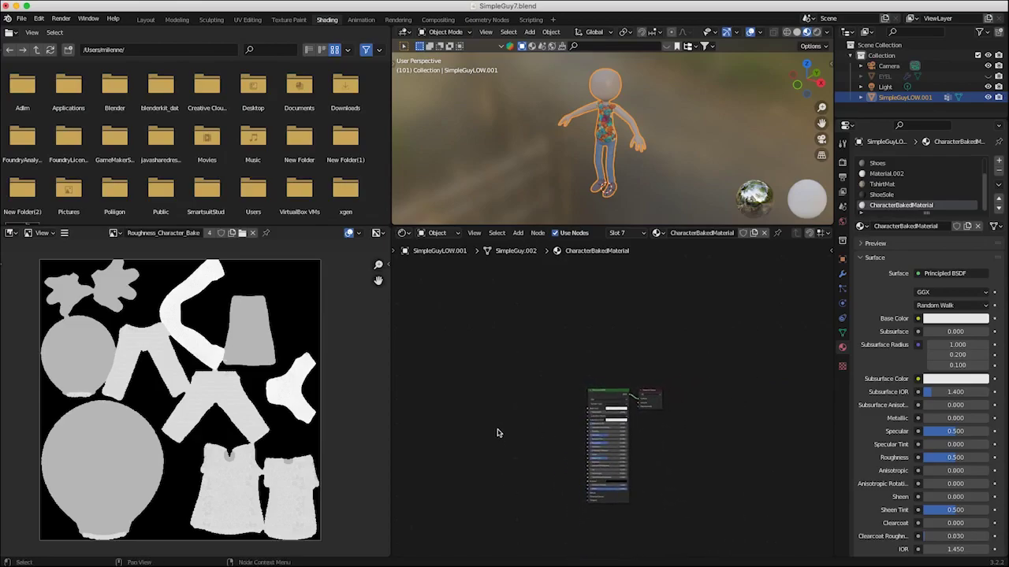
middle_drag(511, 414, 484, 505)
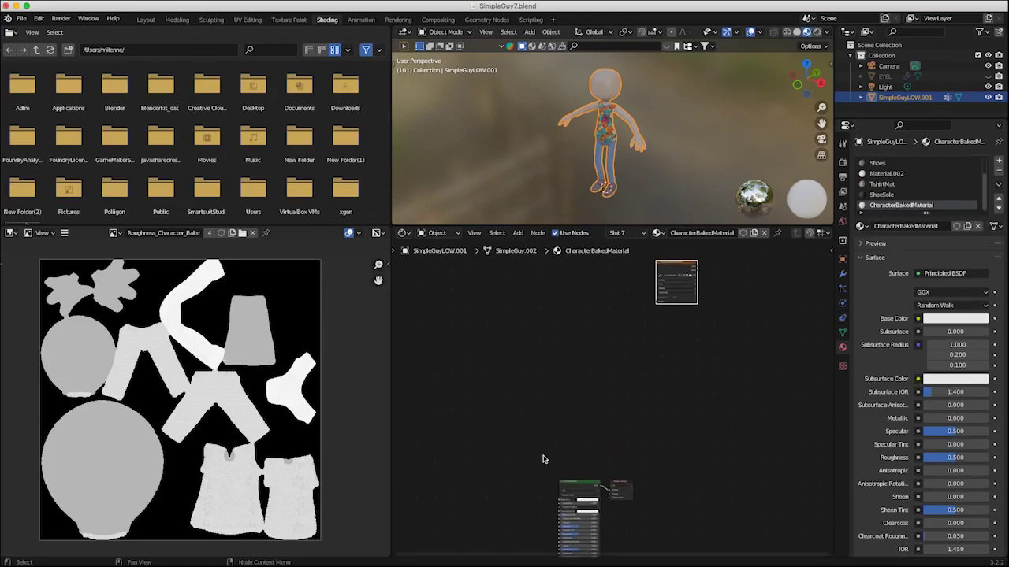
scroll(491, 390, up, 3)
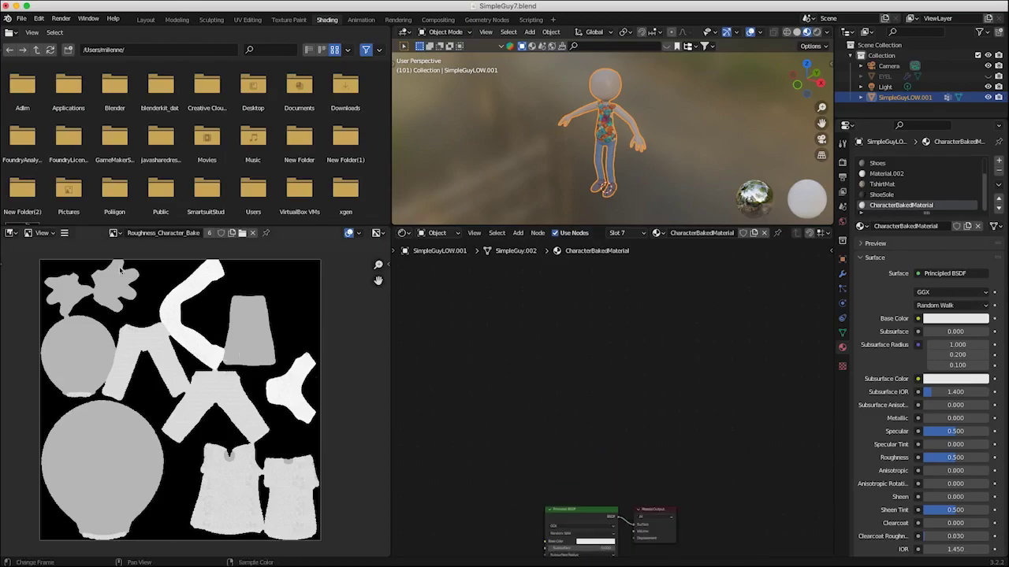
Step: Save the baked roughness image as Roughness_Character_Bake.png in the BakedTextures folder, in 8-bit RGB PNG format
click(63, 233)
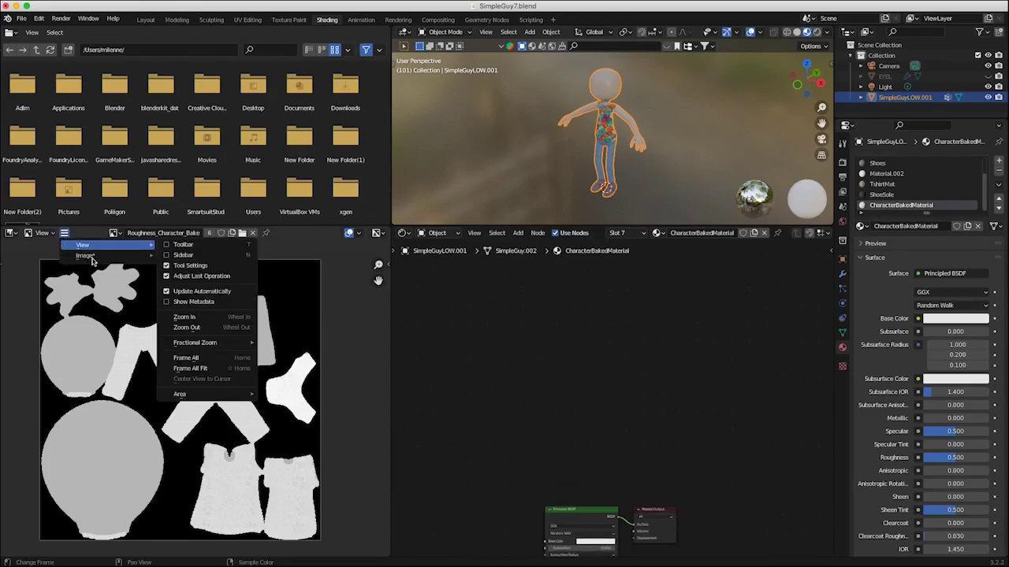
mouse_move(89, 259)
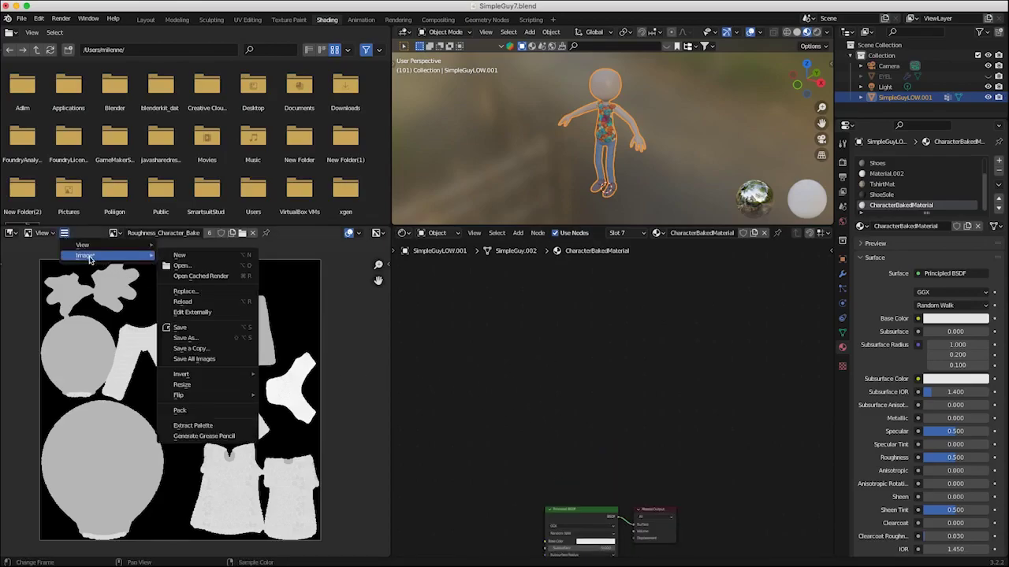
click(183, 339)
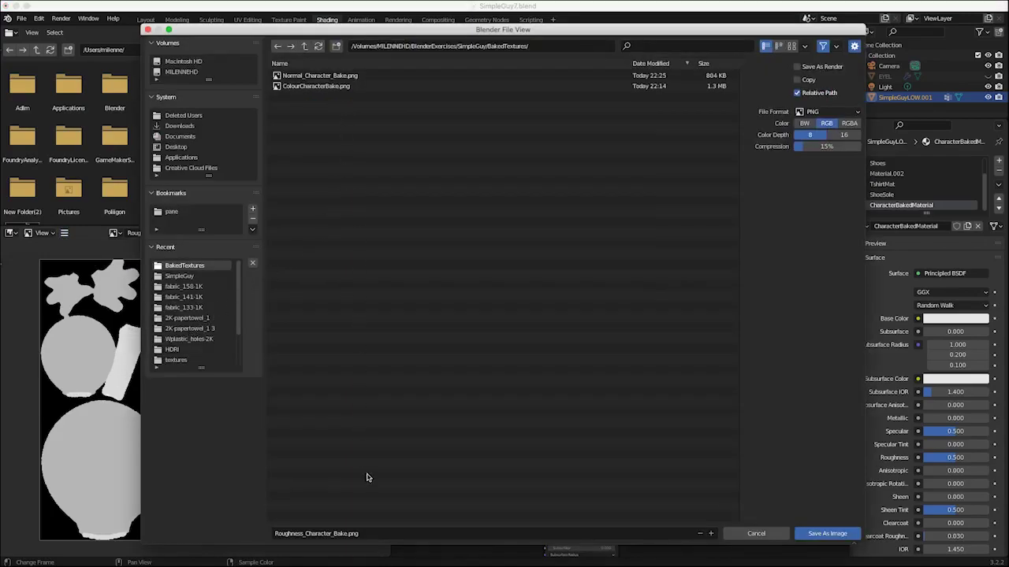
click(827, 534)
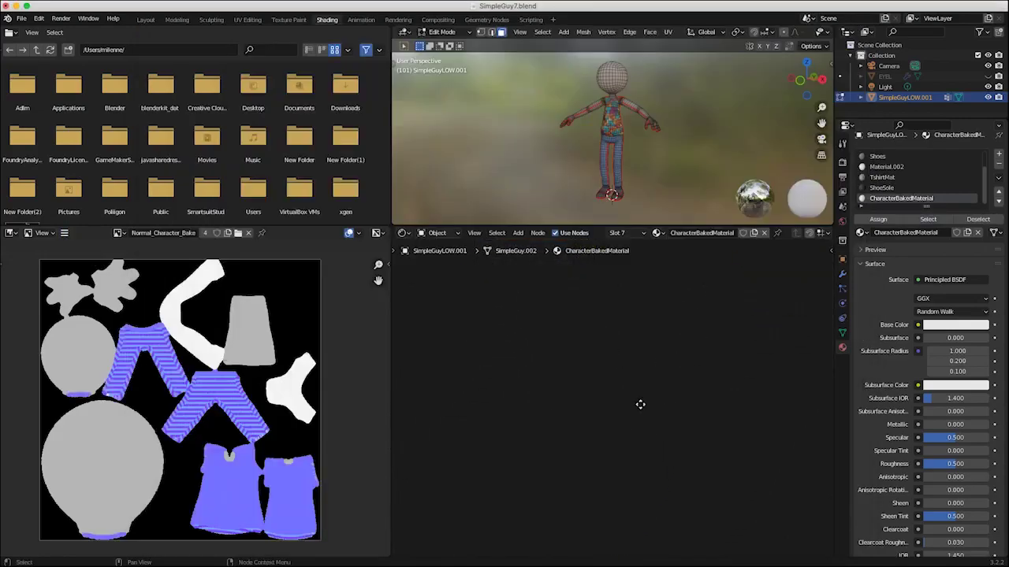
Step: Move the Normal_Character_Bake image node below the other two bake nodes, to the lower left of the Principled BSDF
middle_drag(640, 405, 636, 552)
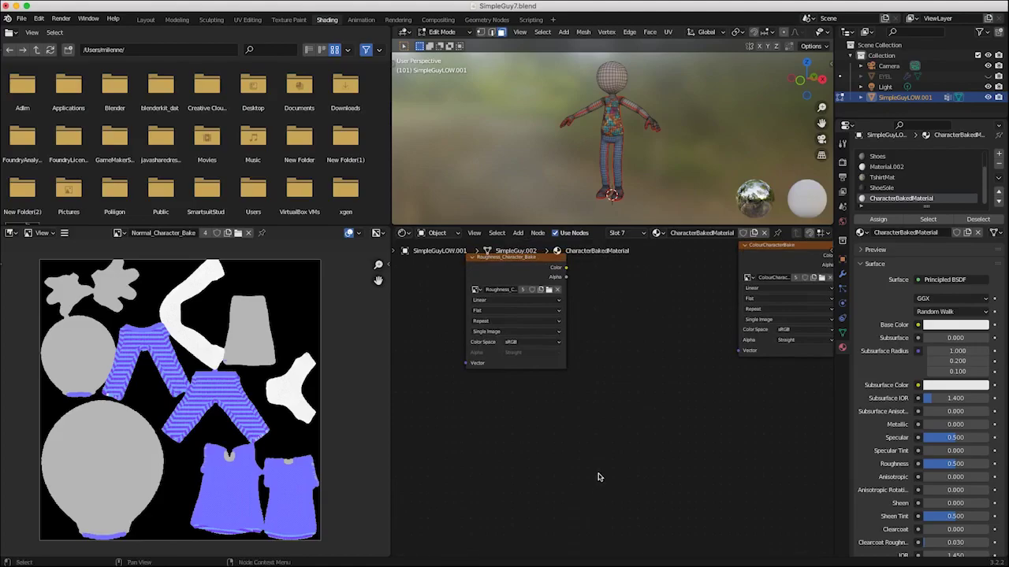
scroll(603, 489, down, 6)
drag(689, 349, 597, 485)
scroll(599, 490, up, 6)
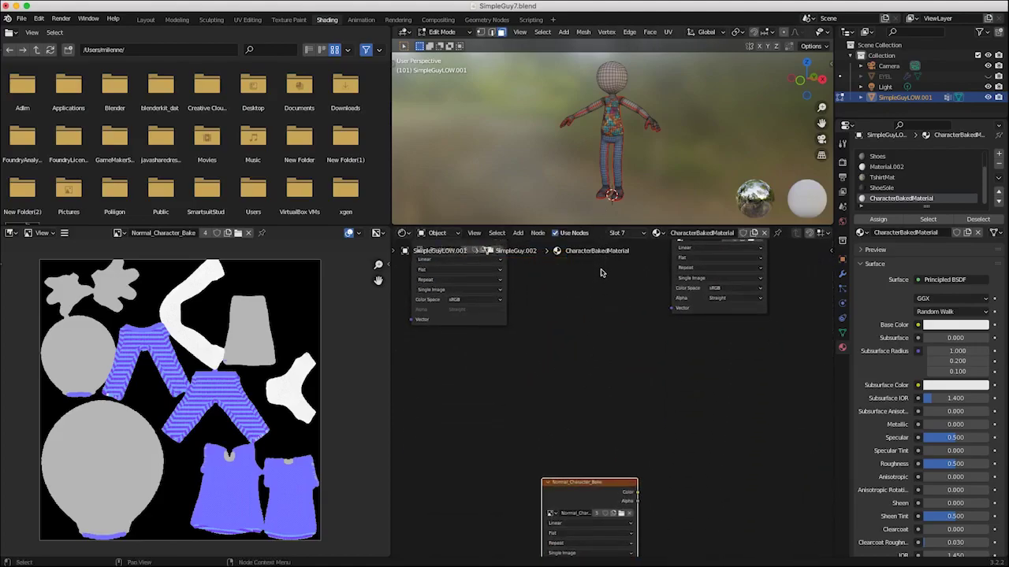
scroll(613, 363, down, 6)
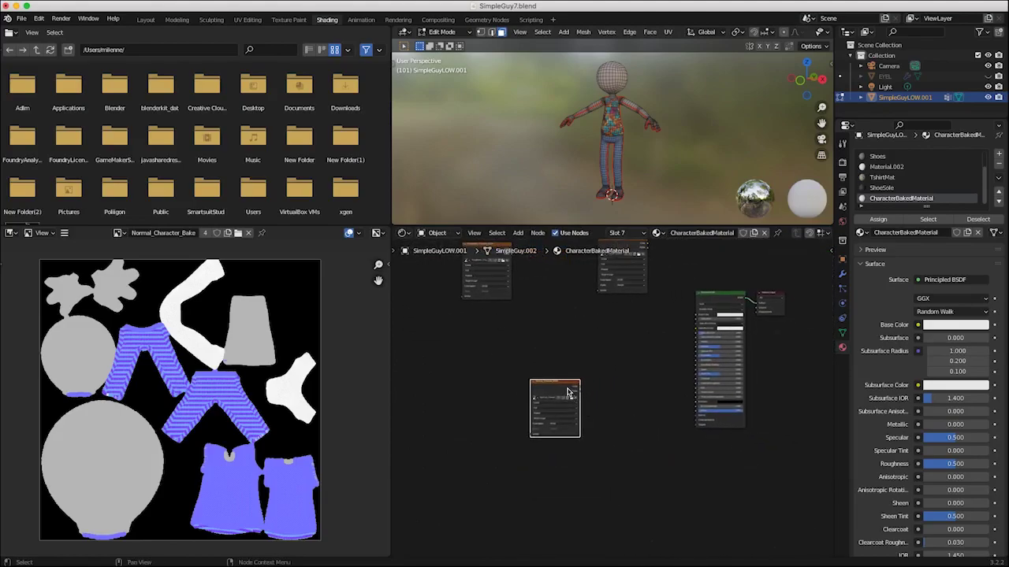
drag(569, 392, 576, 413)
scroll(623, 433, up, 2)
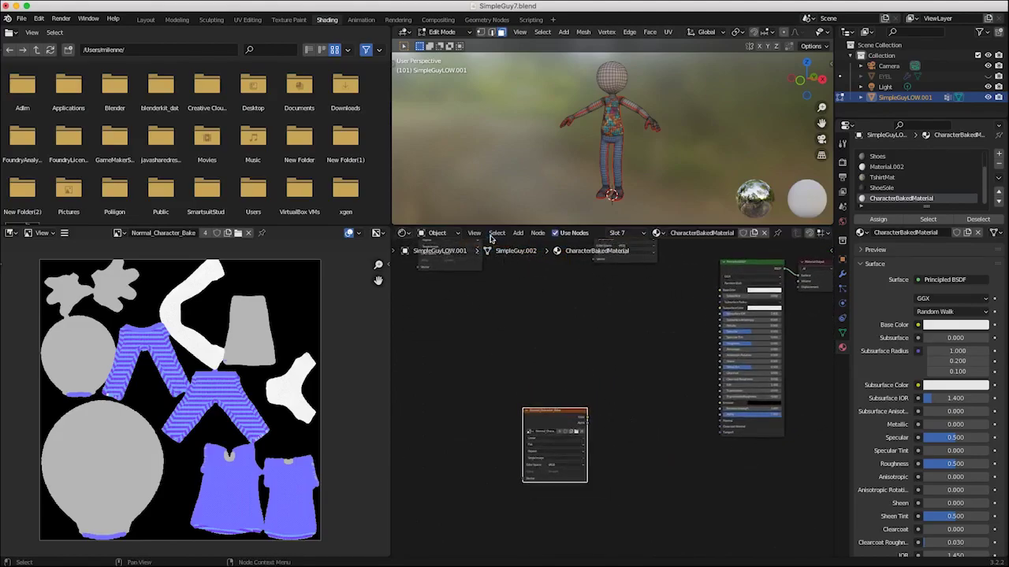
Step: Add a Normal Map node between the Normal_Character_Bake image node and the Principled BSDF
click(518, 233)
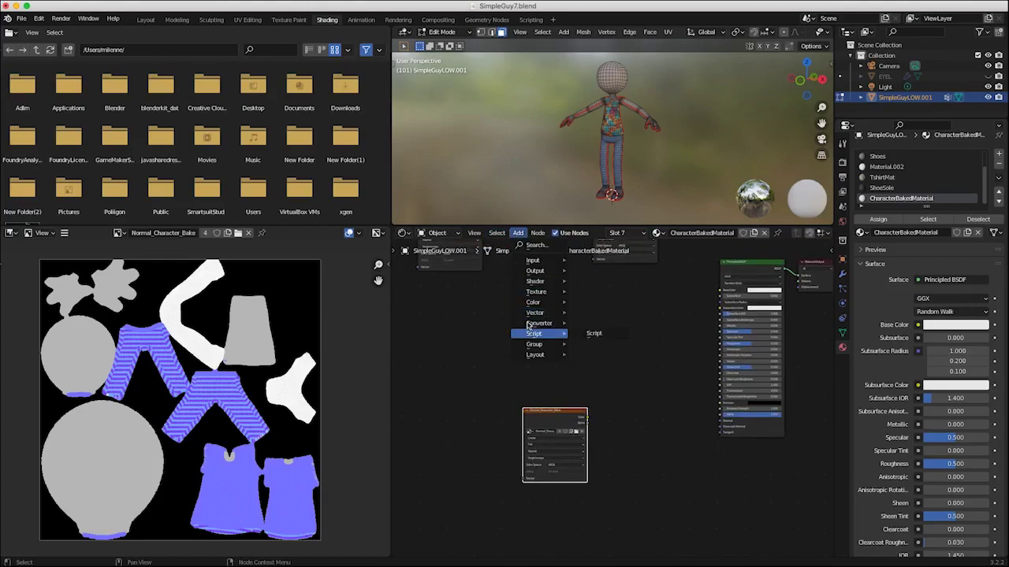
mouse_move(531, 293)
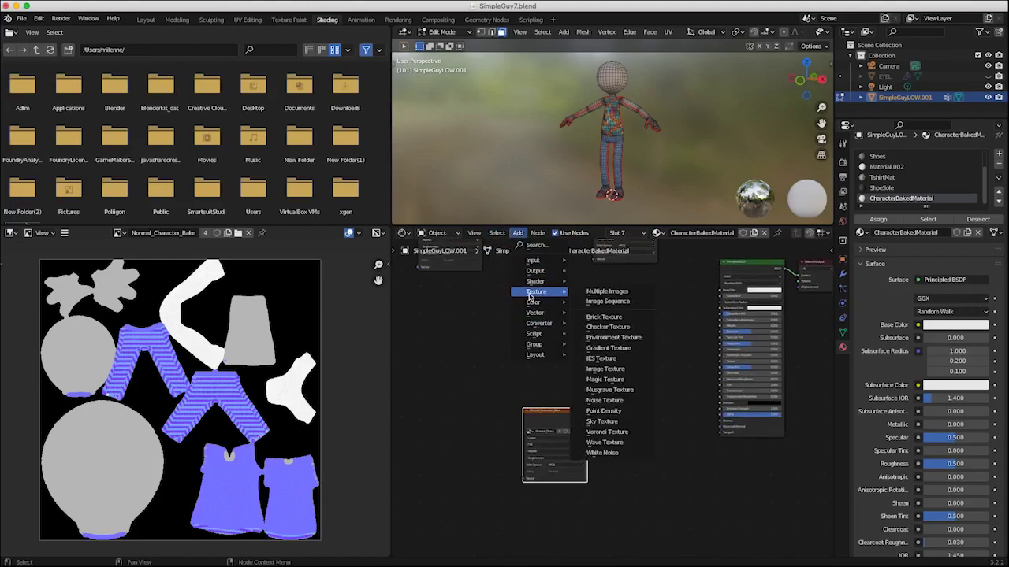
mouse_move(533, 314)
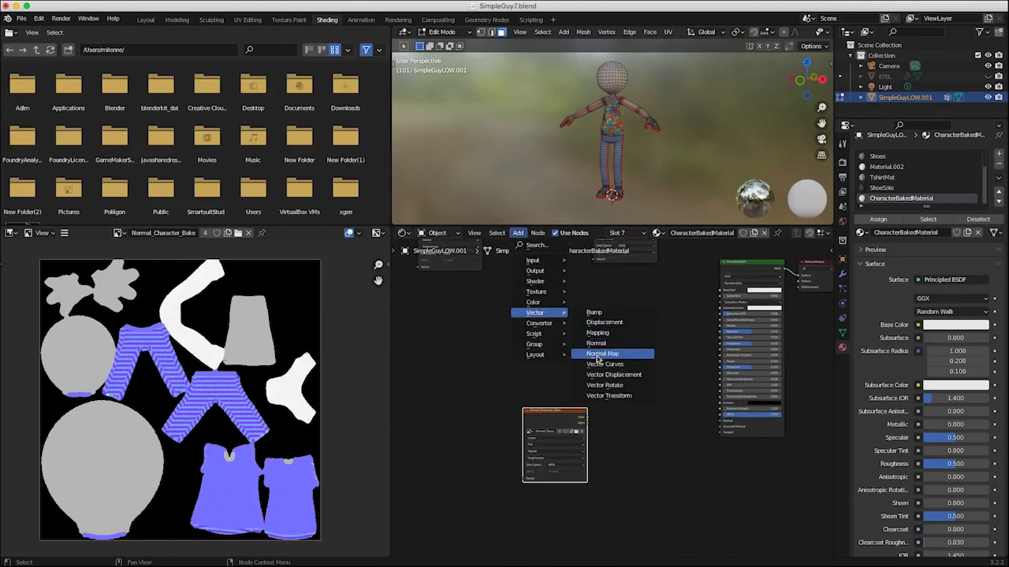
click(596, 353)
click(645, 440)
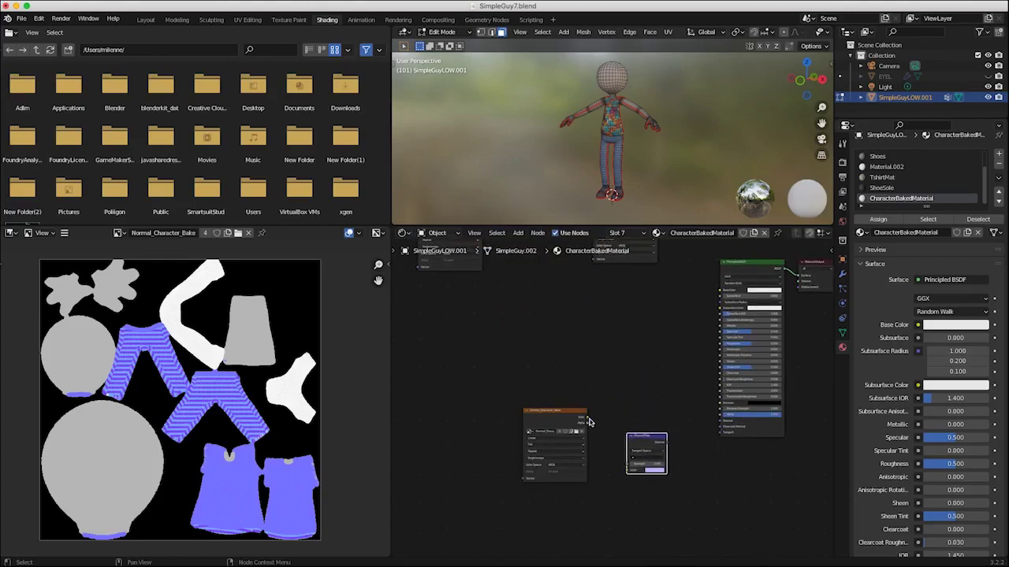
Step: Connect Normal_Character_Bake's Color output to the Normal Map's Color input, and the Normal Map's output to the Principled BSDF's Normal input
drag(584, 419, 628, 468)
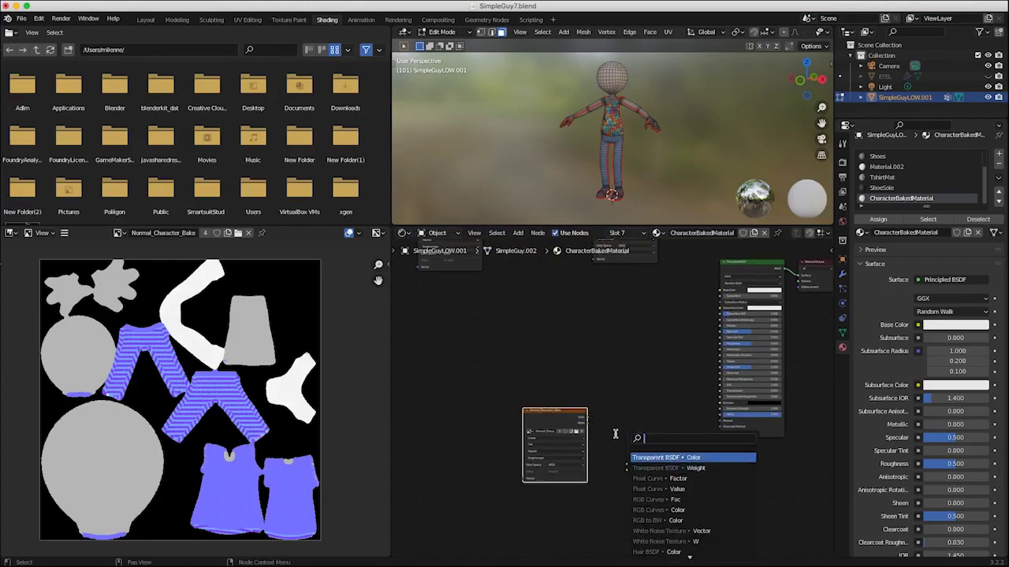
key(Escape)
scroll(608, 380, up, 3)
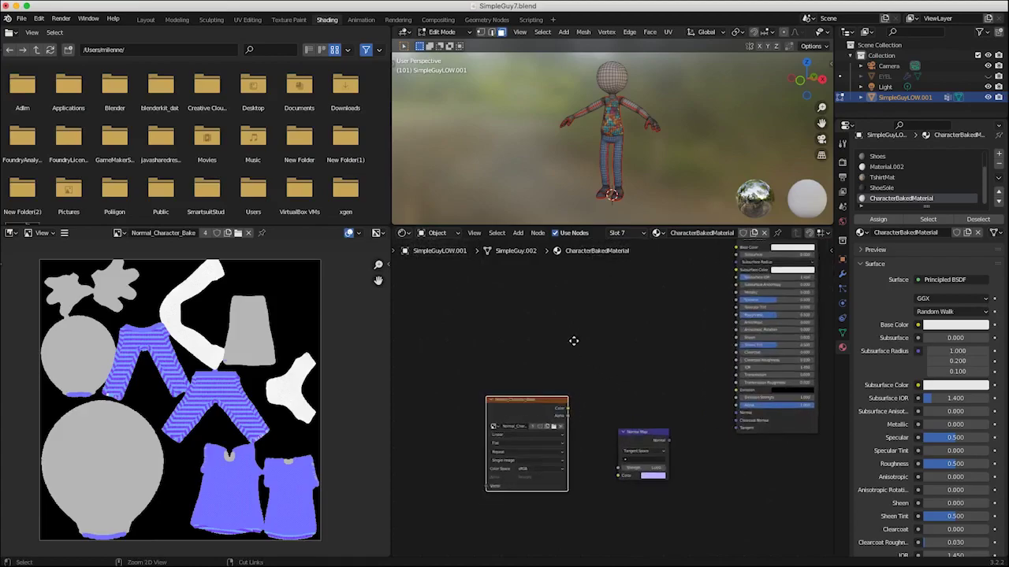
drag(542, 416, 621, 519)
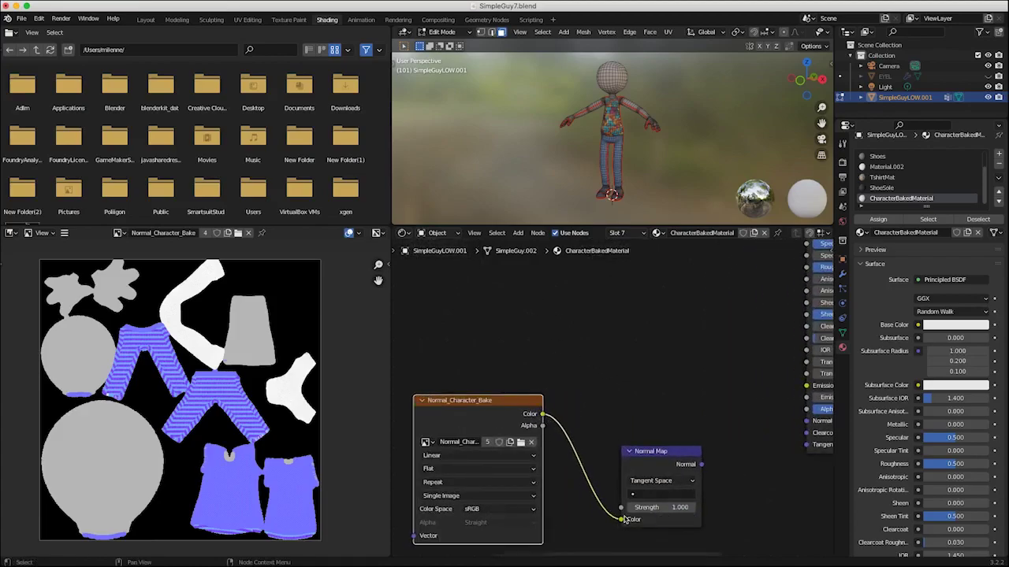
scroll(622, 496, right, 4)
drag(625, 464, 663, 439)
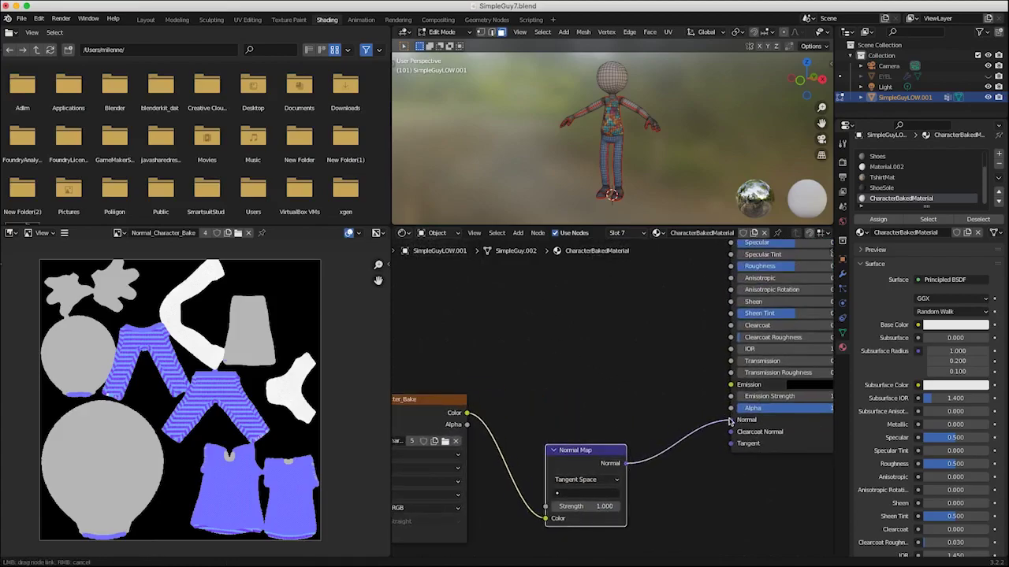
drag(730, 423, 730, 420)
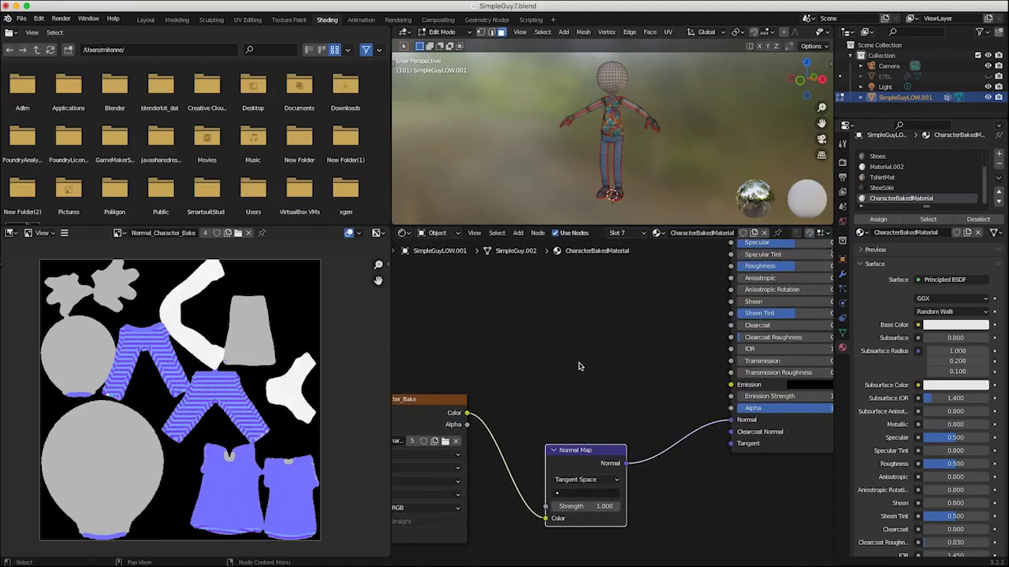
Step: Assign CharacterBakedMaterial to all faces of the character mesh and return to Object Mode
scroll(579, 365, up, 3)
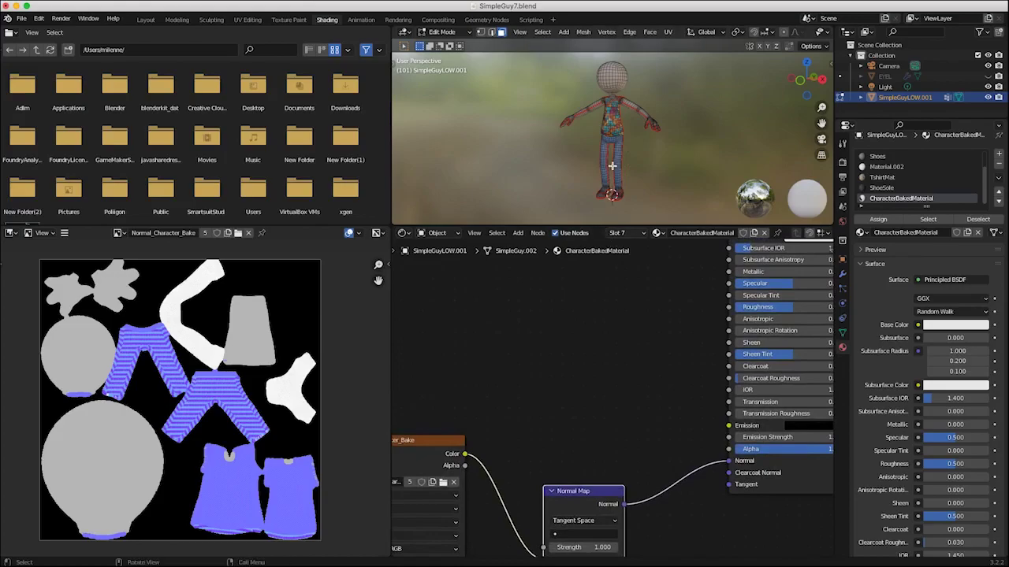
key(a)
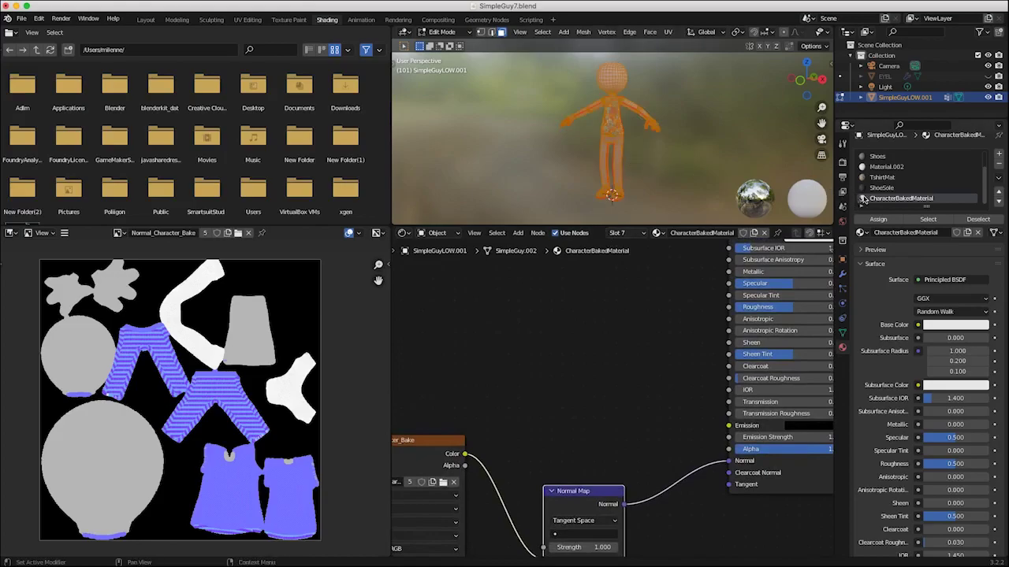
click(877, 221)
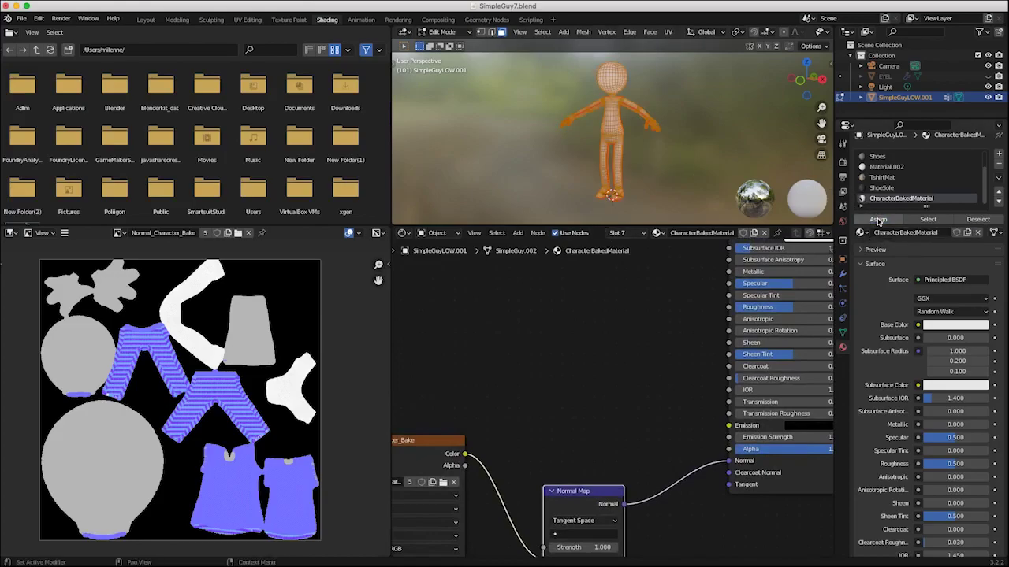
click(604, 311)
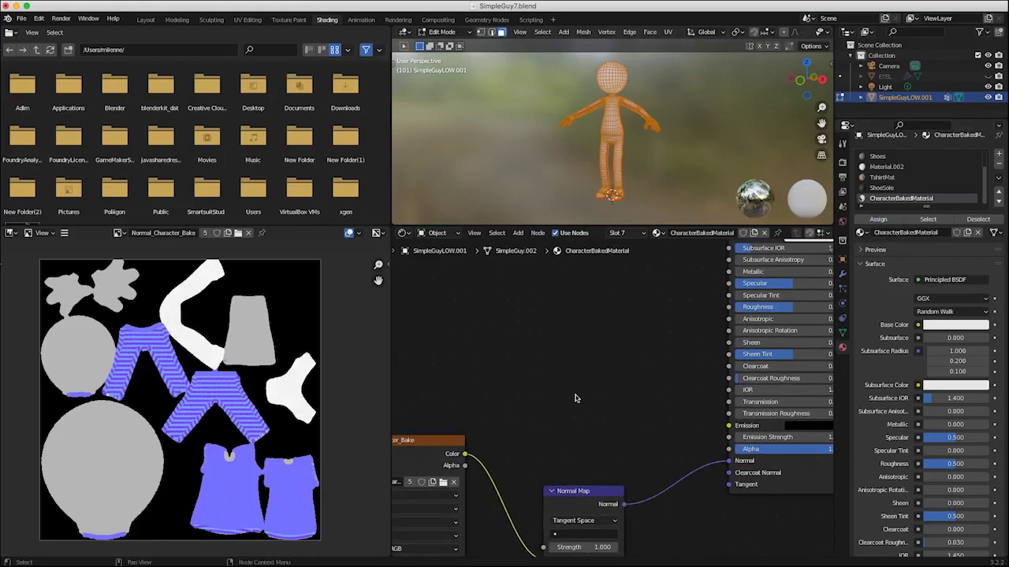
scroll(575, 398, down, 4)
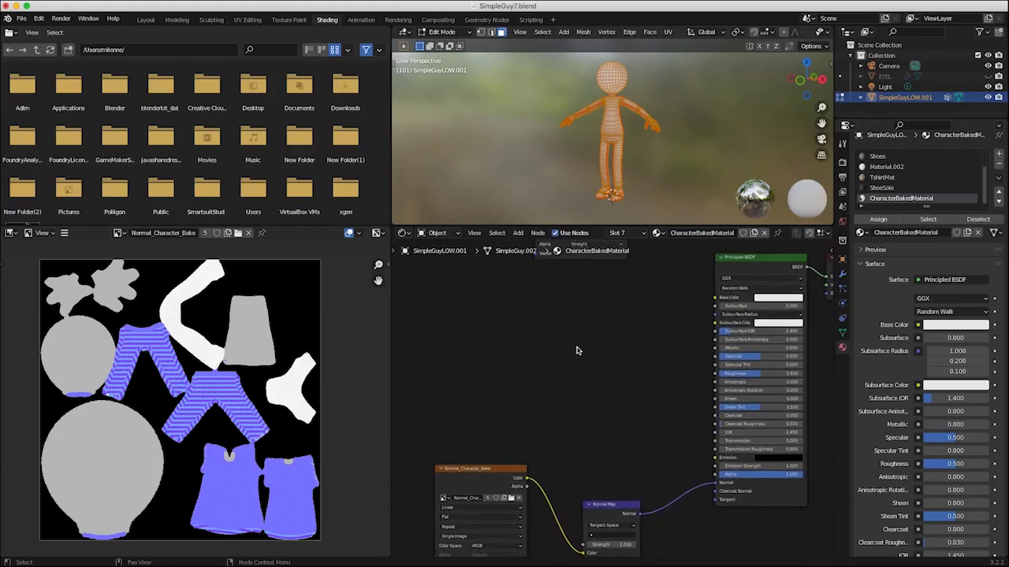
middle_drag(588, 319, 584, 353)
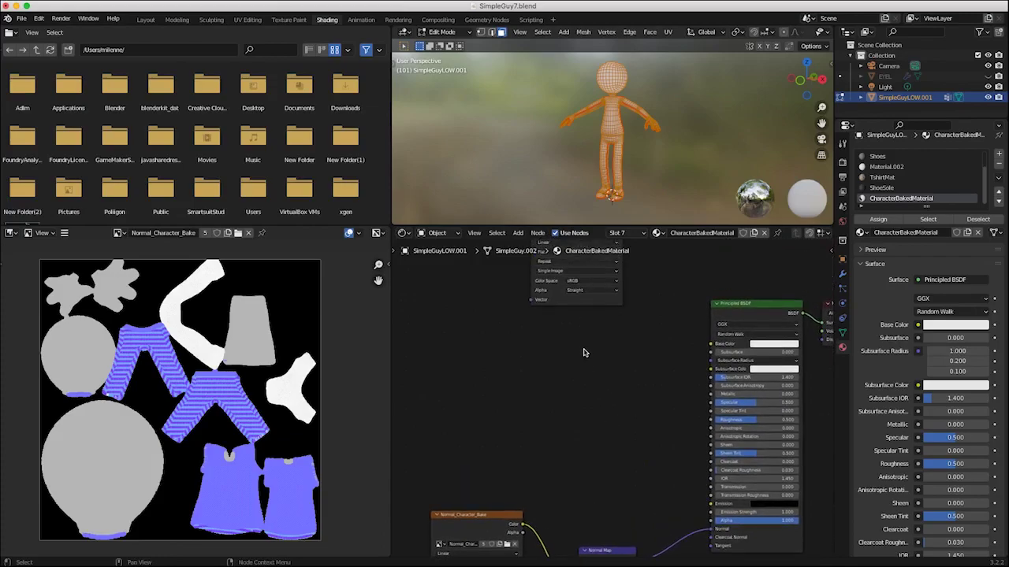
click(442, 32)
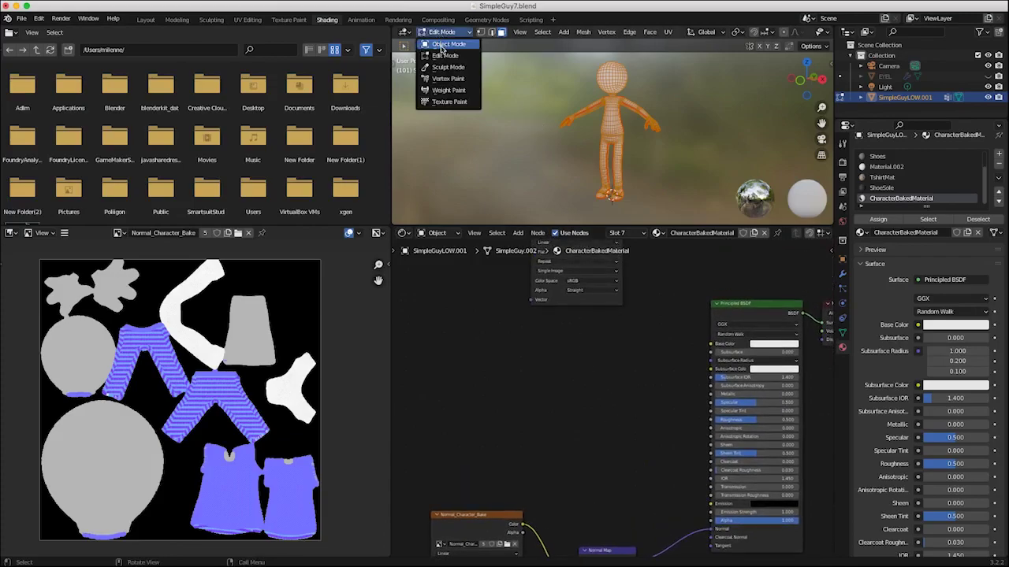
click(441, 45)
Step: Examine the baked normal detail on the character's trousers and torso, comparing it with the T-shirt area of the normal map
scroll(540, 144, up, 8)
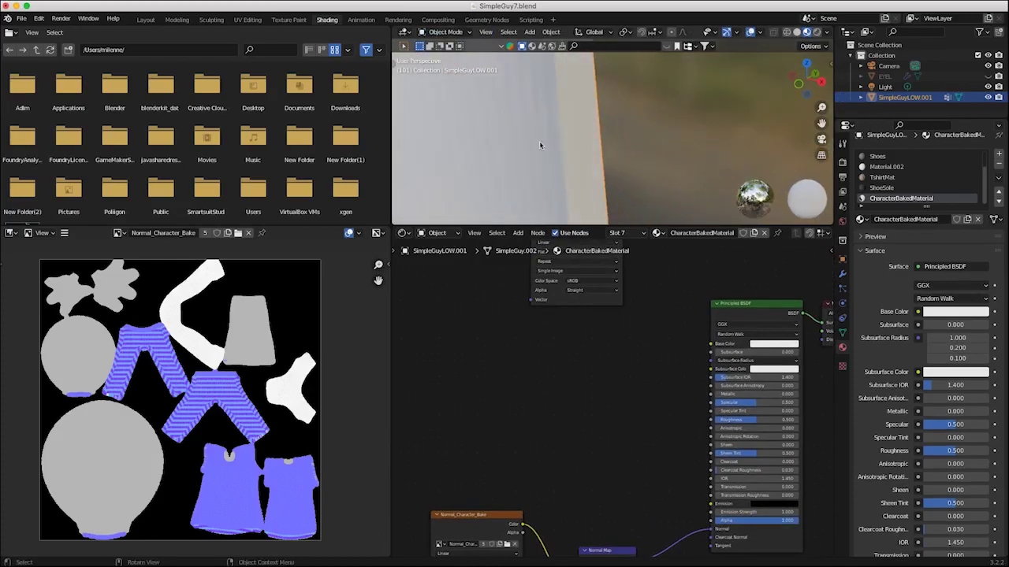
middle_drag(539, 141, 624, 181)
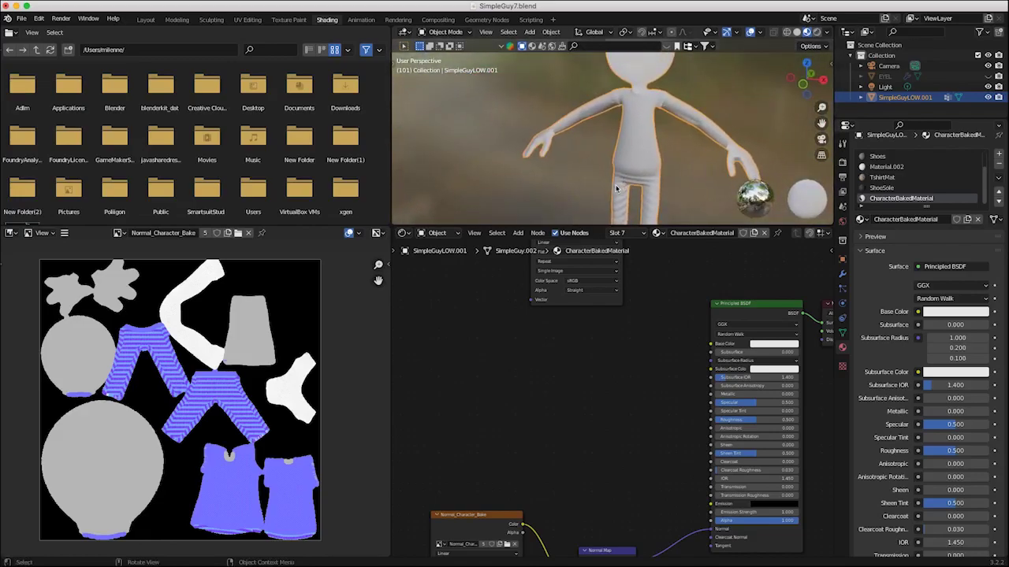
mouse_move(335, 363)
middle_down()
mouse_move(311, 351)
mouse_move(326, 356)
middle_up()
middle_drag(566, 163, 571, 188)
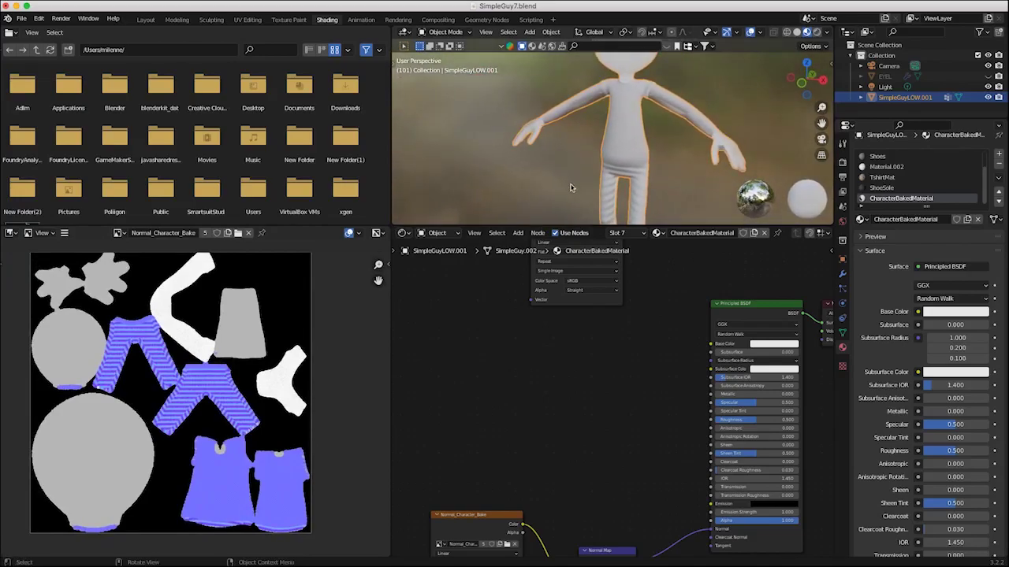
middle_drag(565, 340, 566, 360)
ctrl+middle_drag(264, 472, 146, 385)
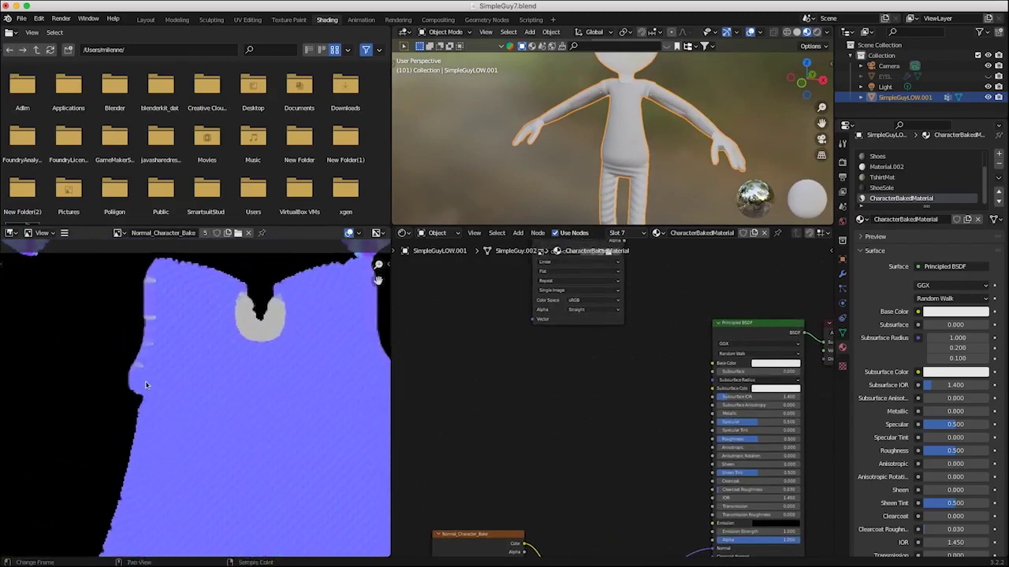
ctrl+middle_drag(224, 425, 203, 404)
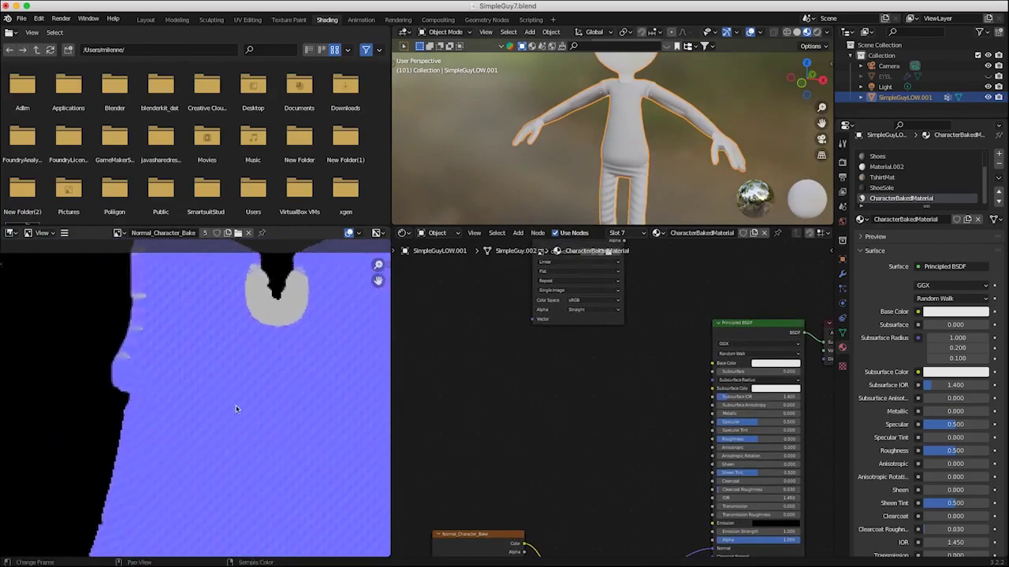
middle_drag(612, 143, 546, 110)
scroll(547, 105, up, 2)
scroll(547, 104, down, 4)
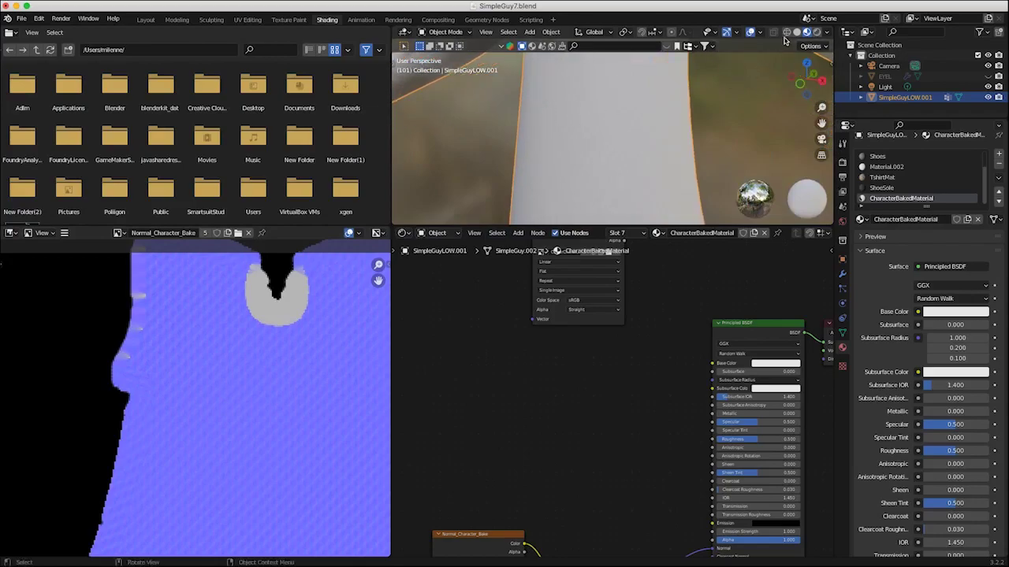
Step: Check the character in Rendered shading from several distances, and return the viewport to Material Preview shading
click(816, 32)
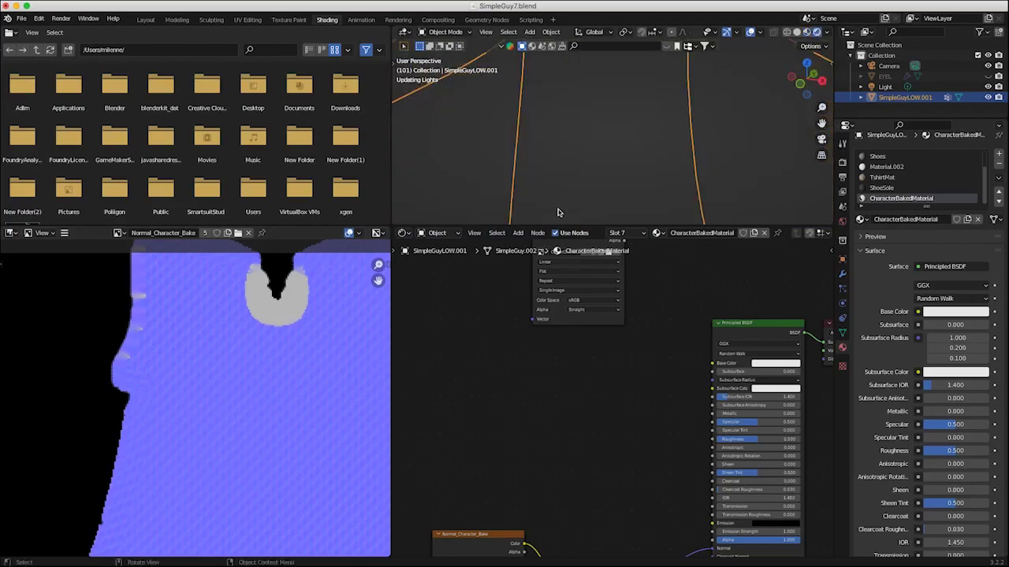
middle_drag(569, 203, 694, 262)
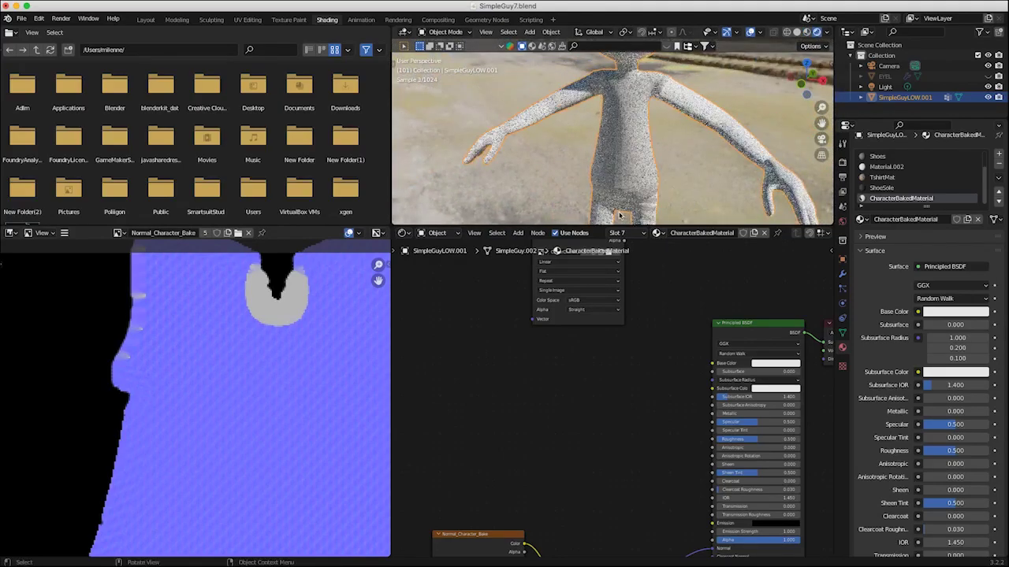
middle_drag(614, 189, 674, 184)
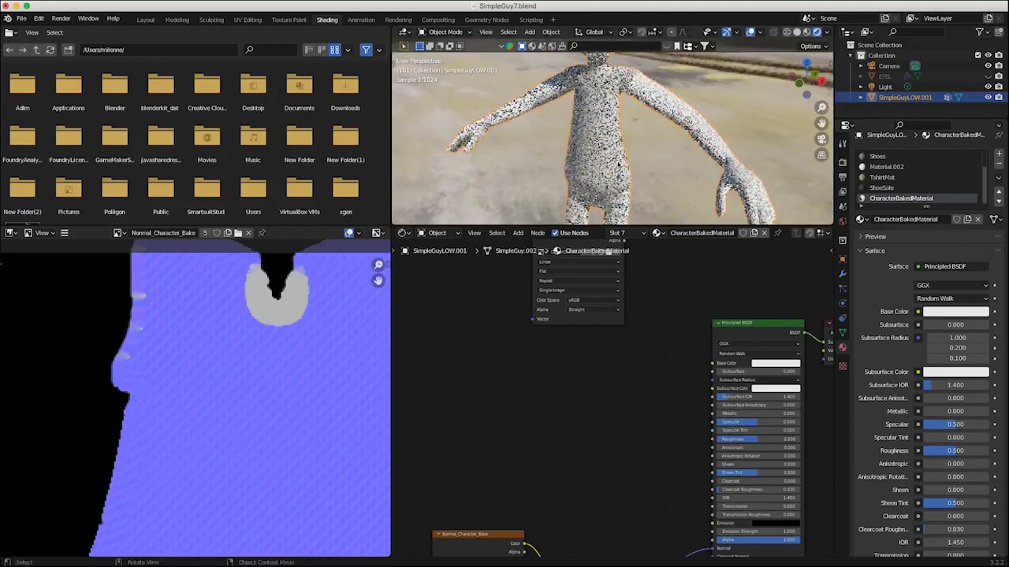
click(806, 32)
scroll(577, 186, down, 6)
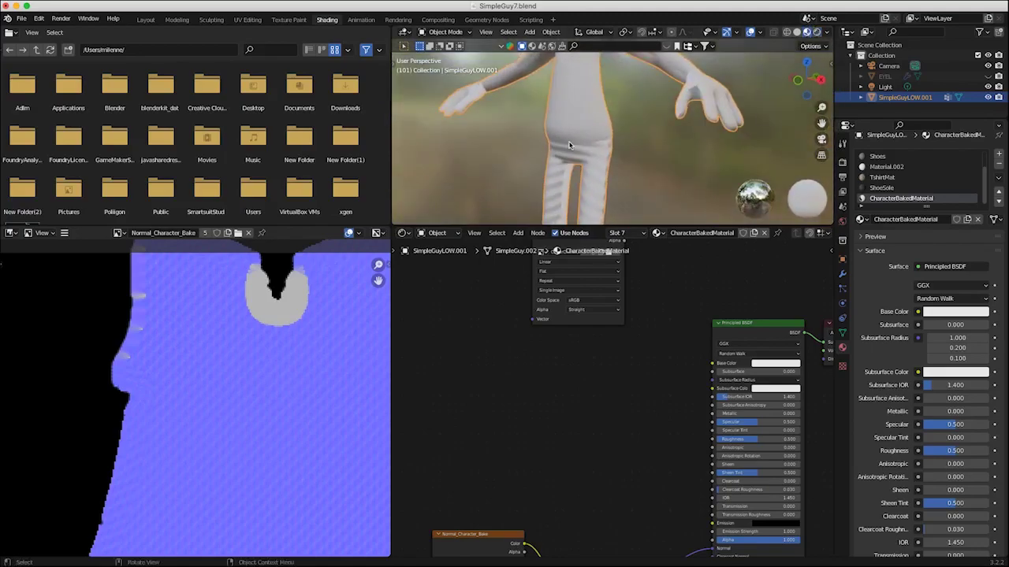
Step: Move the ColourCharacterBake and Roughness_Character_Bake image nodes closer to the Principled BSDF, above the Normal_Character_Bake node
middle_drag(594, 338, 564, 434)
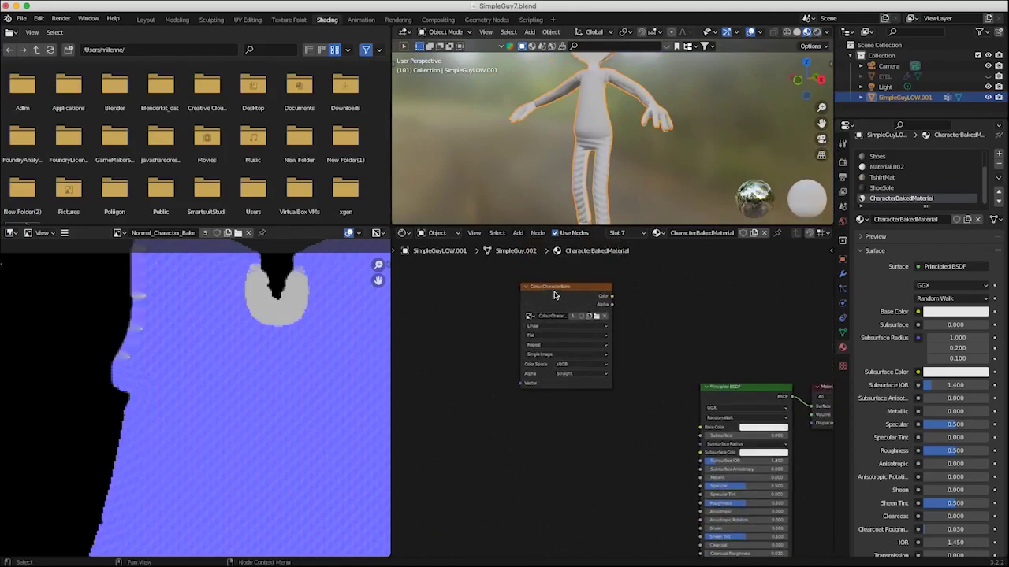
drag(554, 295, 557, 377)
middle_drag(541, 376, 585, 275)
scroll(578, 376, down, 3)
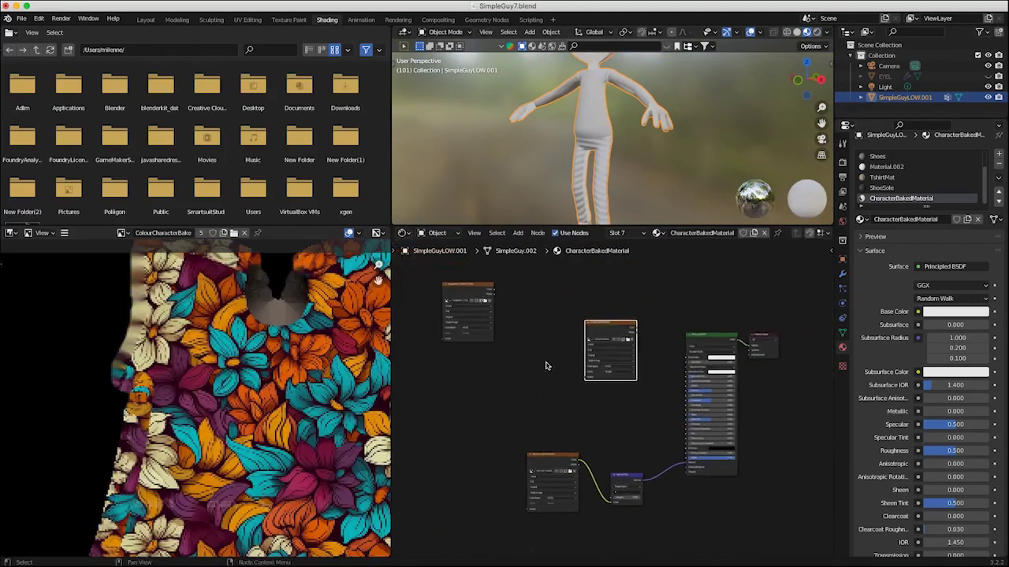
drag(479, 288, 555, 387)
middle_drag(530, 366, 481, 354)
scroll(441, 323, up, 4)
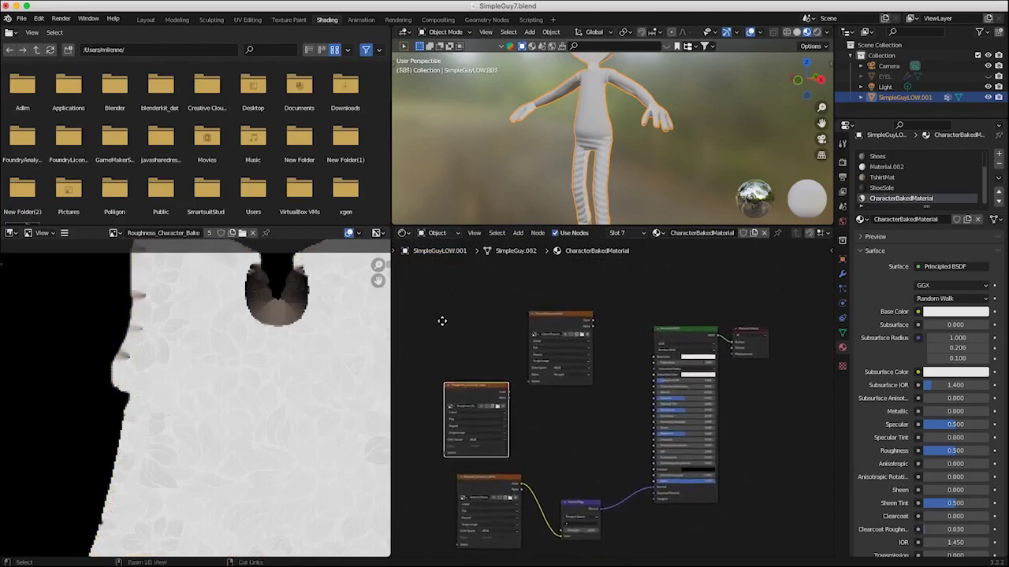
Step: Connect Roughness_Character_Bake's Color output to the Principled BSDF's Roughness input, and ColourCharacterBake's Color output to its Base Color input
drag(454, 395, 522, 403)
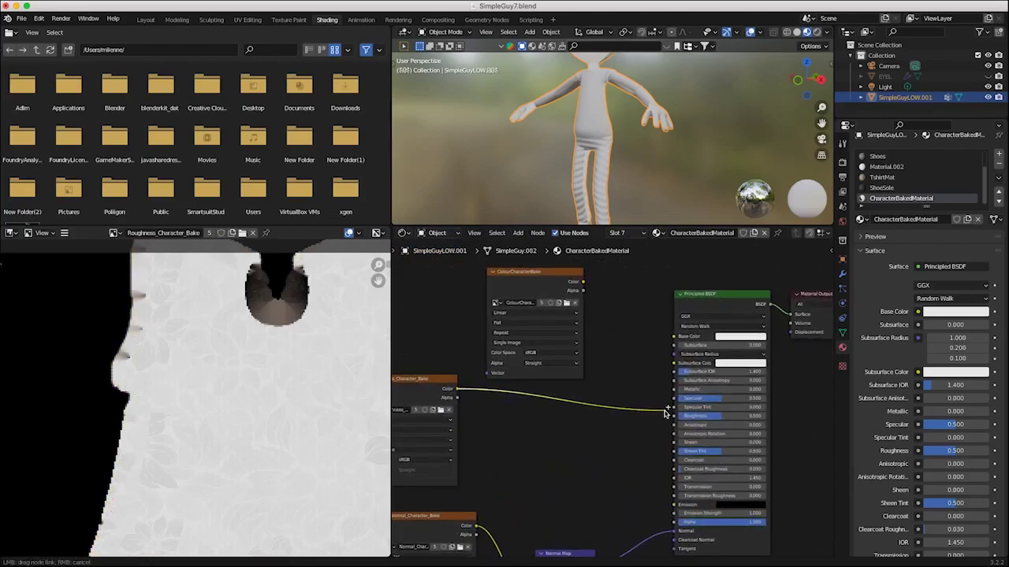
drag(664, 412, 674, 416)
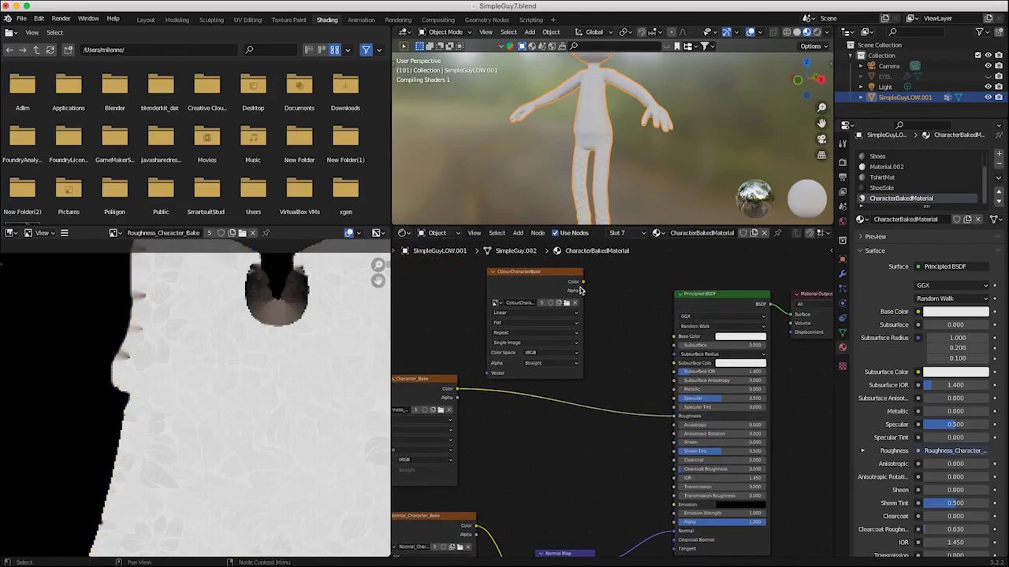
drag(579, 291, 583, 283)
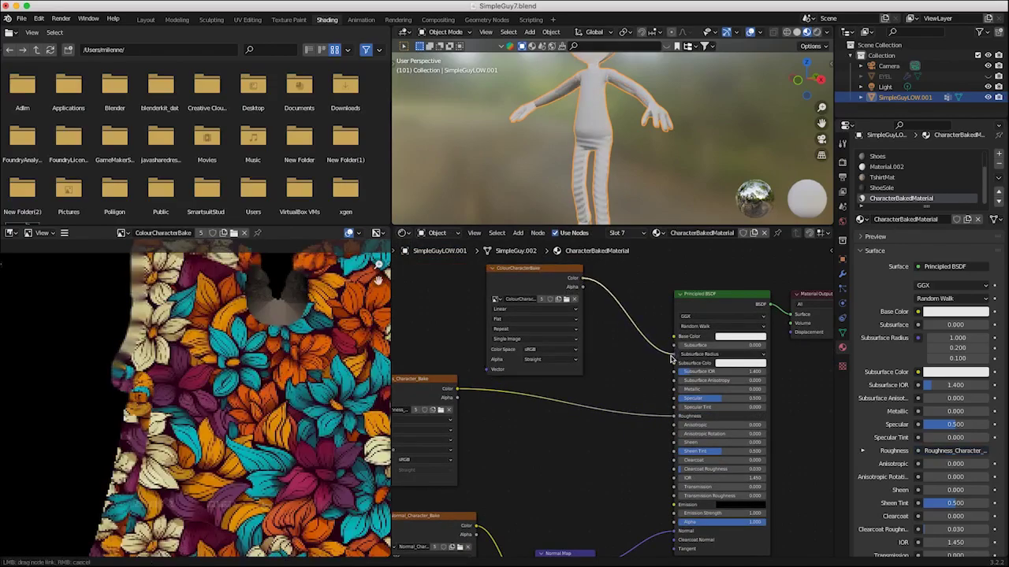
drag(671, 338, 662, 343)
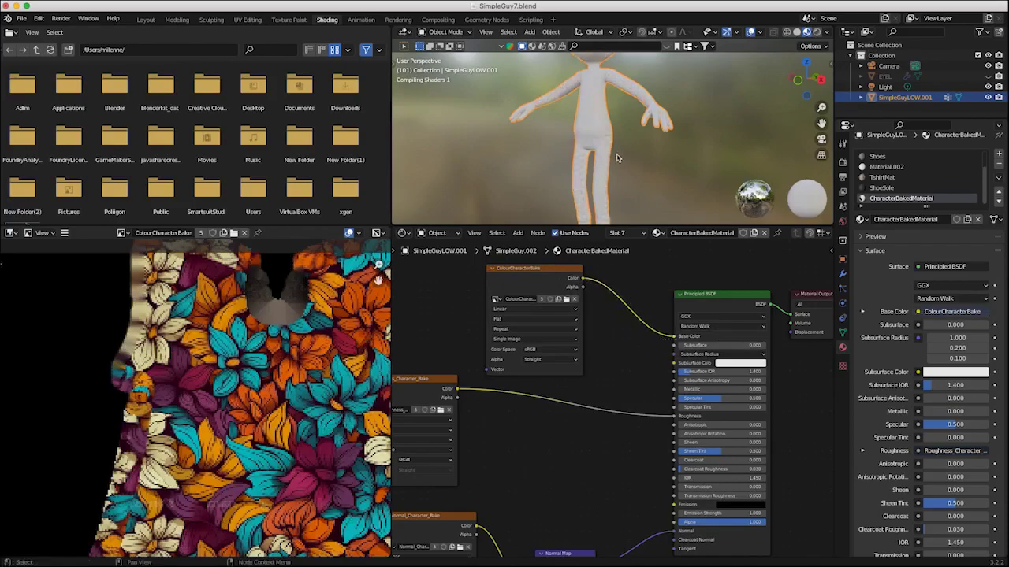
Step: Examine the baked colours on the character's clothes and skin, comparing them with the whole ColourCharacterBake image
scroll(660, 177, down, 3)
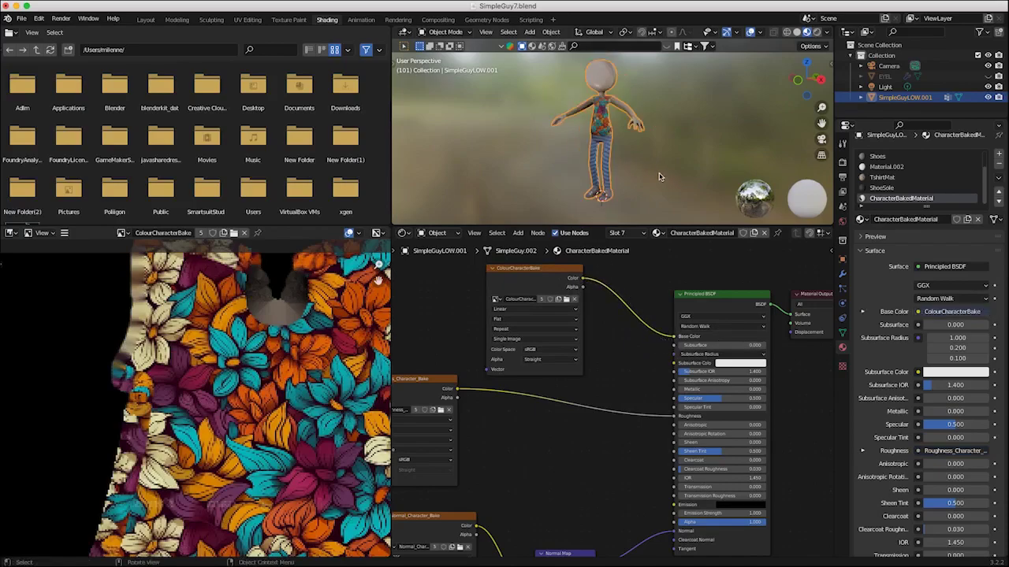
middle_drag(652, 174, 600, 172)
scroll(570, 144, up, 7)
scroll(638, 165, down, 3)
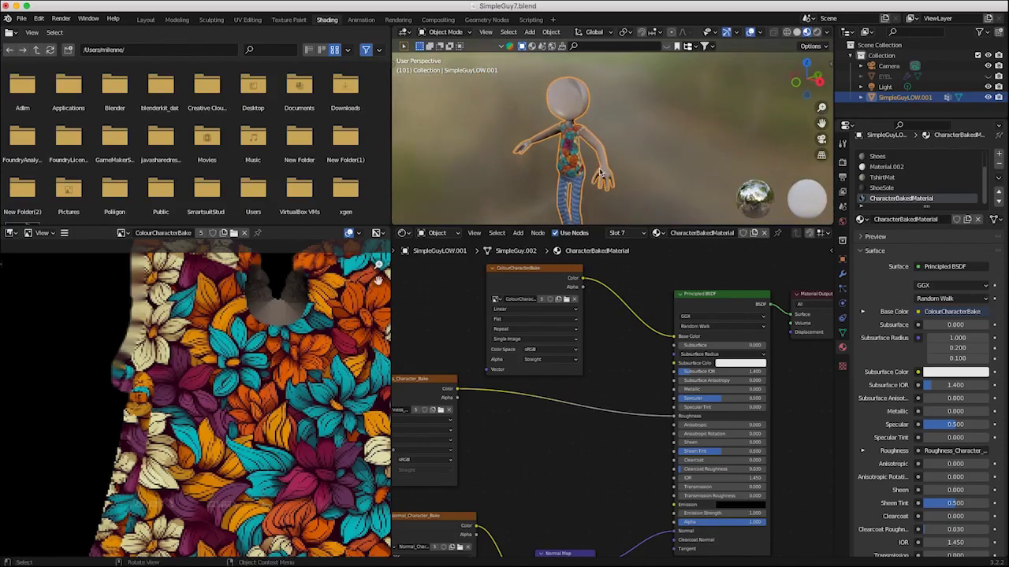
middle_drag(296, 348, 304, 371)
scroll(304, 370, down, 2)
scroll(305, 370, up, 2)
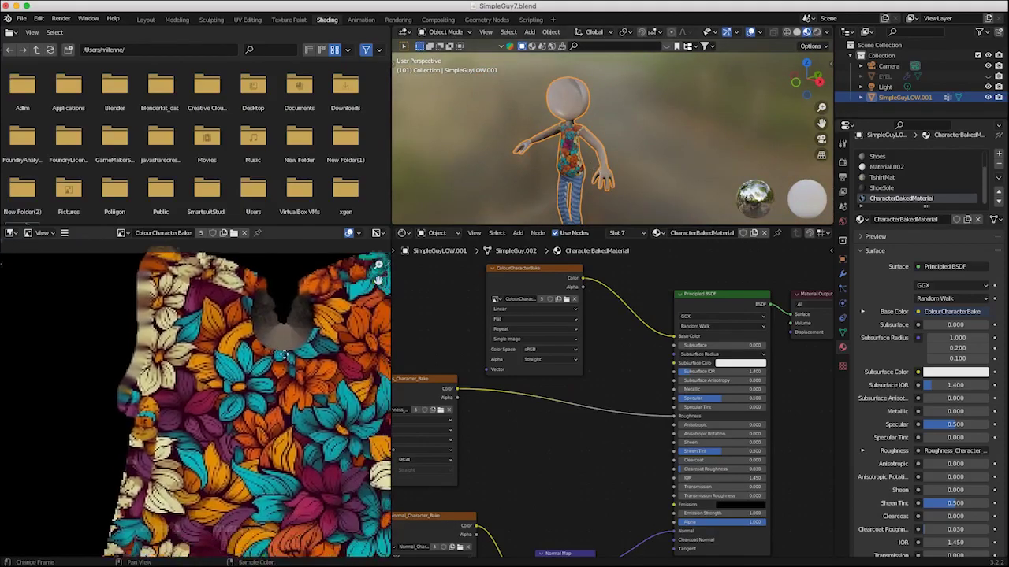
scroll(304, 370, down, 3)
middle_drag(583, 150, 662, 154)
scroll(212, 384, down, 6)
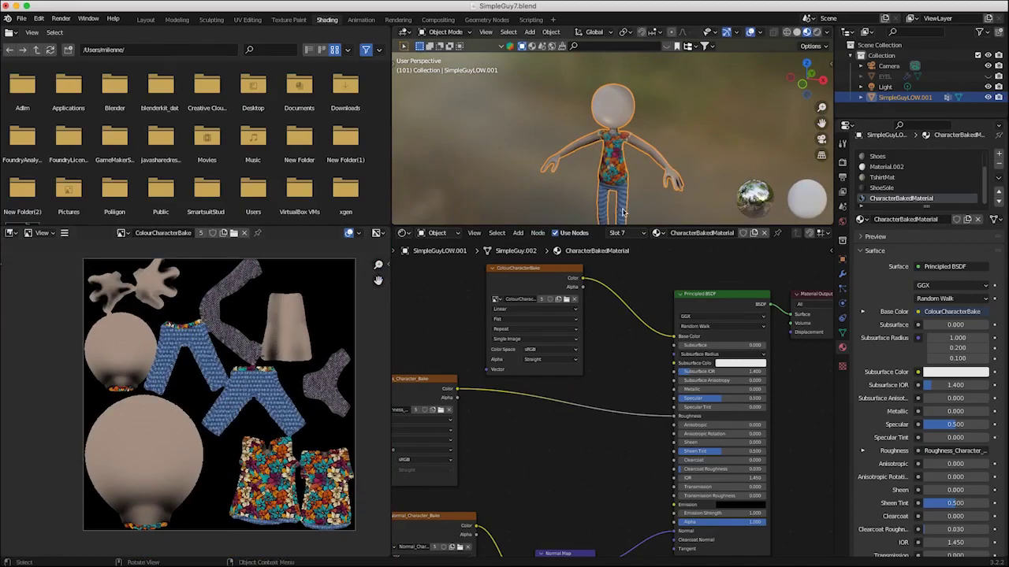
middle_drag(644, 186, 644, 208)
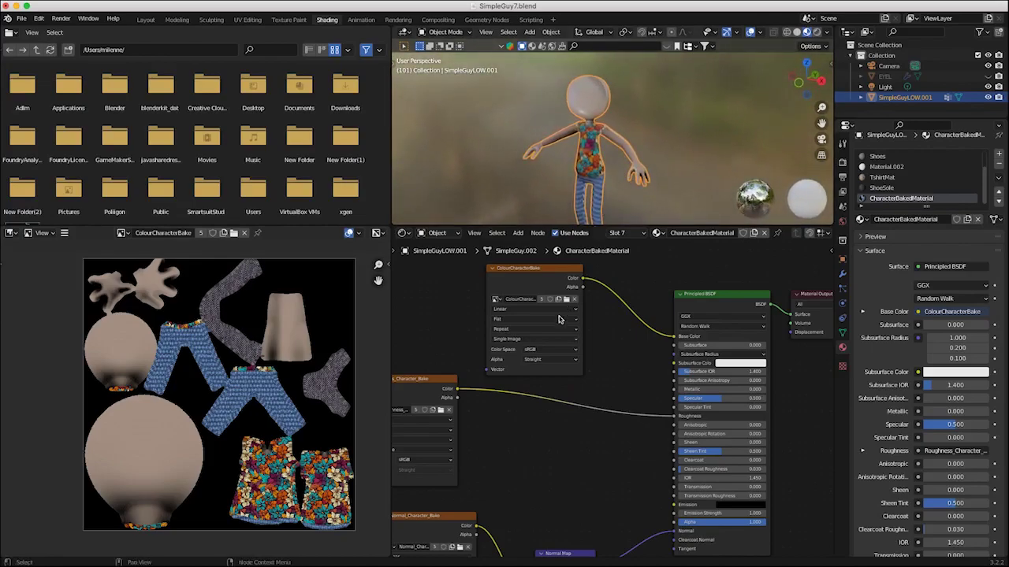
Step: Set the Specular value of CharacterBakedMaterial's Principled BSDF to 0
middle_drag(574, 333, 599, 353)
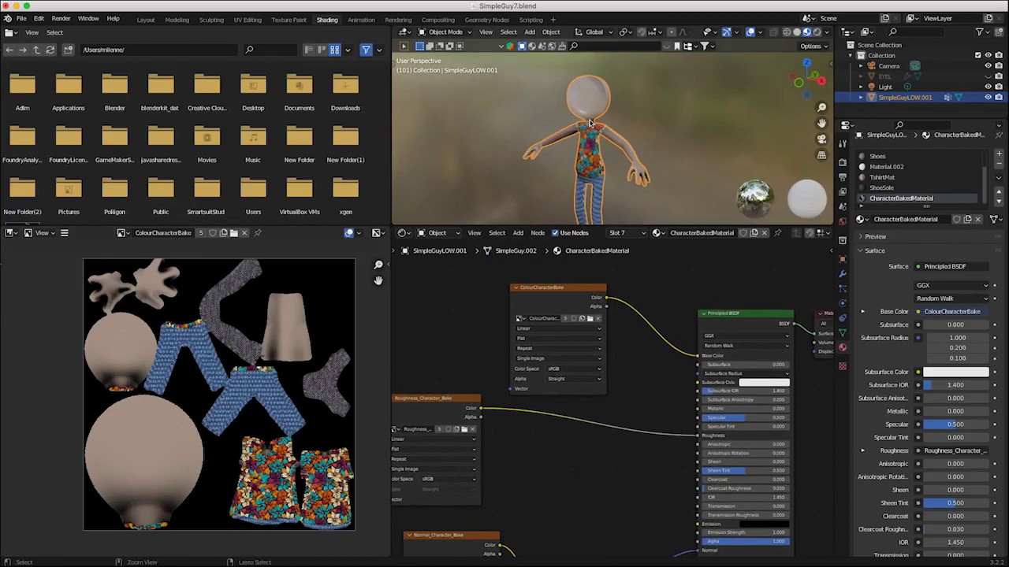
middle_drag(590, 123, 588, 181)
middle_drag(588, 180, 623, 170)
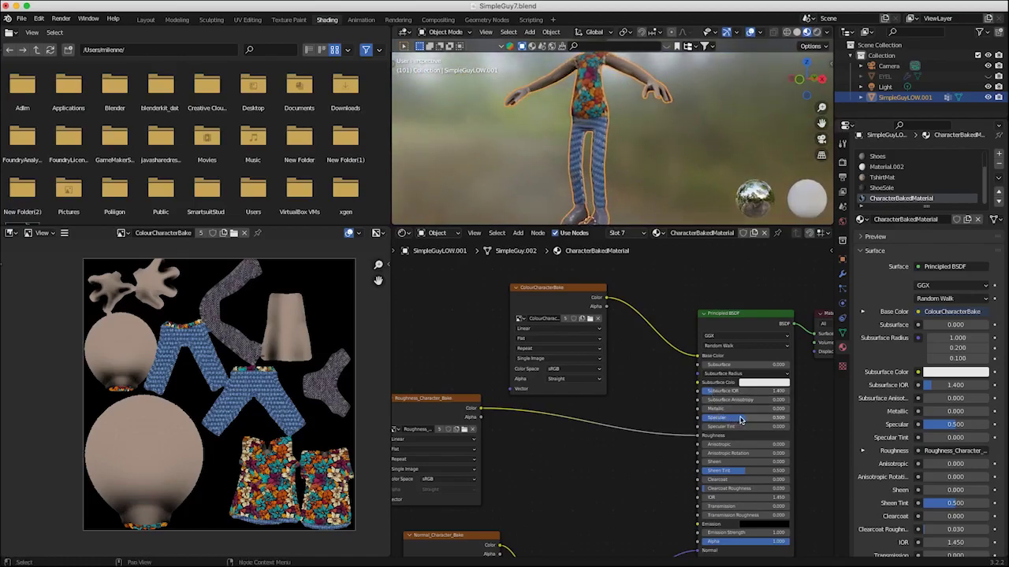
drag(741, 420, 676, 407)
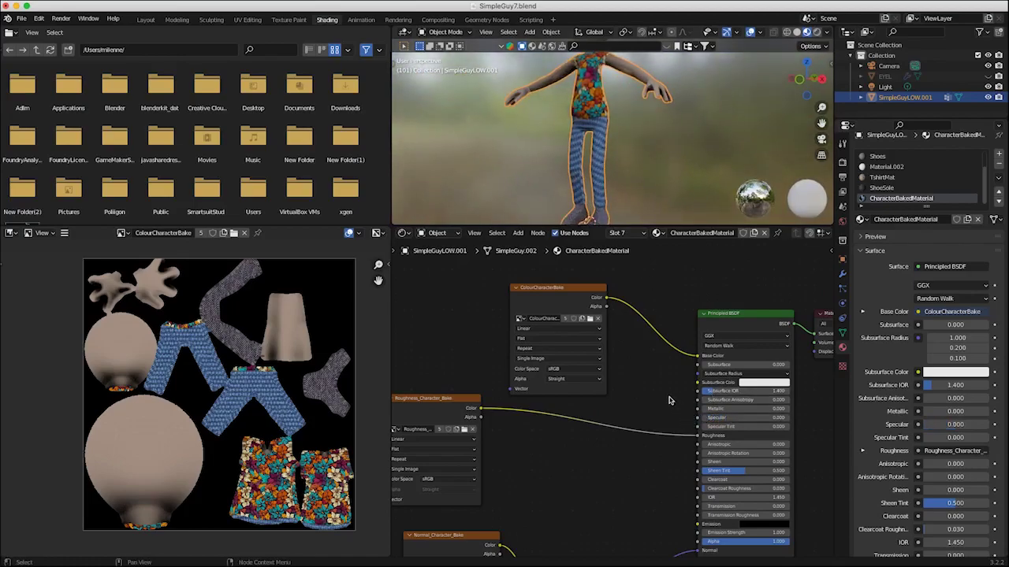
Step: Examine the shading on the character's head, arms and T-shirt from the front, the sides and close up
middle_drag(599, 142, 541, 185)
scroll(587, 166, up, 3)
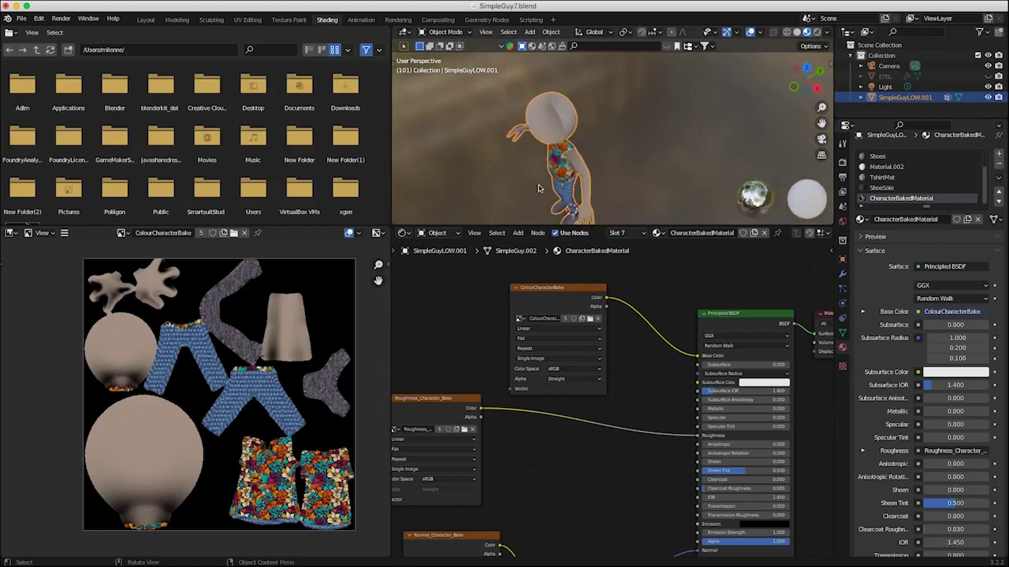
middle_drag(569, 149, 615, 162)
scroll(566, 157, up, 2)
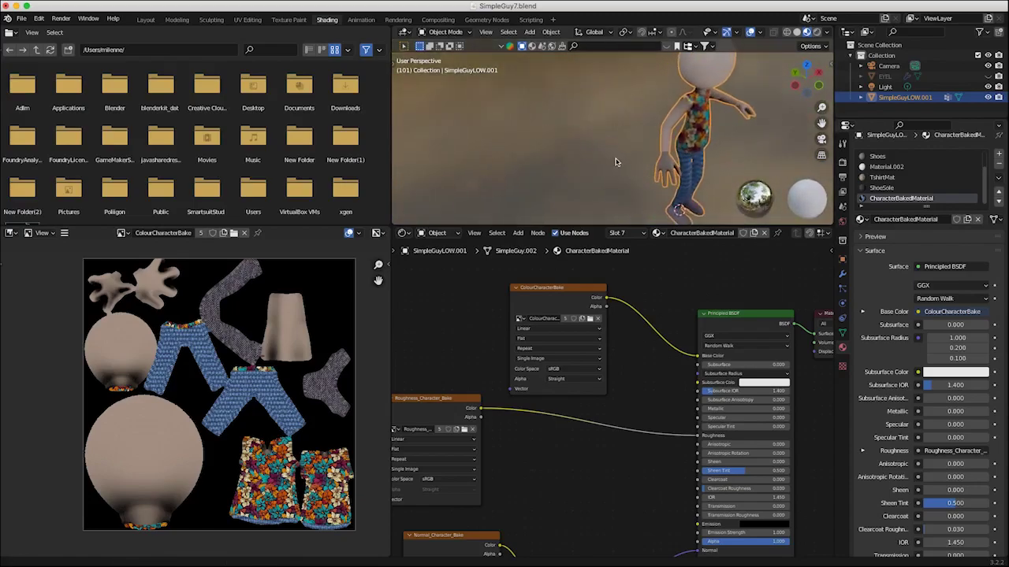
scroll(592, 144, up, 3)
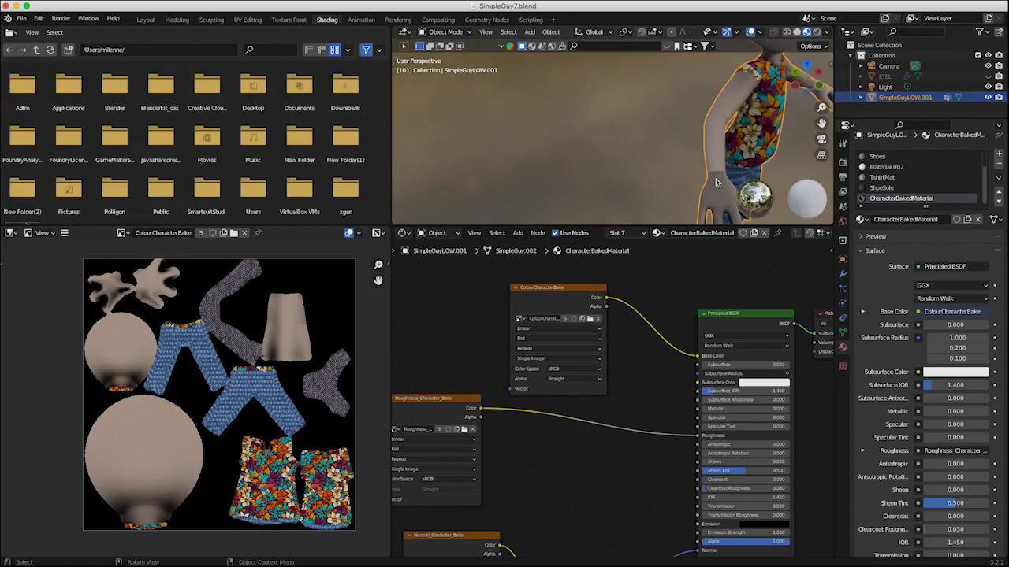
middle_drag(716, 183, 639, 171)
middle_drag(661, 115, 575, 180)
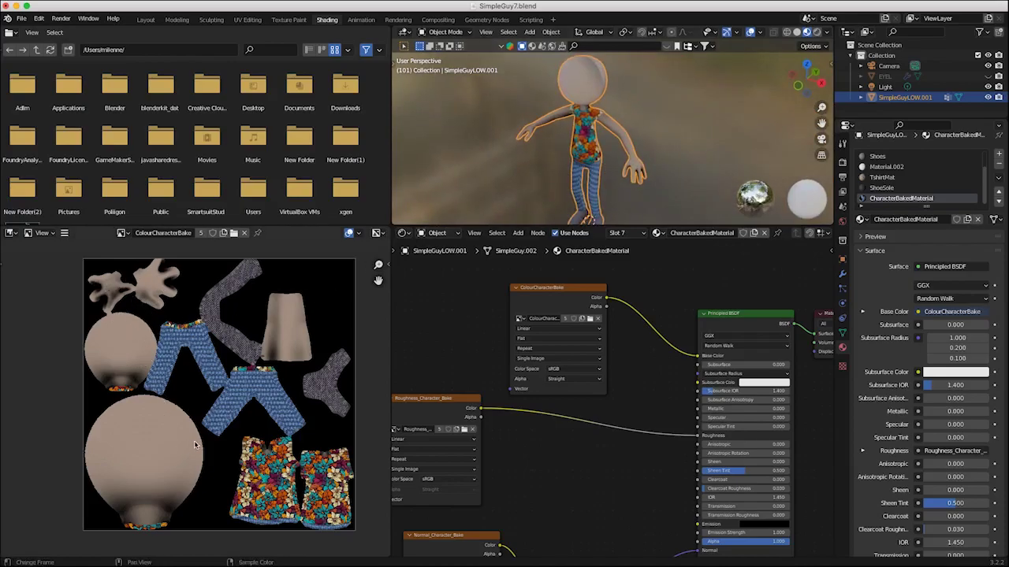
middle_drag(587, 182, 622, 189)
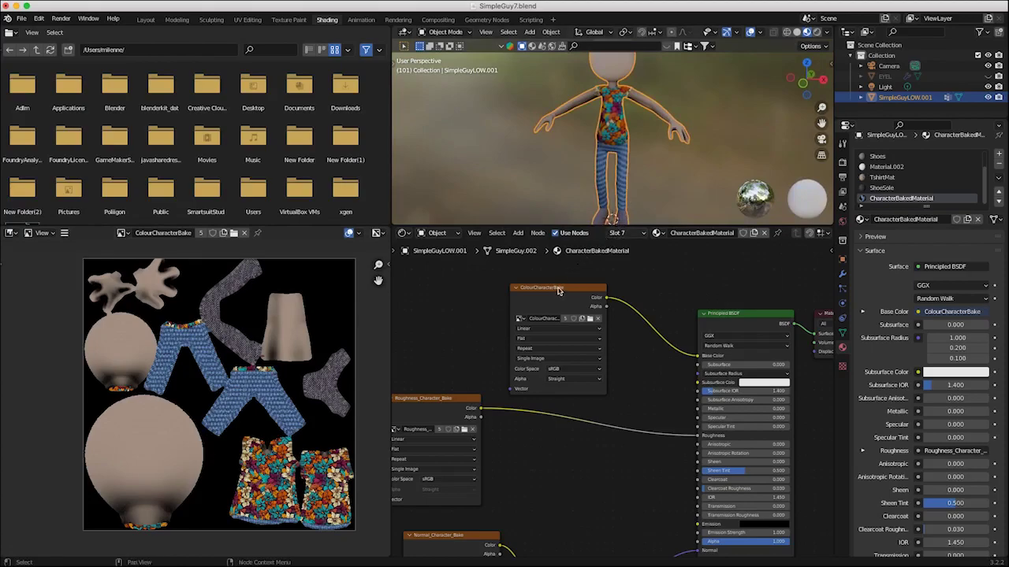
Step: Move the ColourCharacterBake node directly above the Roughness_Character_Bake node to tidy the node layout
drag(558, 291, 440, 286)
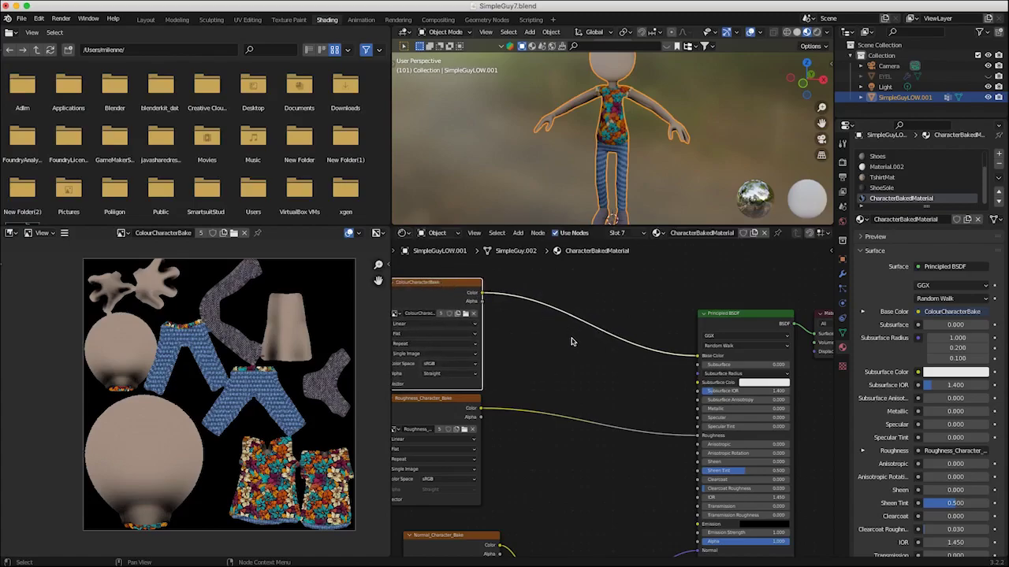
mouse_move(586, 328)
middle_down()
mouse_move(610, 340)
mouse_move(601, 338)
middle_up()
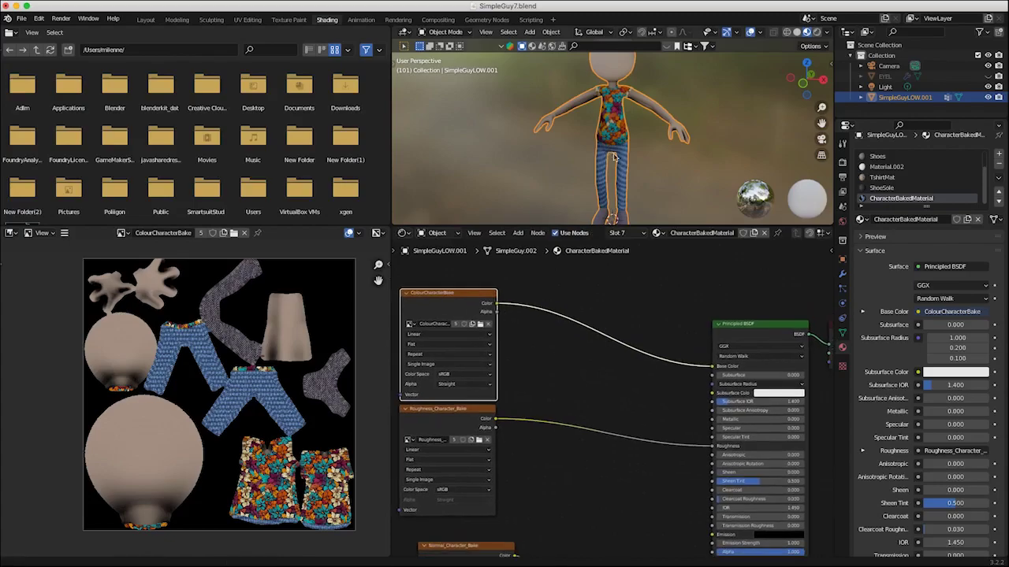
scroll(669, 192, down, 4)
middle_drag(662, 194, 598, 169)
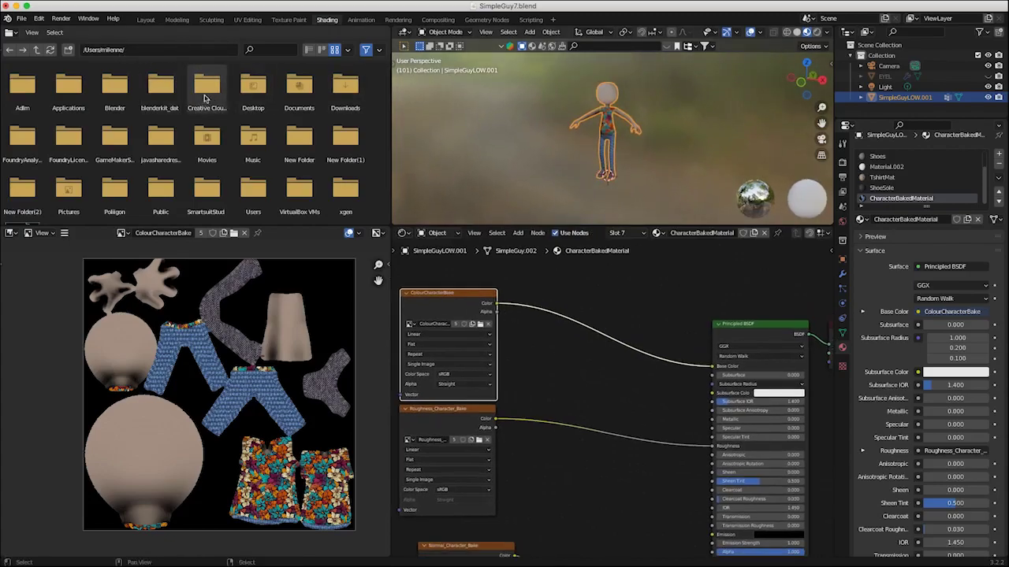
middle_drag(628, 285, 601, 260)
middle_drag(579, 169, 597, 182)
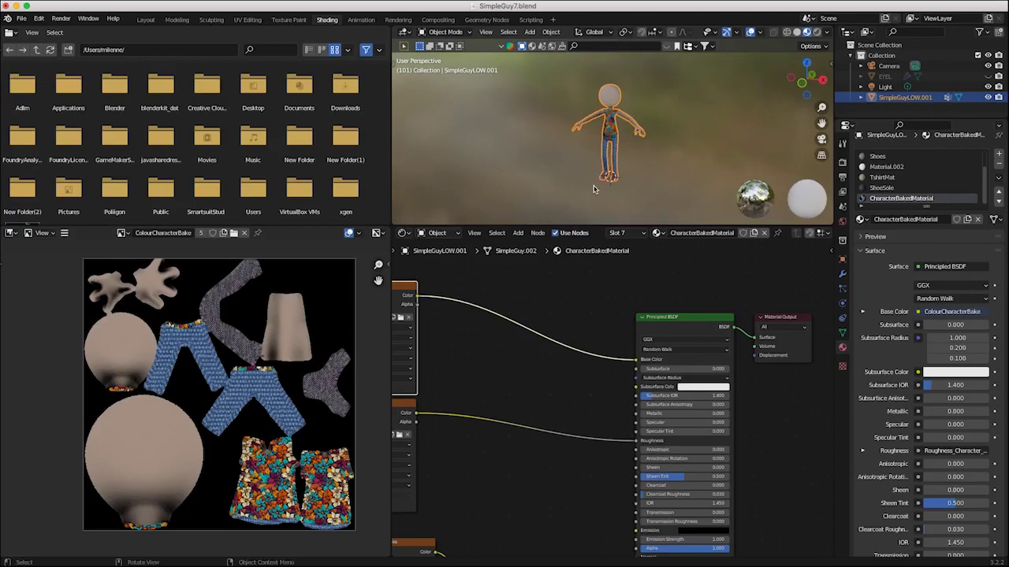
scroll(601, 279, down, 3)
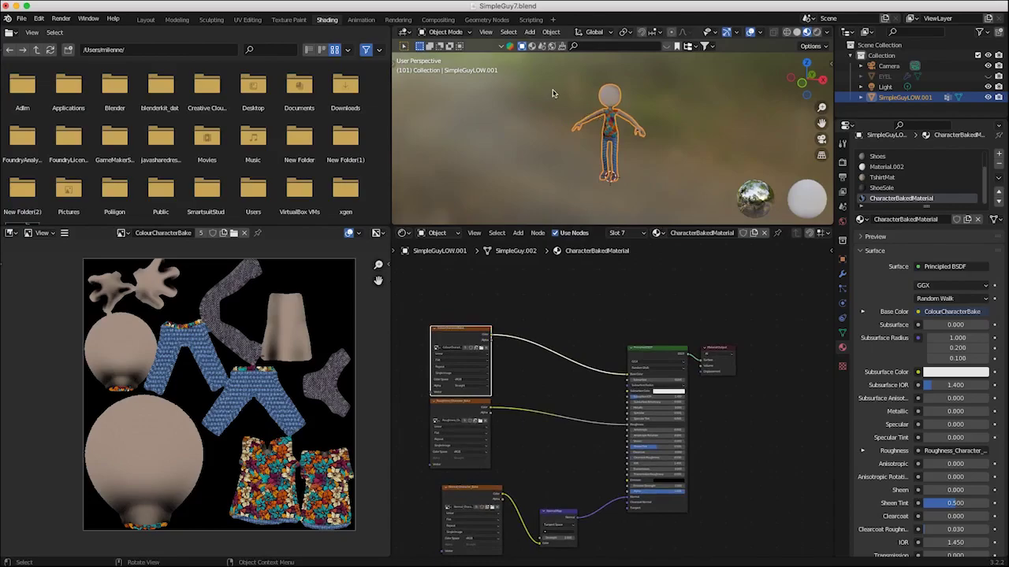
Step: Select the character mesh in the viewport and start an FBX export
click(552, 93)
click(610, 106)
click(22, 18)
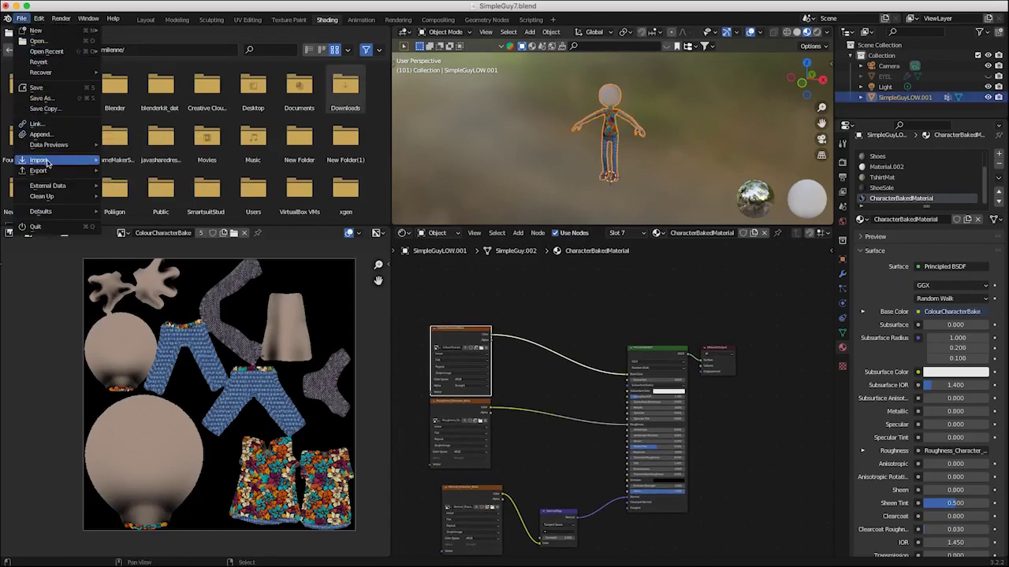
mouse_move(48, 171)
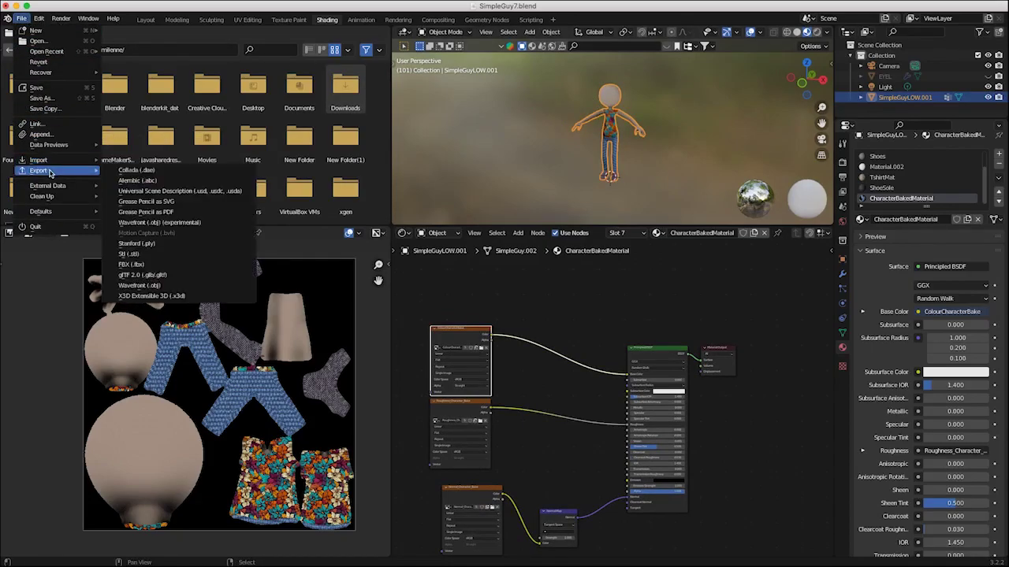
click(130, 267)
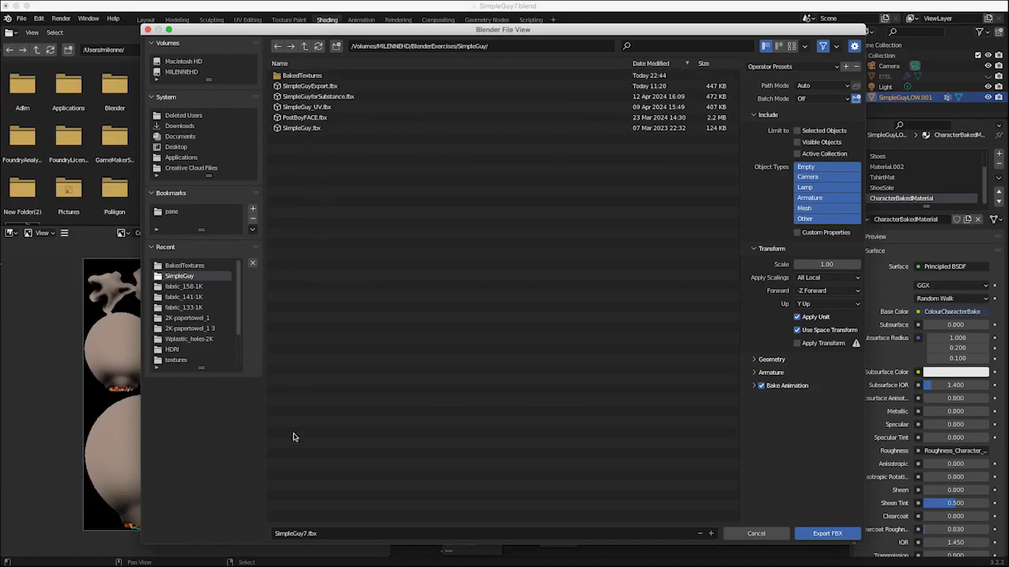
Step: Choose the existing SimpleGuyExport.fbx in the SimpleGuy folder as the export file name
click(282, 530)
click(304, 534)
text(Exports)
text(d)
click(303, 89)
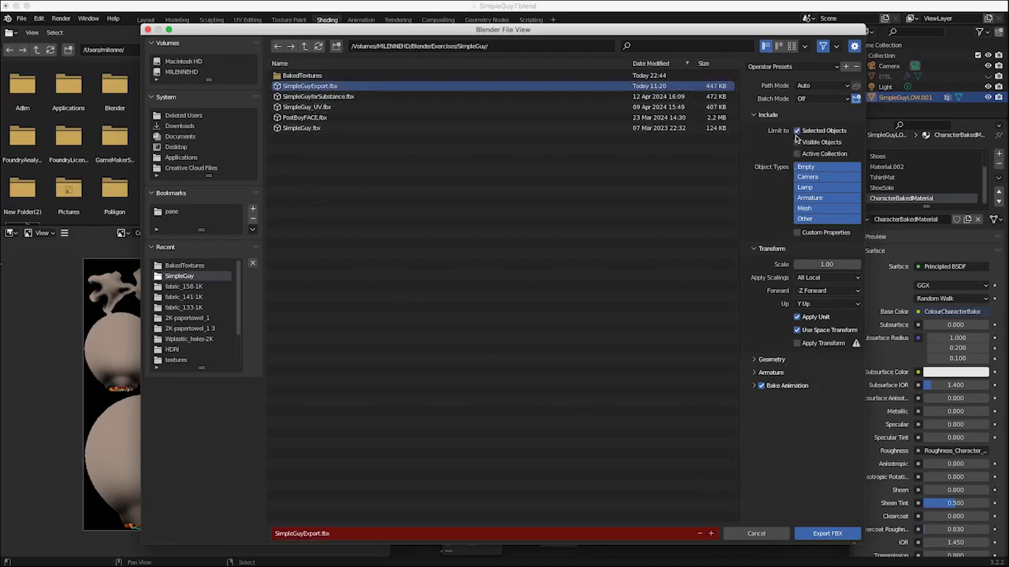
Step: Limit the FBX export to selected objects and to the Mesh object type only
click(803, 168)
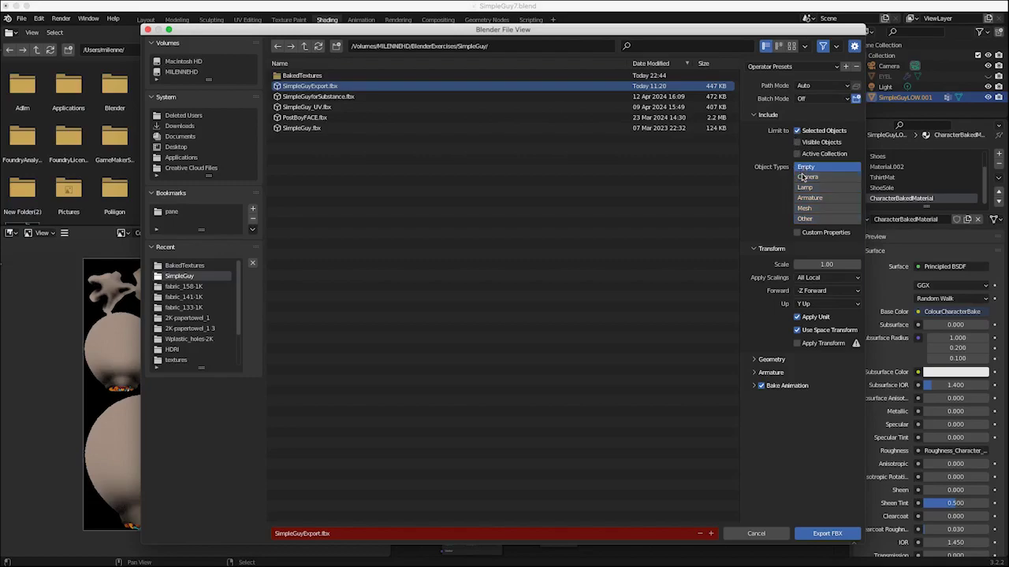
click(803, 179)
click(803, 189)
click(804, 208)
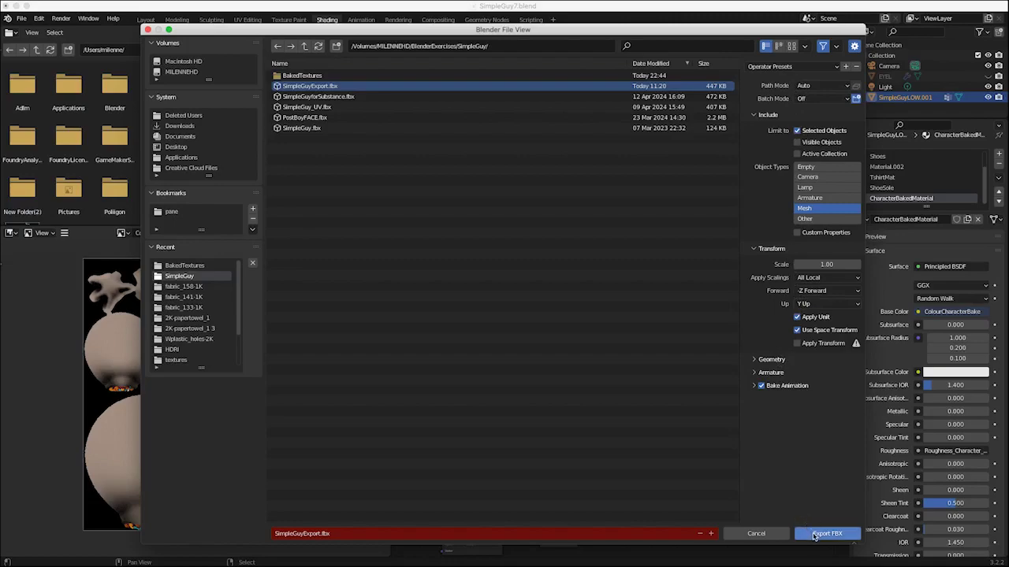
Step: Export the character as SimpleGuyExport.fbx into the BakedTextures folder
double_click(298, 76)
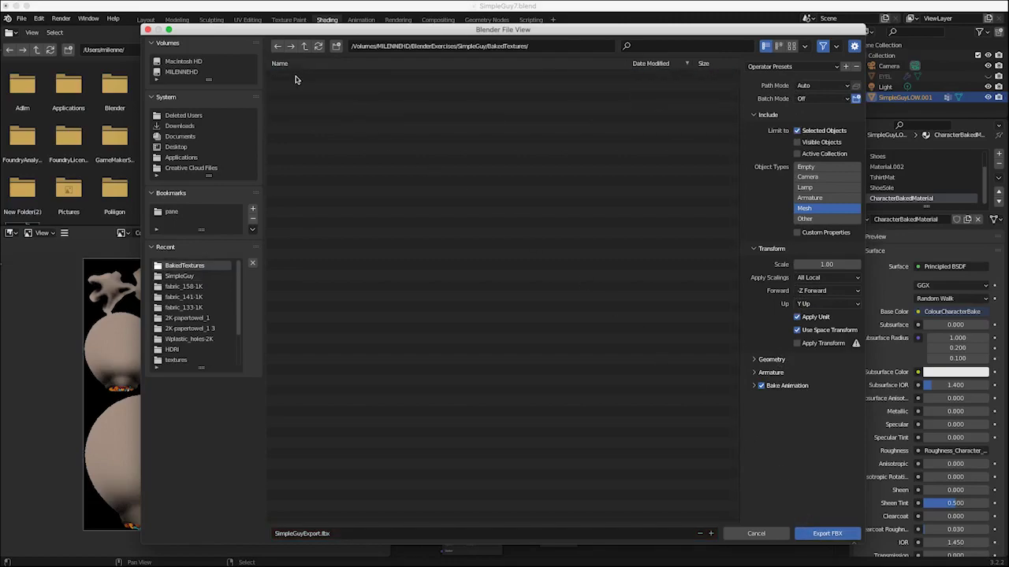
click(808, 536)
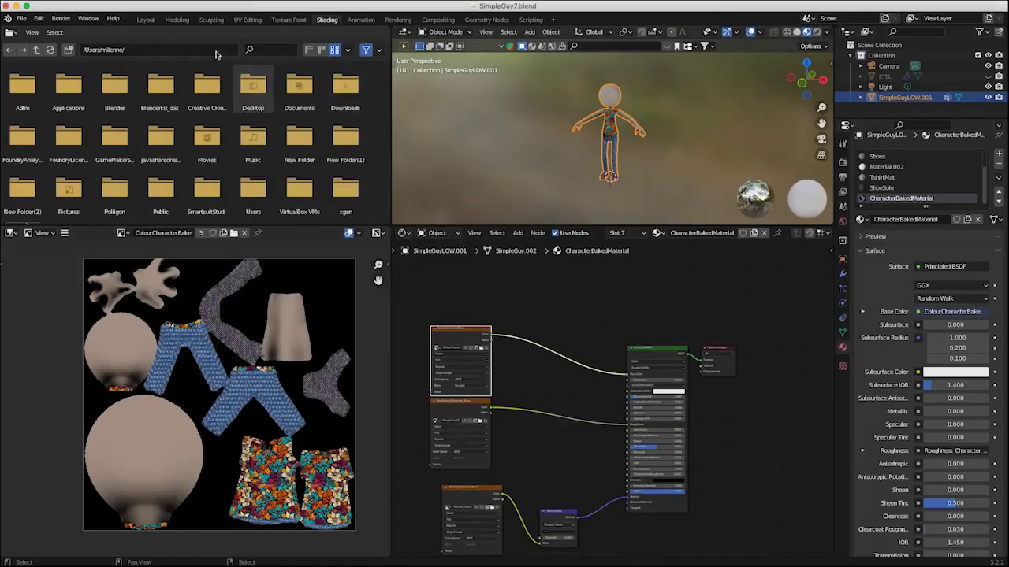
Step: Export the character as OBJ with Material Groups enabled, overwriting SimpleGuyexport.obj in the SimpleGuy folder
click(21, 18)
mouse_move(58, 171)
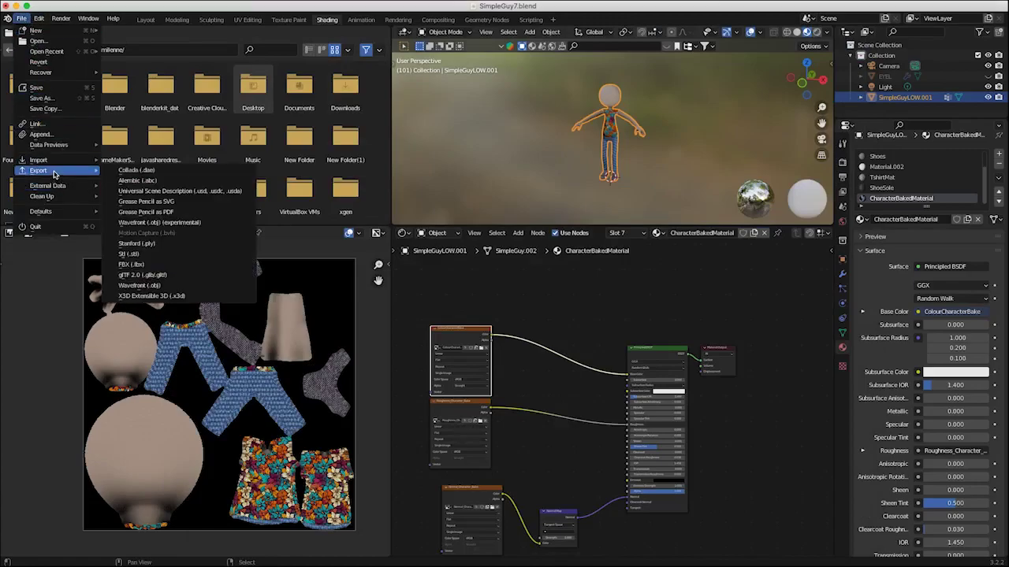
click(145, 287)
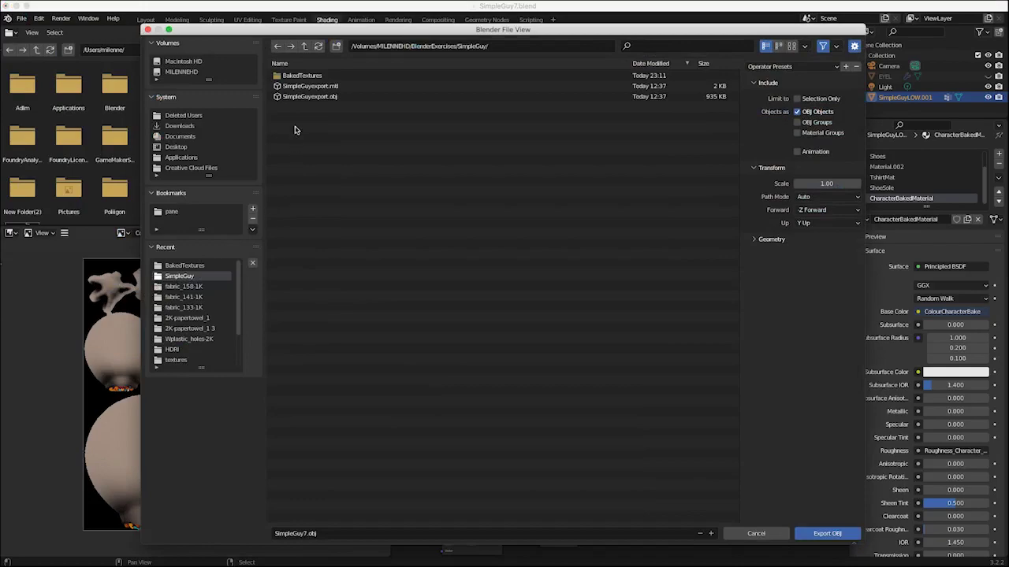
double_click(285, 75)
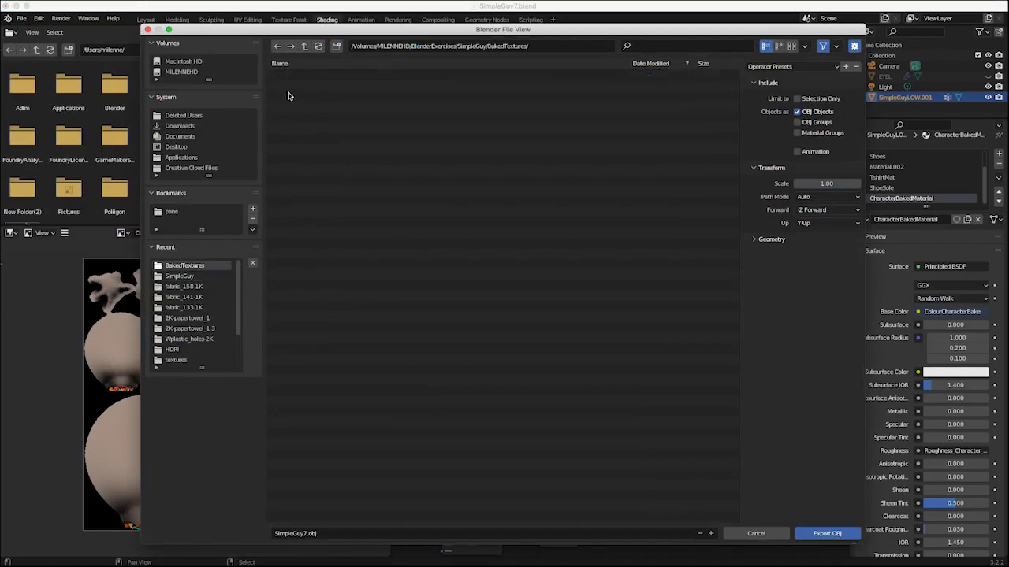
click(305, 46)
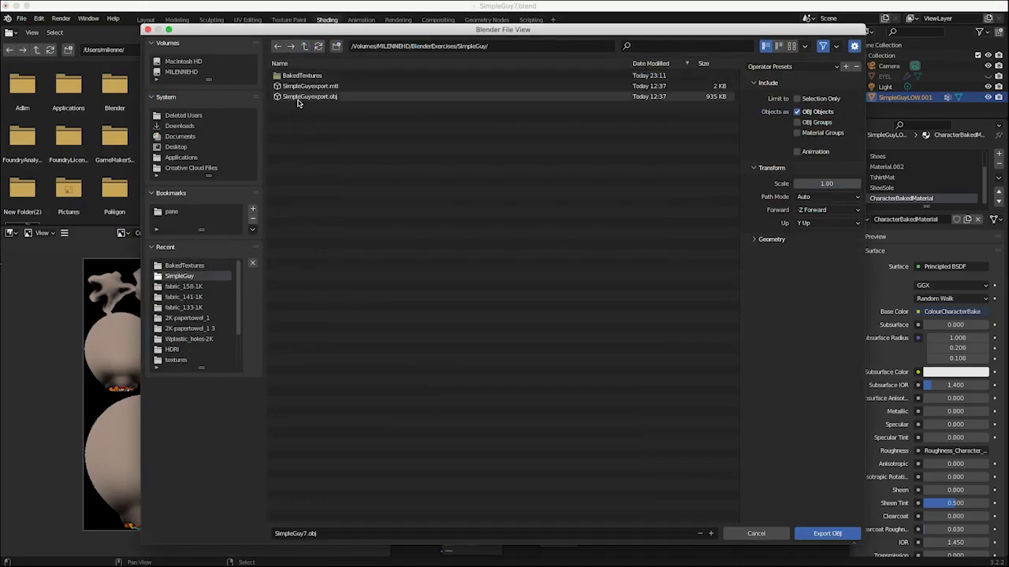
click(302, 98)
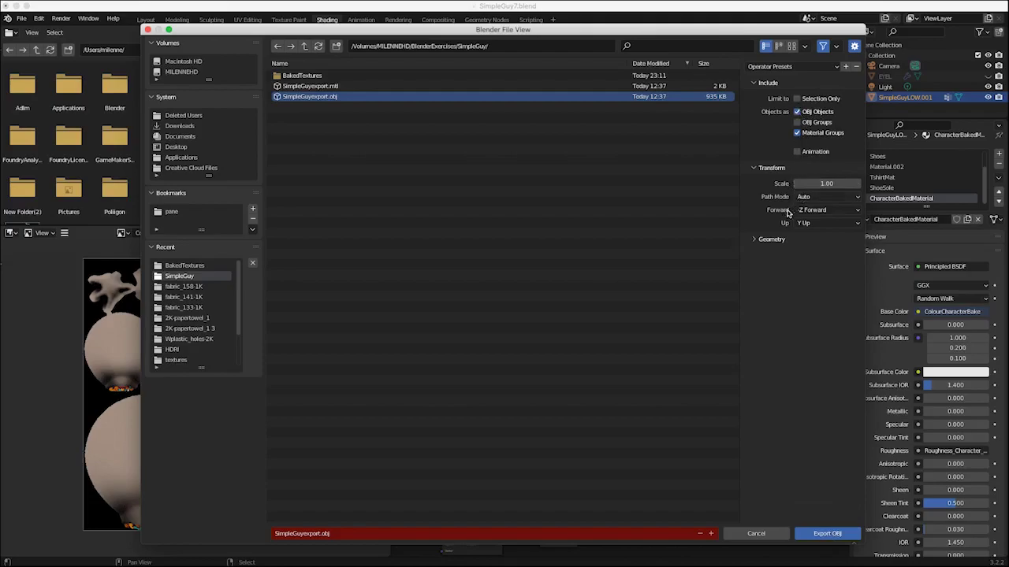
click(815, 534)
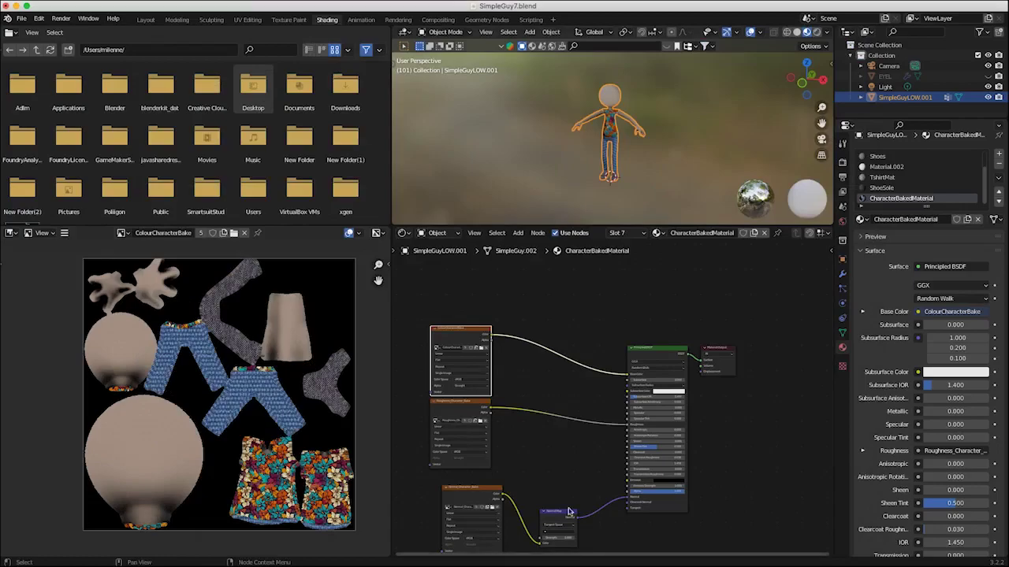
Step: Import SimpleGuyexport.obj from the SimpleGuy folder into a new scene cleared of its default cube
click(21, 18)
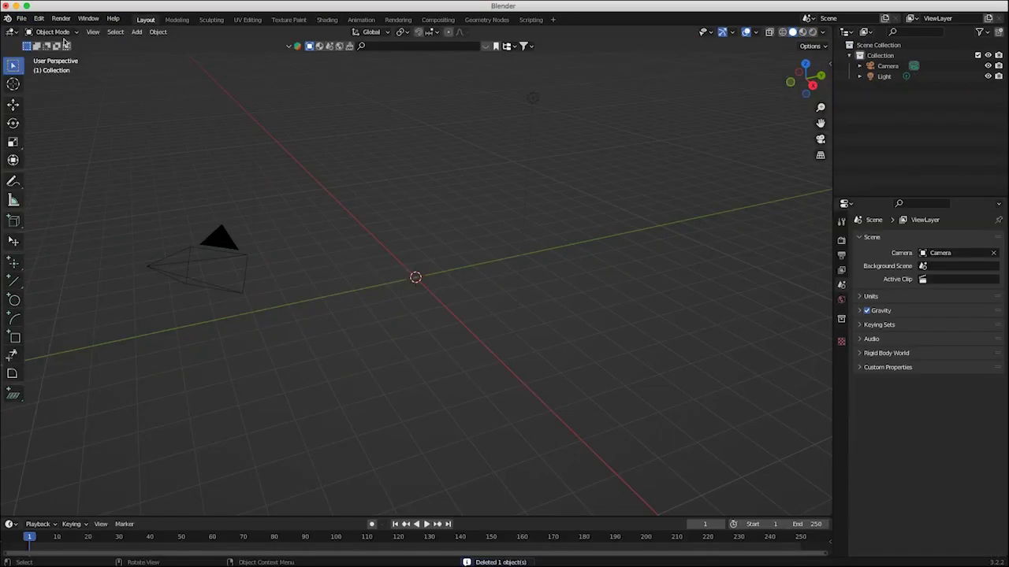
click(39, 18)
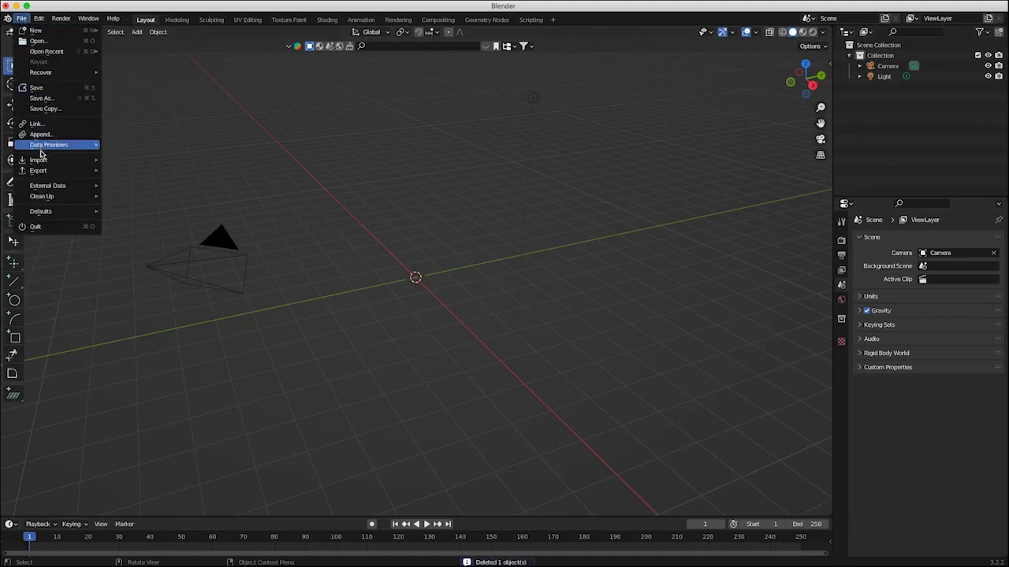
mouse_move(41, 159)
click(148, 275)
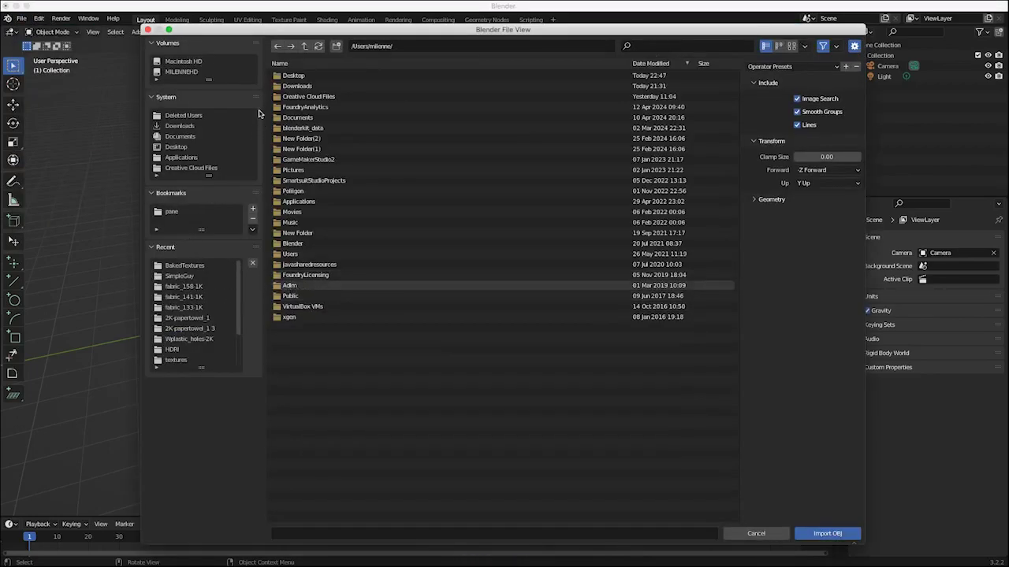
click(181, 266)
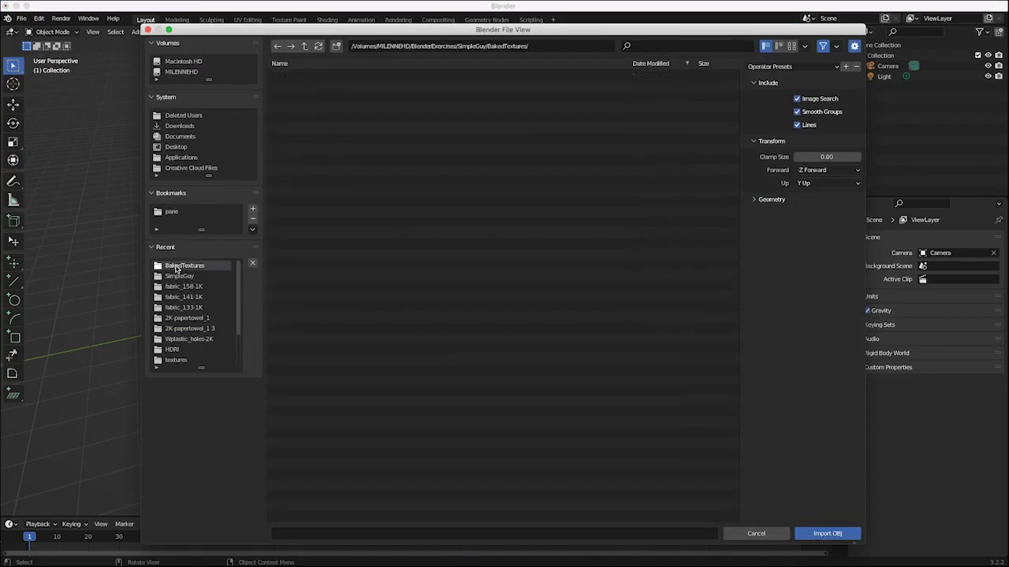
click(304, 46)
click(312, 97)
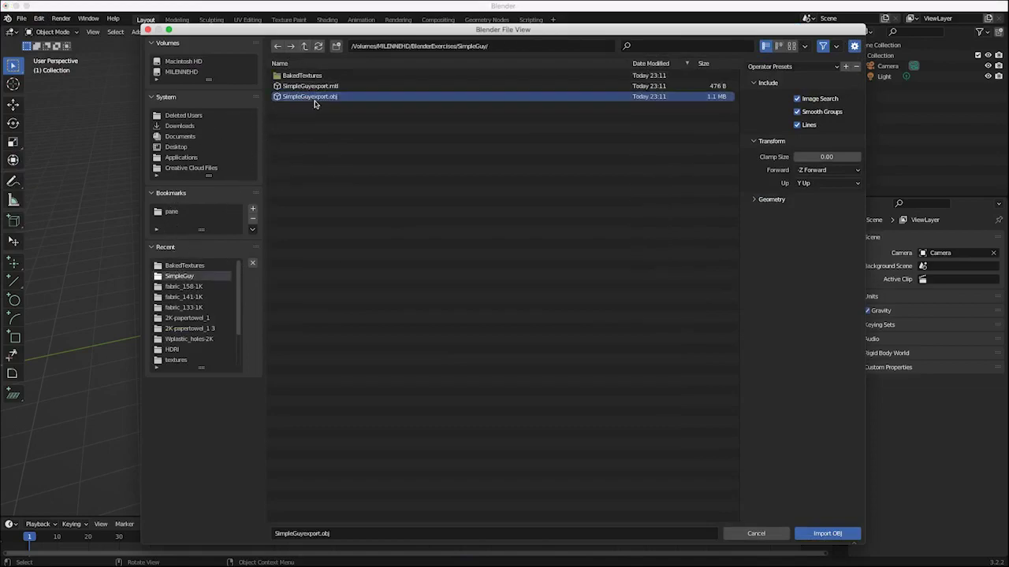
click(814, 535)
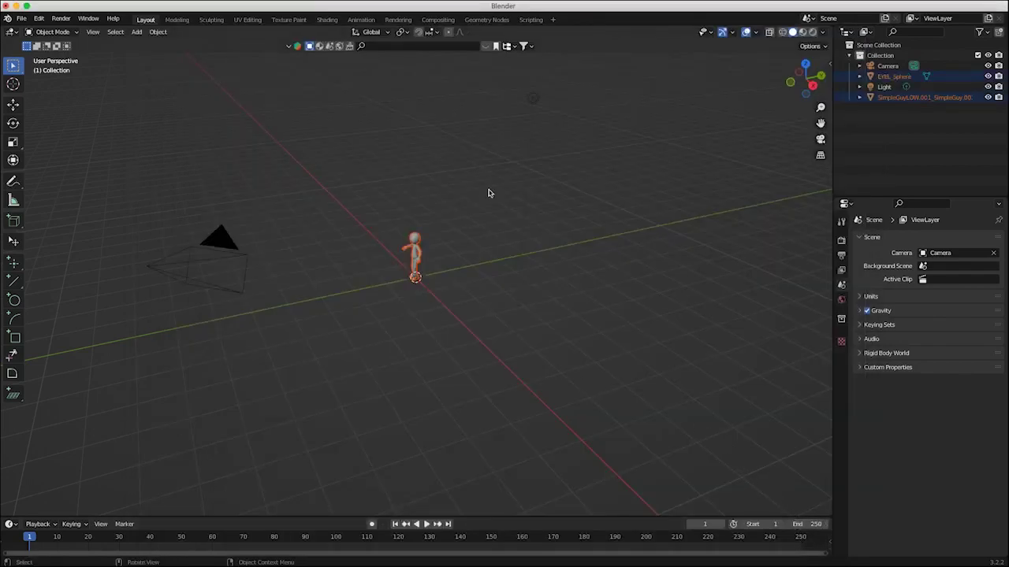
Step: Switch the viewport to Material Preview shading and examine the baked textures on the imported character
click(801, 32)
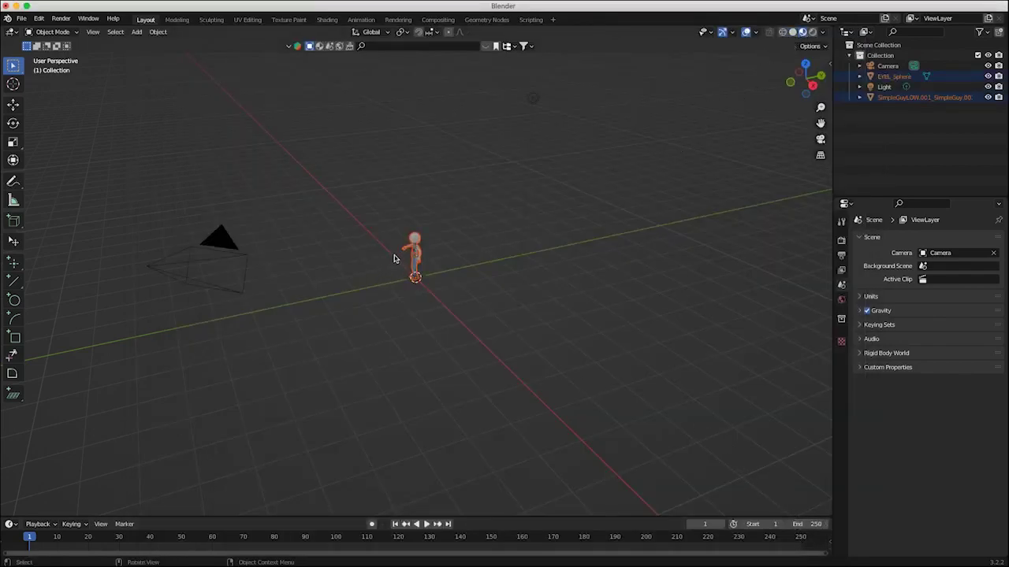
middle_drag(394, 250, 354, 217)
scroll(257, 149, up, 10)
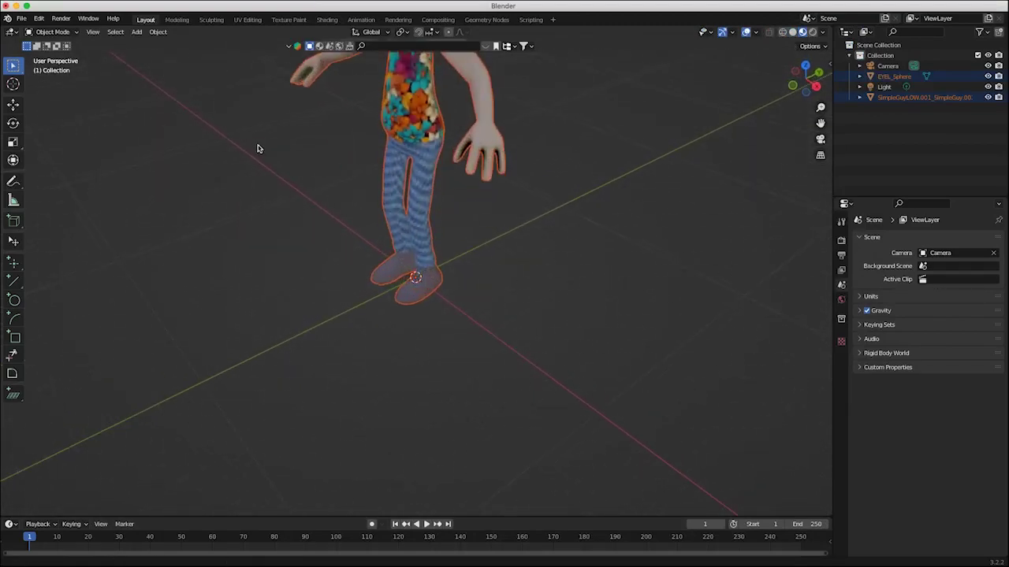
scroll(292, 189, down, 2)
middle_drag(292, 189, 367, 328)
scroll(358, 352, up, 3)
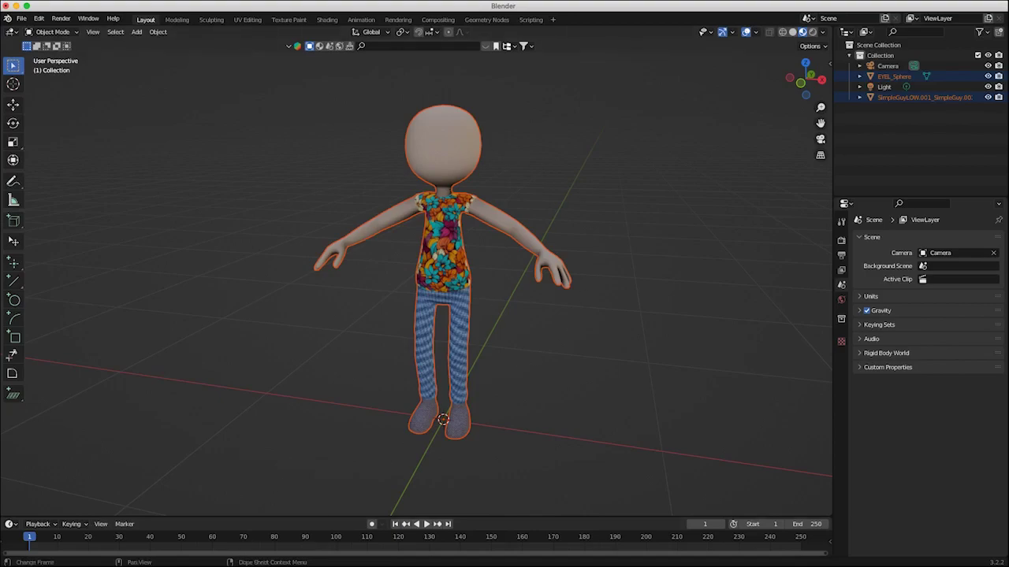
Step: Switch to Finder and create a folder named SimpleGuyExport inside BlenderExercises/SimpleGuy on the MILENNEHD drive
key(super+Tab)
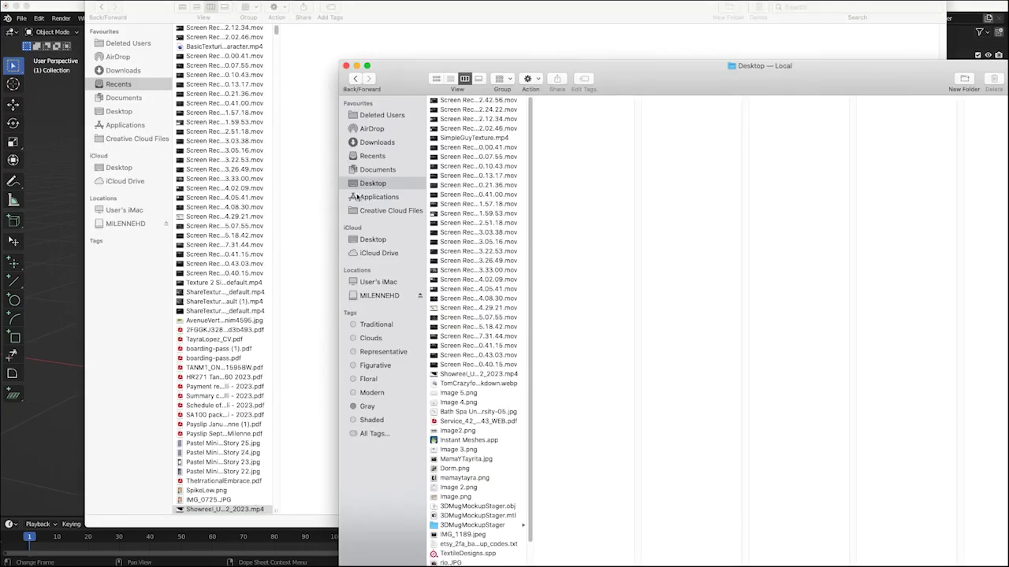
drag(416, 68, 444, 200)
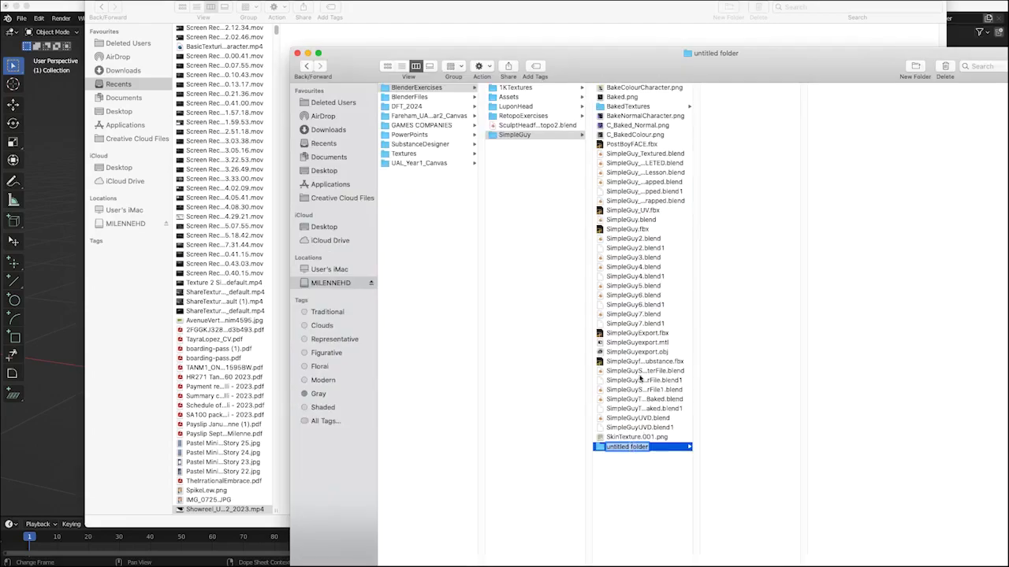
text(S)
text(impleGuyExport)
key(Return)
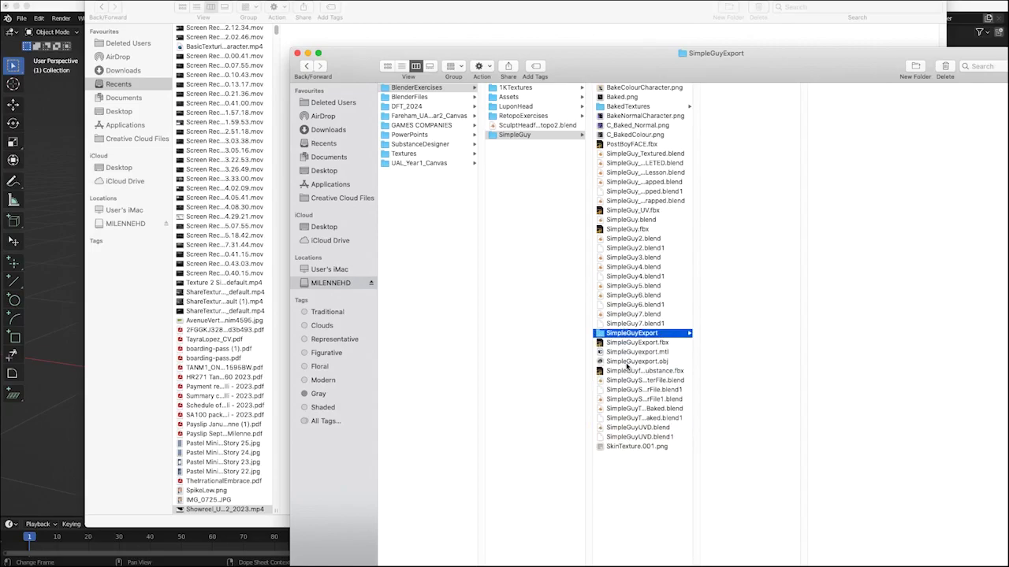
Step: Move SimpleGuyexport.obj and the BakedTextures folder into the SimpleGuyExport folder
drag(627, 365, 646, 340)
drag(644, 337, 644, 335)
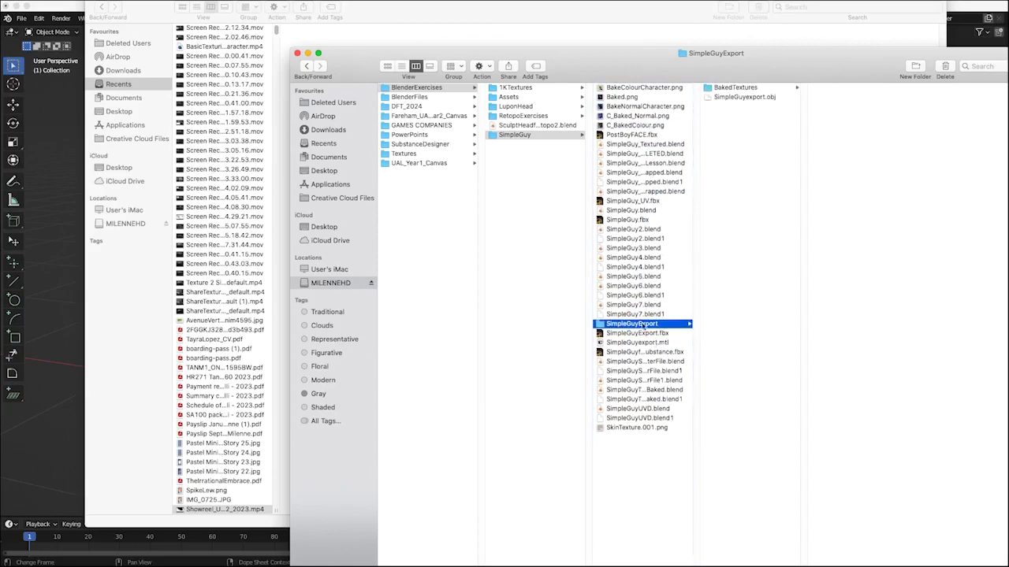
click(634, 323)
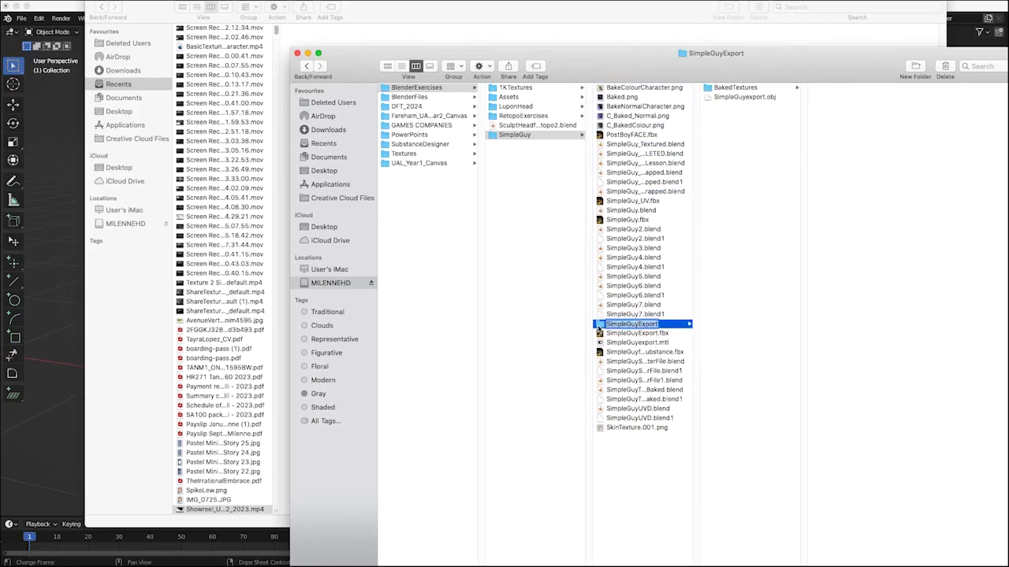
click(600, 326)
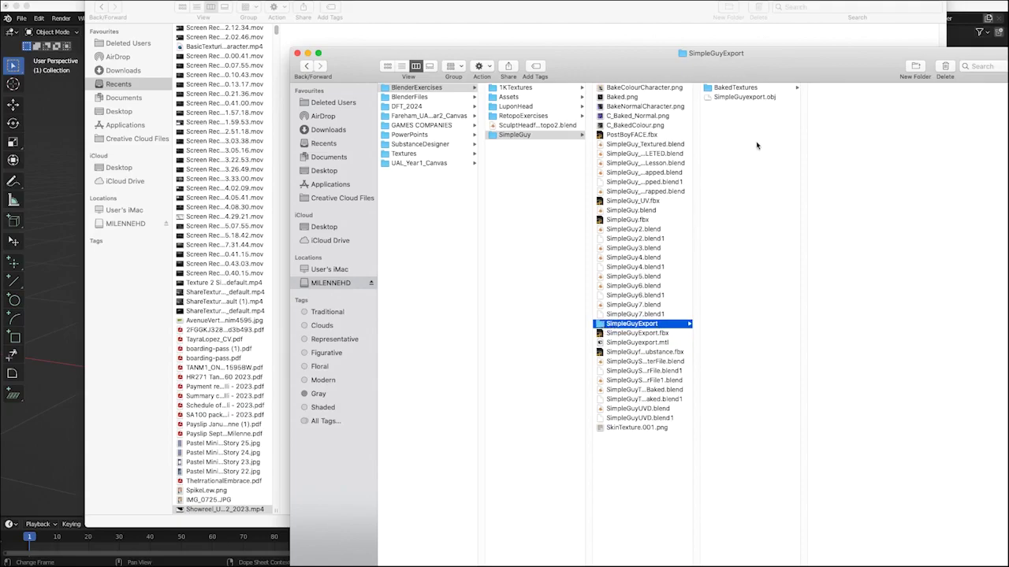
Step: Compress BakedTextures and SimpleGuyexport.obj together into a zip archive named SimpleGuy.zip
drag(758, 147, 725, 93)
right_click(724, 93)
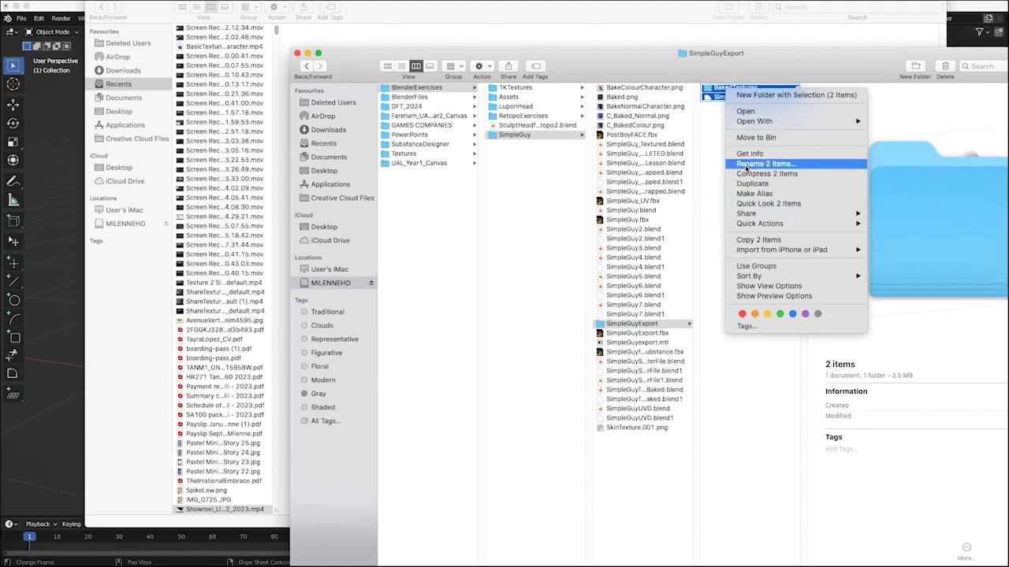
click(748, 173)
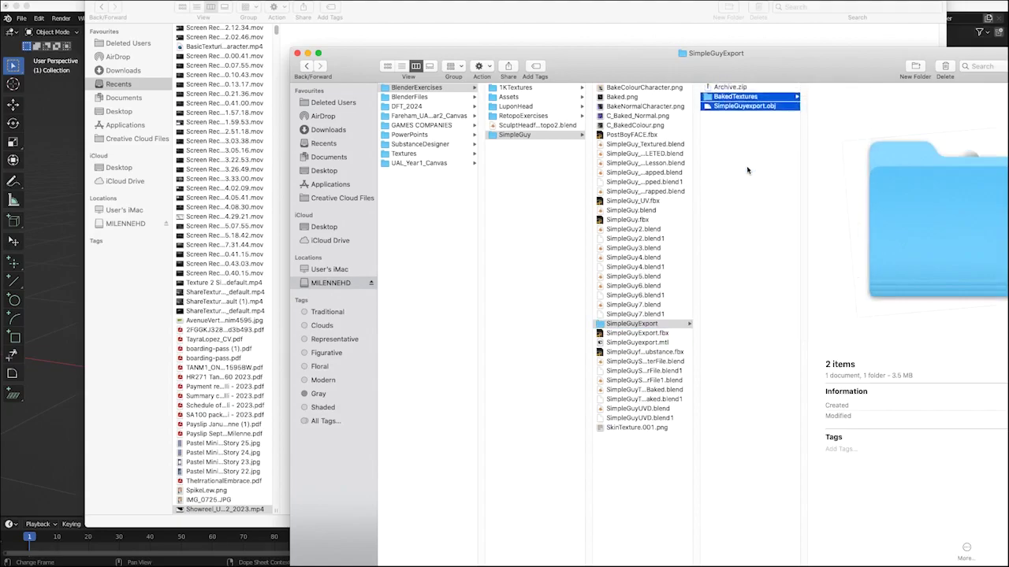
click(729, 88)
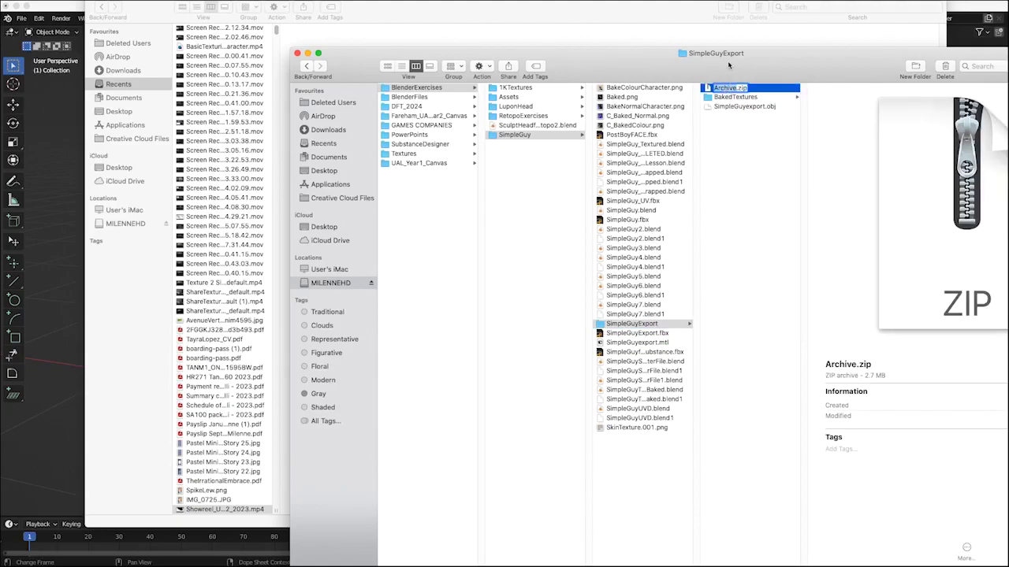
text(SimpleGuy)
key(Return)
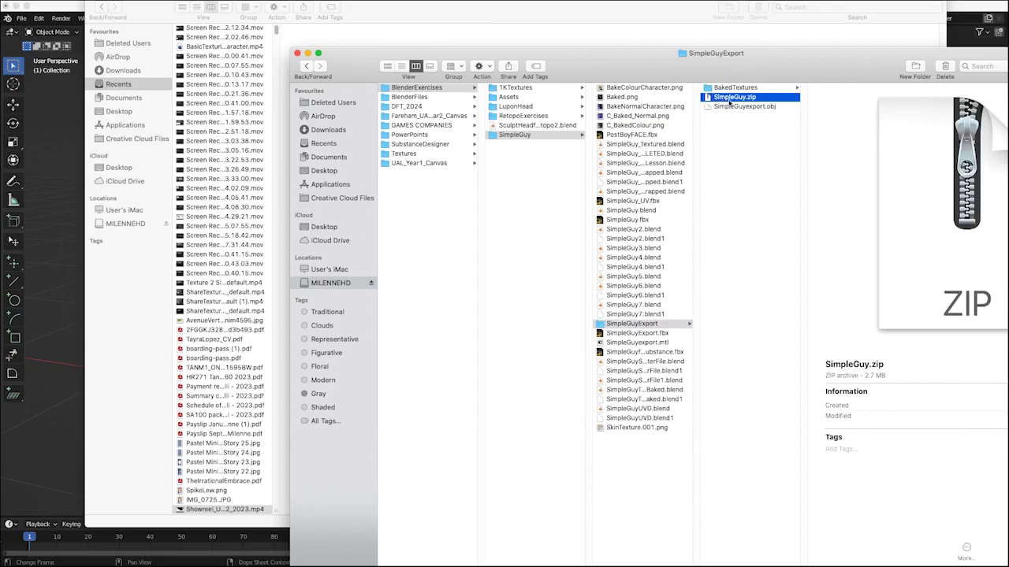